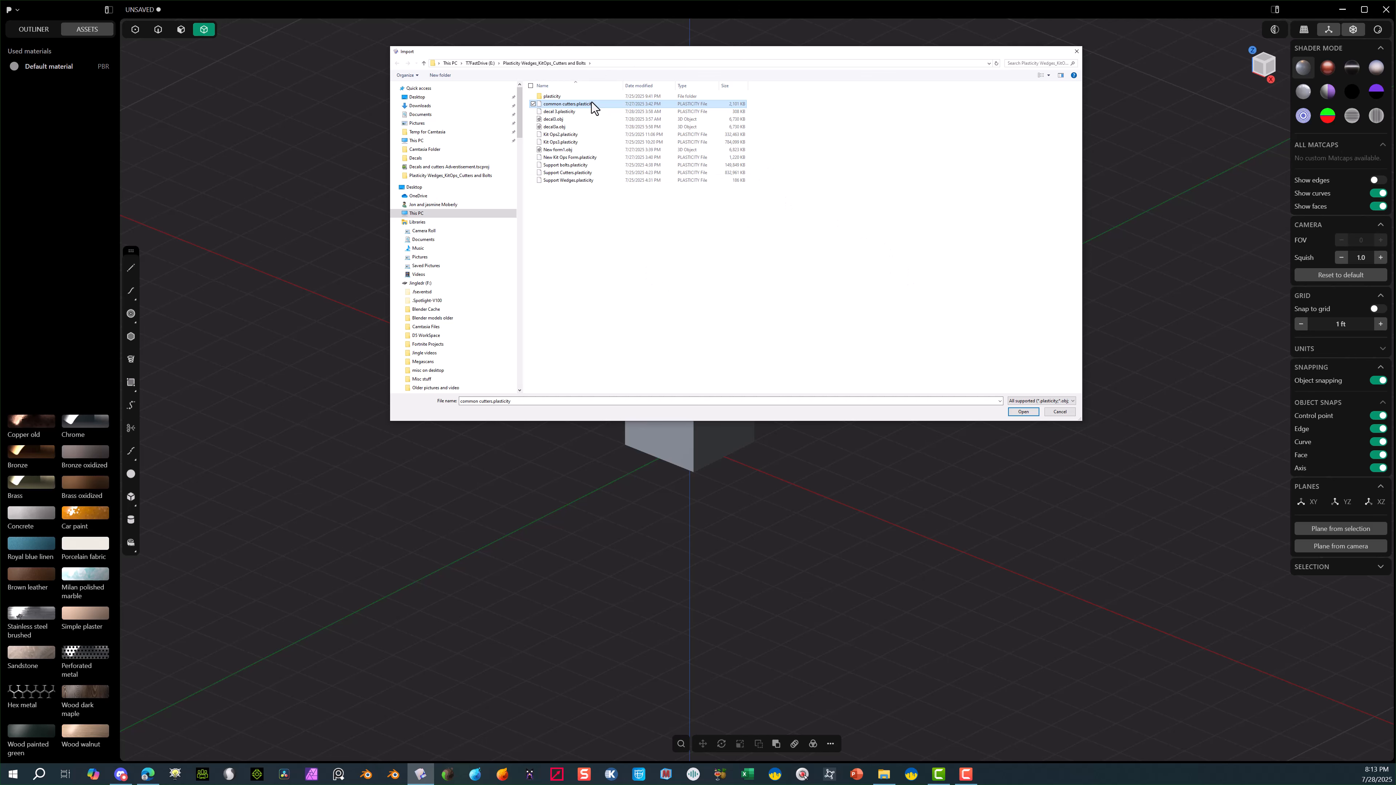
Import the file common-cutters.plasticity into the scene.
left_click(1022, 412)
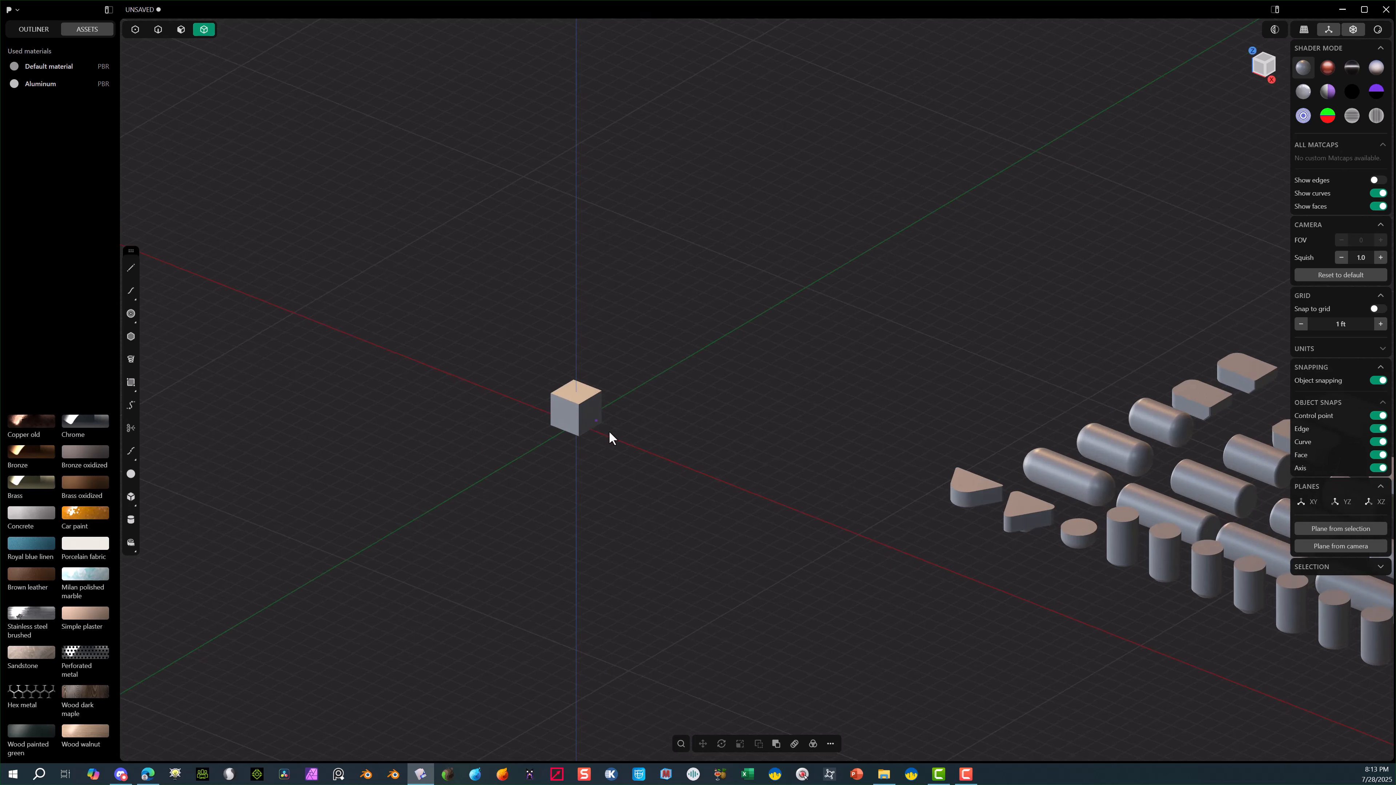
middle_click_drag(787, 433, 327, 400, "shift")
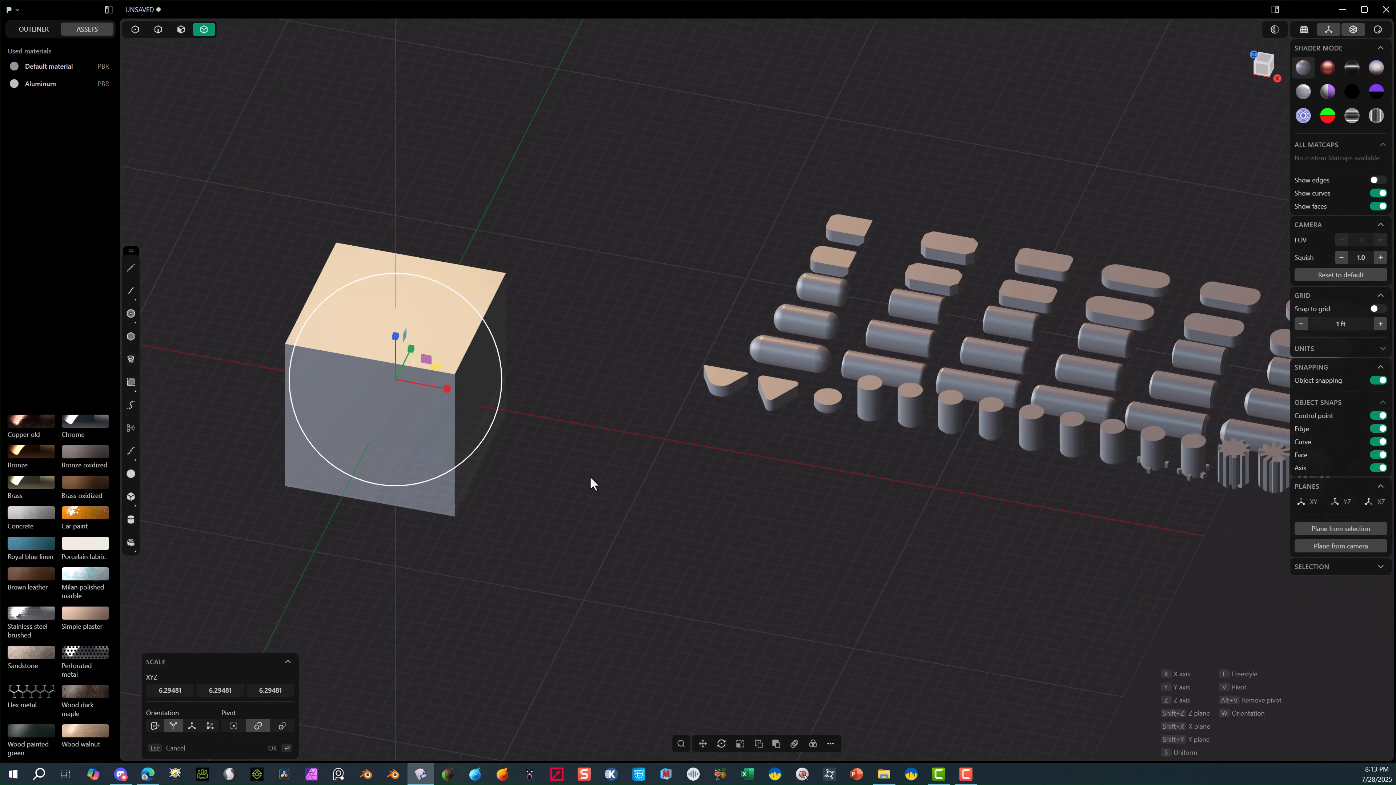
Examine the rows of imported cutter shapes from several angles, up close and as a whole set.
middle_click_drag(591, 477, 414, 258)
scroll(850, 215, "up", 6)
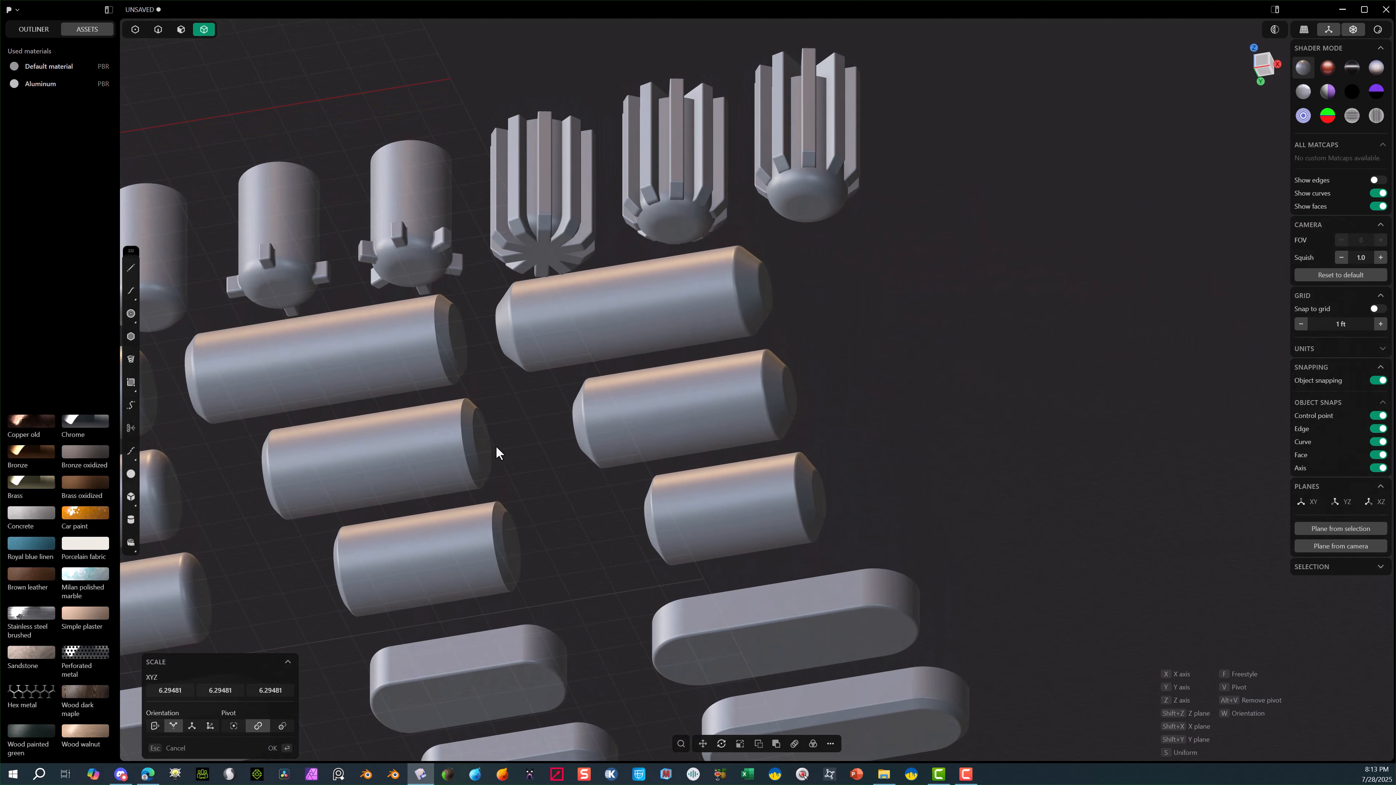
middle_click_drag(495, 452, 777, 385)
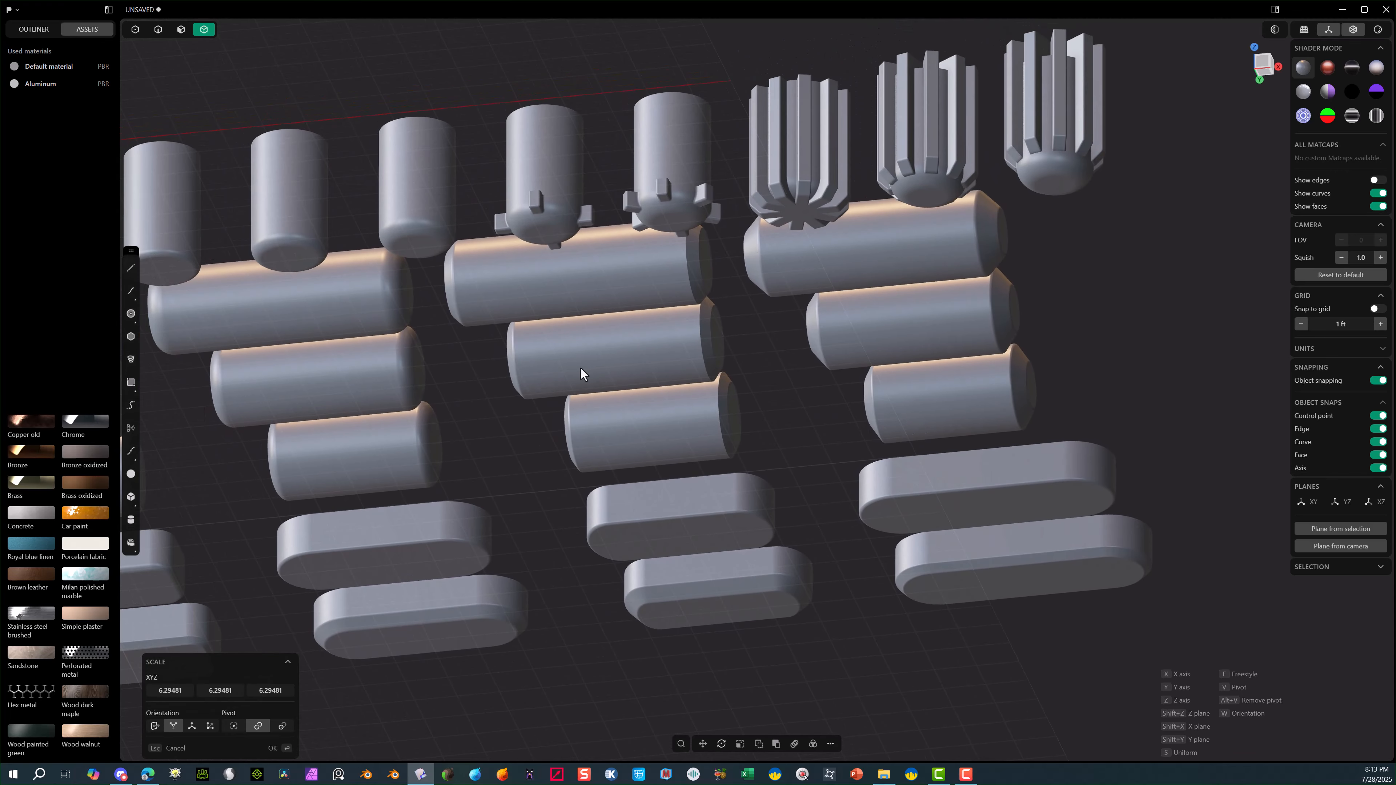
middle_click_drag(557, 362, 770, 342)
scroll(539, 365, "up", 1)
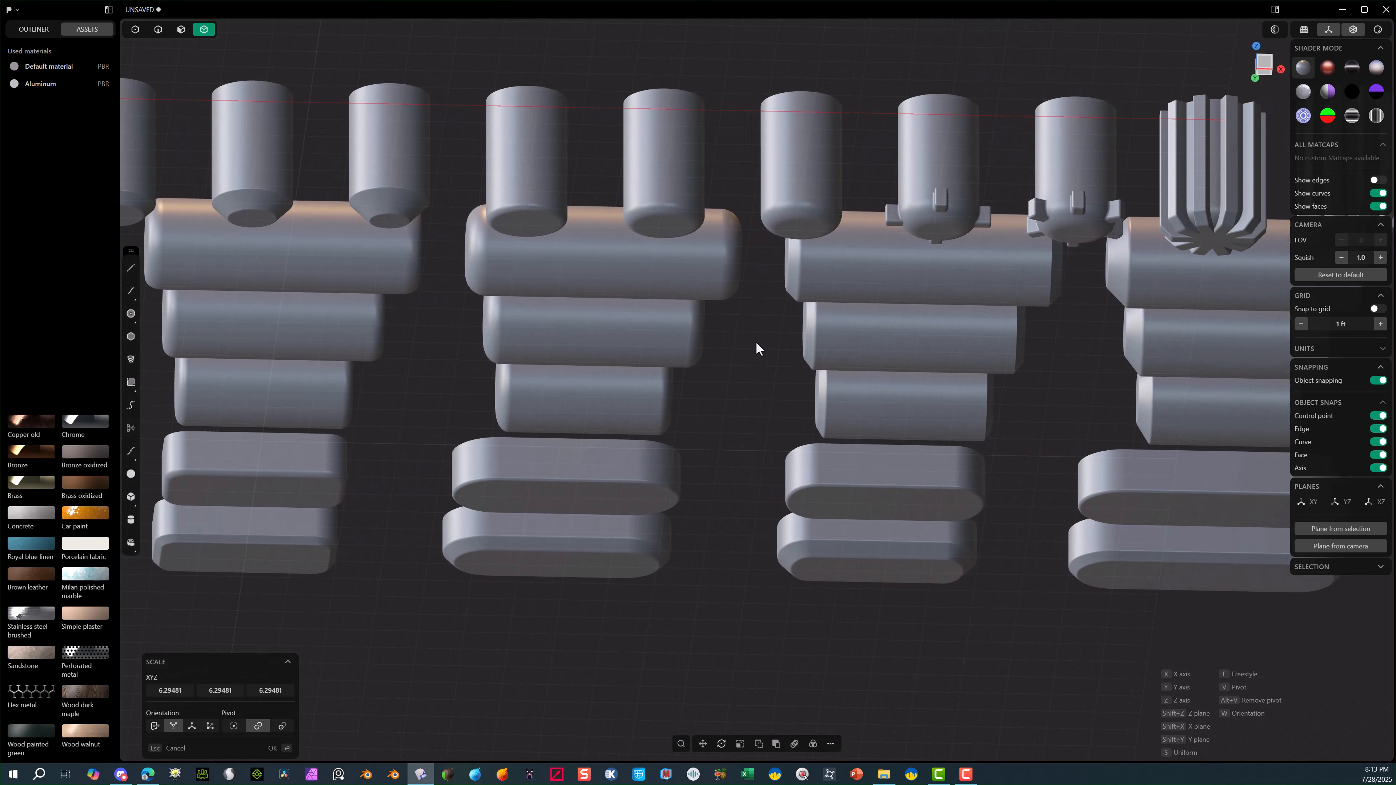
middle_click_drag(552, 321, 745, 300)
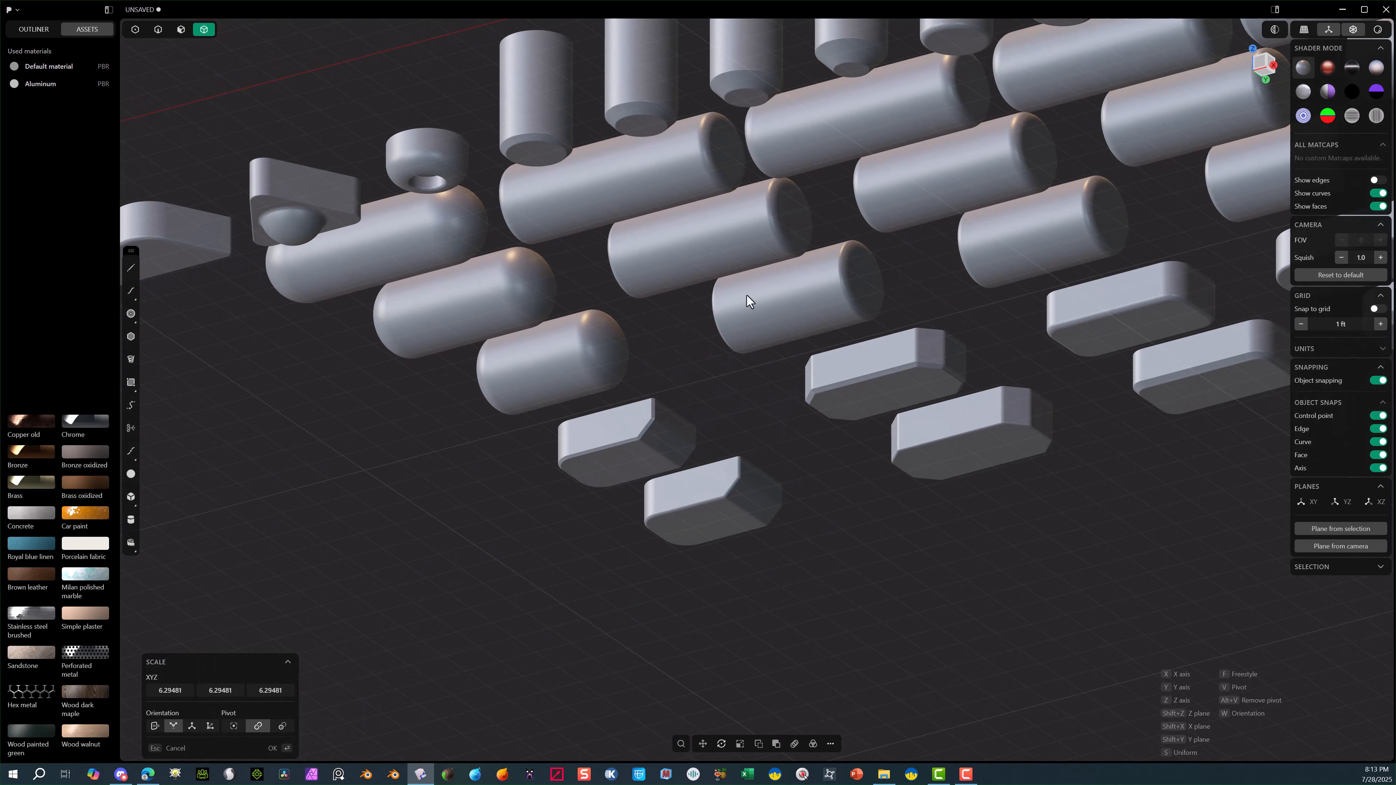
middle_click_drag(539, 306, 681, 454)
scroll(623, 413, "down", 2)
scroll(506, 490, "down", 4)
scroll(681, 454, "up", 3)
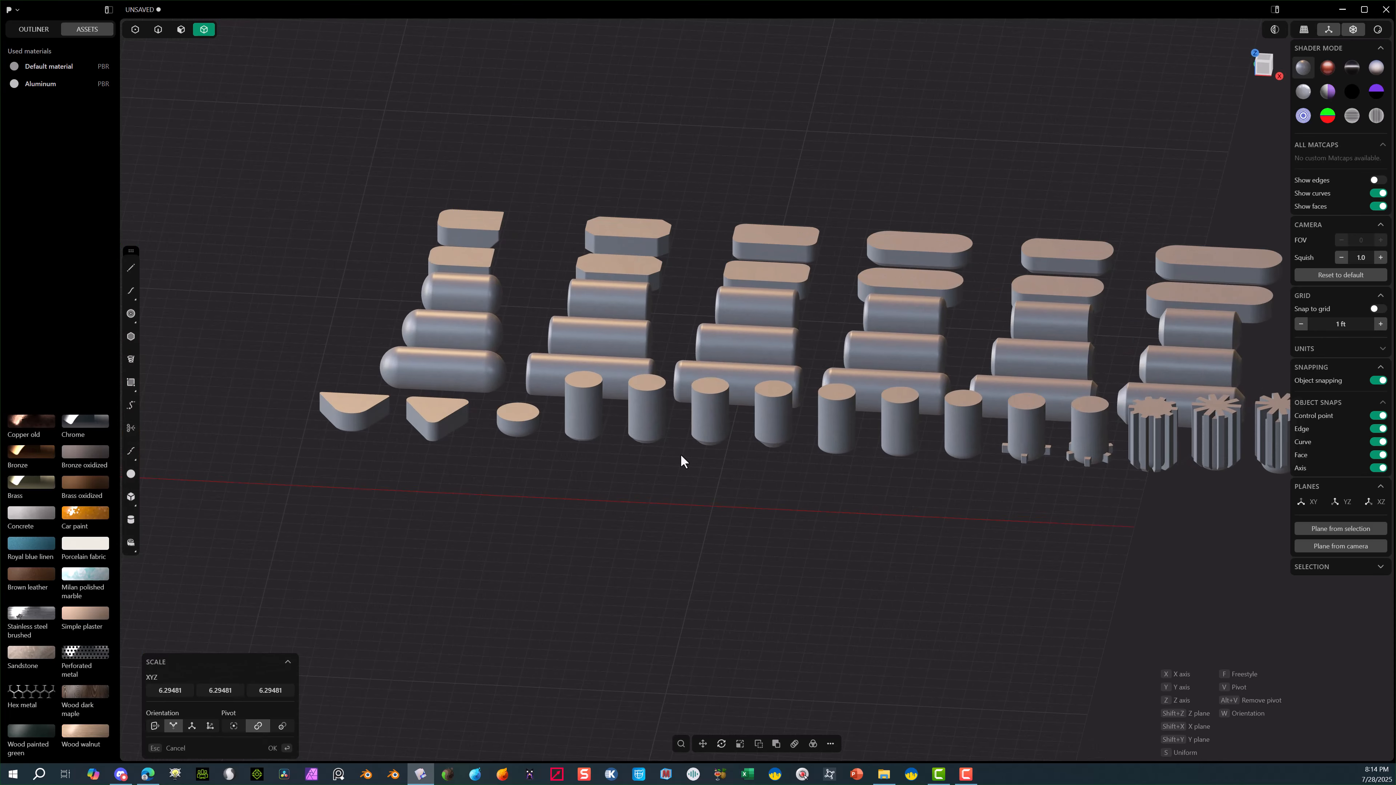
middle_click_drag(586, 533, 669, 638)
scroll(668, 638, "down", 8)
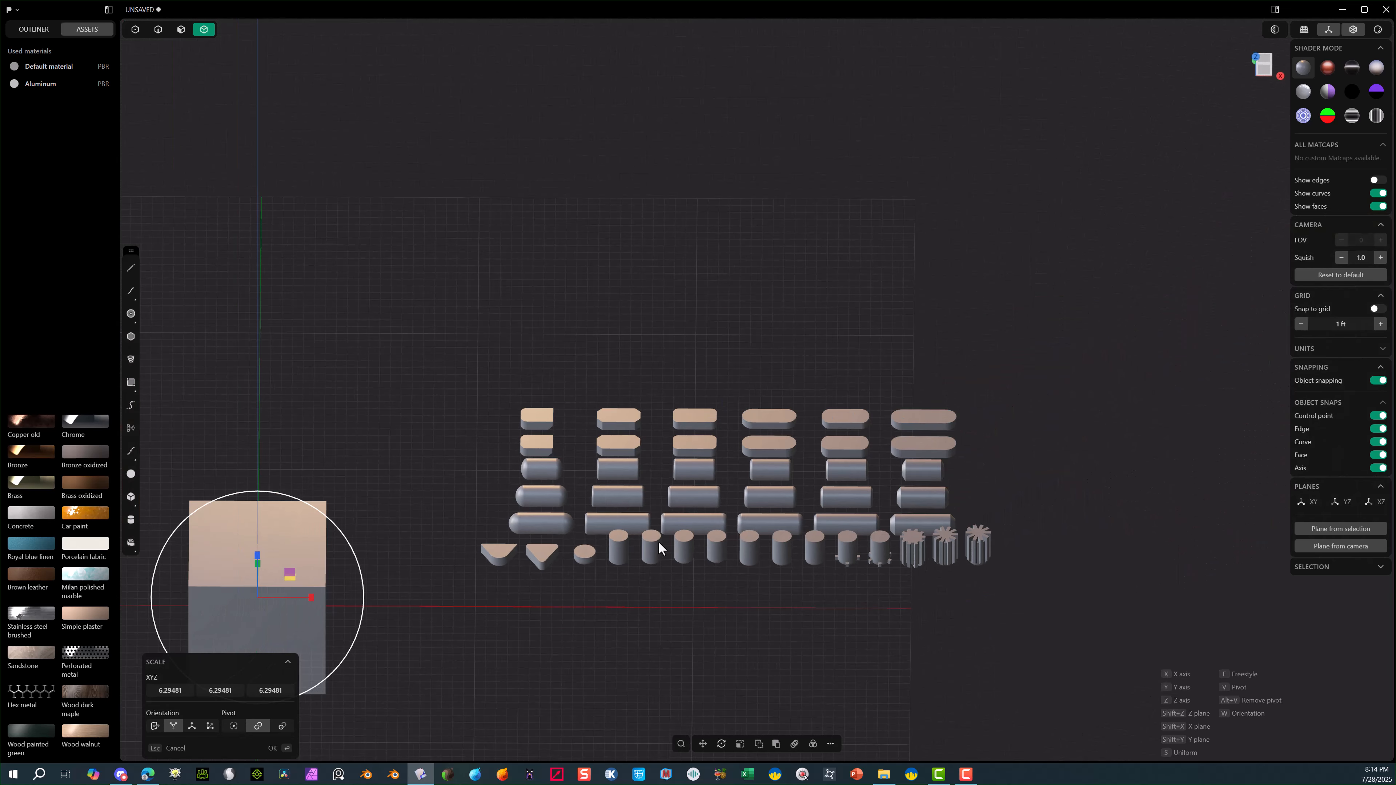
middle_click_drag(677, 533, 872, 375, "shift")
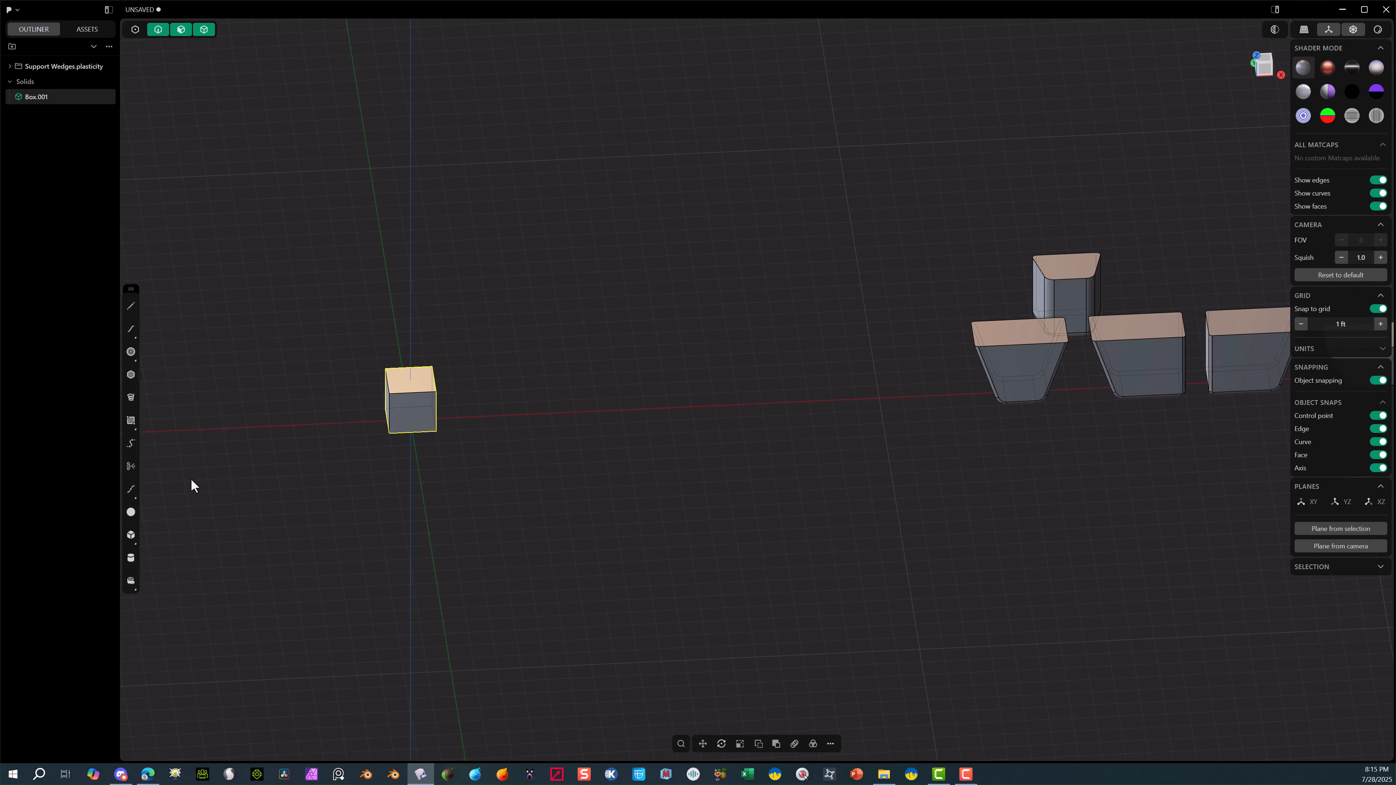
Delete the default box and draw a 10 ft diameter circle centred on the origin in the top view.
key("Delete")
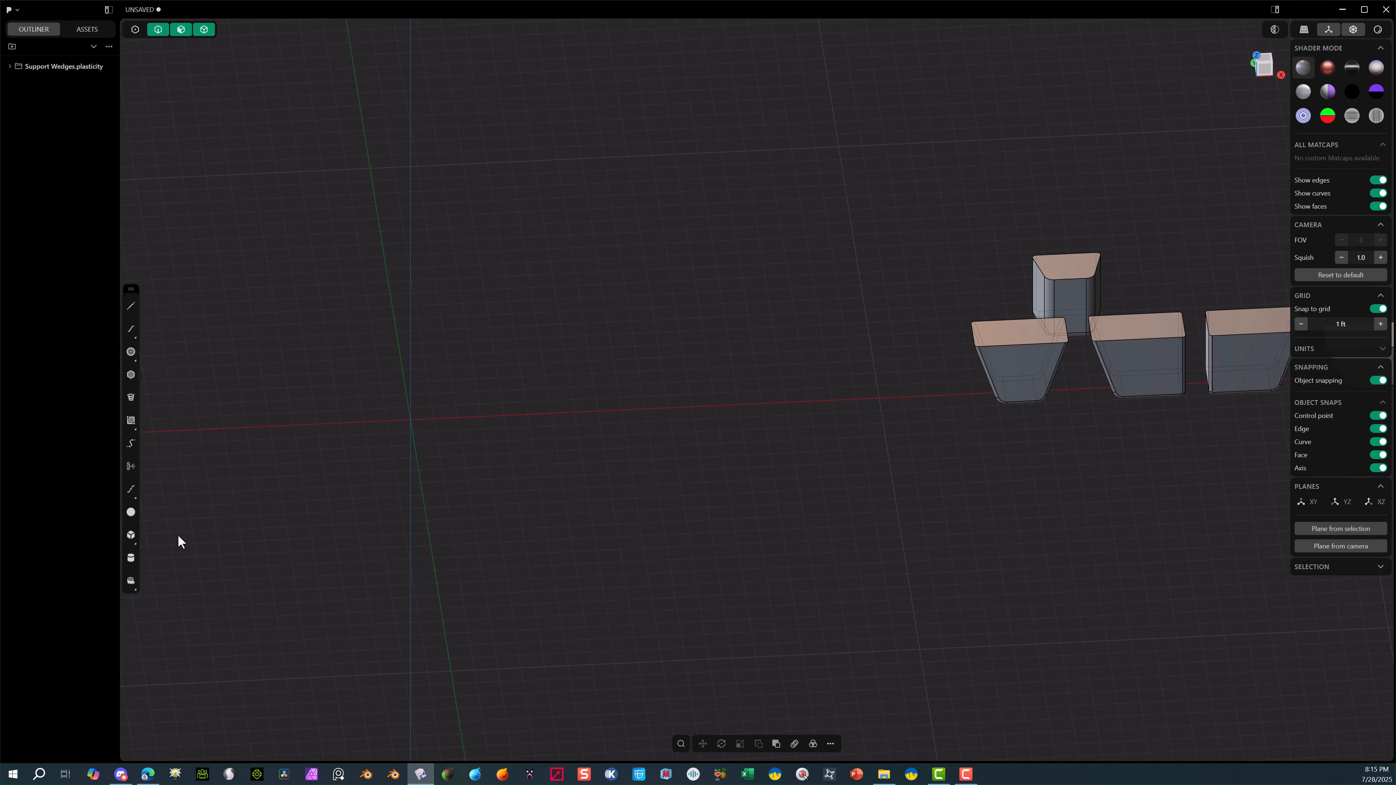
left_click(1262, 62)
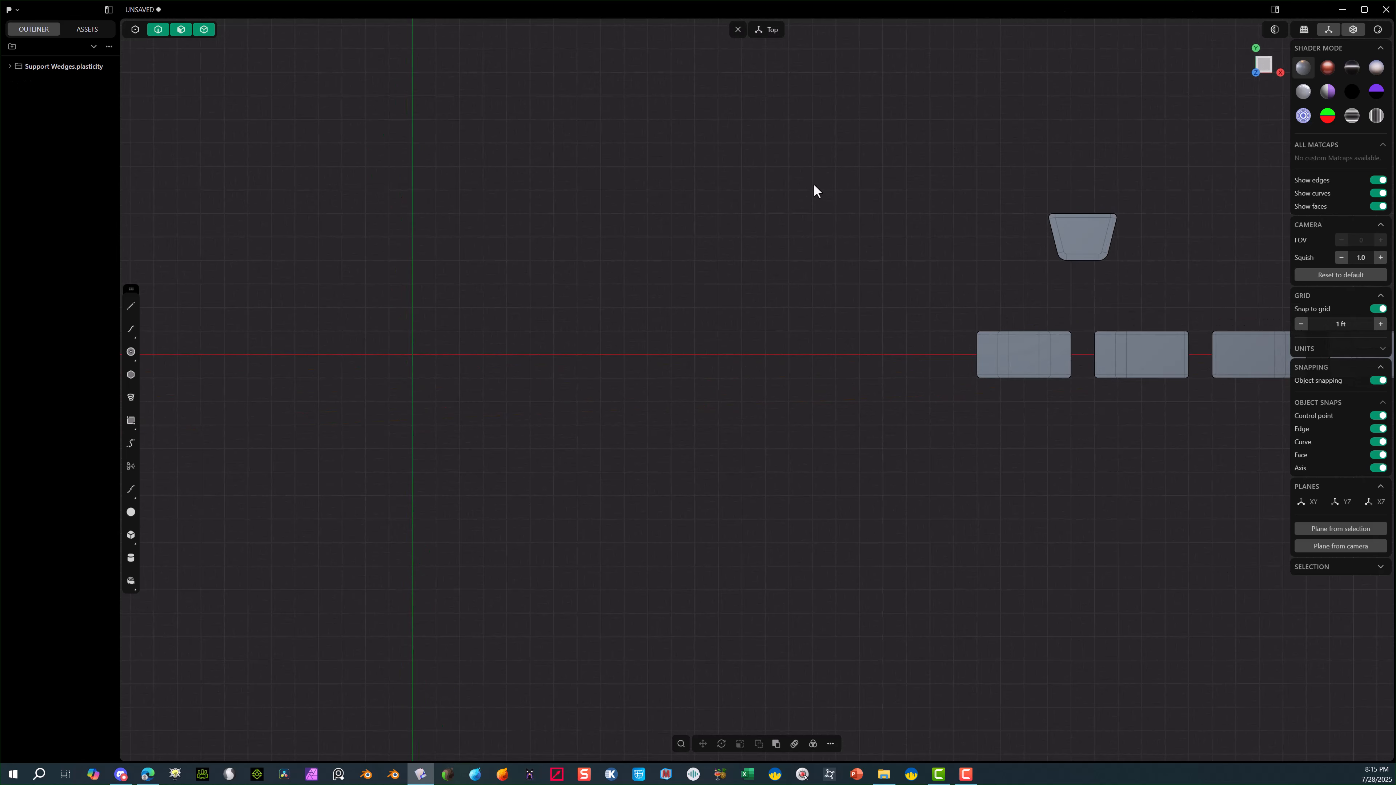
left_click(132, 355)
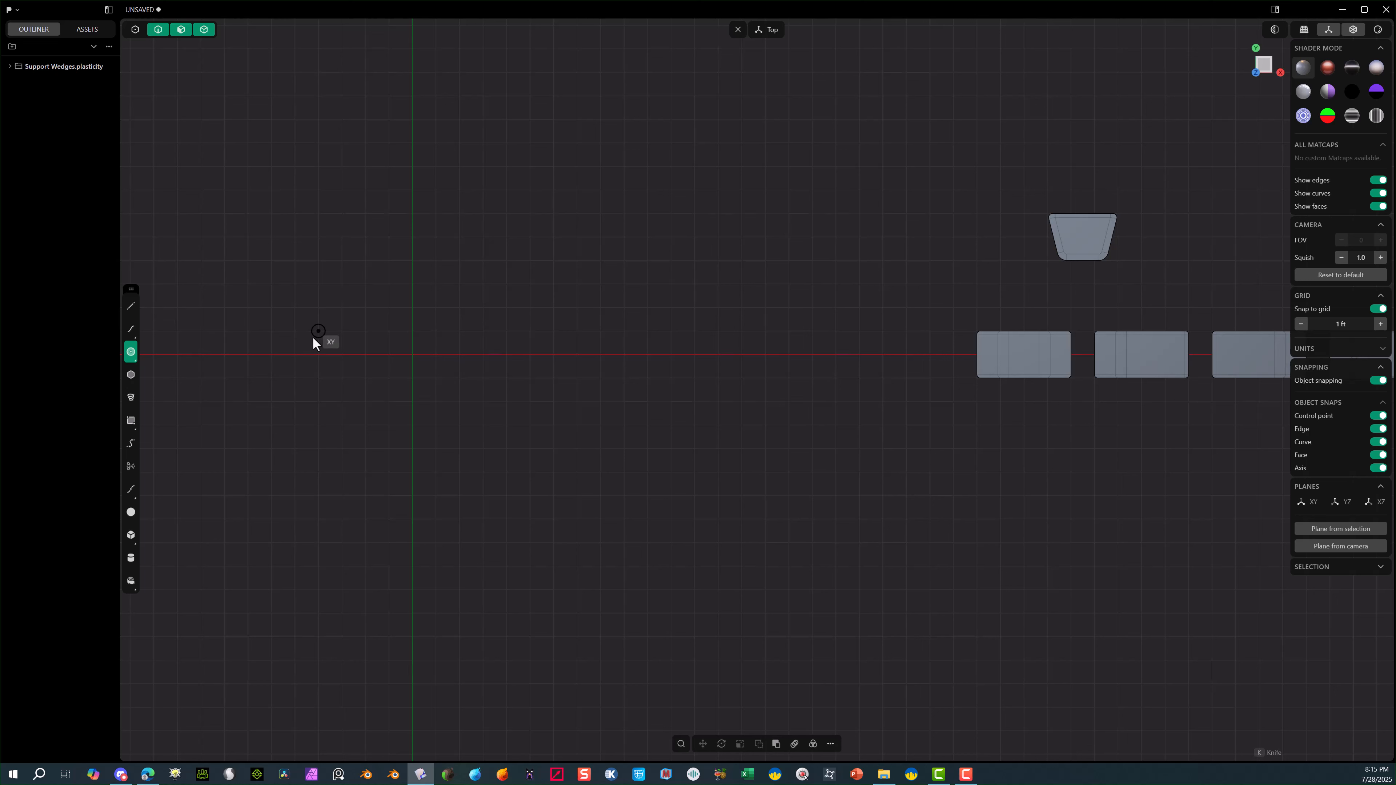
left_click(411, 357)
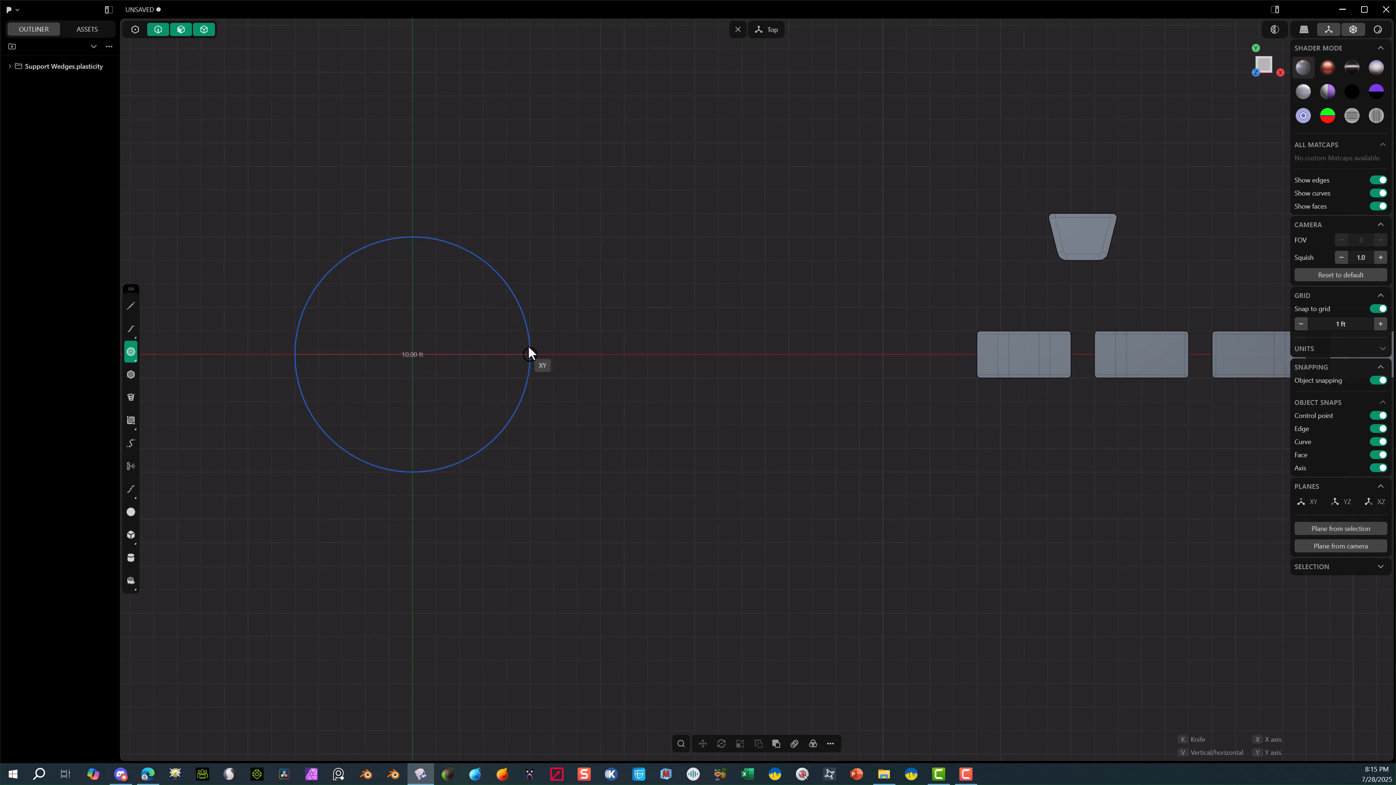
left_click(528, 354)
Extrude the circle's region 2 ft downward to form a solid disc.
middle_click_drag(291, 530, 291, 397)
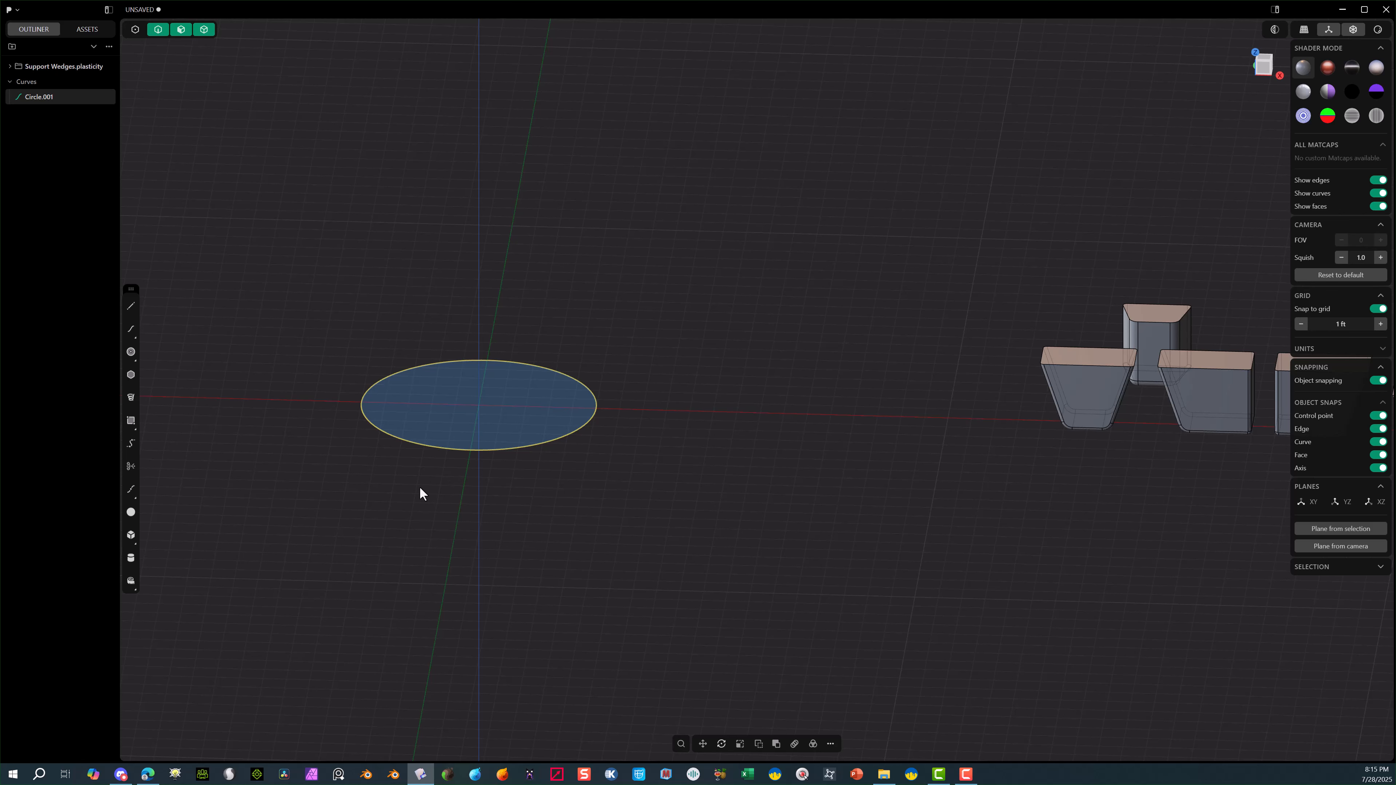
middle_click_drag(416, 486, 539, 302)
middle_click_drag(704, 250, 632, 268)
middle_click_drag(598, 352, 552, 343)
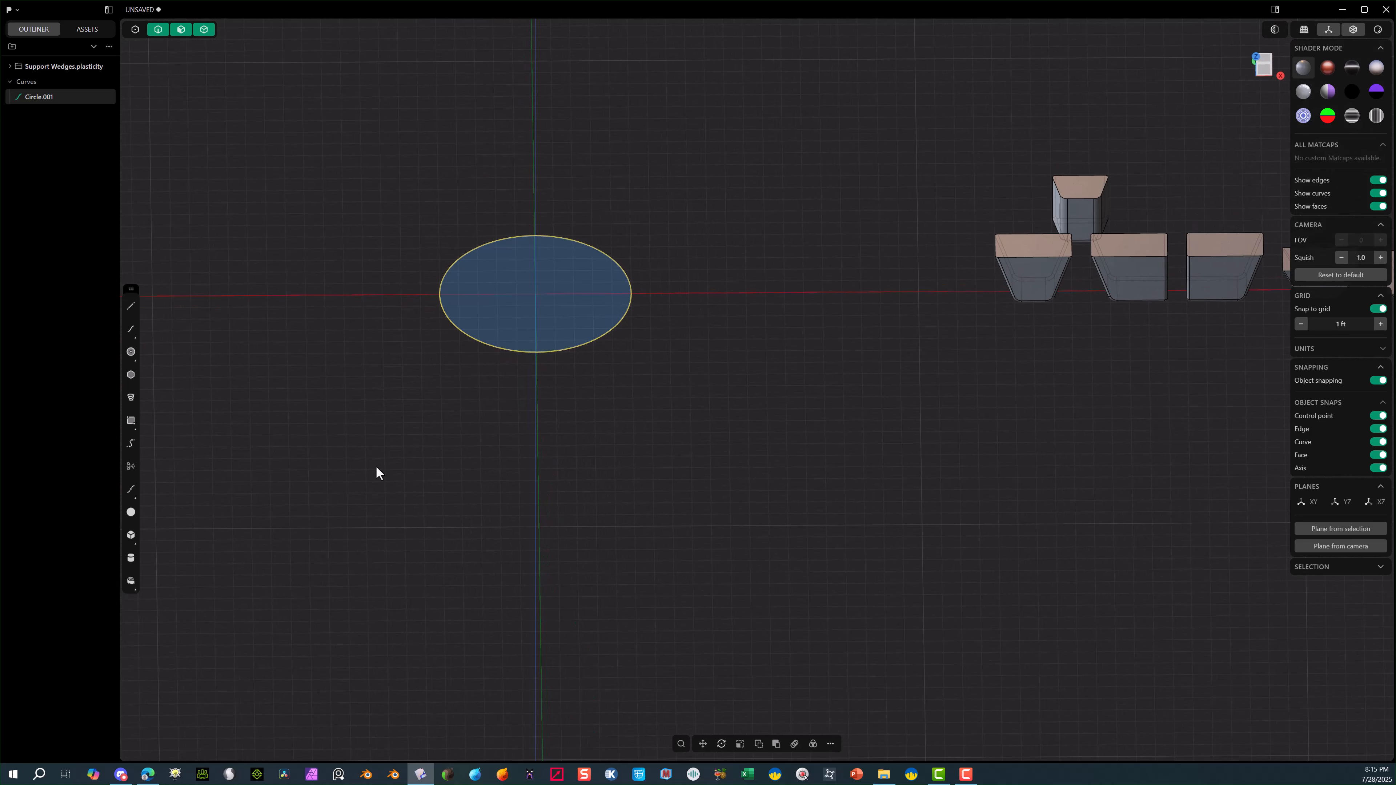
middle_click_drag(364, 244, 365, 251)
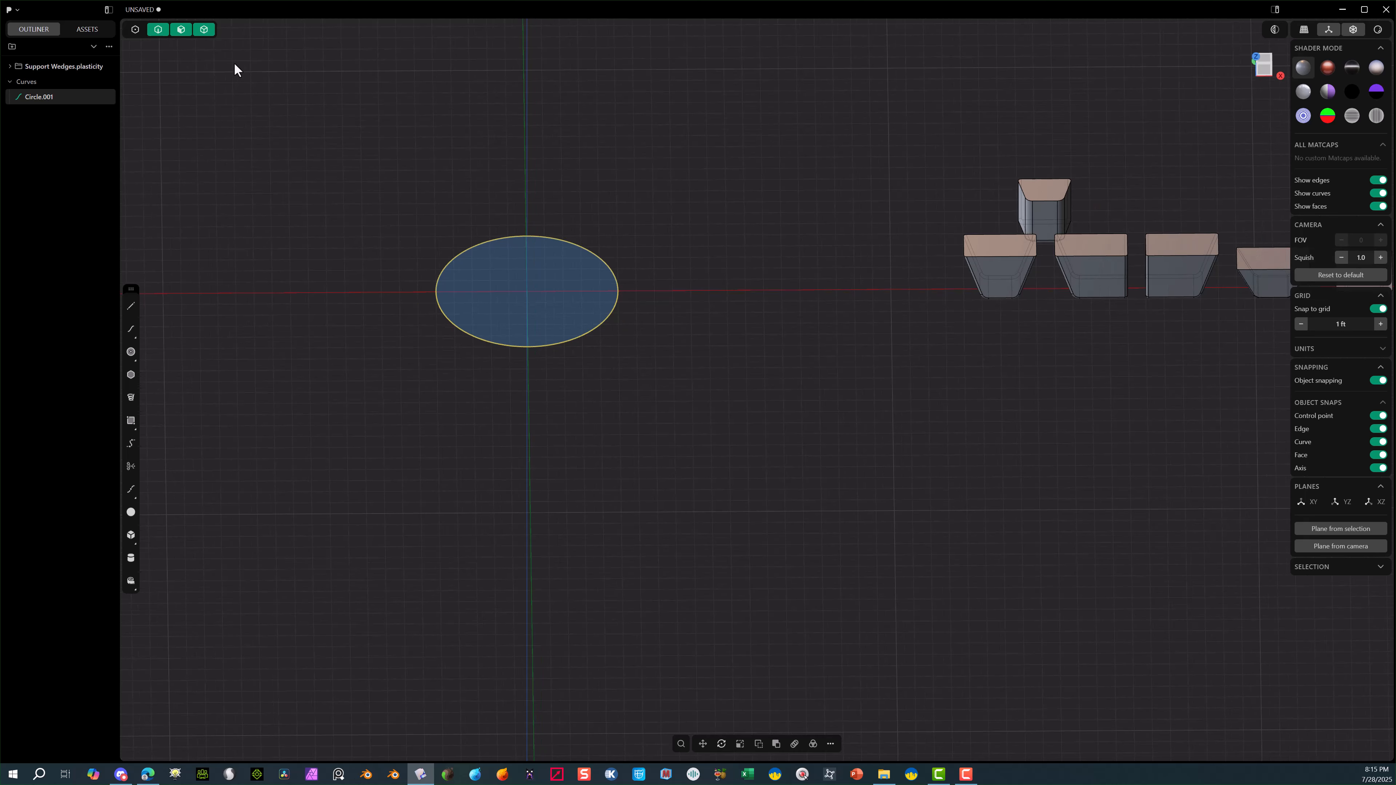
left_click(213, 76)
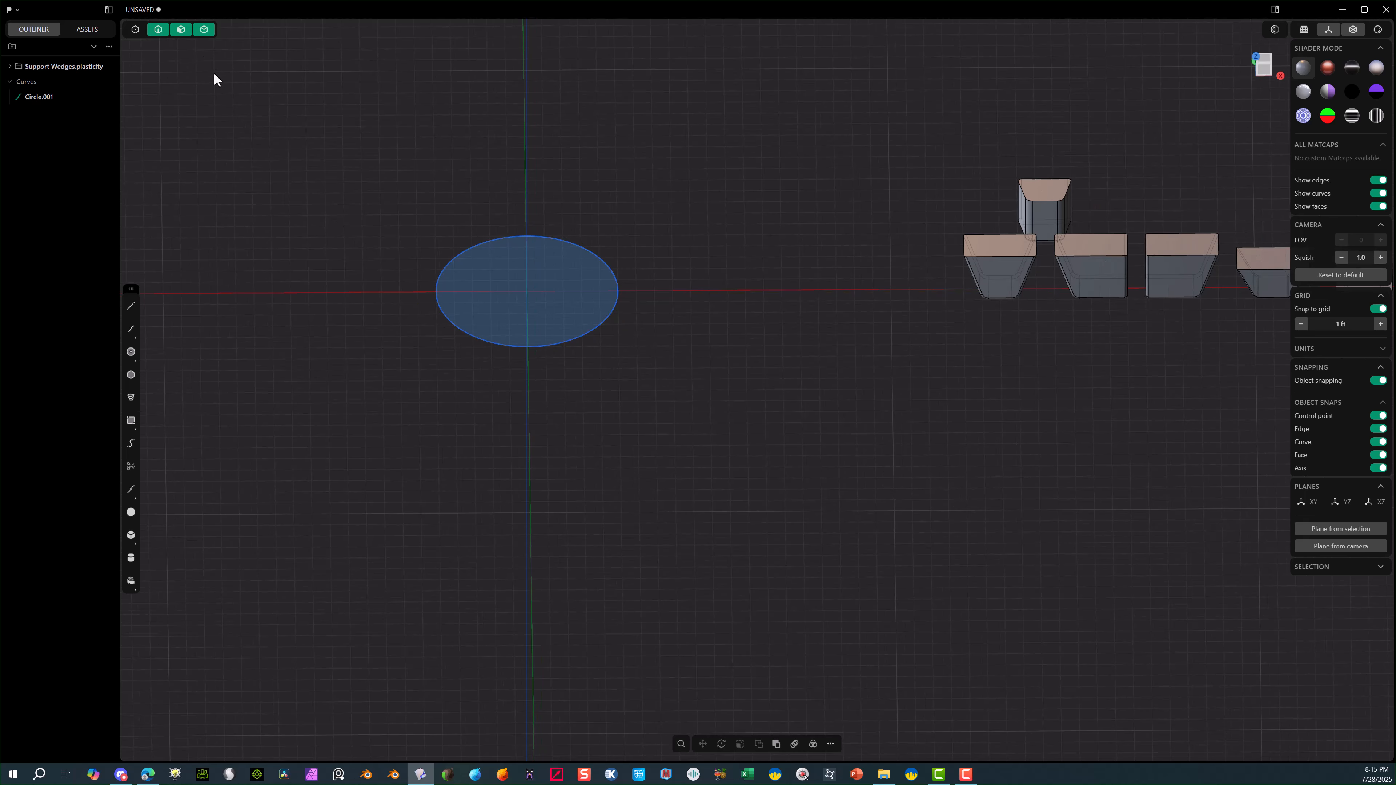
left_click(182, 34)
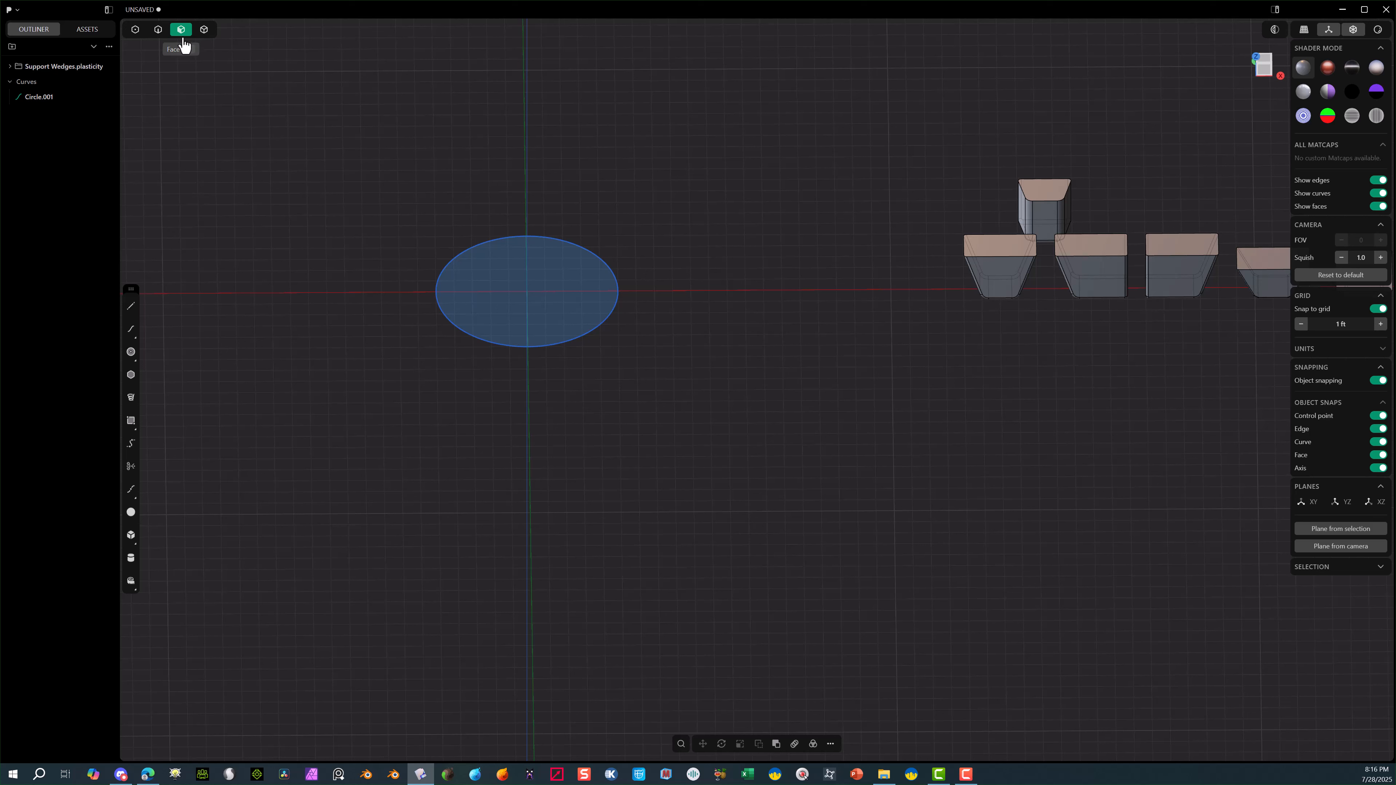
left_click(521, 284)
key("e")
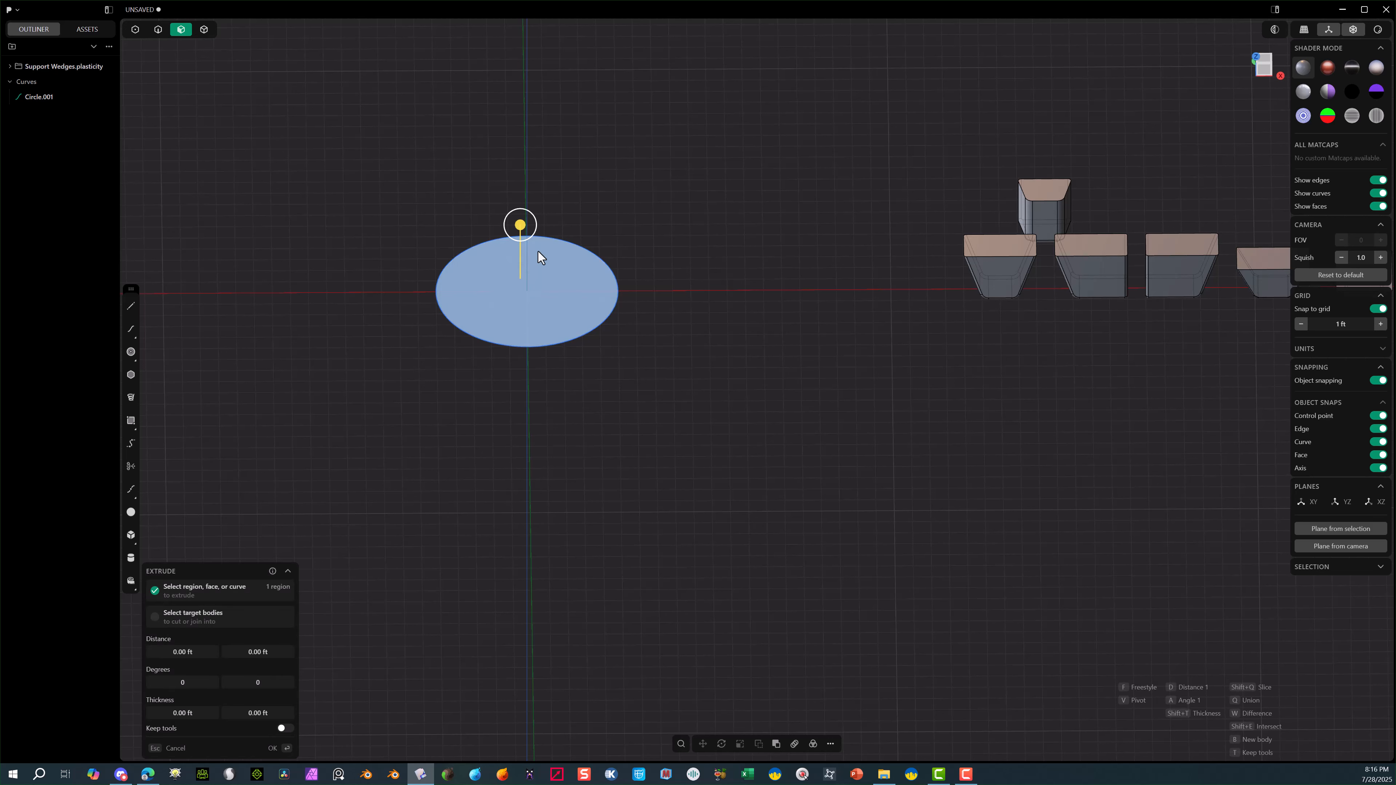
left_click_drag(520, 228, 506, 350)
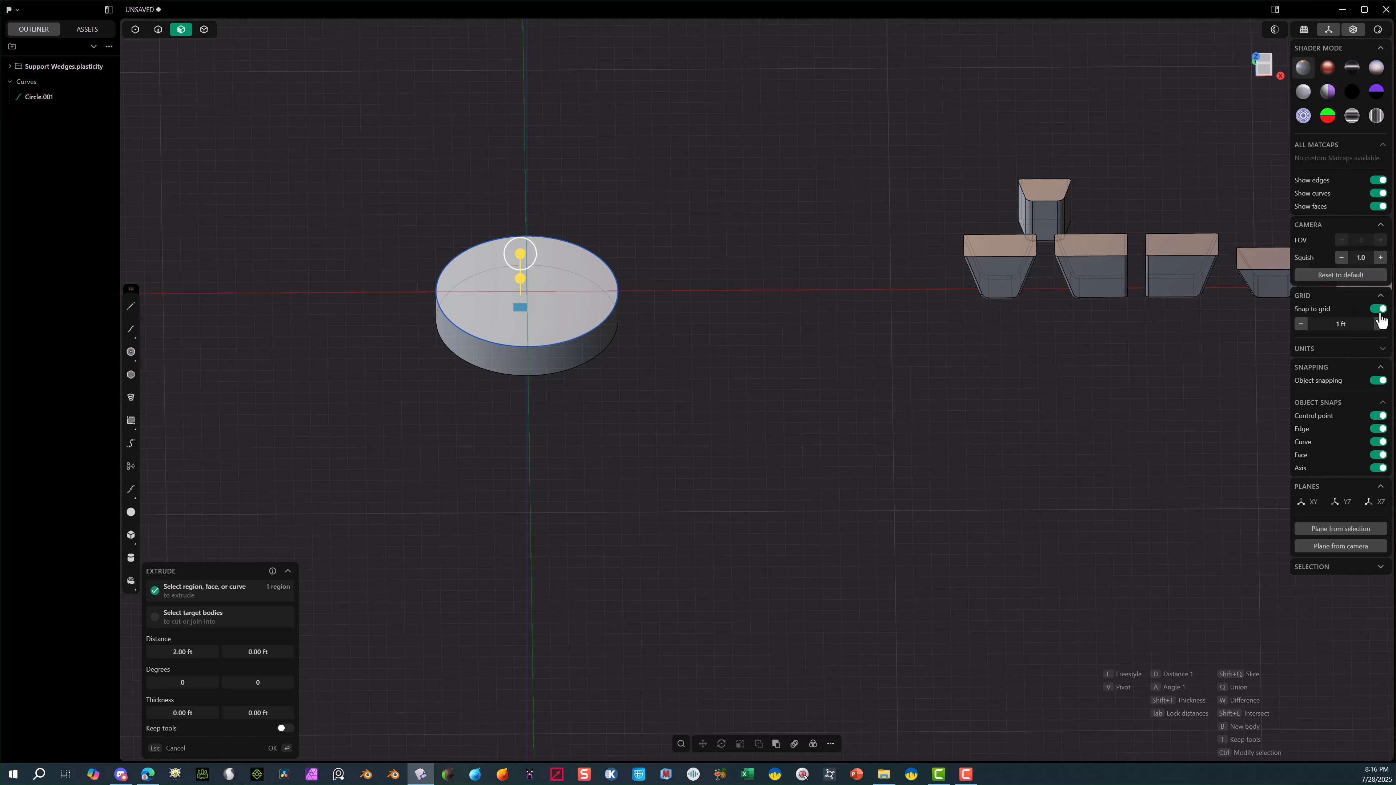
left_click(282, 748)
Delete the leftover circle curve around the disc's top edge.
scroll(390, 355, "up", 5)
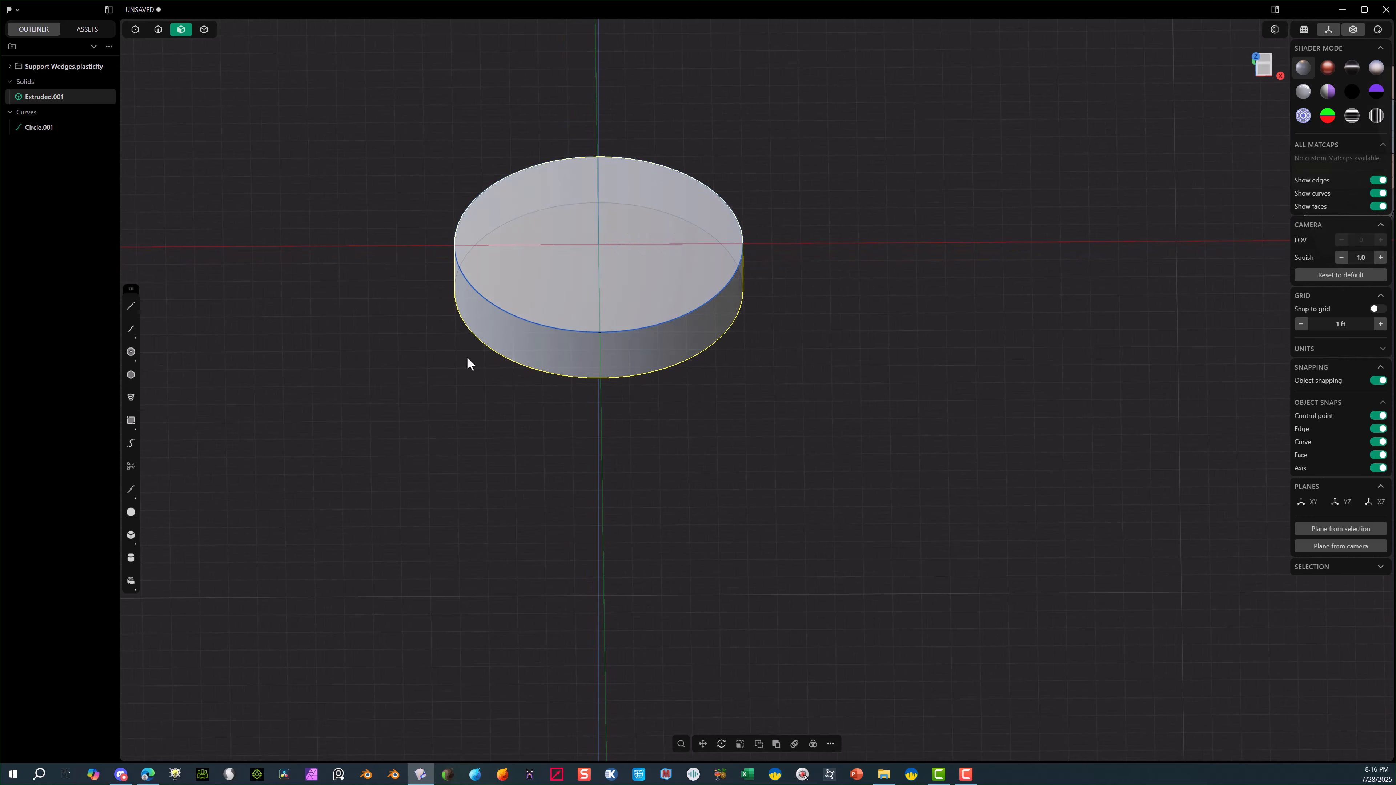
middle_click_drag(548, 276, 485, 220)
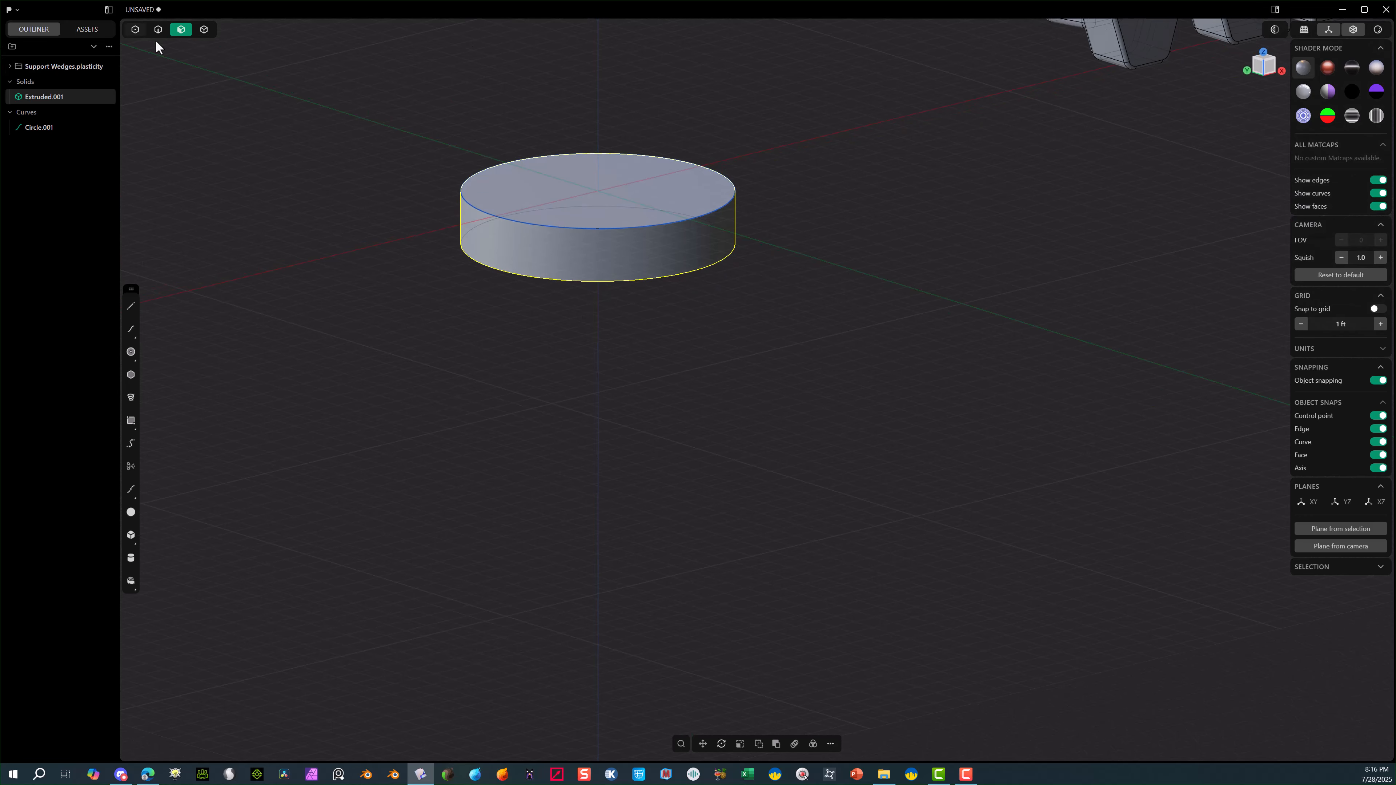
left_click(158, 30)
left_click(470, 207)
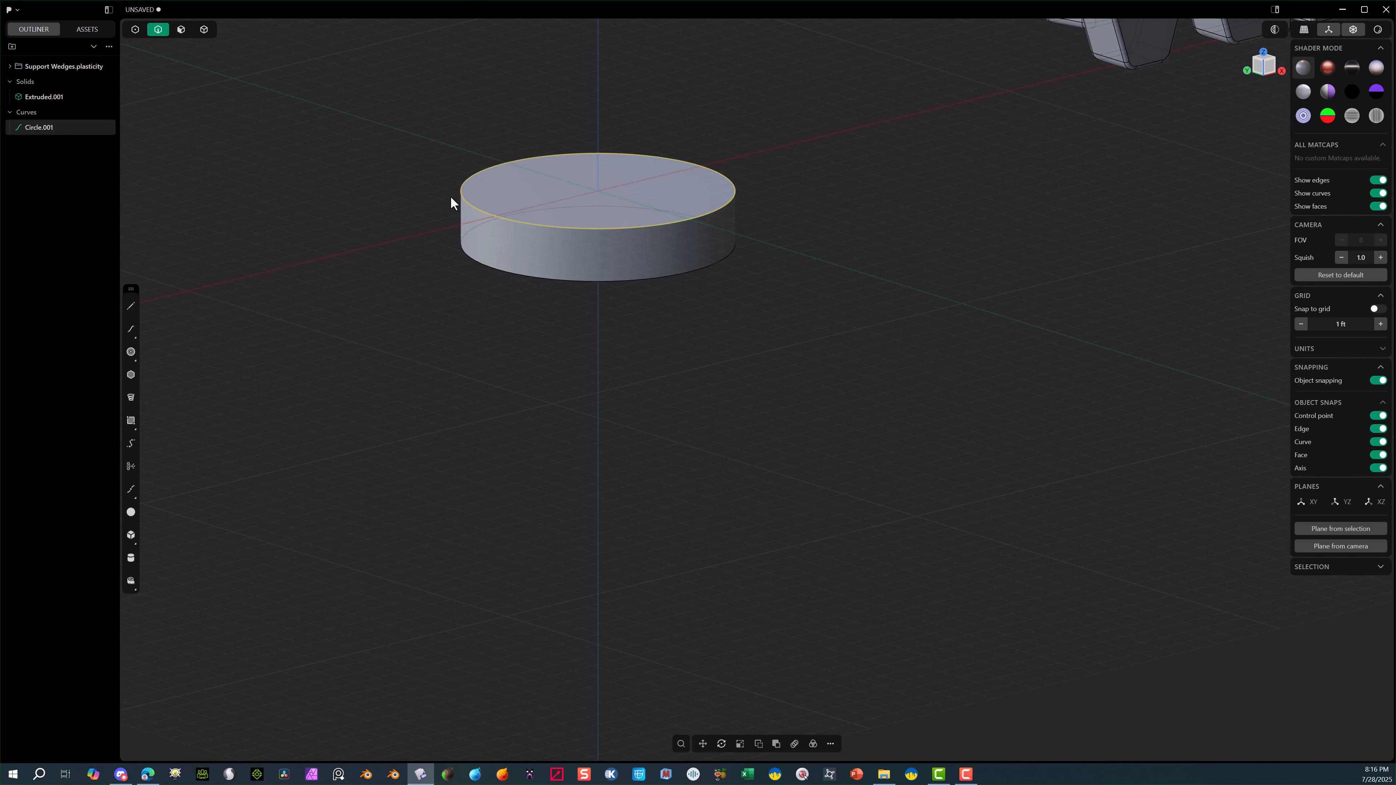
key("Delete")
Draw a concentric circle about 8 ft in diameter on the disc's top face in the top view.
middle_click_drag(732, 215, 663, 243)
right_click_drag(767, 286, 673, 432)
middle_click_drag(712, 409, 638, 385)
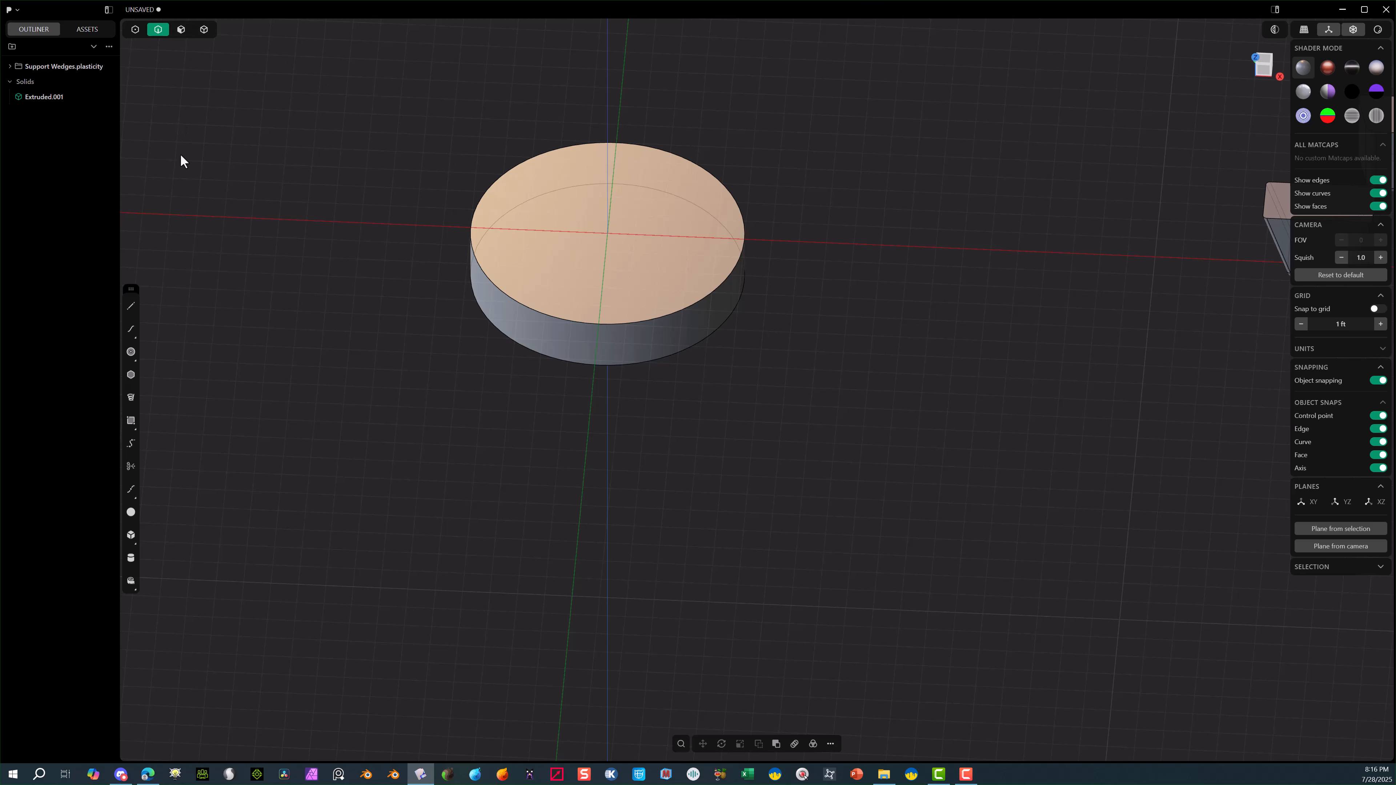
left_click(131, 352)
left_click(1275, 64)
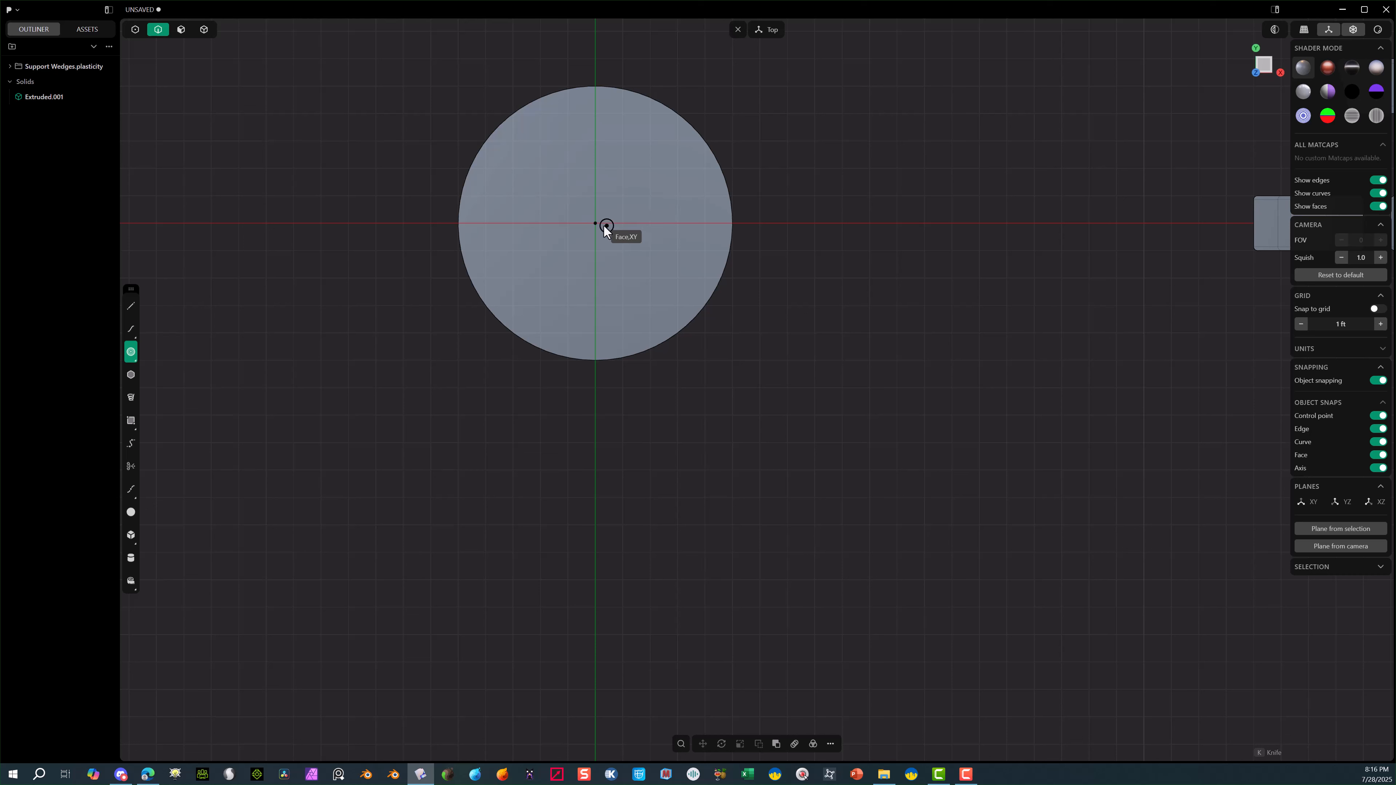
left_click(595, 224)
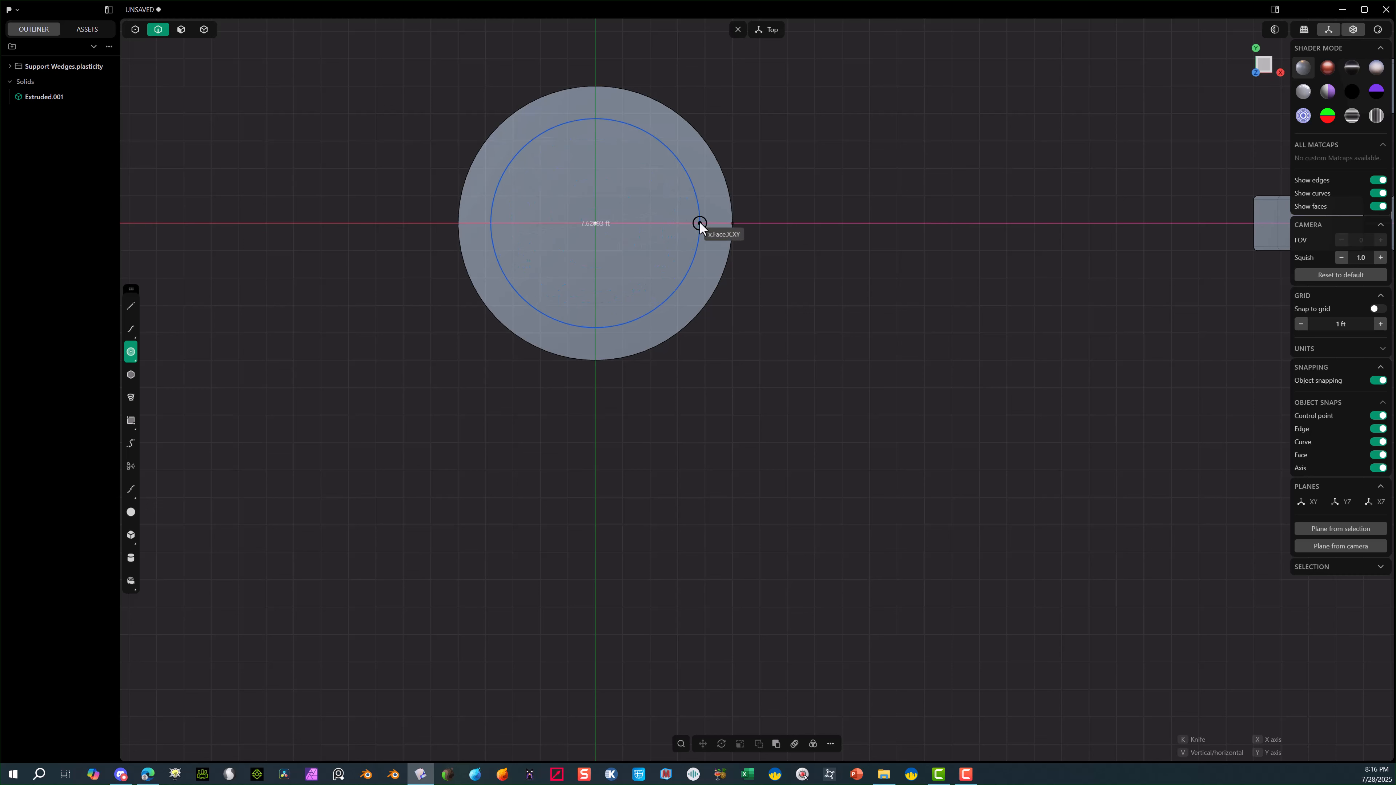
left_click(704, 224)
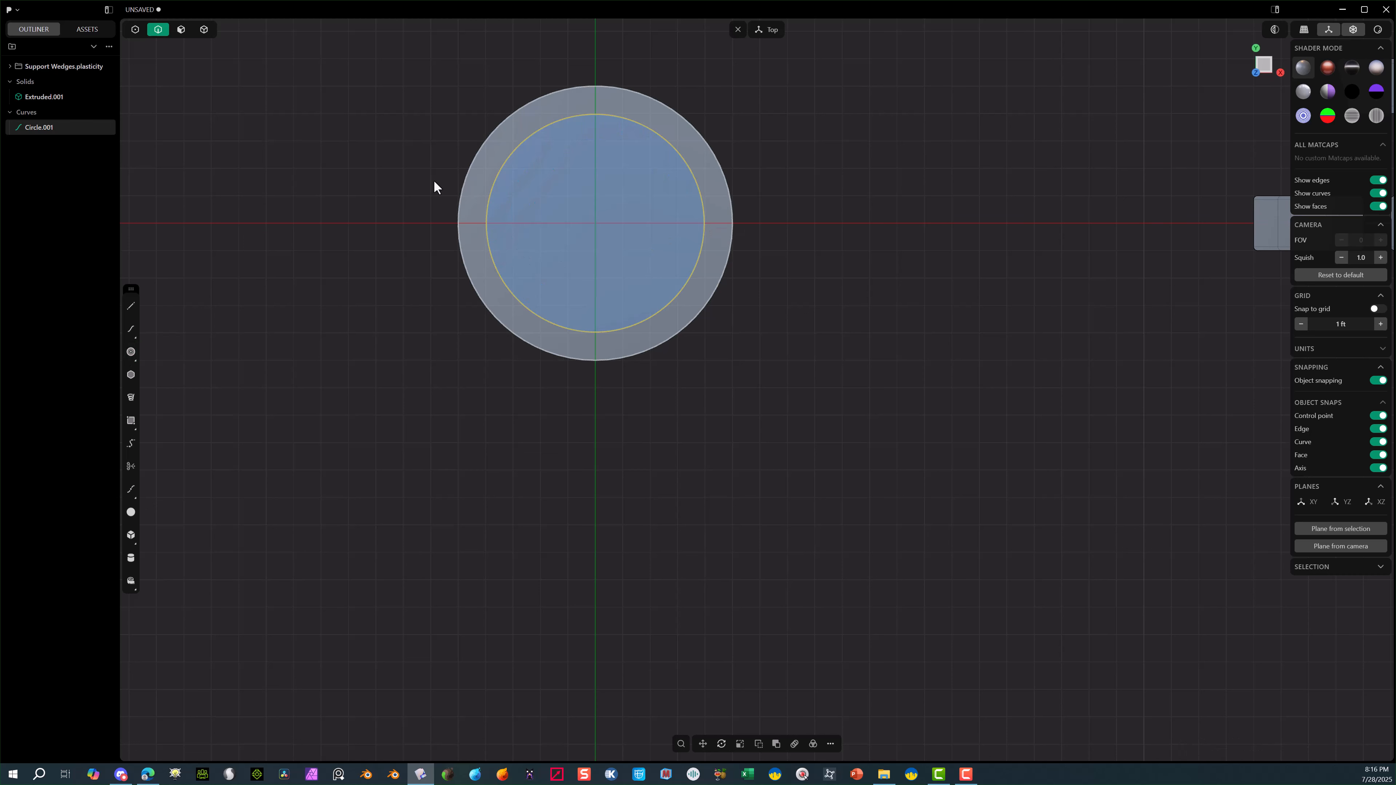
Draw a second concentric circle about 7 ft in diameter just inside the previous one.
scroll(565, 228, "up", 1)
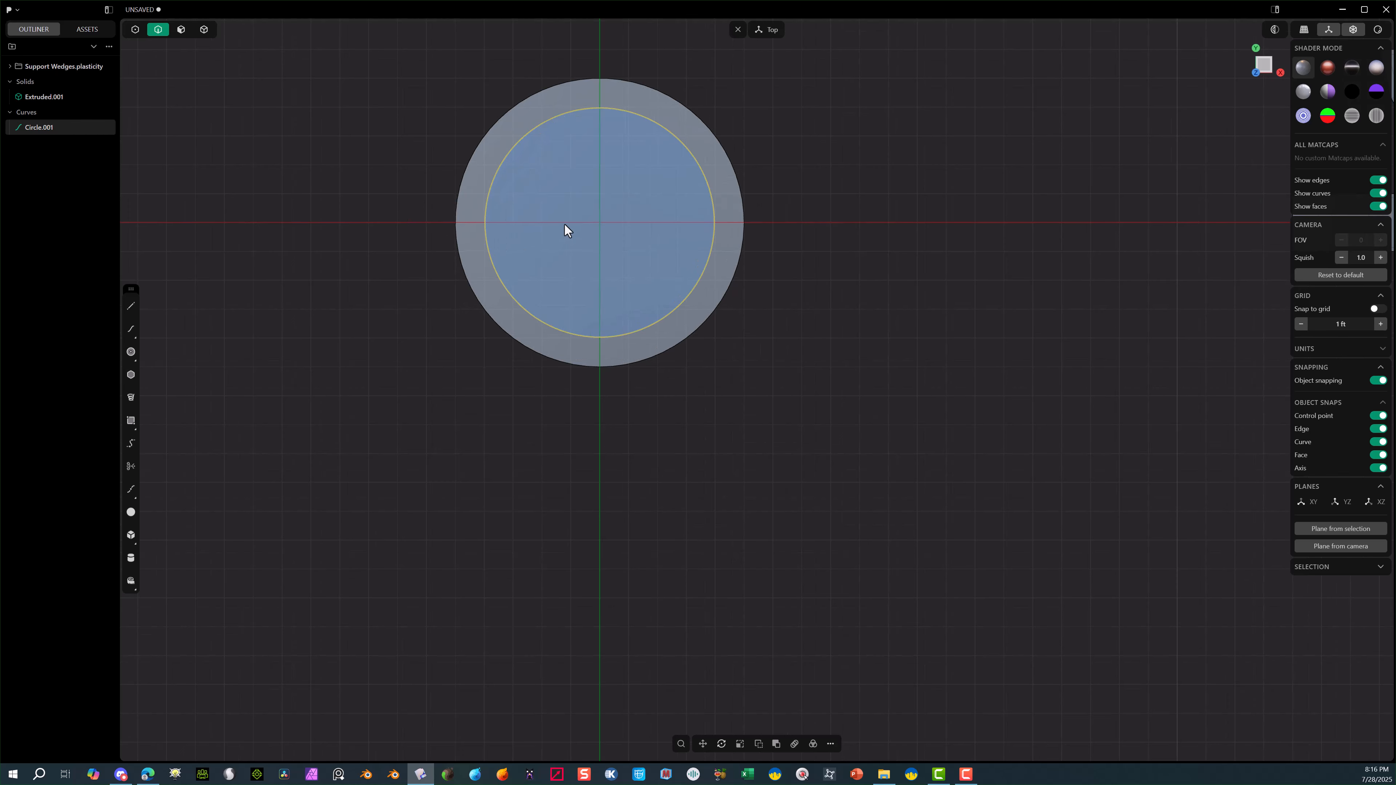
left_click(131, 352)
left_click(599, 222)
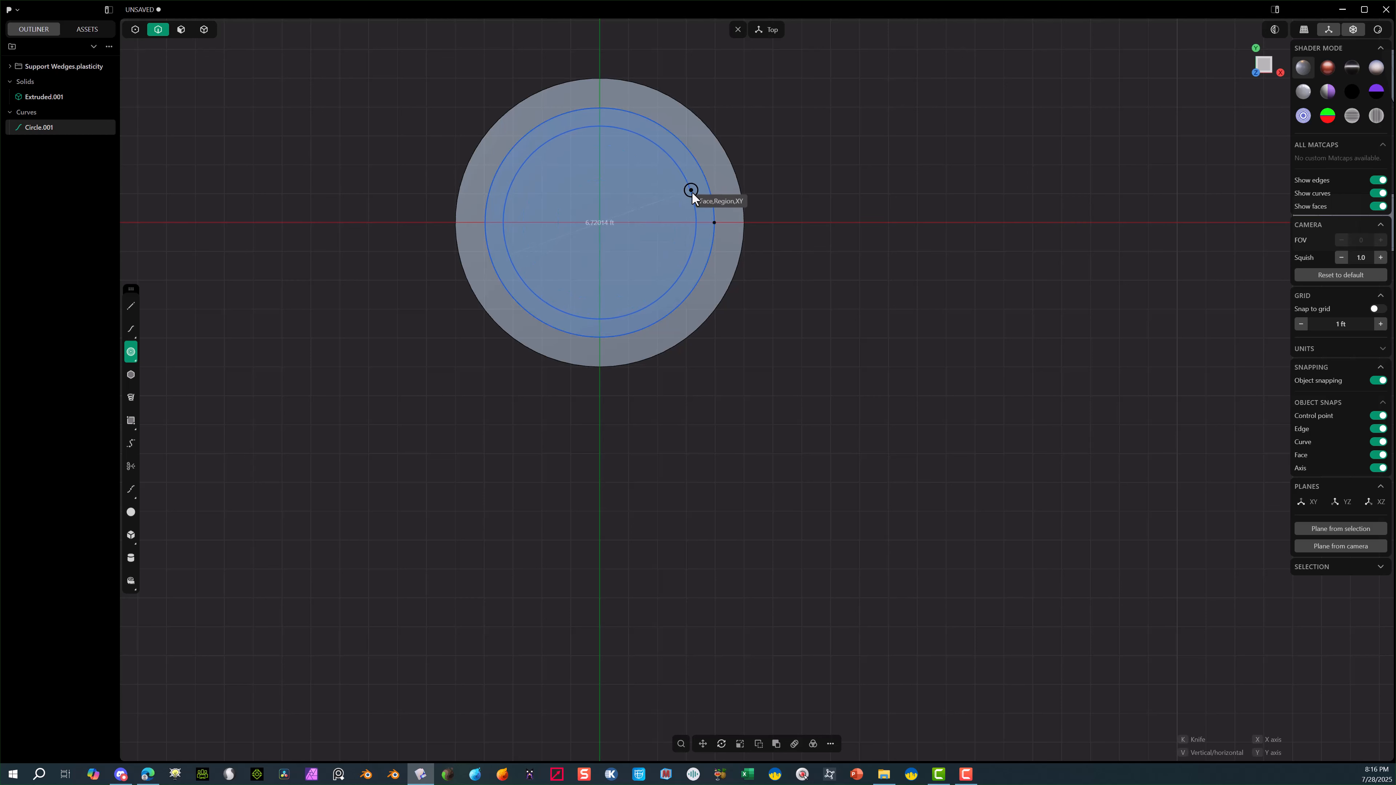
left_click(695, 194)
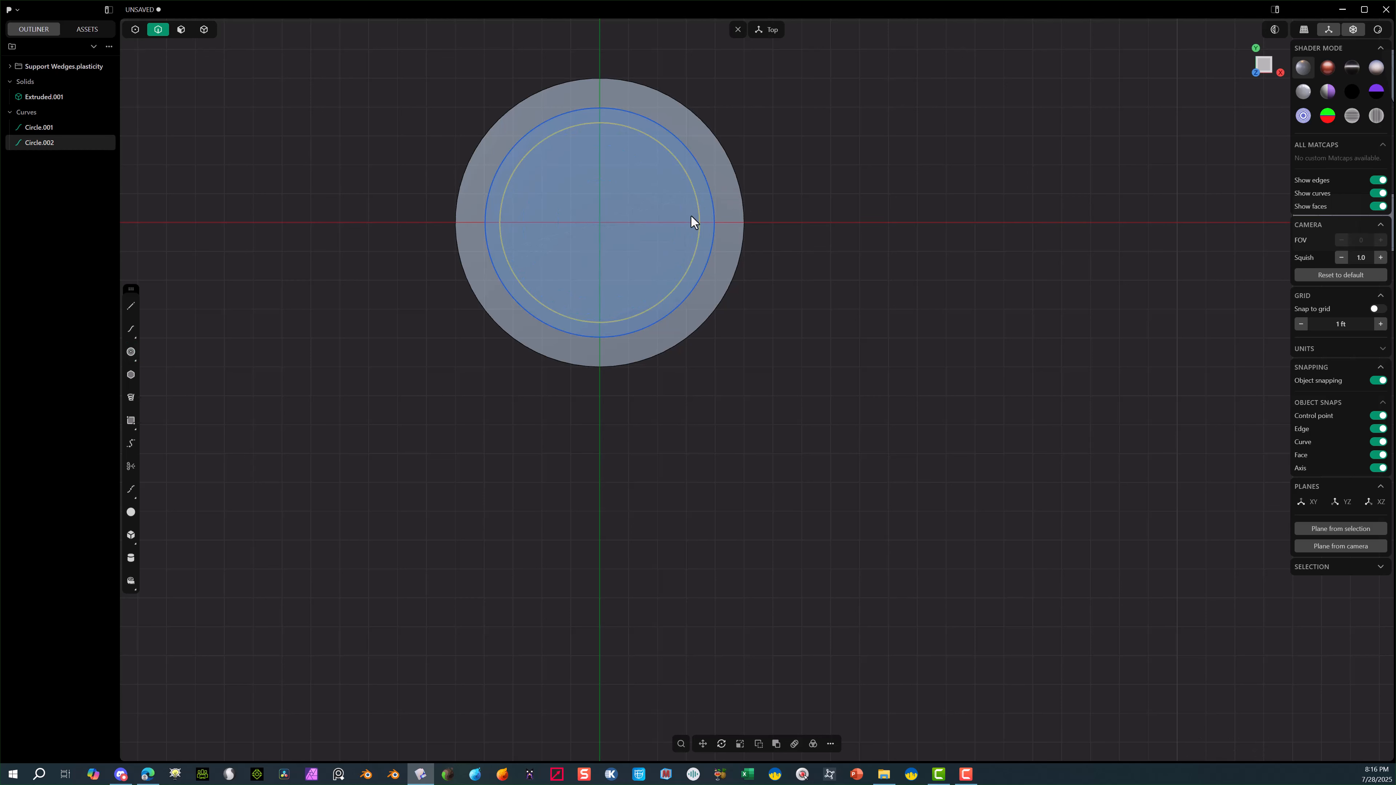
Extrude the ring-shaped region between the two circles about 1.11 ft down into the disc as a separate solid.
left_click(181, 30)
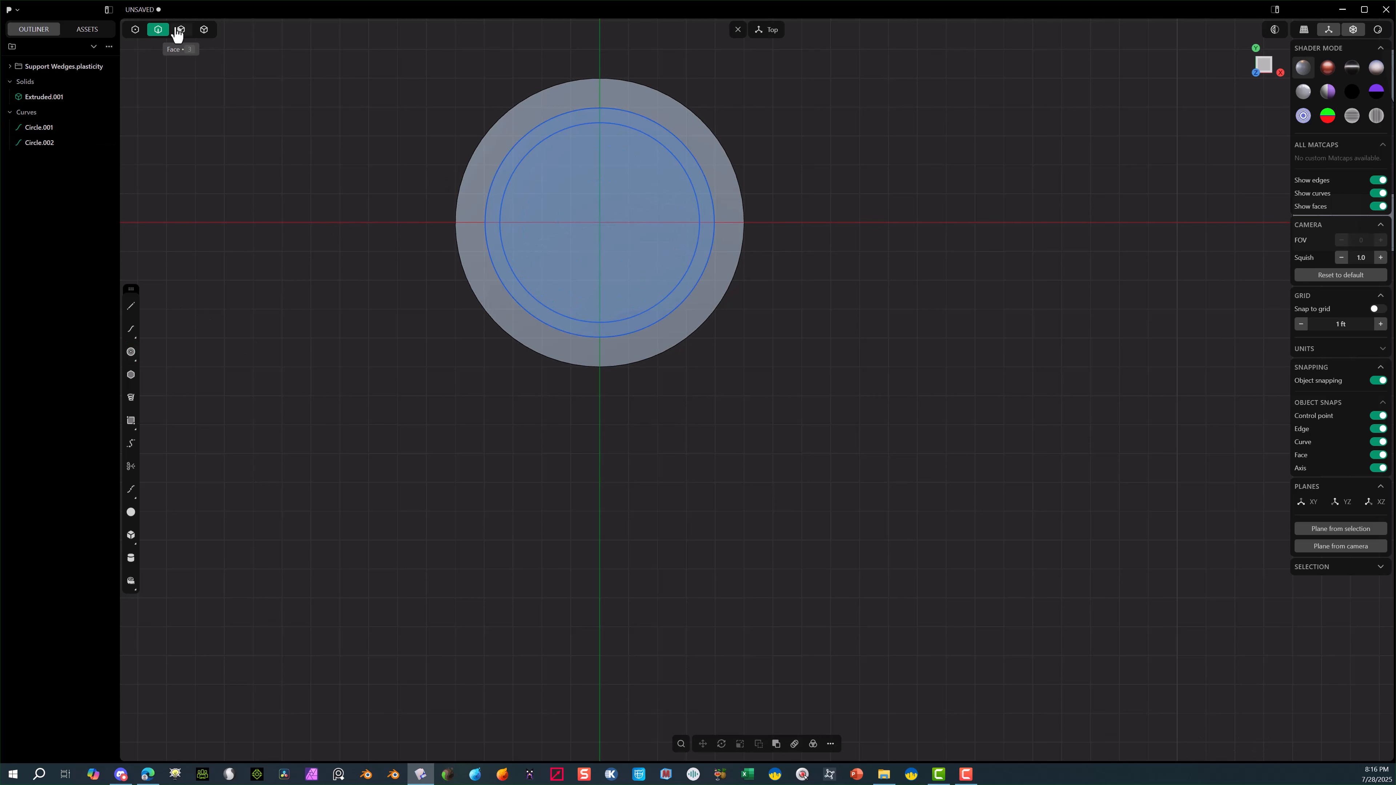
left_click(527, 148)
key("e")
middle_click_drag(522, 154, 545, 35)
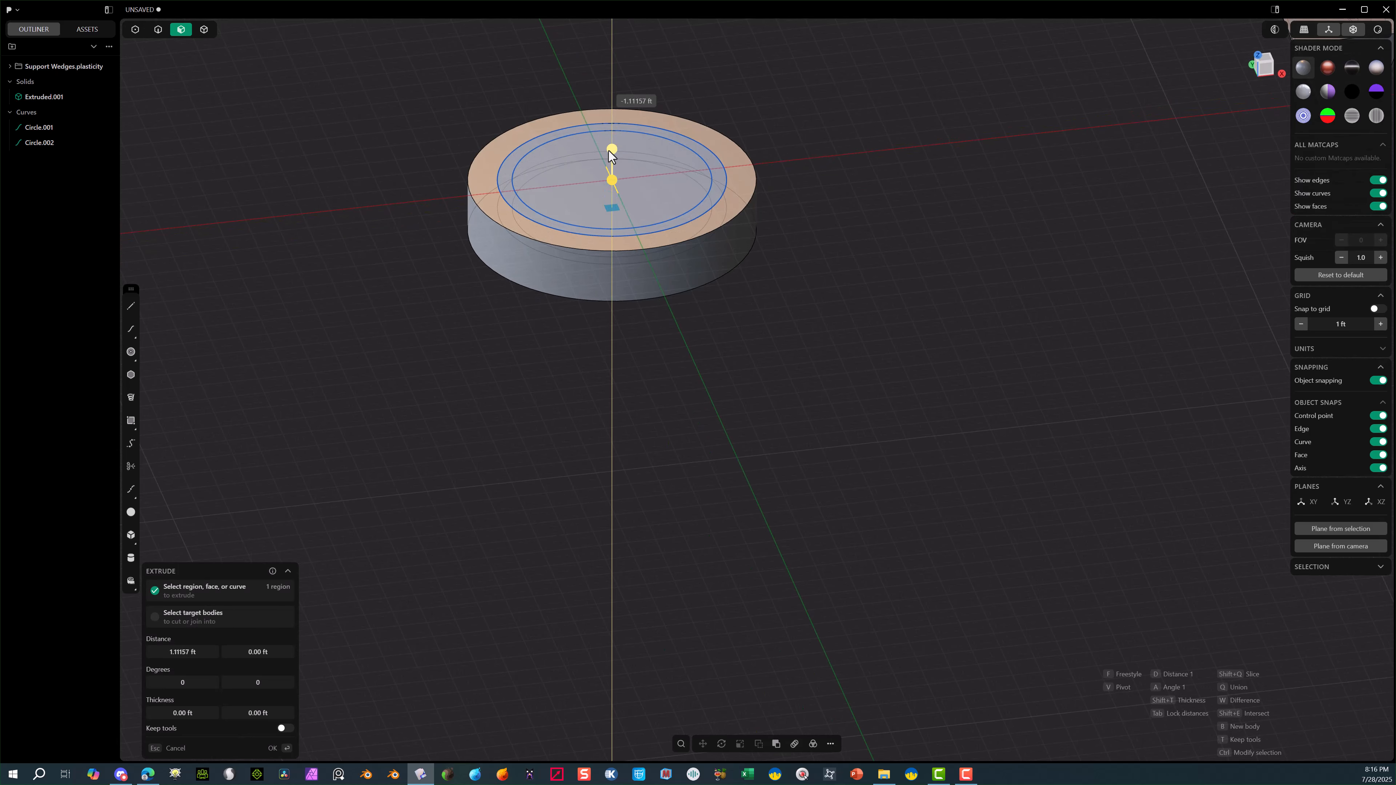
left_click(606, 144)
left_click(273, 744)
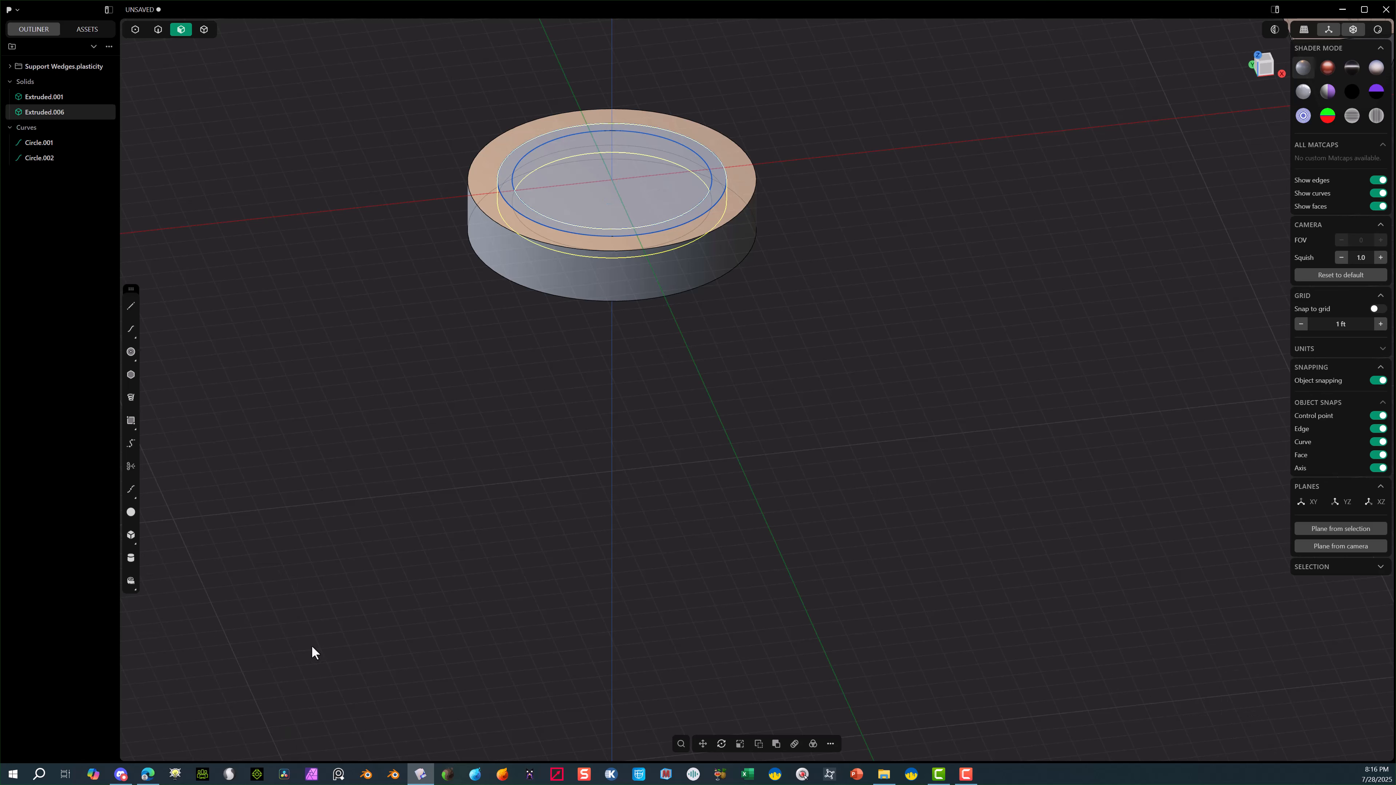
Subtract the ring solid from the disc with a Boolean to cut a circular groove into its top face.
key("4")
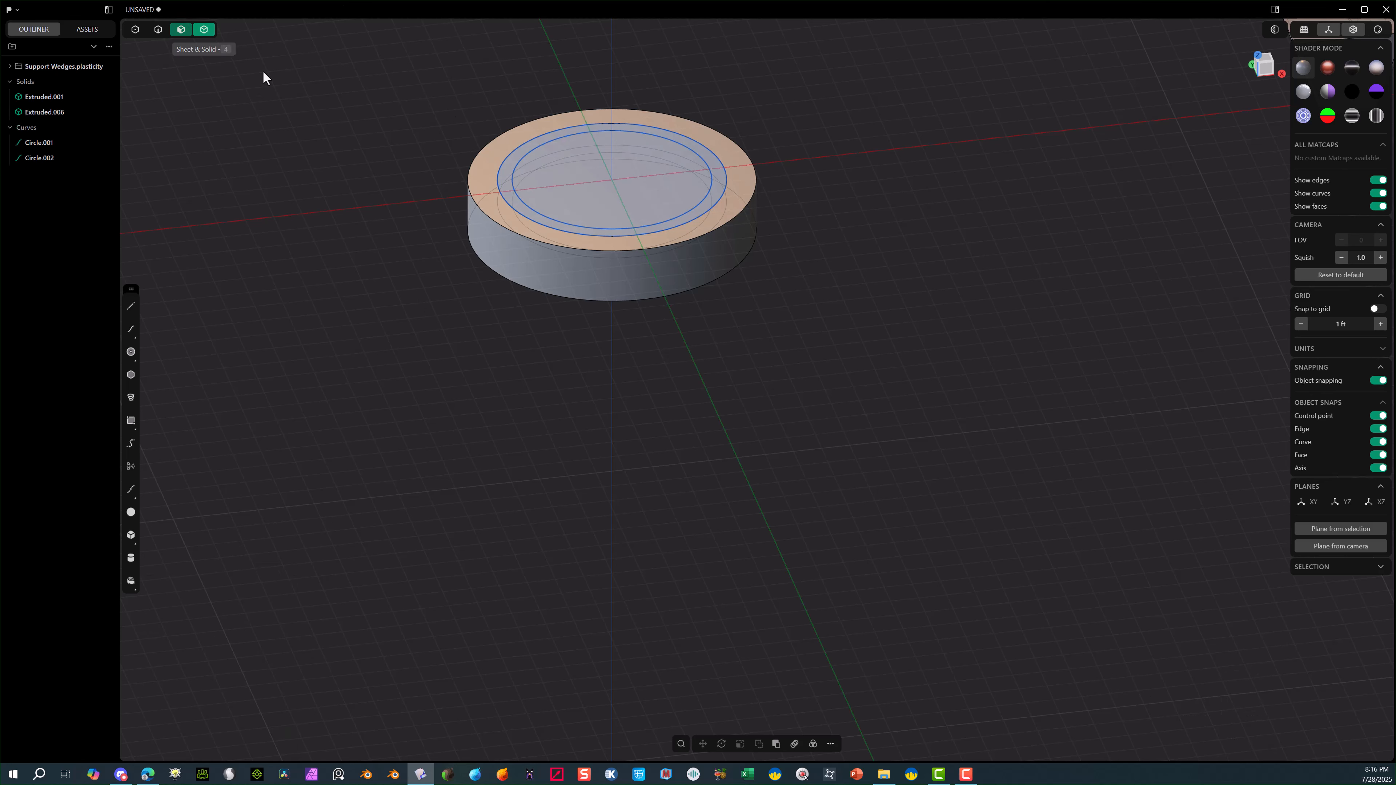
left_click(472, 180)
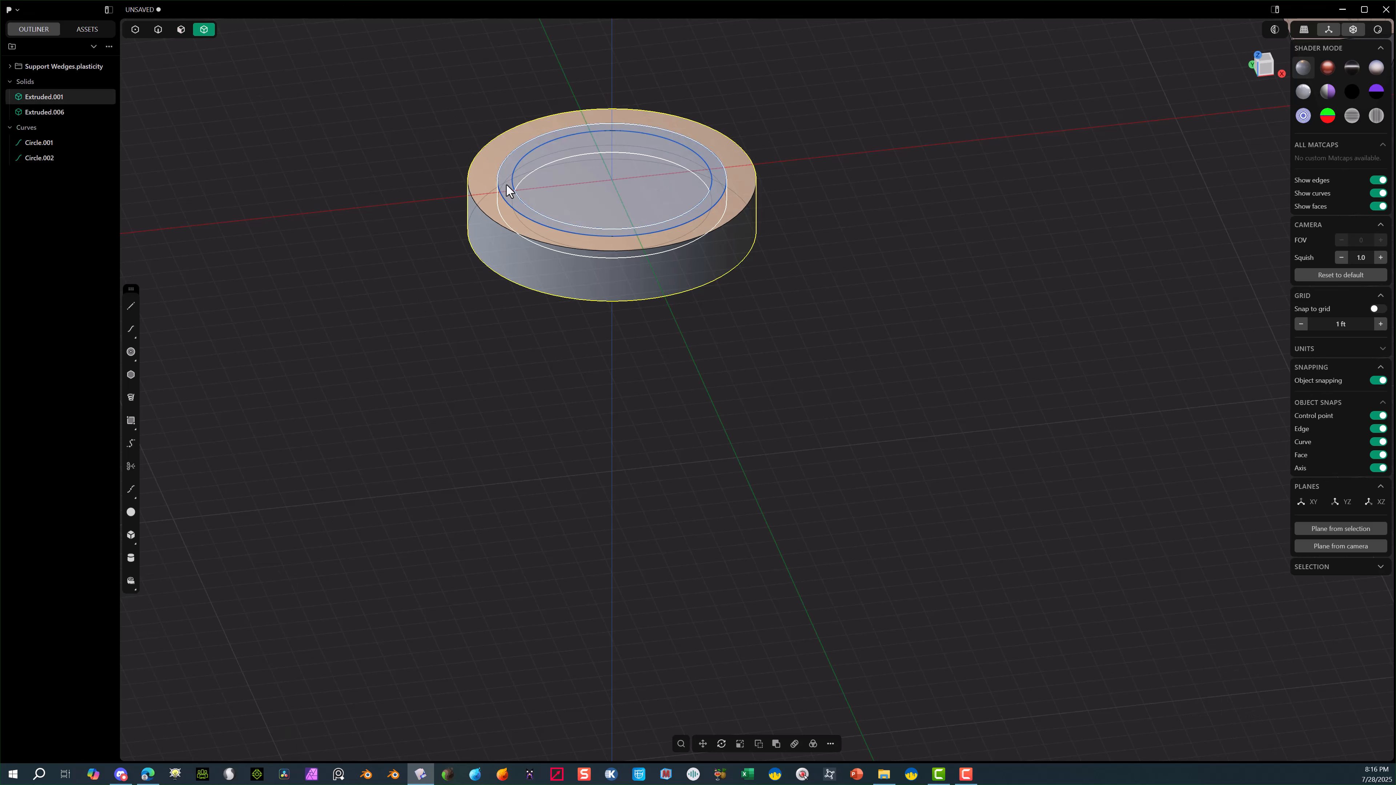
left_click(505, 190)
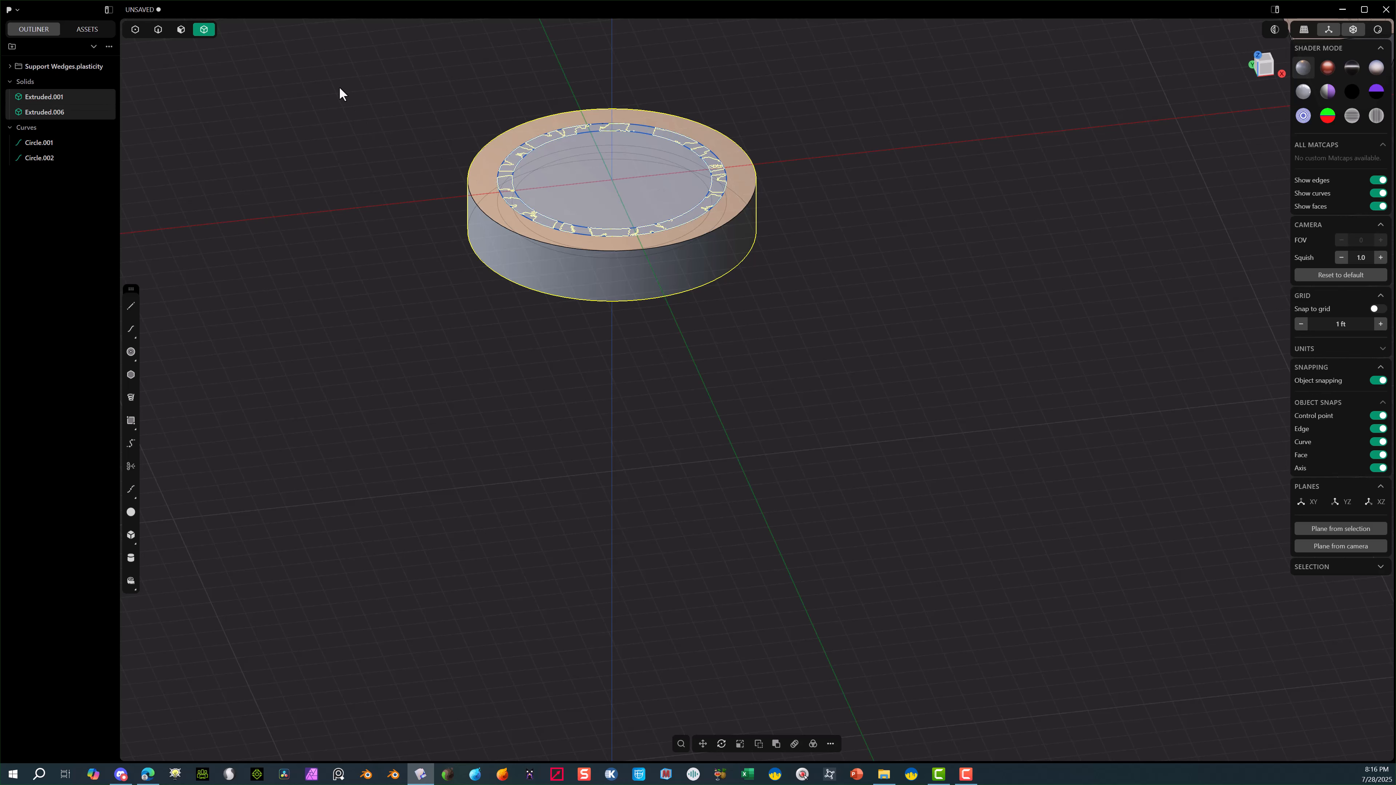
key("q")
left_click(281, 750)
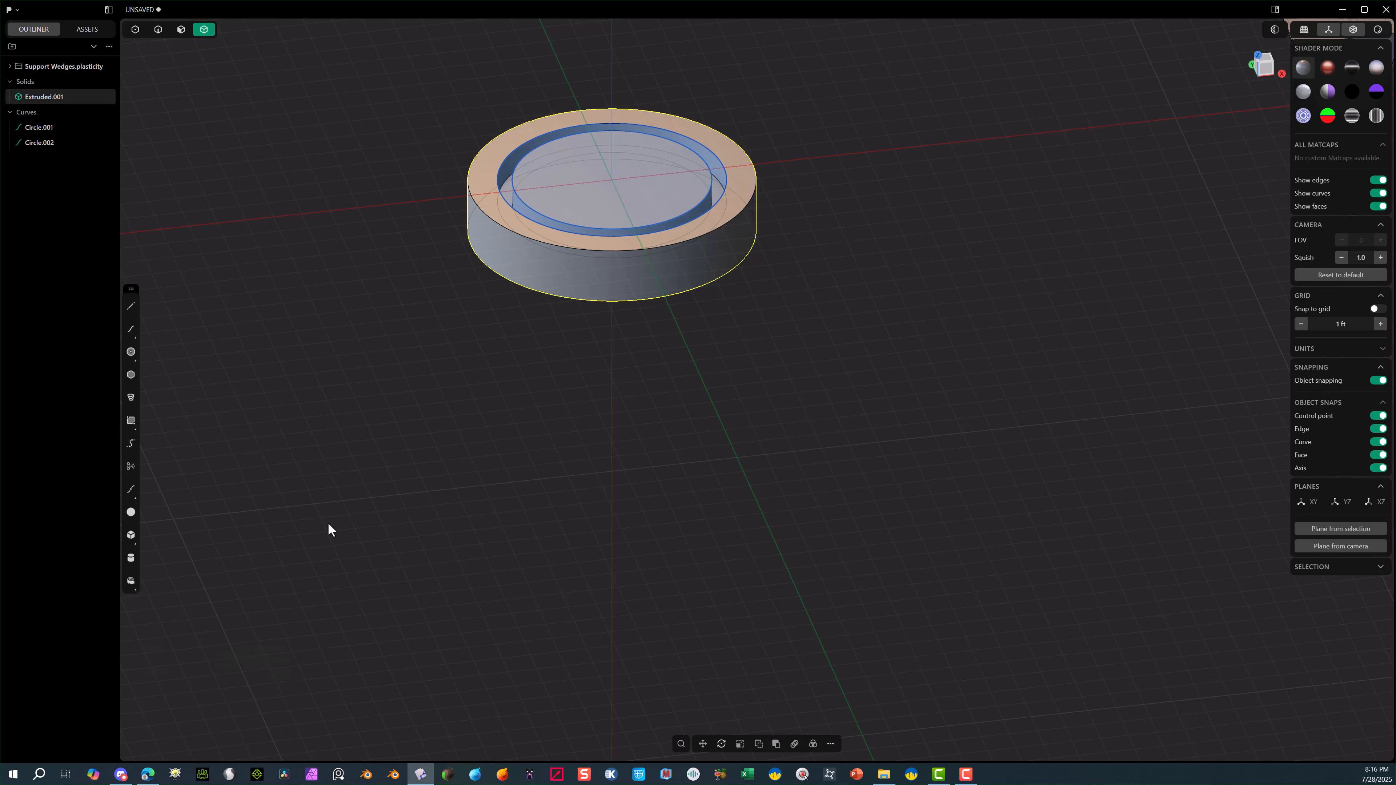
Delete the two leftover circle curves along the groove's outer and inner edges.
mouse_move(373, 179)
middle_mouse_down()
mouse_move(405, 202)
mouse_move(354, 197)
middle_mouse_up()
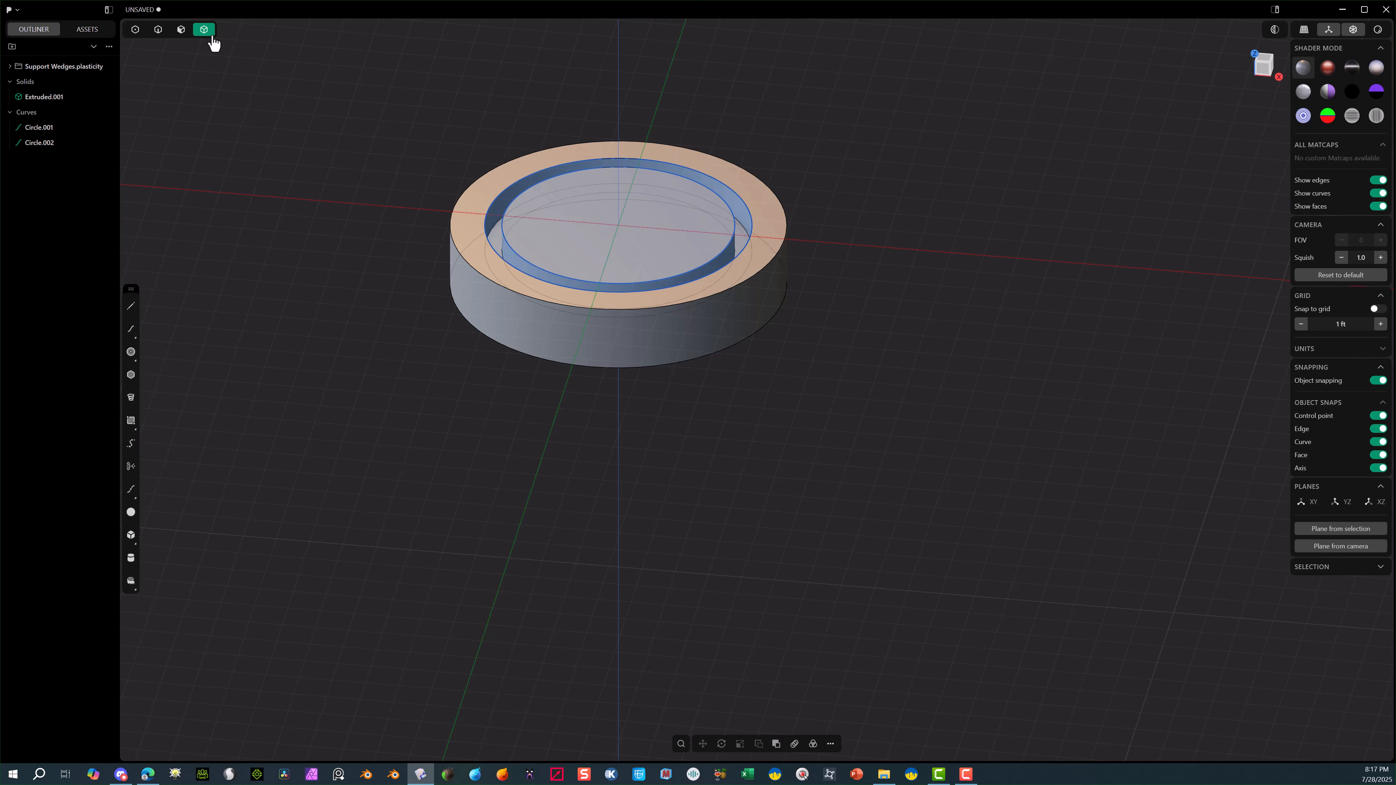
left_click(159, 29)
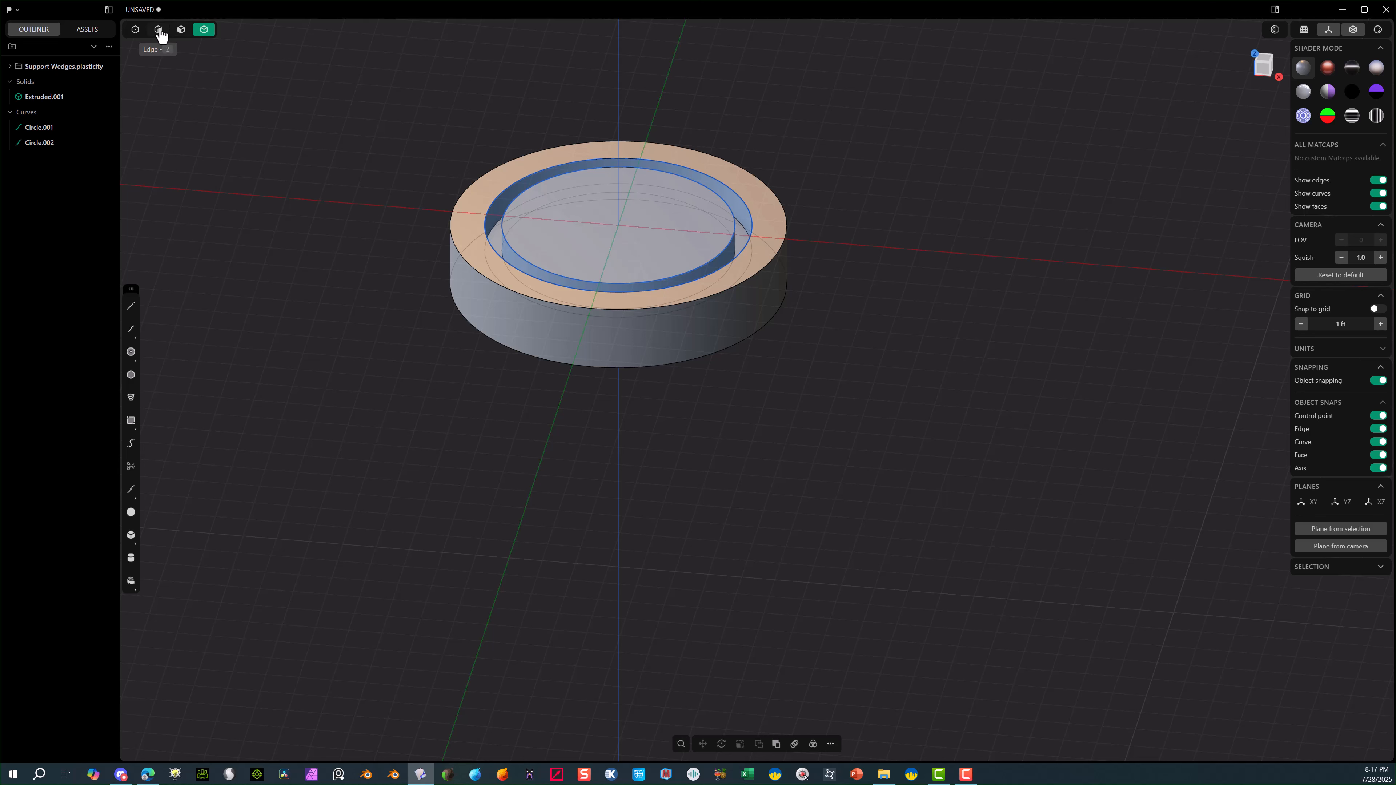
left_click(489, 206)
key("Delete")
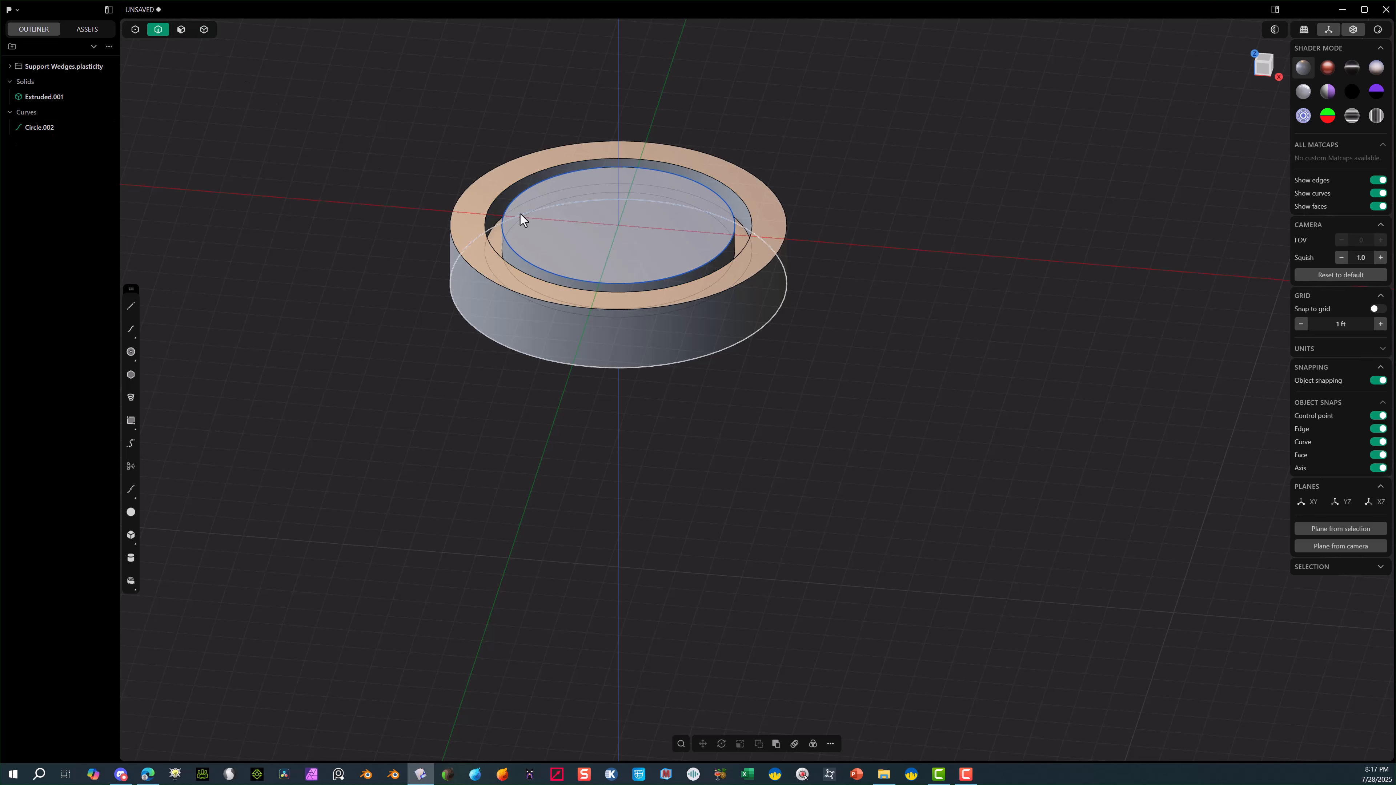
left_click(509, 197)
key("Delete")
Fillet the disc's outer top edge together with the groove's outer top edge.
scroll(500, 223, "up", 1)
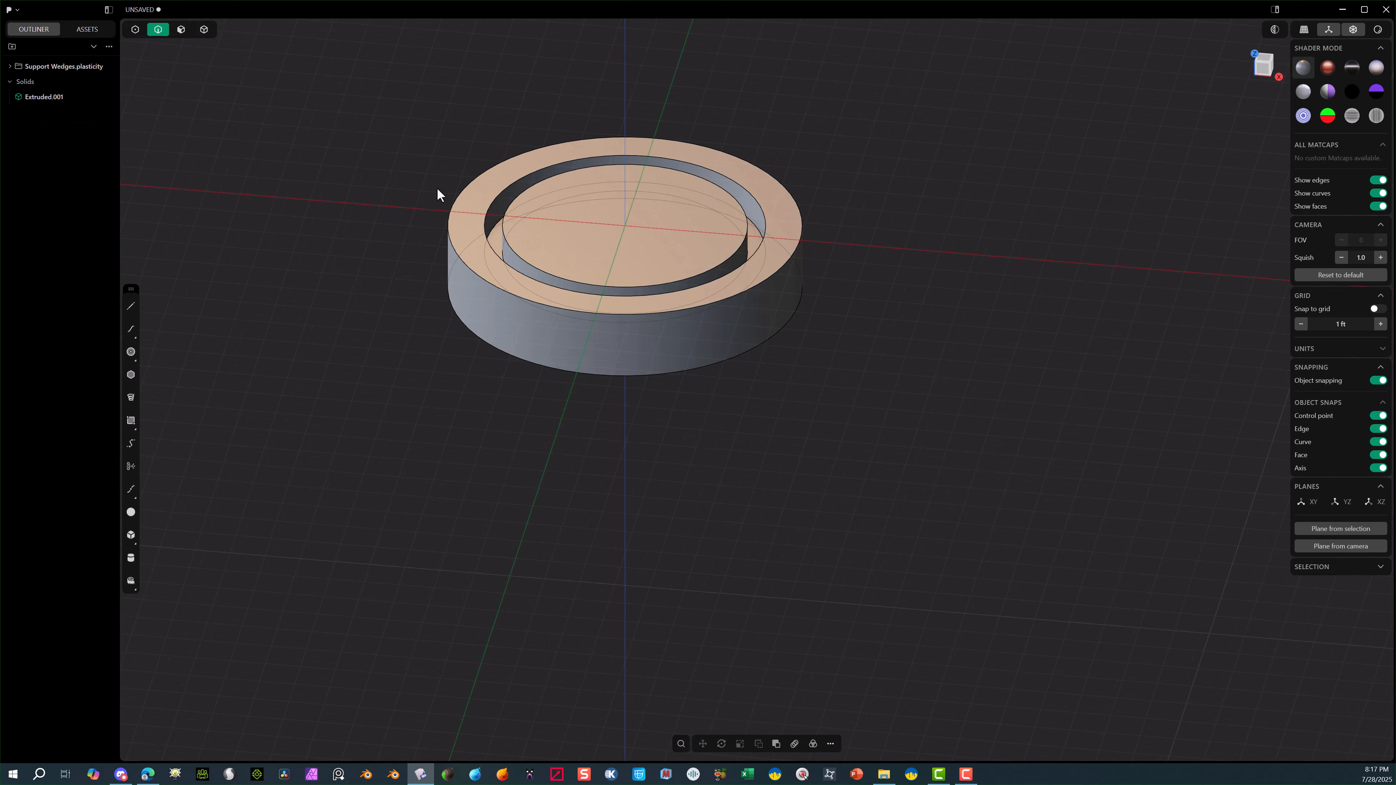
left_click(451, 201)
key("f")
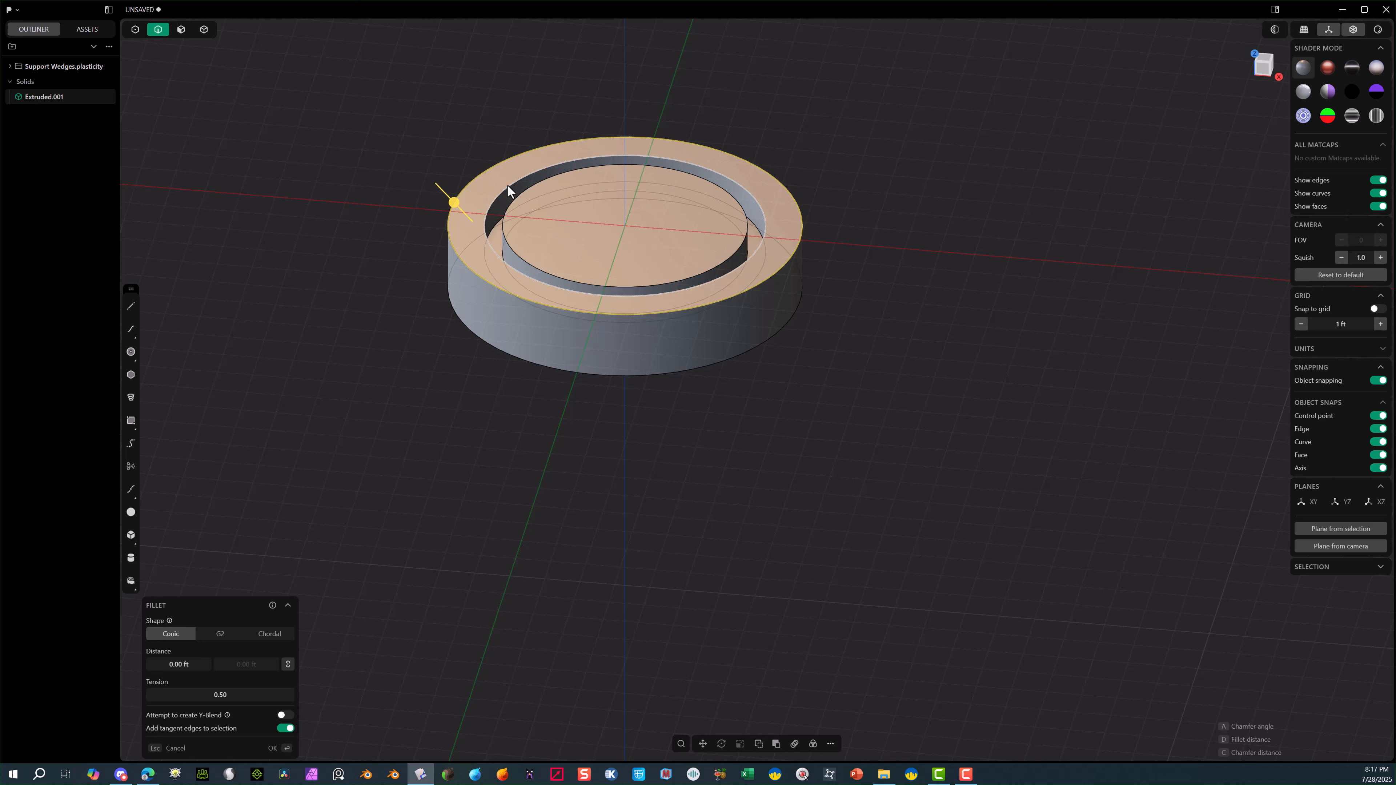
left_click(507, 184, "shift")
left_click_drag(509, 185, 511, 178)
left_click(272, 749)
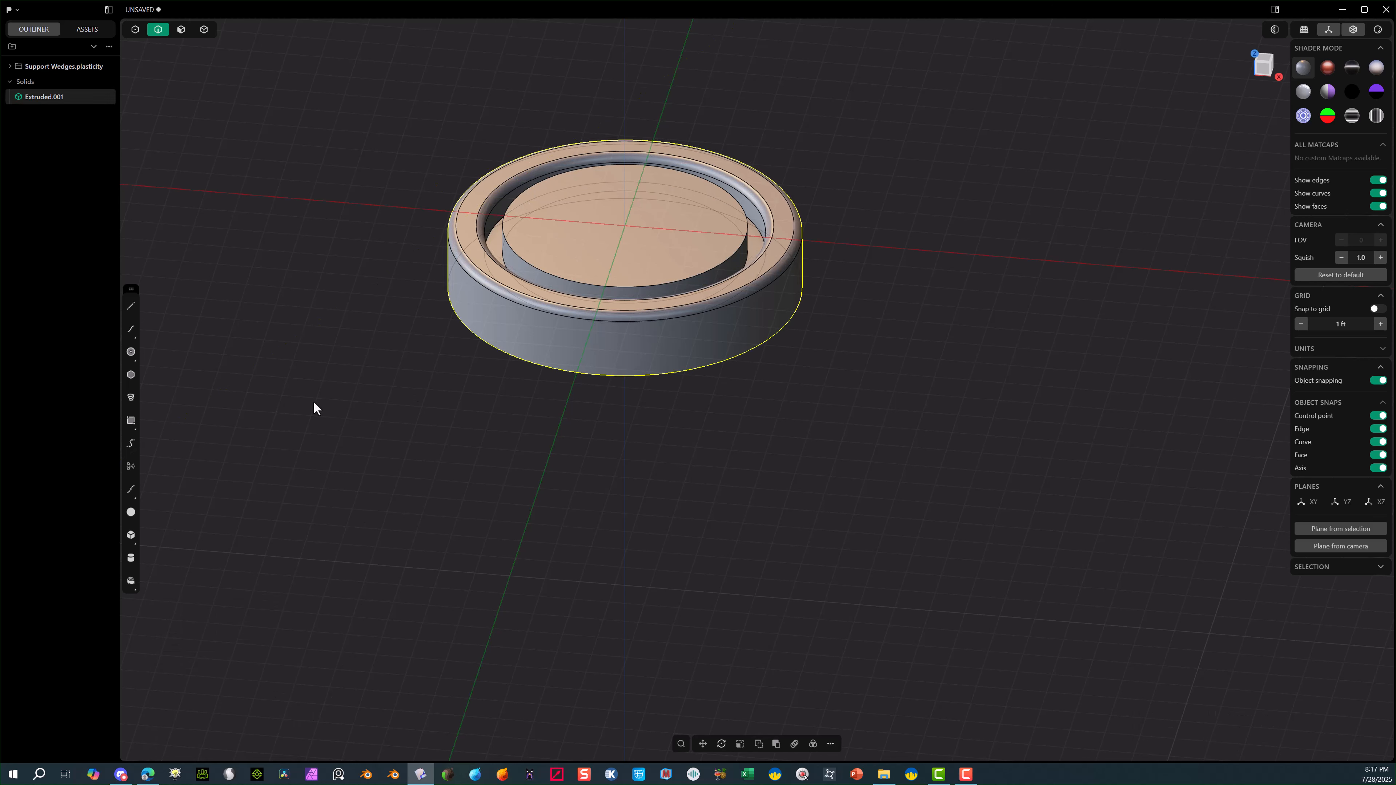
left_click(313, 400)
Chamfer the top edge of the raised centre inside the groove by about 0.37 ft.
middle_click_drag(399, 240, 528, 220)
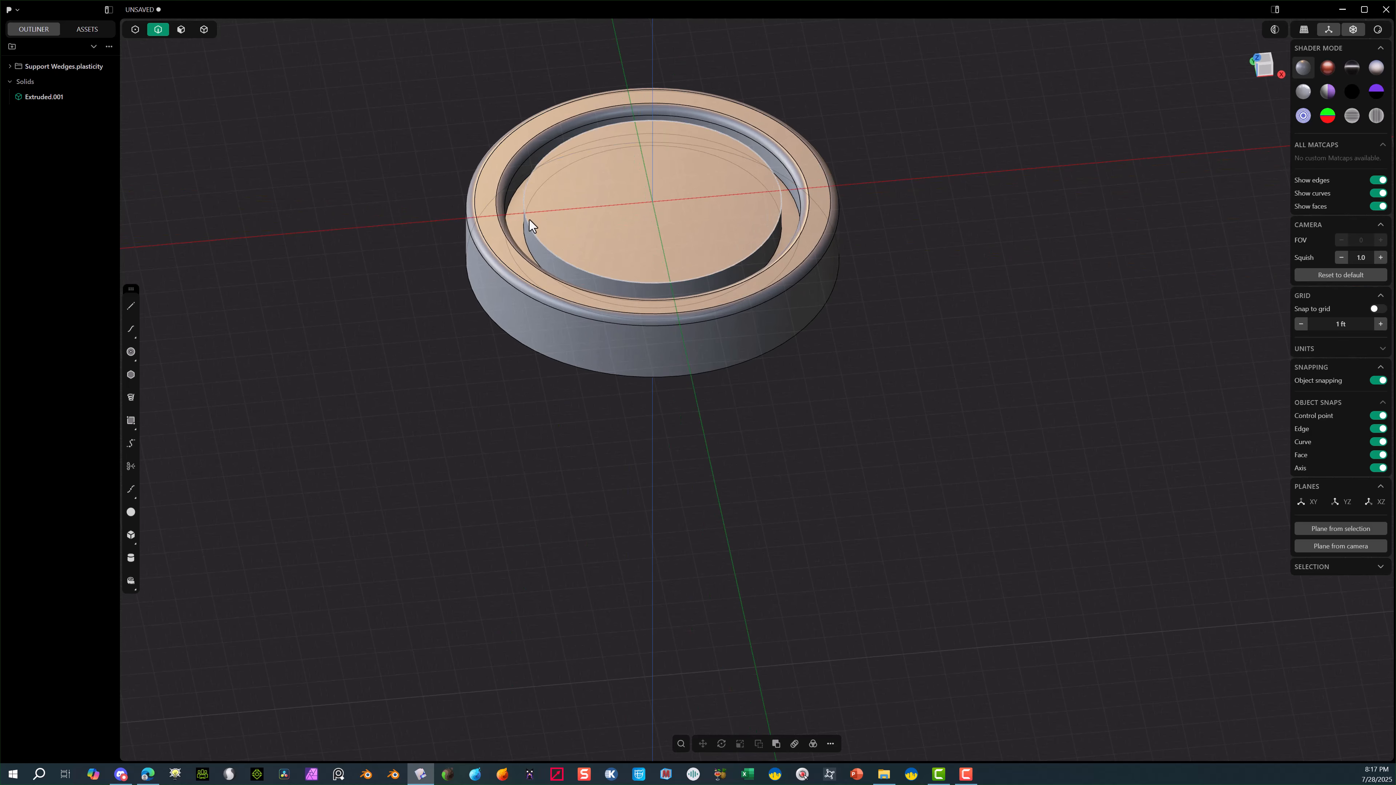
left_click(528, 221)
key("f")
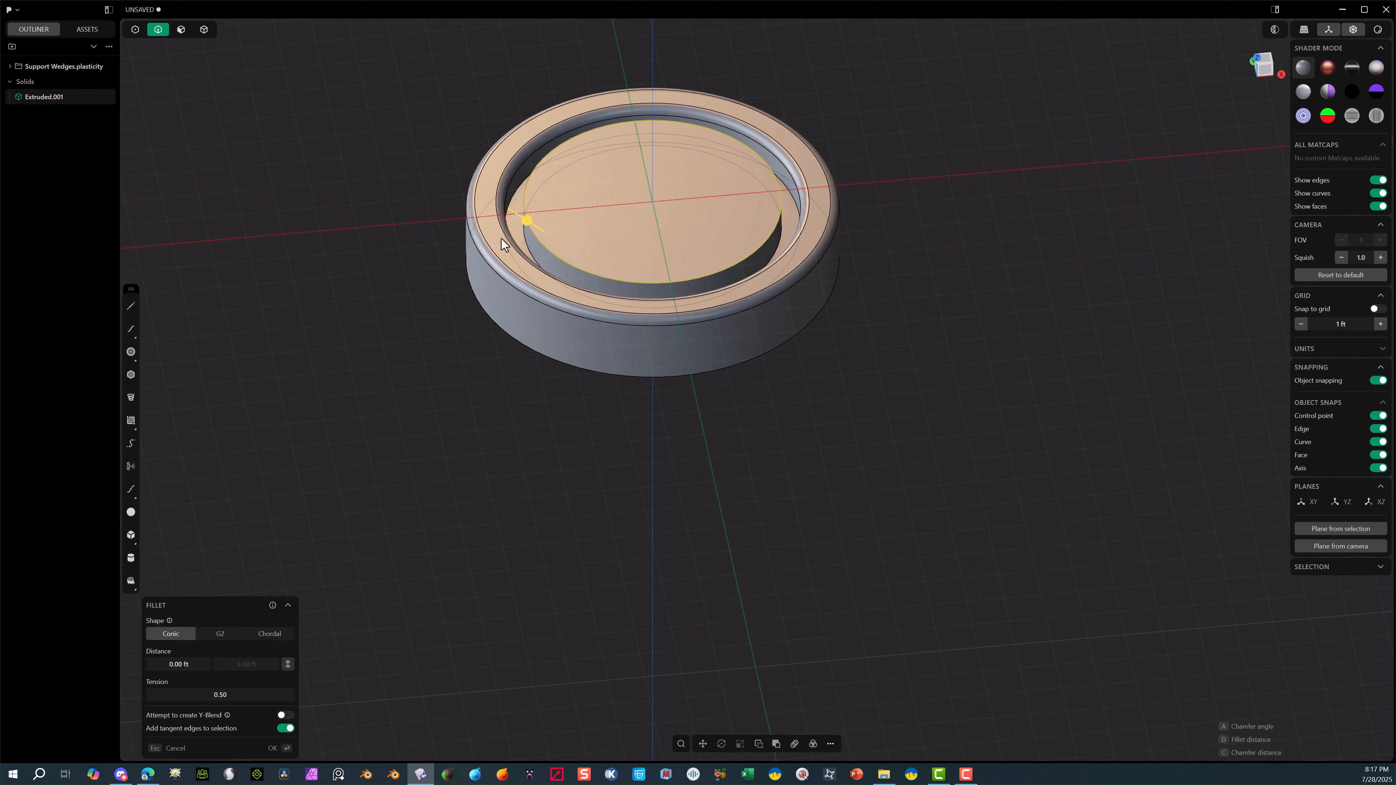
key("c")
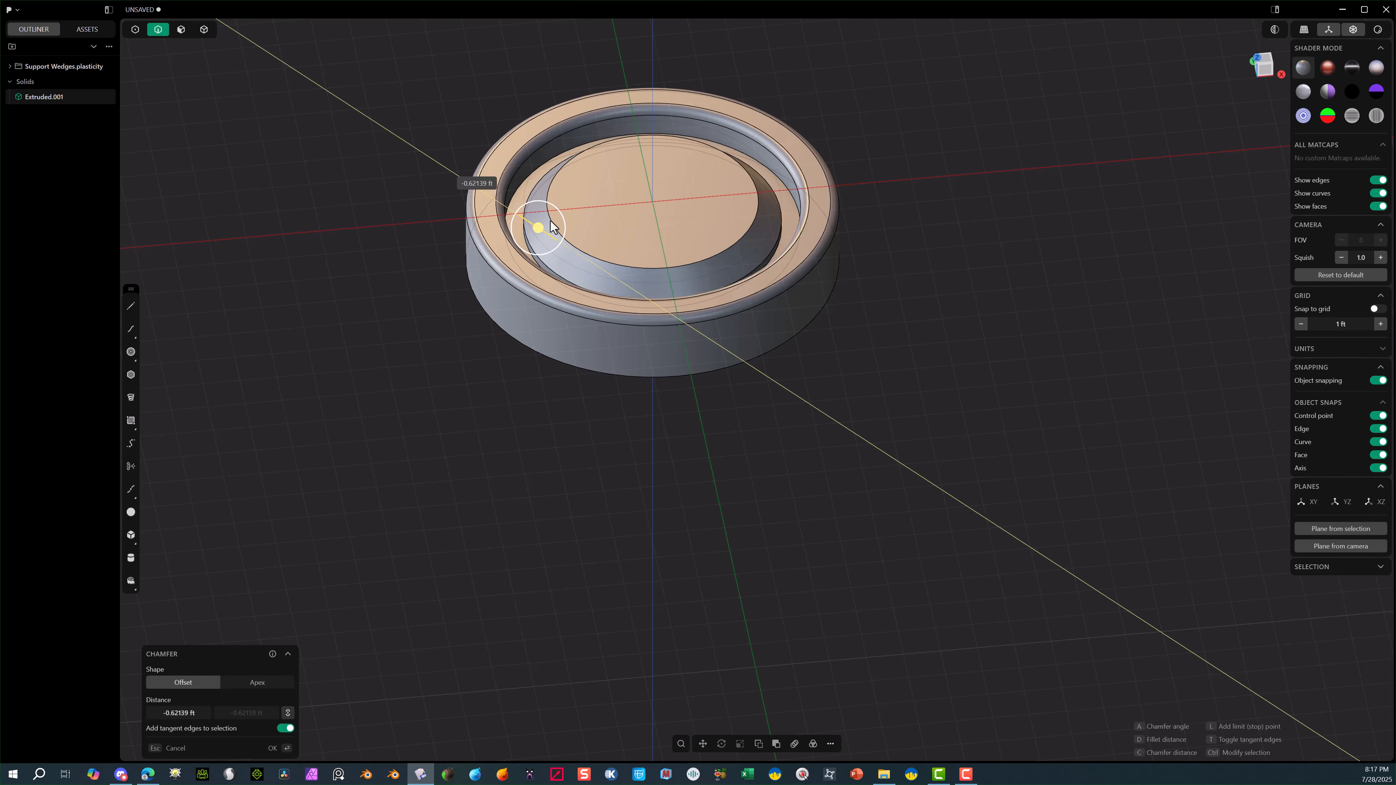
left_click(544, 223)
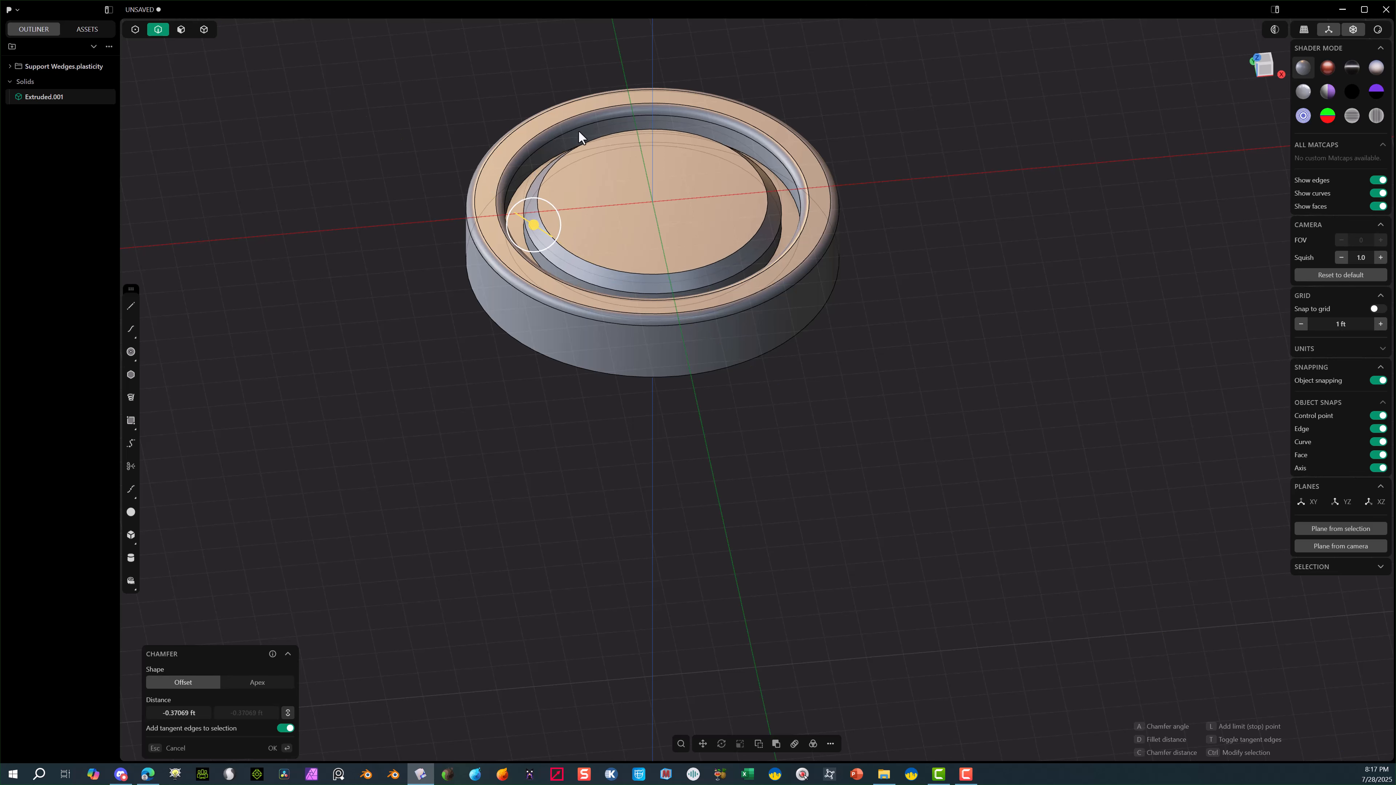
left_click(273, 748)
Fillet the groove's inner bottom edge, around the base of the raised centre, at about 0.10 ft.
middle_click_drag(307, 582, 449, 315)
scroll(633, 220, "up", 5)
middle_click_drag(748, 37, 566, 173)
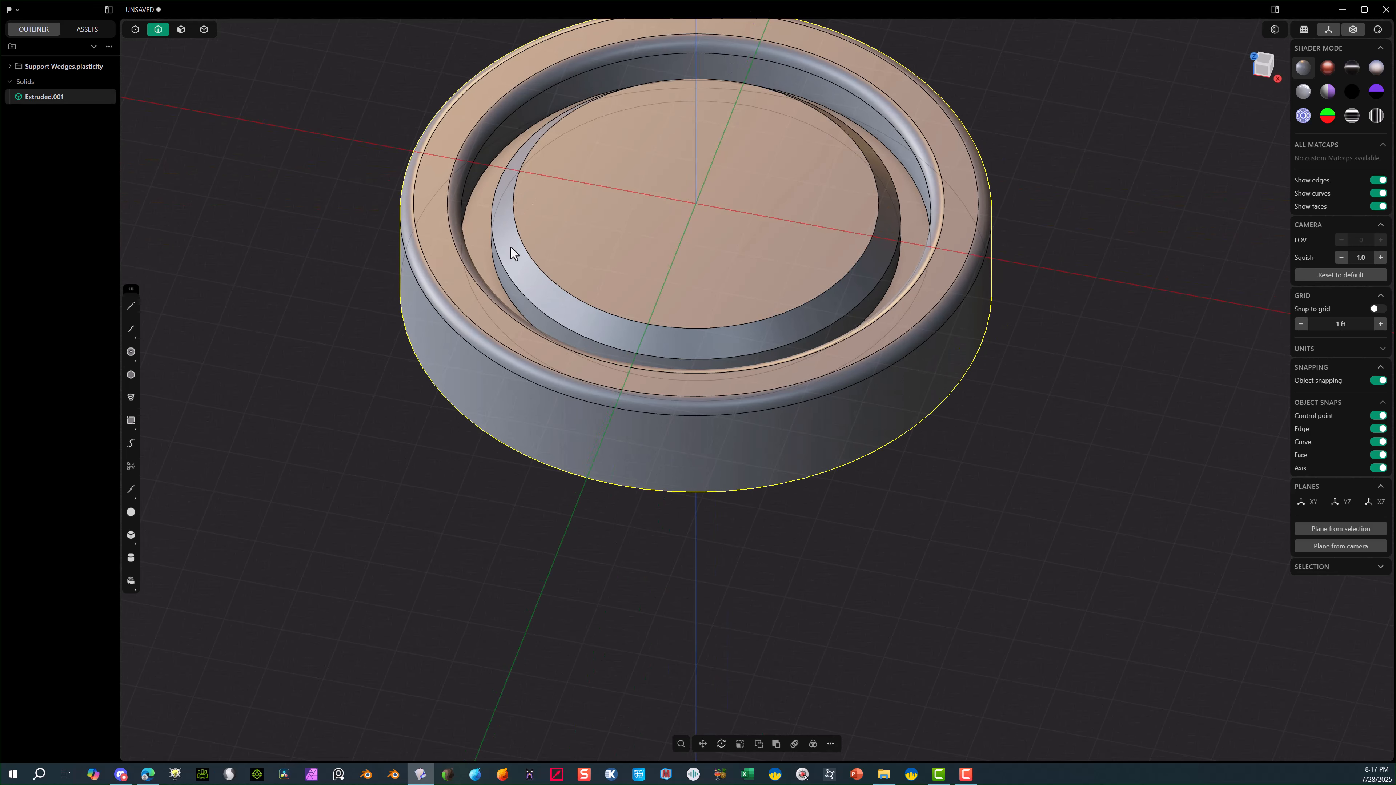
mouse_move(495, 268)
left_mouse_down()
mouse_move(486, 256)
mouse_move(493, 266)
left_mouse_up()
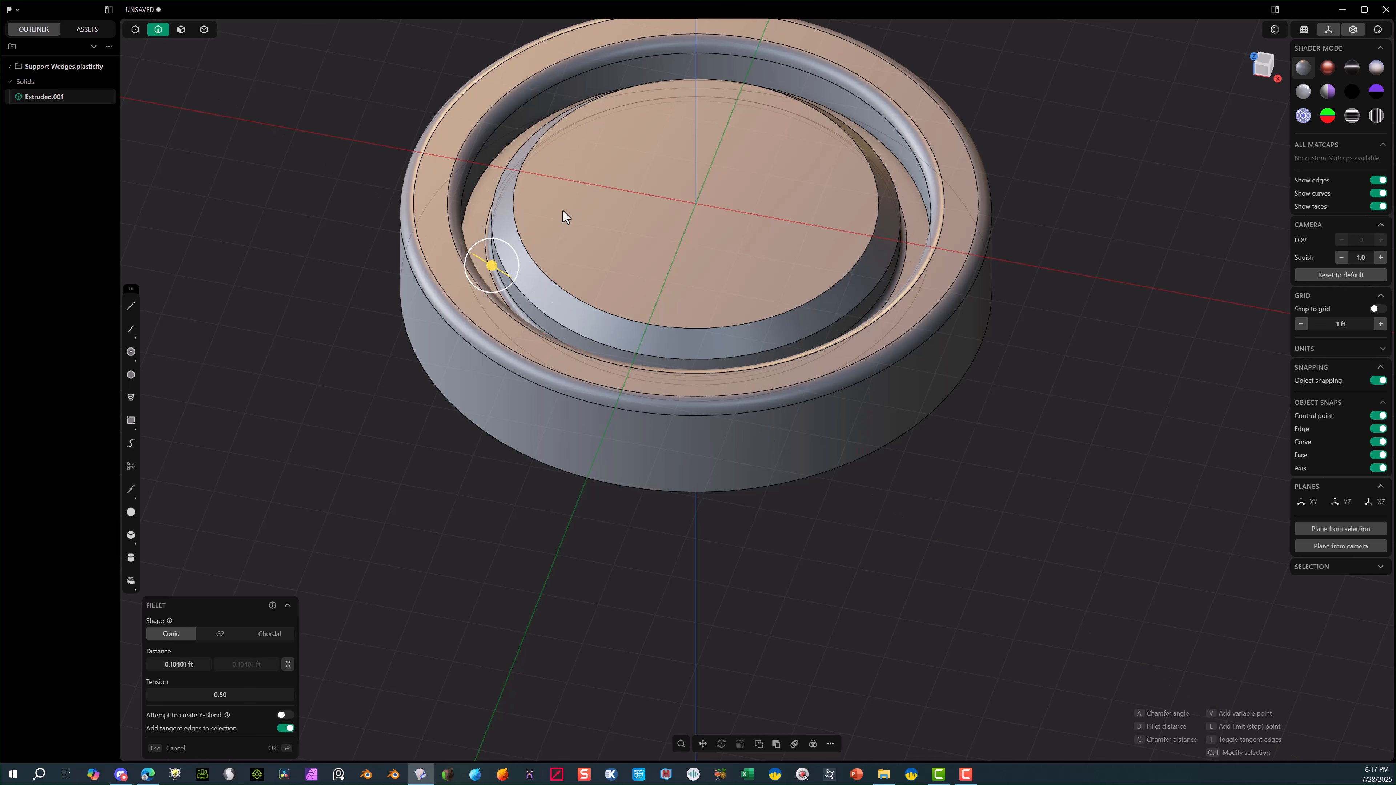
middle_click_drag(562, 215, 489, 225)
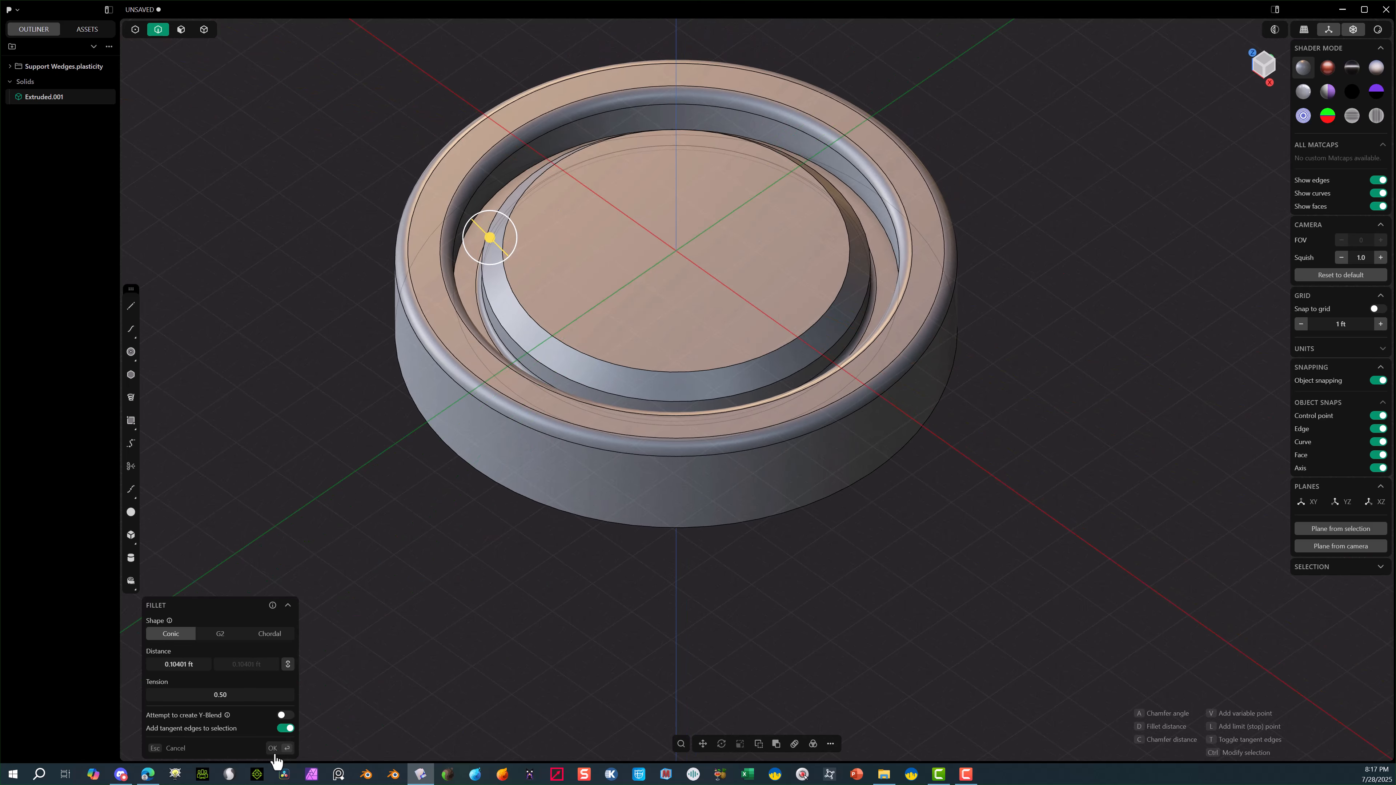
Fillet the groove's outer bottom edge at about 0.18 ft and inspect the groove from several angles.
mouse_move(490, 237)
left_mouse_down()
mouse_move(471, 245)
mouse_move(482, 222)
left_mouse_up()
middle_click_drag(439, 294, 492, 299)
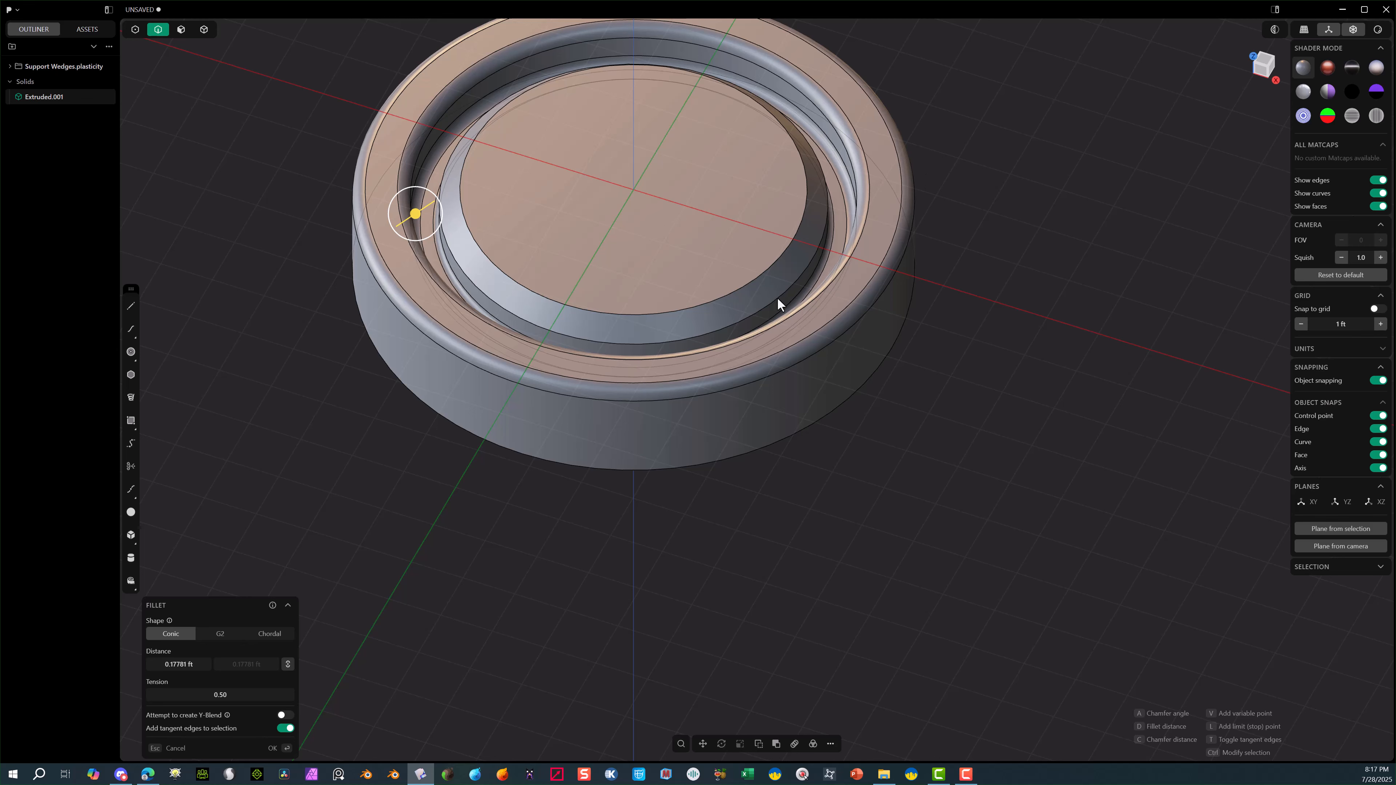
scroll(514, 194, "down", 6)
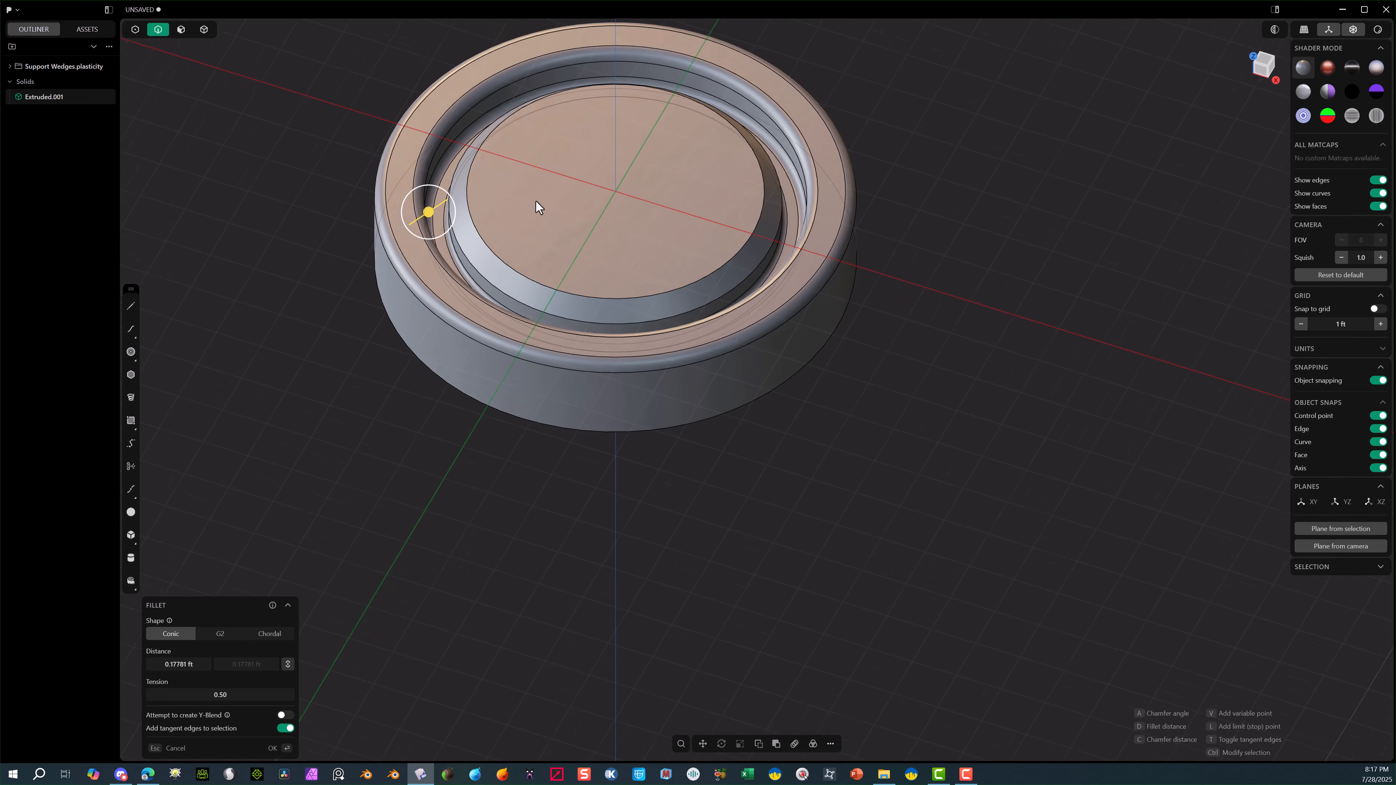
middle_click_drag(632, 216, 651, 248)
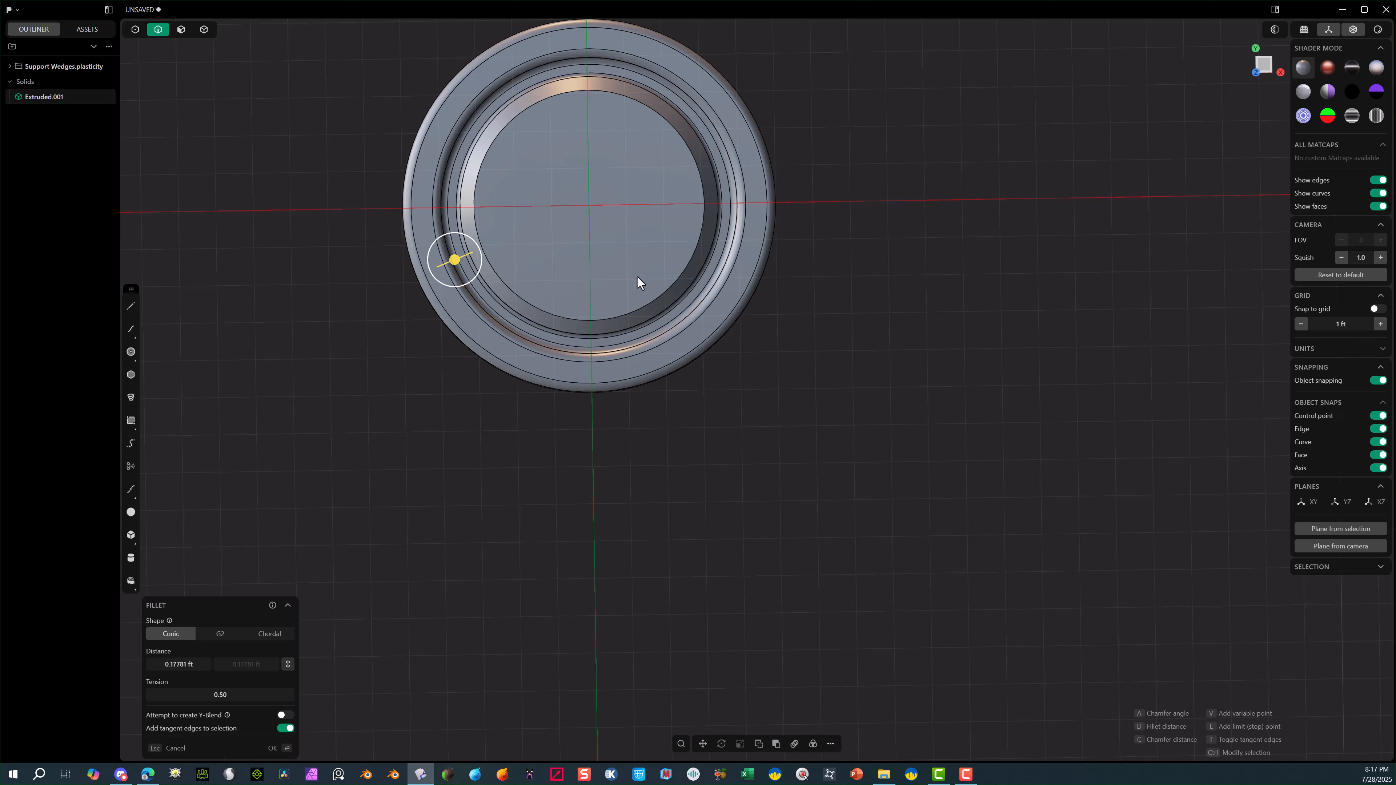
middle_click_drag(633, 196, 623, 141)
scroll(619, 274, "up", 2)
scroll(740, 235, "up", 2)
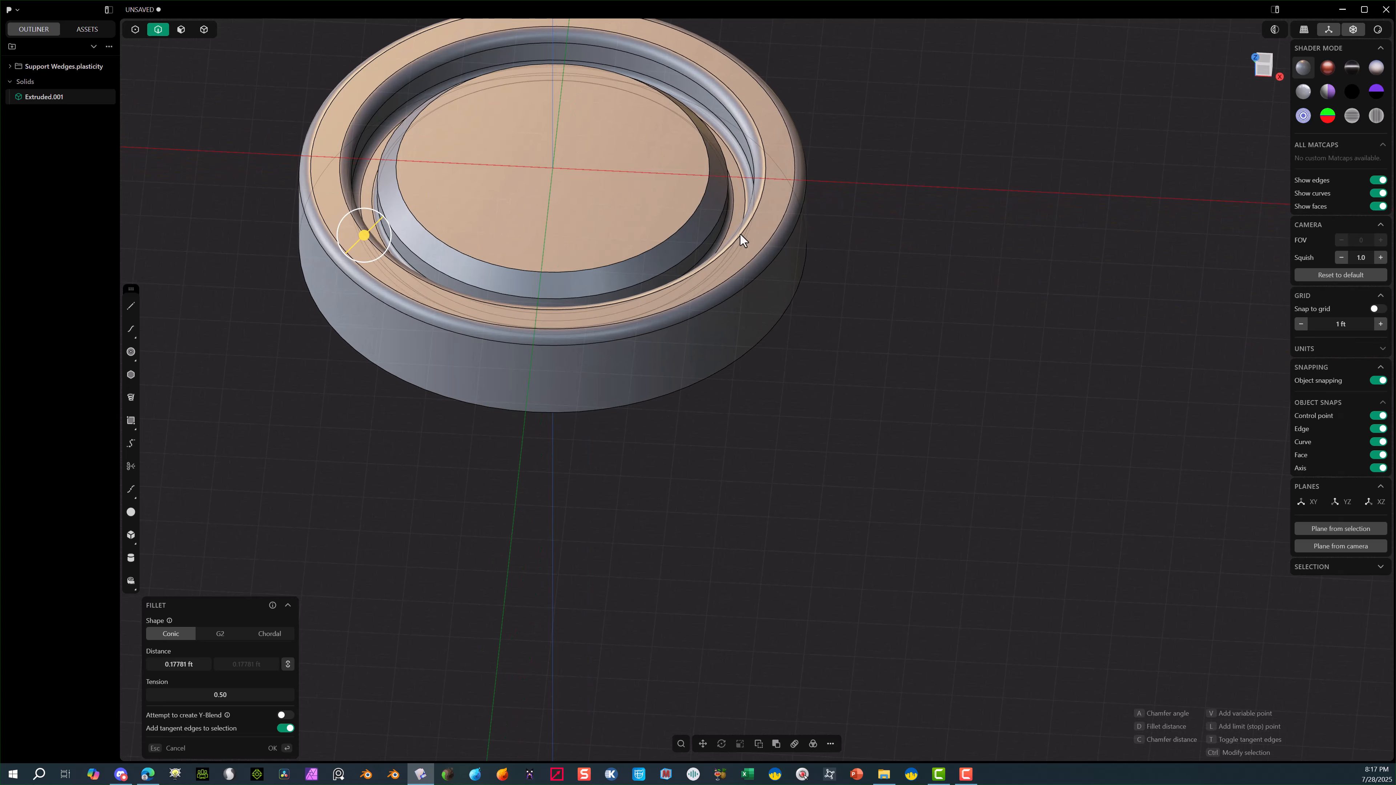
scroll(346, 194, "down", 5)
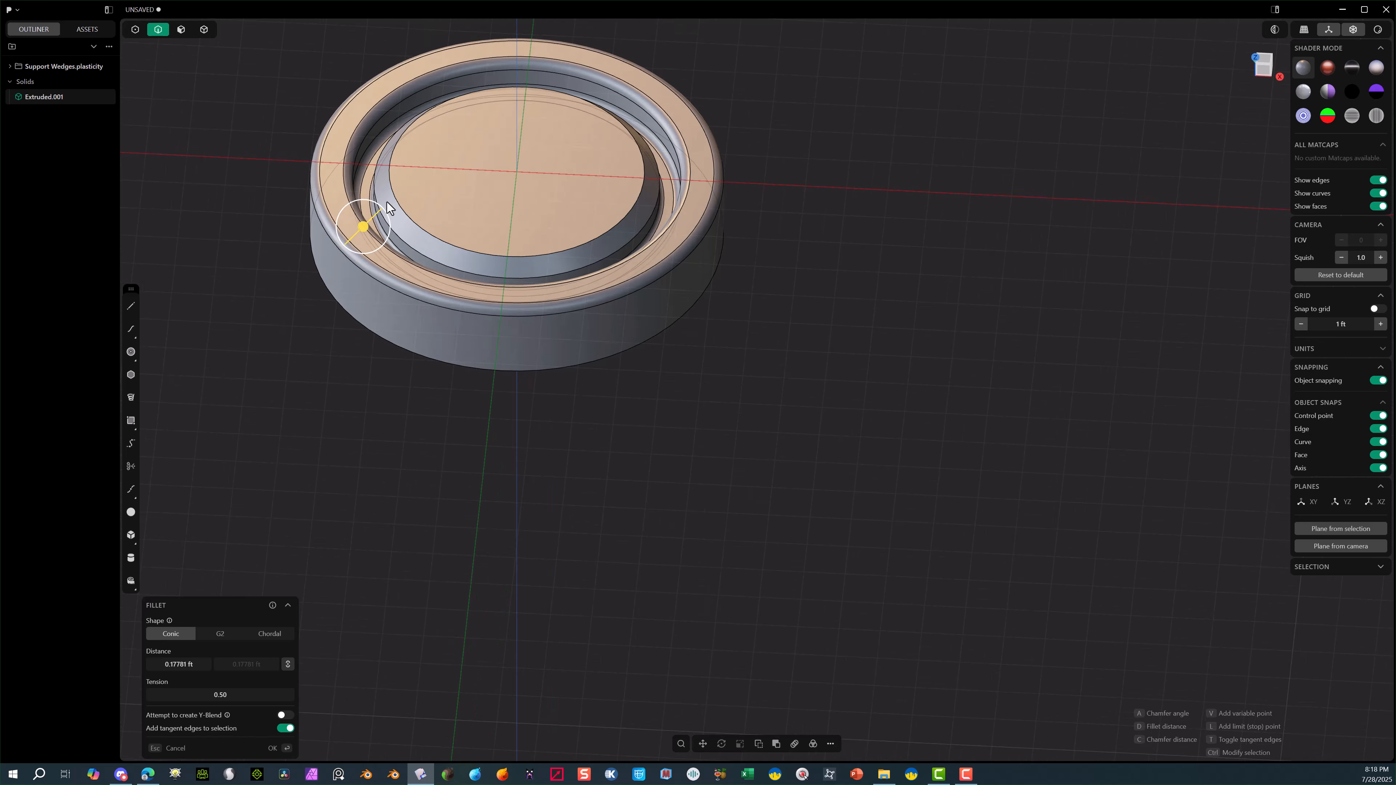
middle_click_drag(451, 205, 444, 217)
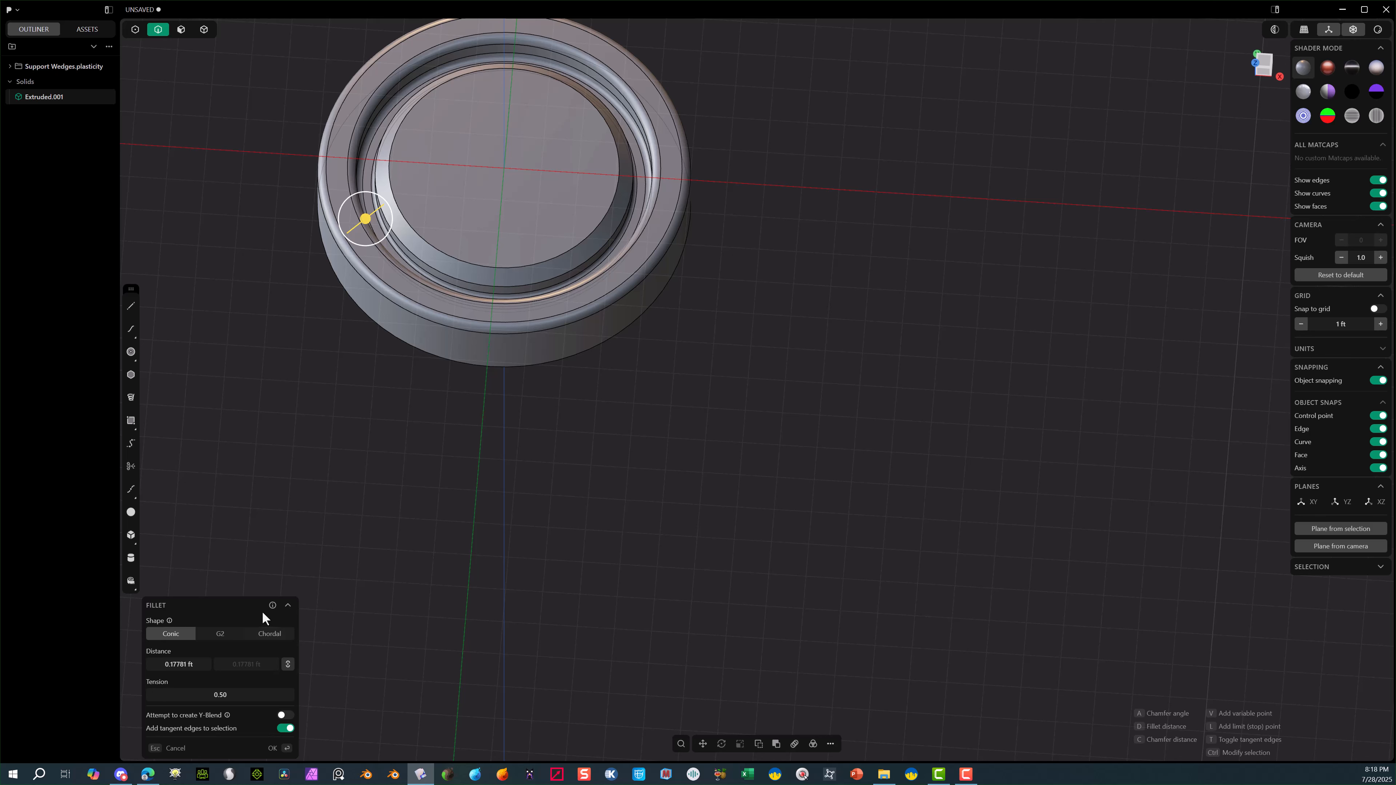
Draw a concentric circle on the raised centre's top face, just inside its chamfered edge.
left_click(131, 352)
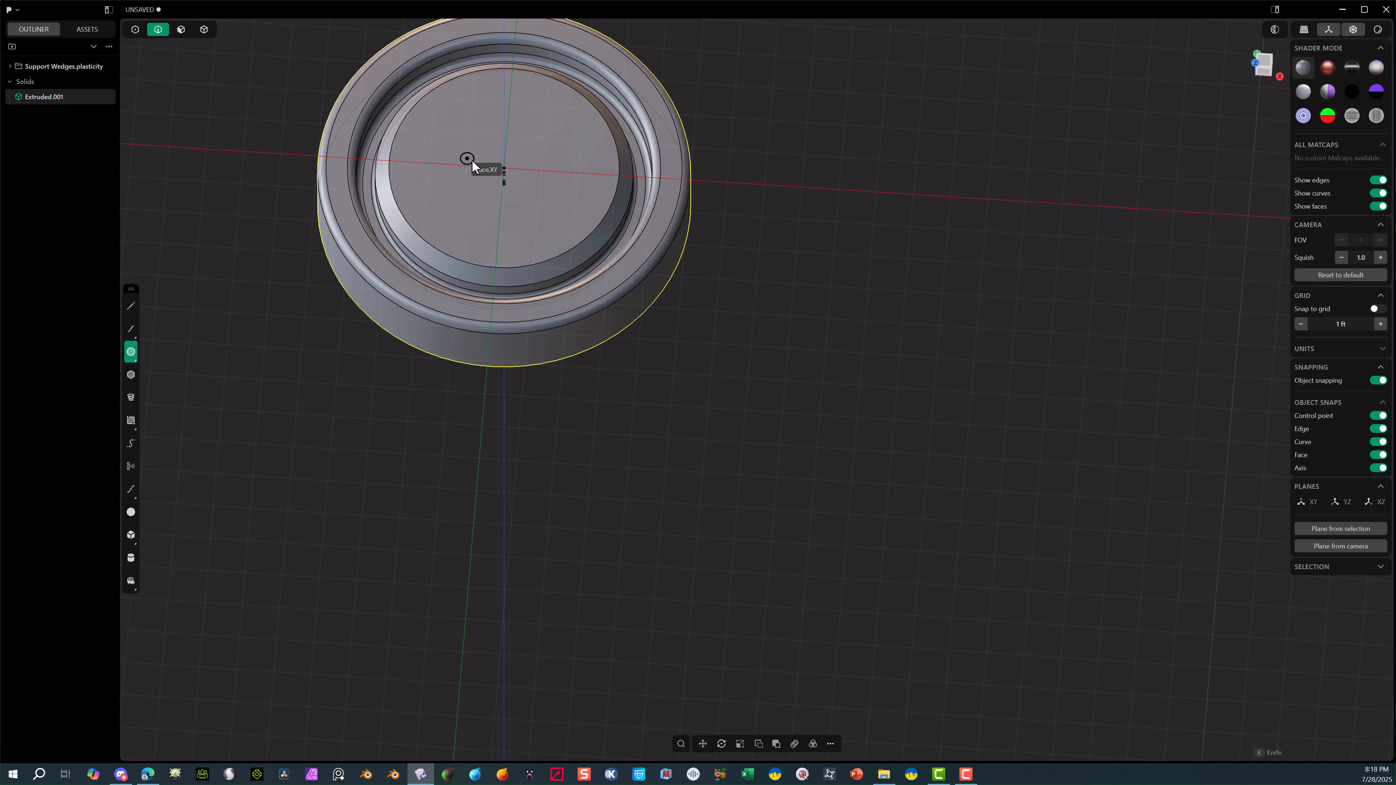
left_click(503, 168)
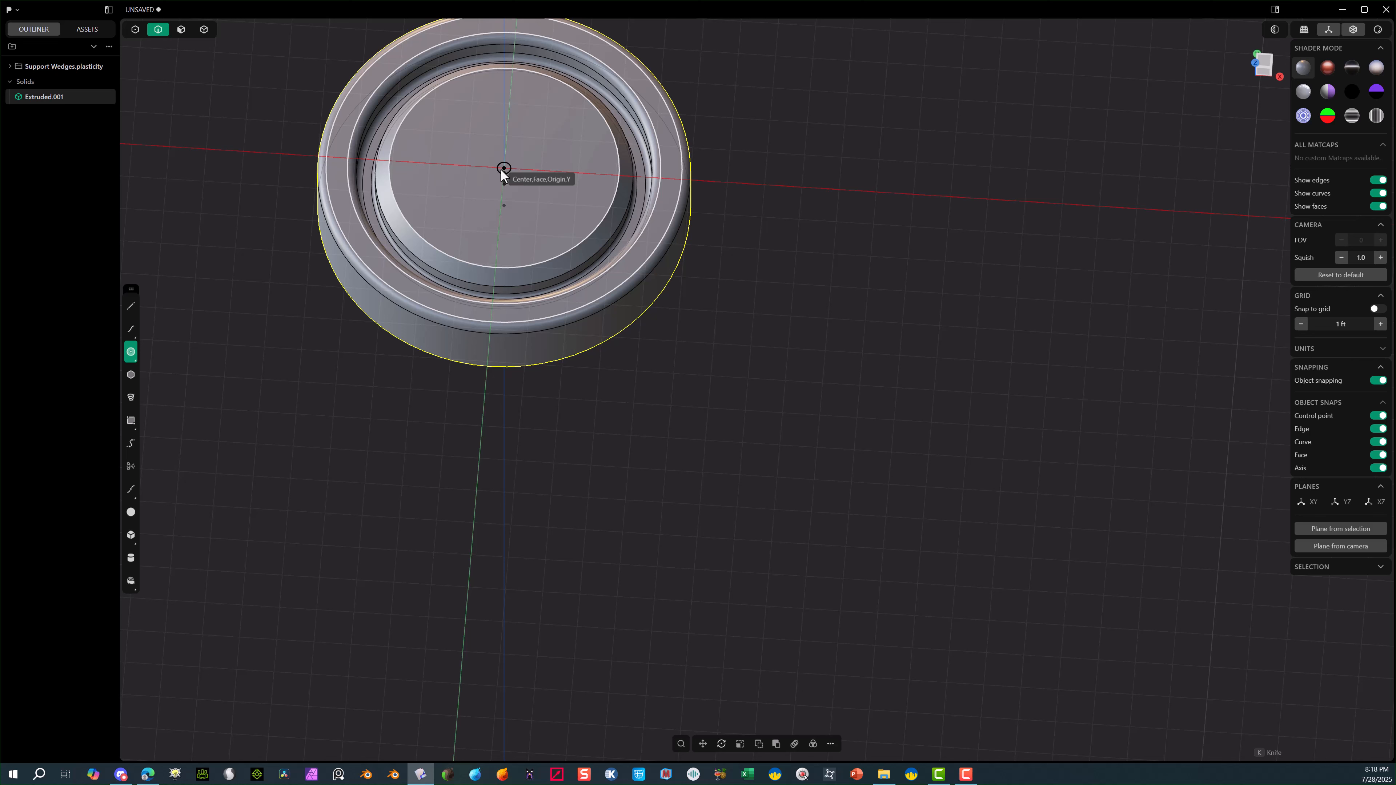
left_click(605, 161)
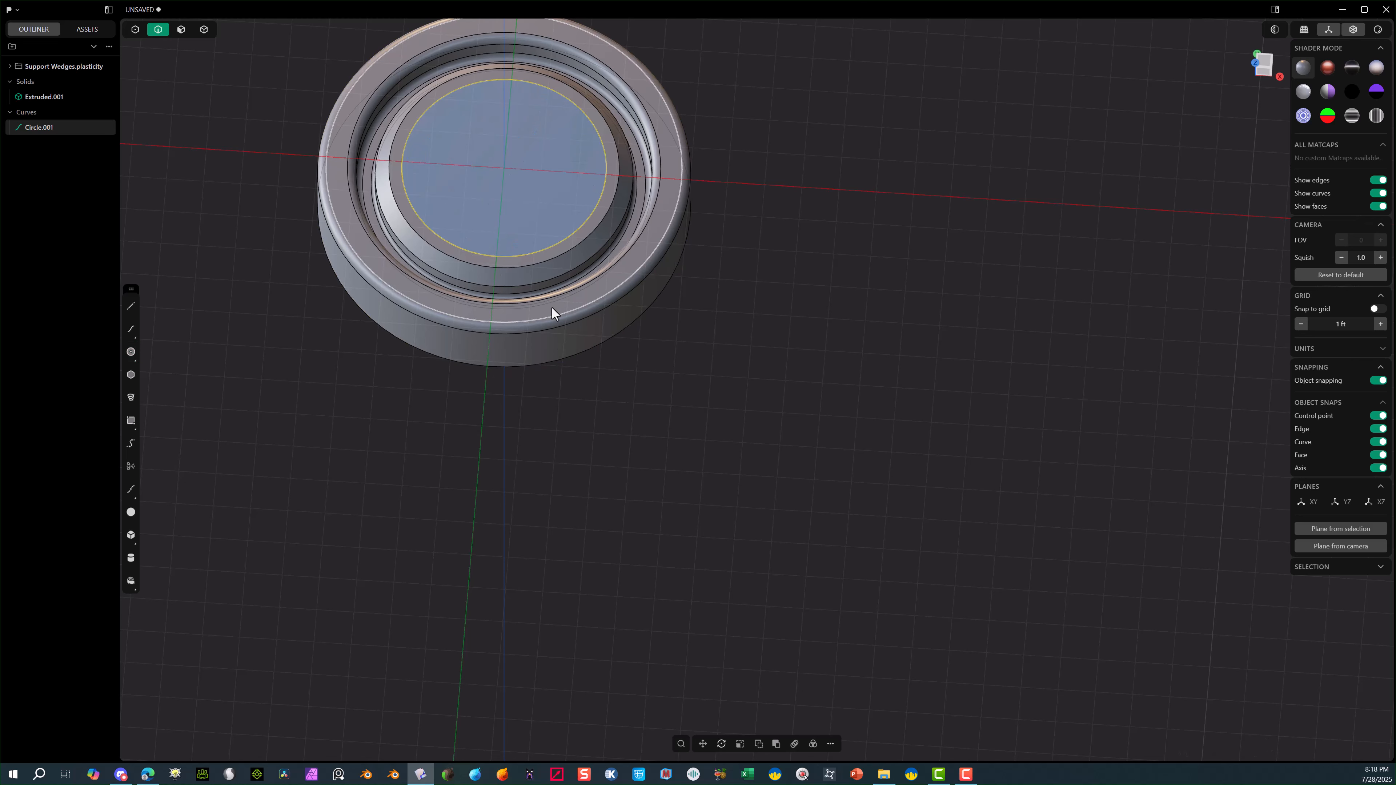
Extrude the circular region on the raised centre about 1.1 ft down into the disc as a separate solid.
middle_click_drag(552, 308, 555, 277)
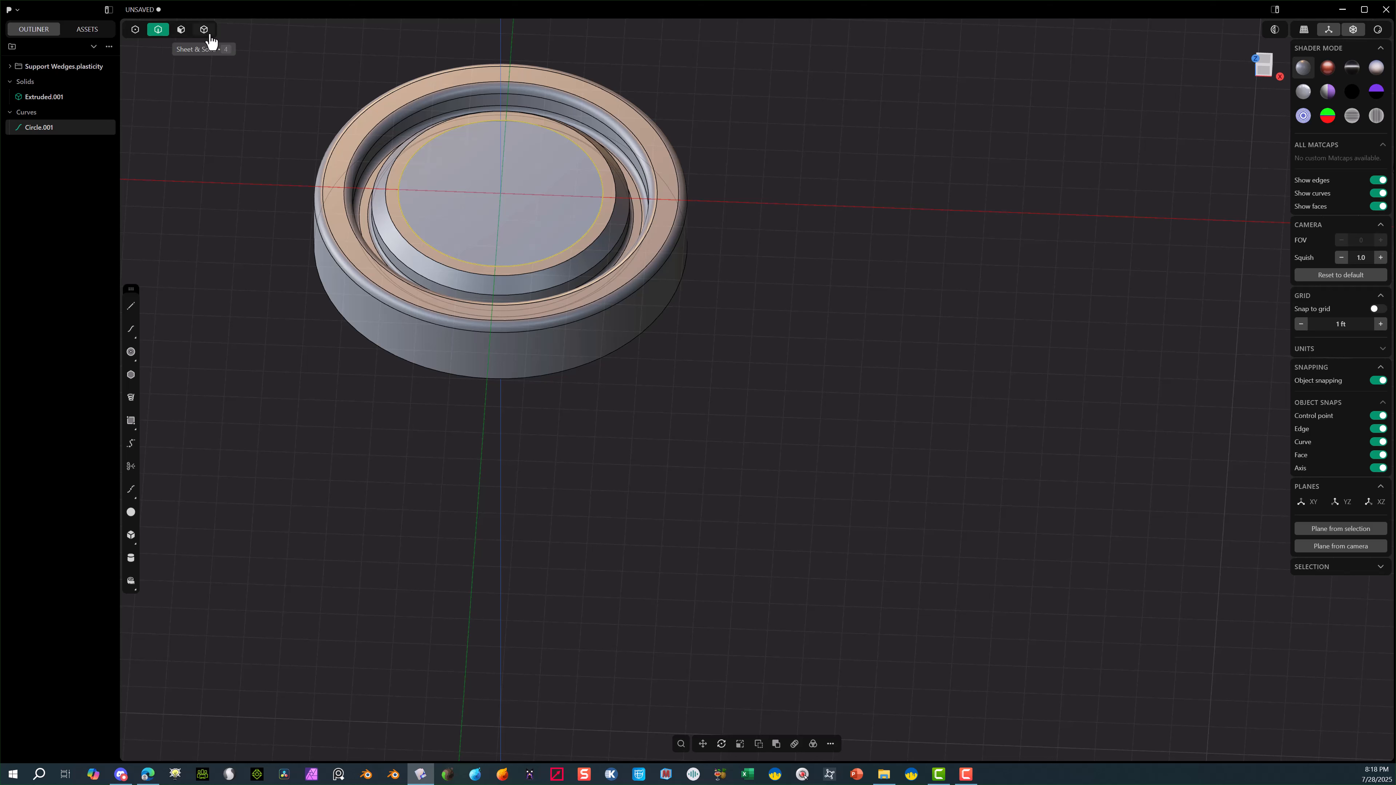
left_click(181, 29)
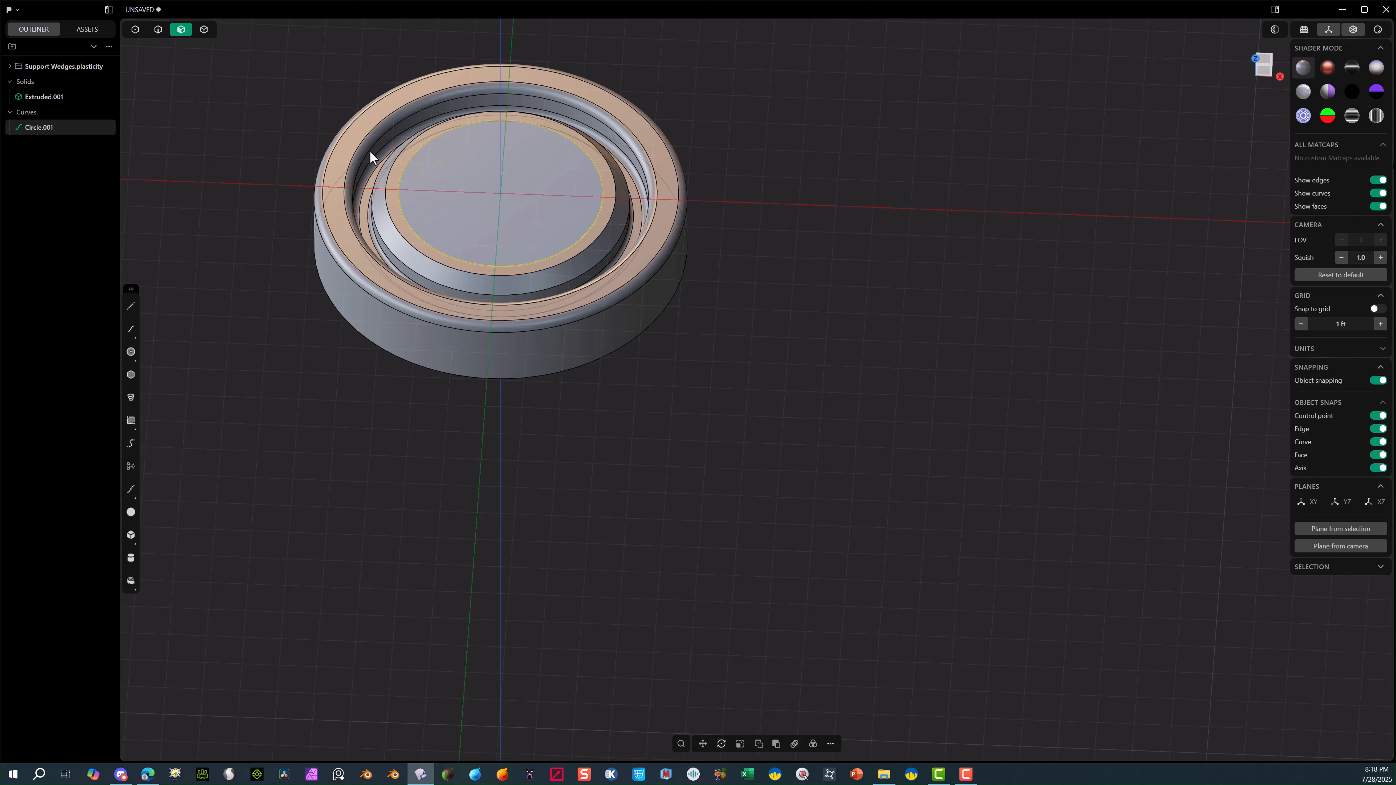
left_click(459, 208)
key("e")
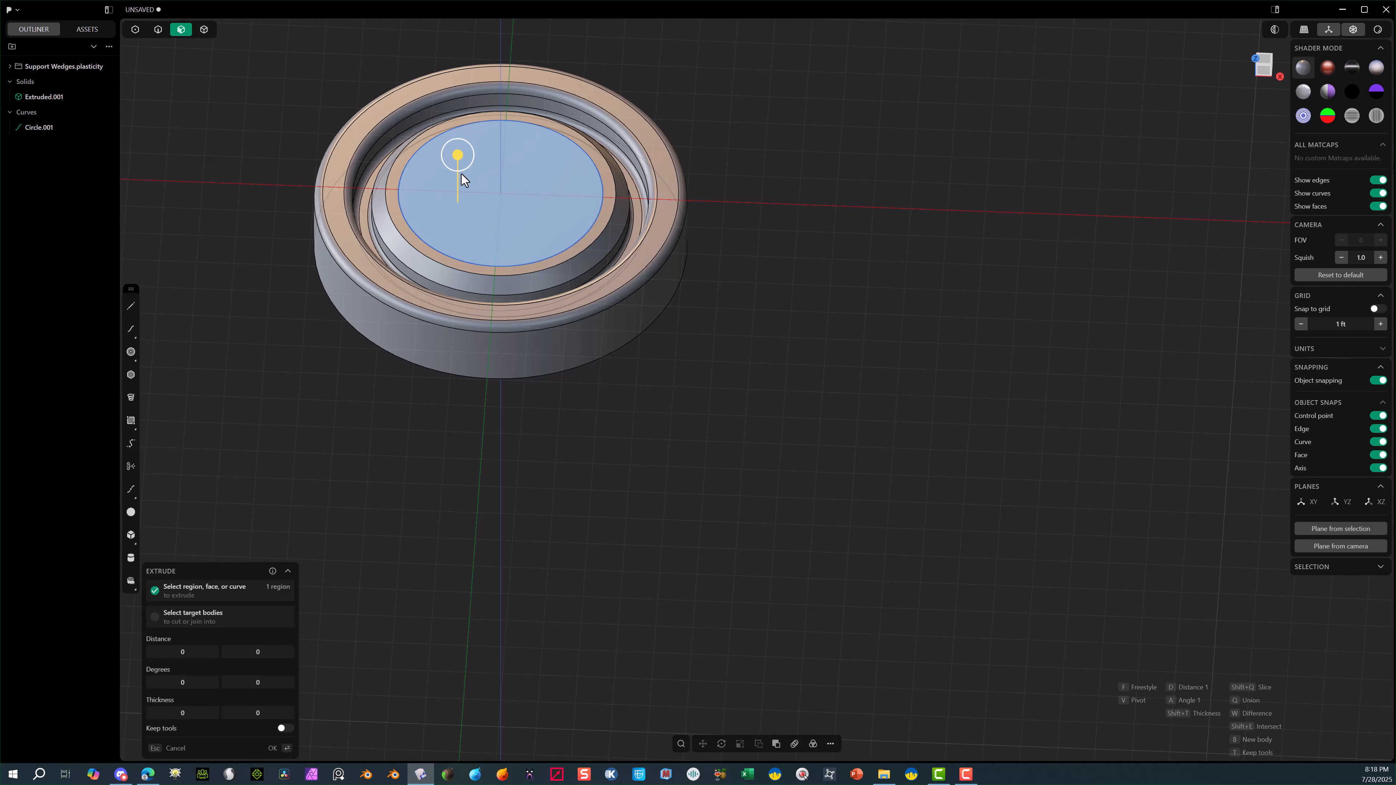
left_click_drag(459, 165, 456, 184)
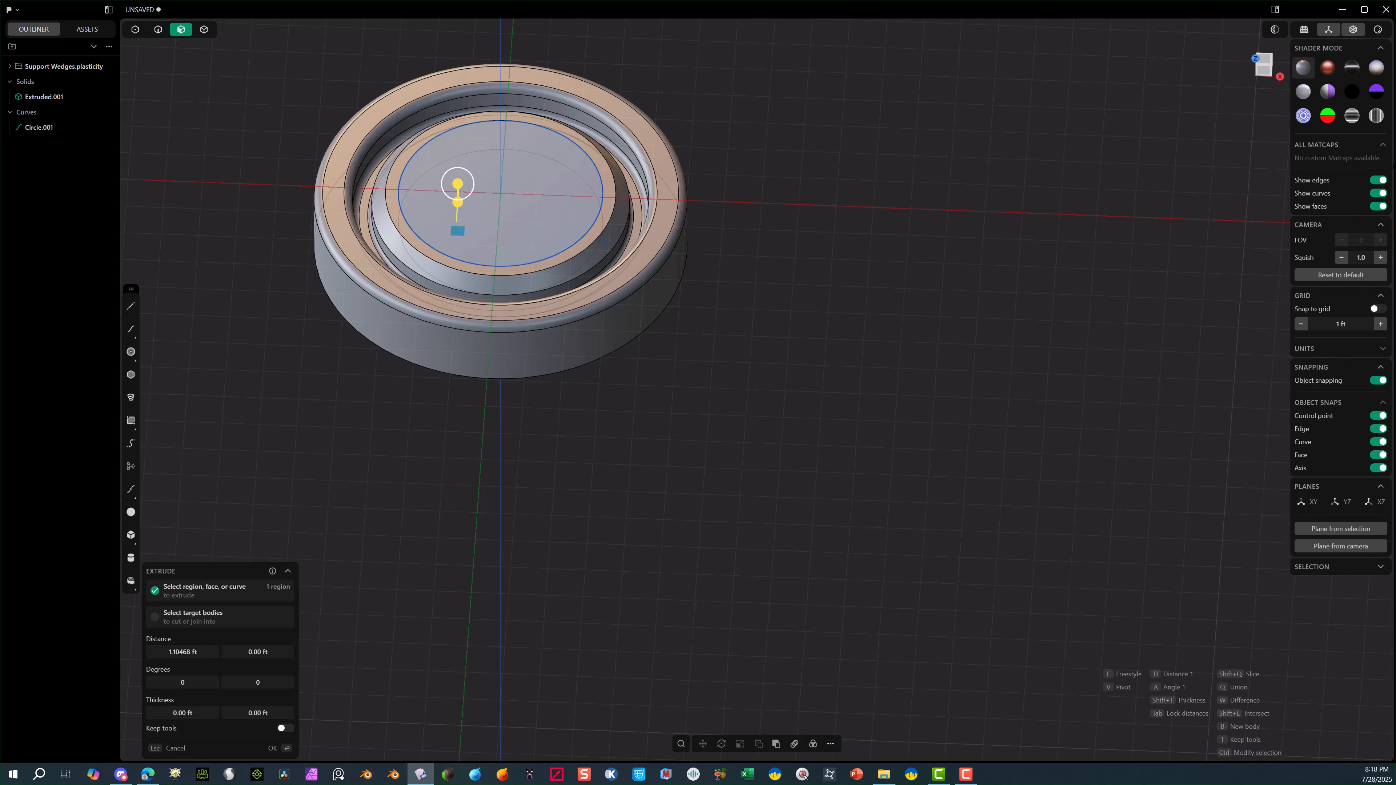
left_click(271, 749)
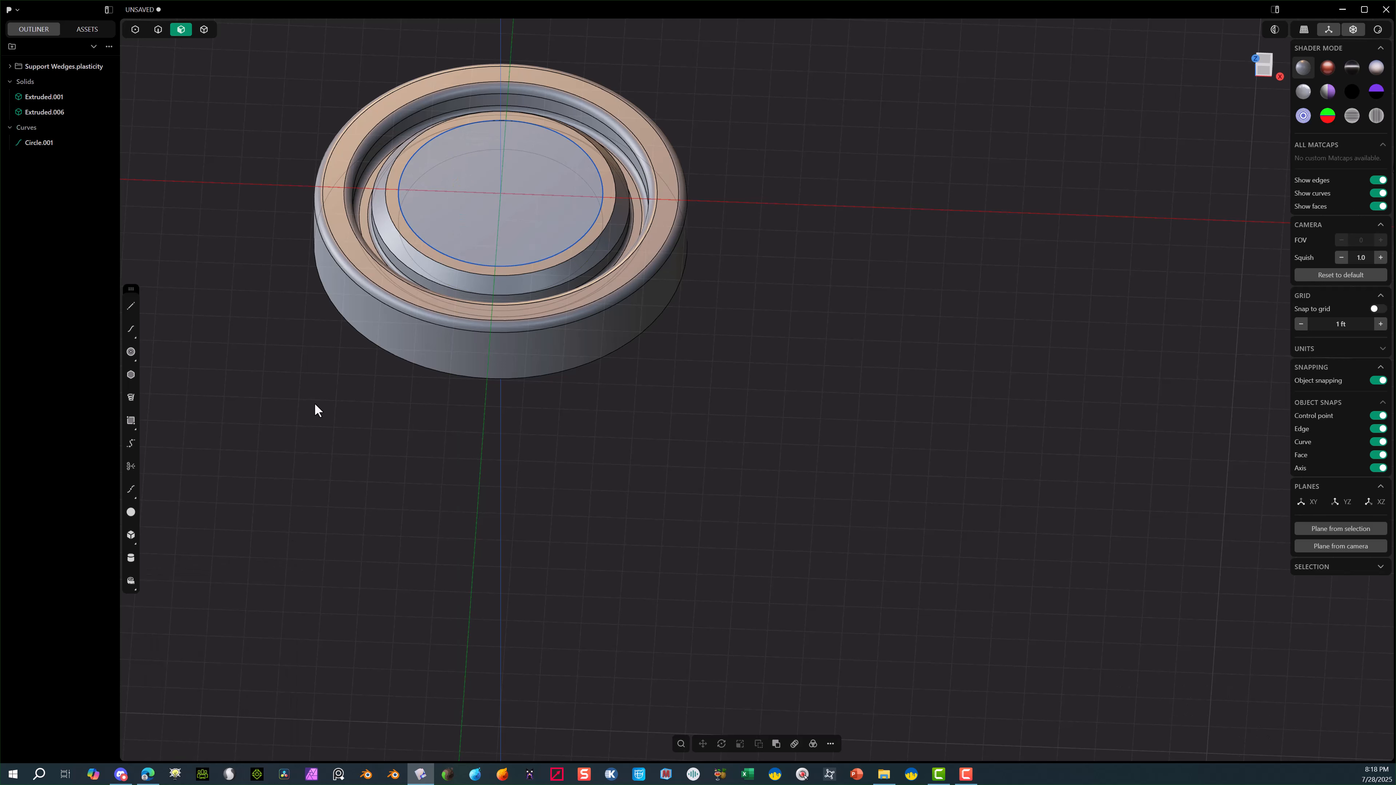
Slice the disc with the extruded centre cylinder using the Boolean Slice operation.
left_click(205, 32)
left_click(395, 232)
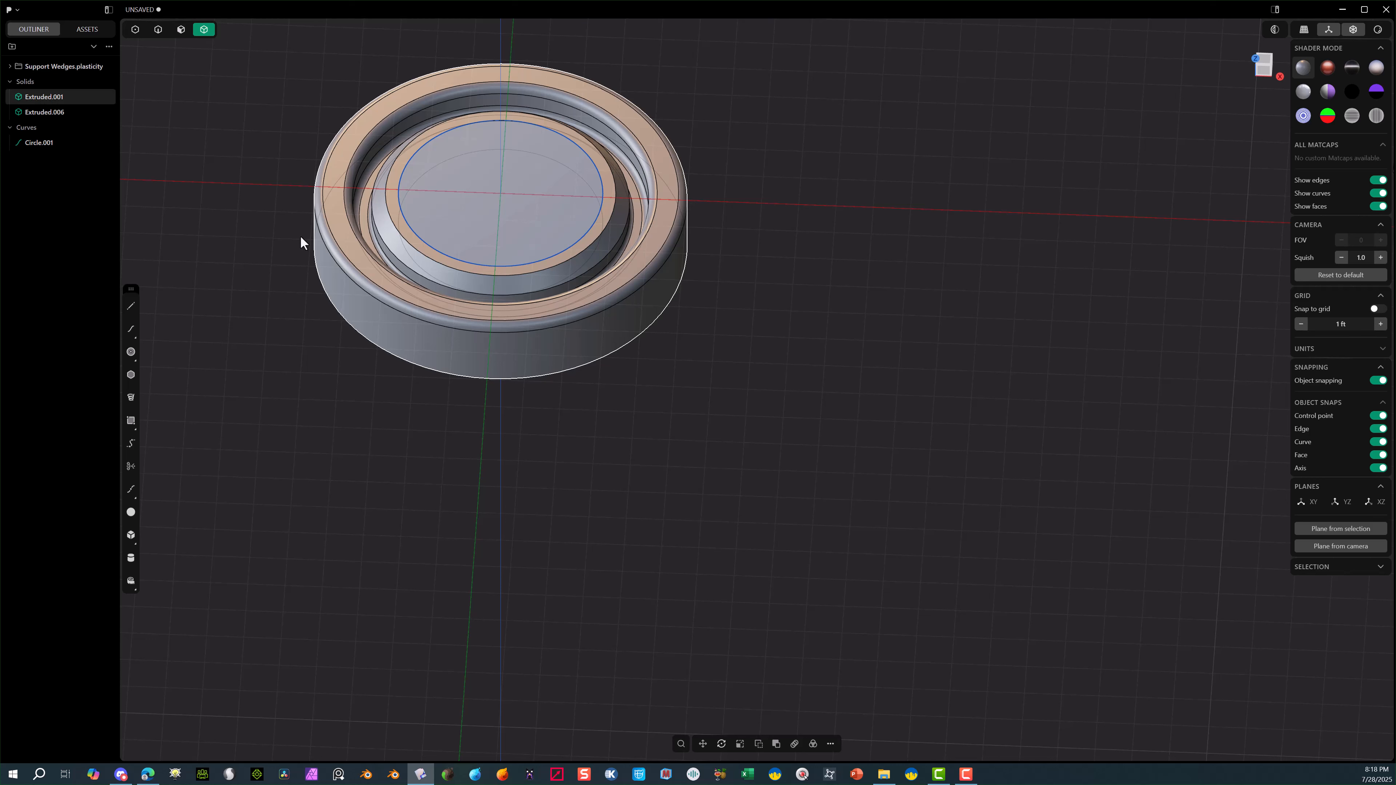
left_click(440, 243, "shift")
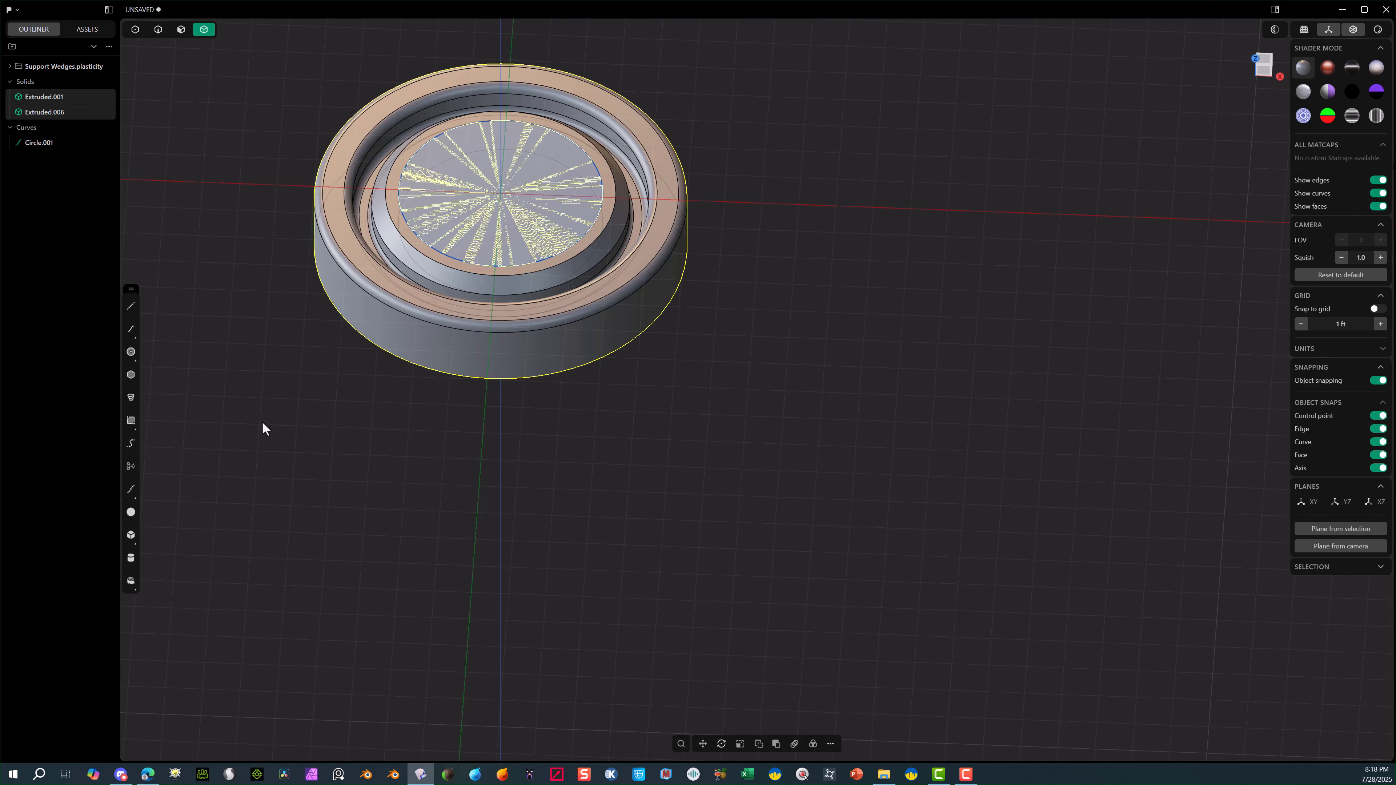
key("q")
key("shift+q")
key("Caps_Lock")
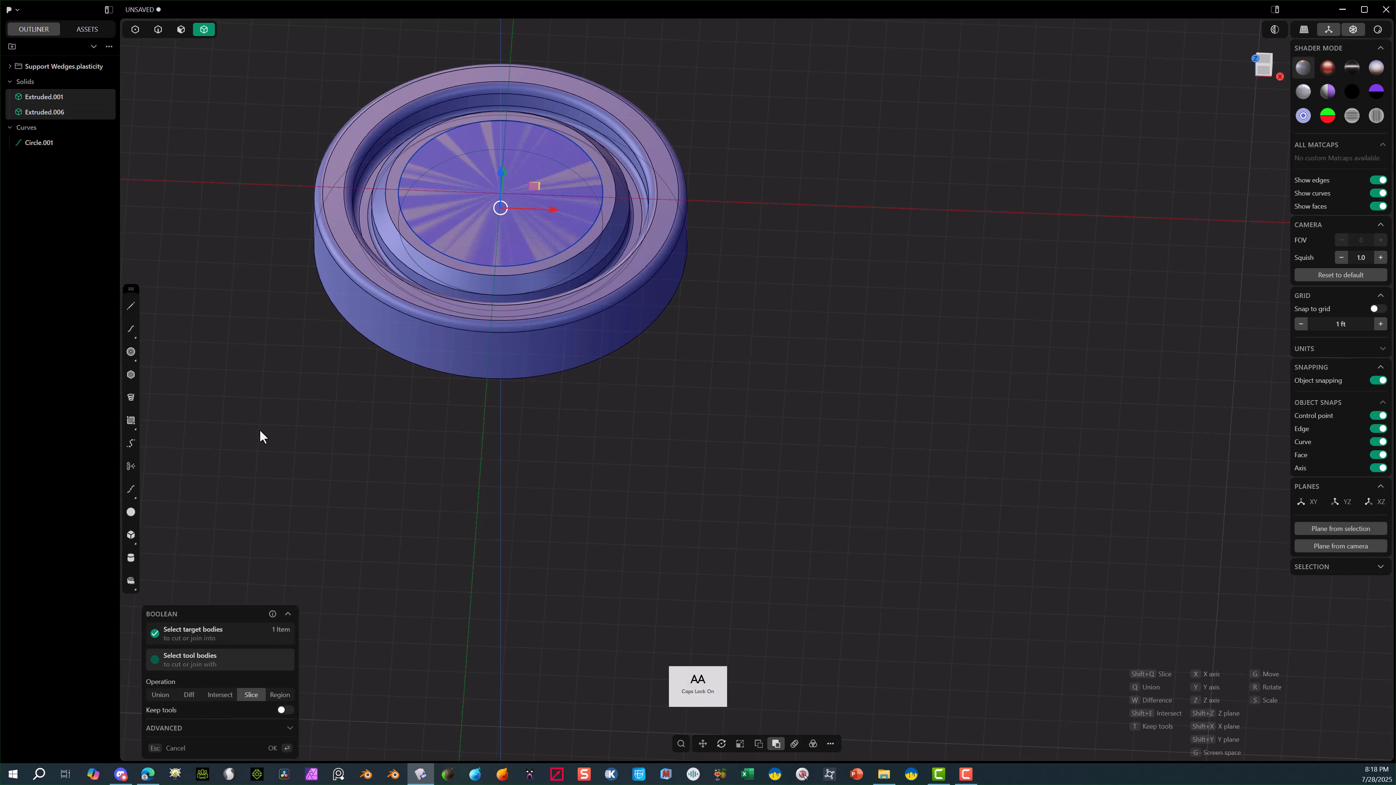
left_click(276, 749)
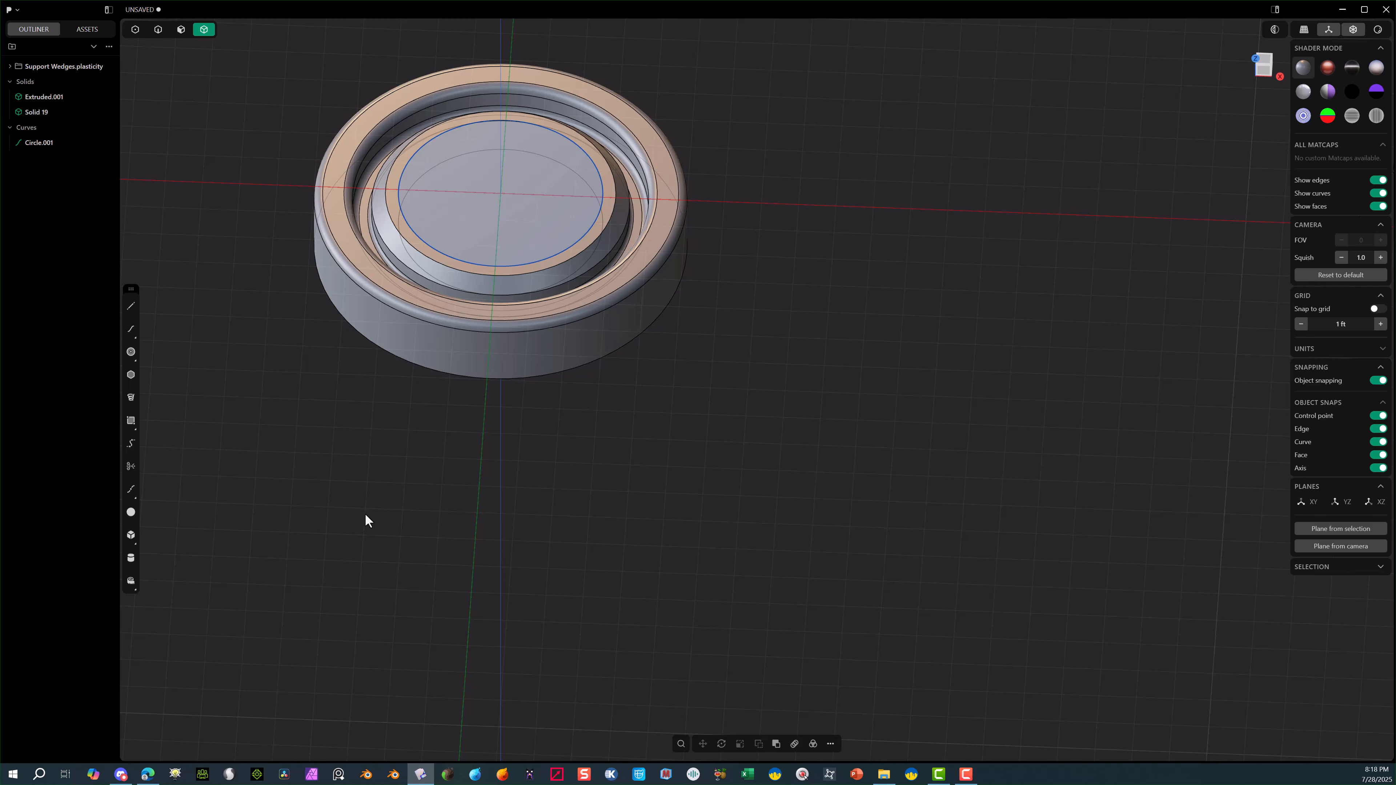
Delete the leftover construction circle on the raised centre's top face.
left_click(157, 29)
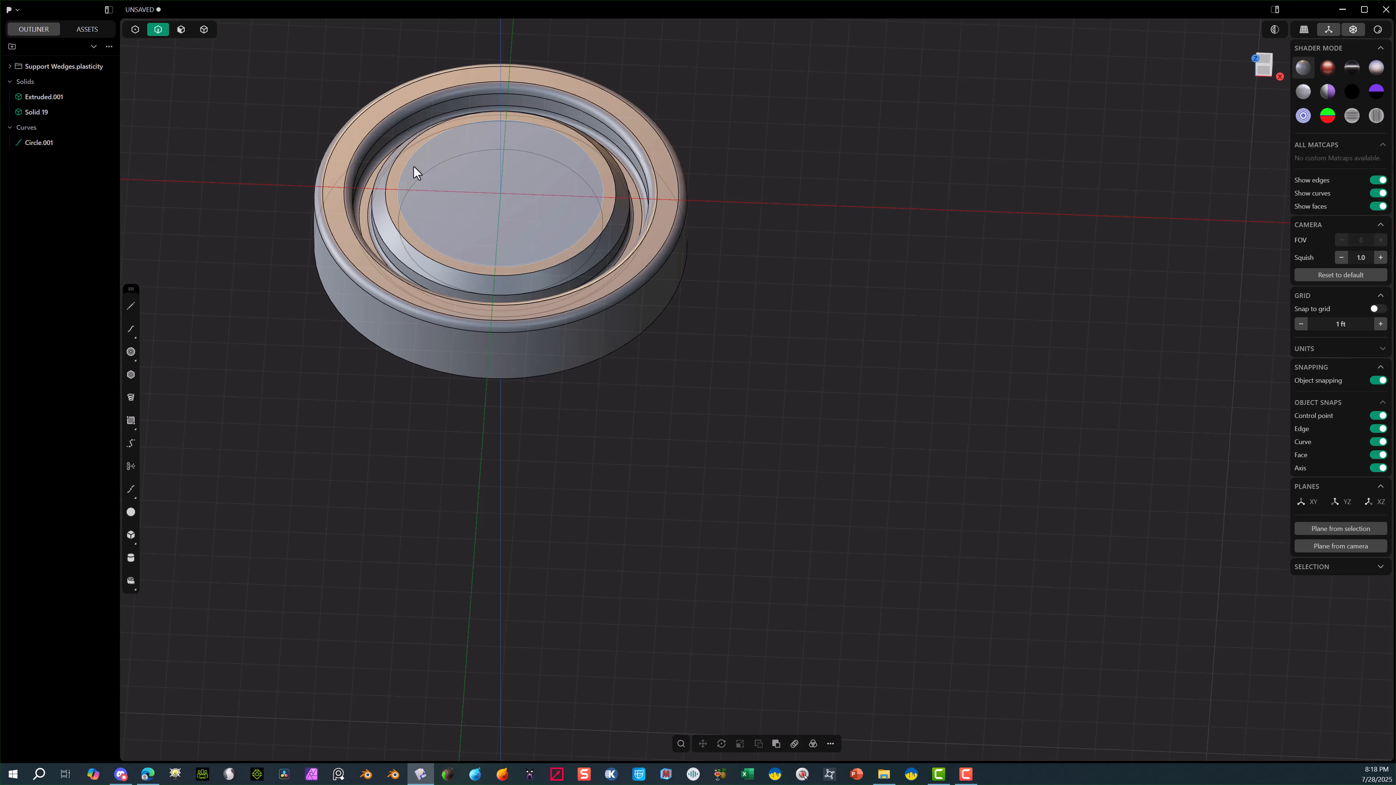
left_click(415, 187)
key("Delete")
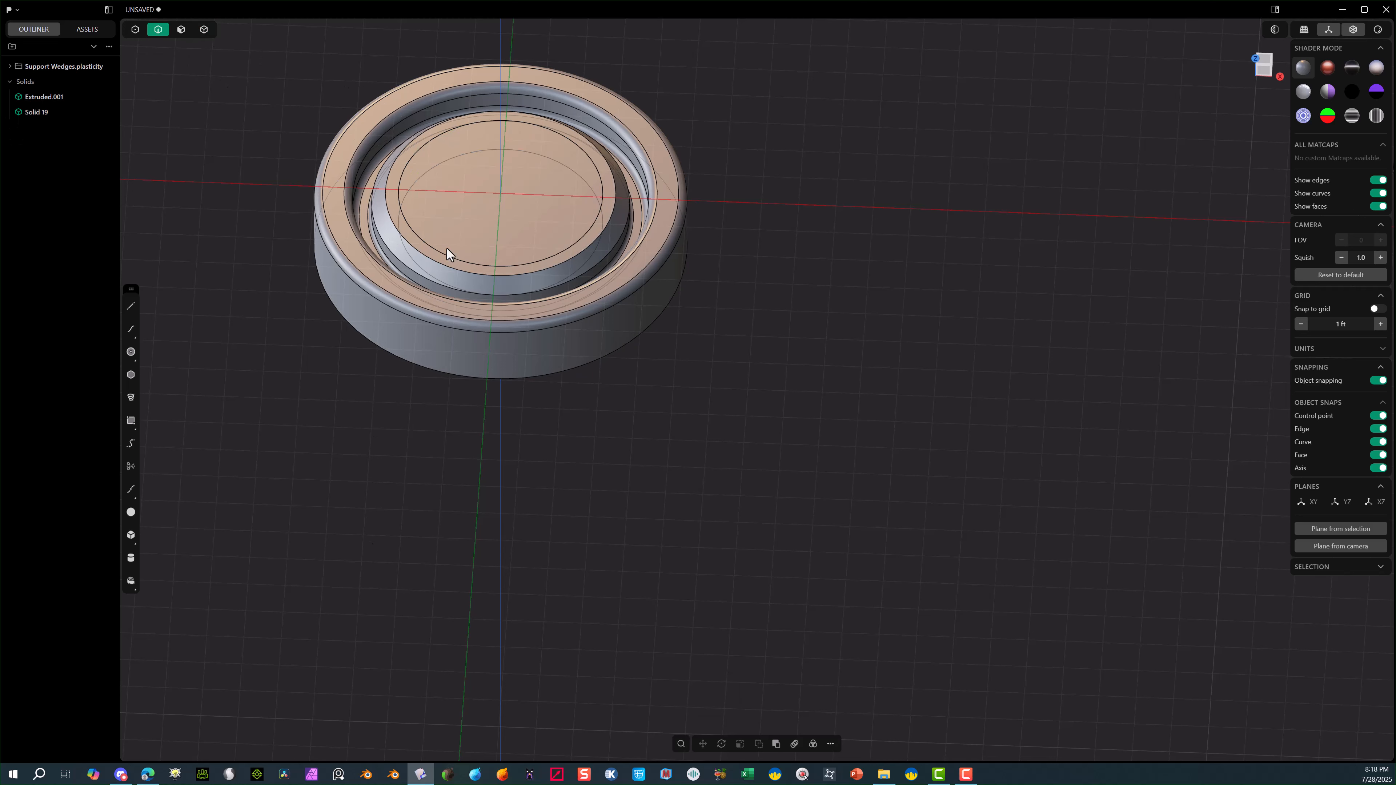
Fillet the core's top outer edge at about 0.25 ft.
left_click(204, 30)
left_click(448, 188)
middle_click_drag(448, 188, 405, 260)
scroll(417, 165, "up", 12)
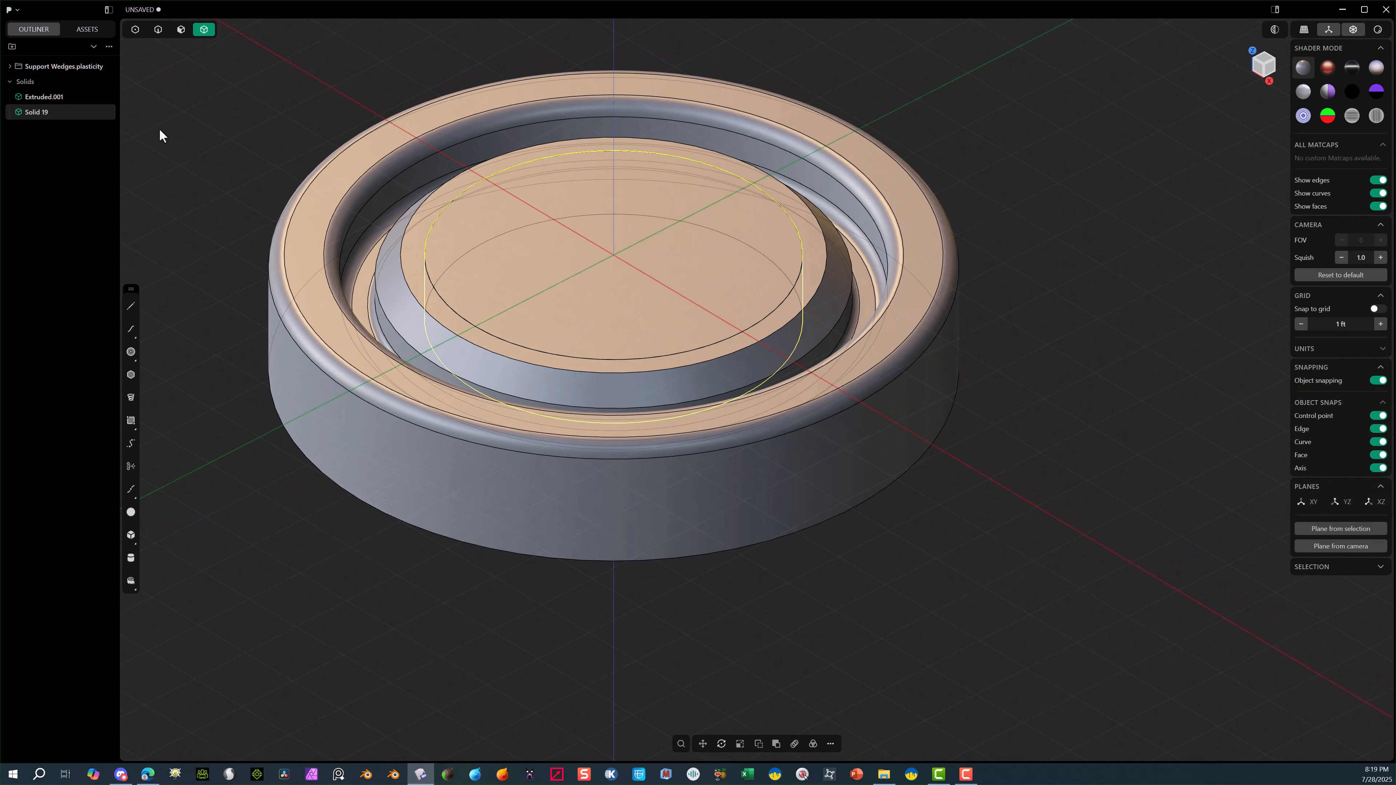
left_click(158, 29)
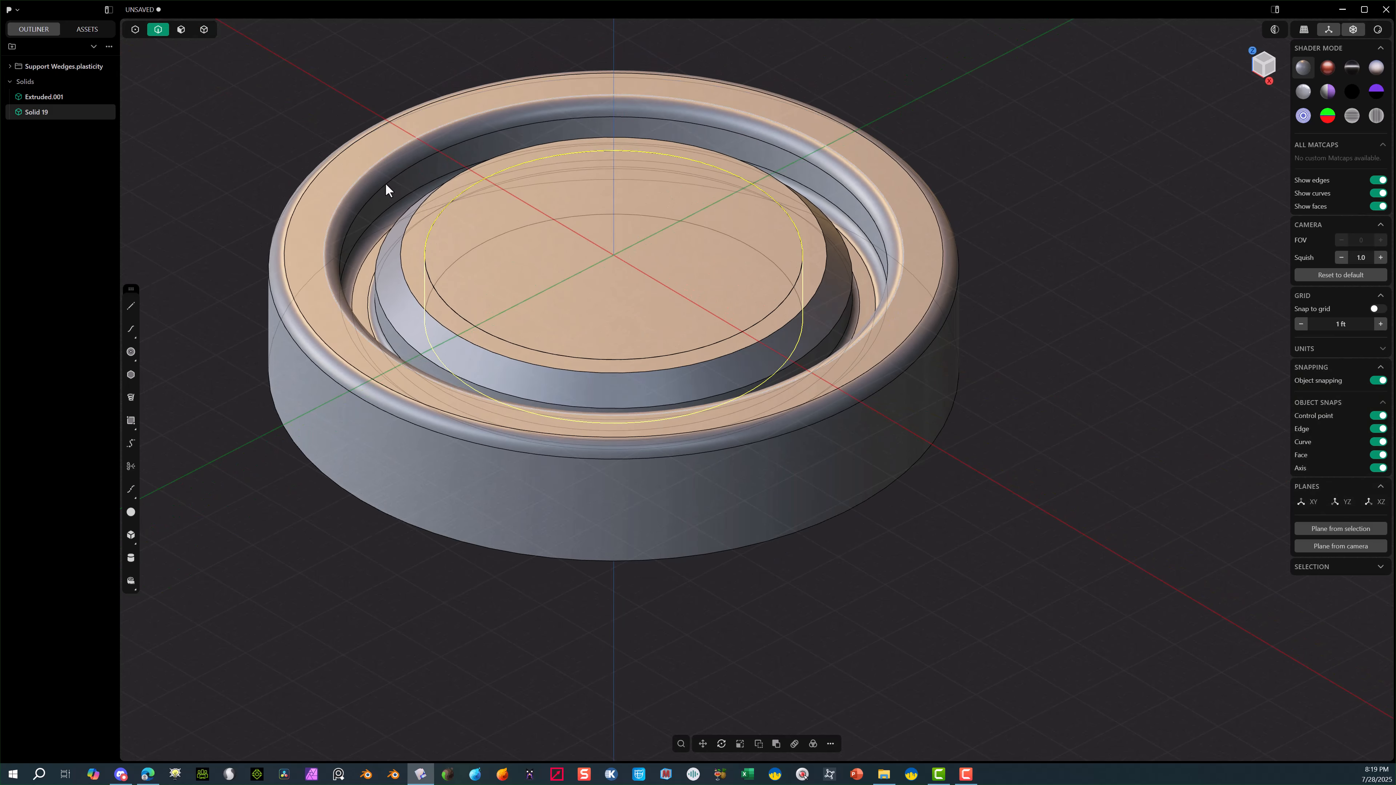
left_click(425, 269)
key("b")
left_click_drag(426, 270, 414, 264)
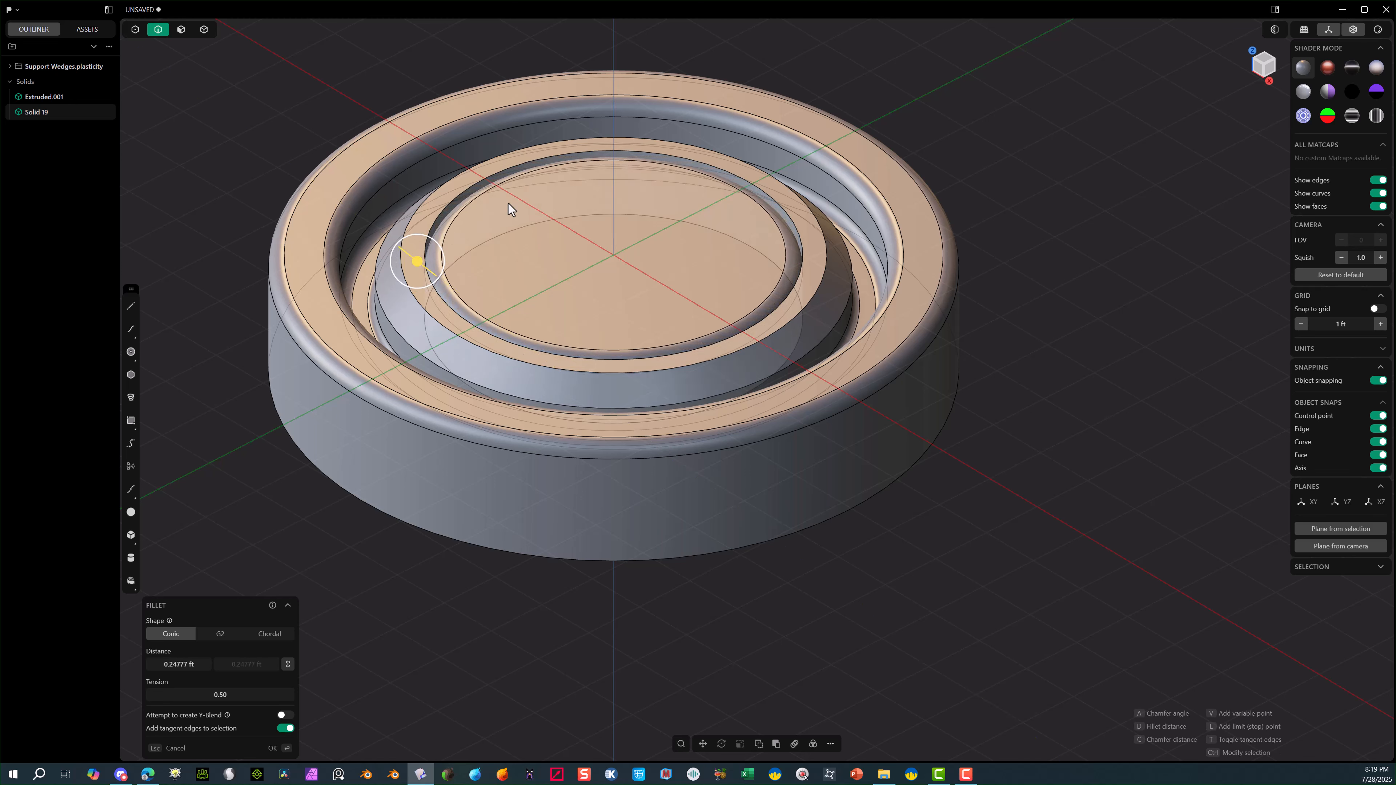
left_click(273, 749)
Fillet the inner top edge of the raised ring around the core at about 0.19 ft.
left_click(447, 206)
key("b")
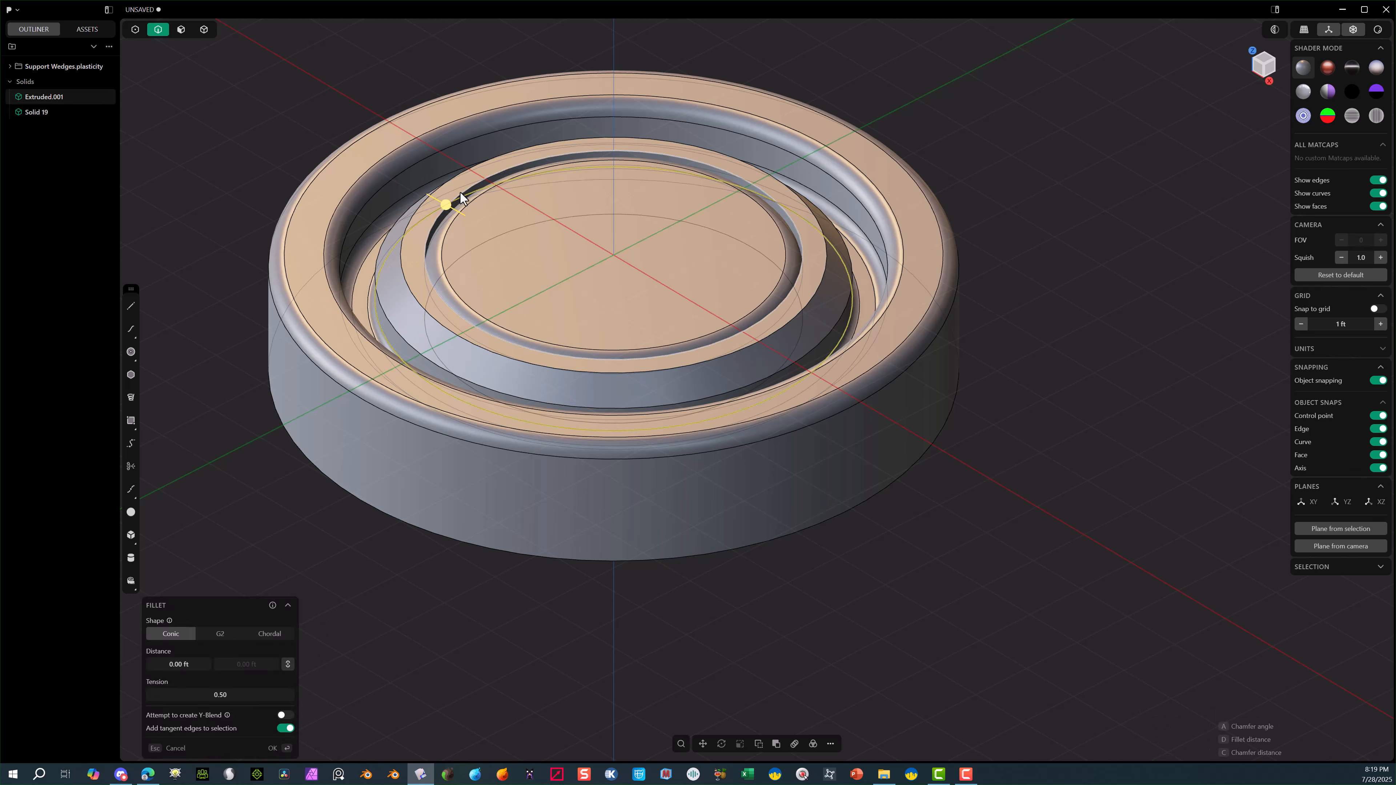
left_click(468, 189)
key("c")
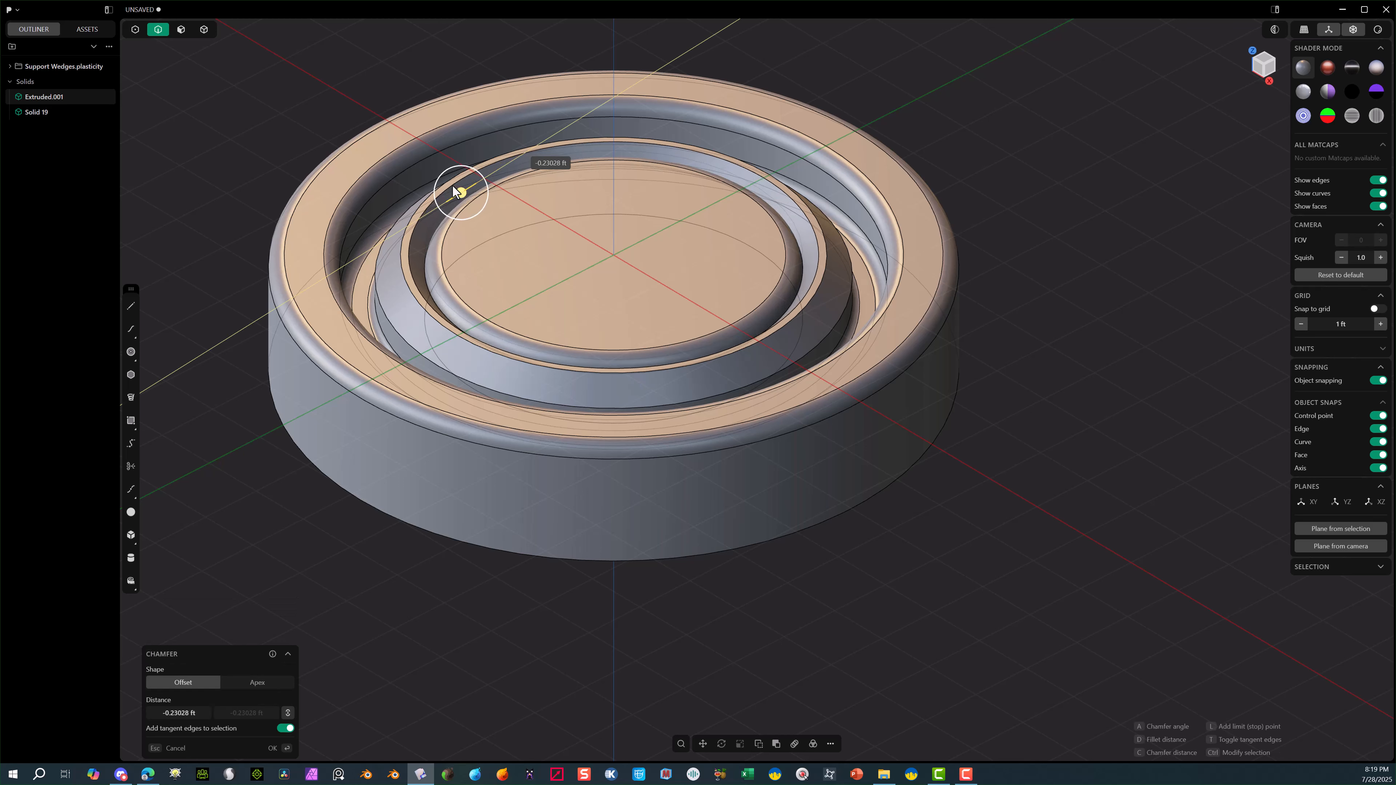
key("d")
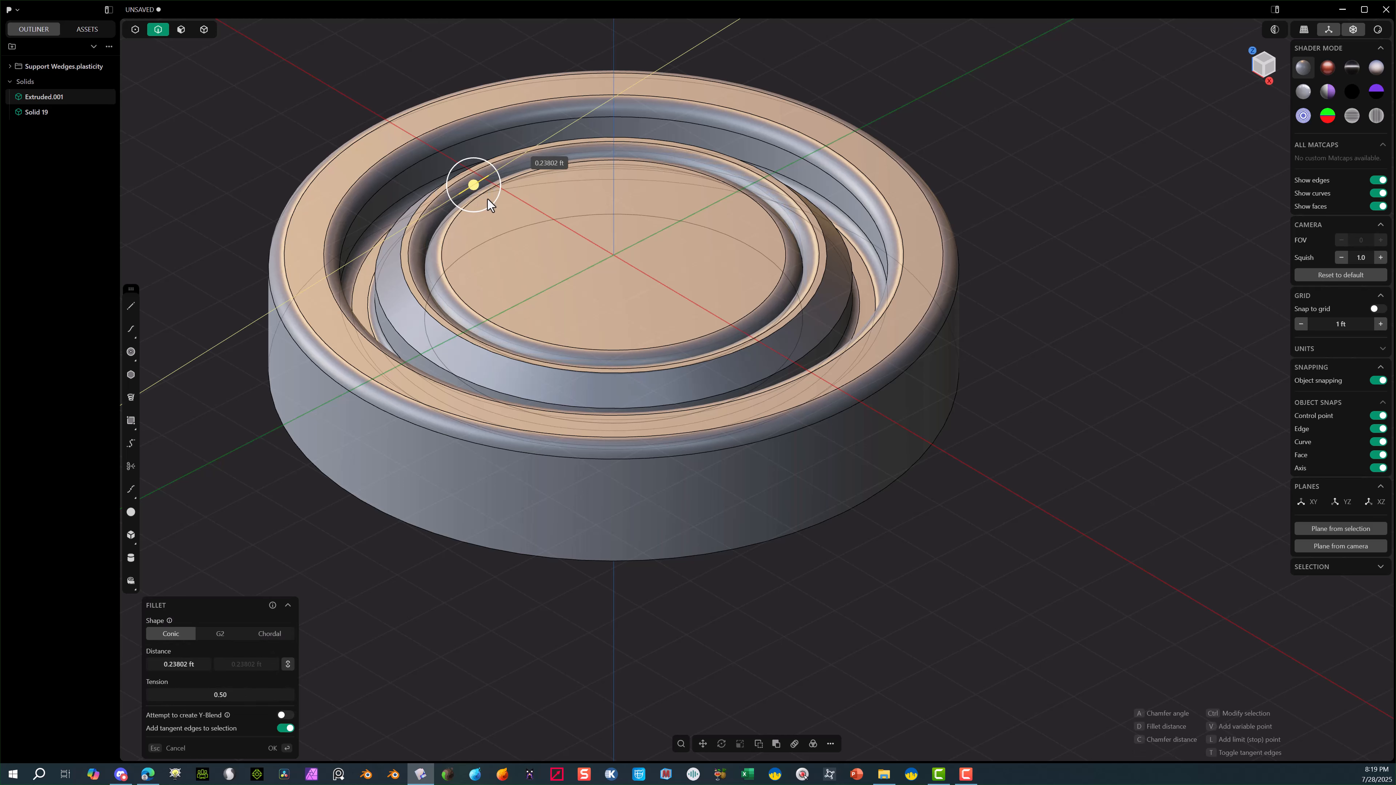
left_click(415, 228)
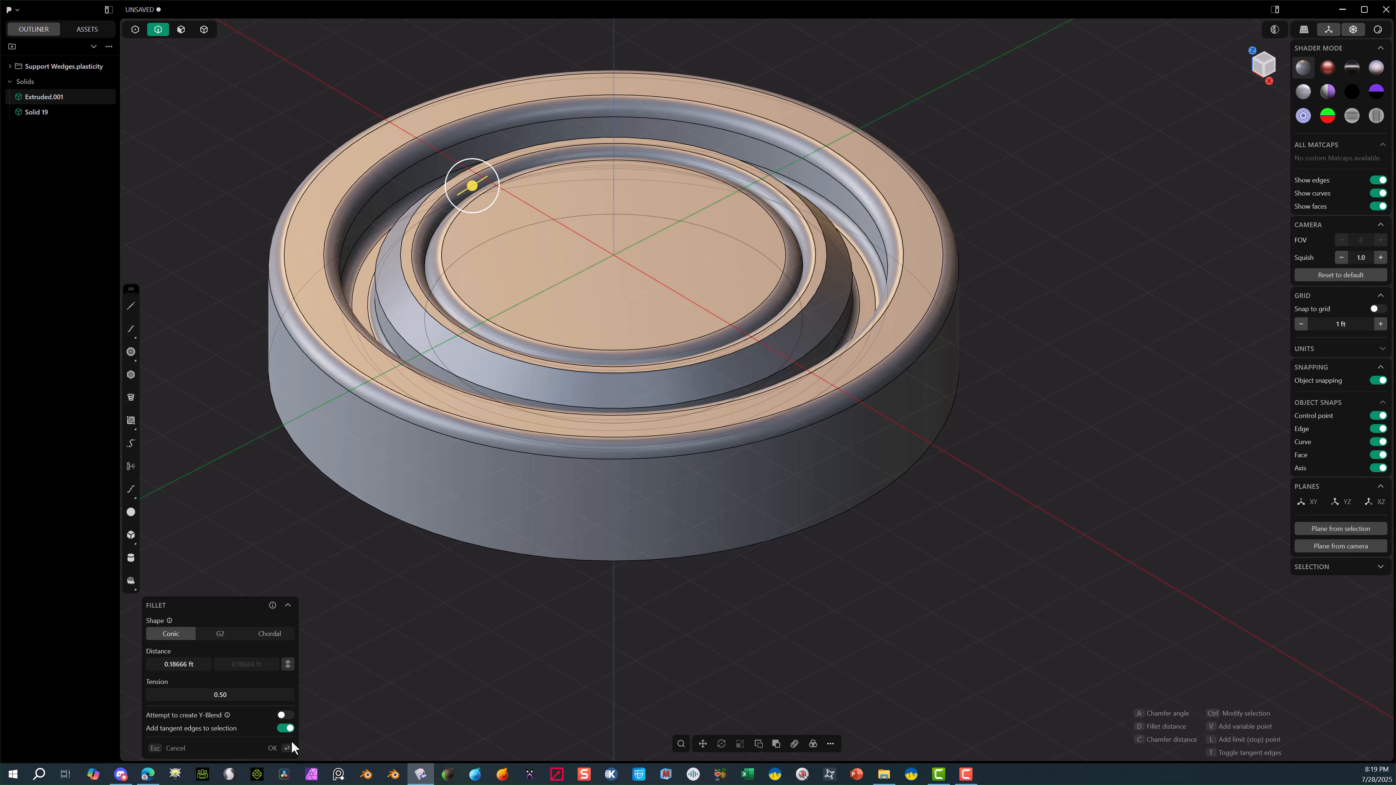
left_click(284, 749)
Fillet the raised ring's outer top edge, where its top face meets the chamfer, with a small radius.
left_click(400, 264)
key("b")
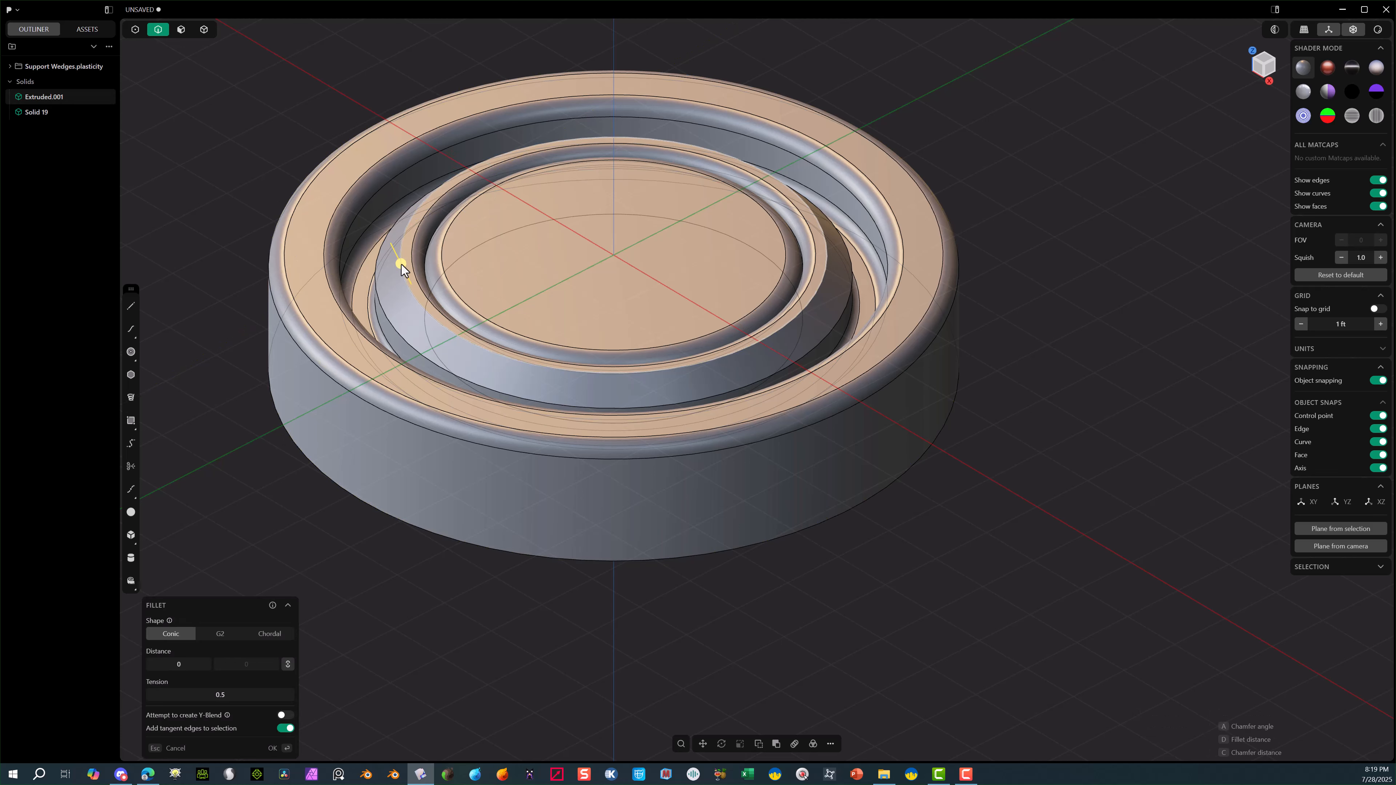
left_click_drag(400, 264, 385, 261)
left_click(279, 748)
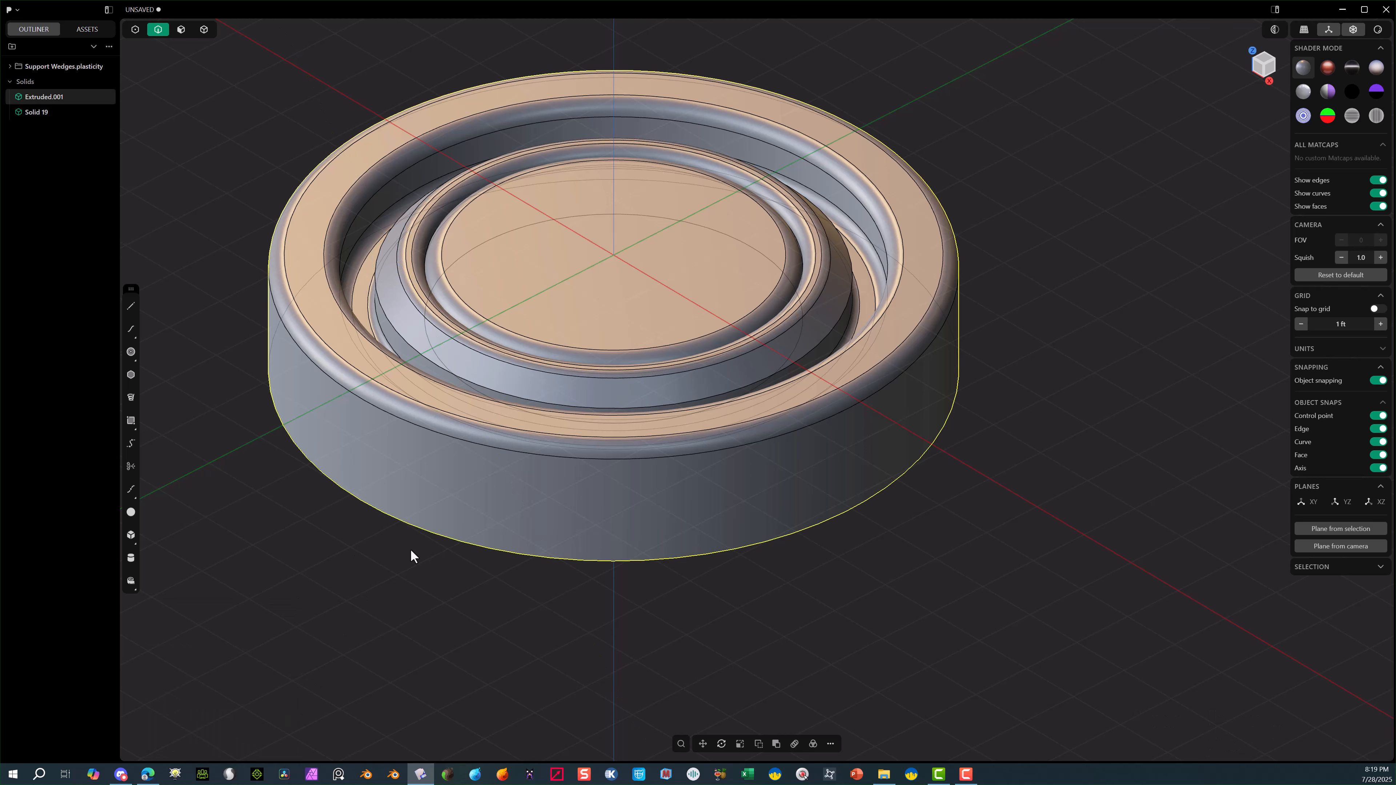
Fillet the lower edge of the raised ring's chamfer at about 0.25 ft.
left_click(380, 303)
key("f")
left_click_drag(380, 304, 363, 302)
middle_click_drag(454, 209, 355, 290)
middle_click_drag(457, 360, 622, 258)
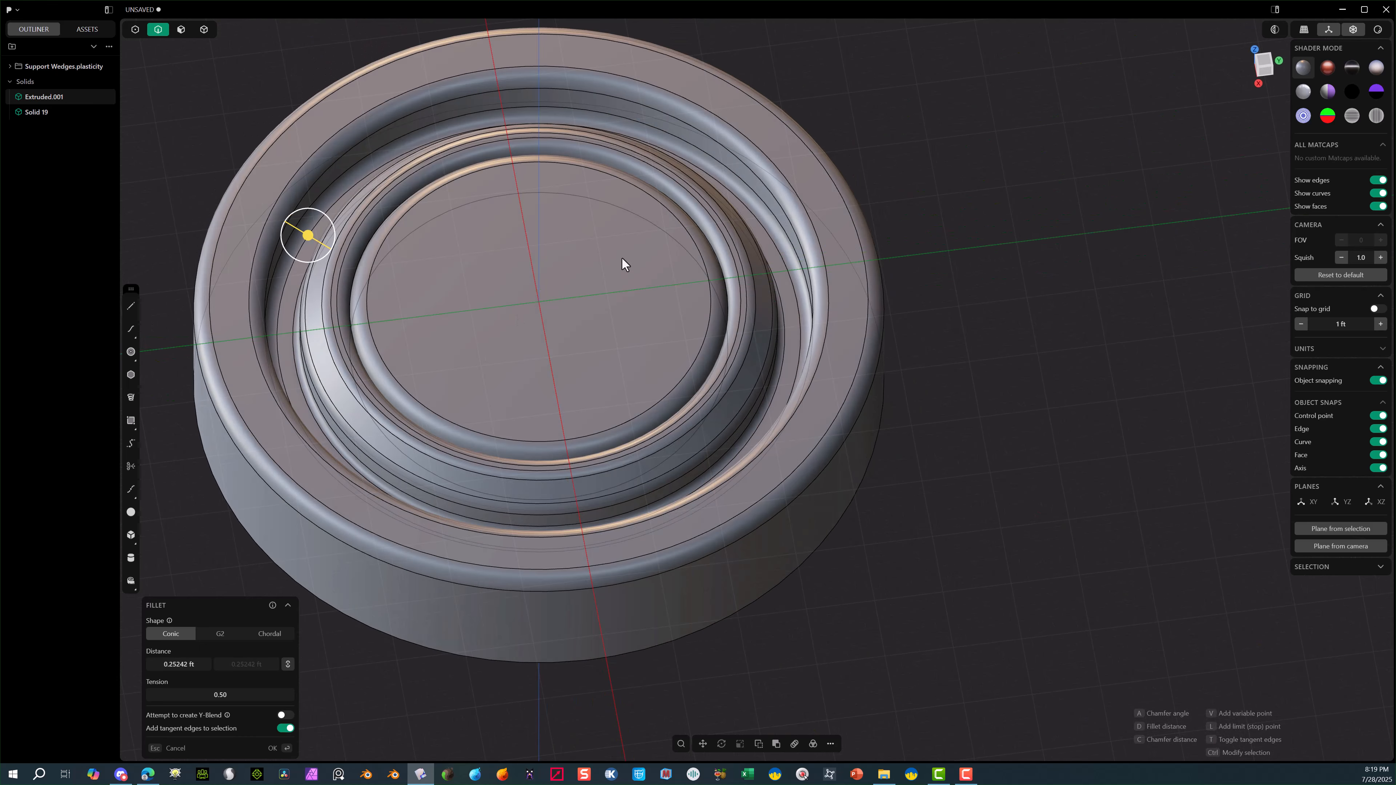
scroll(720, 220, "down", 4)
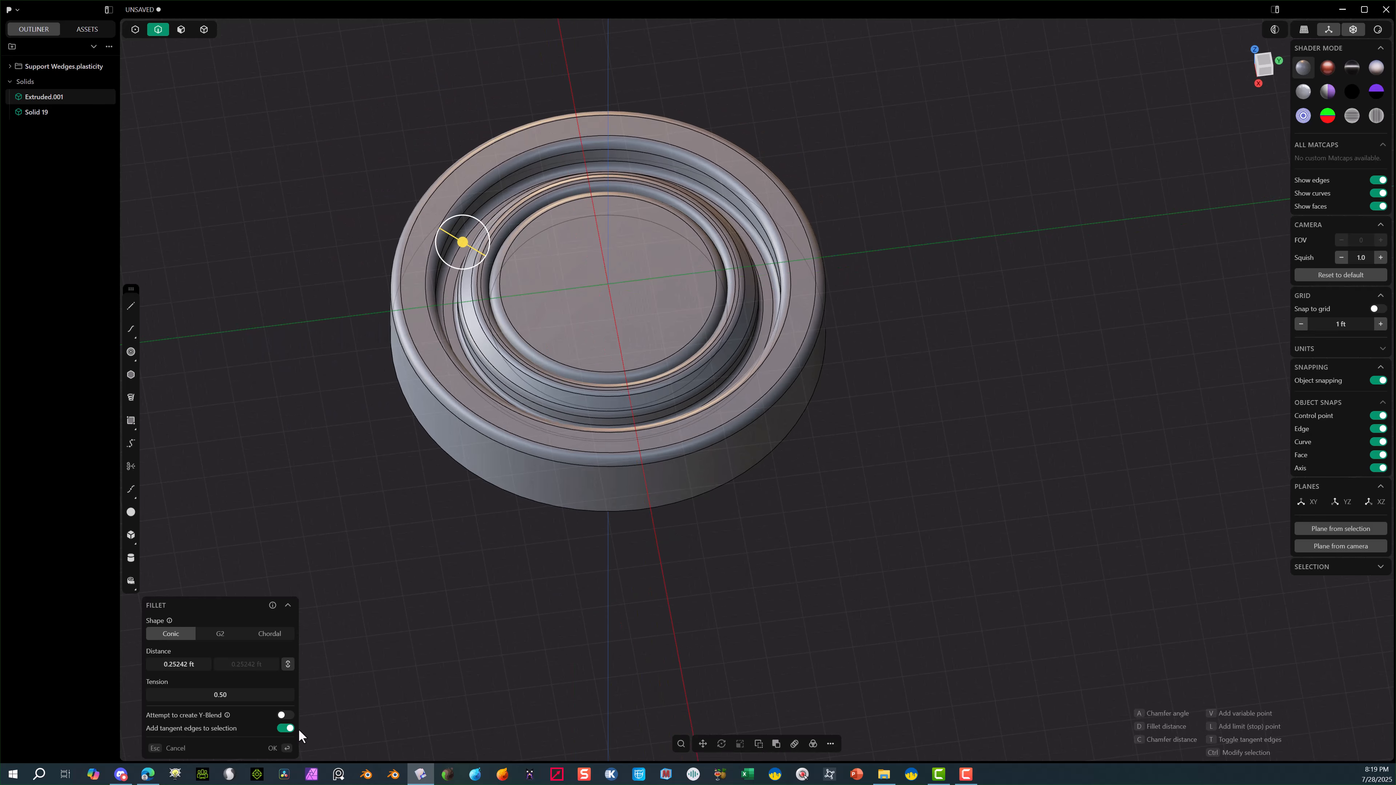
left_click(274, 748)
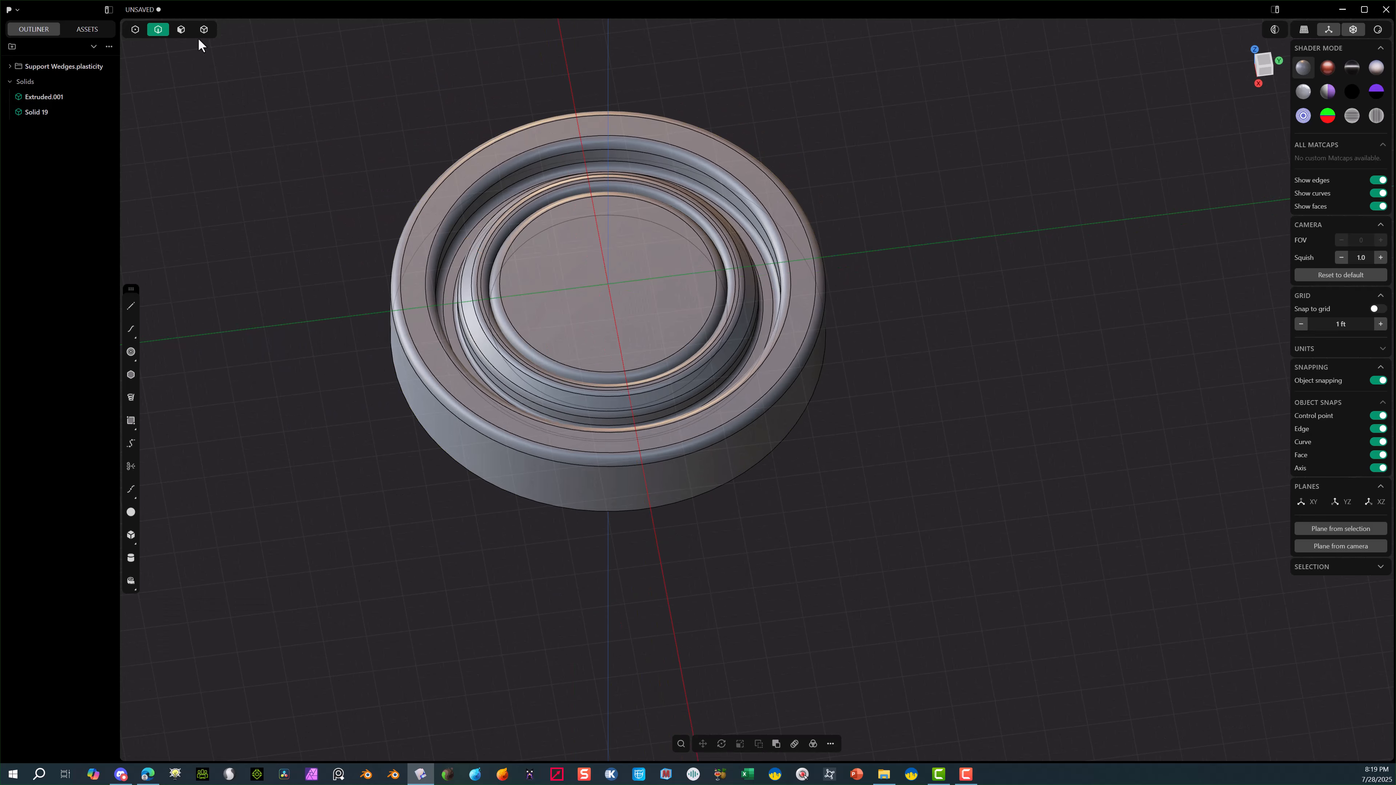
Select the core solid and switch the viewport to render mode.
left_click(204, 29)
scroll(551, 301, "up", 1)
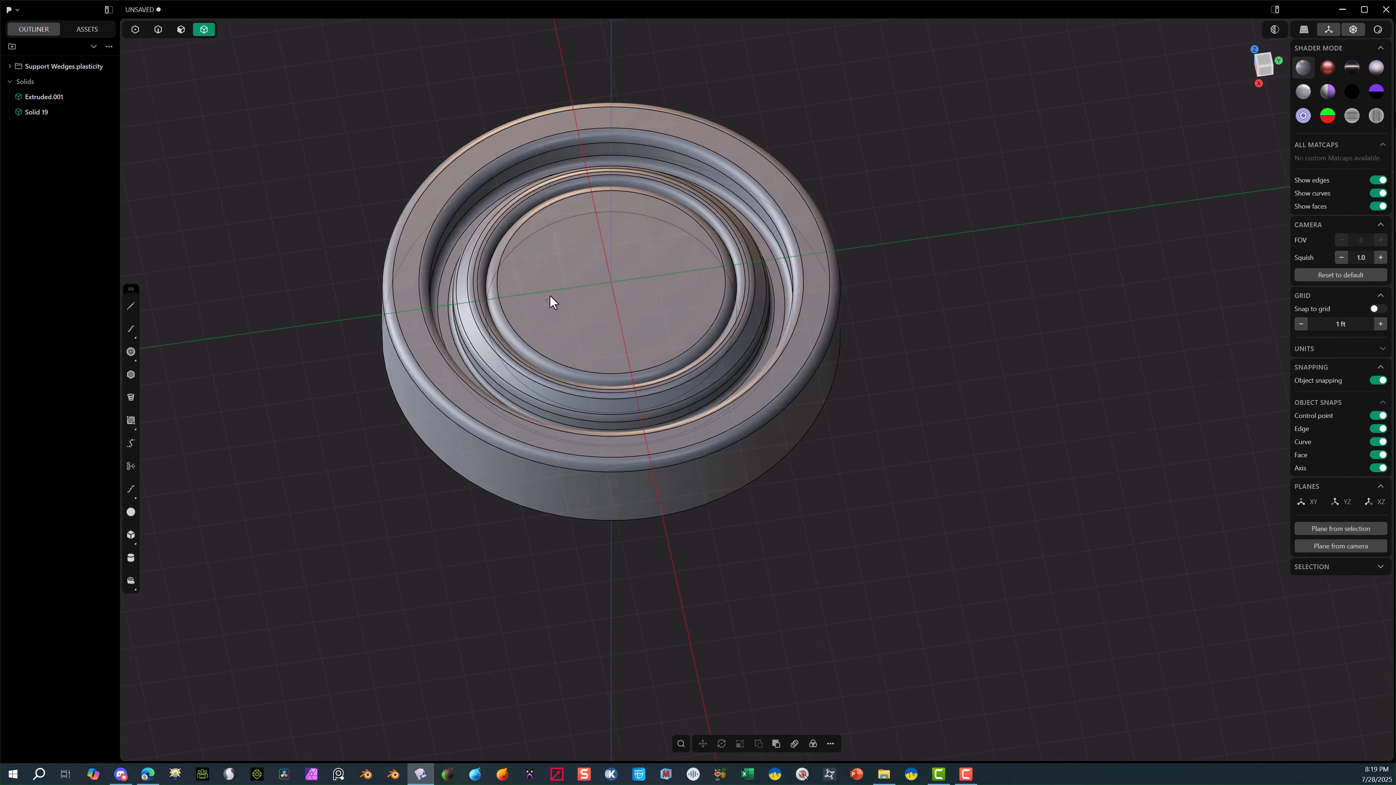
middle_click_drag(551, 301, 556, 254)
scroll(712, 253, "up", 2)
scroll(913, 248, "up", 2)
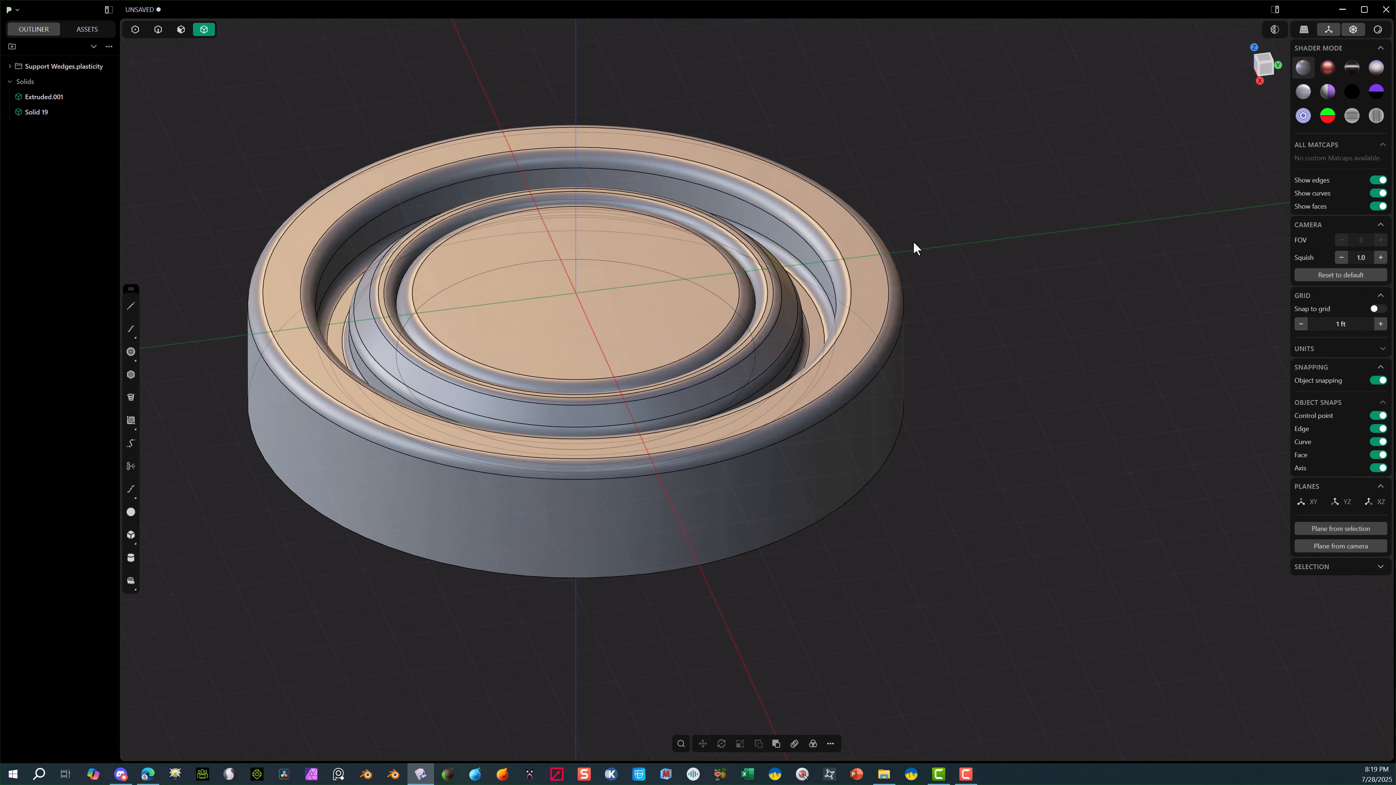
middle_click_drag(912, 247, 898, 275)
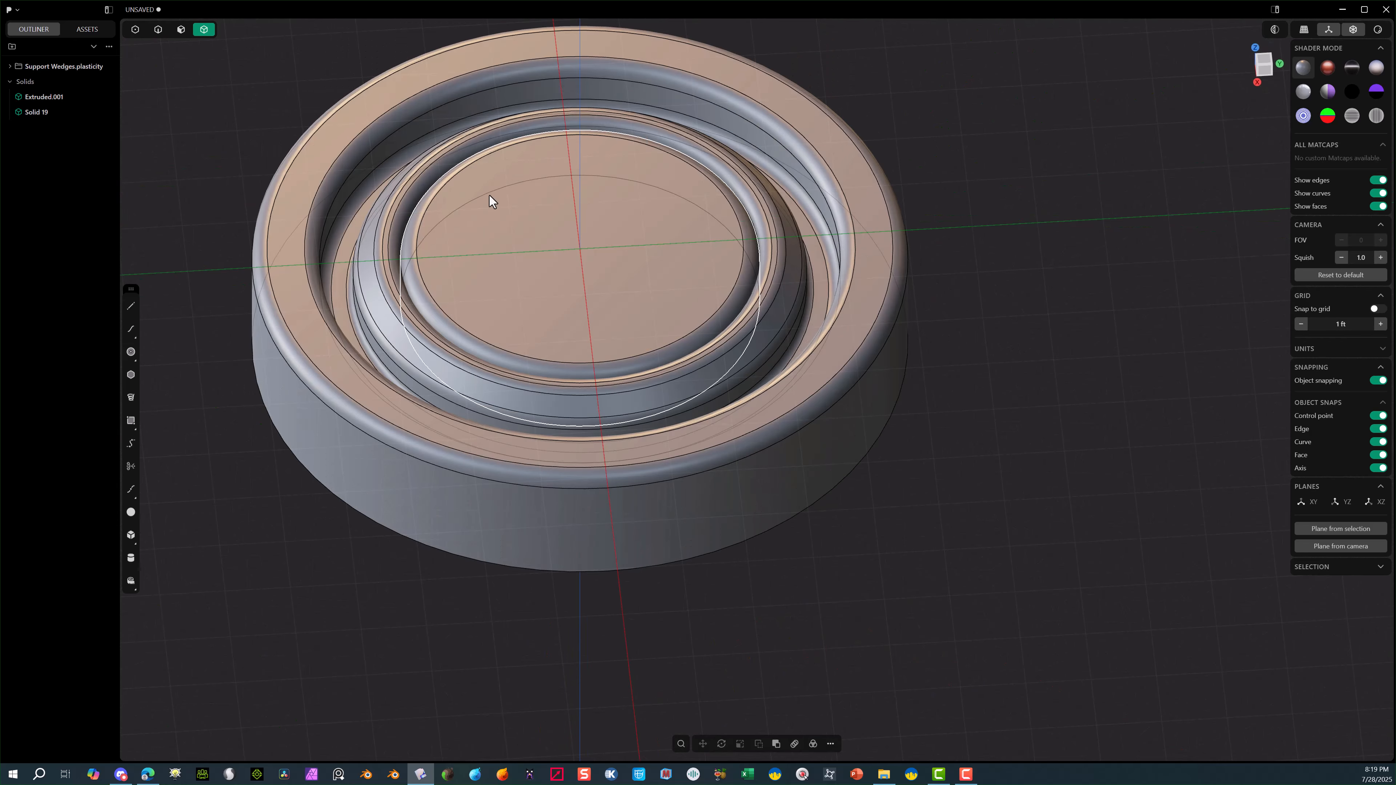
left_click(480, 275)
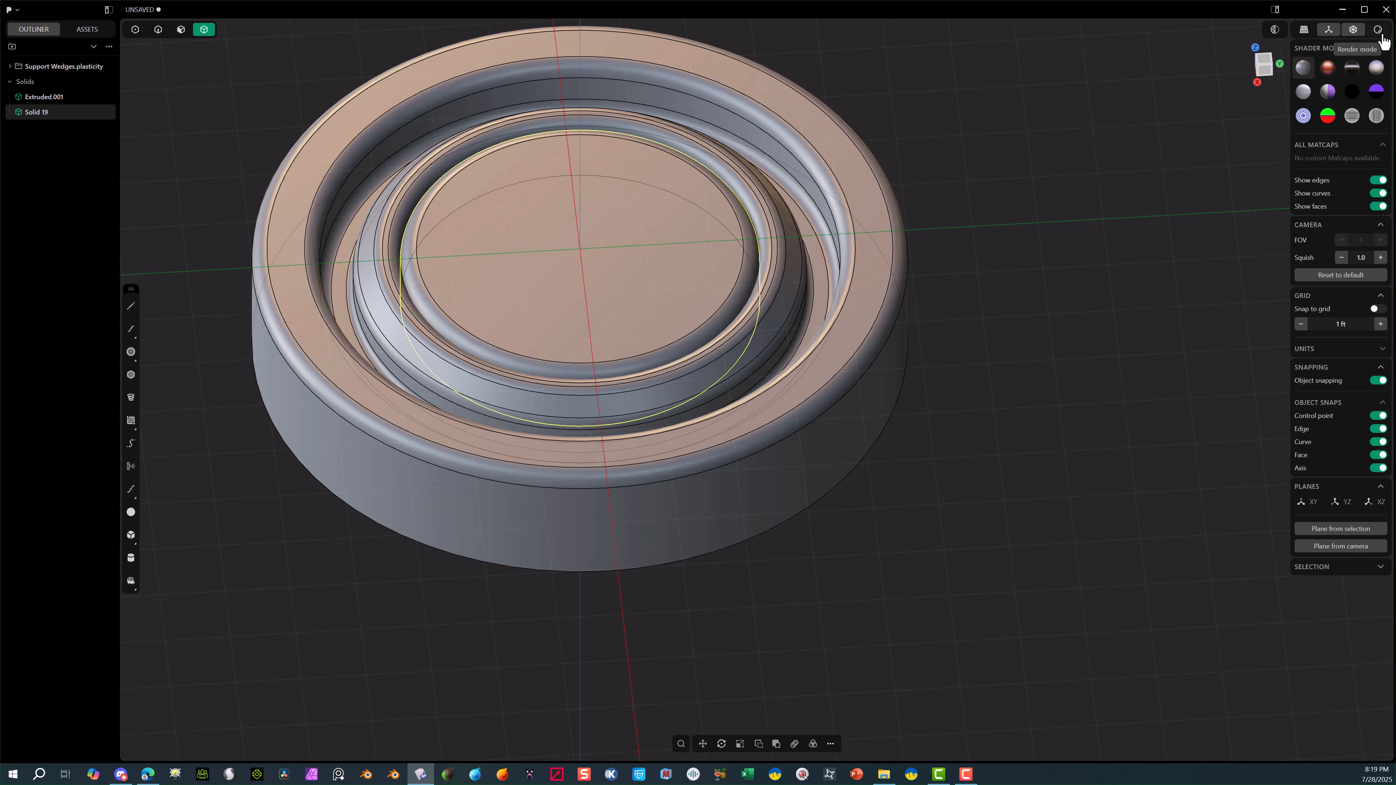
key("shift+z")
scroll(724, 185, "down", 3)
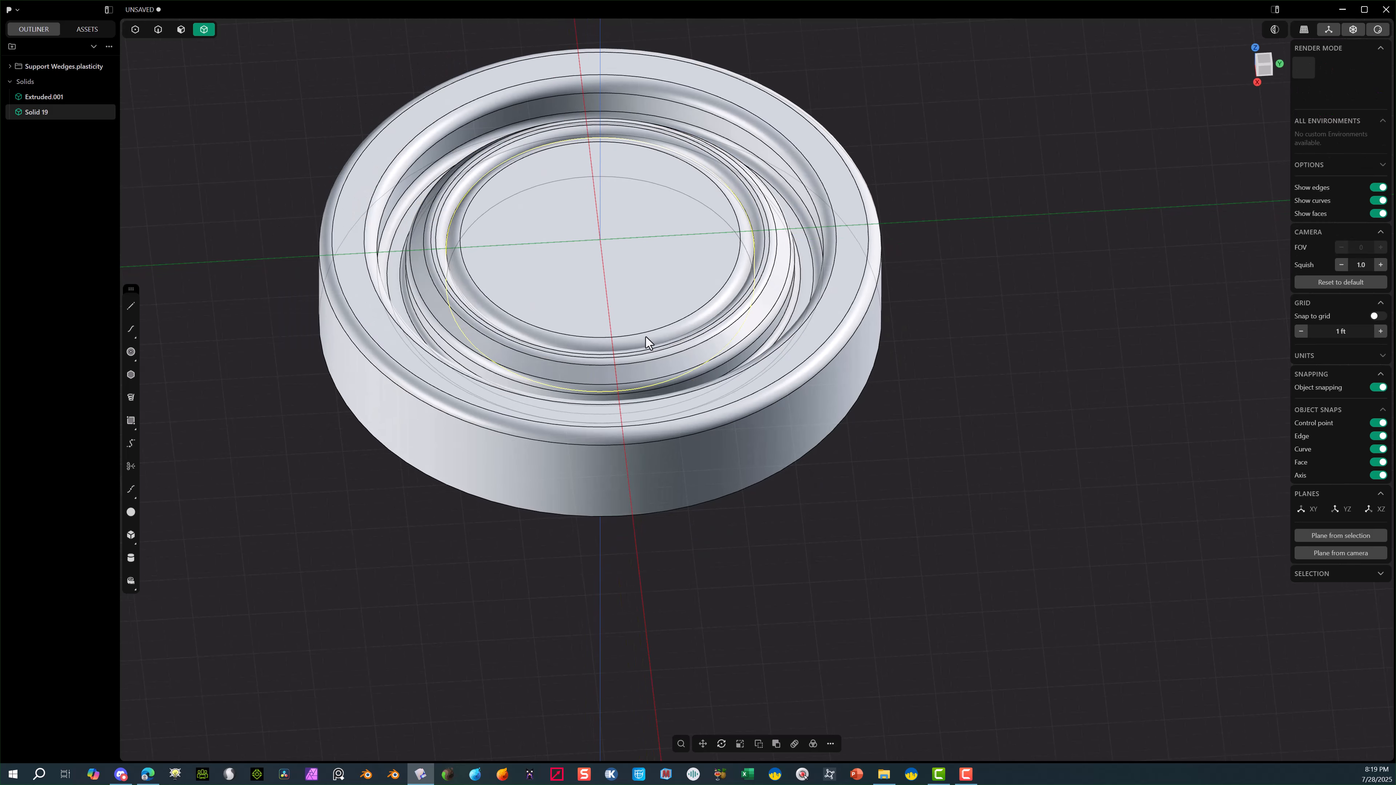
scroll(617, 247, "down", 3)
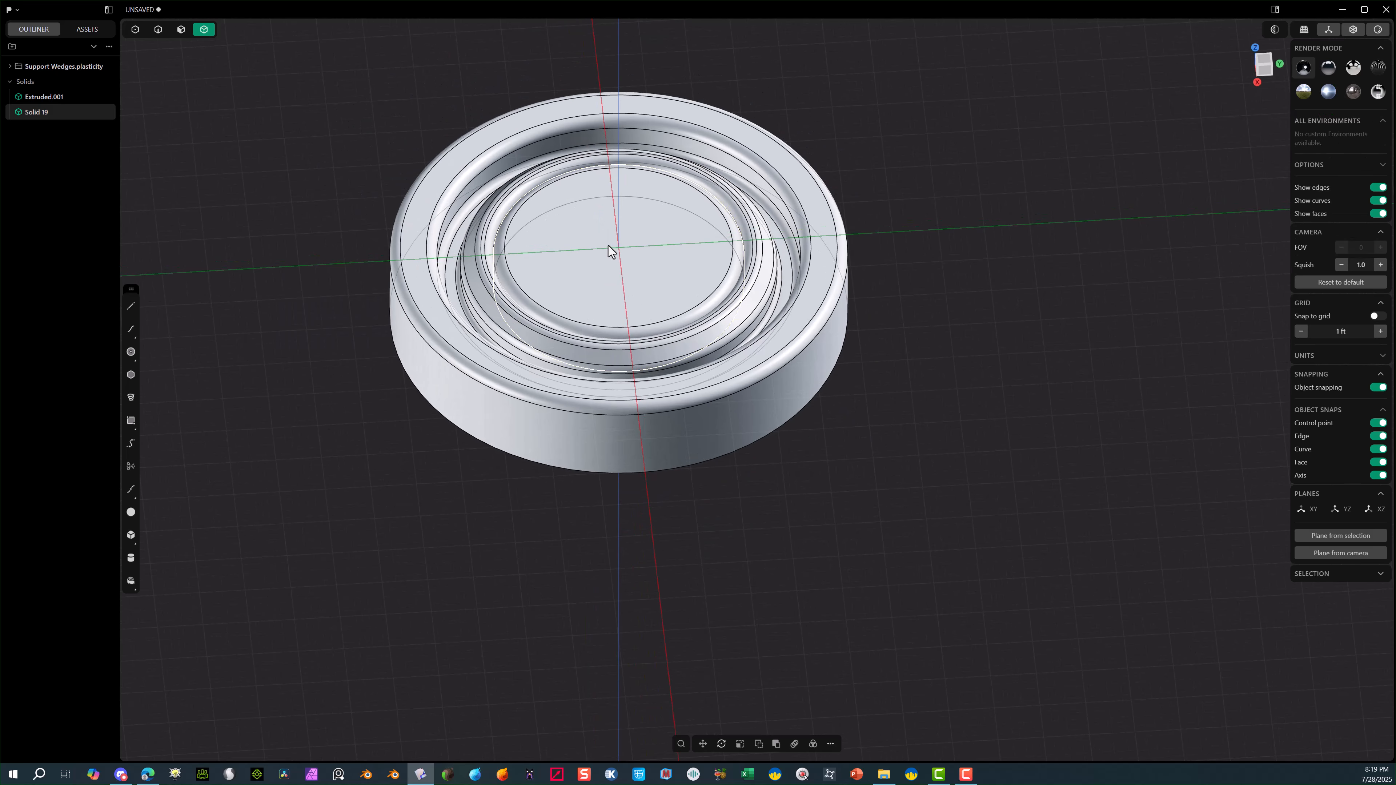
Assign the core a dark reddish-grey material colour of RGB 74, 64, 64.
key("m")
left_click(221, 482)
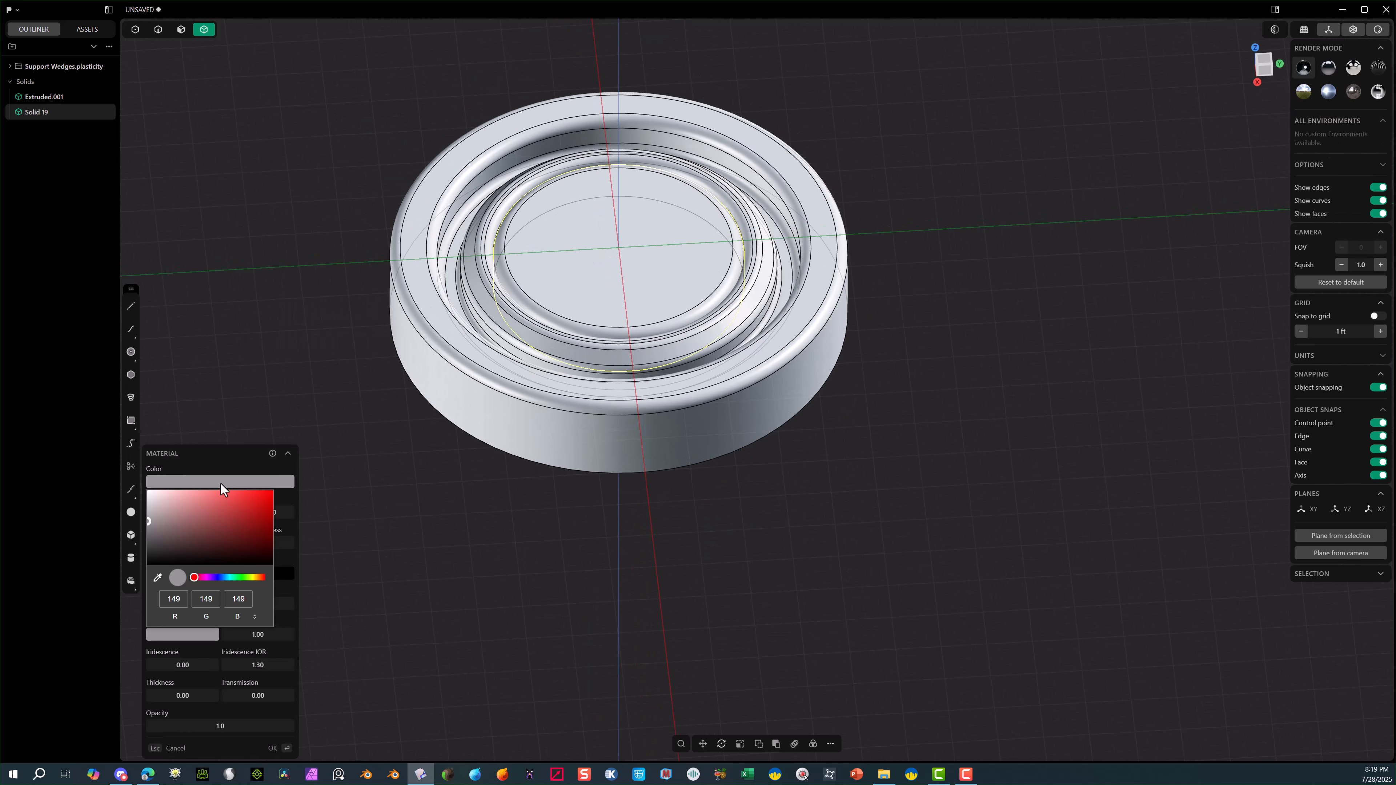
left_click_drag(199, 536, 167, 543)
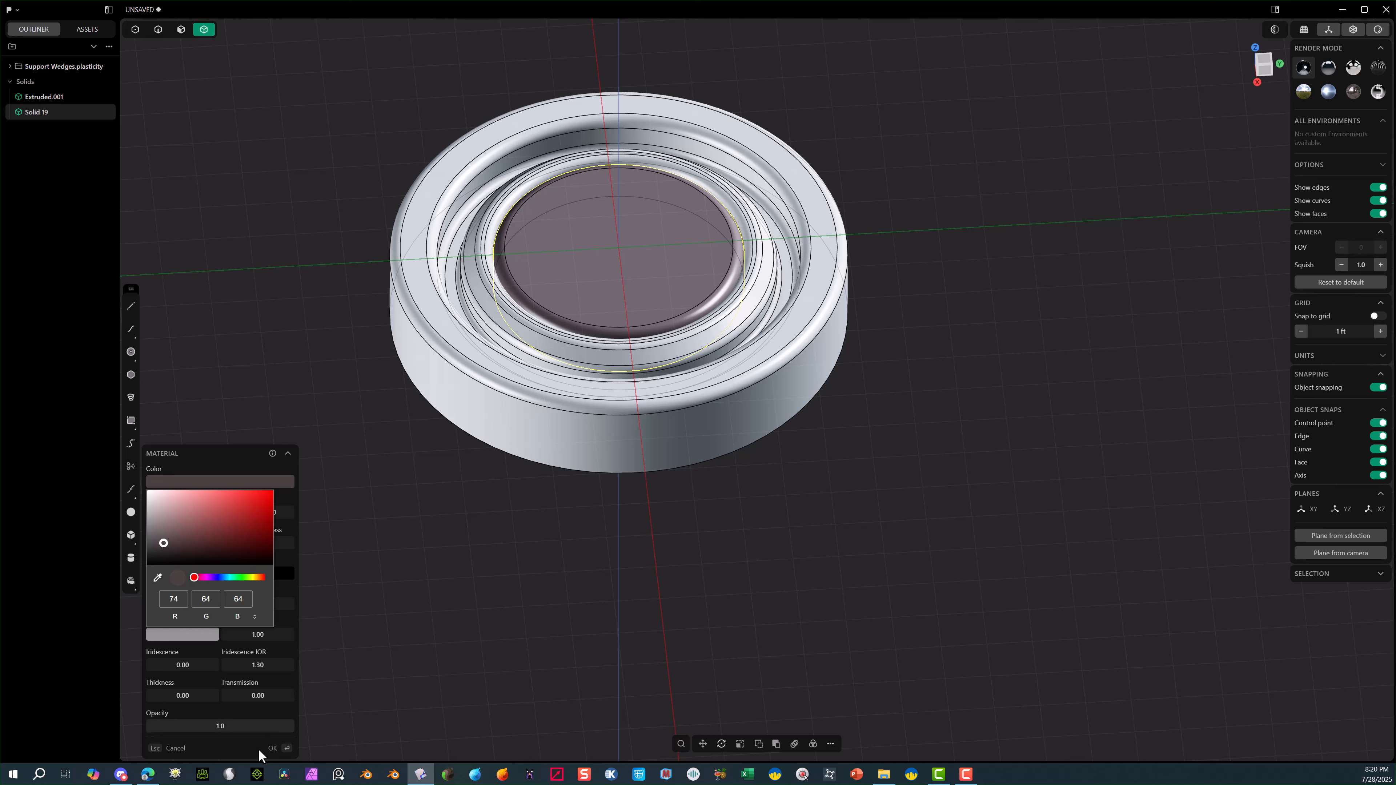
left_click(272, 749)
Give the outer disc a dark metallic material with colour RGB 97, 92, 92, roughness 0.19 and metalness 0.77.
left_click(419, 600)
left_click(437, 364)
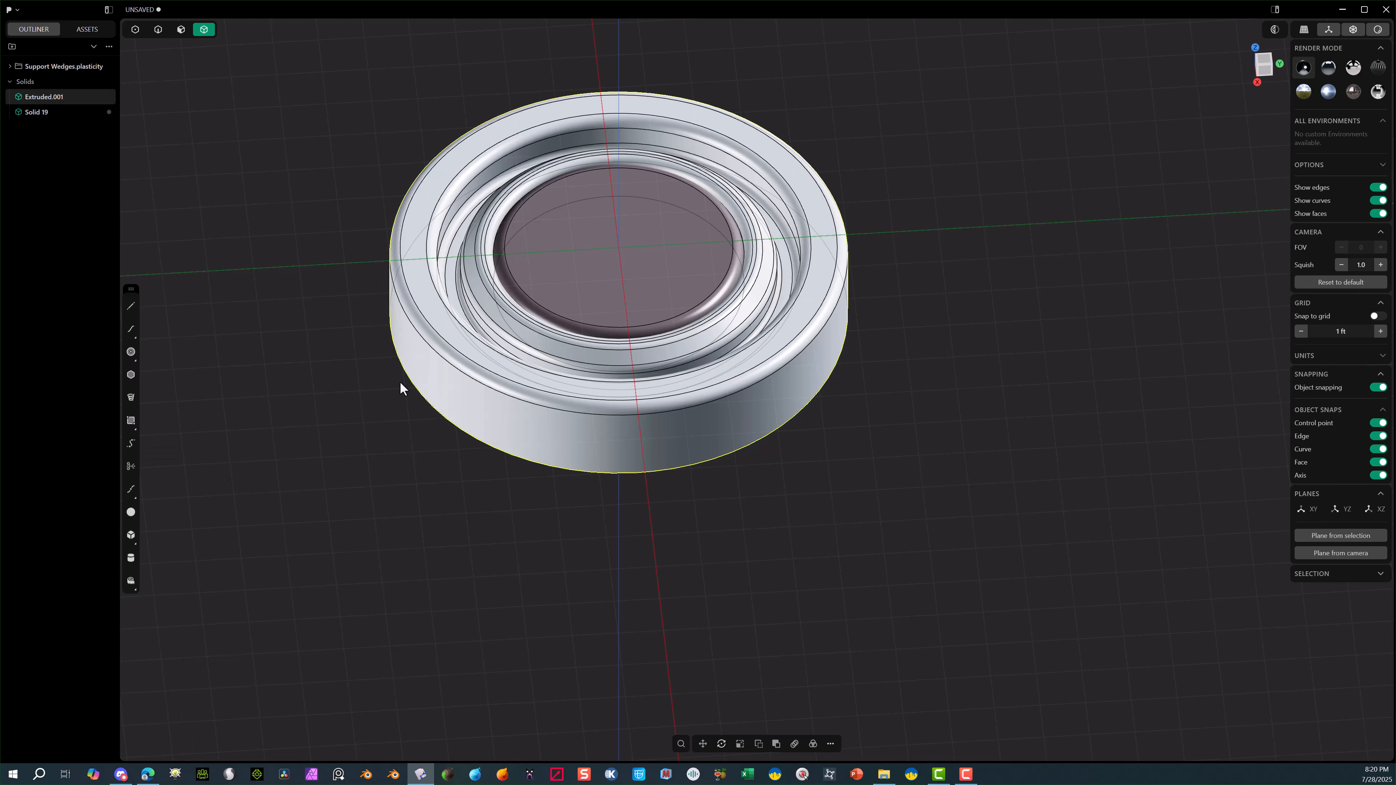
key("ctrl+m")
left_click(251, 483)
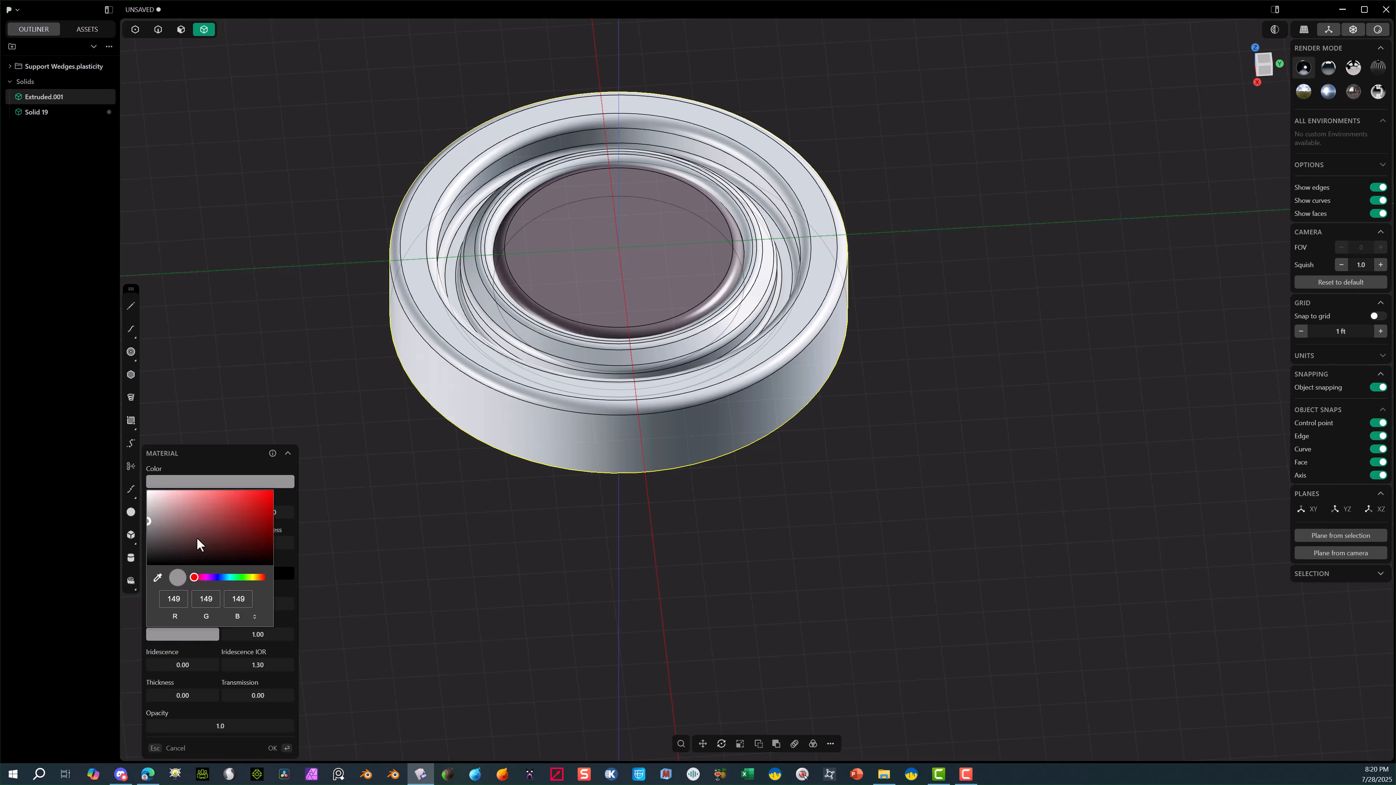
left_click_drag(167, 513, 154, 539)
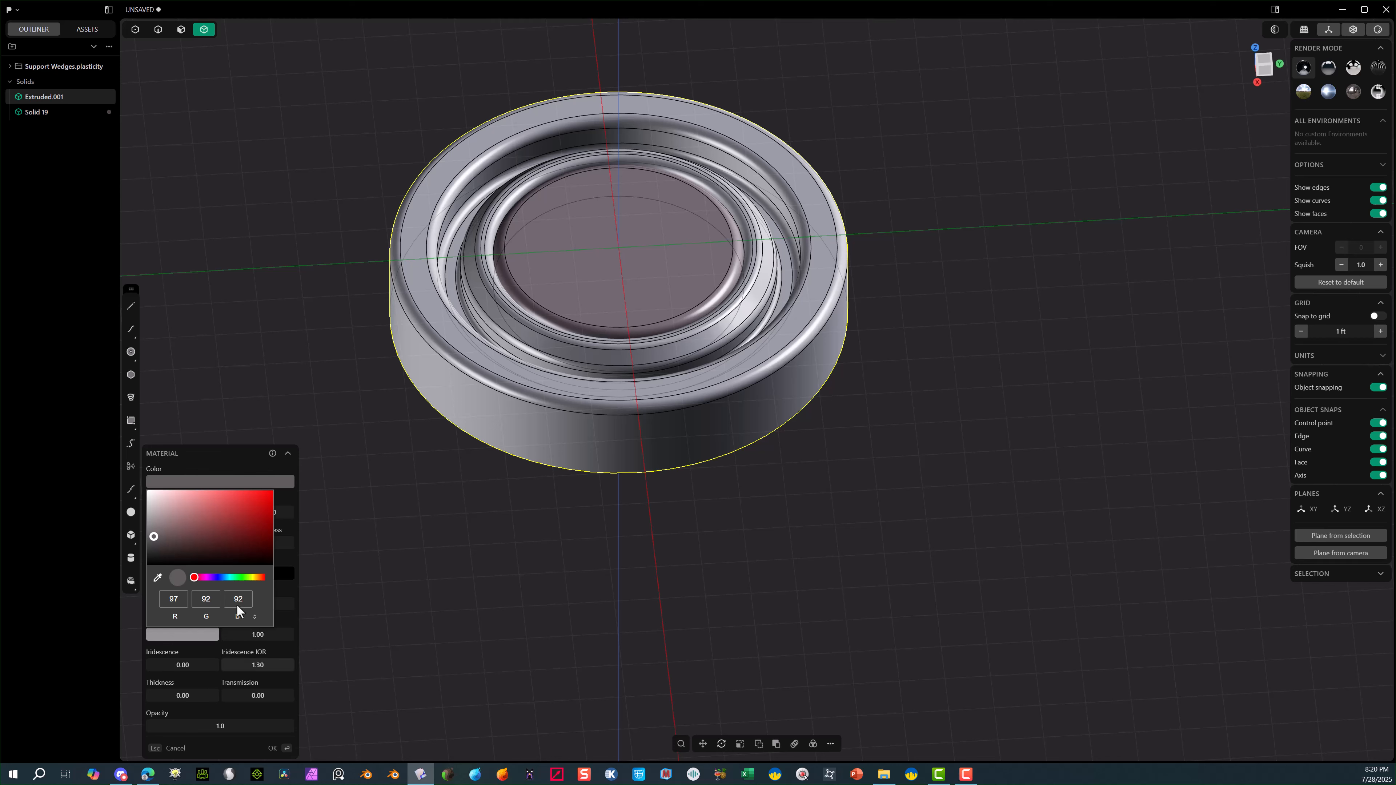
left_click(287, 507)
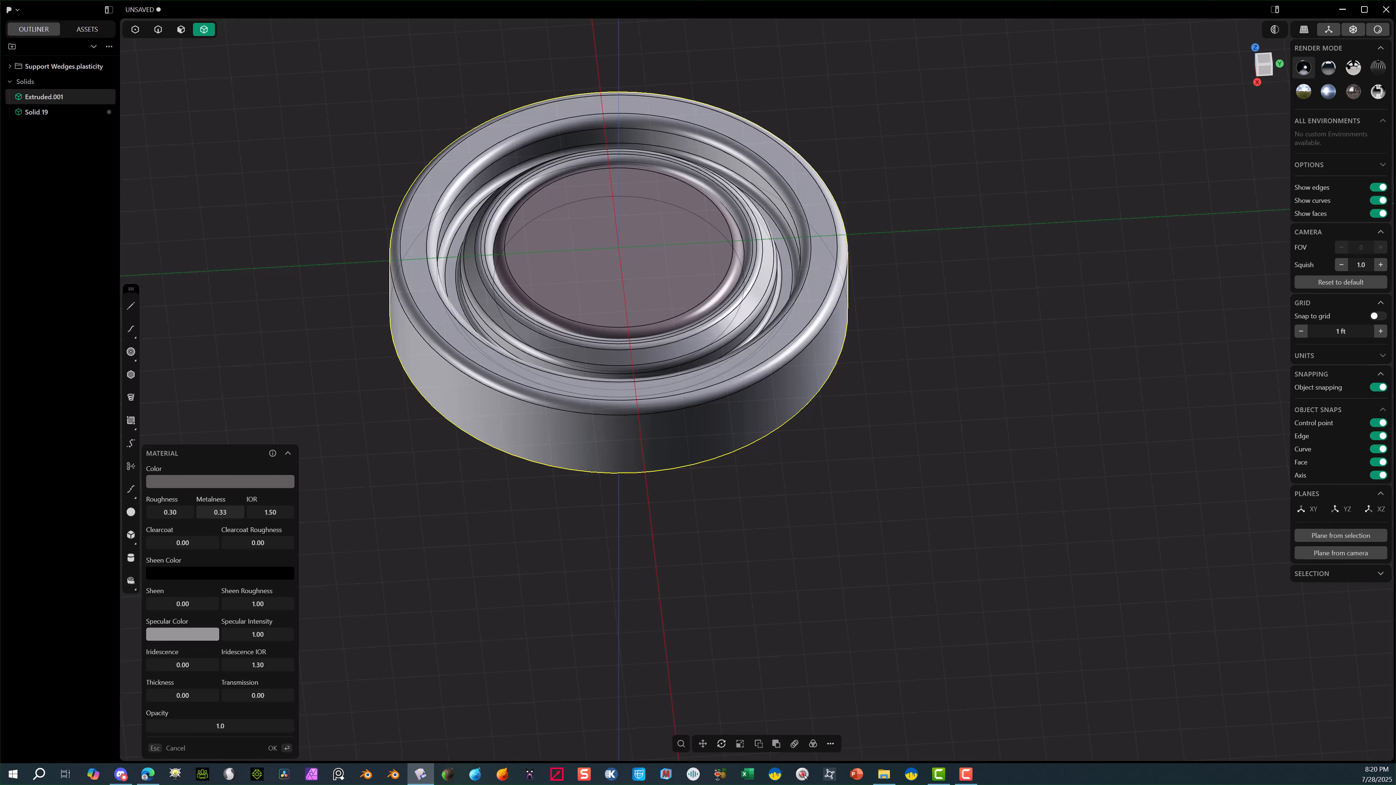
left_click_drag(221, 513, 165, 514)
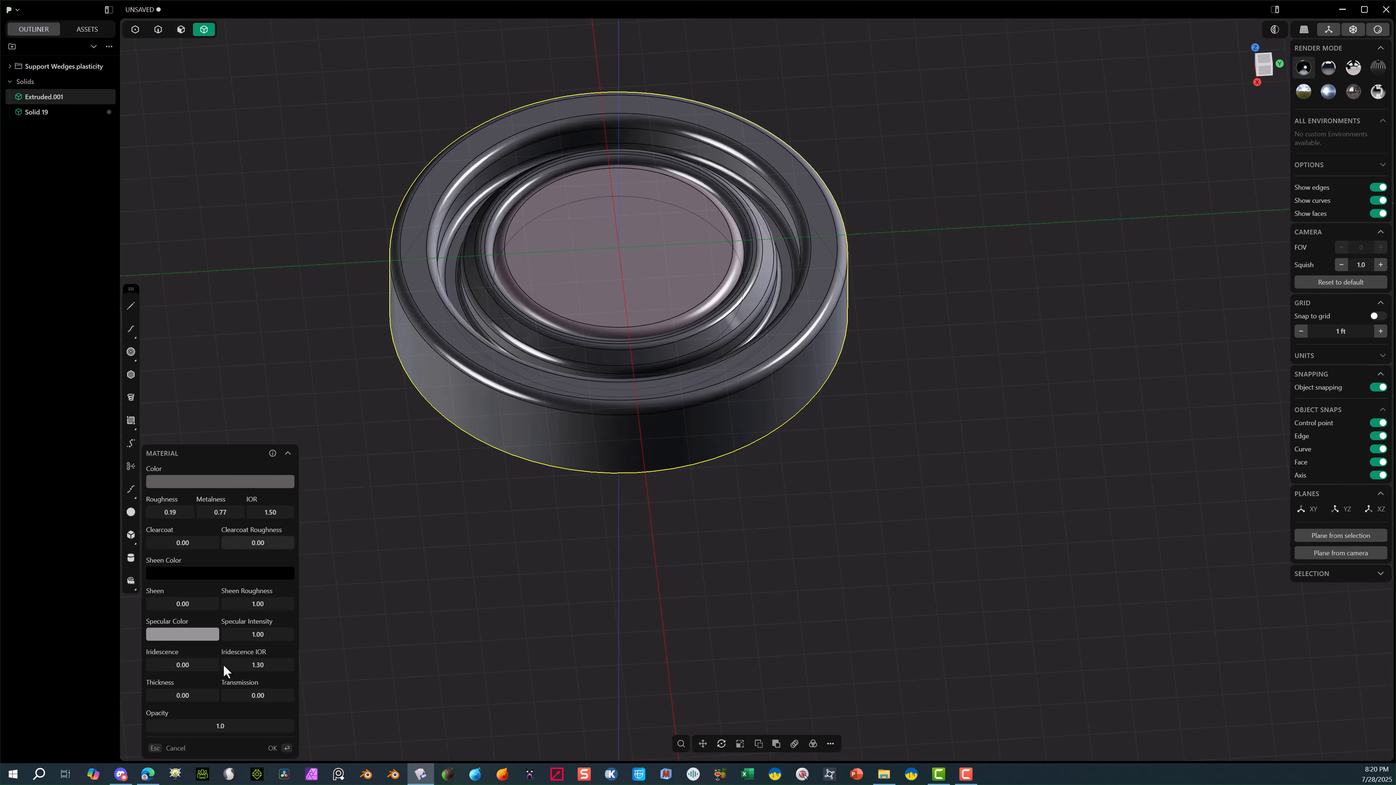
left_click(272, 748)
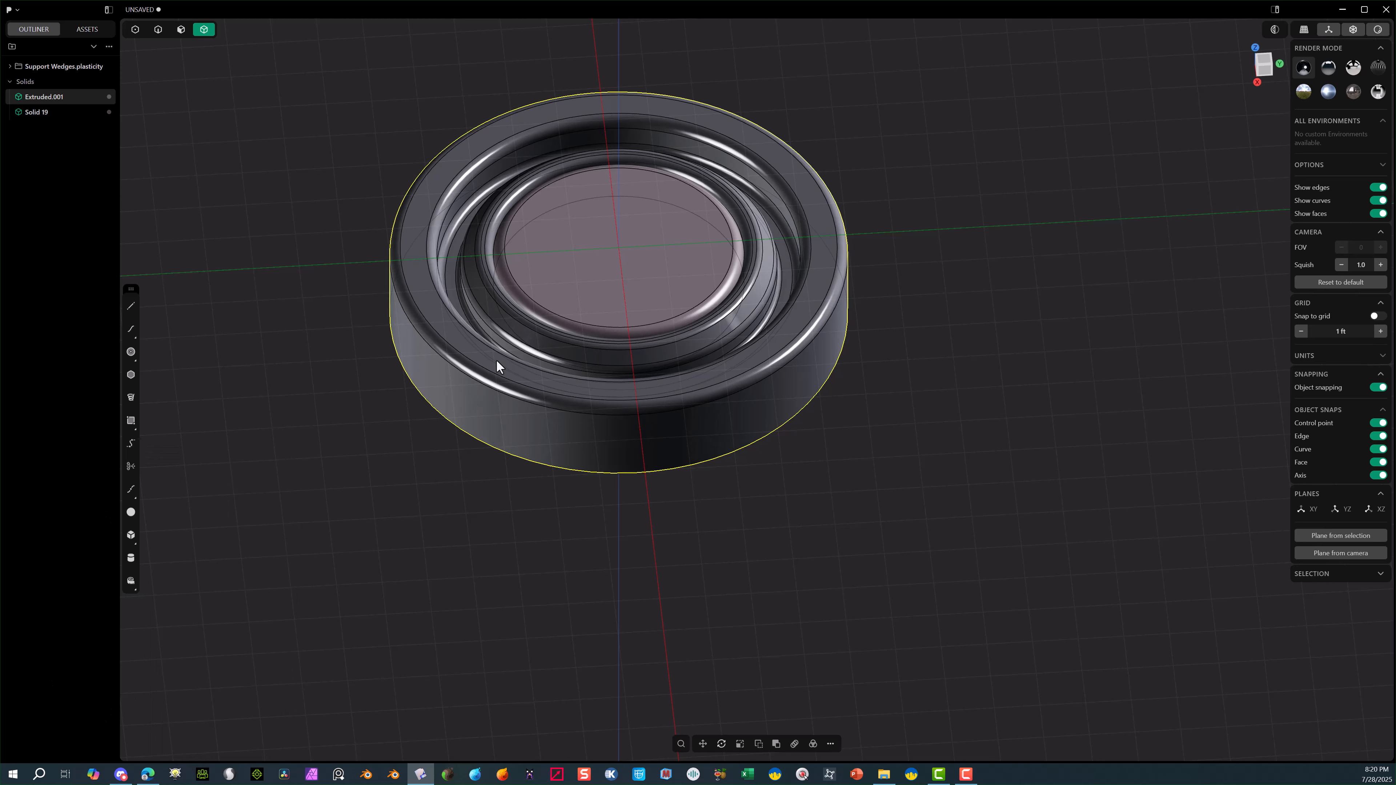
left_click(552, 253)
key("m")
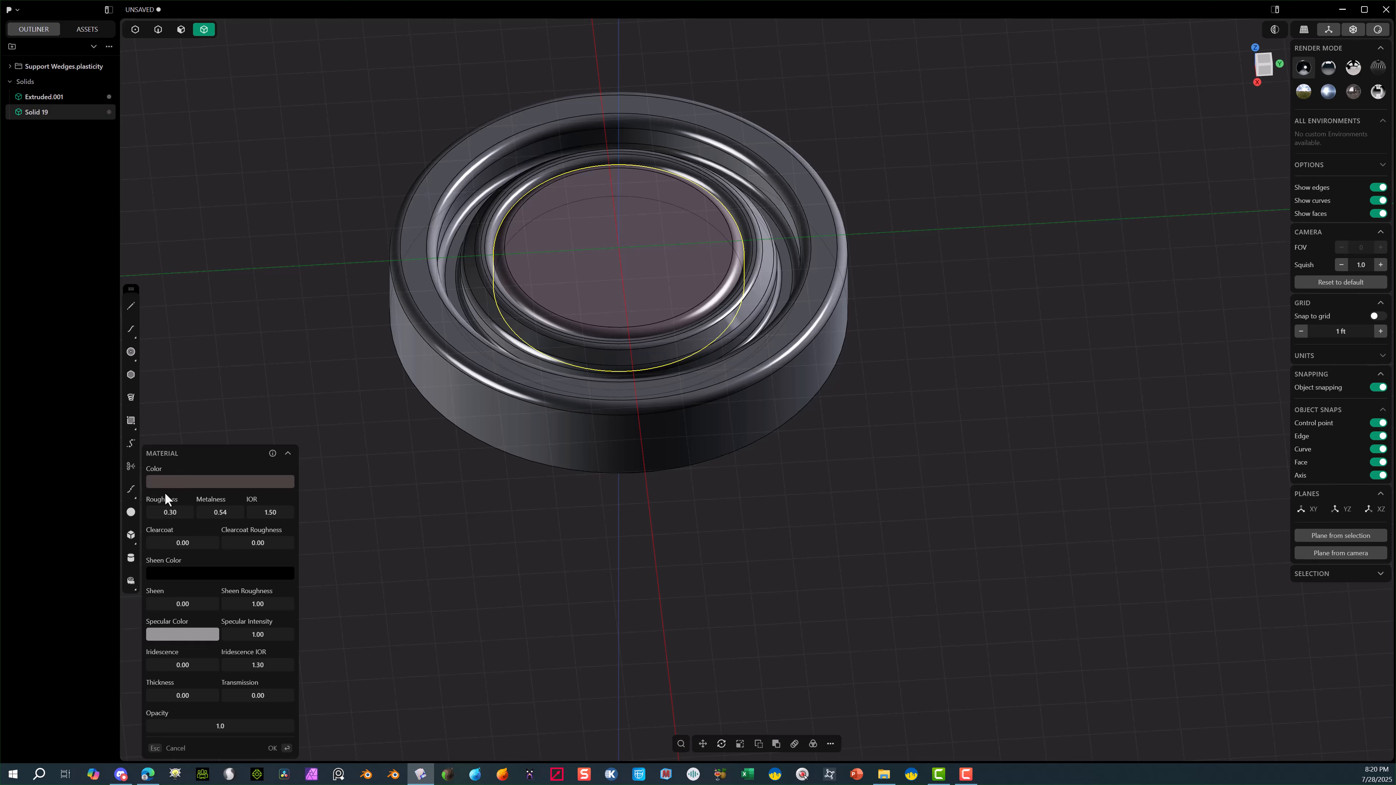
left_click(169, 511)
key("Escape")
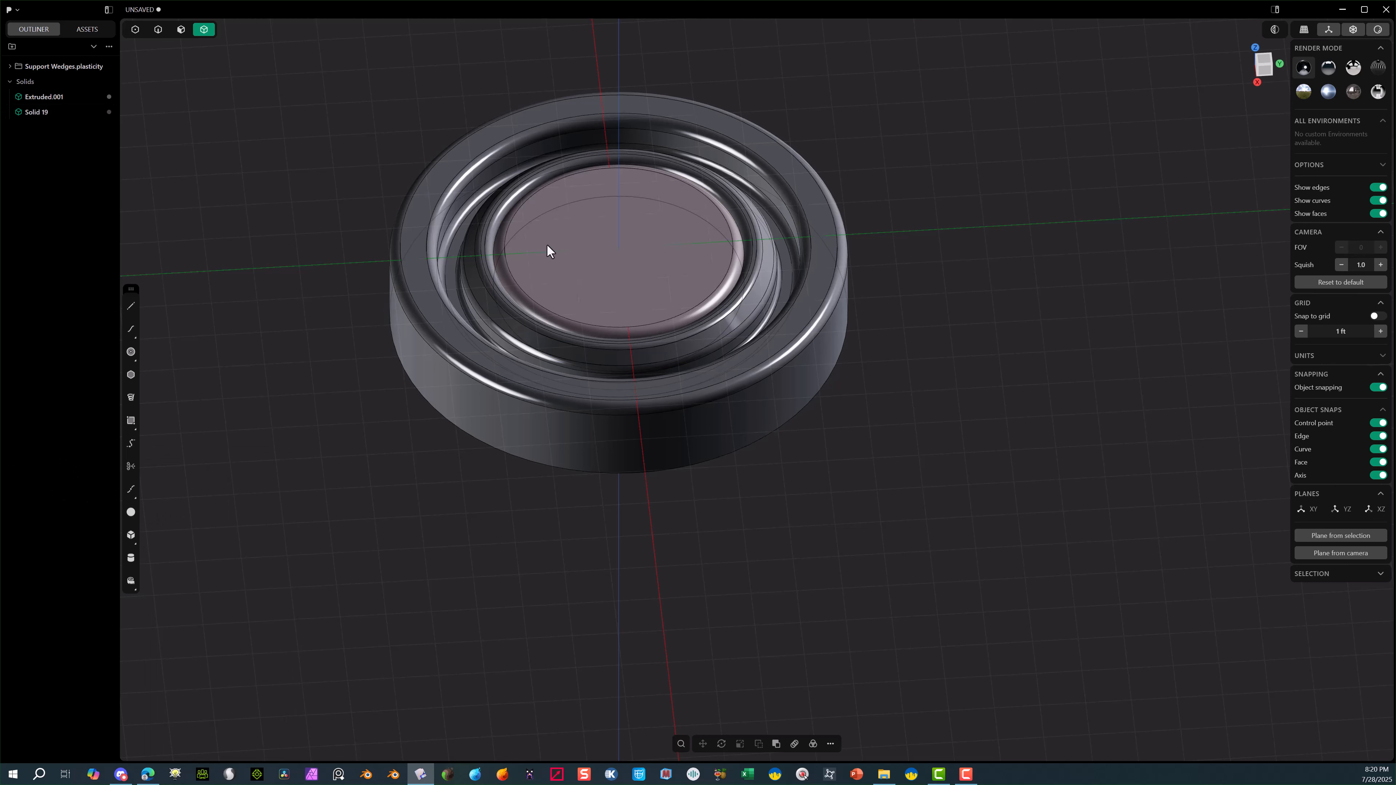
Set the core material's roughness to 0.09 and hide the edges of the models in the viewport.
left_click(480, 254)
key("m")
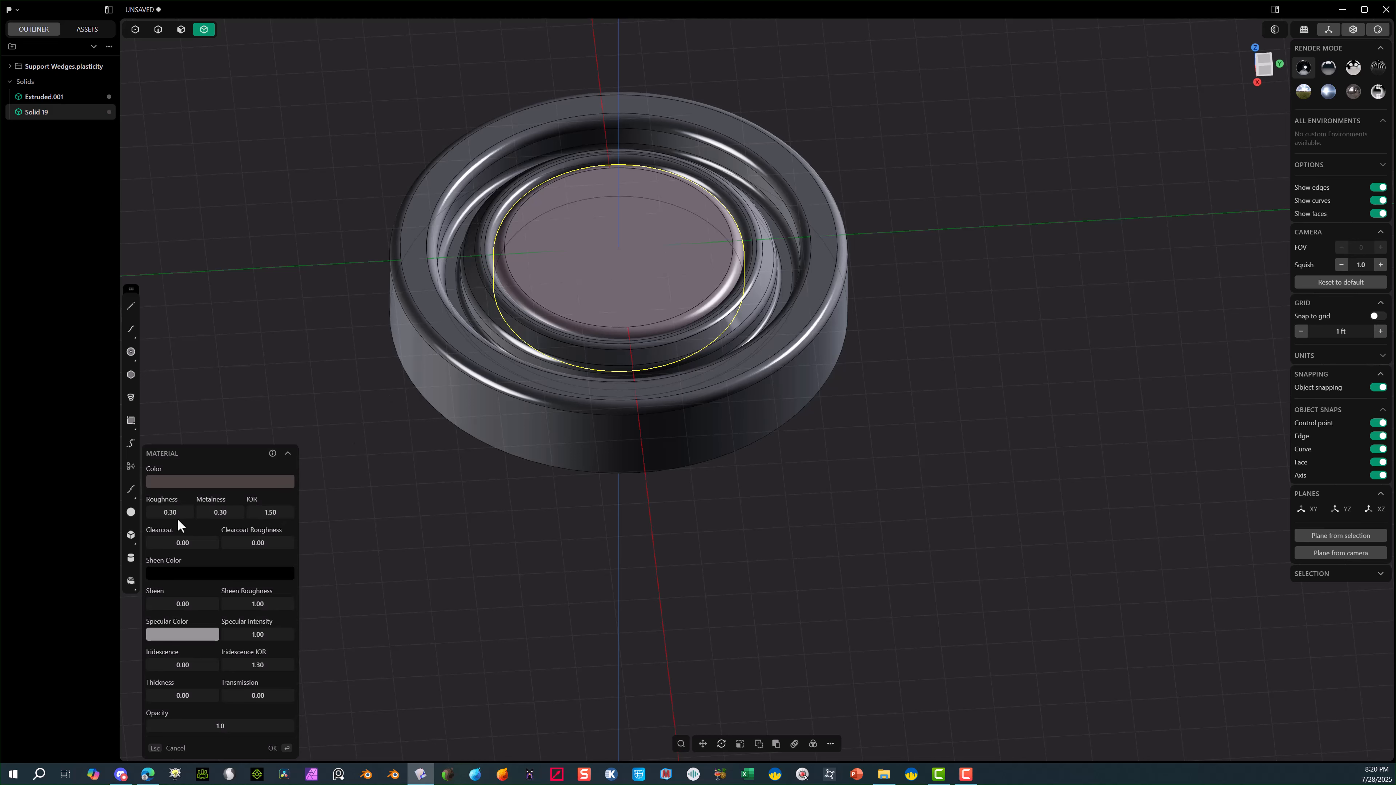
left_click_drag(175, 515, 162, 515)
left_click(1379, 191)
middle_click_drag(1022, 225, 707, 319)
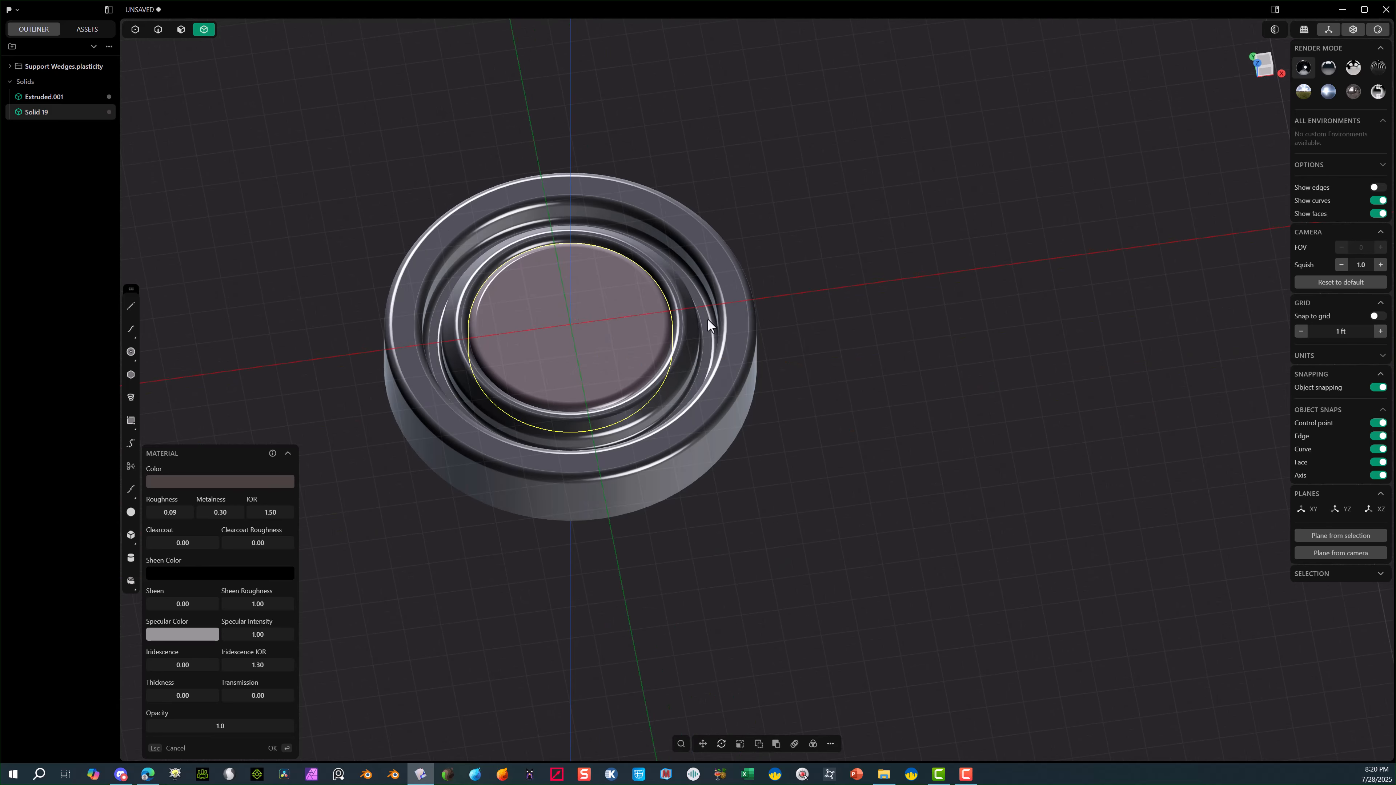
scroll(731, 330, "down", 8)
middle_click_drag(872, 272, 808, 276)
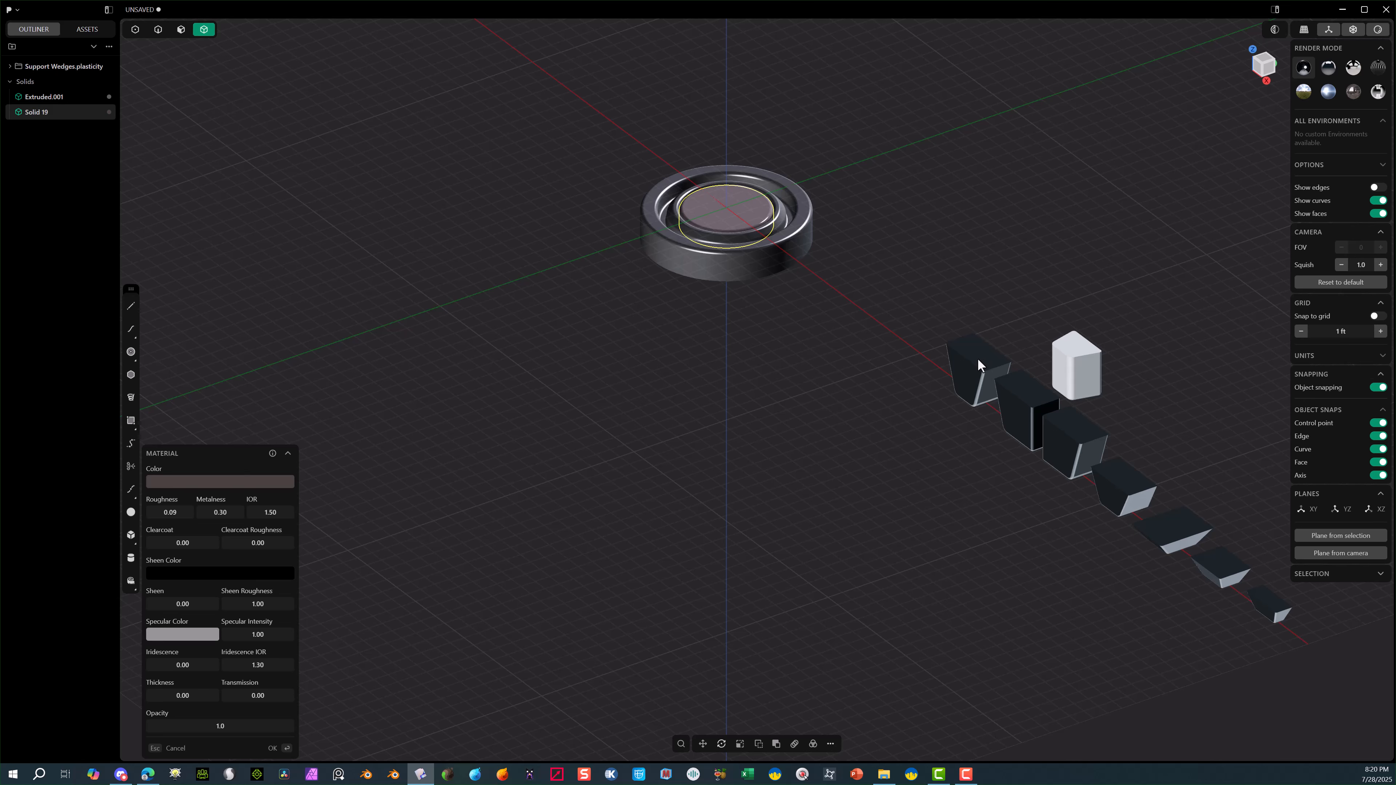
left_click(273, 748)
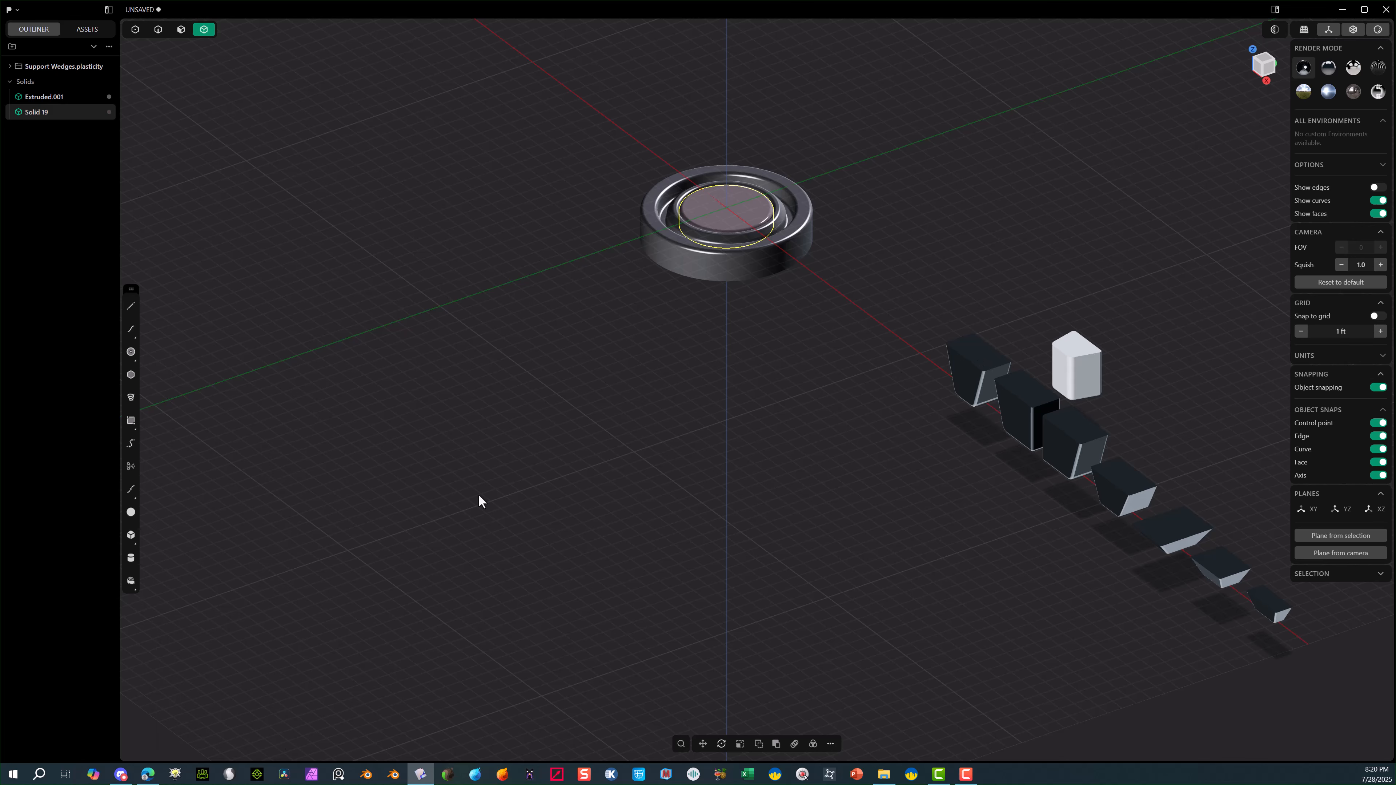
Select the imported support wedge nearest the disc and, in top view, move it along X onto the disc's rim.
scroll(995, 363, "up", 4)
left_click(989, 373)
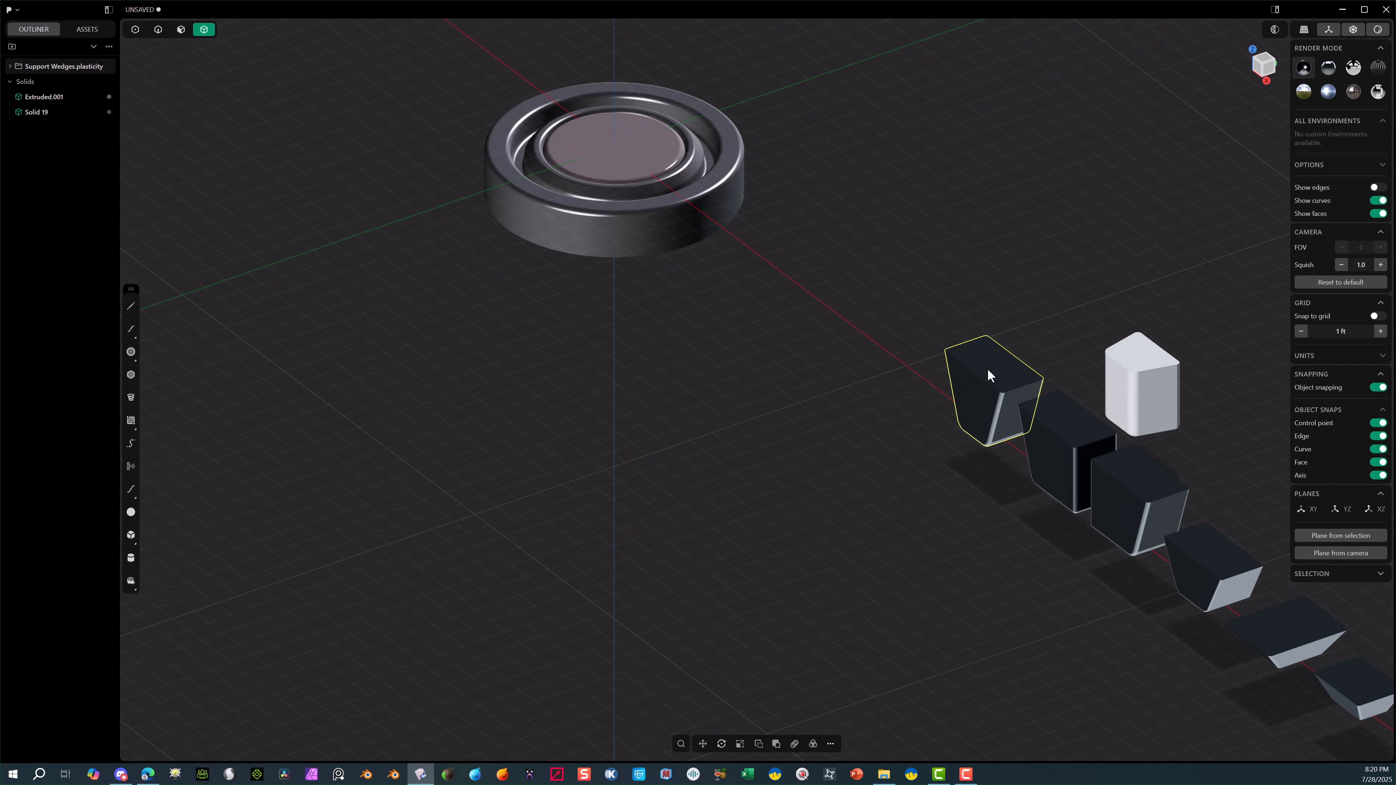
middle_click_drag(896, 374, 722, 357)
scroll(755, 309, "up", 1)
scroll(761, 297, "down", 1)
scroll(767, 280, "down", 2)
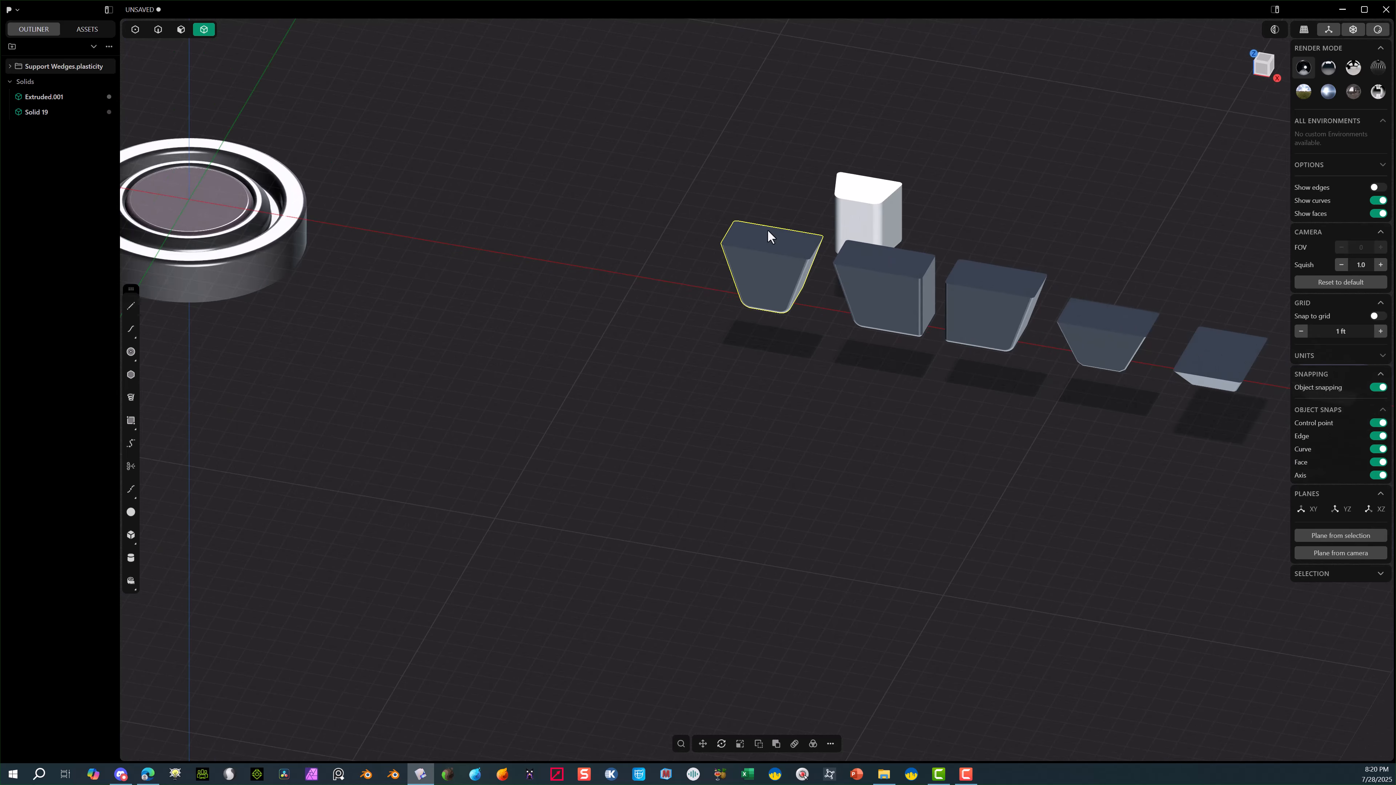
middle_click_drag(768, 236, 786, 267)
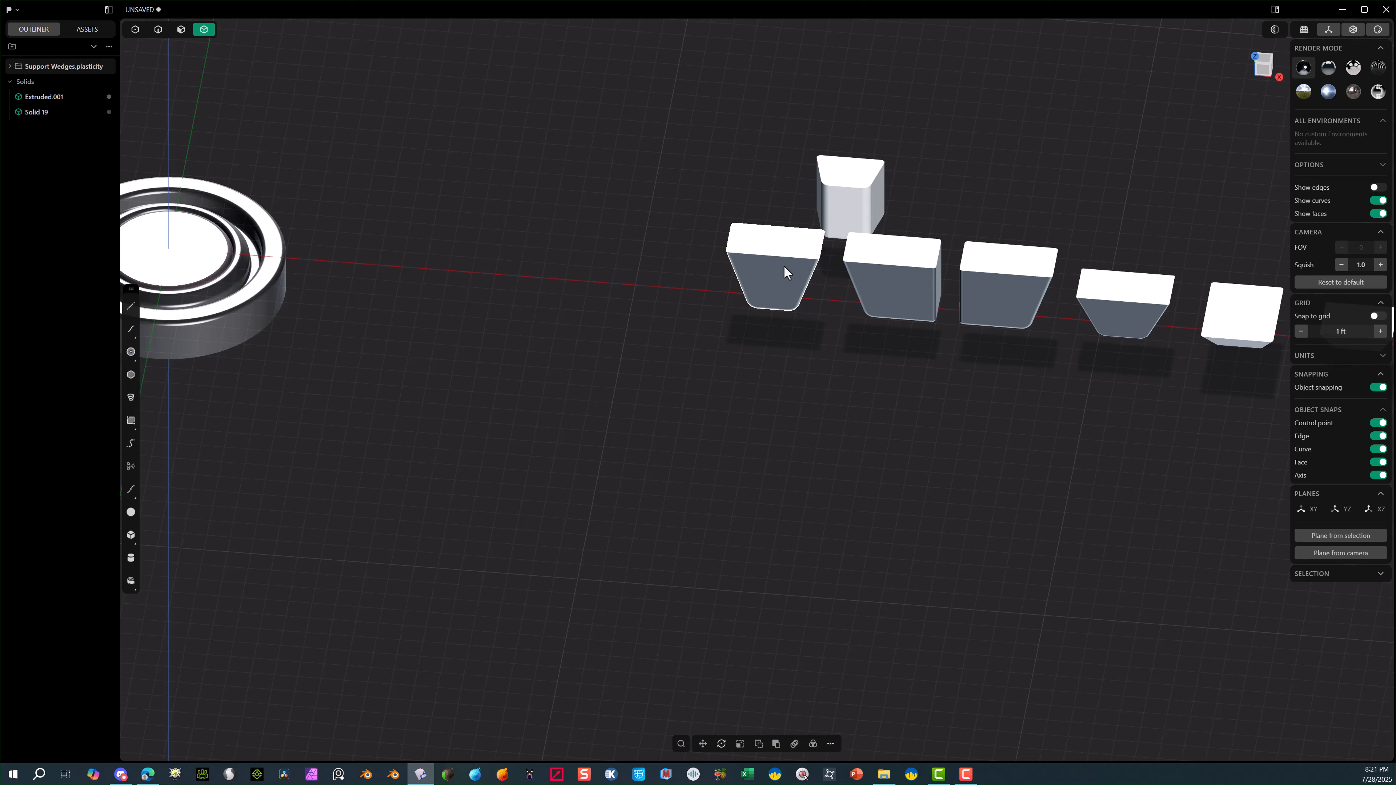
left_click(803, 262)
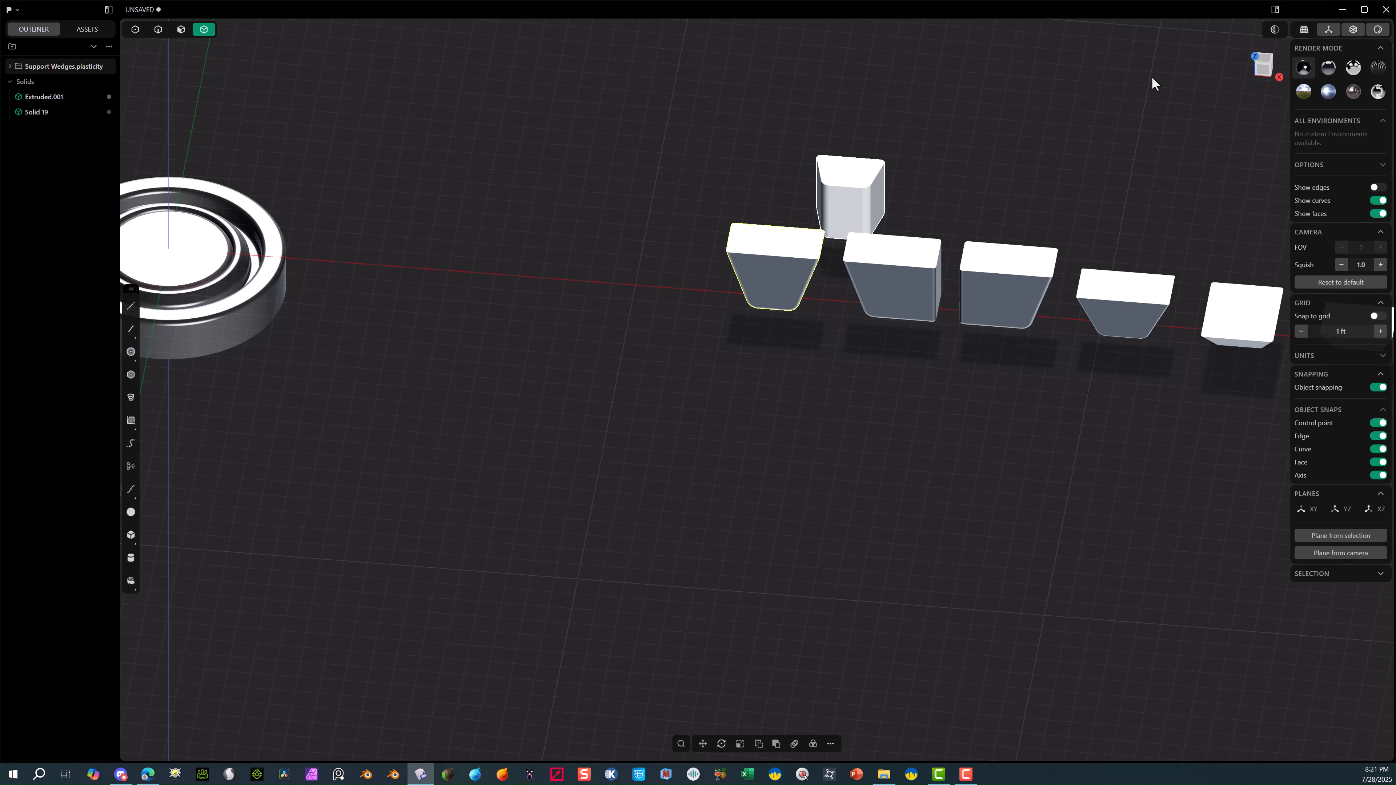
left_click(1263, 63)
key("g")
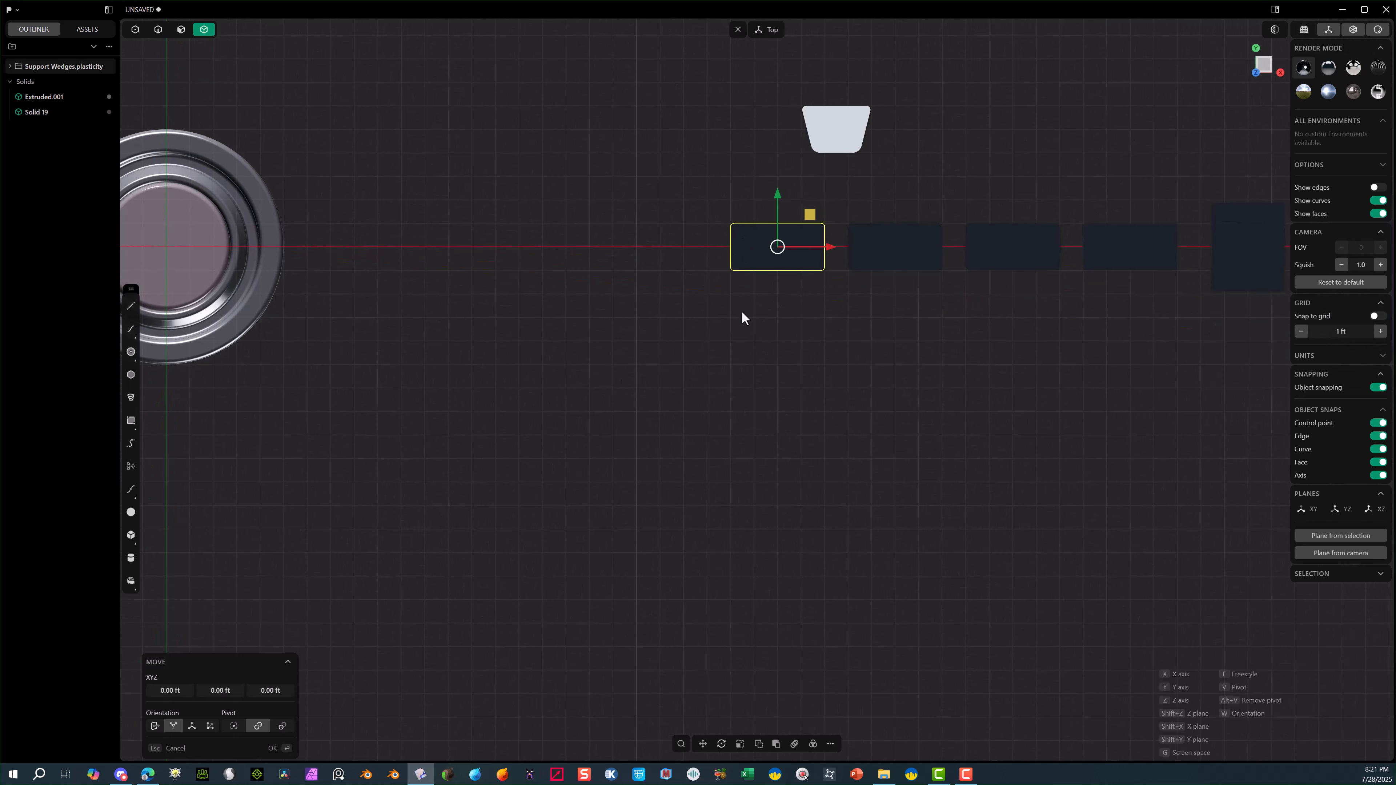
left_click_drag(807, 244, 315, 267)
scroll(186, 283, "up", 5)
Lower the wedge slightly along Z and scale it uniformly to about 0.25 of its size.
middle_click_drag(283, 347, 279, 21)
left_click_drag(328, 57, 333, 76)
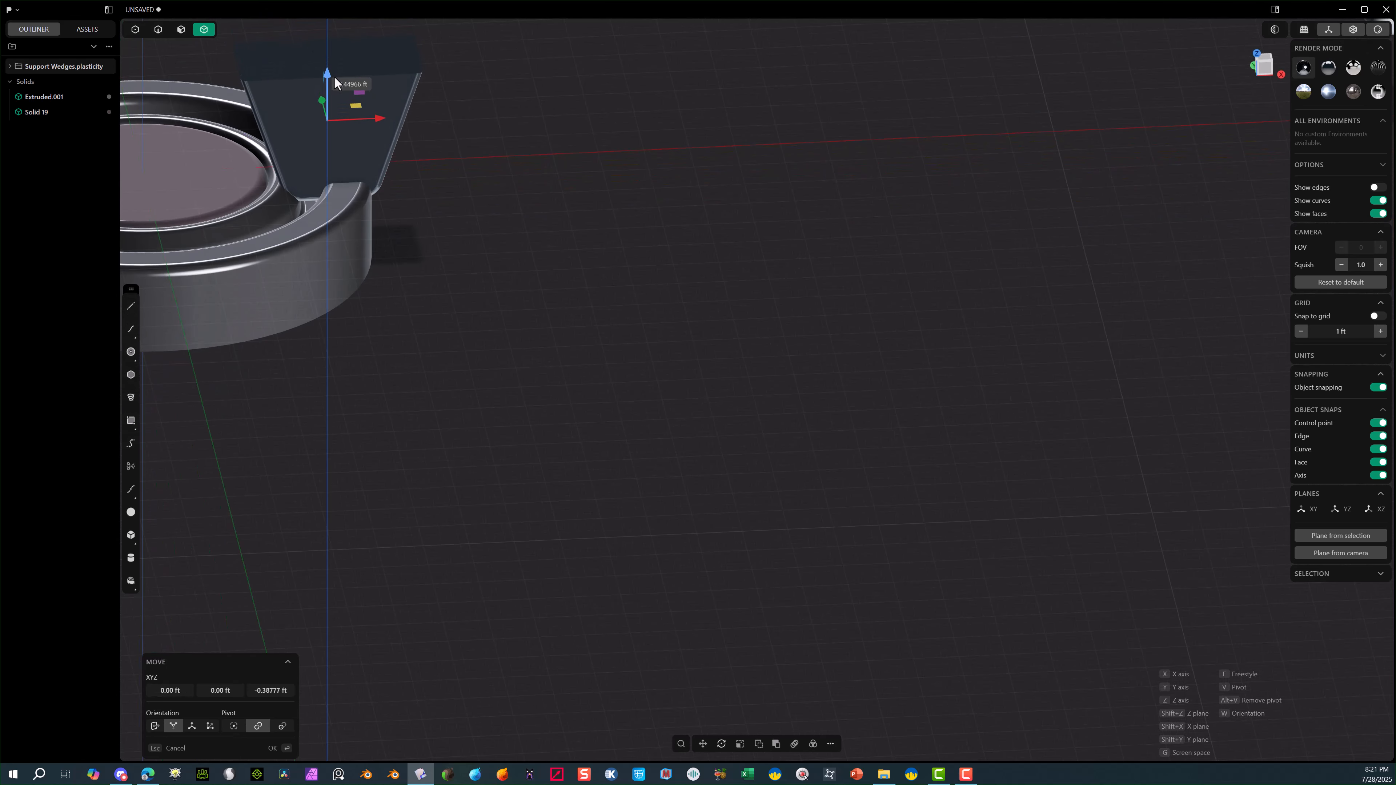
key("s")
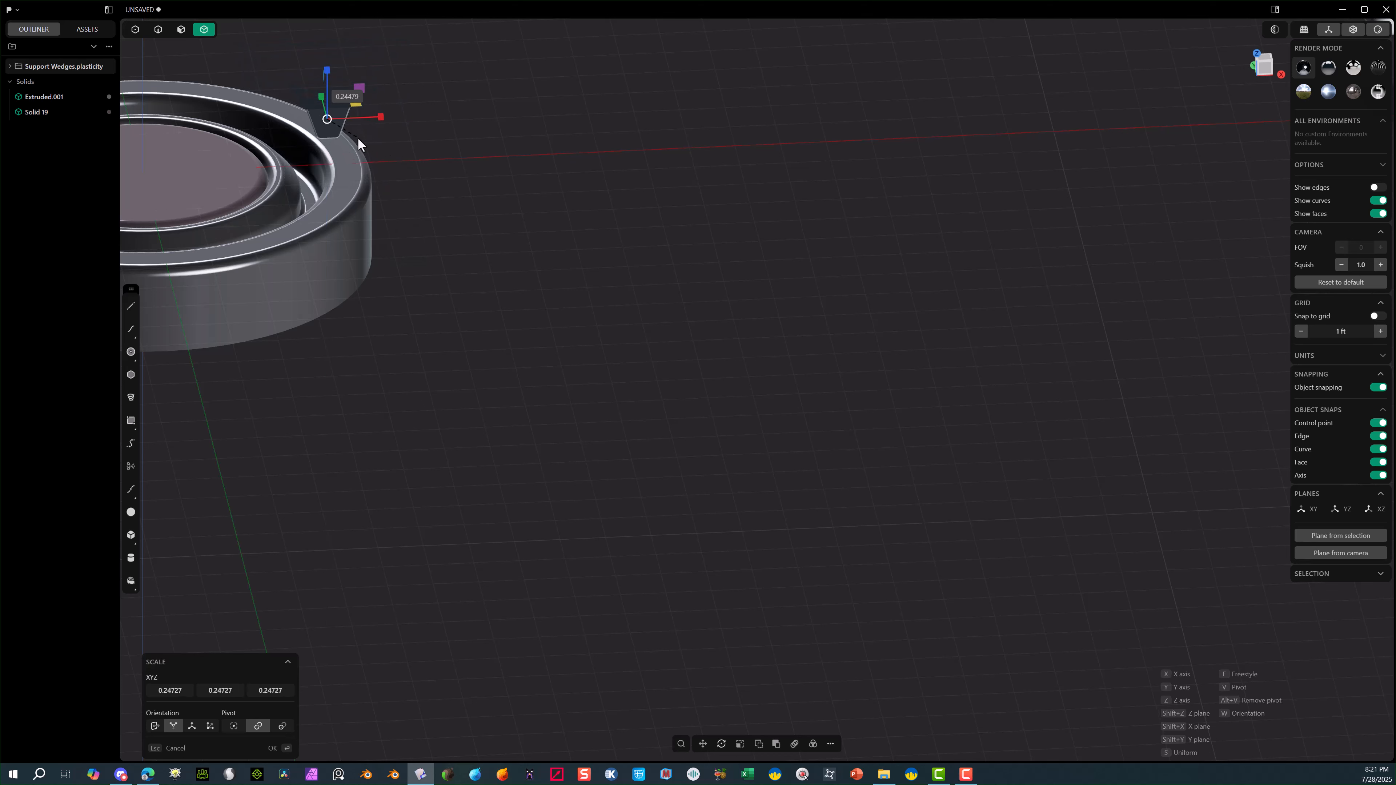
left_click(356, 142)
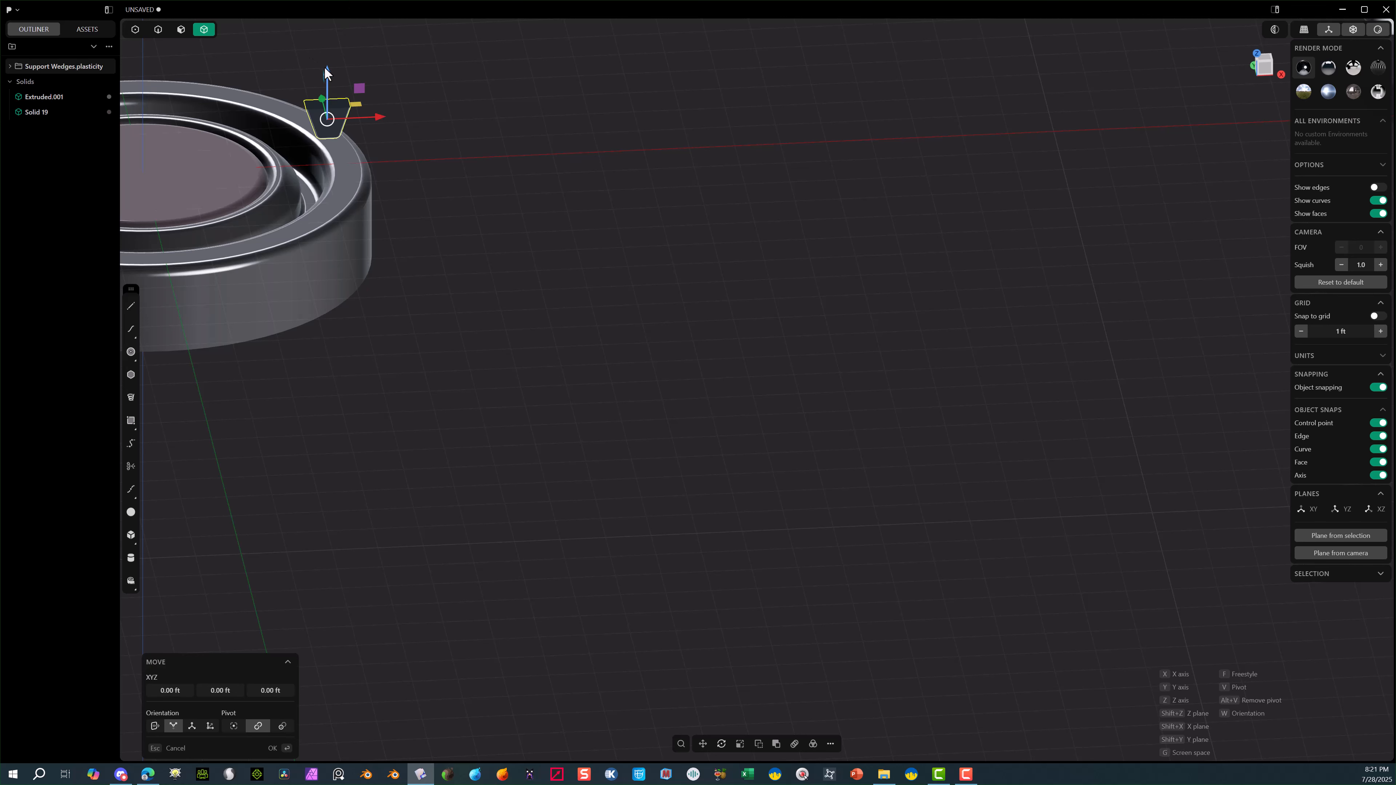
Lower the scaled wedge about 0.91 ft, then shift it outward along X about 0.44 ft onto the rim's upper face.
left_click_drag(327, 70, 329, 114)
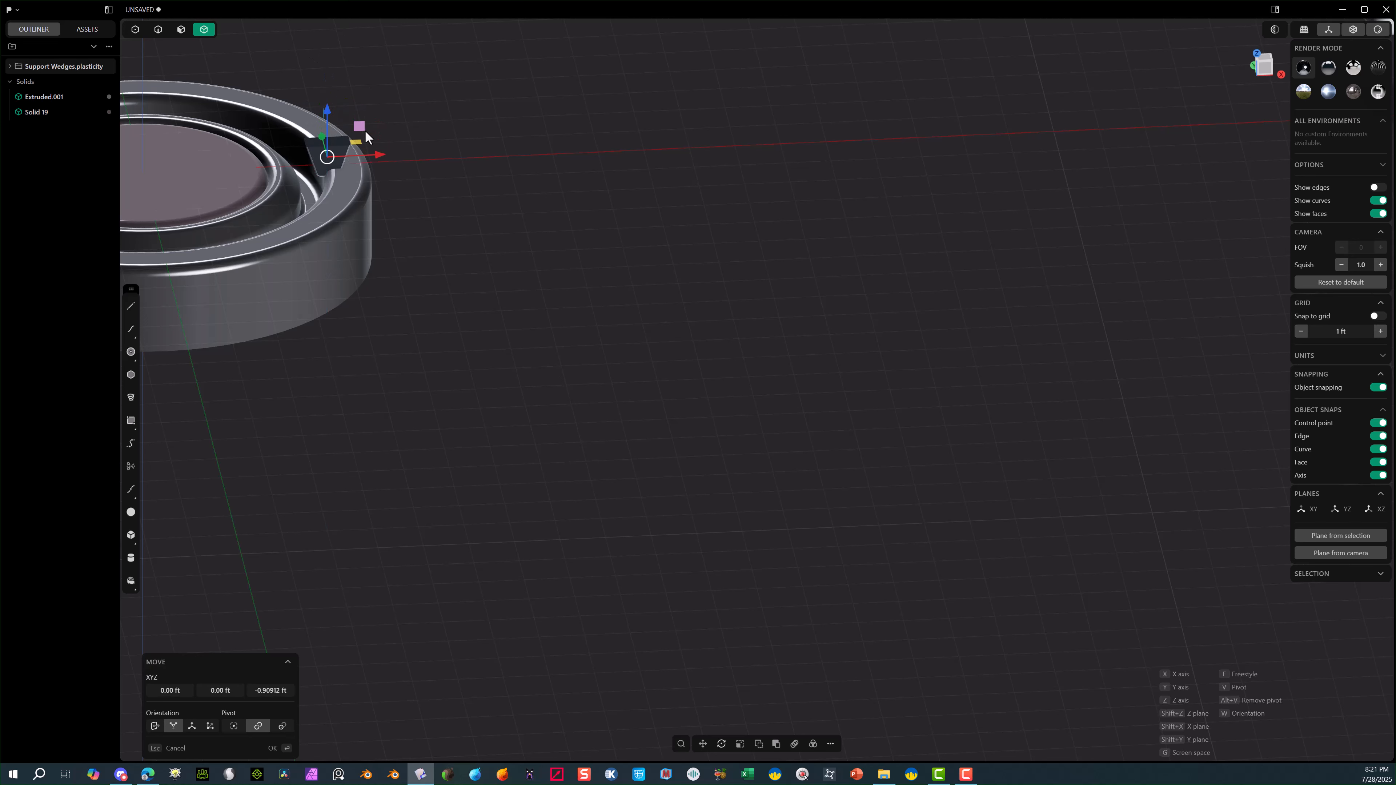
left_click_drag(379, 161, 398, 158)
scroll(354, 137, "up", 2)
scroll(356, 135, "up", 5)
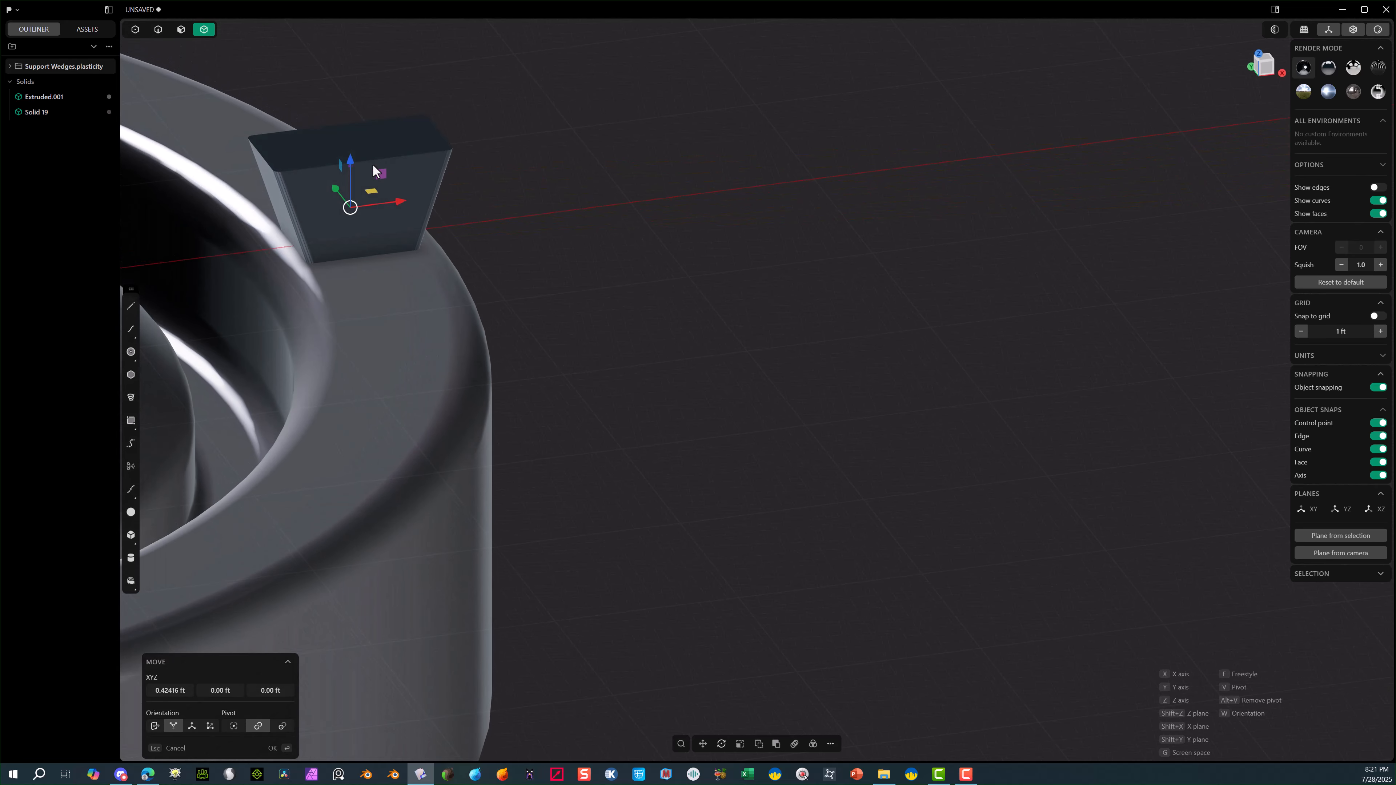
middle_click_drag(363, 181, 308, 175)
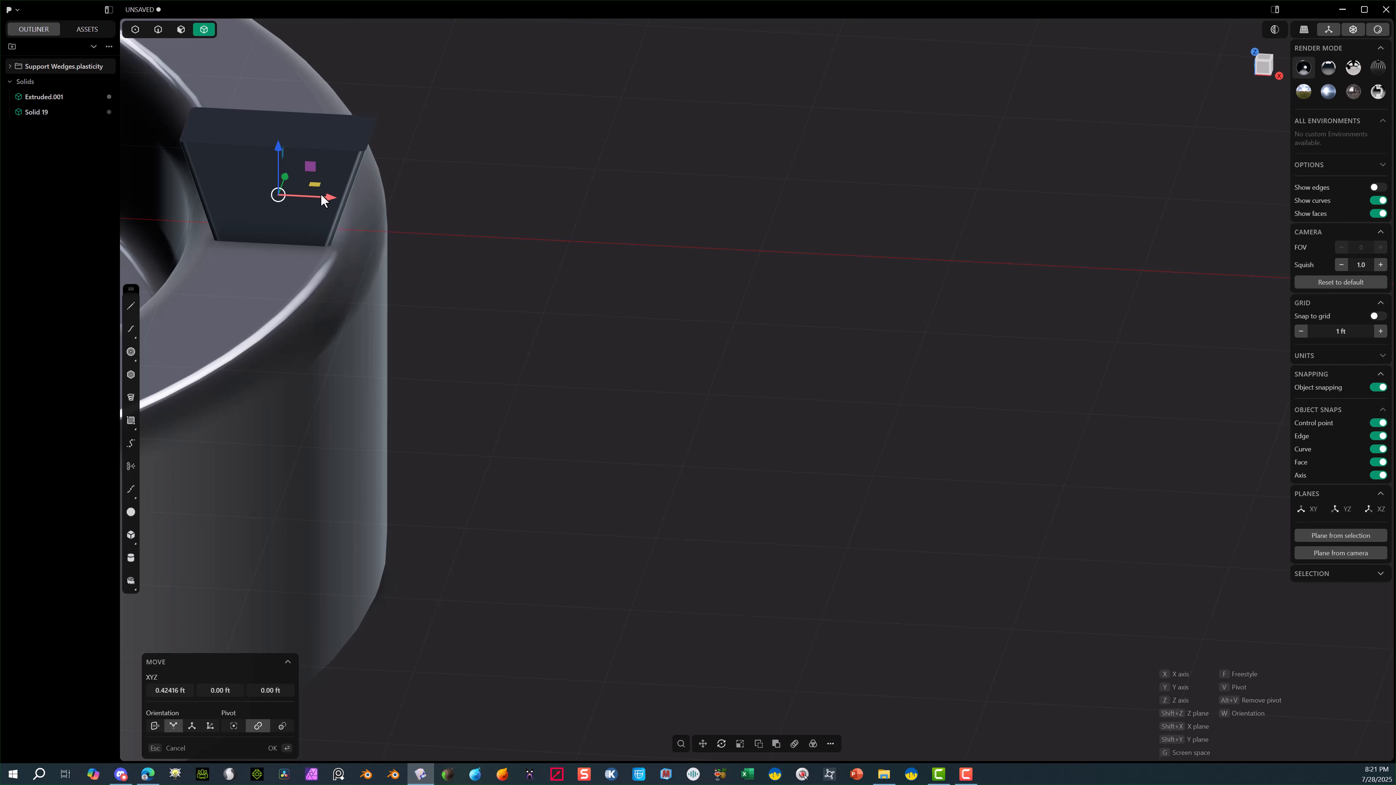
left_click_drag(326, 196, 332, 197)
middle_click_drag(352, 194, 372, 273)
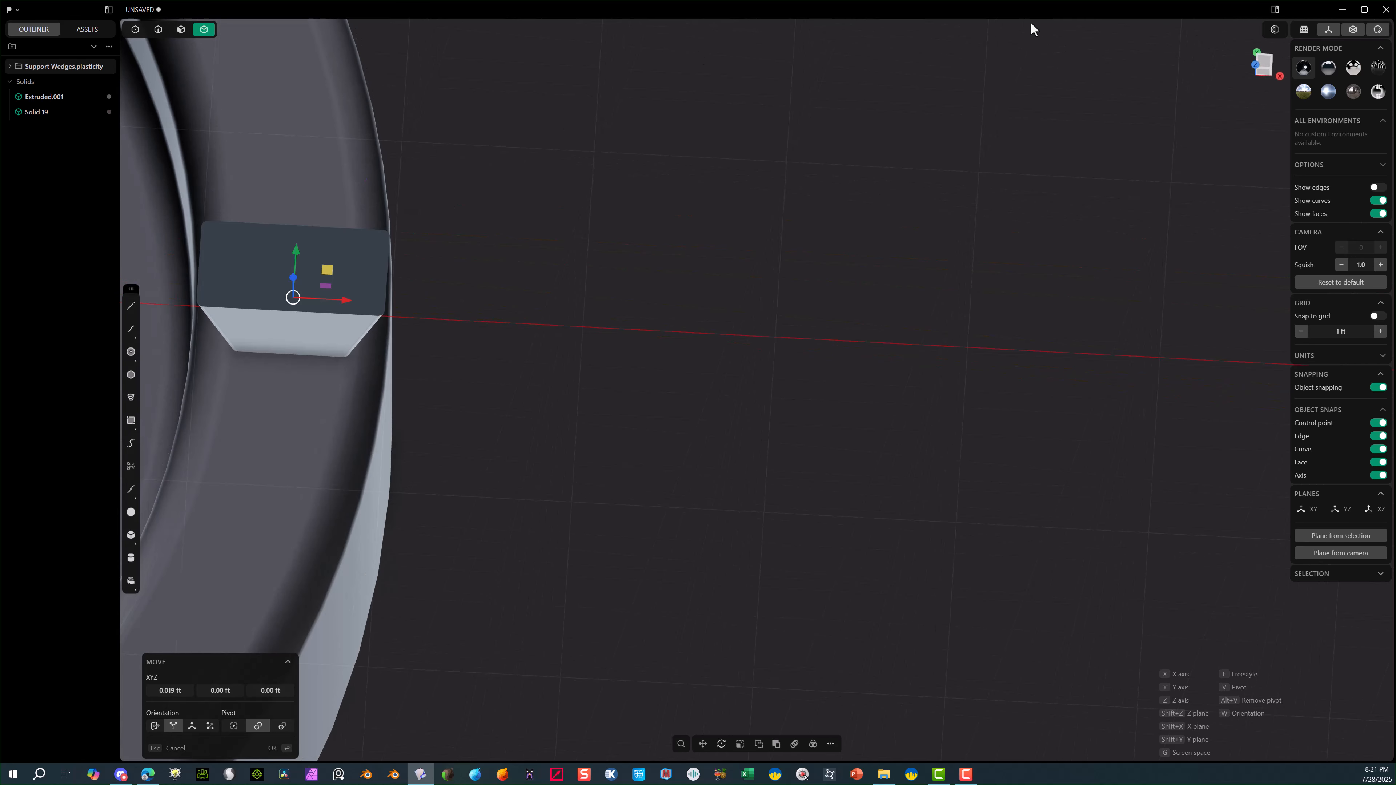
Rotate the wedge 90 degrees about the vertical axis in top view so its long side follows the rim.
left_click(1258, 69)
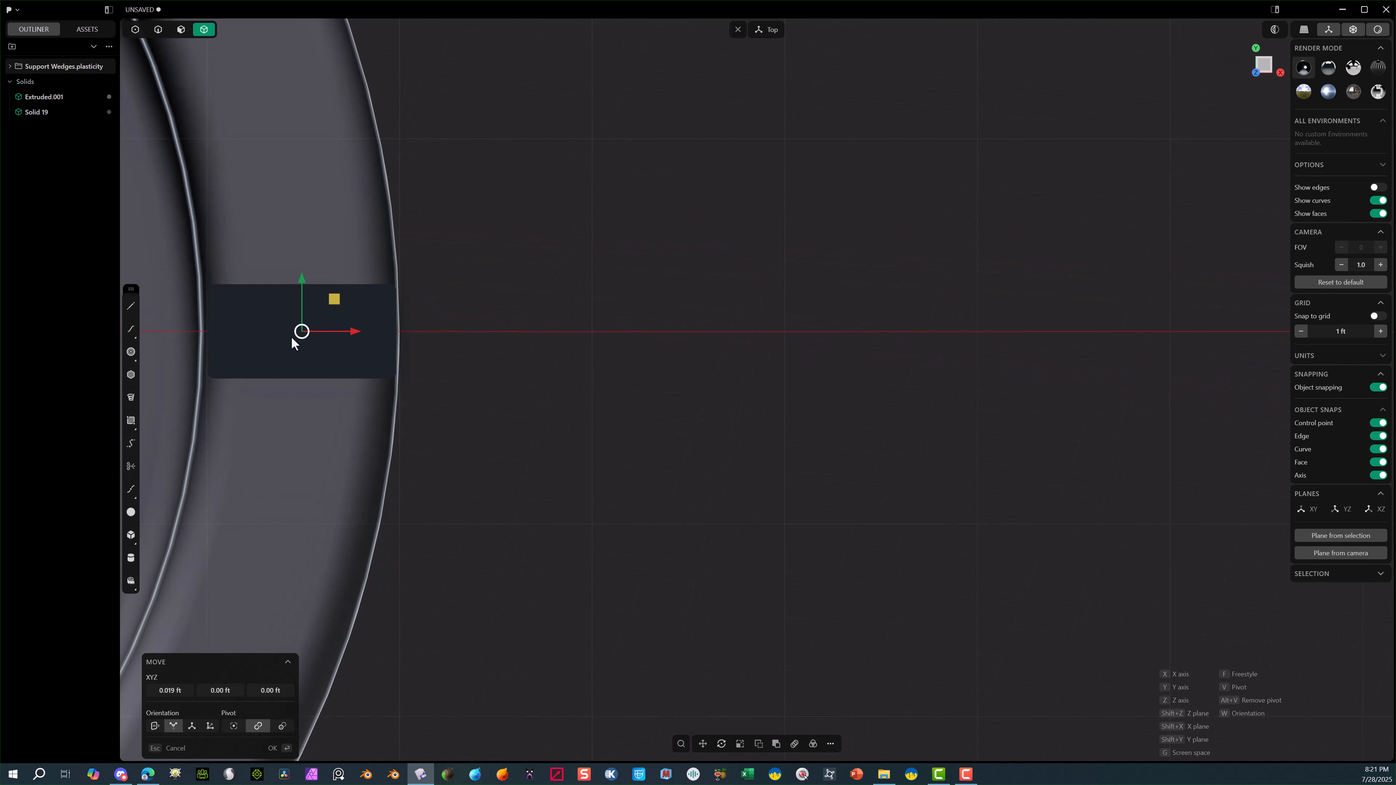
key("r")
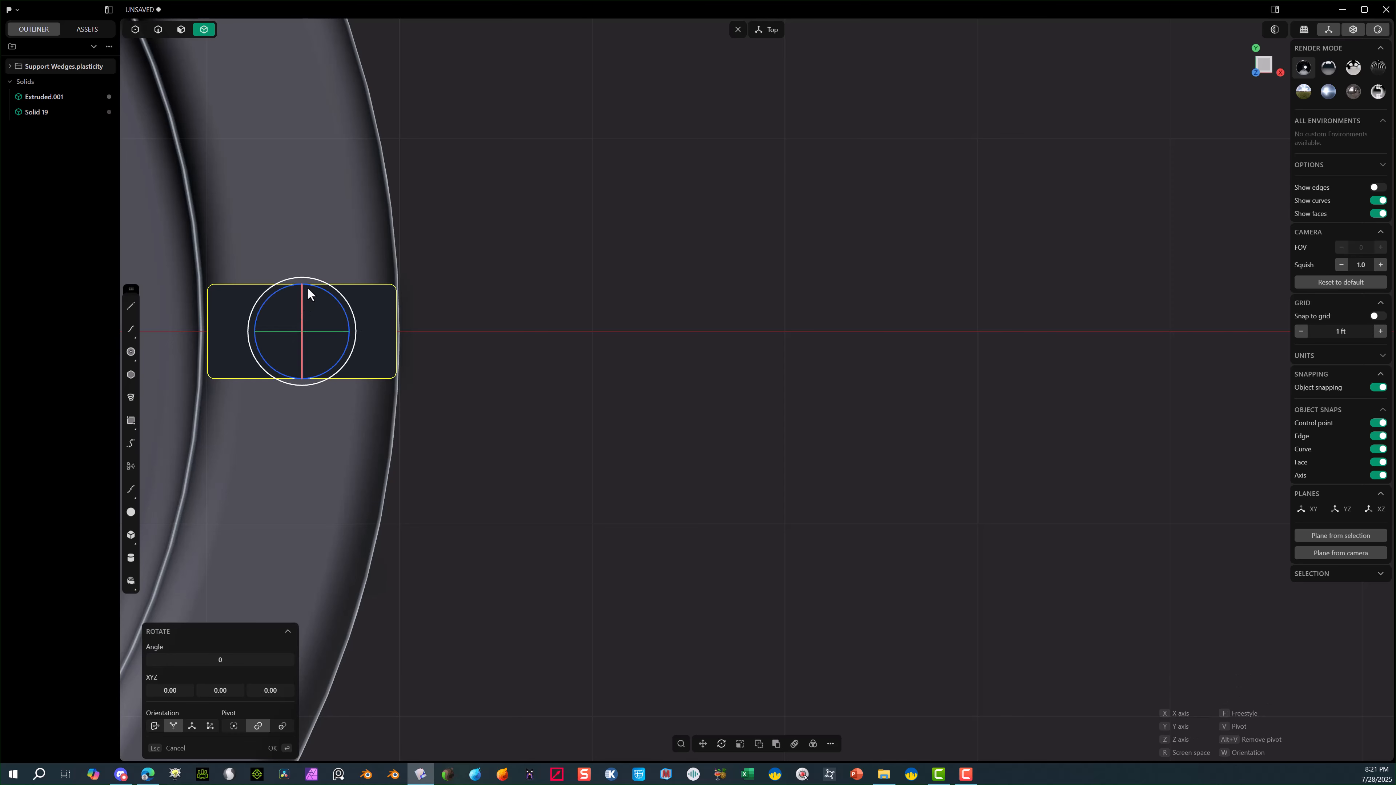
left_click_drag(307, 287, 328, 335)
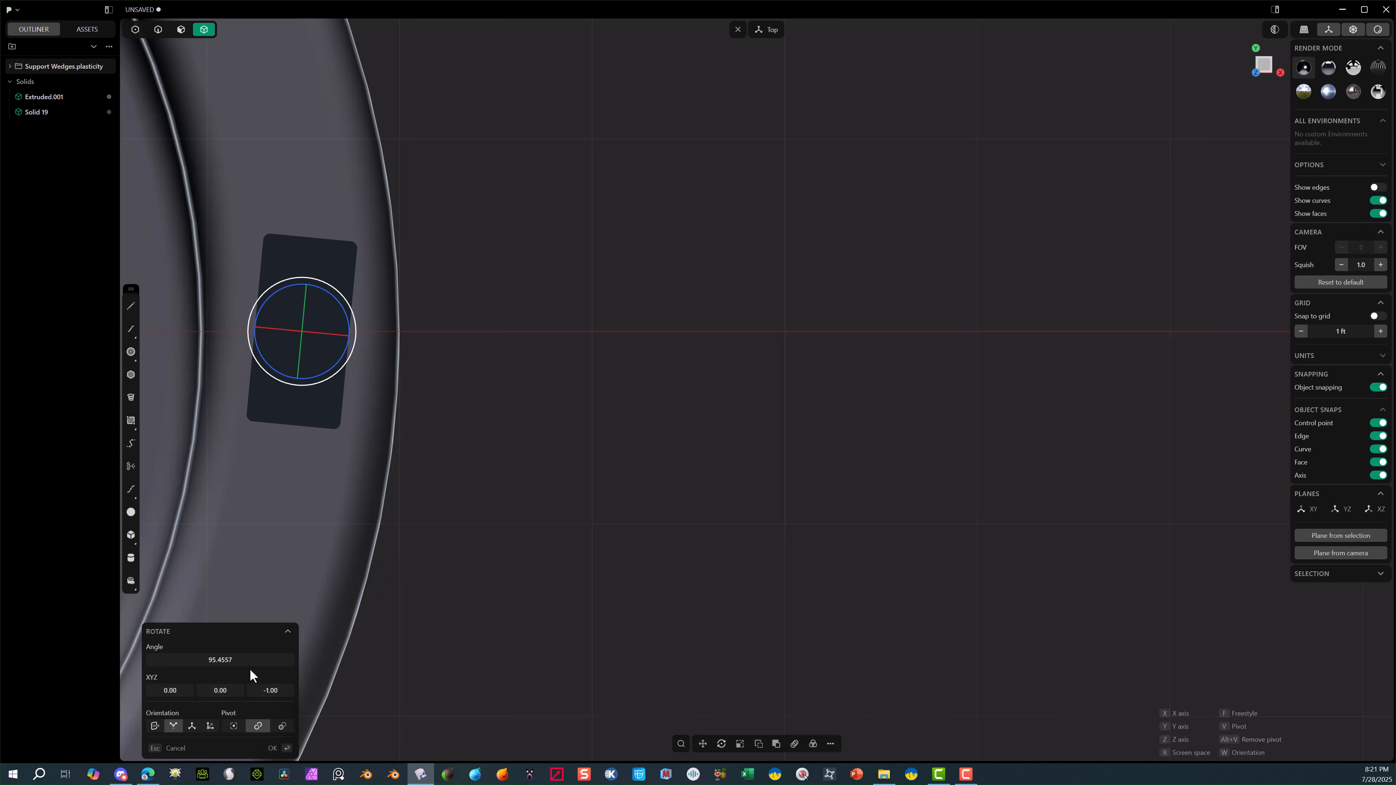
left_click(248, 662)
type("90")
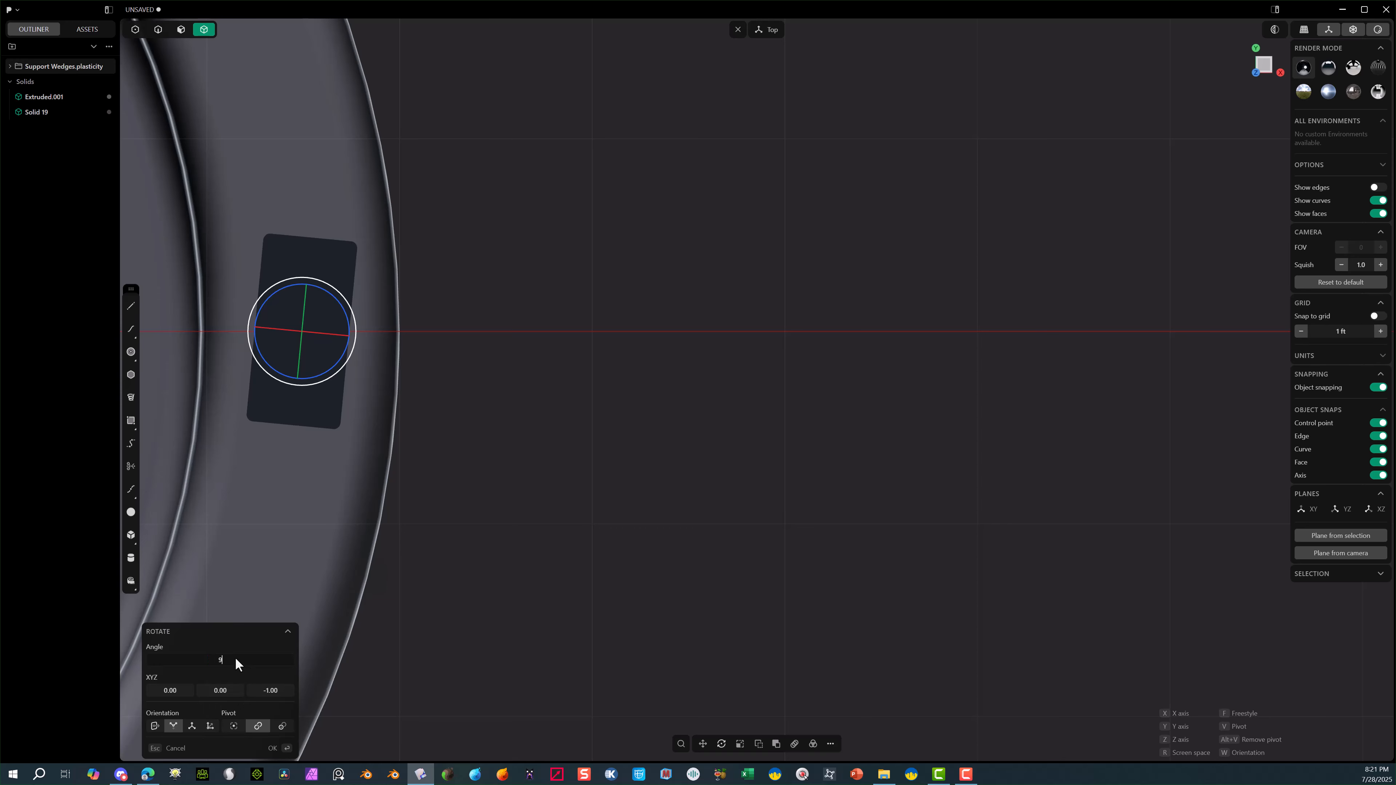
key("Return")
left_click(268, 748)
scroll(343, 554, "down", 8)
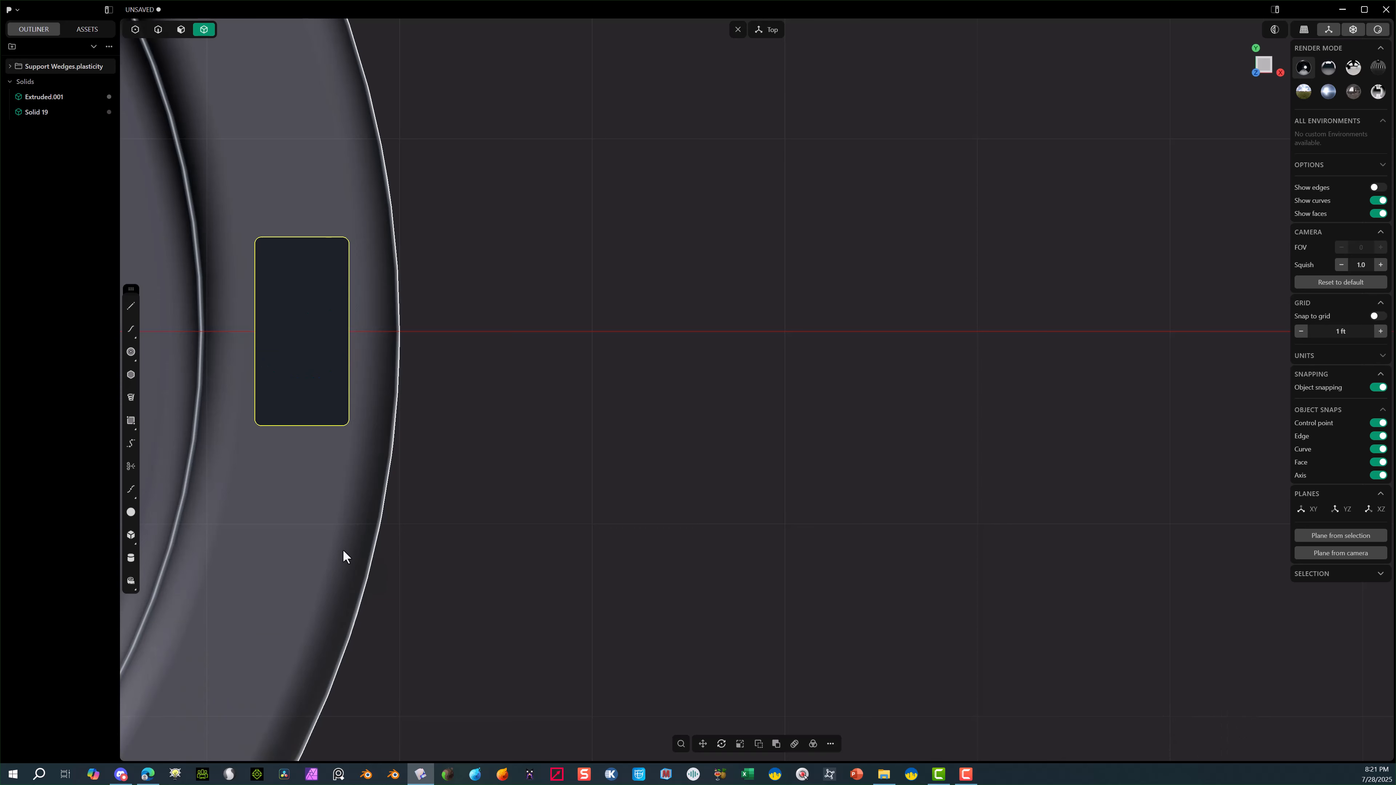
Move the wedge about 0.28 ft inward along X so it overlaps the inner edge of the rim.
middle_click_drag(902, 371, 919, 224)
middle_click_drag(747, 289, 666, 364)
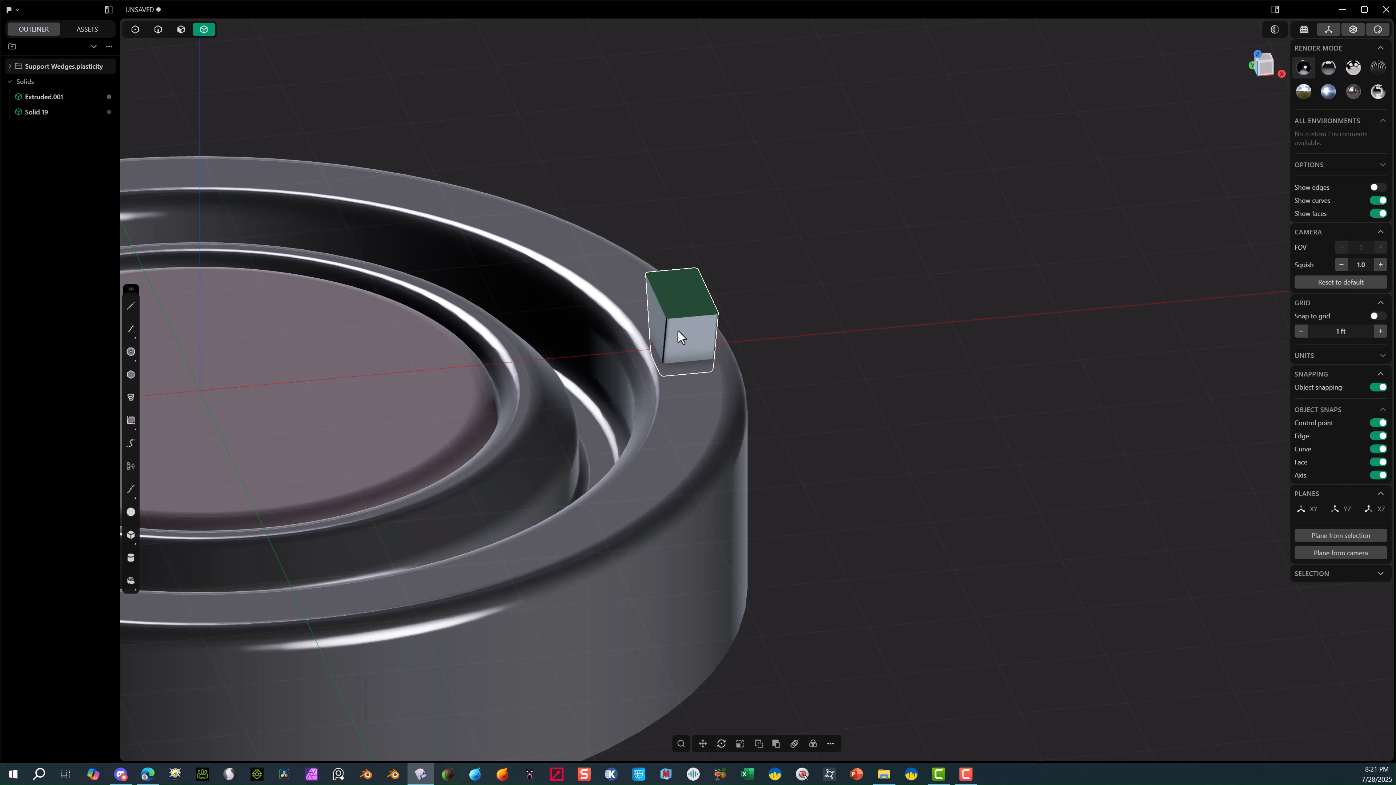
left_click(704, 356)
key("g")
left_click_drag(736, 326, 705, 340)
middle_click_drag(706, 341, 621, 451)
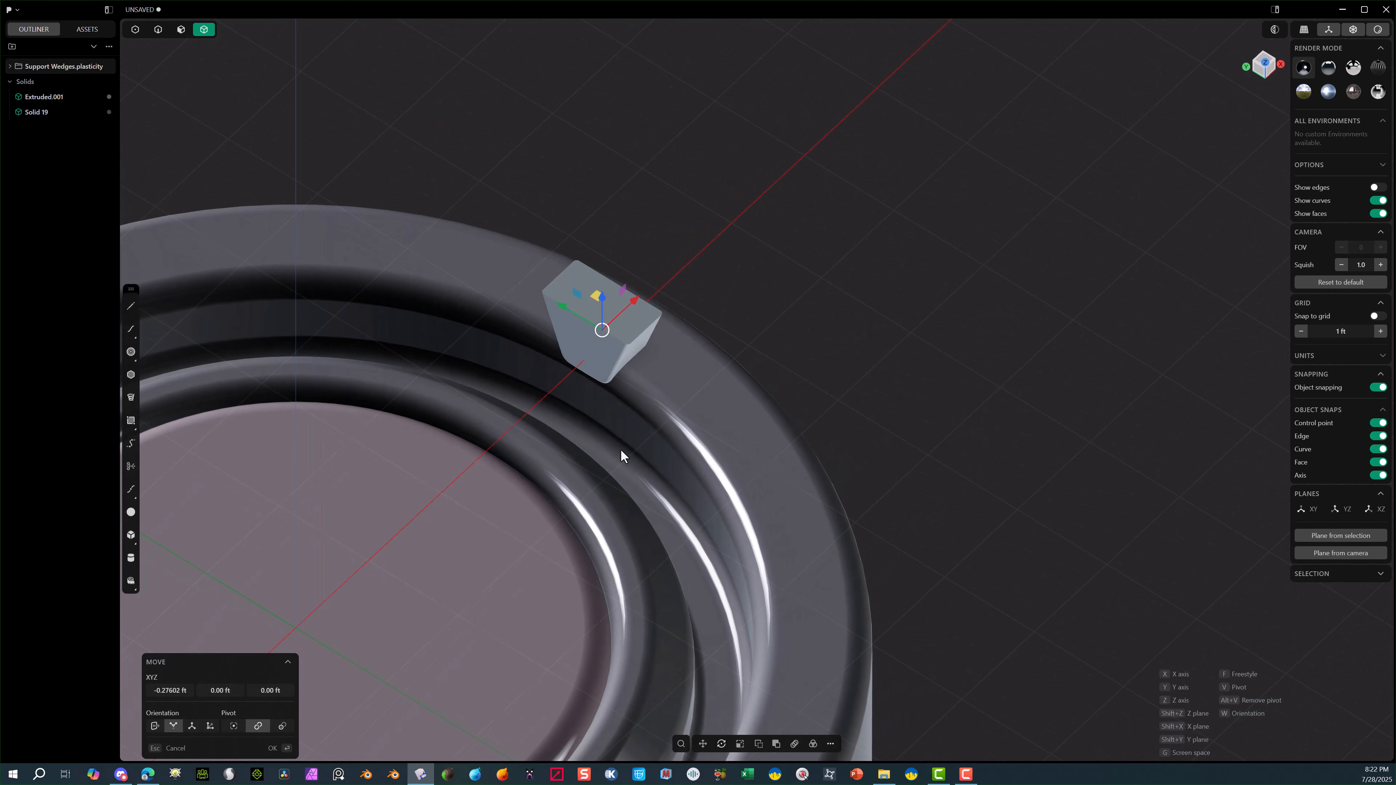
scroll(1063, 443, "down", 5)
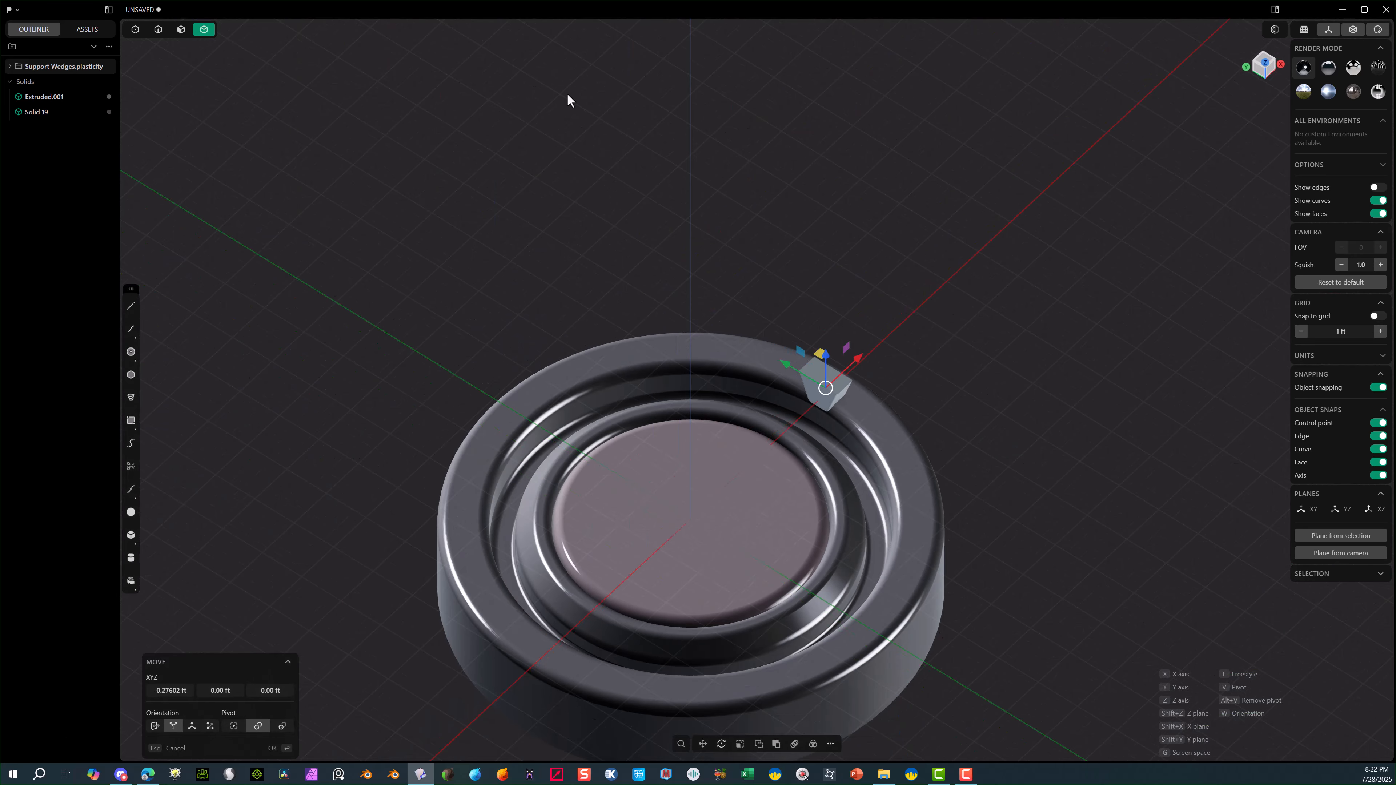
left_click(273, 747)
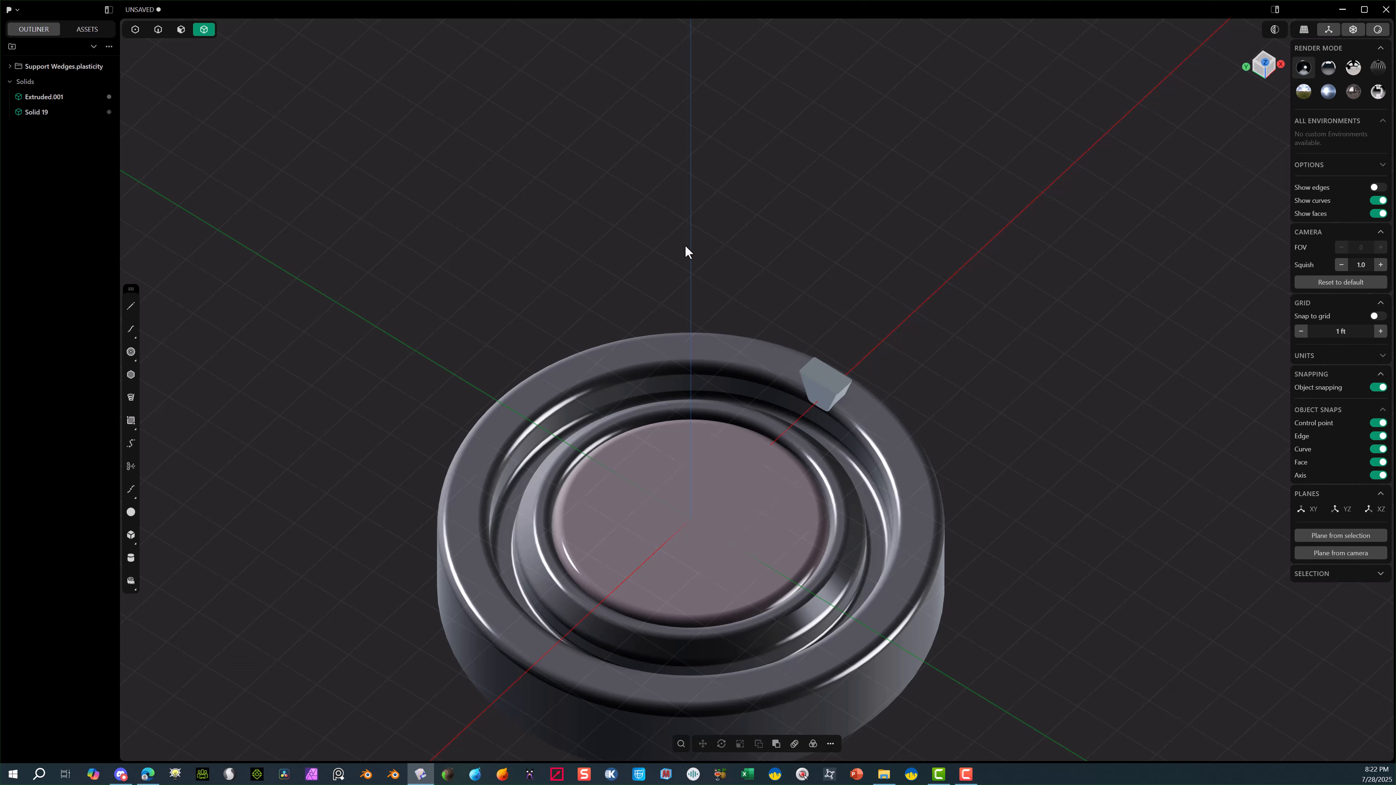
Create a 360-degree radial array of 20 wedges around the centre of the disc.
left_click(832, 392)
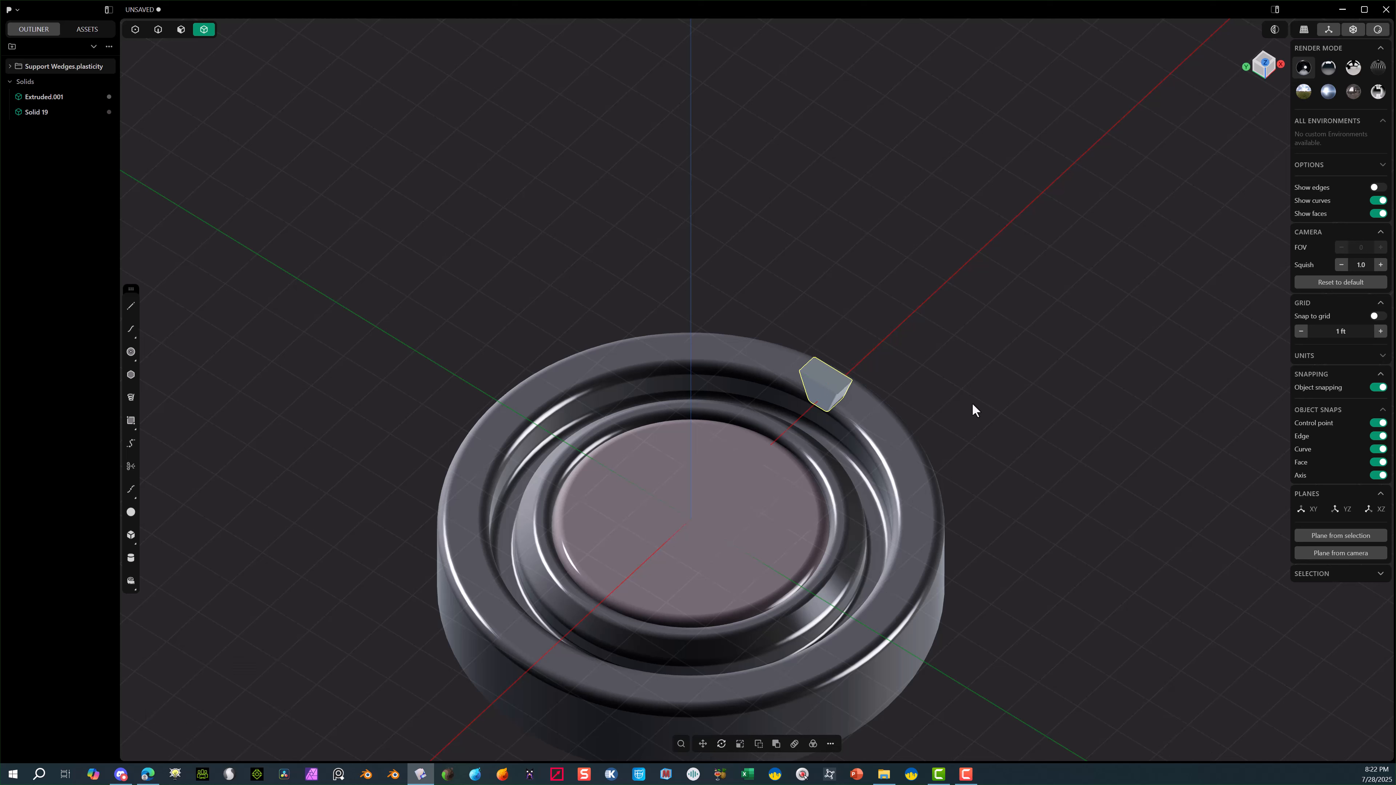
left_click(813, 744)
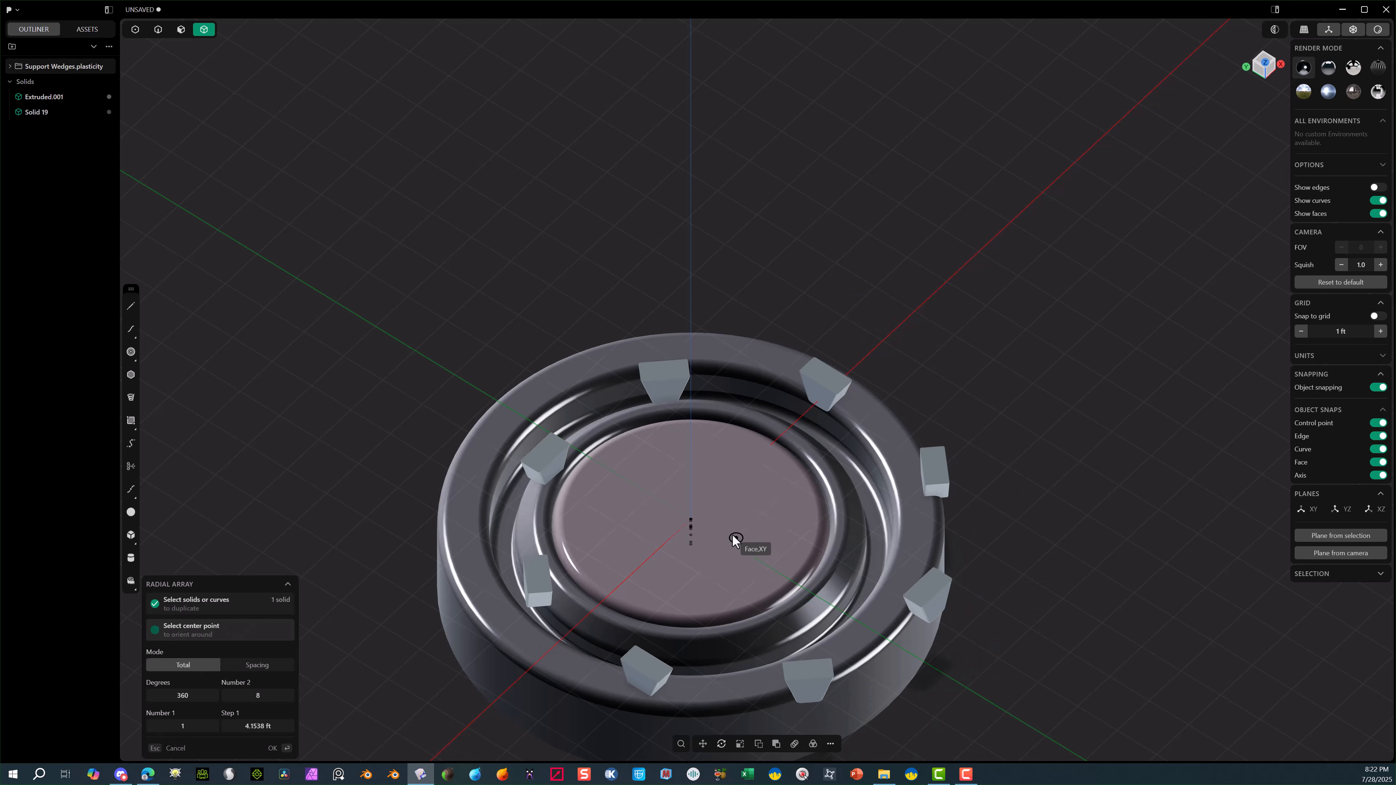
left_click(691, 519)
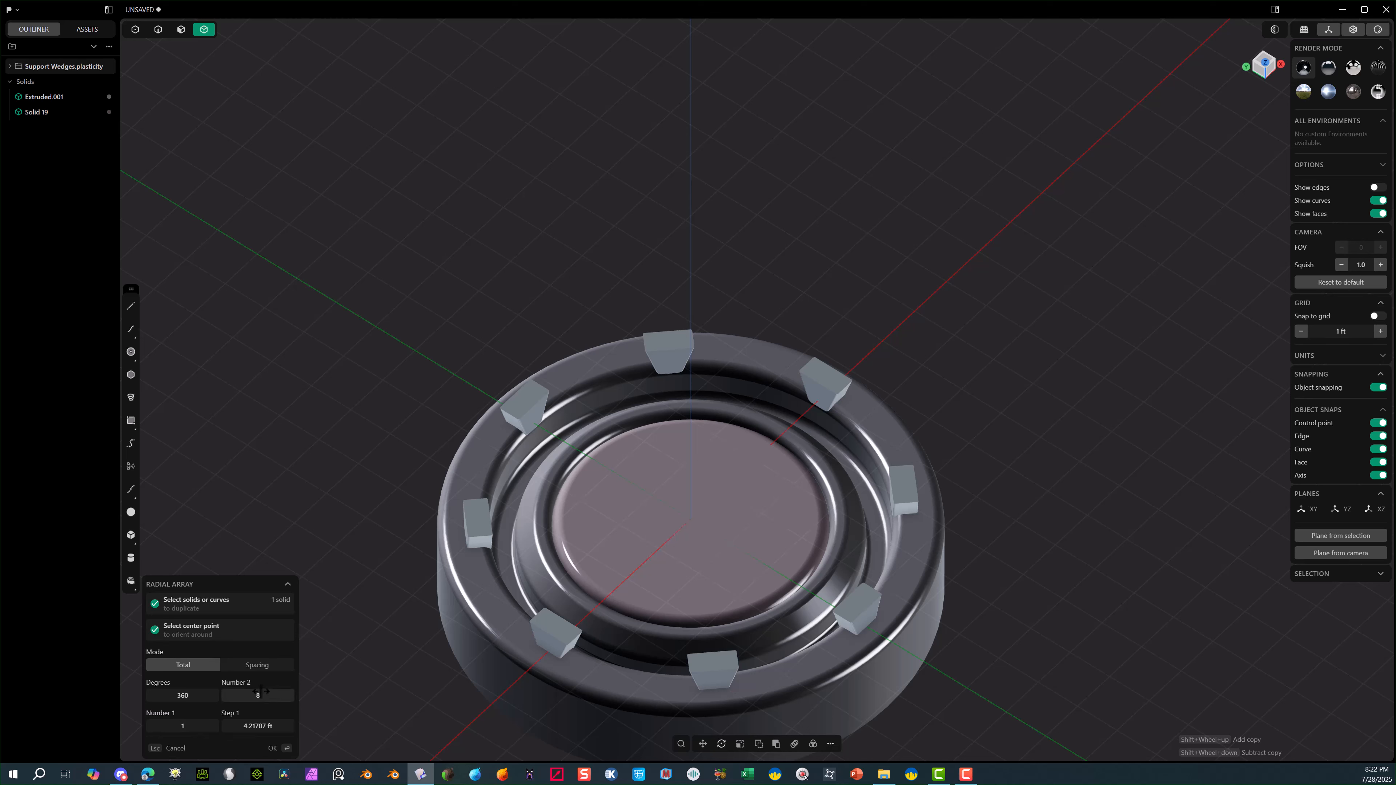
left_click_drag(261, 691, 326, 691)
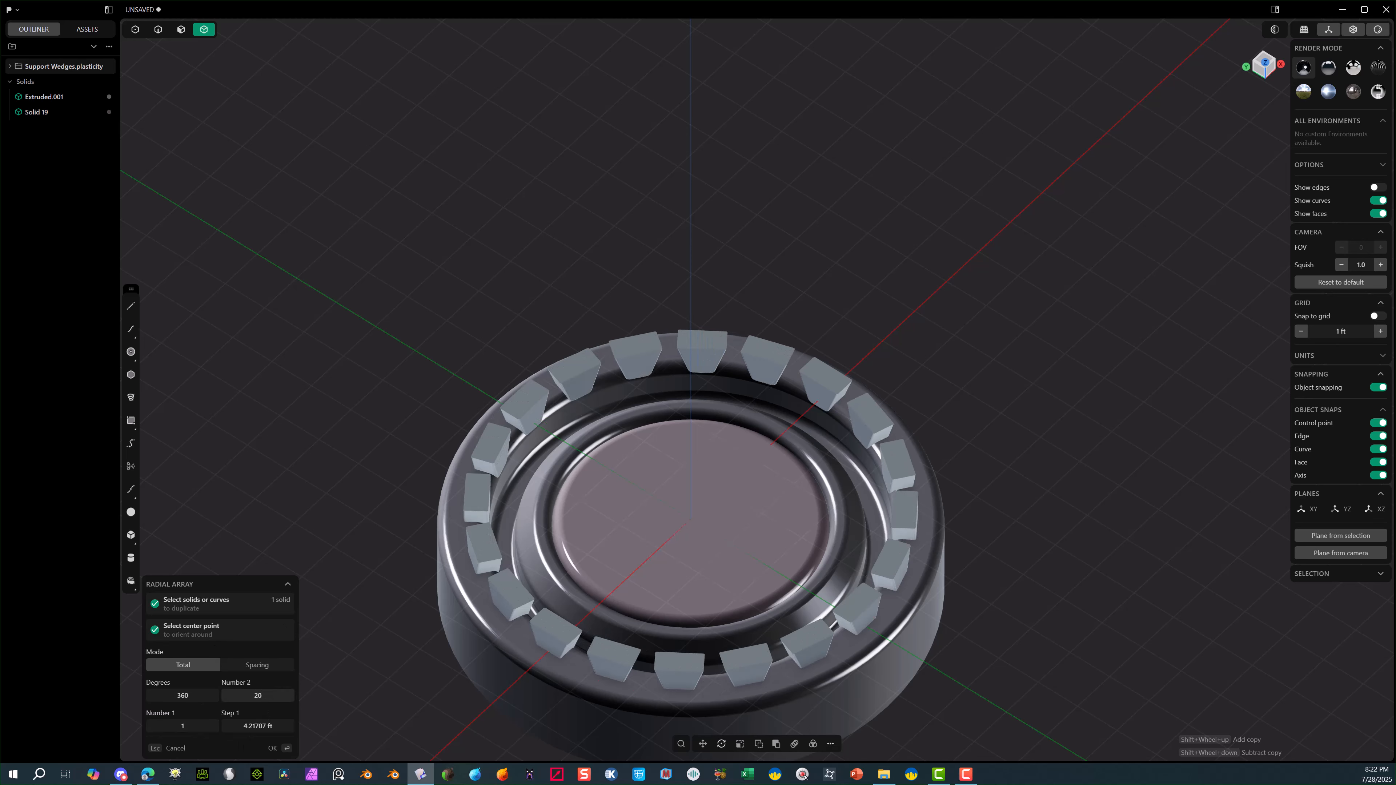
left_click(273, 748)
Subtract all the arrayed wedges from the outer disc with a Boolean difference, without keeping the tools.
middle_click_drag(253, 392, 384, 380)
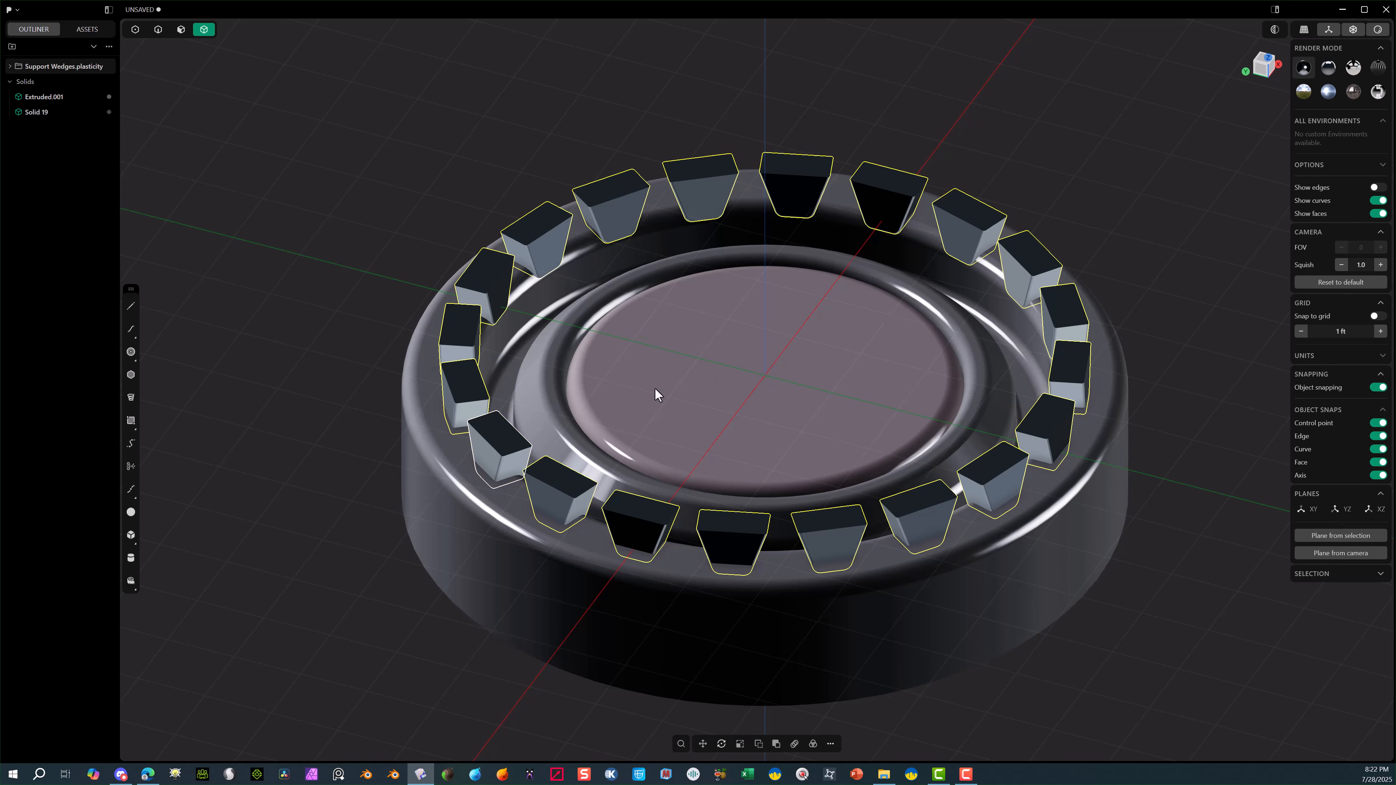
left_click(288, 378)
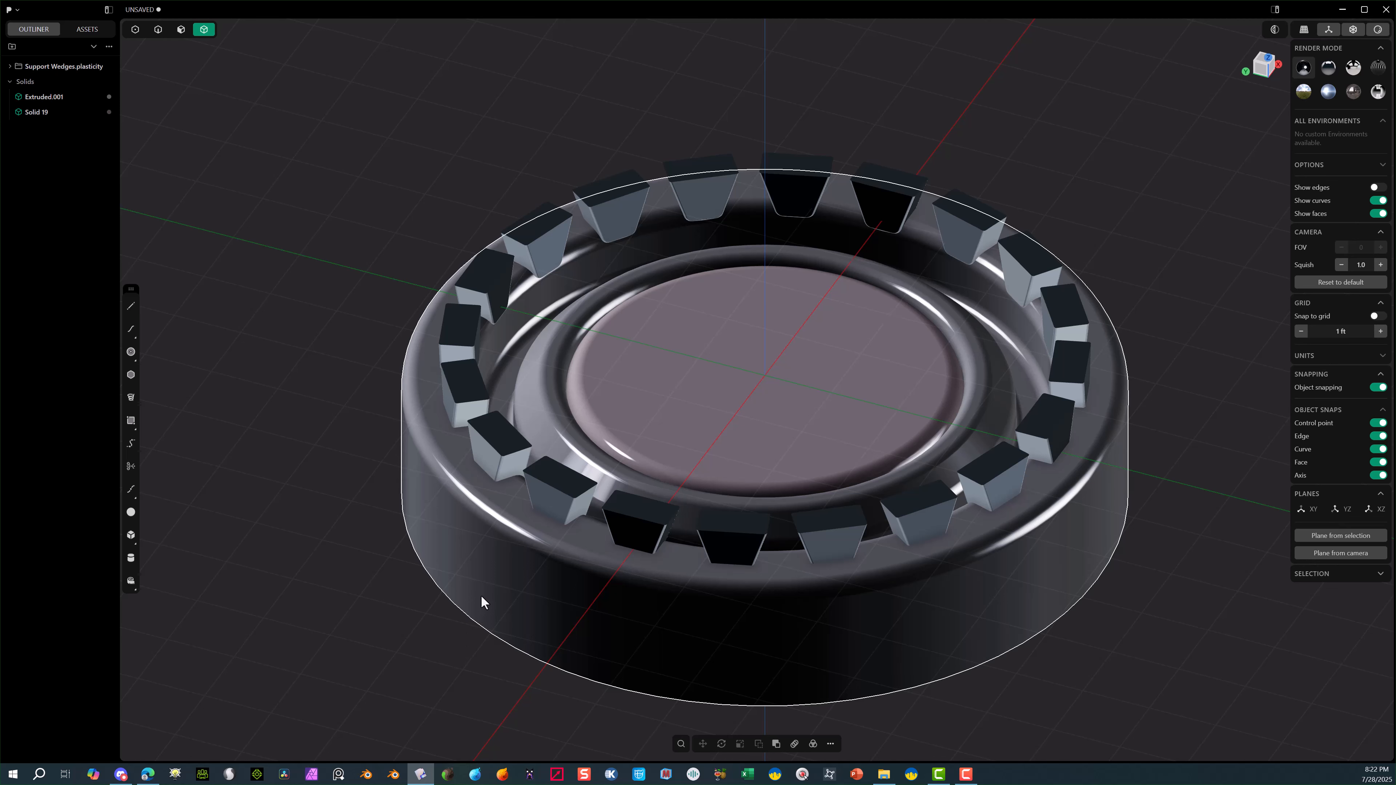
left_click(405, 491)
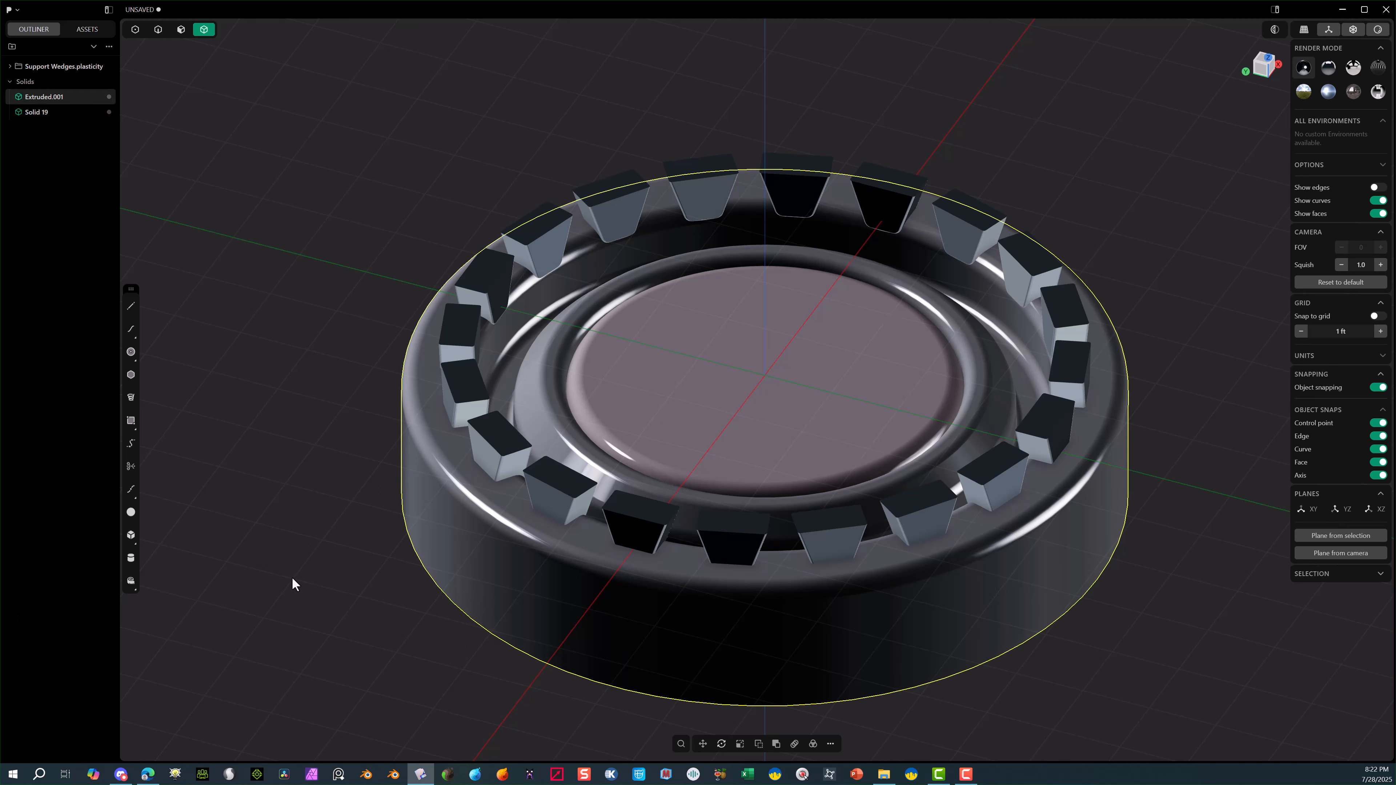
middle_click_drag(292, 577, 336, 426)
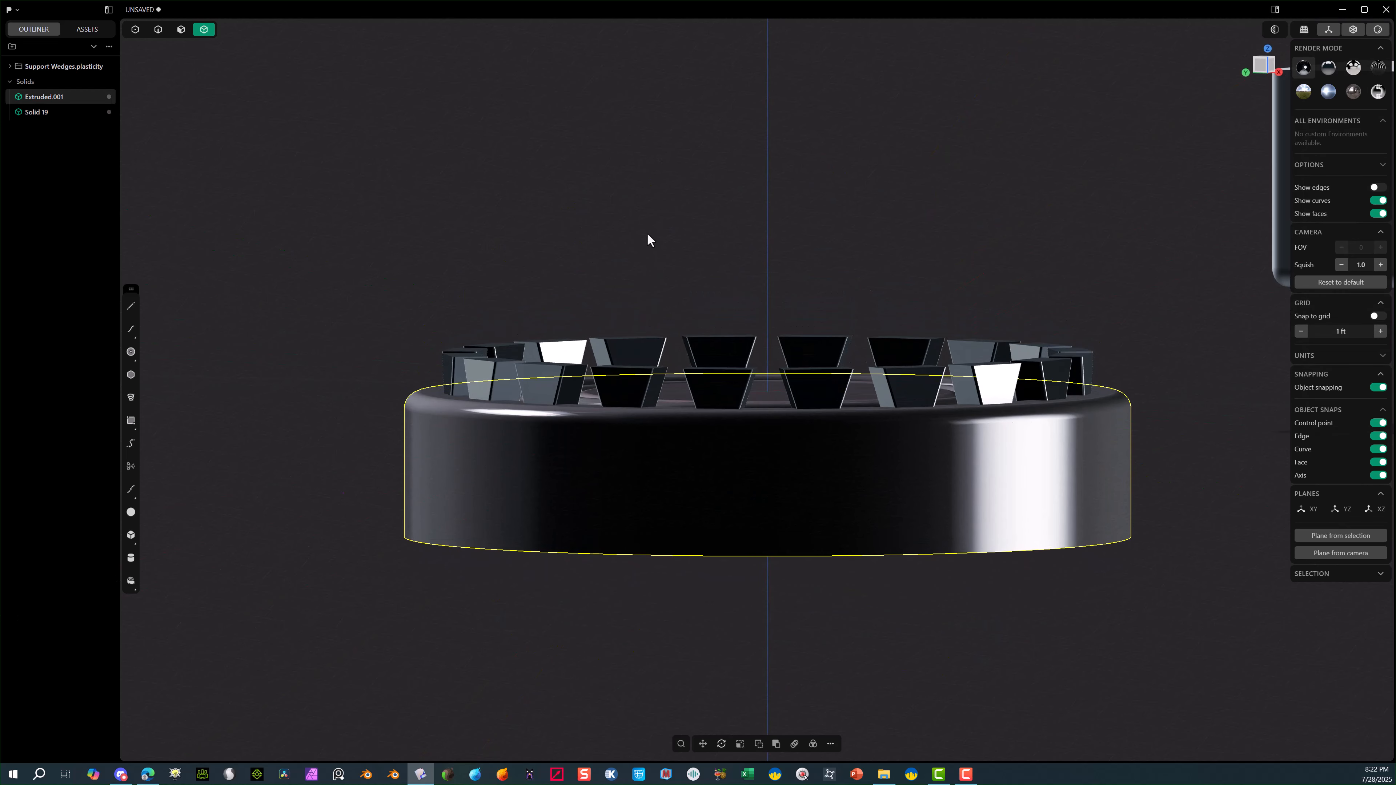
left_click_drag(1170, 138, 366, 372, "shift")
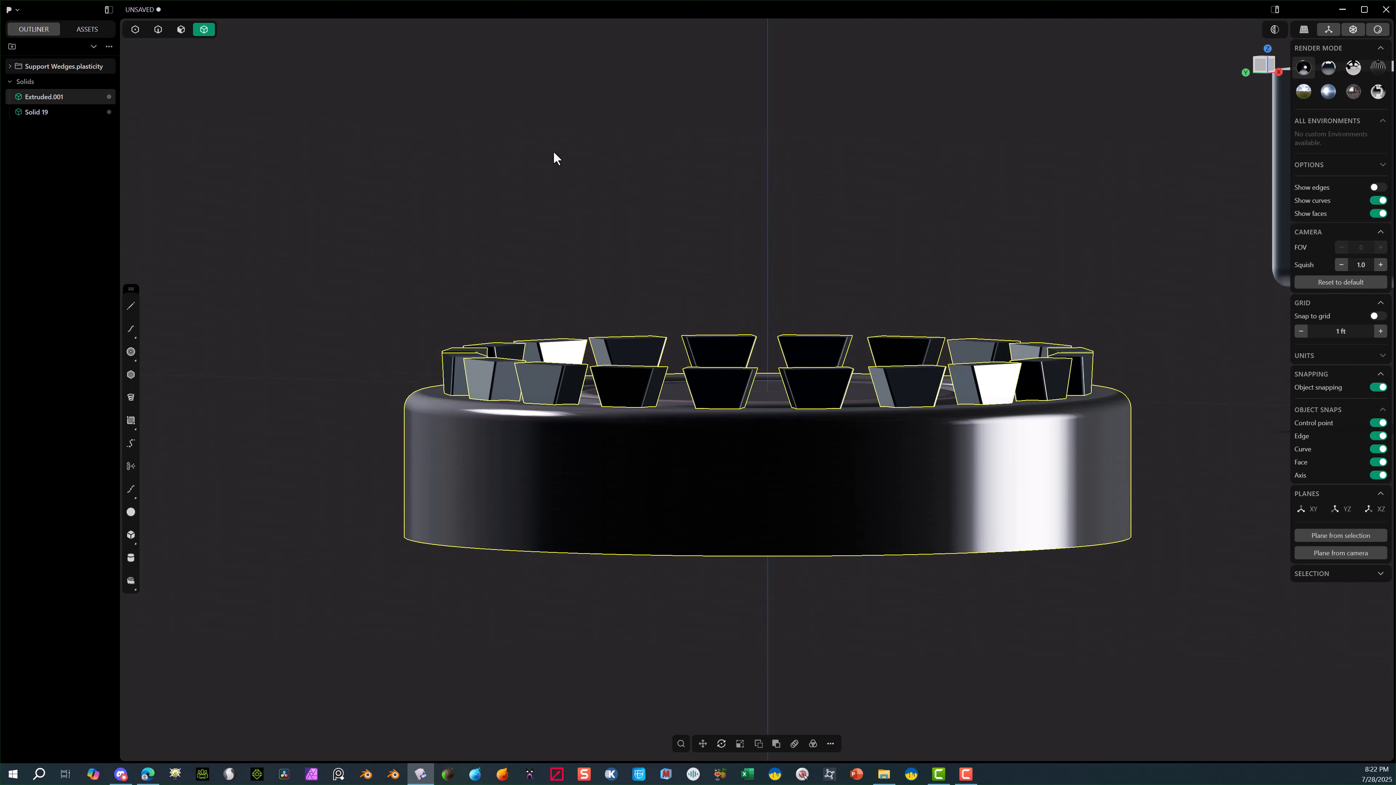
key("shift+minus")
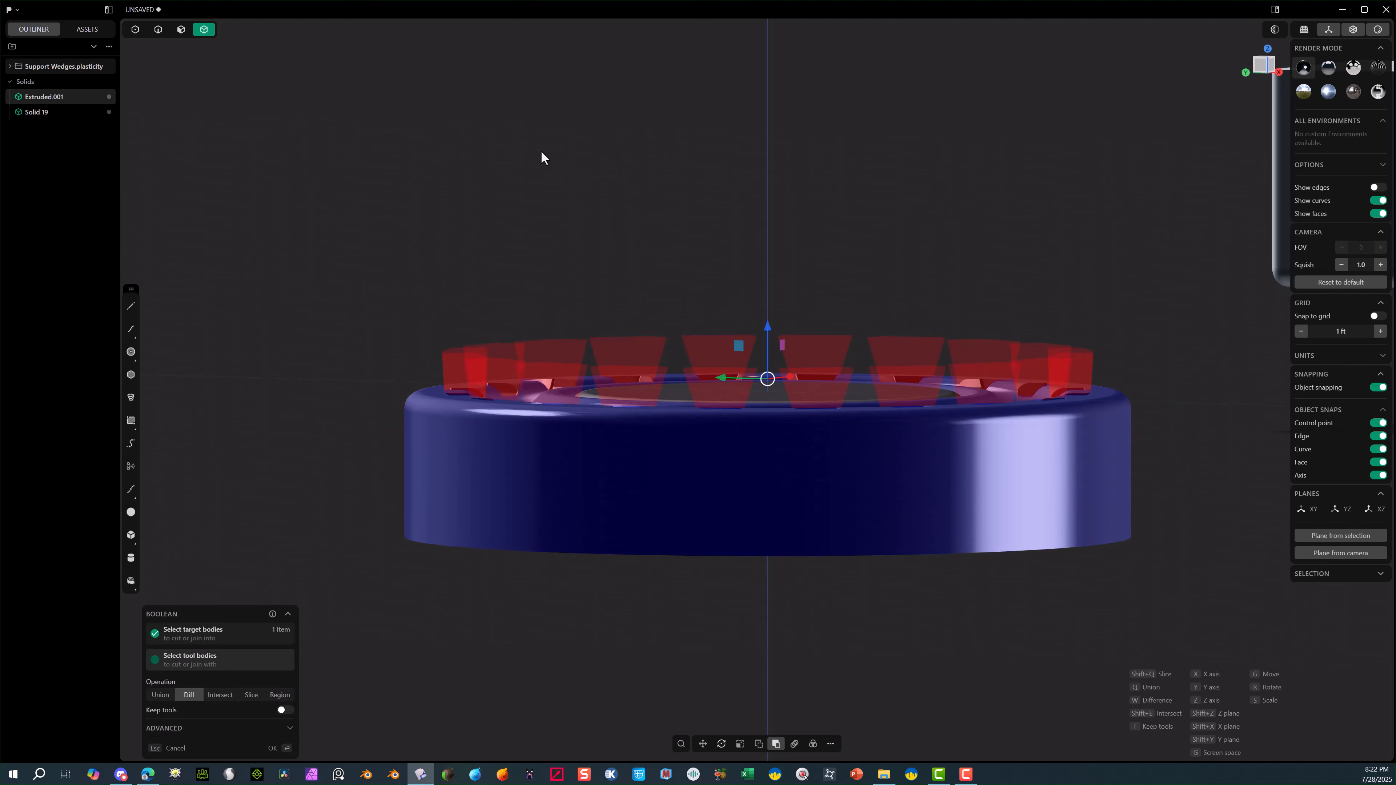
middle_click_drag(508, 286, 316, 394)
left_click(272, 748)
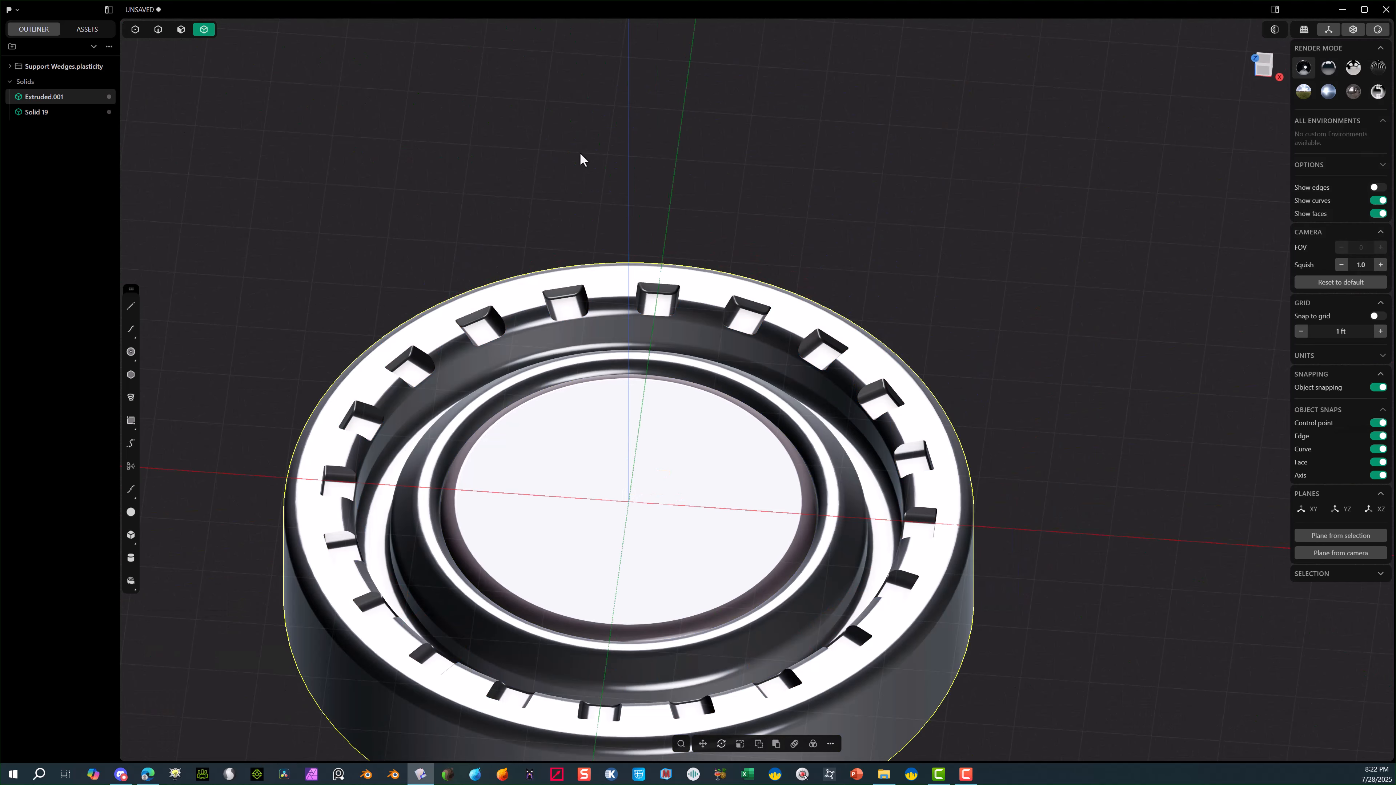
Zoom in on the notches around the disc's rim and switch to edge selection mode.
middle_click_drag(679, 129, 579, 258)
scroll(481, 327, "up", 3)
scroll(678, 279, "up", 4)
scroll(673, 290, "down", 6)
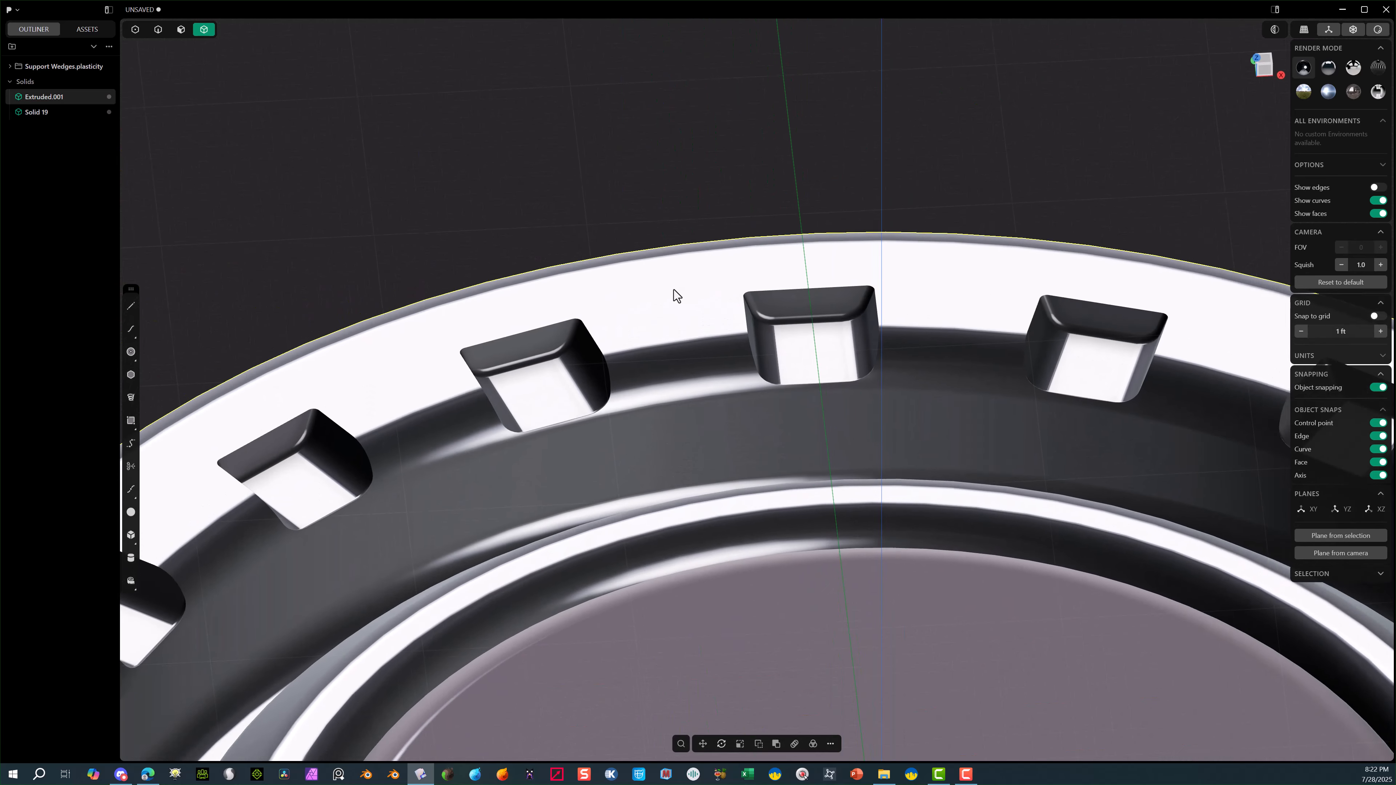
scroll(640, 327, "down", 1)
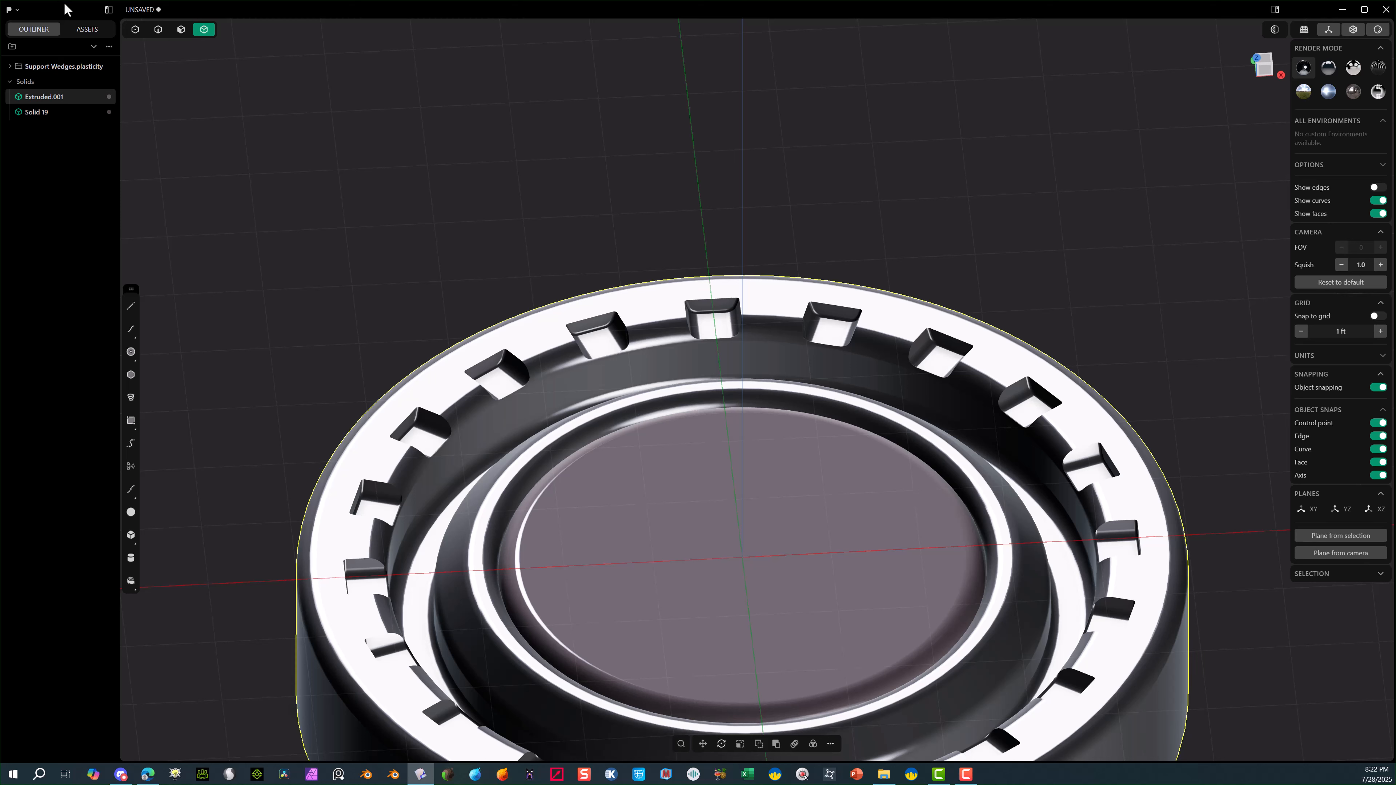
left_click(158, 29)
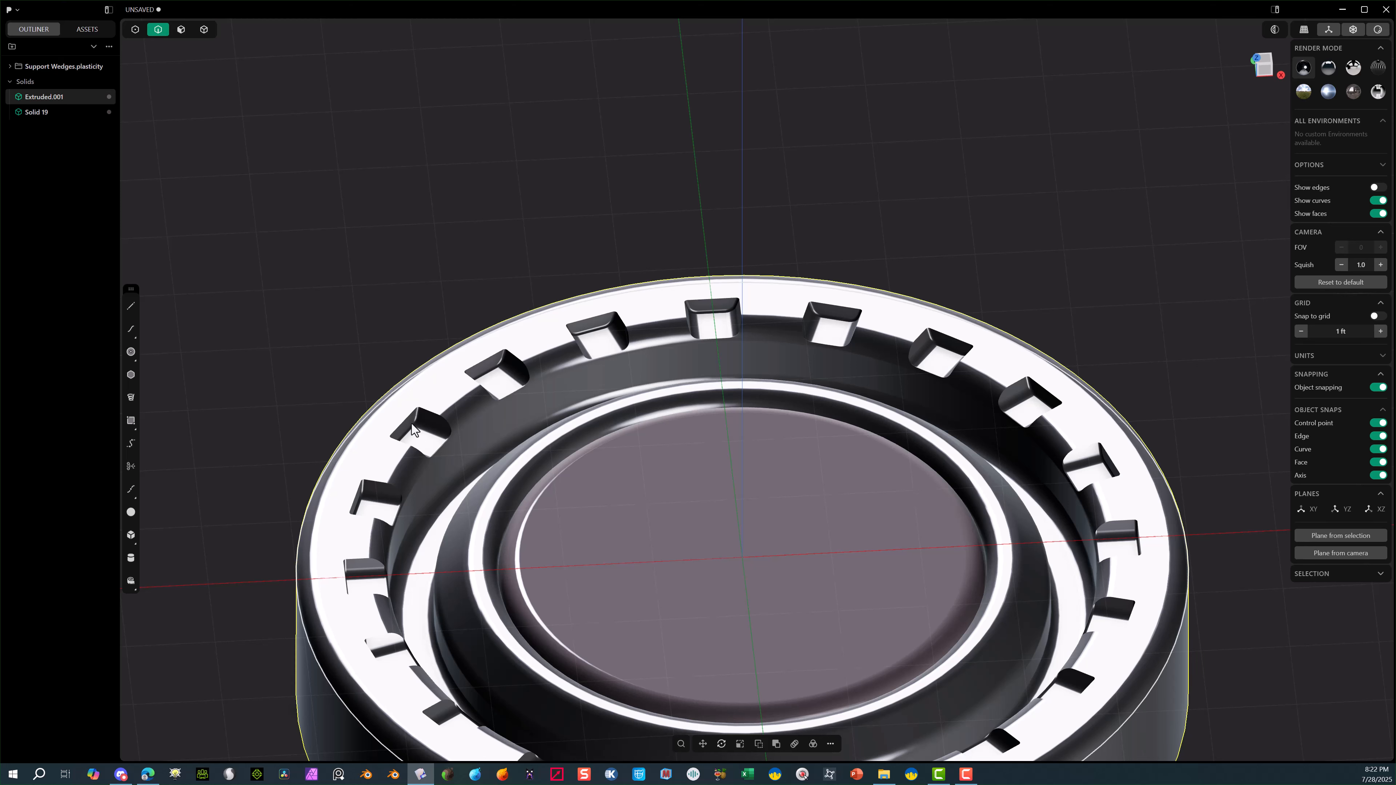
left_click(440, 447)
key("f")
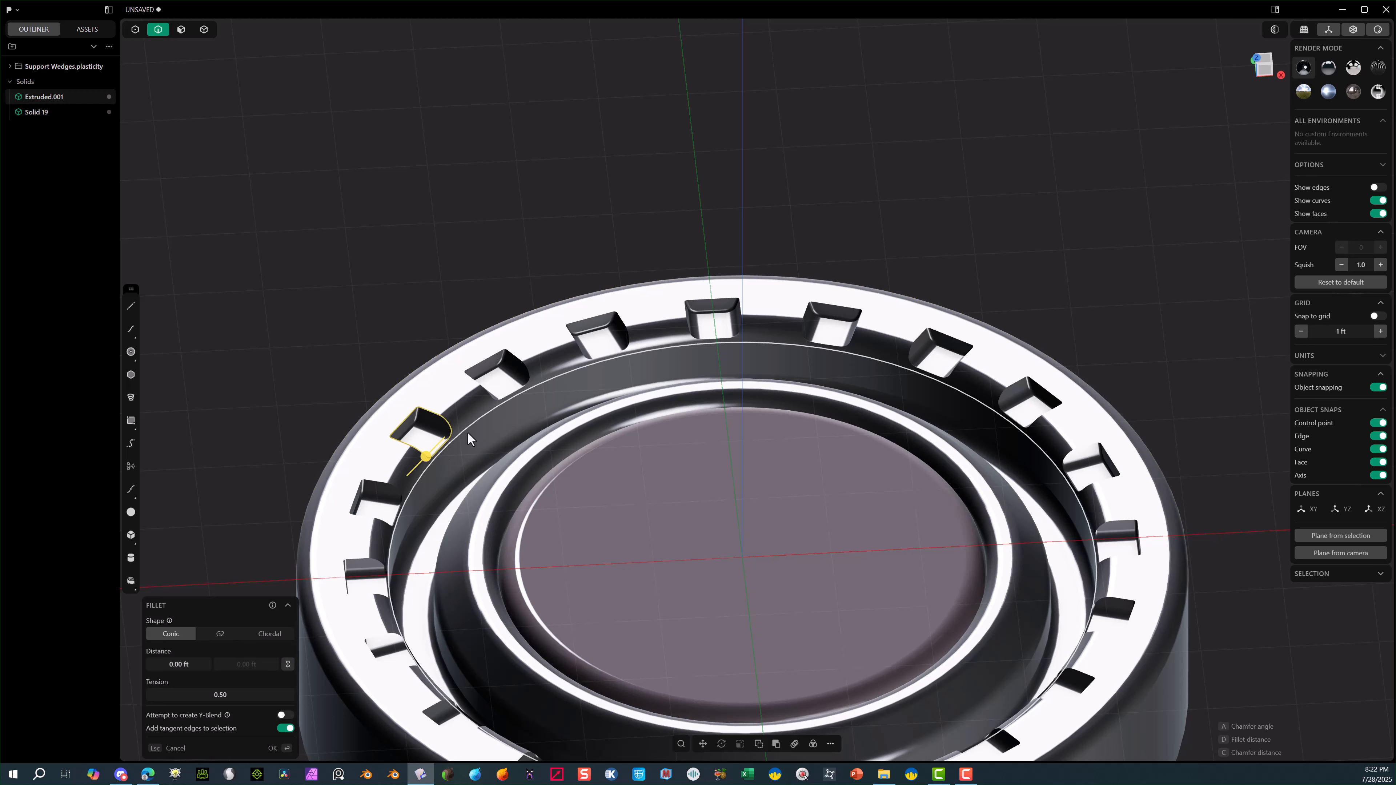
left_click(517, 392)
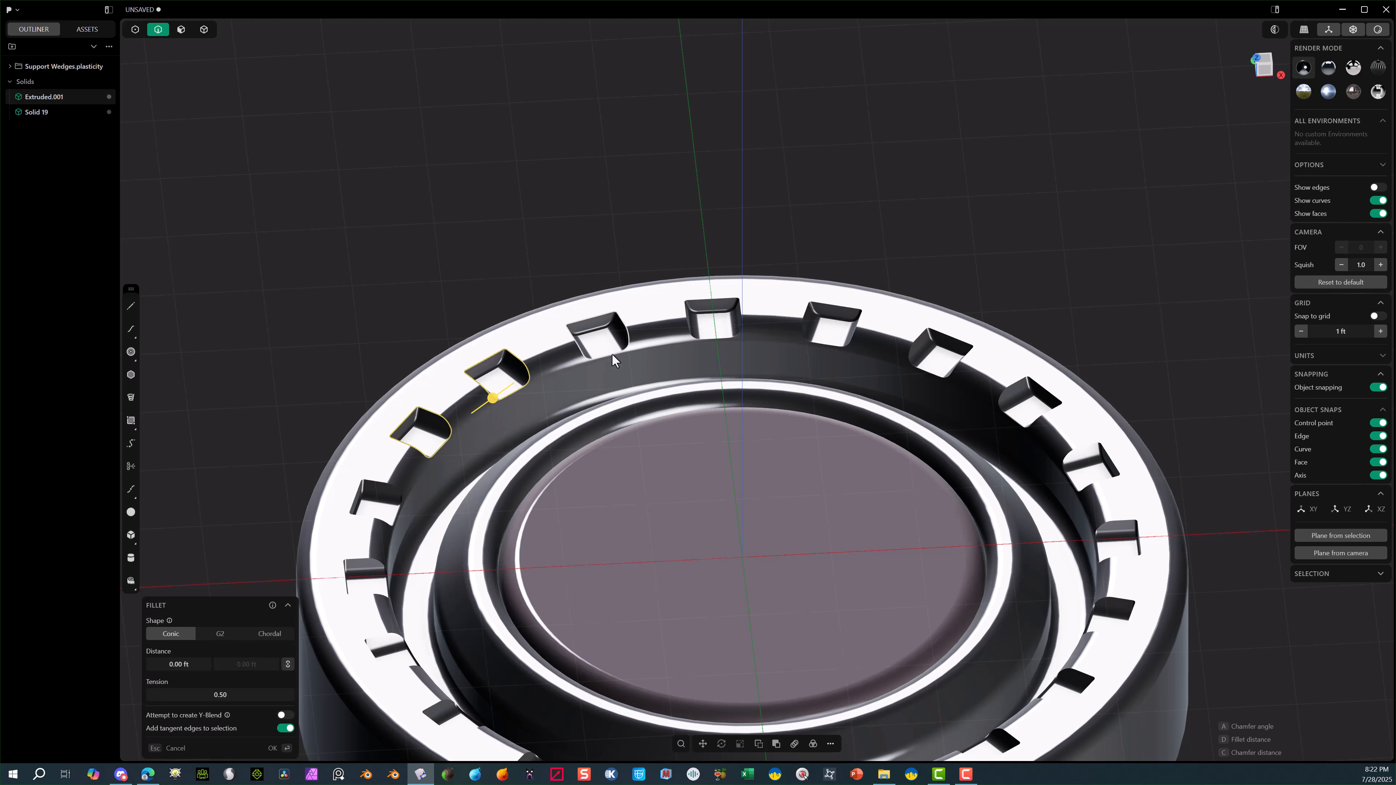
left_click(612, 353)
left_click(724, 304)
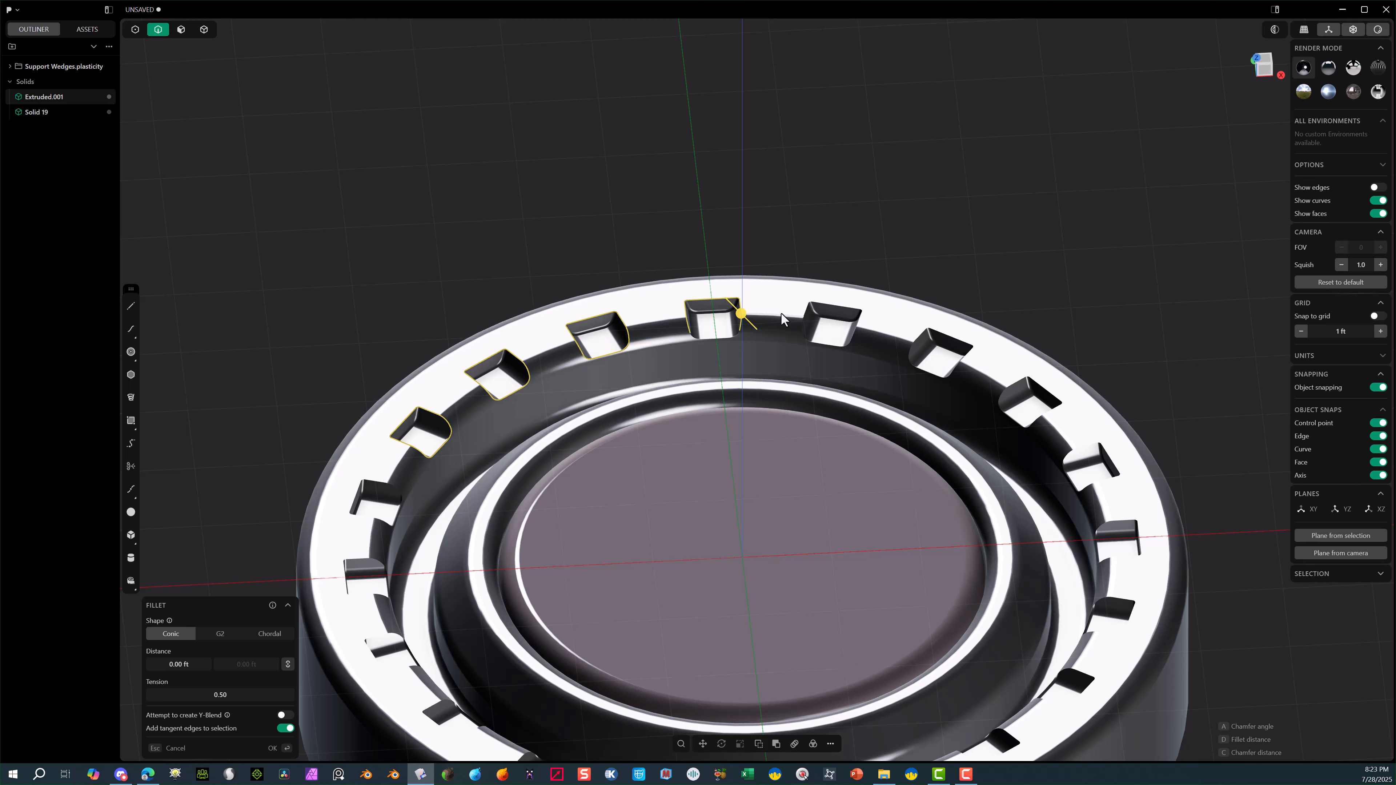
left_click(831, 307)
left_click(941, 337)
left_click(492, 362)
scroll(484, 358, "up", 6)
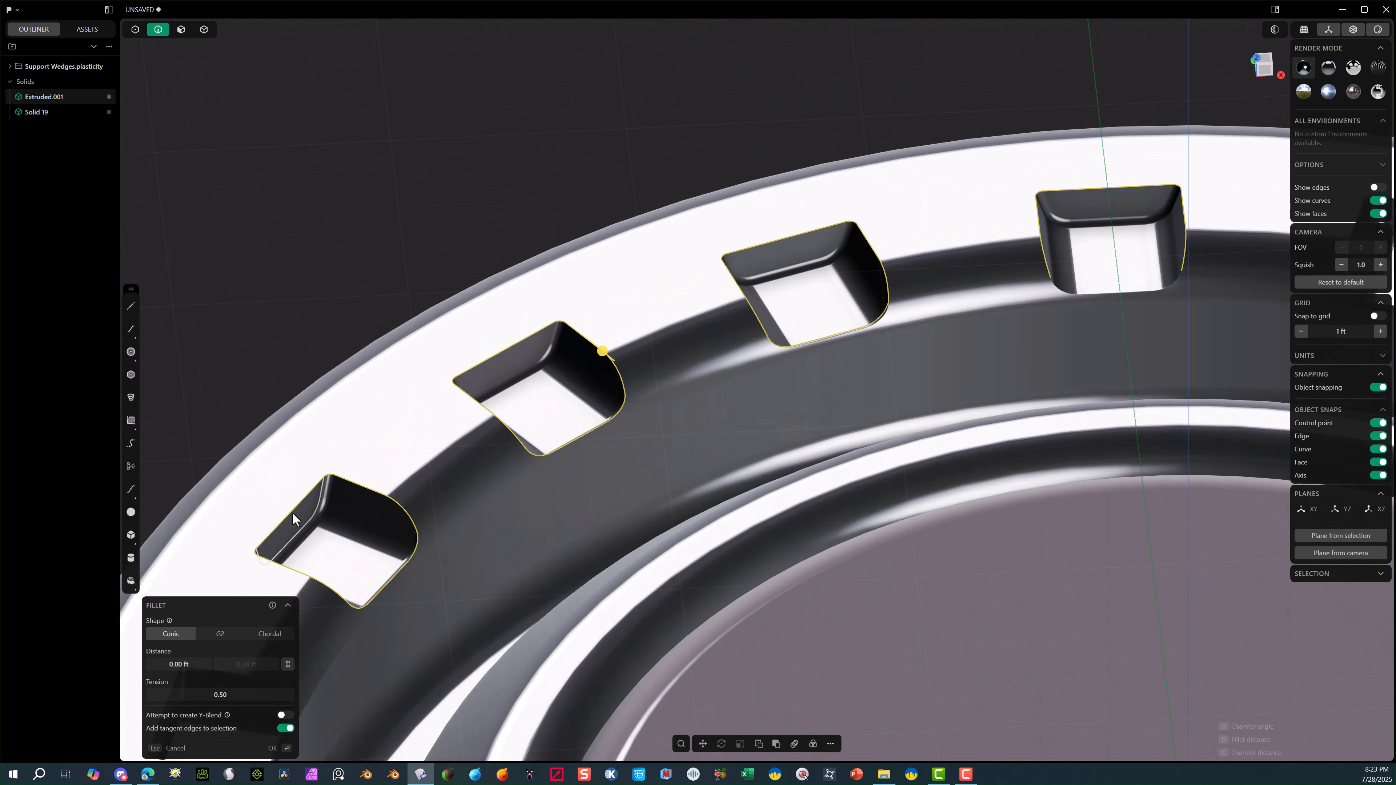
left_click(292, 512)
key("Escape")
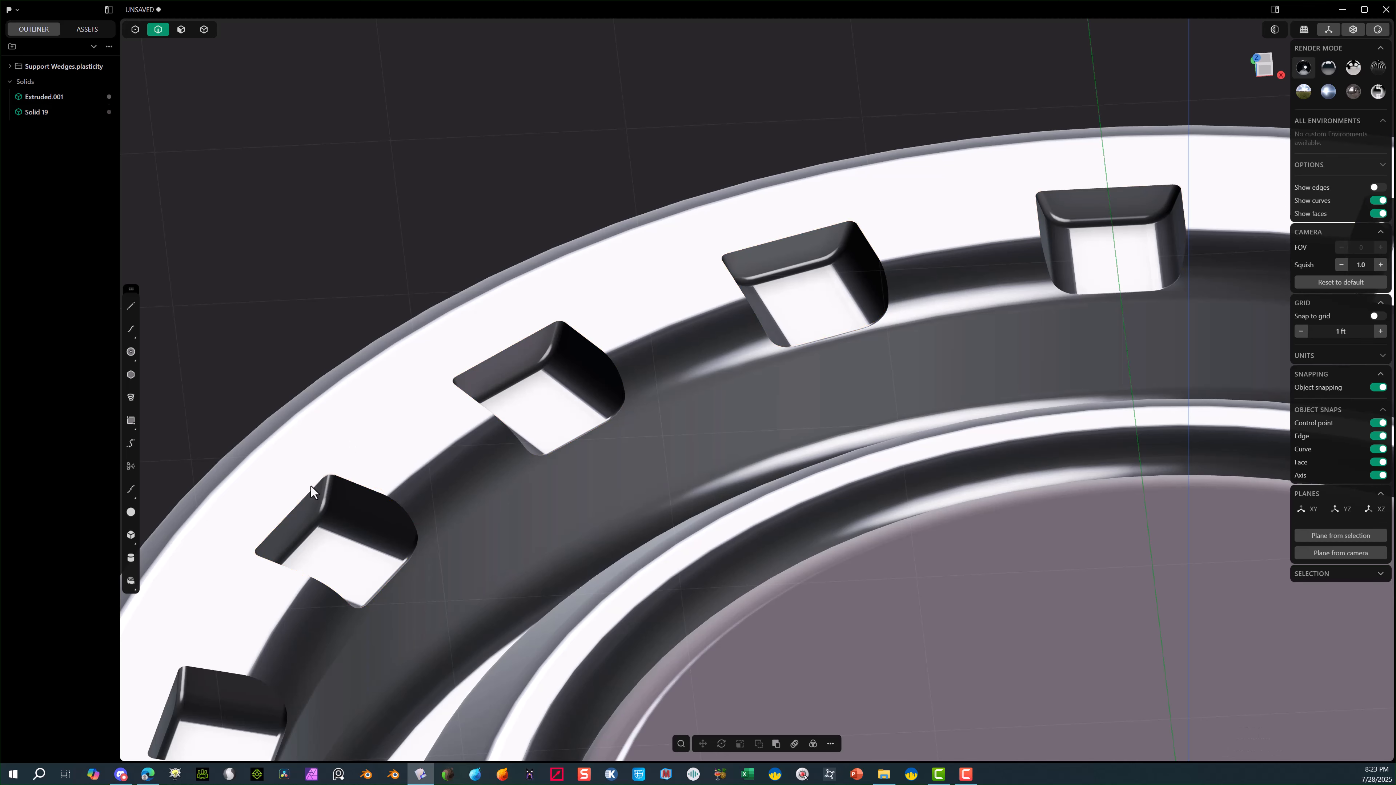
key("f")
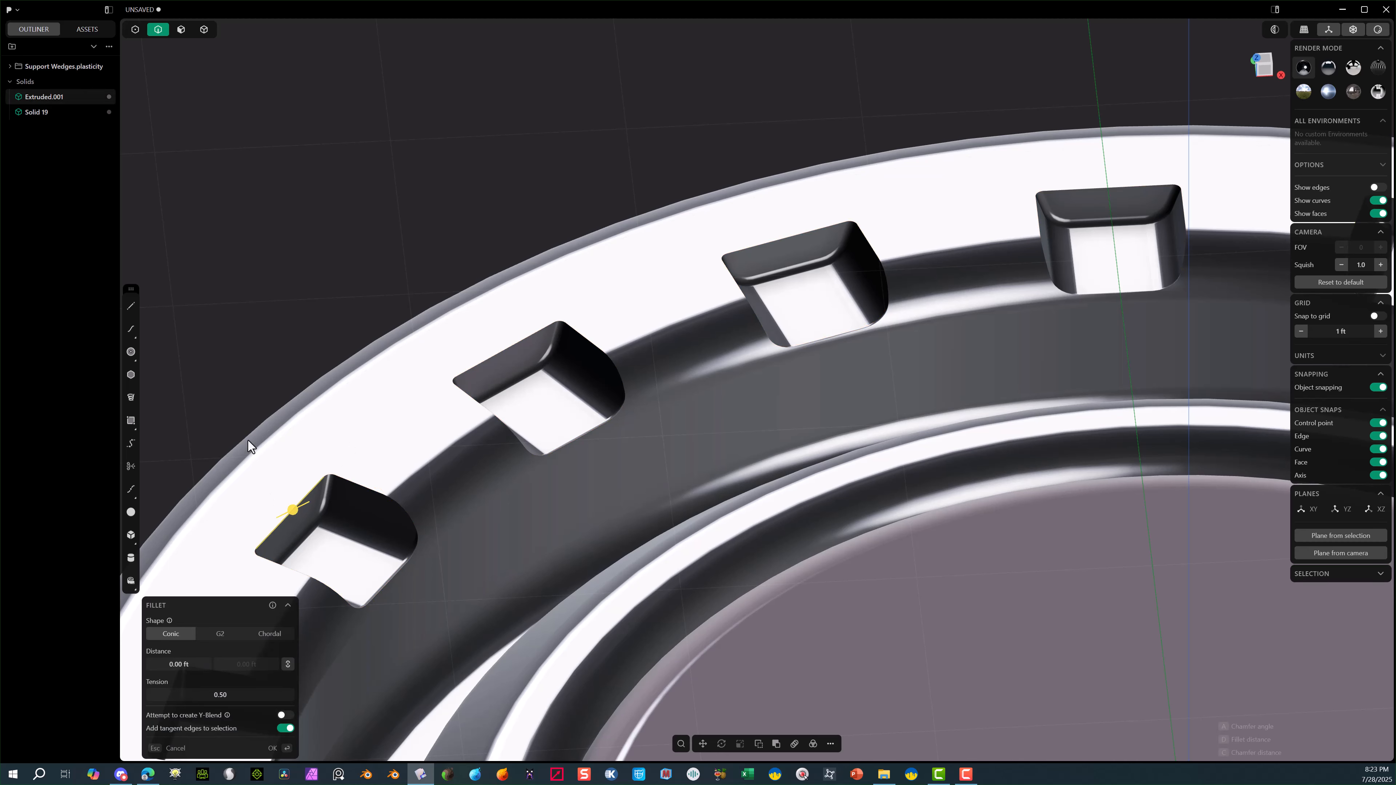
left_click(248, 442)
left_click(287, 513)
key("c")
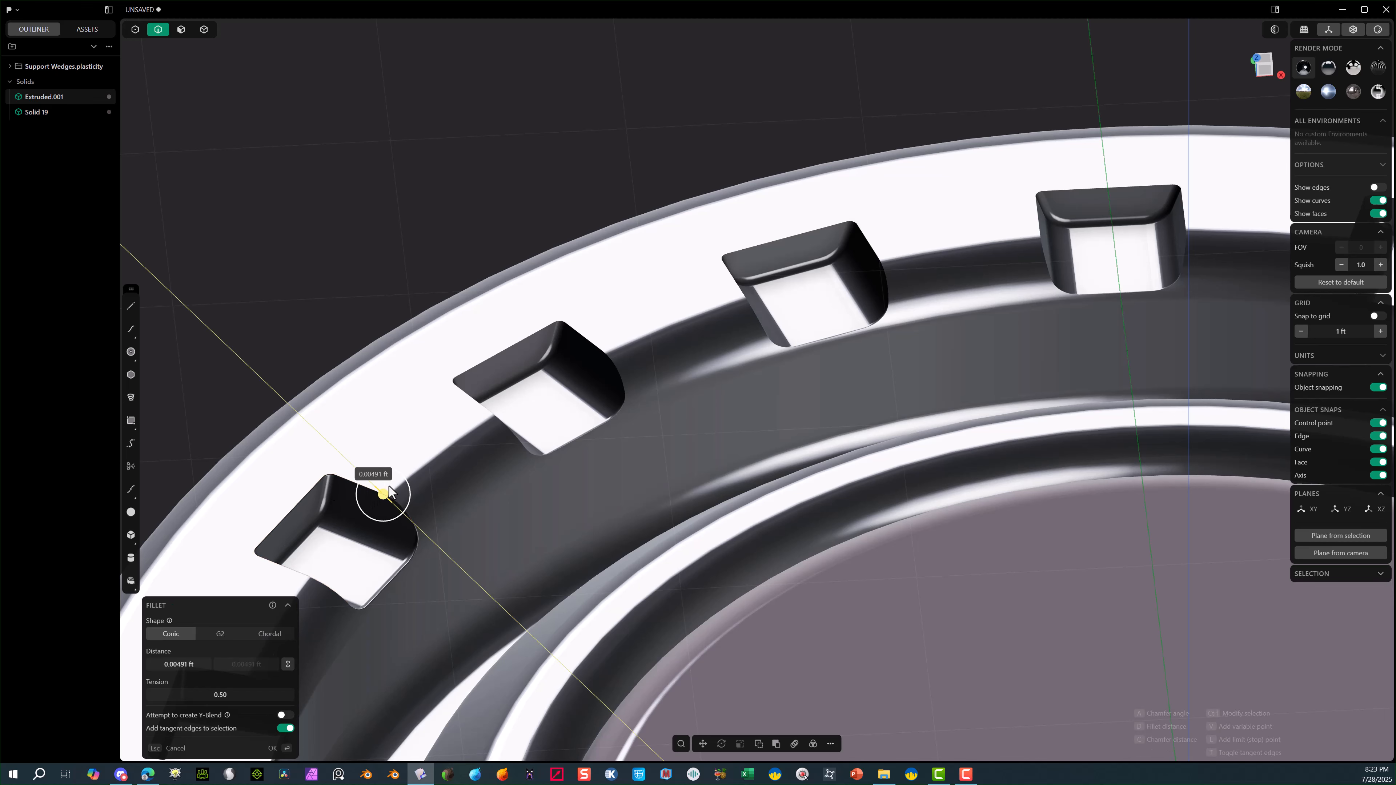
left_click_drag(407, 473, 397, 478)
key("Escape")
left_click(315, 269)
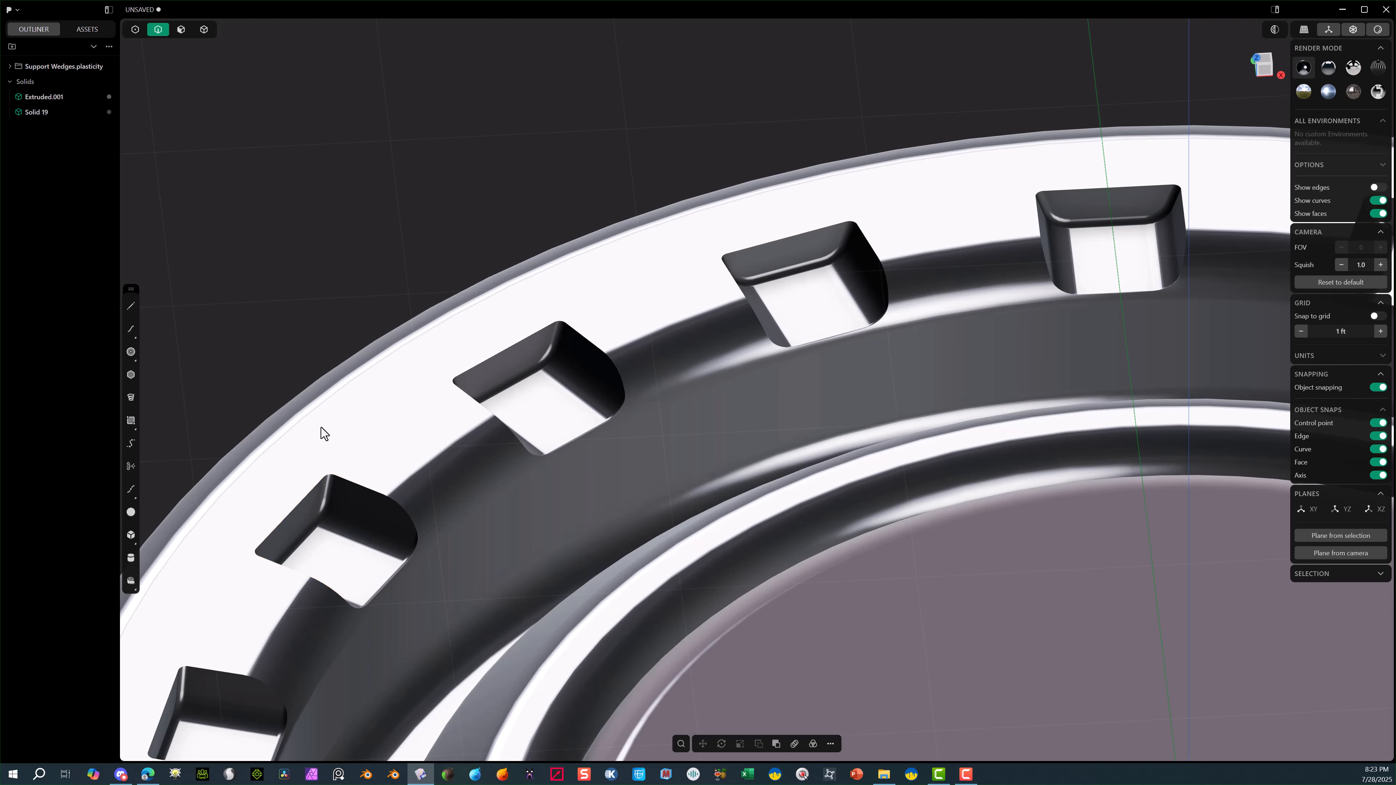
Fillet the upper edge loops of all the notches around the rim with a conic fillet of about 0.028 ft.
scroll(353, 379, "down", 6)
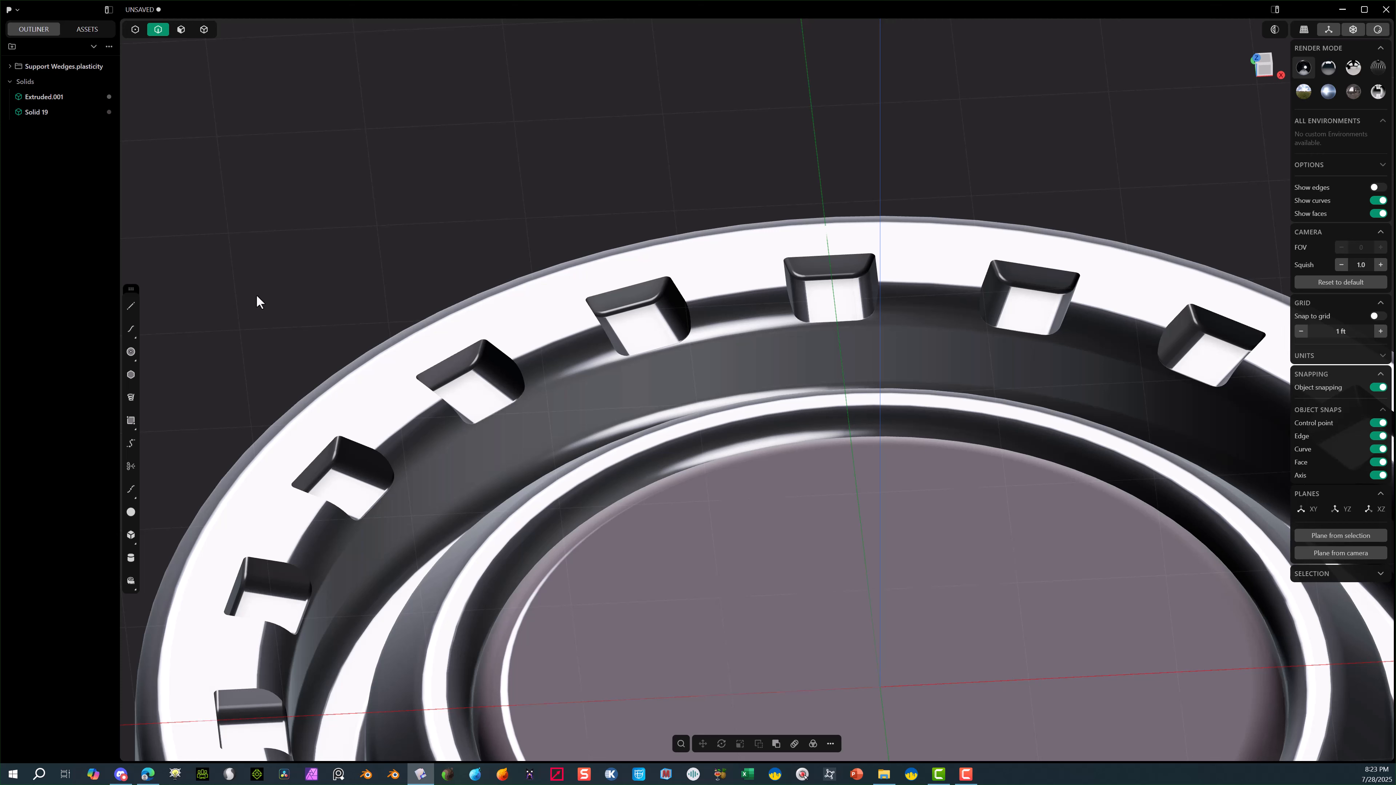
left_click(359, 441)
key("f")
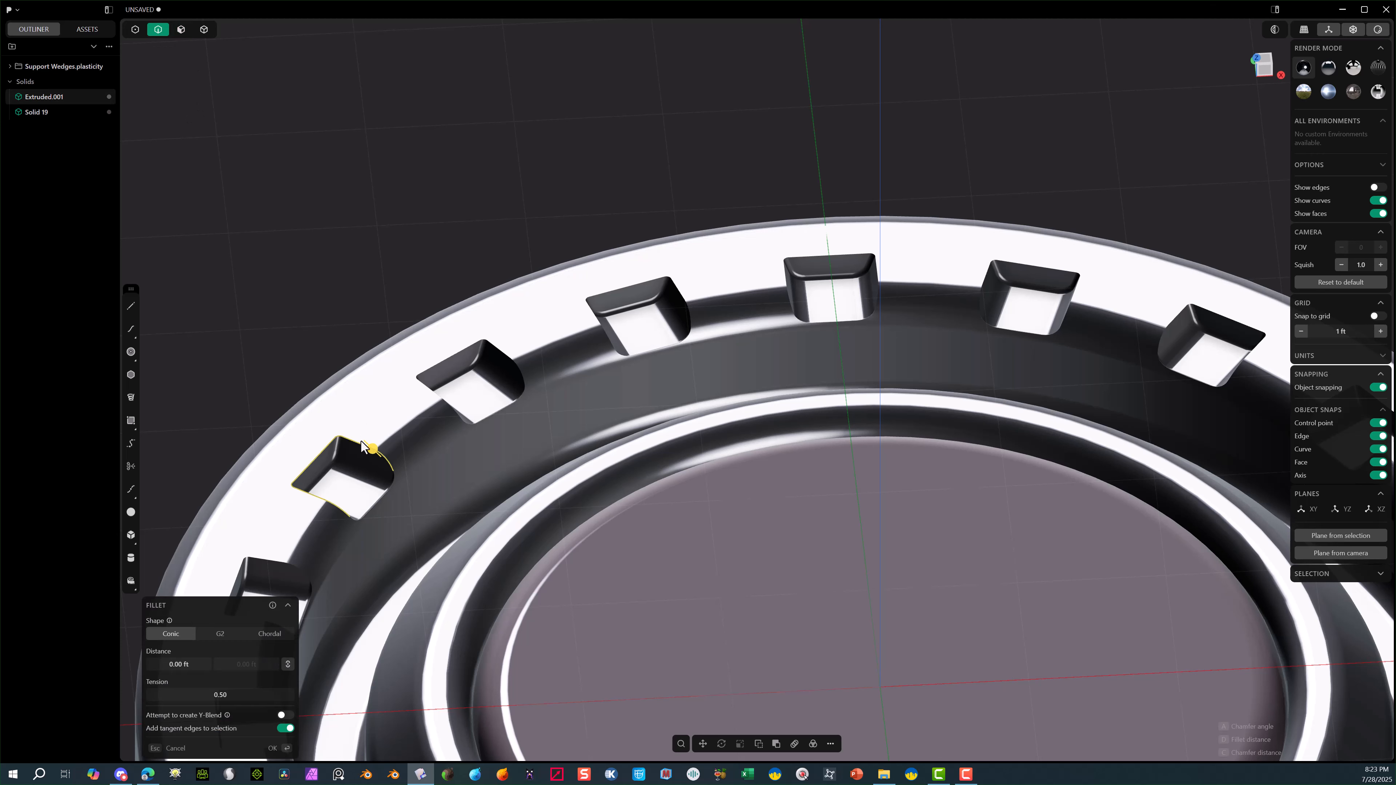
left_click(507, 354)
left_click(681, 286)
left_click(895, 277)
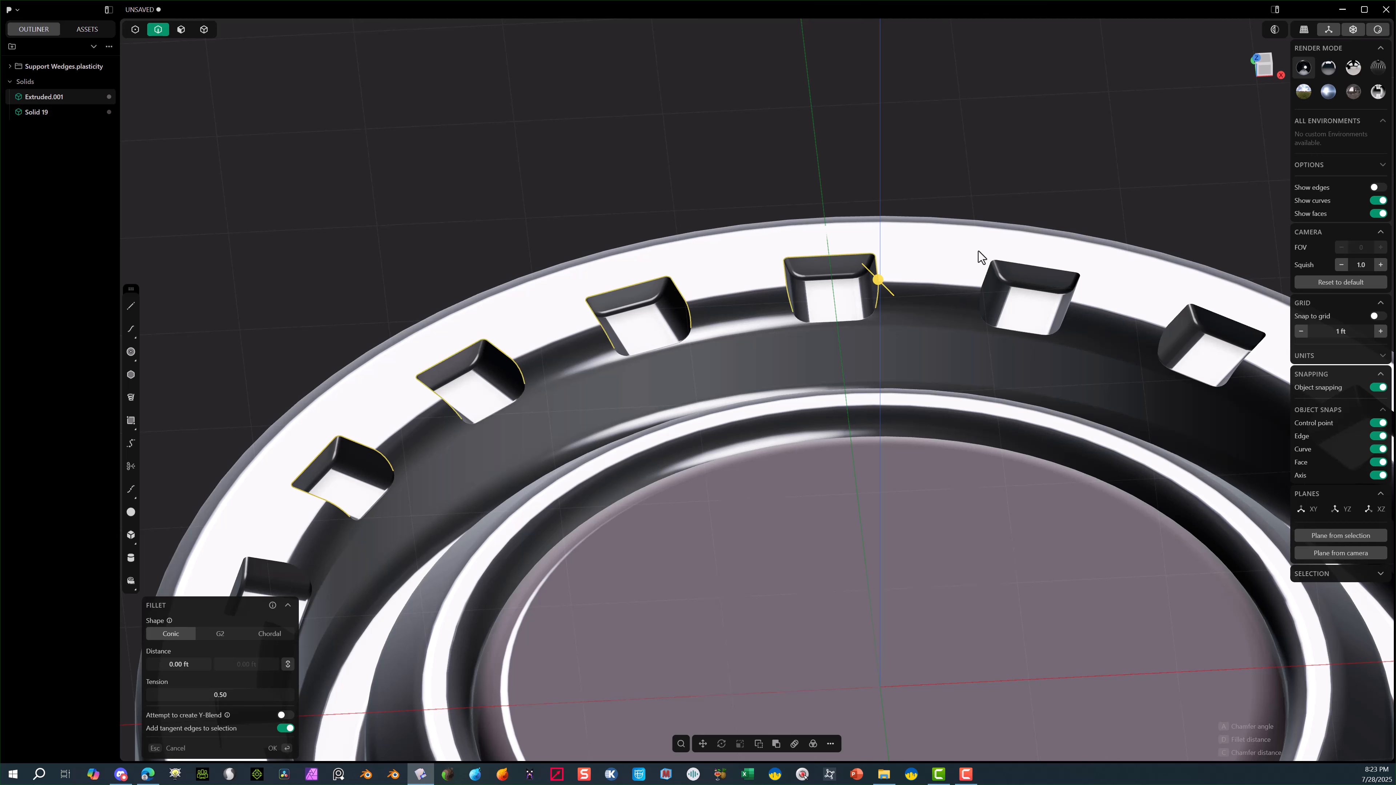
left_click(1079, 285)
middle_click_drag(1175, 307, 761, 16)
left_click(1014, 180)
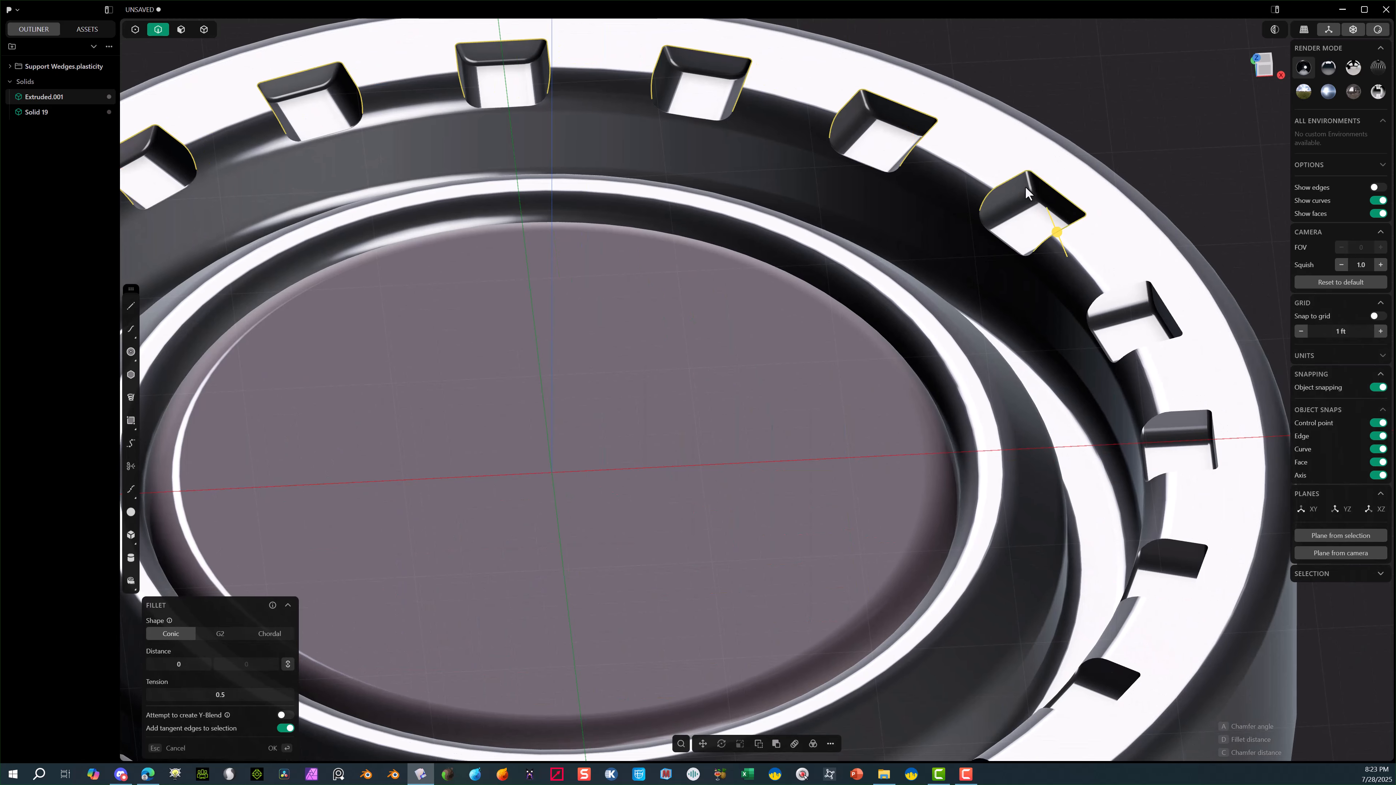
left_click(1124, 284)
left_click(1185, 413)
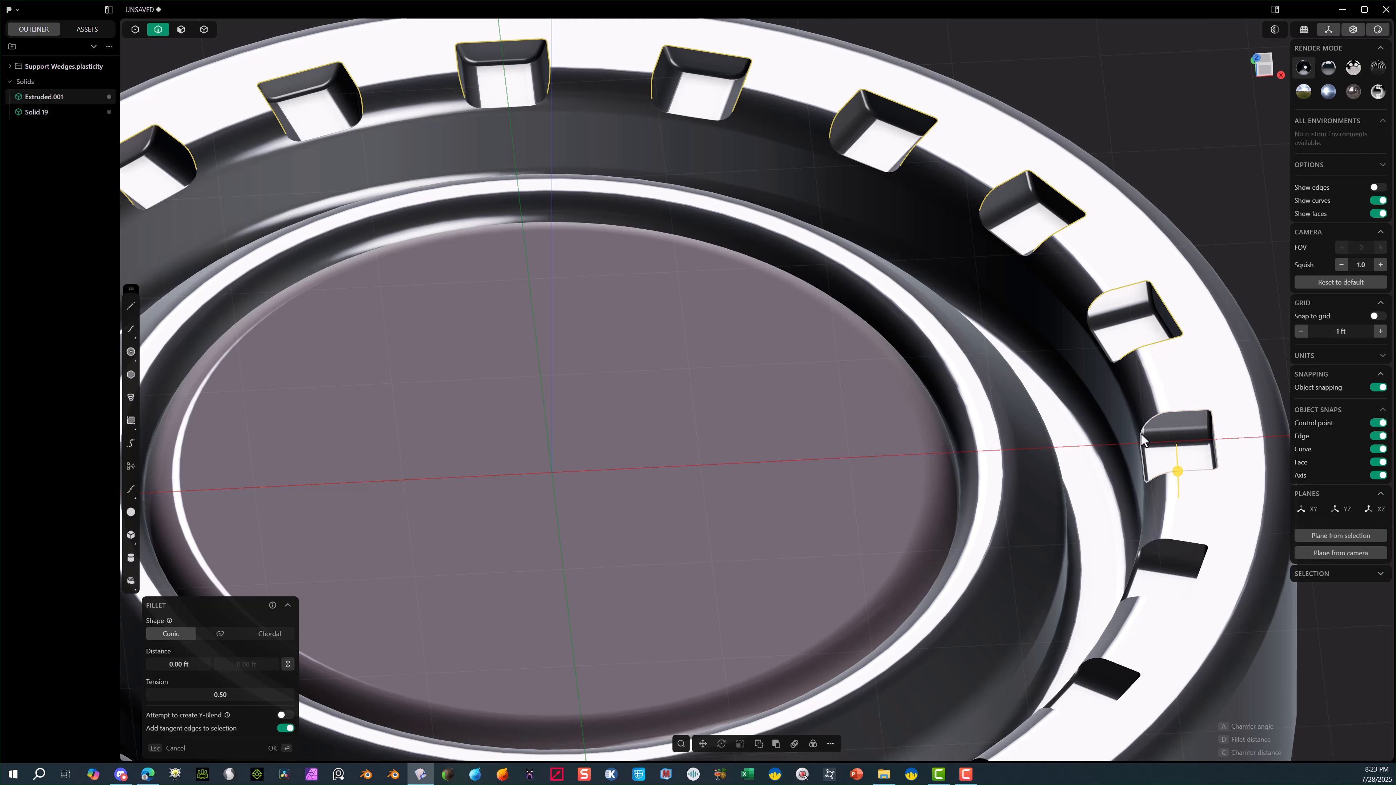
left_click(1185, 539)
middle_click_drag(1184, 540, 1152, 381, "shift")
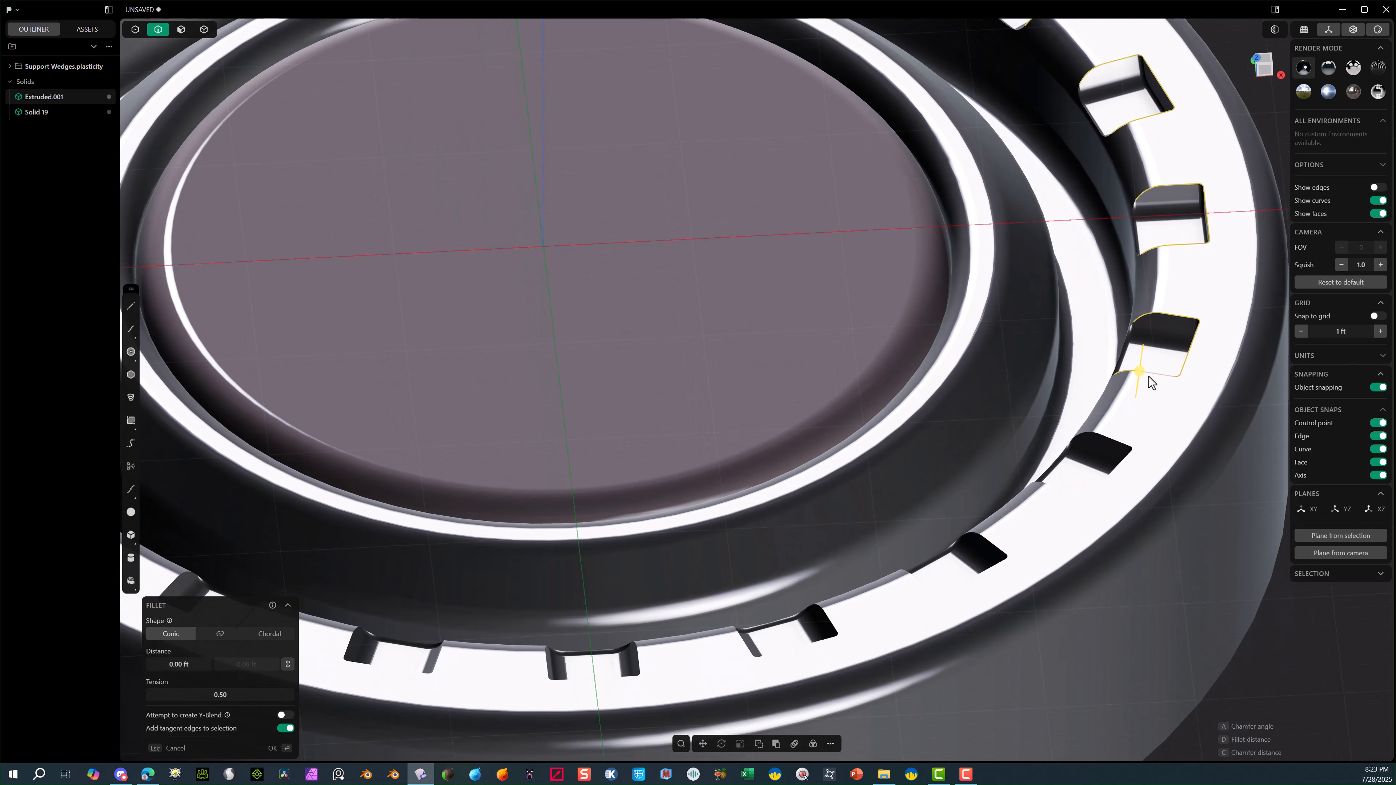
left_click(1131, 435)
left_click(1002, 546)
left_click(831, 621)
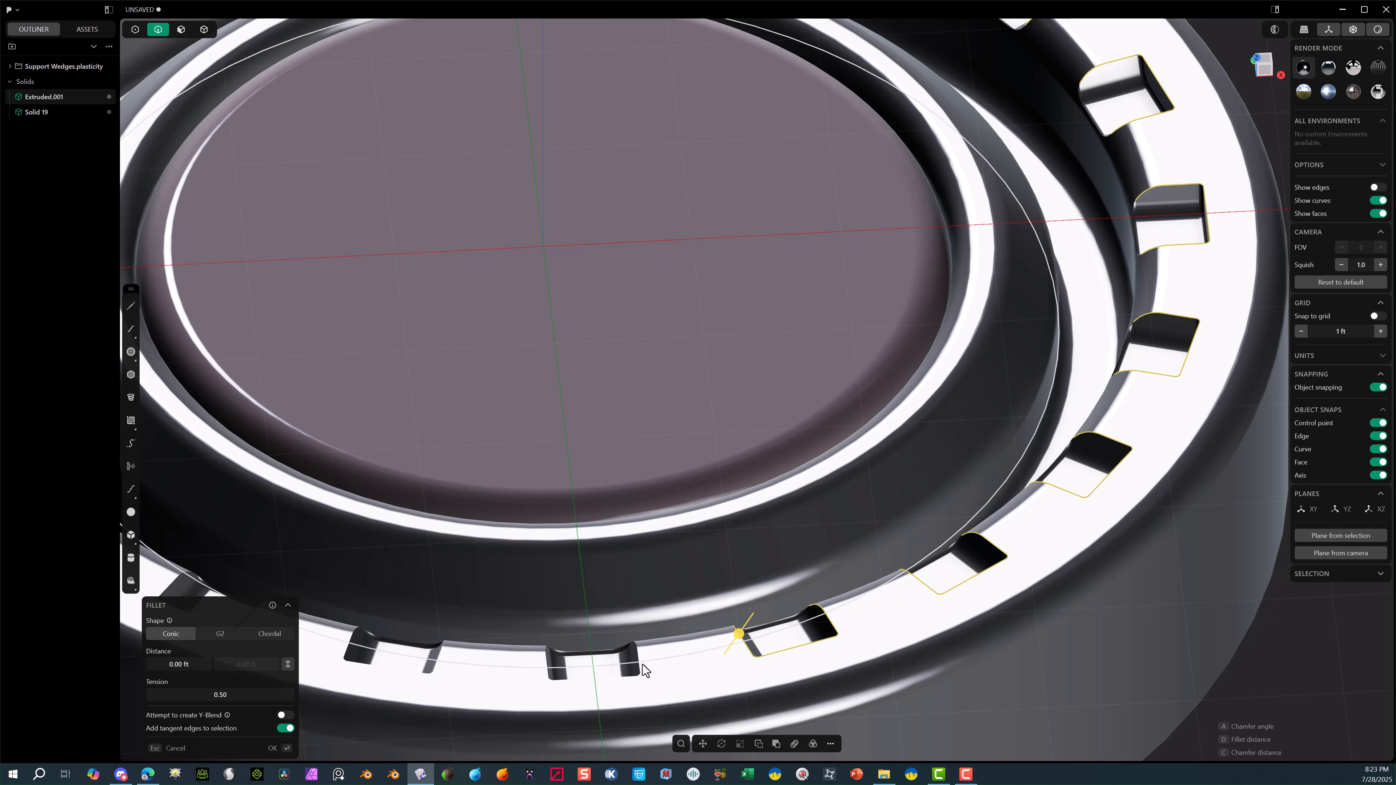
left_click(560, 672)
left_click(439, 665)
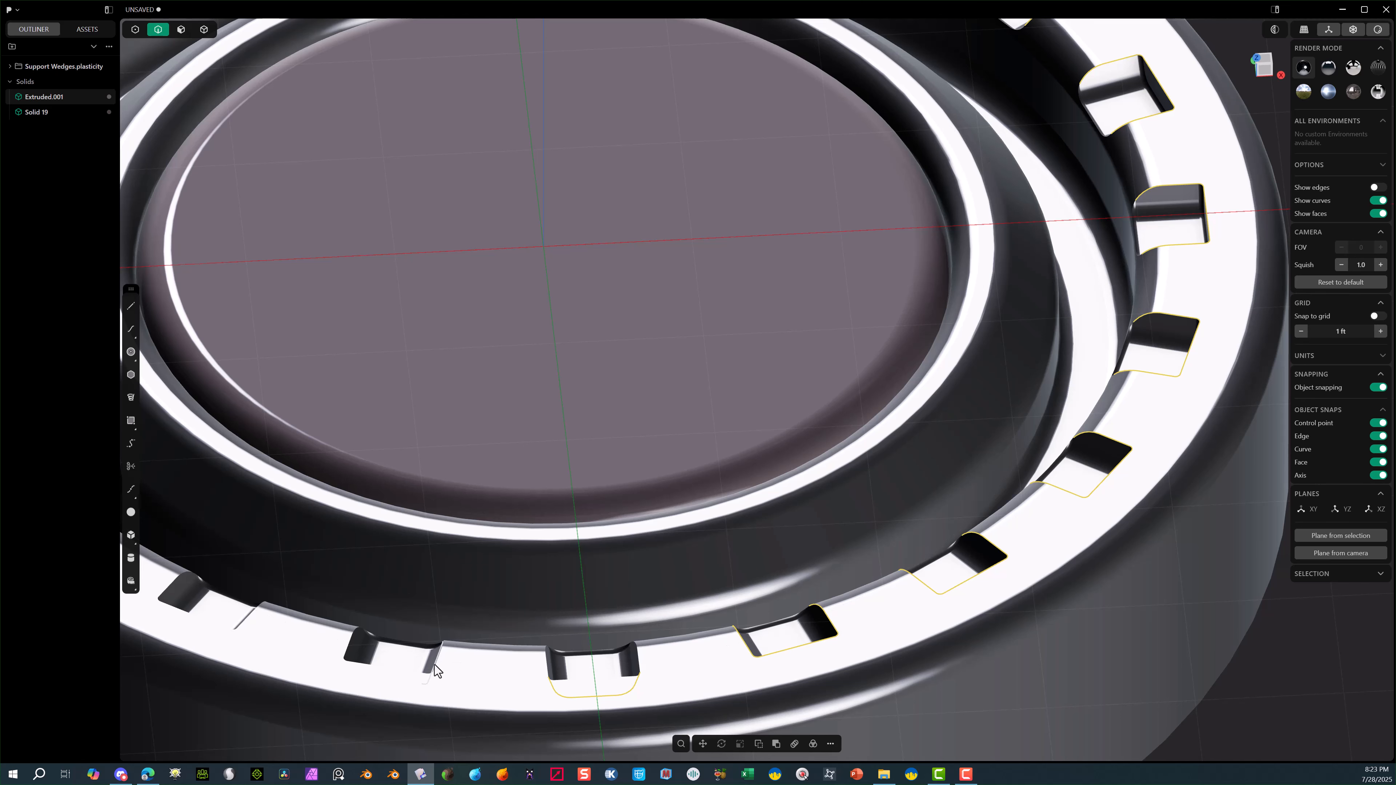
left_click(244, 619)
middle_click_drag(228, 585, 675, 528)
left_click(551, 481)
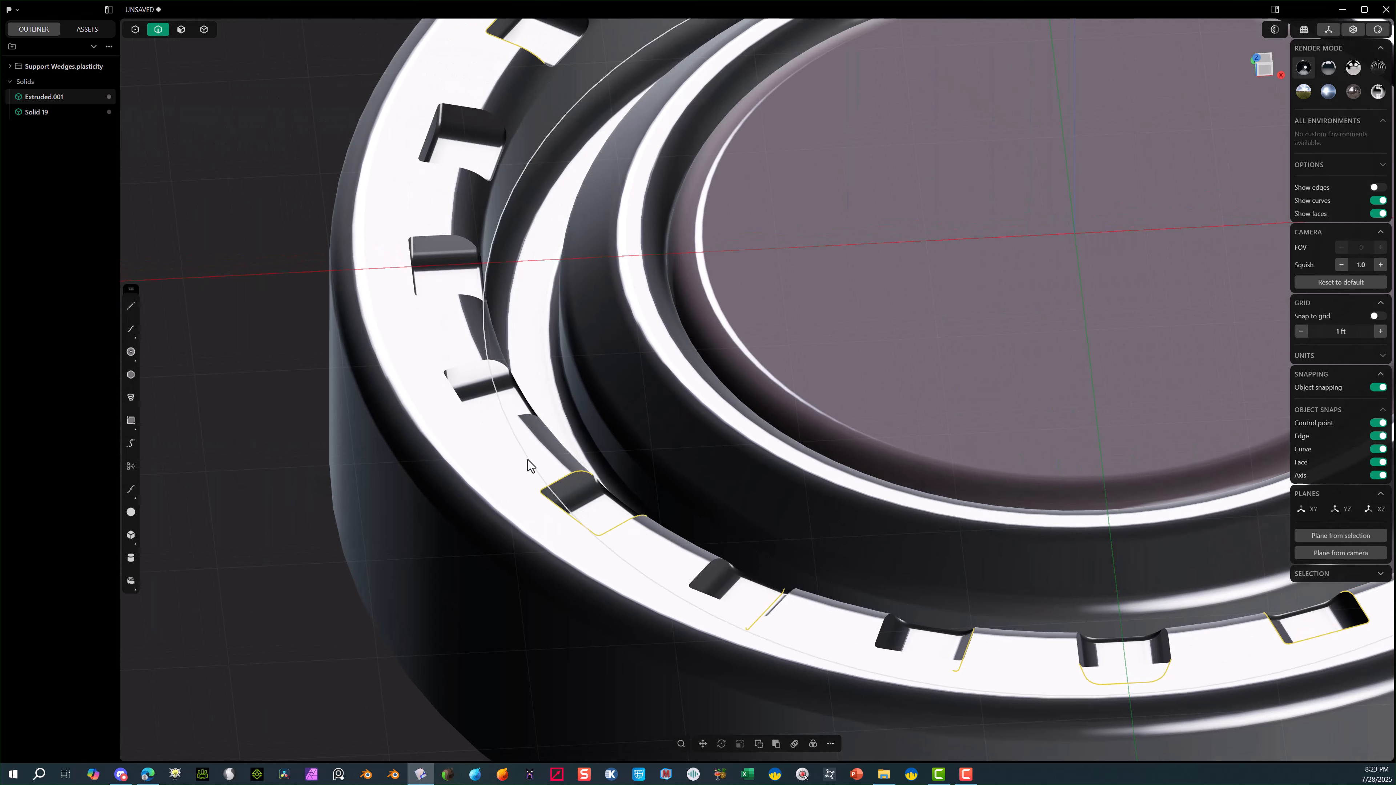
left_click(476, 362)
left_click(435, 232)
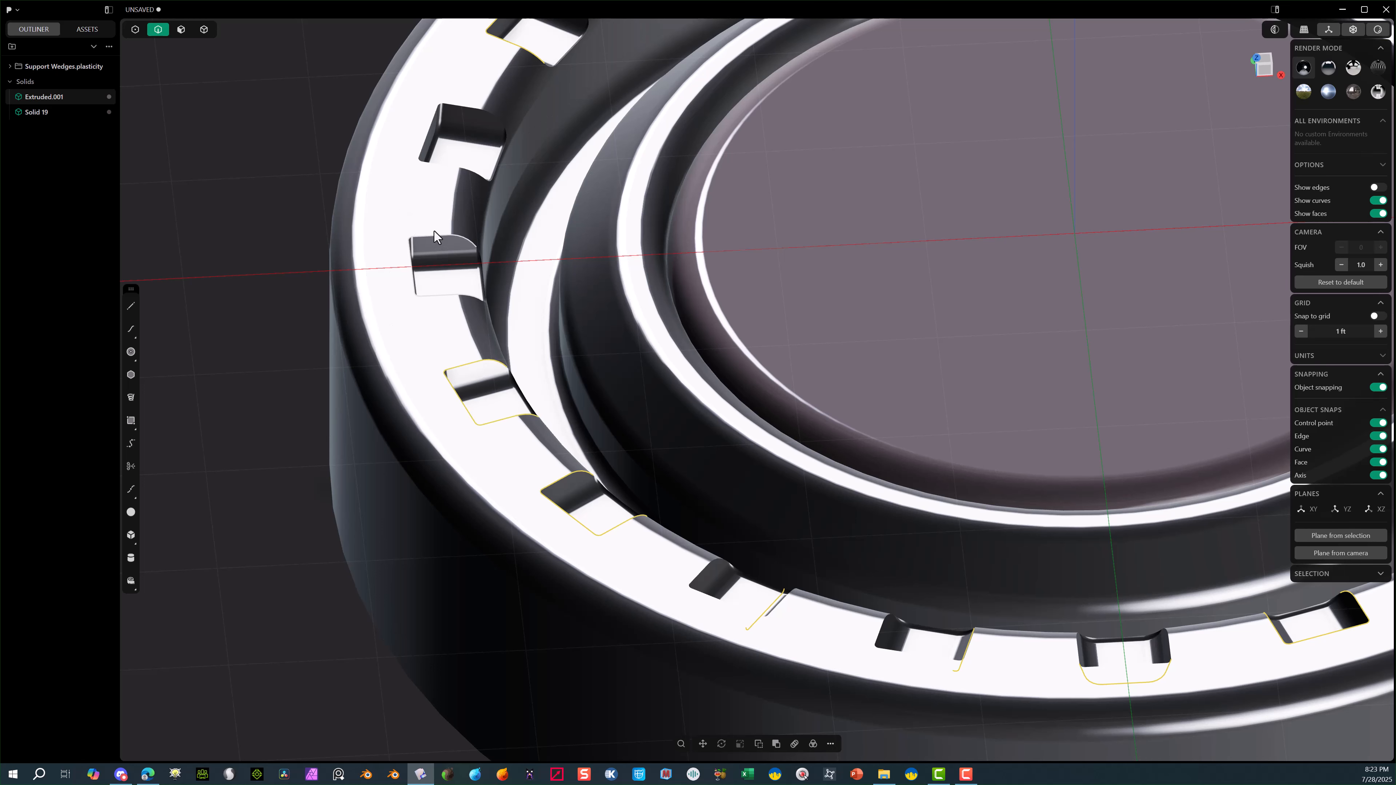
middle_click_drag(448, 102, 506, 297)
left_click(502, 315)
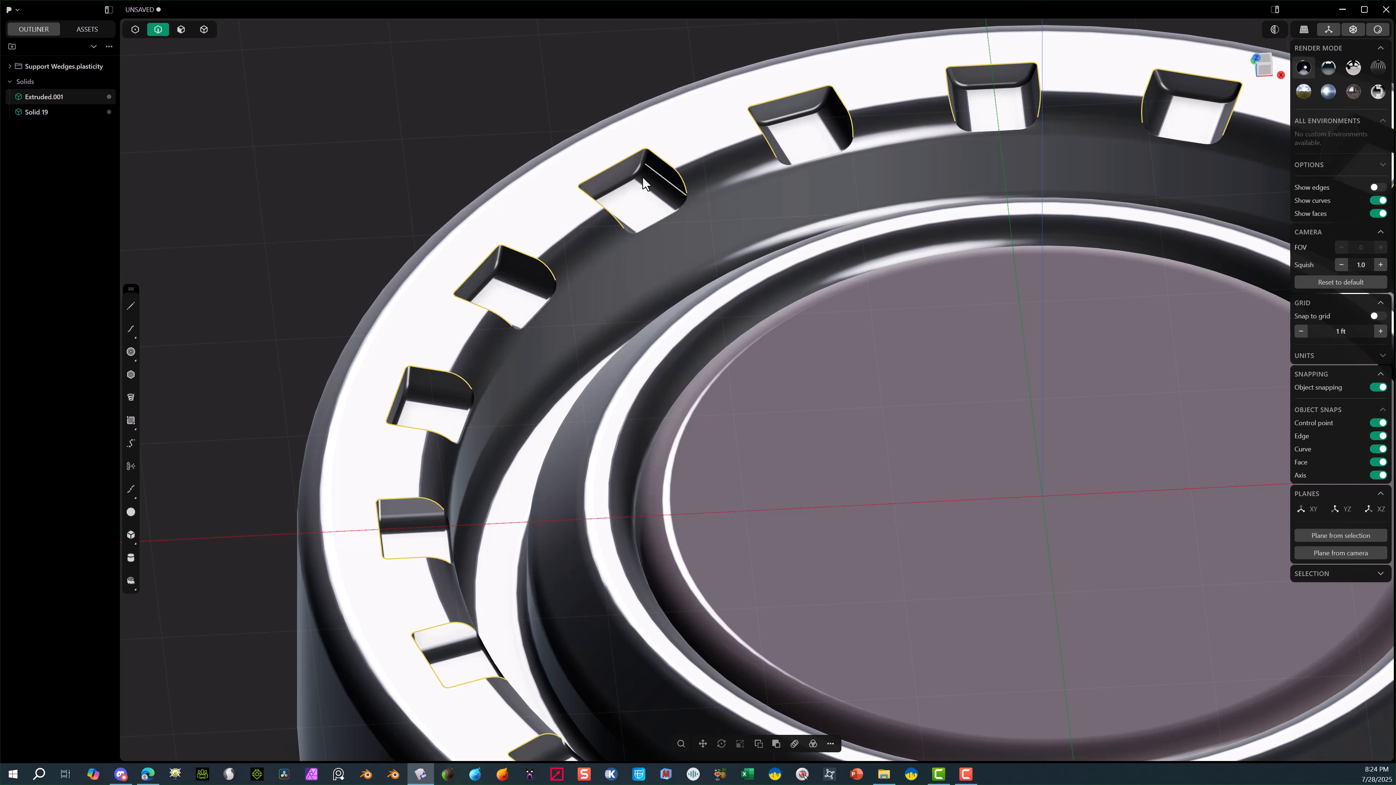
key("b")
scroll(415, 396, "up", 8)
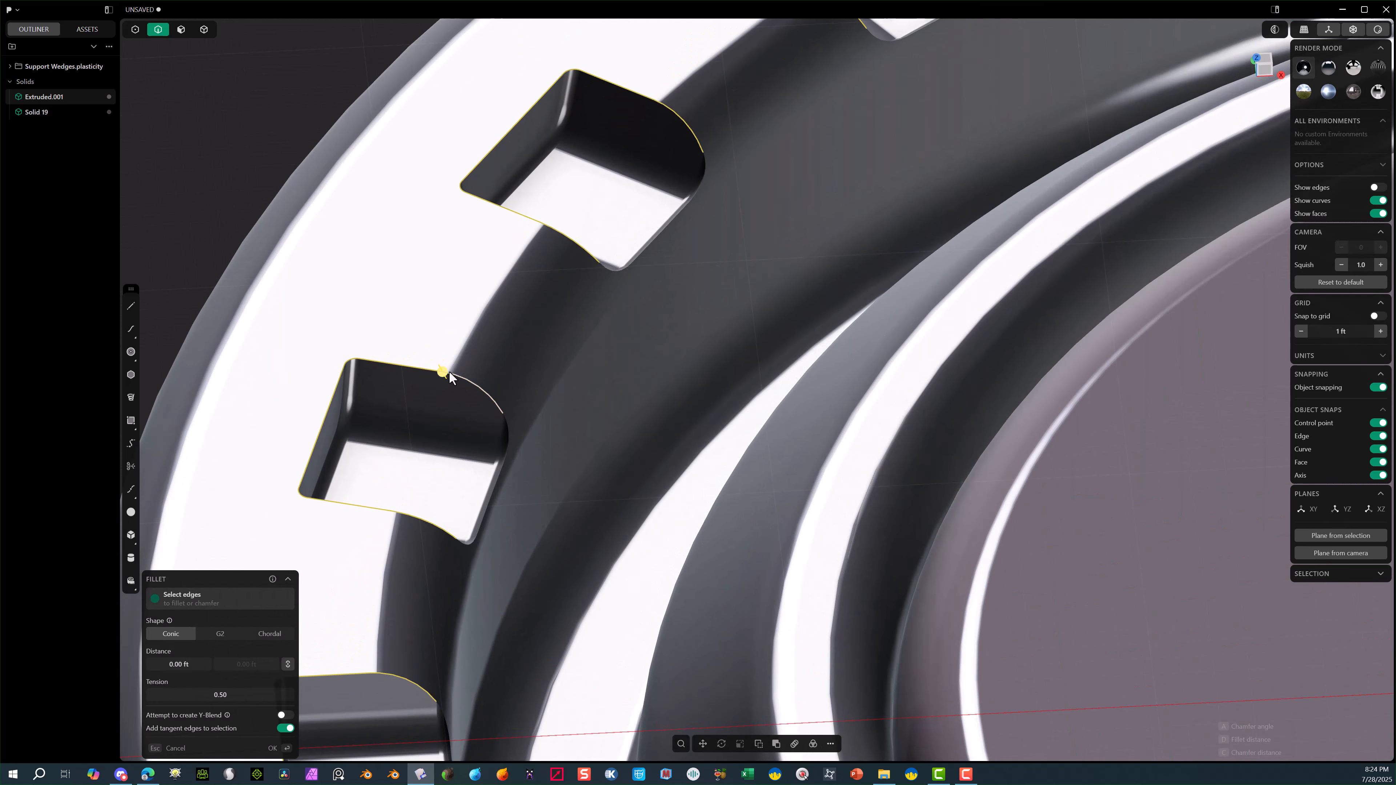
left_click_drag(449, 372, 449, 363)
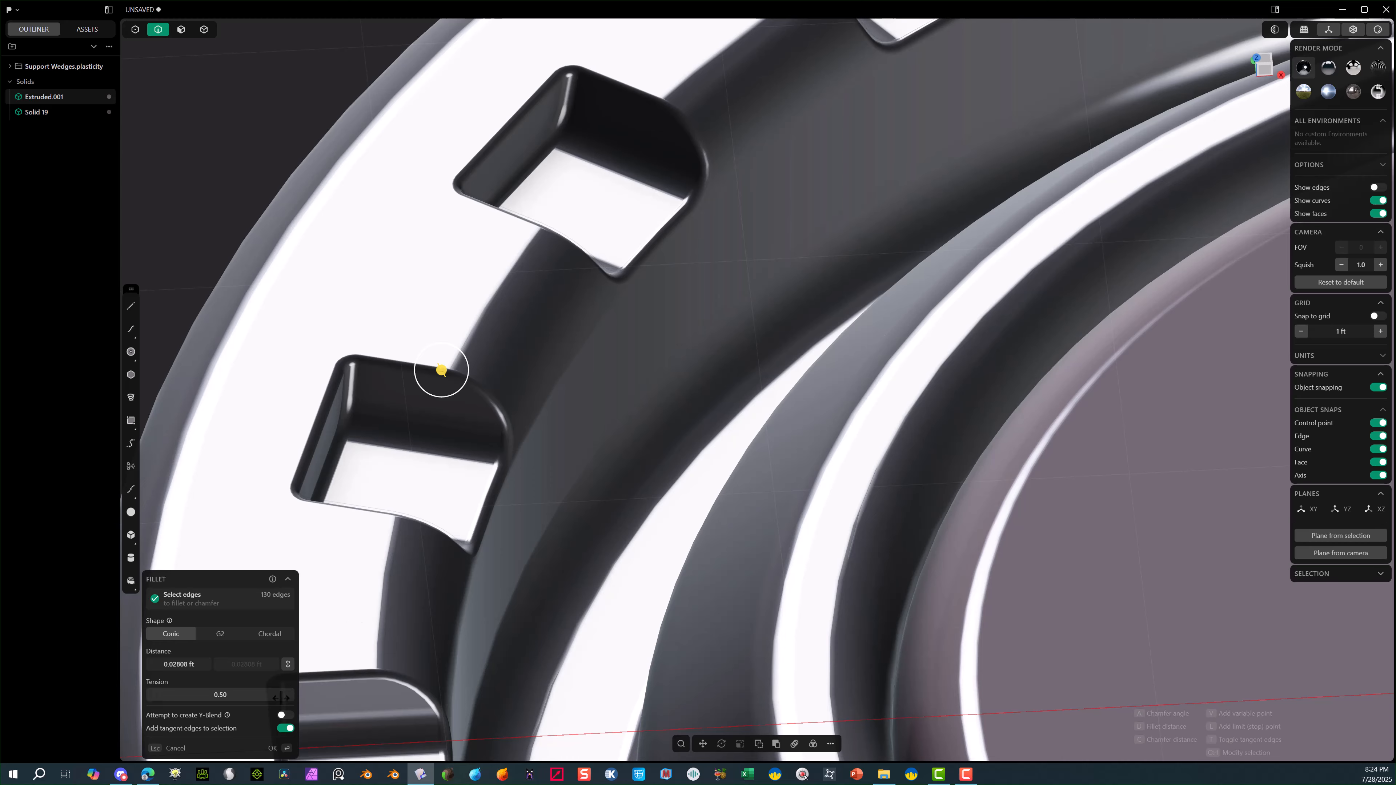
left_click(275, 749)
In top view, draw a circle about 3.9 ft in diameter centred on the disc's core.
scroll(461, 342, "down", 7)
scroll(530, 253, "down", 8)
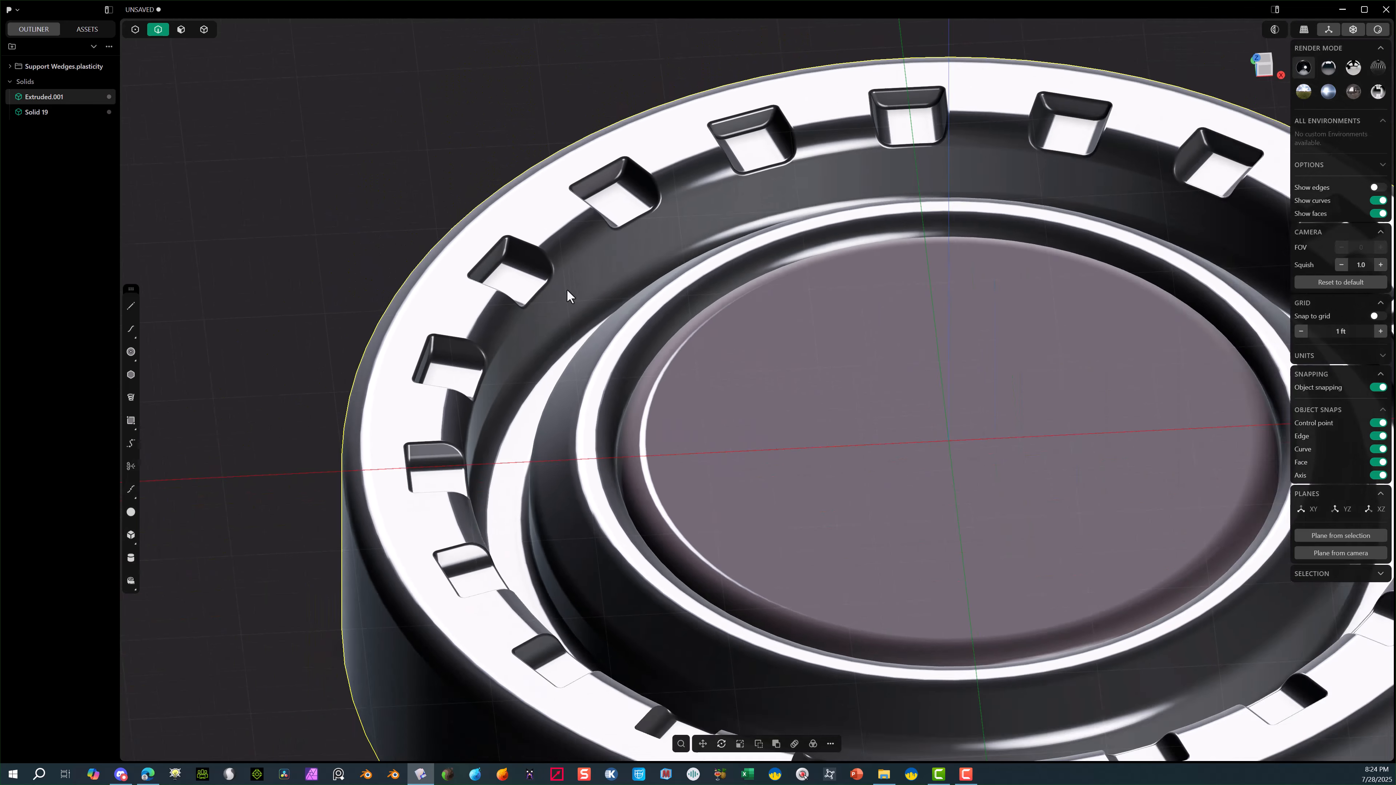
middle_click_drag(686, 235, 679, 296)
scroll(682, 286, "down", 6)
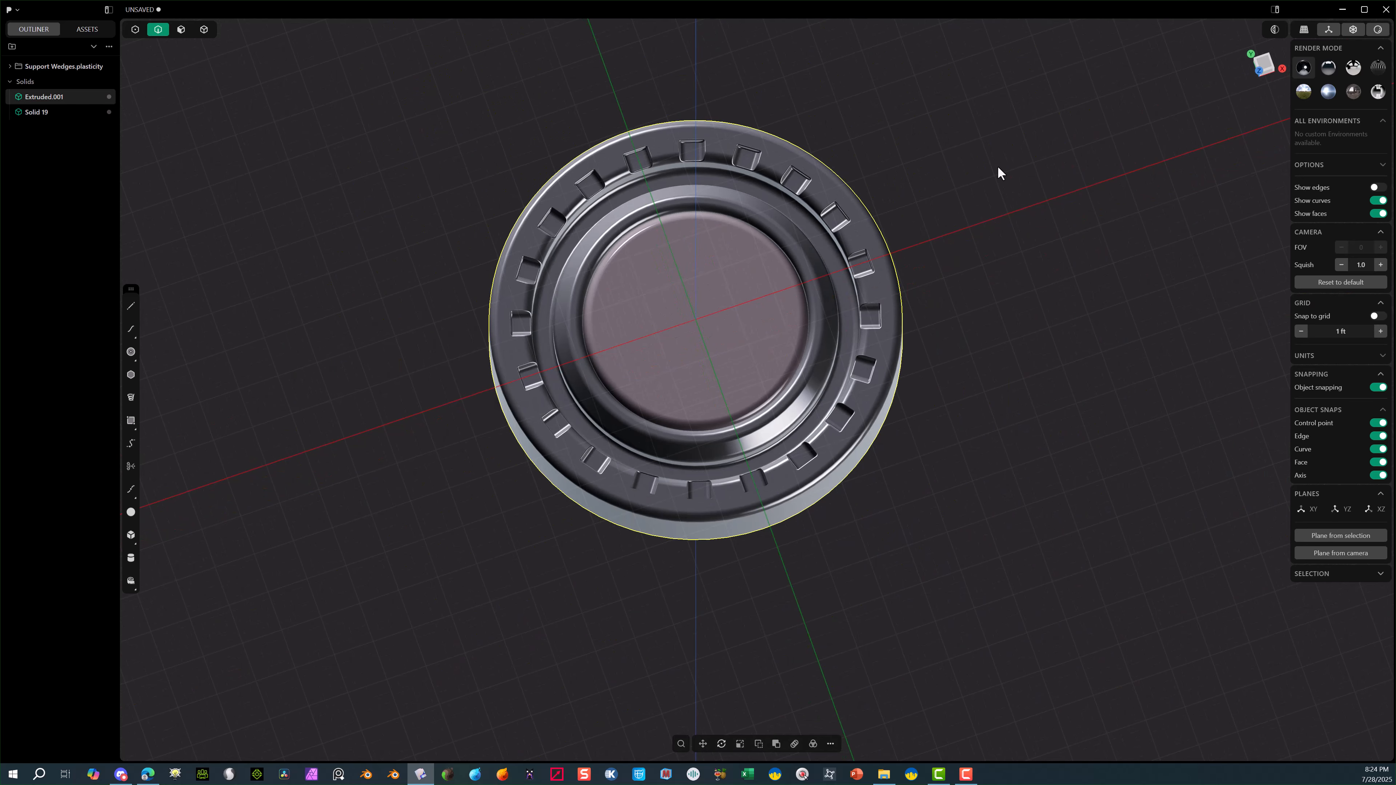
left_click(1264, 61)
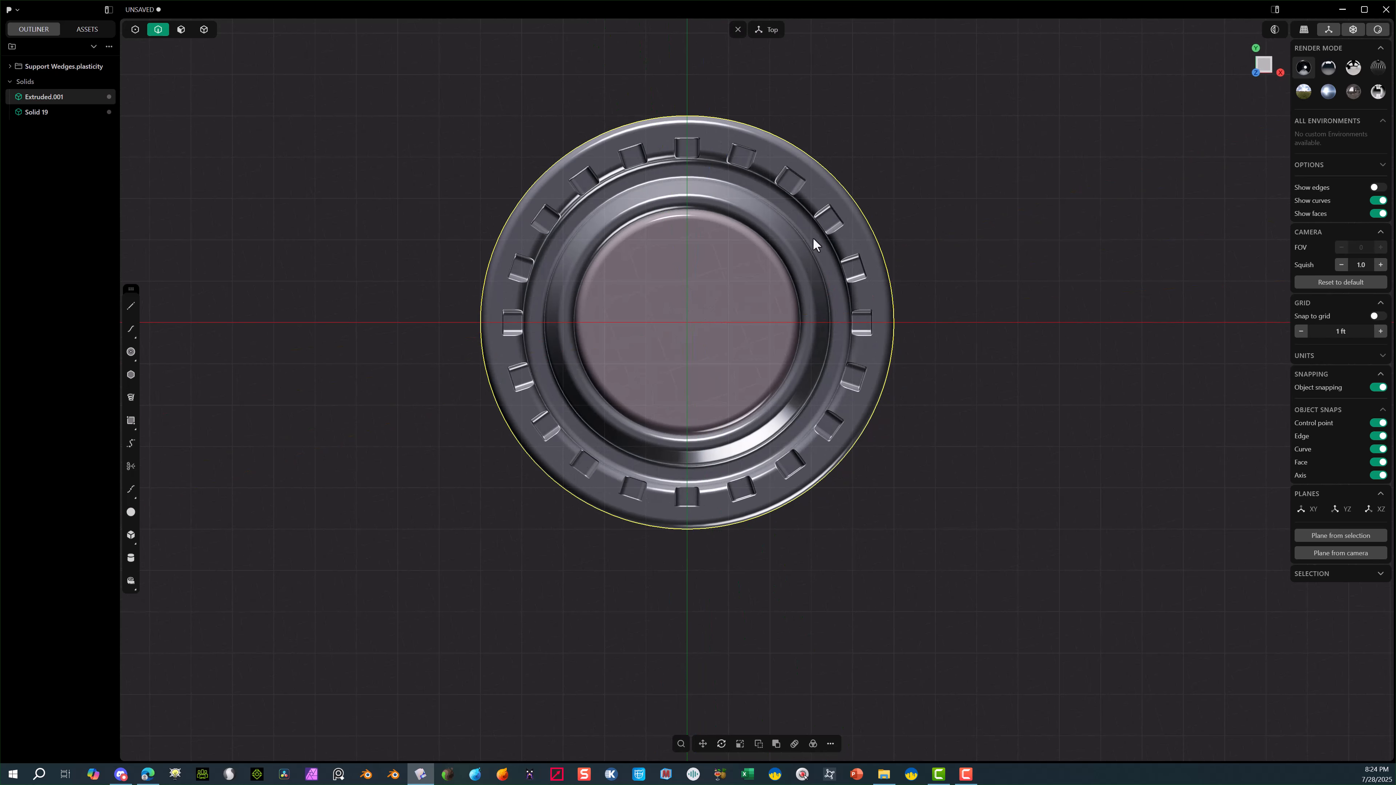
left_click(131, 353)
left_click(688, 322)
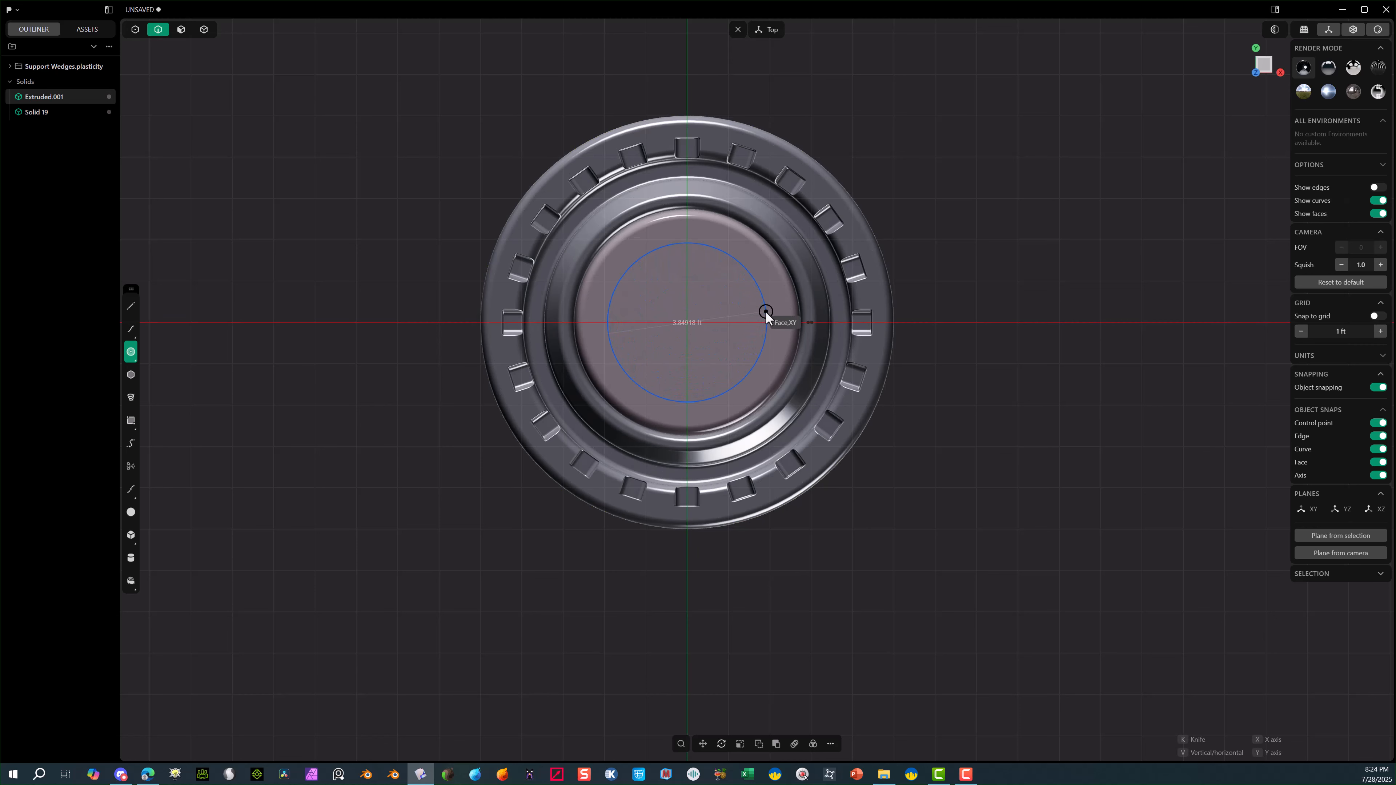
left_click(766, 311)
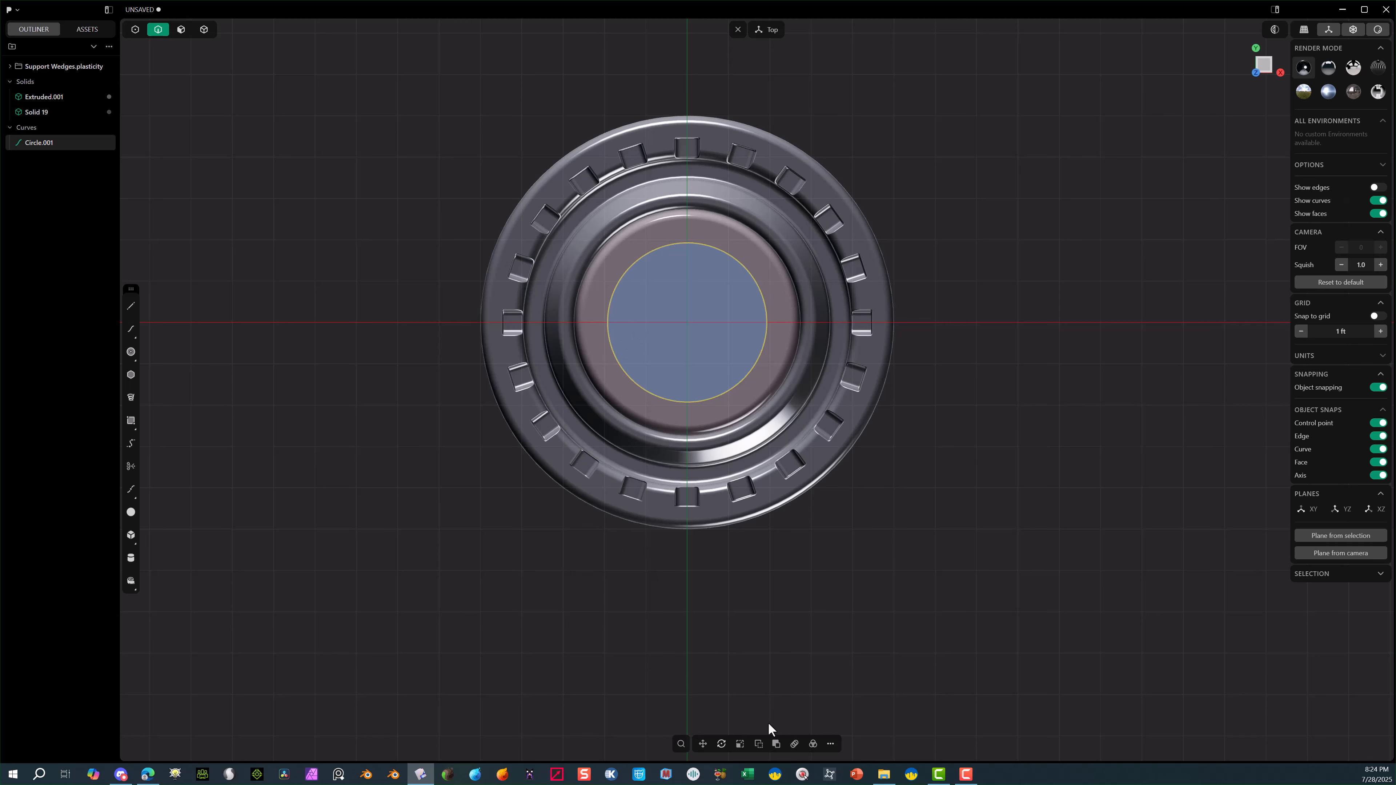
left_click(831, 744)
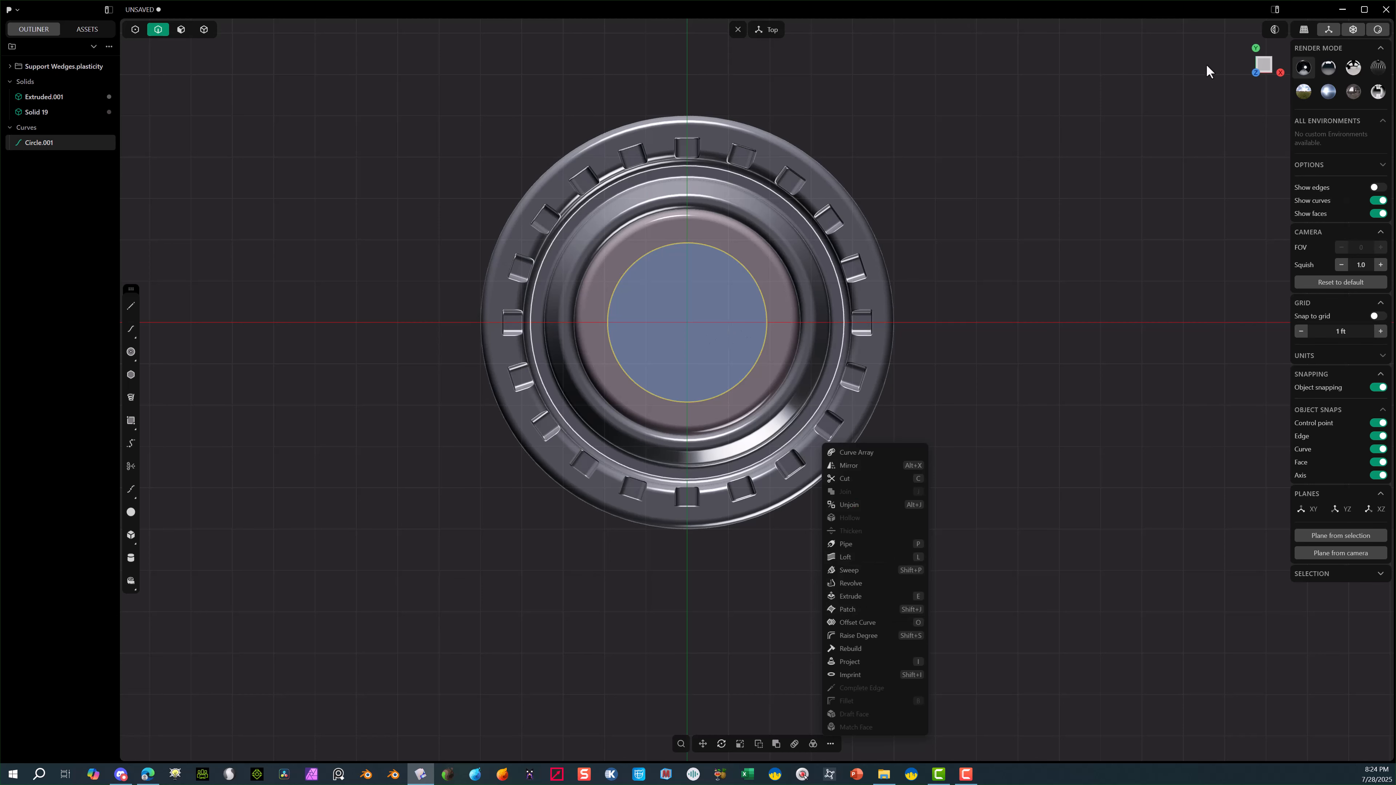
left_click(1264, 66)
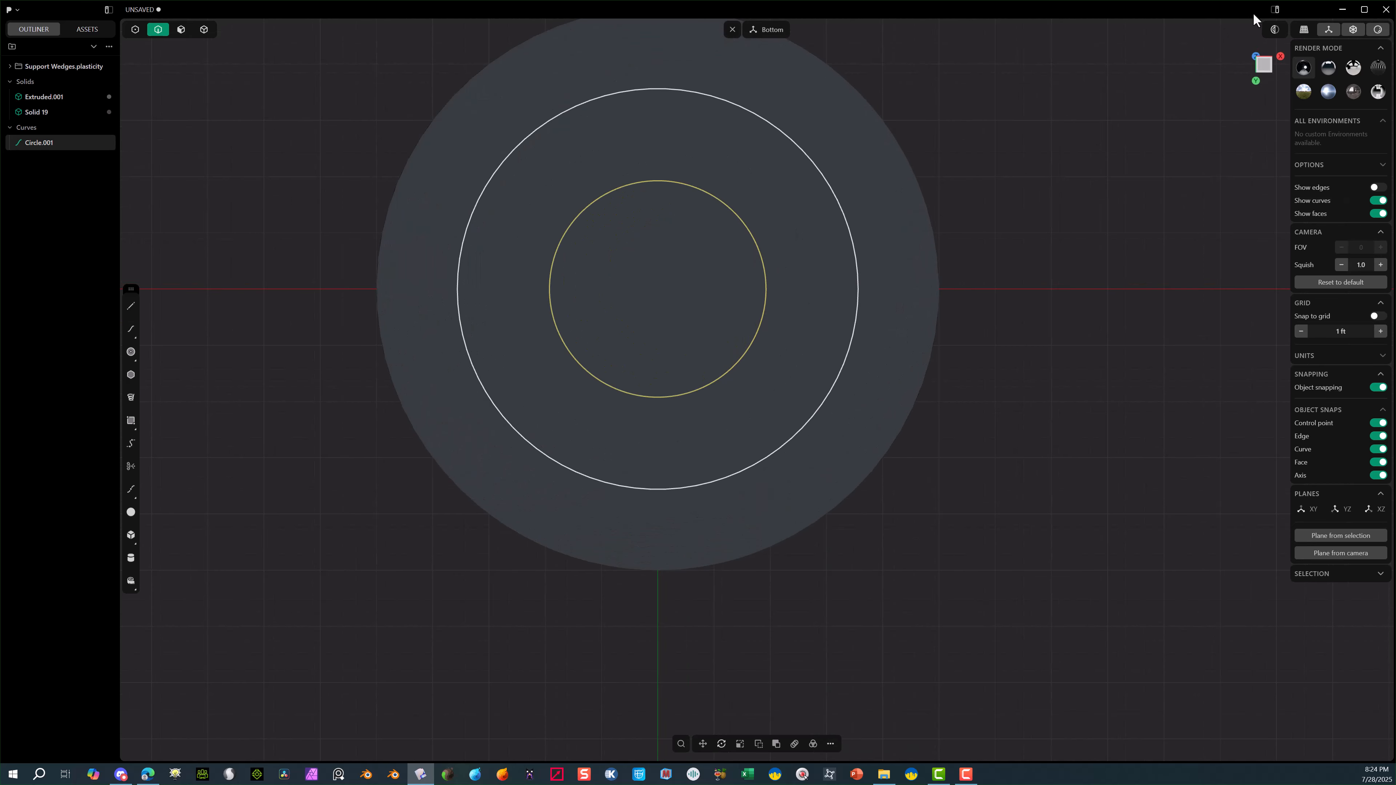
left_click(1262, 65)
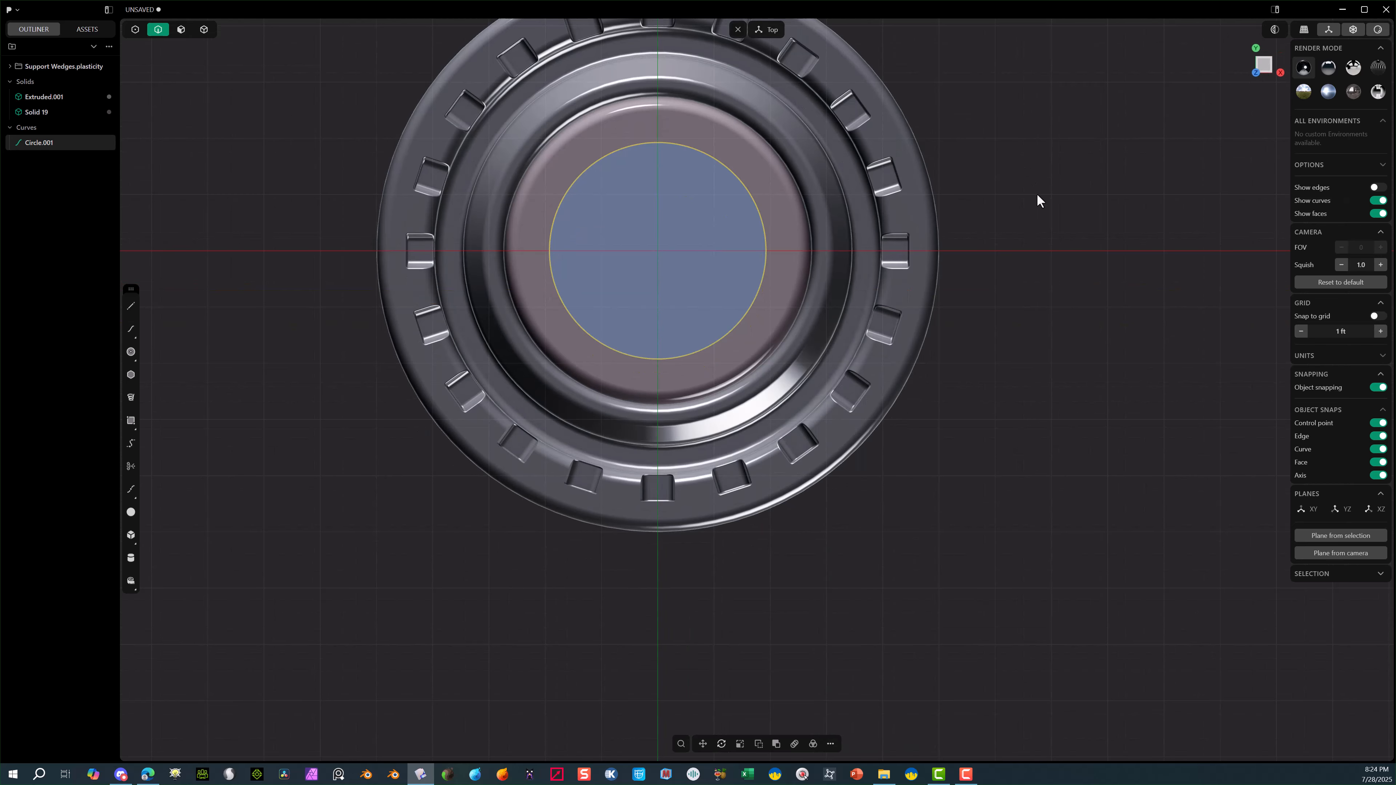
Try drawing a small profile circle on the disc's upper edge in the front view, and delete it.
middle_click_drag(1038, 203, 1151, 85)
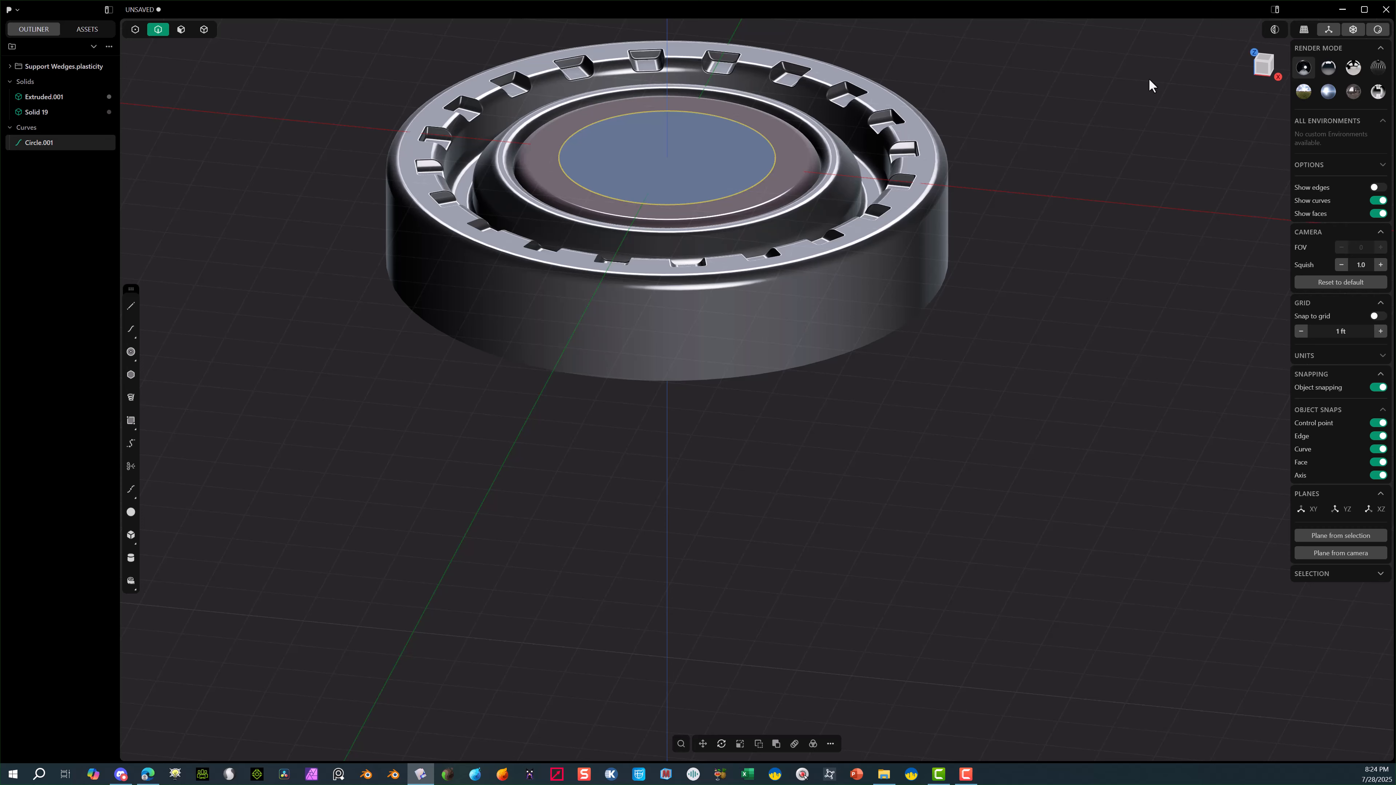
left_click(1252, 78)
scroll(571, 196, "up", 5)
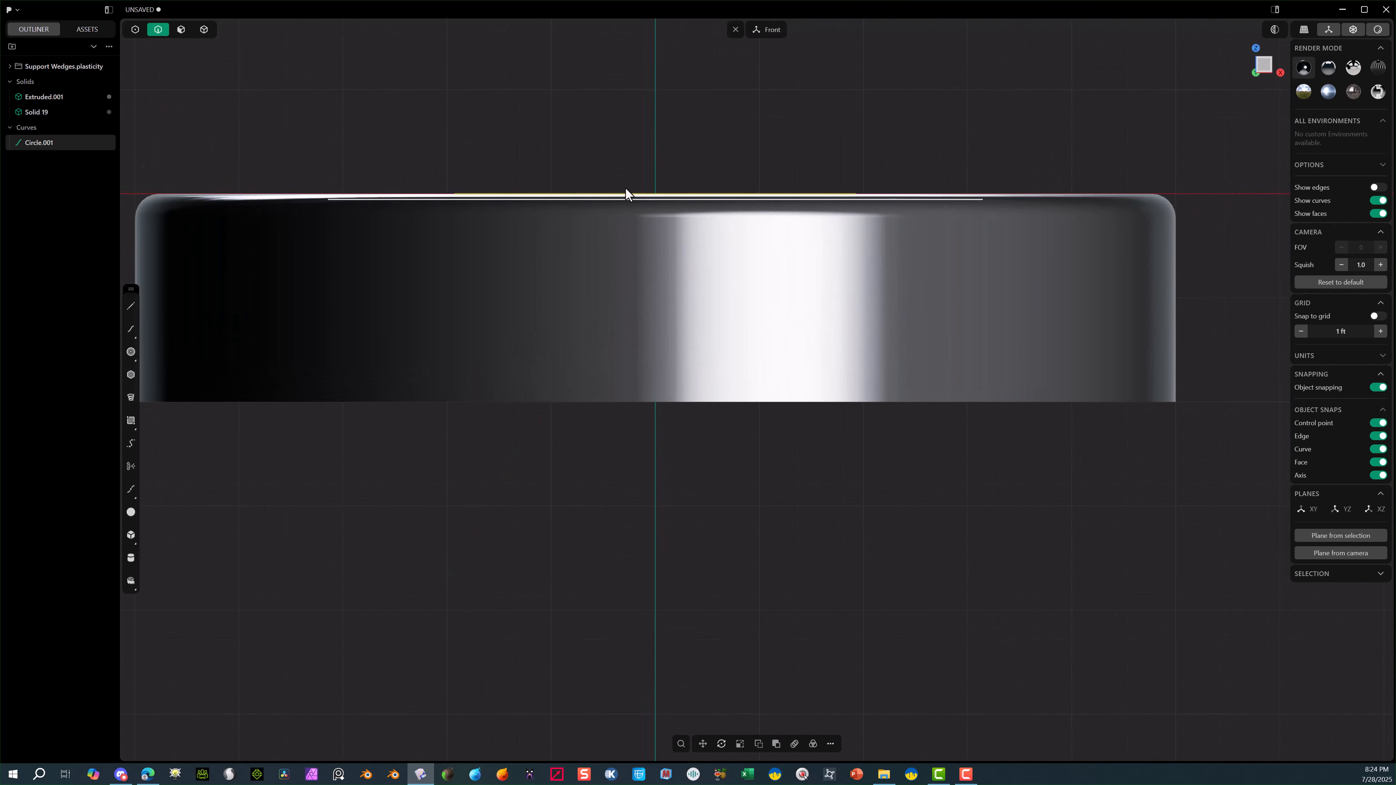
left_click(131, 352)
scroll(779, 99, "up", 1)
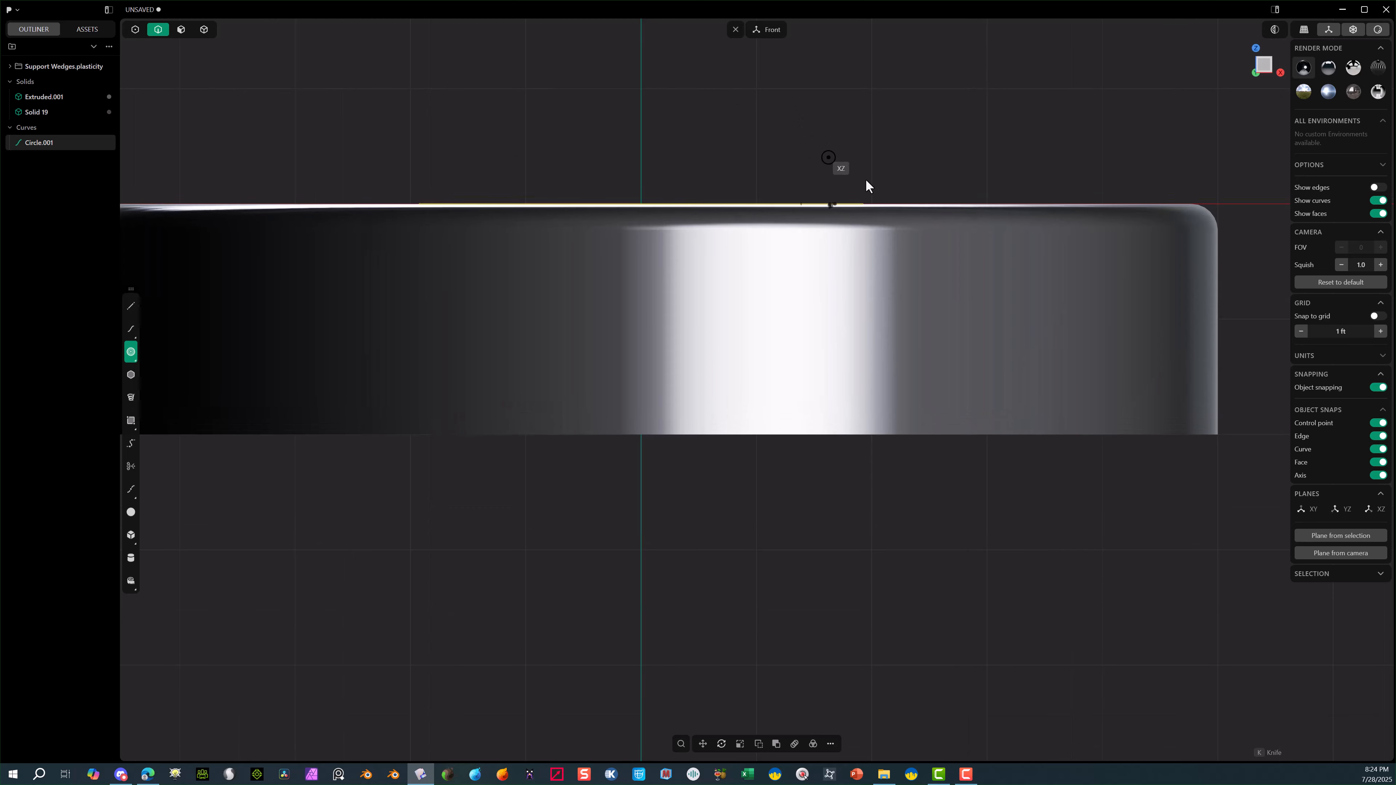
left_click(861, 206)
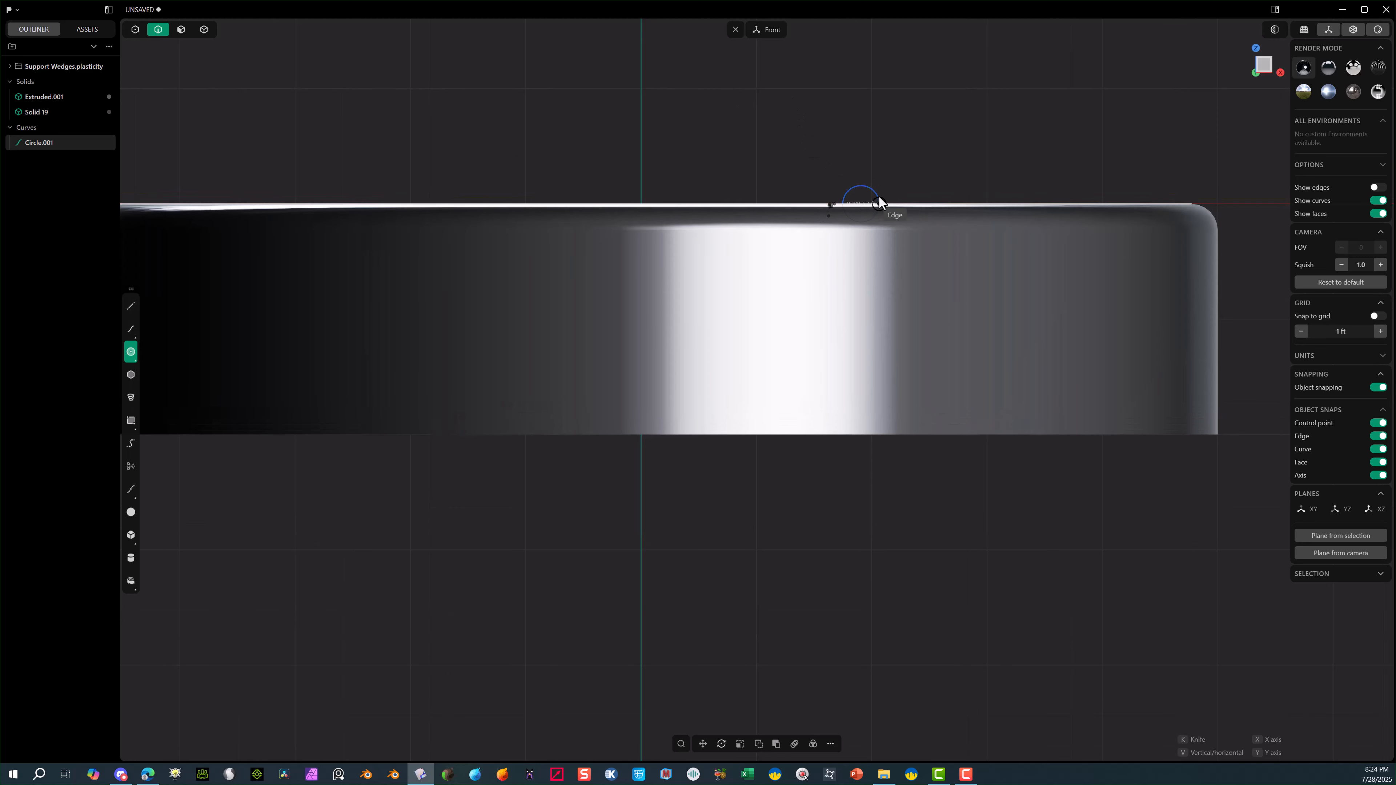
left_click(878, 195)
middle_click_drag(878, 195, 996, 304)
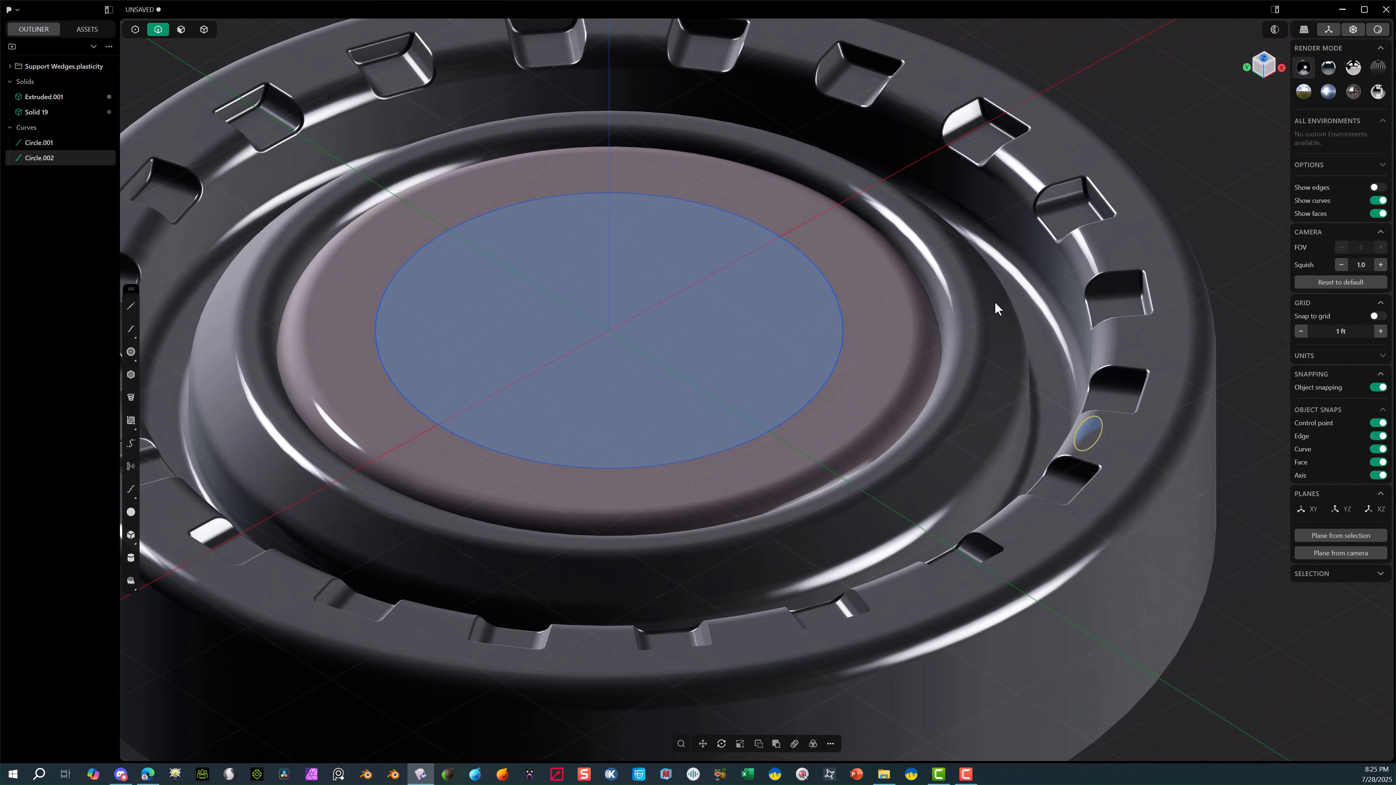
key("Delete")
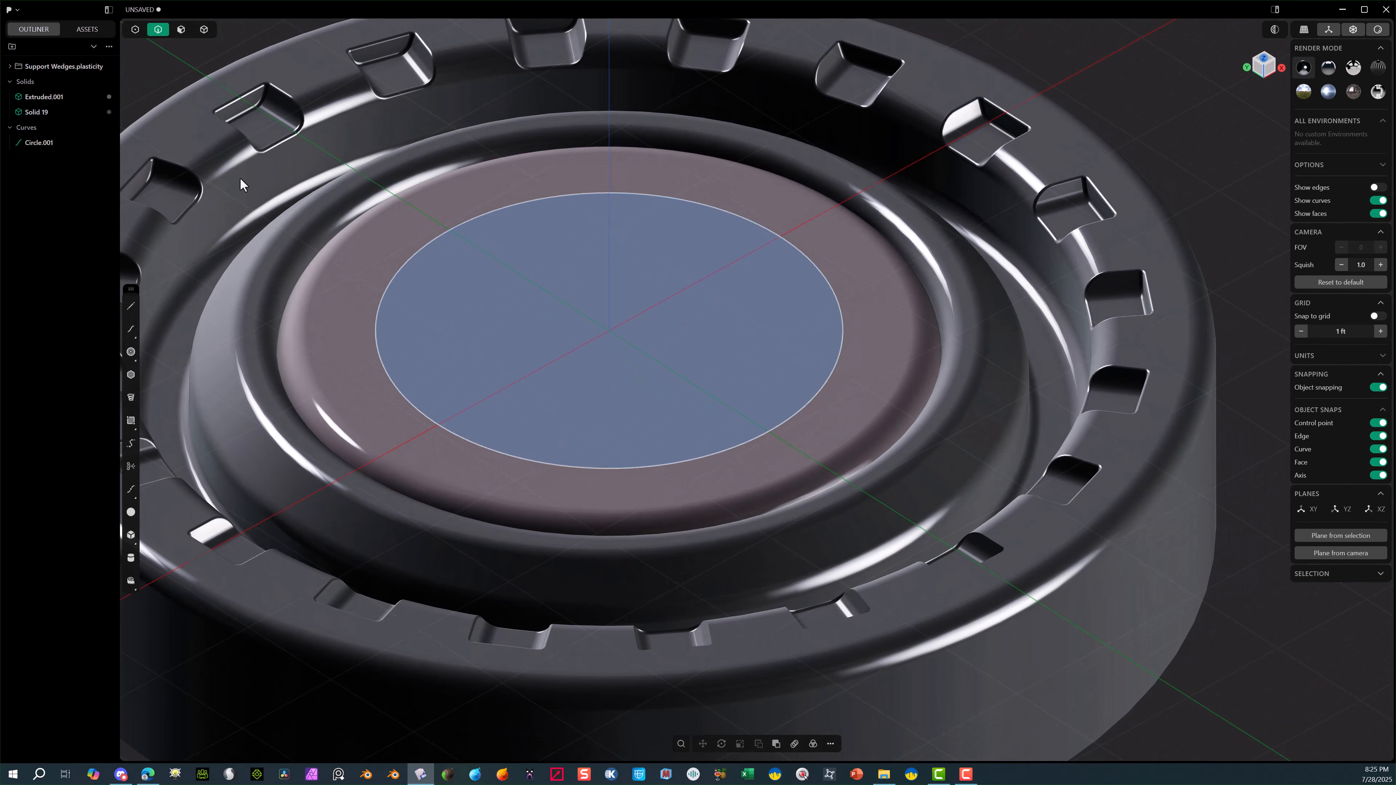
Draw a small upright profile circle centred on the large circle's curve on the core, aligned with its normal.
left_click(131, 352)
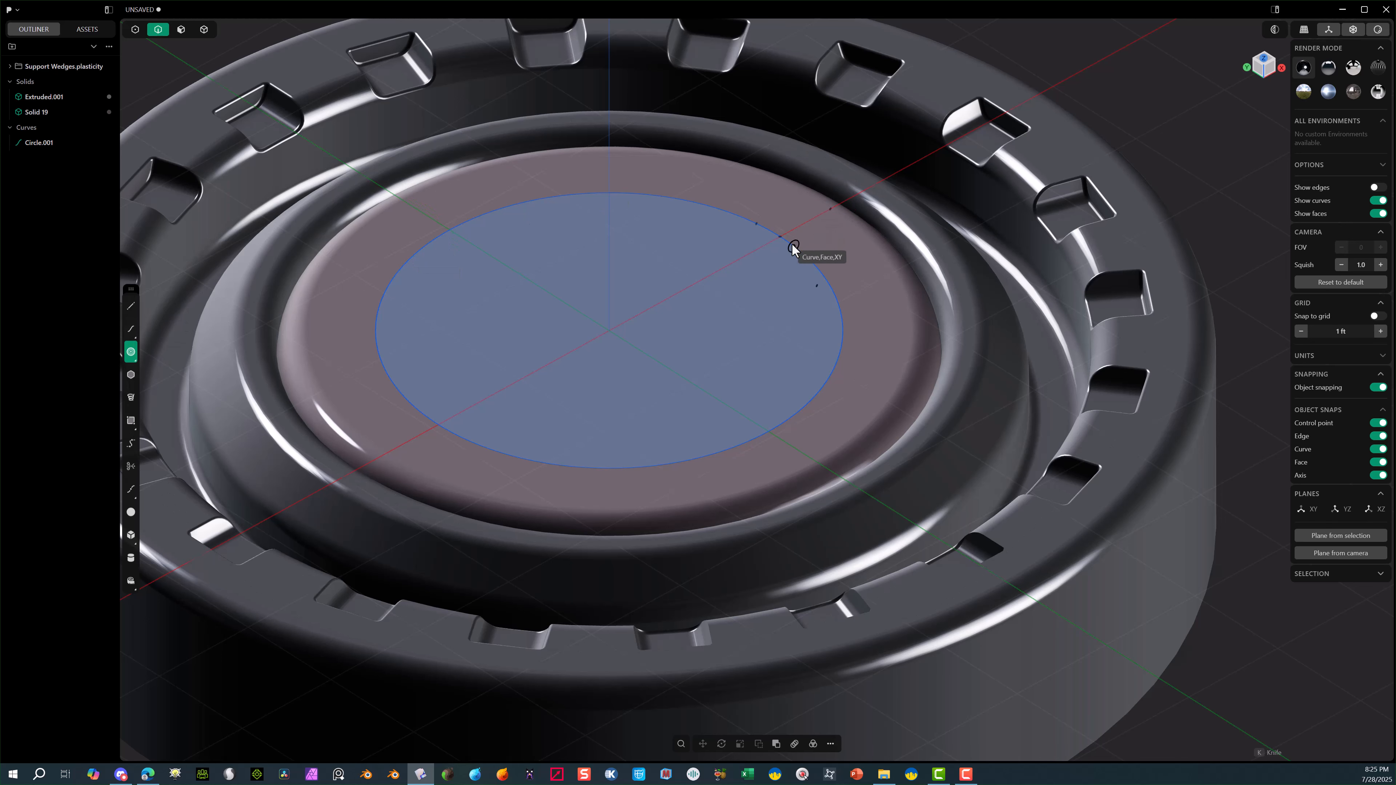
left_click(779, 237)
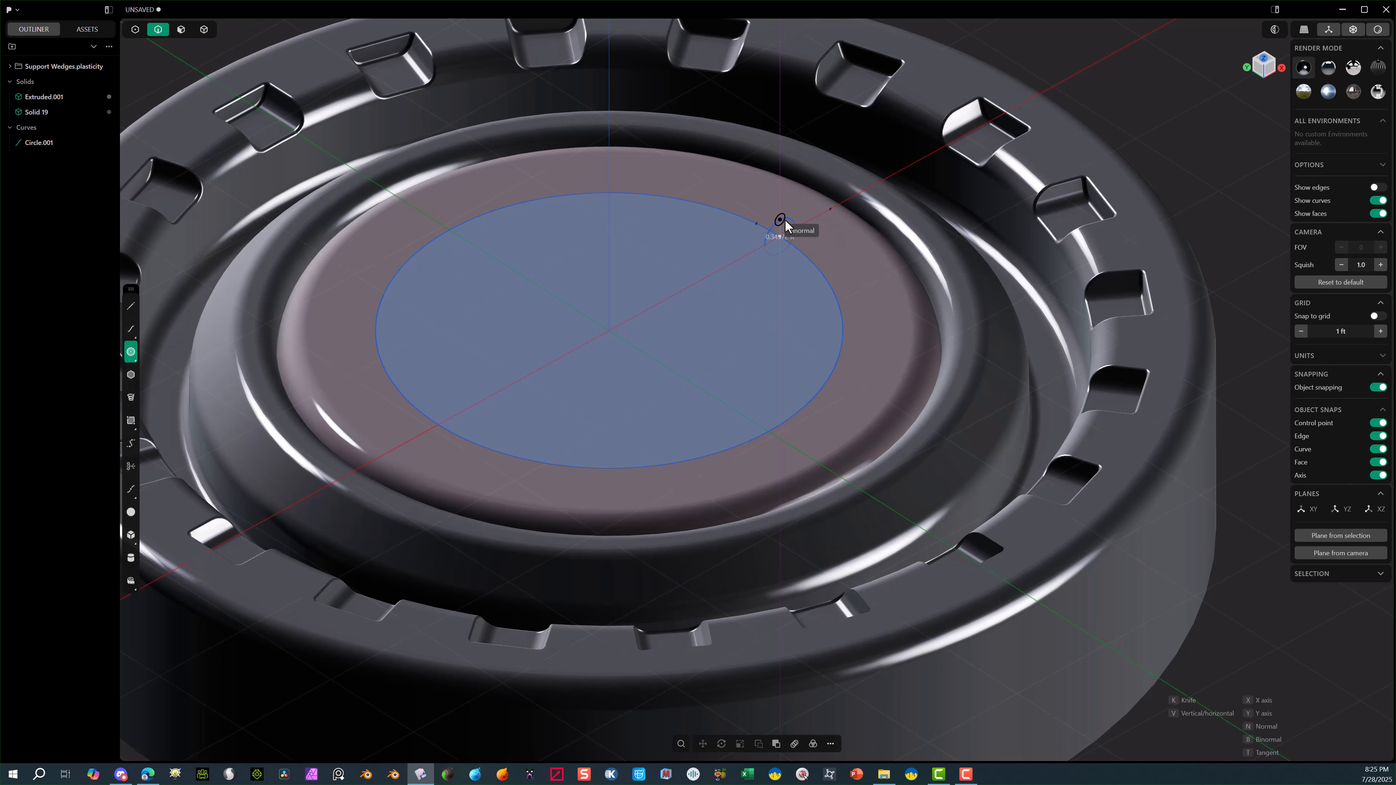
left_click(785, 227)
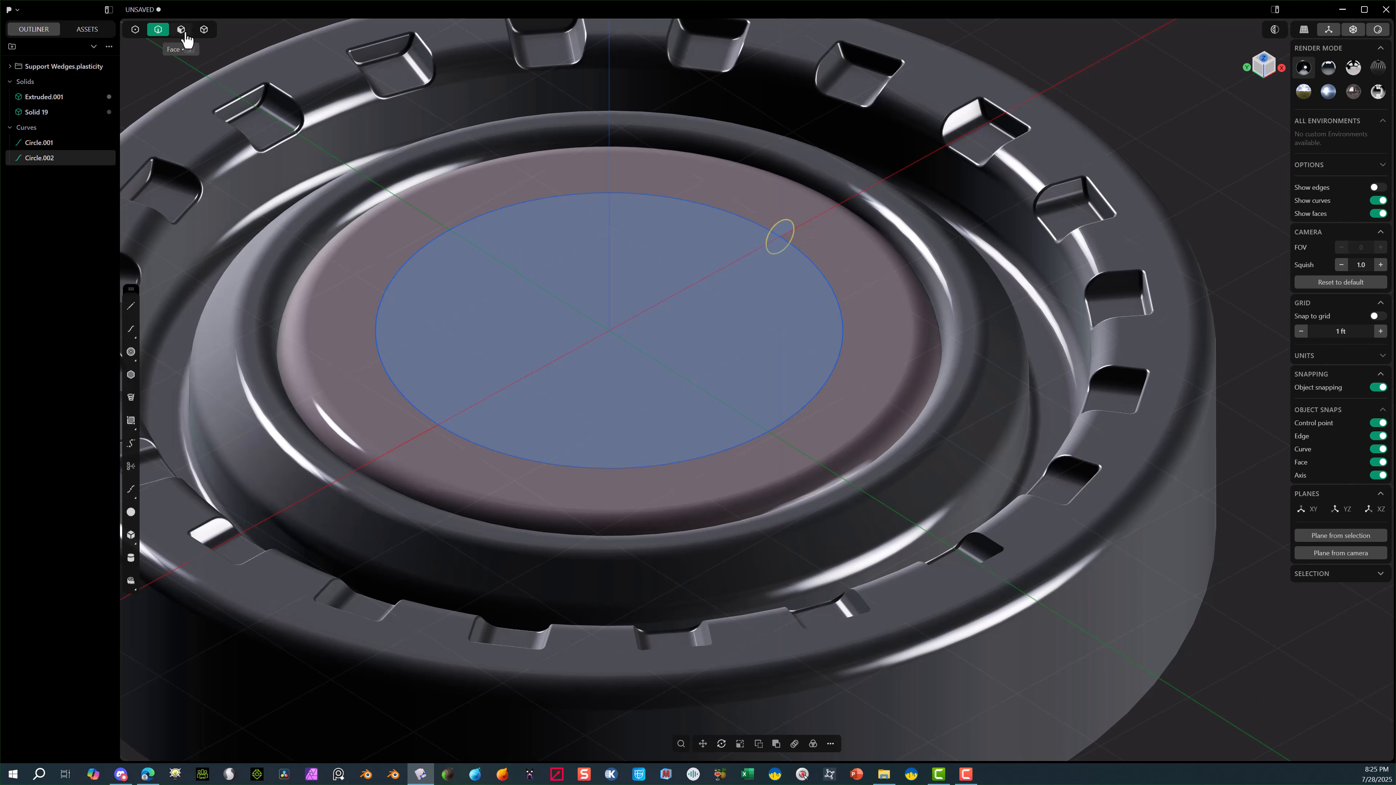
Revolve the small circle's region 360 degrees around the vertical axis through the core's centre to form a ring.
left_click(181, 29)
left_click(783, 235)
key("e")
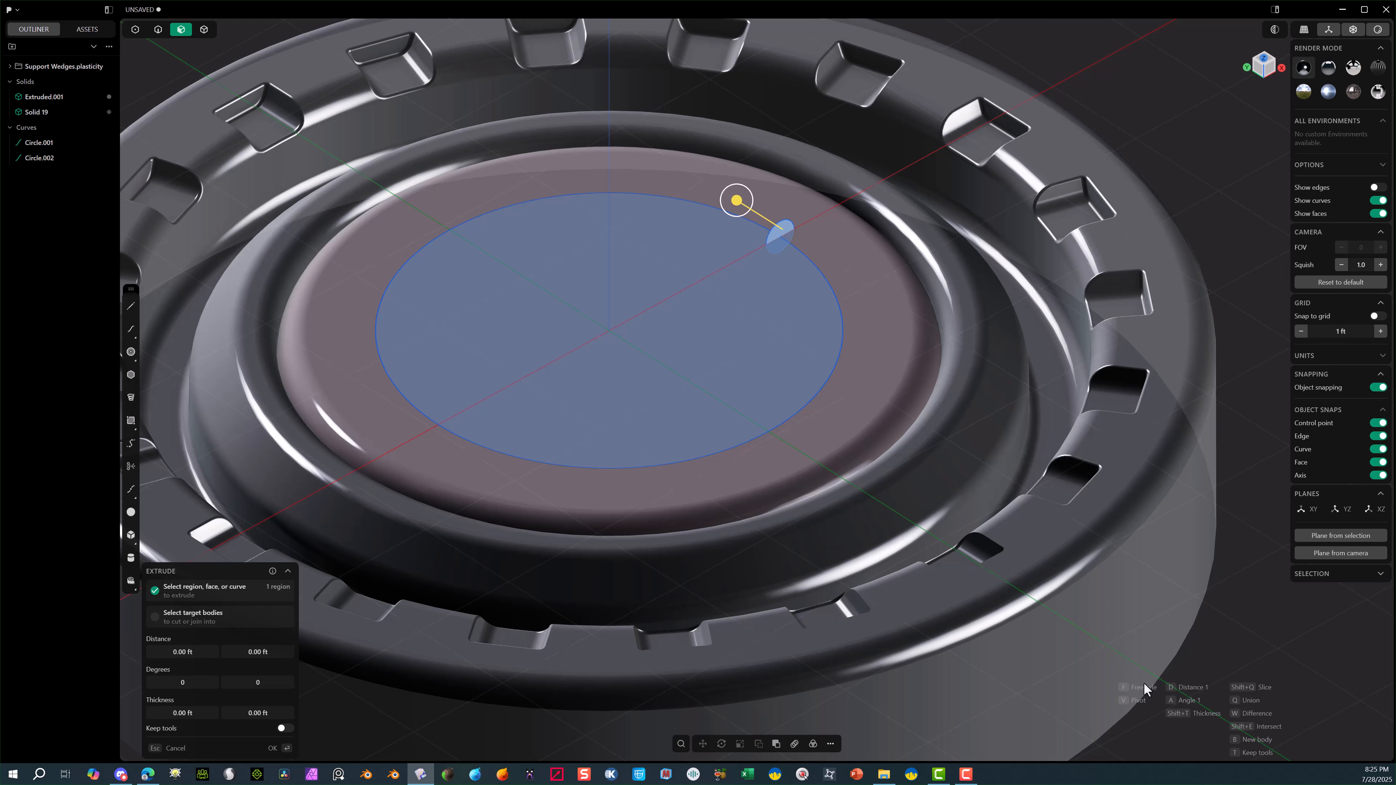
left_click(831, 745)
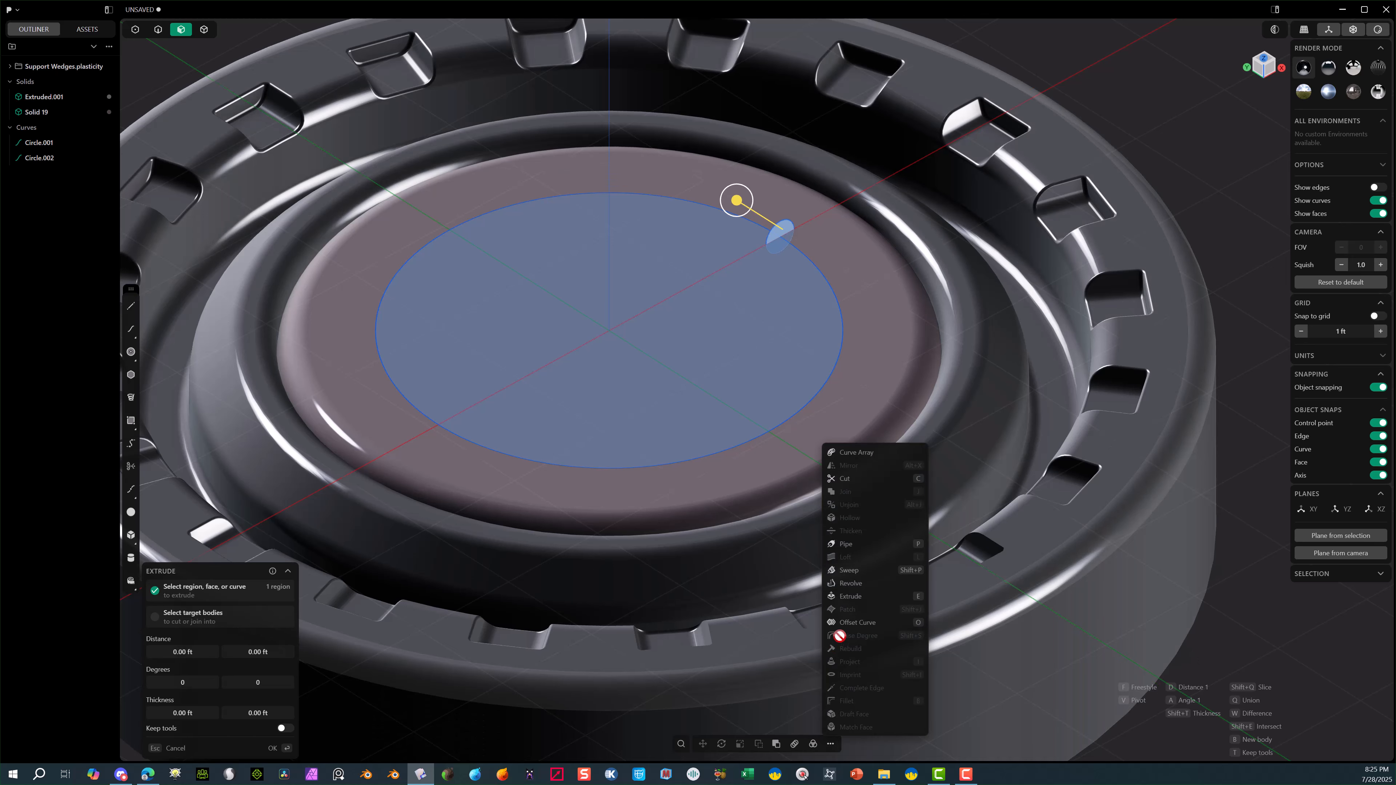
left_click(855, 584)
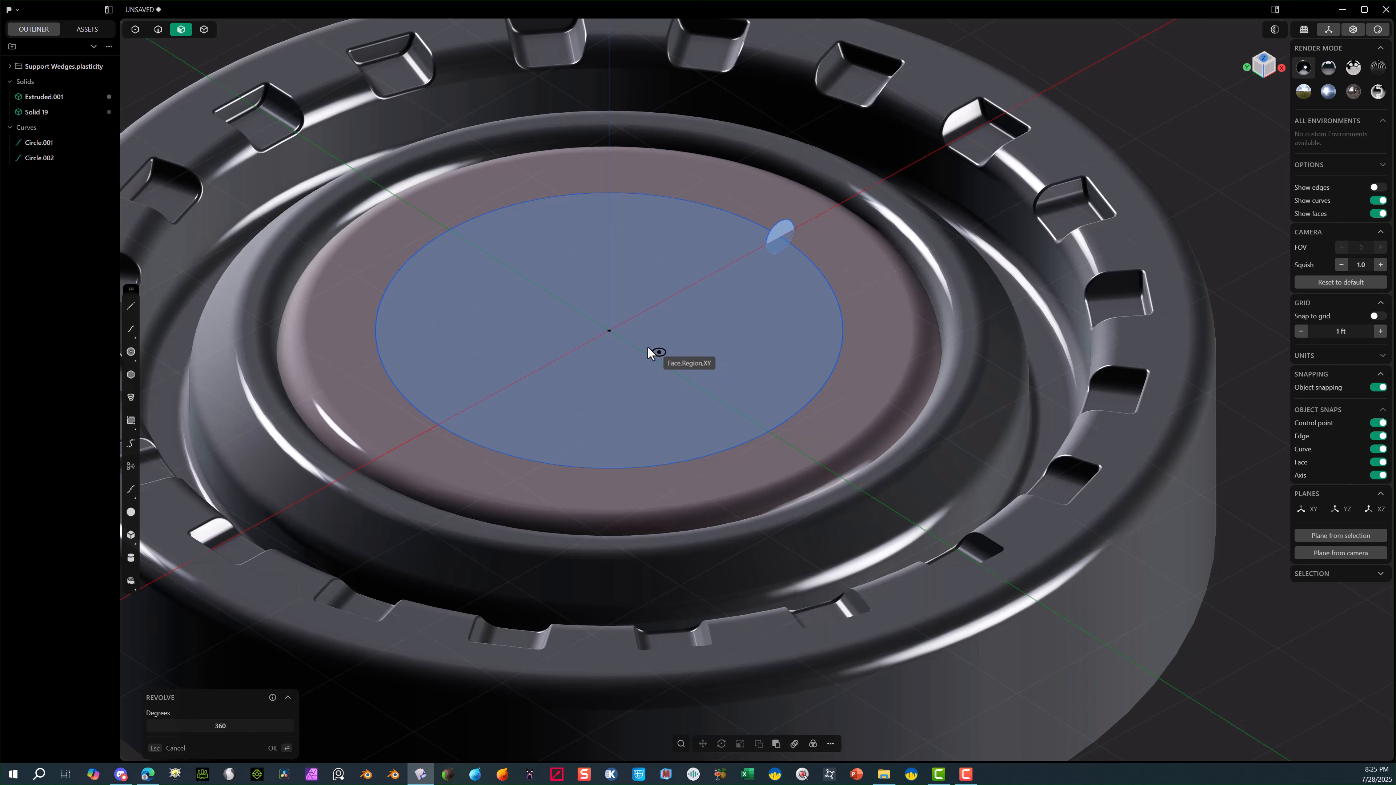
left_click(609, 331)
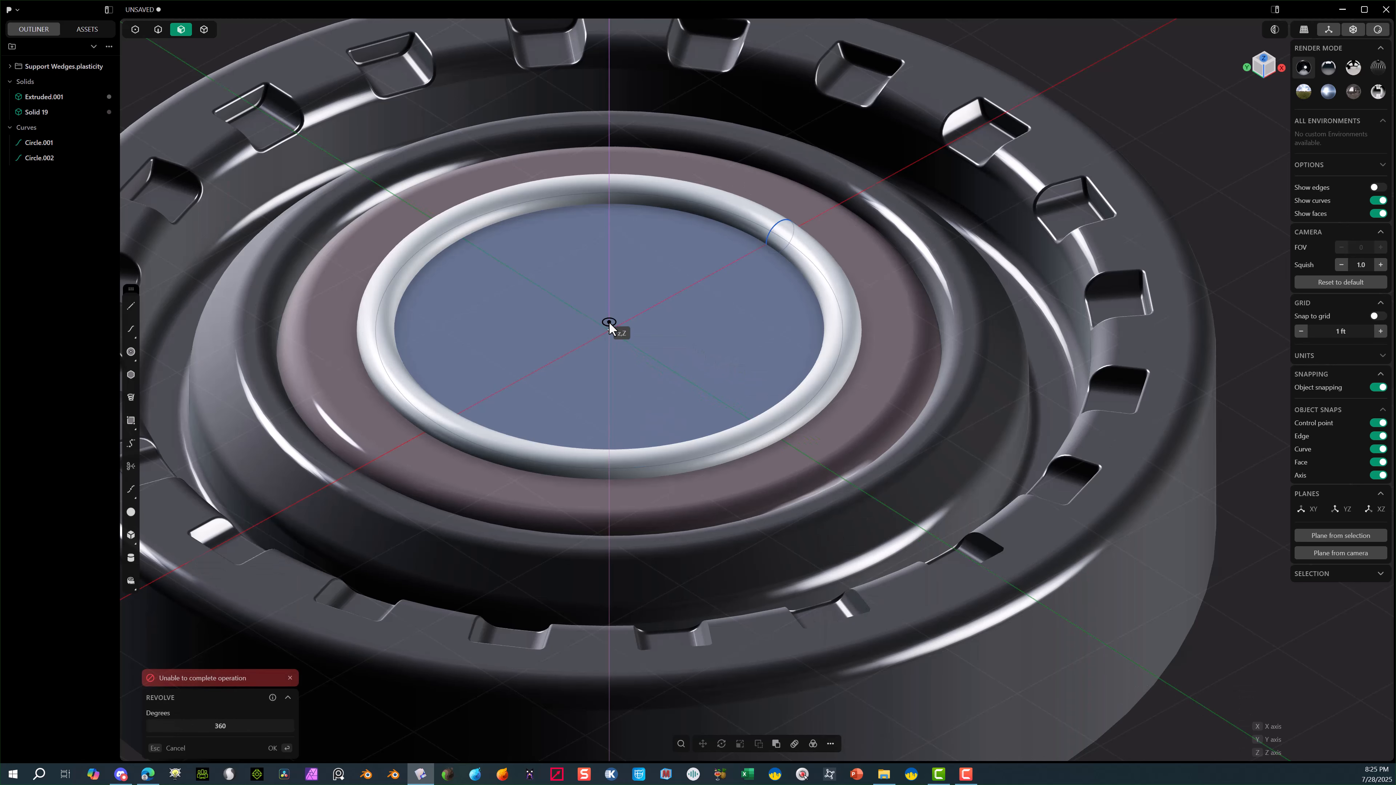
left_click(610, 286)
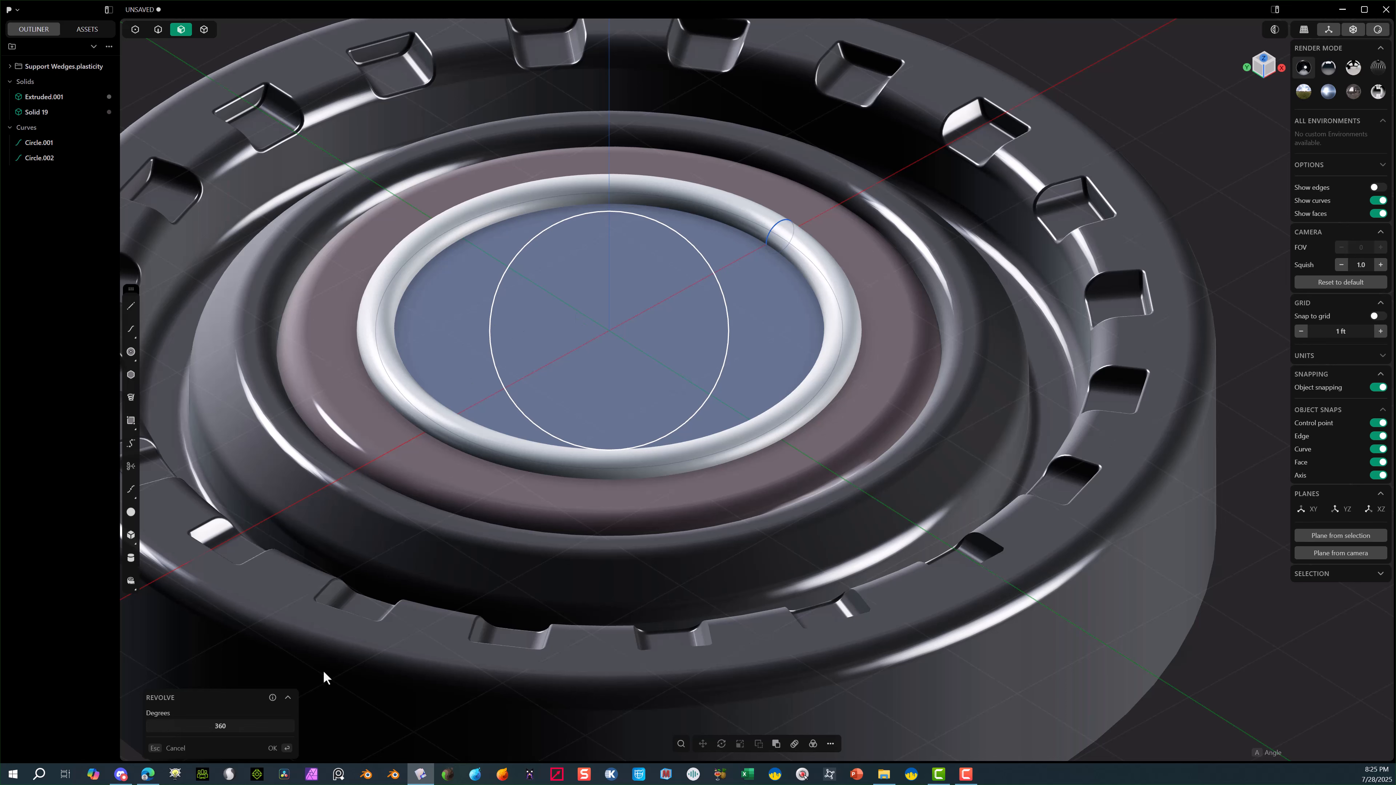
left_click(273, 748)
Subtract the revolved ring from the core with a Boolean difference, keeping the tool body.
middle_click_drag(714, 385, 870, 213)
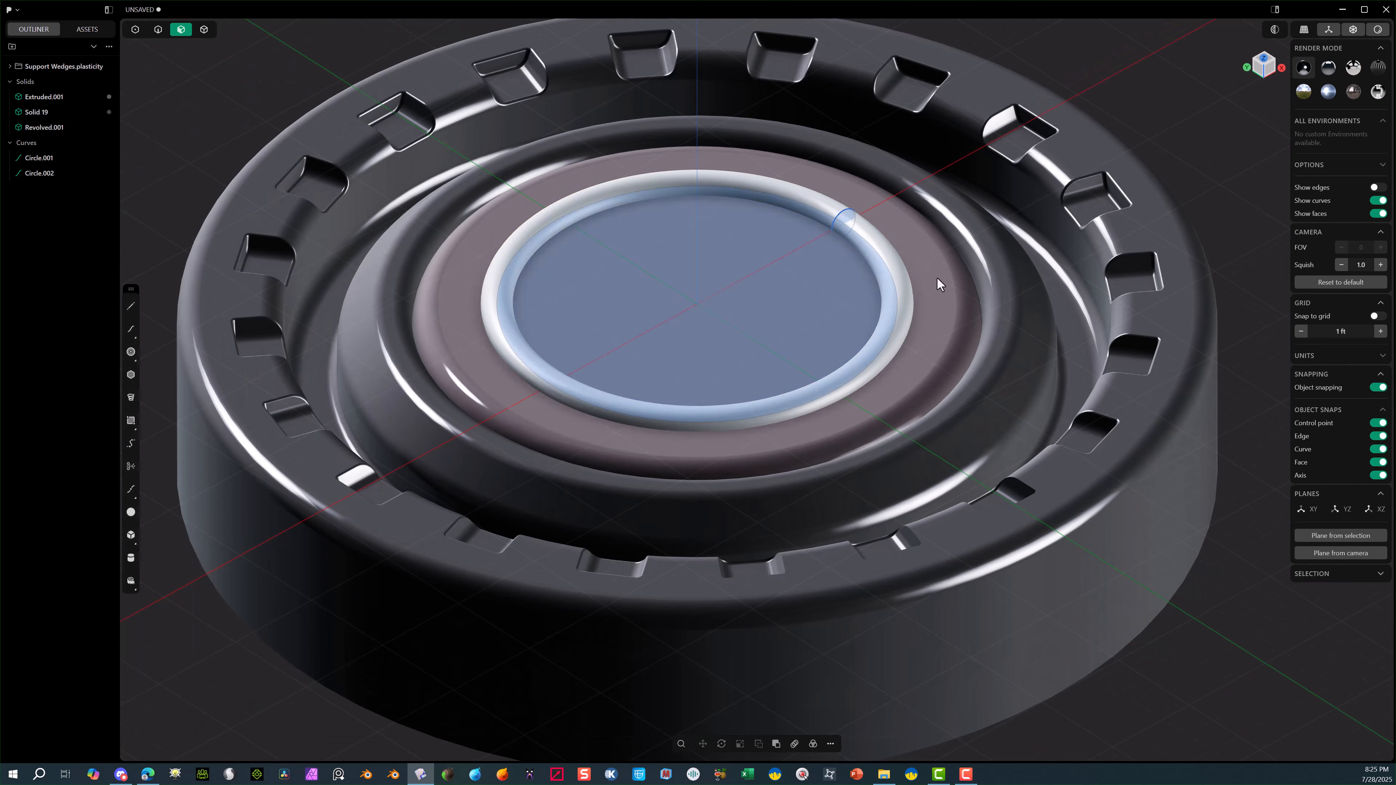
left_click(205, 31)
left_click(510, 324)
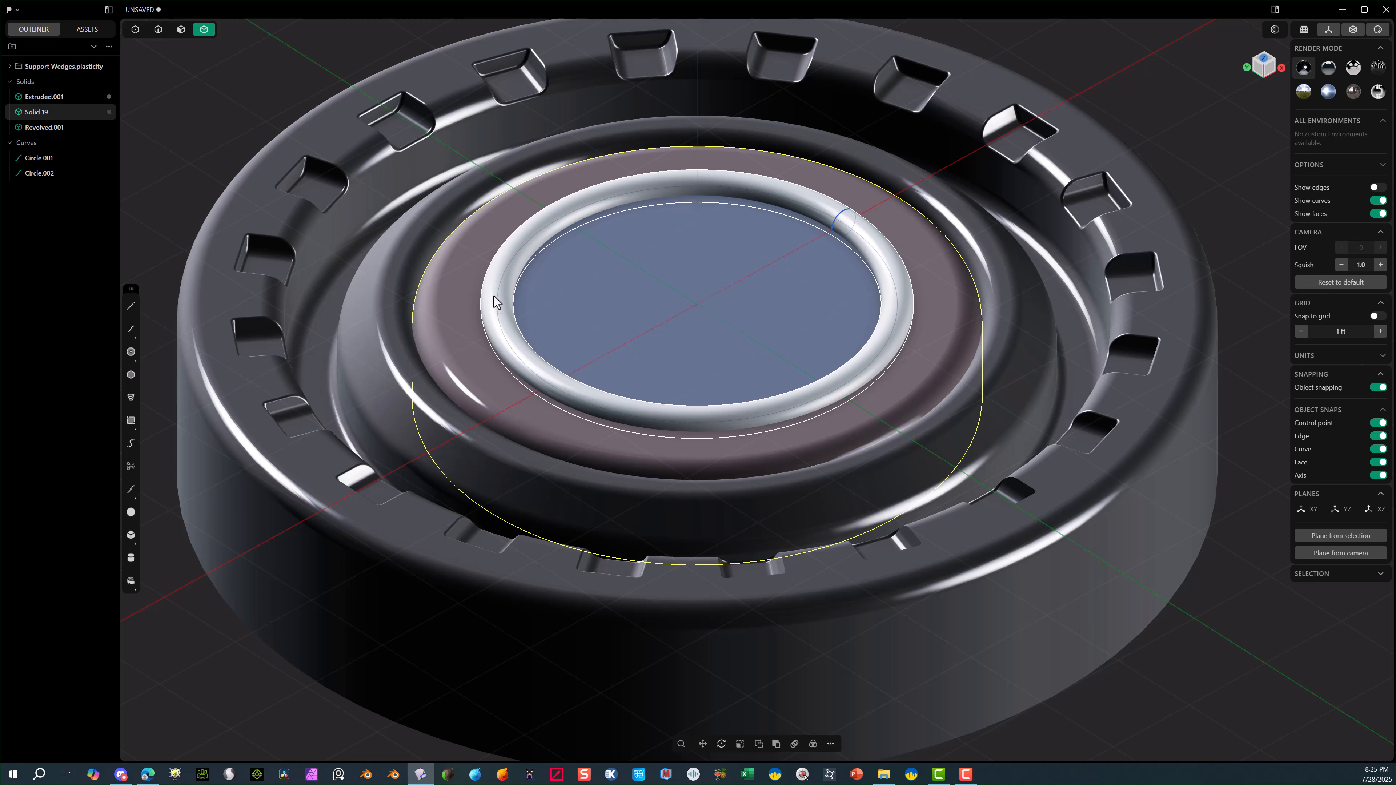
left_click(494, 297)
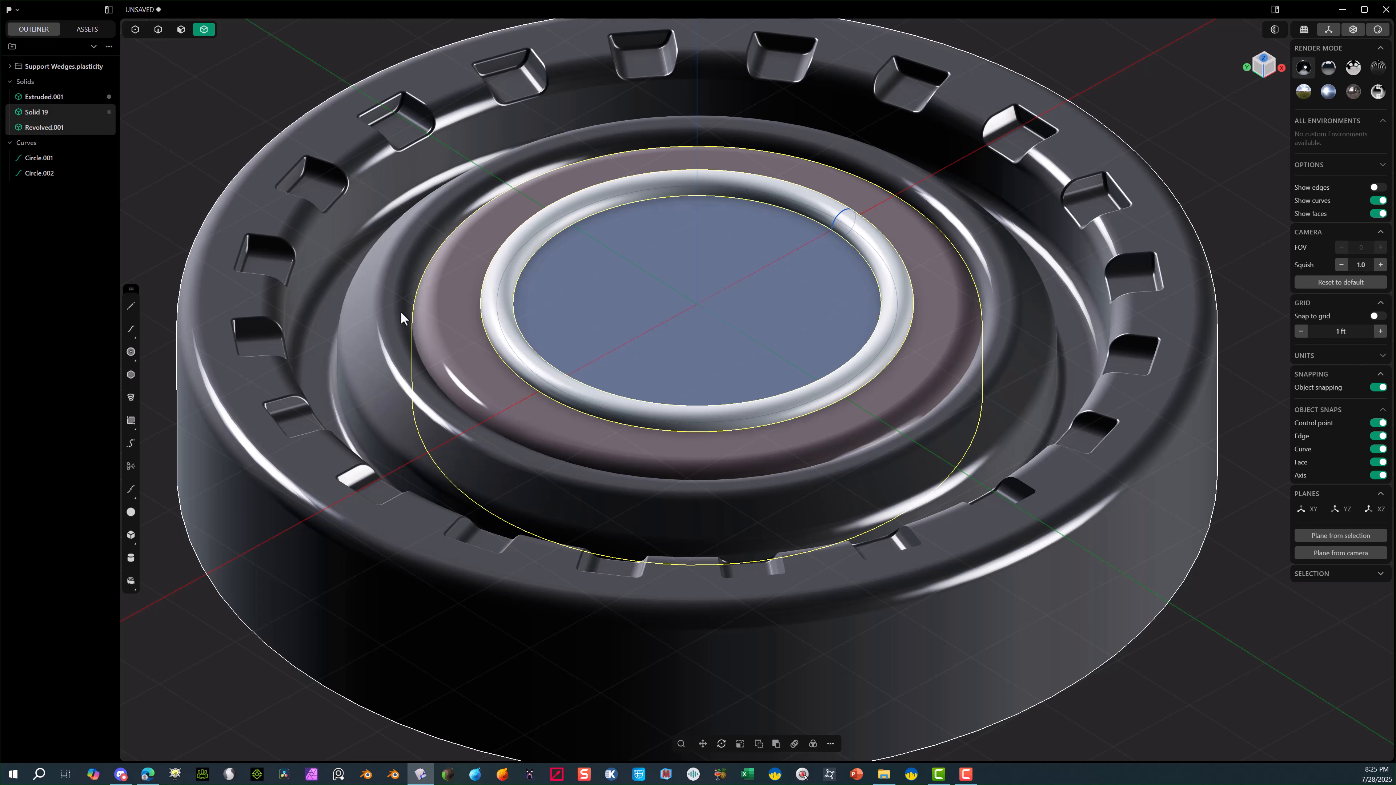
key("q")
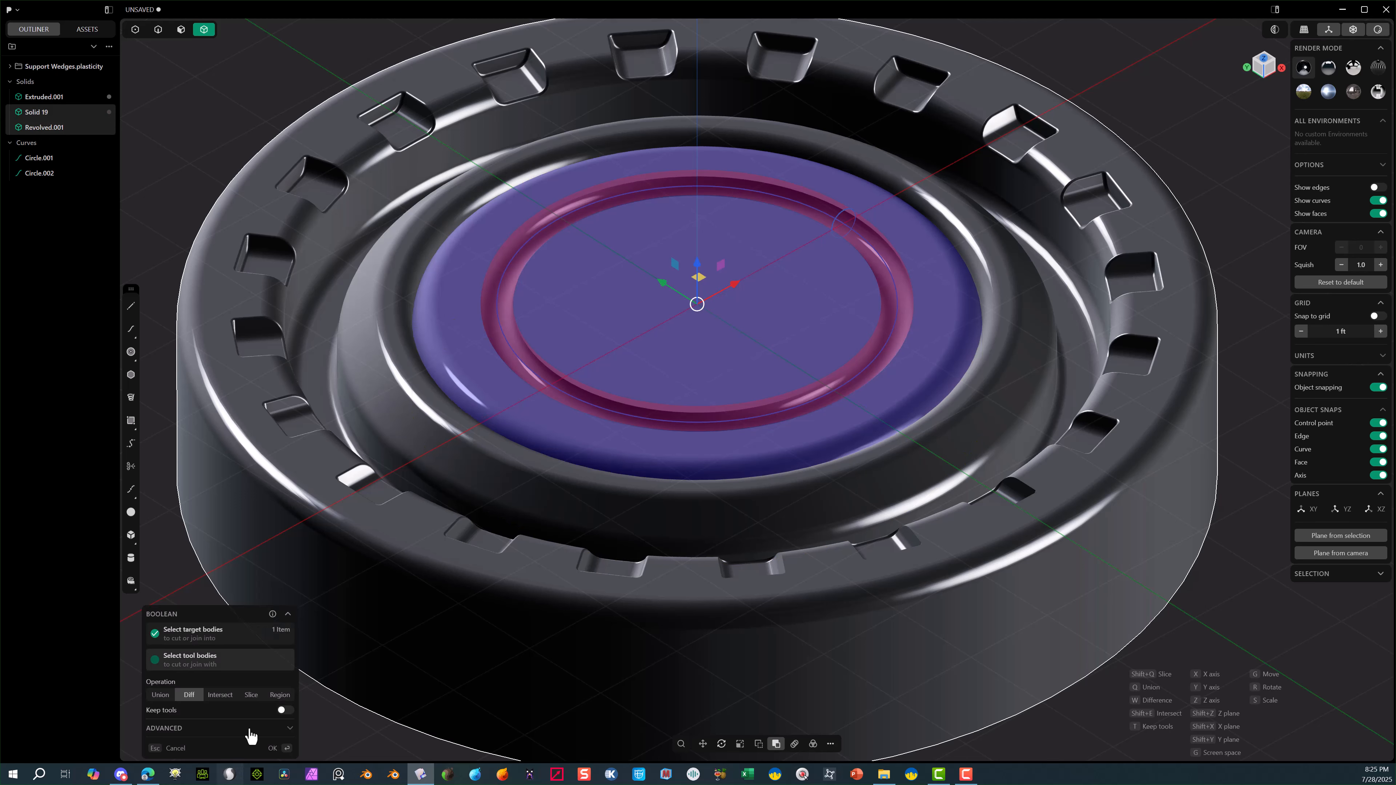
left_click(284, 712)
left_click(273, 749)
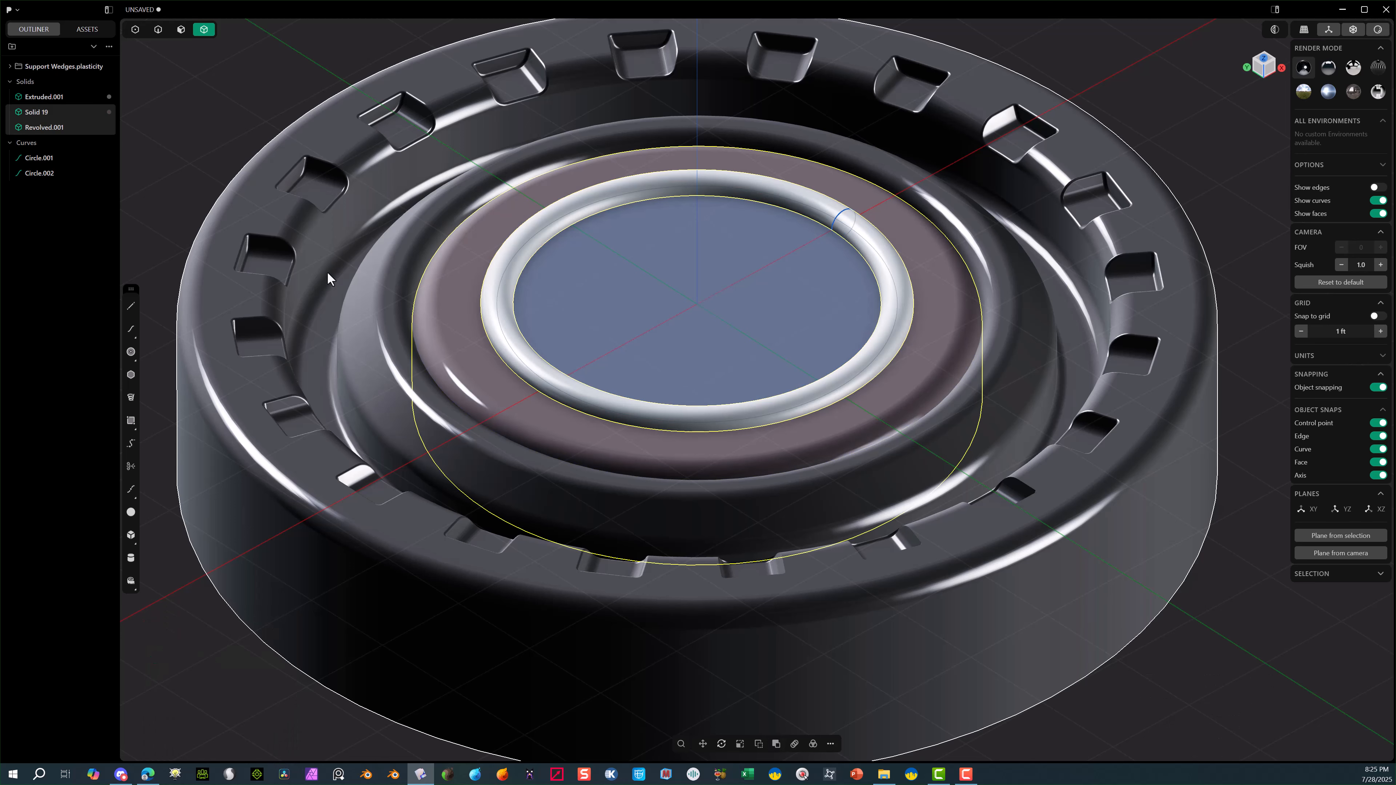
Move the revolved ring down about 0.143 ft along the Z axis.
left_click(498, 302)
key("g")
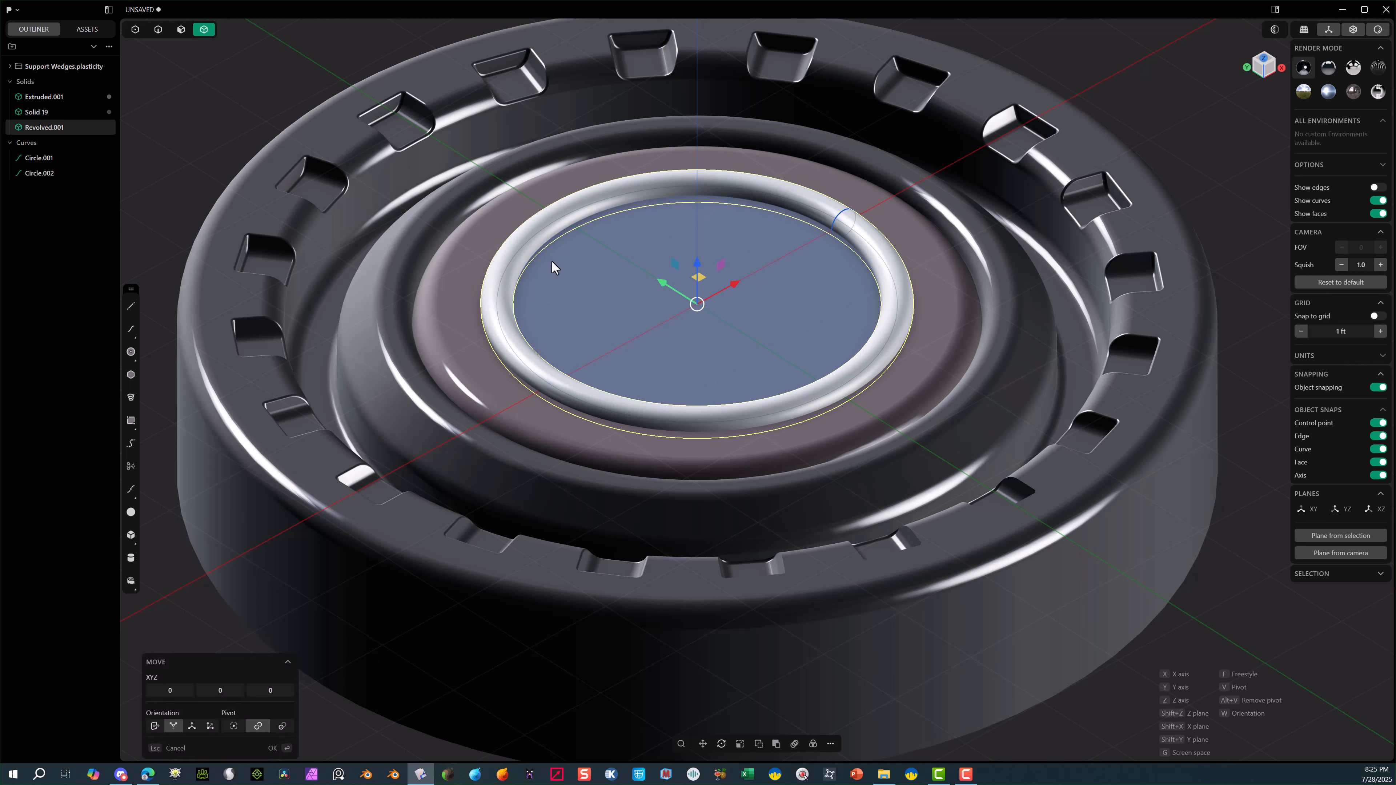
left_click_drag(699, 267, 699, 276)
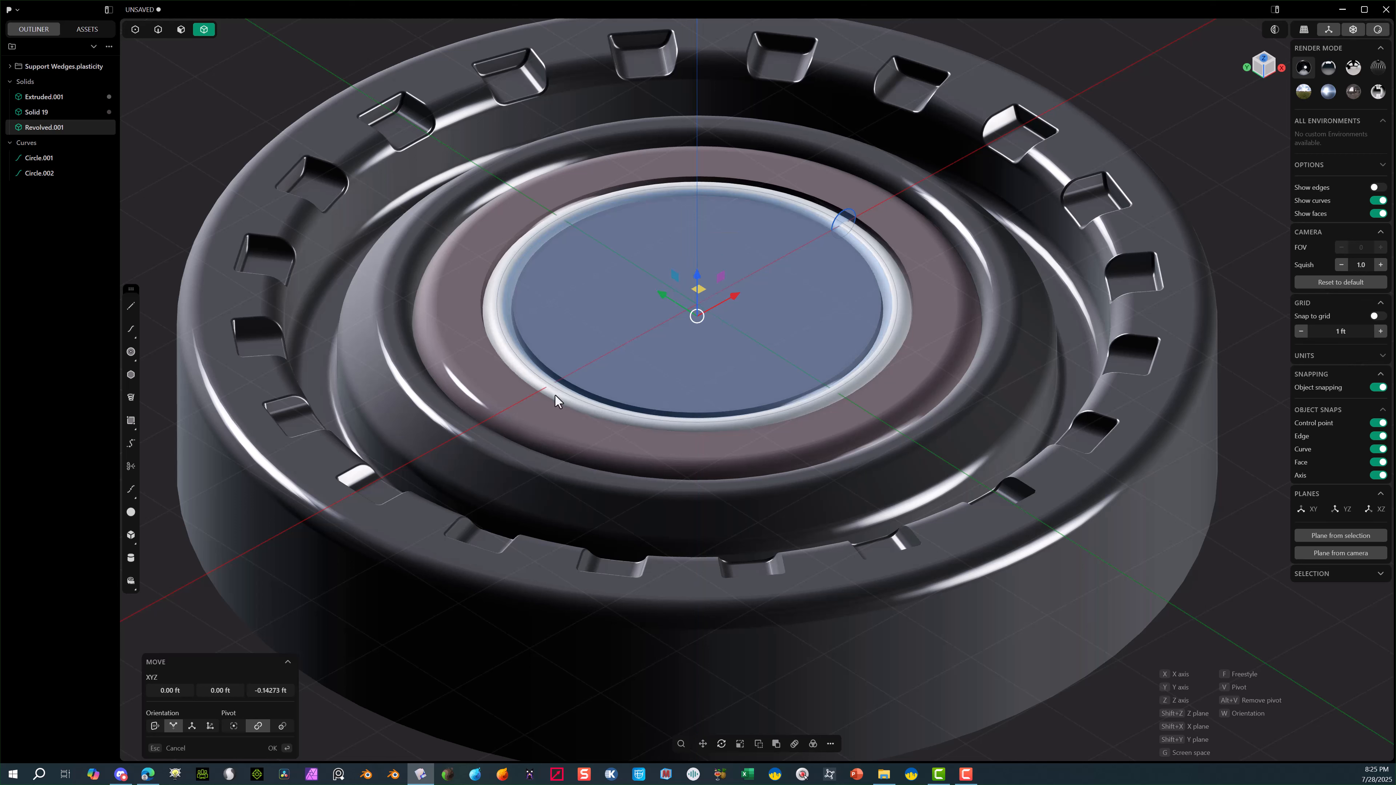
left_click(272, 748)
Subtract the lowered ring from the core with a Boolean difference, keeping the ring as a separate body.
left_click(453, 316)
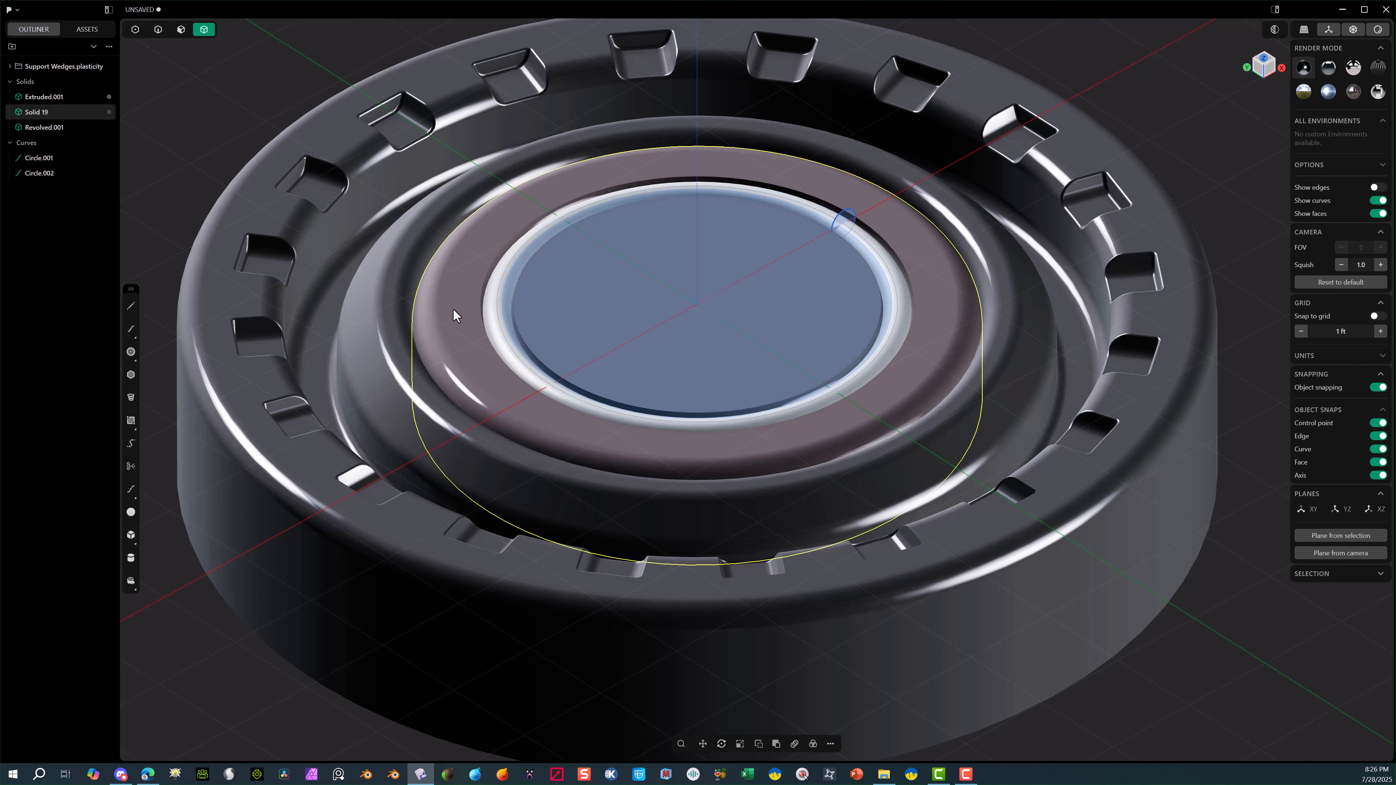
left_click(499, 298, "shift")
key("q")
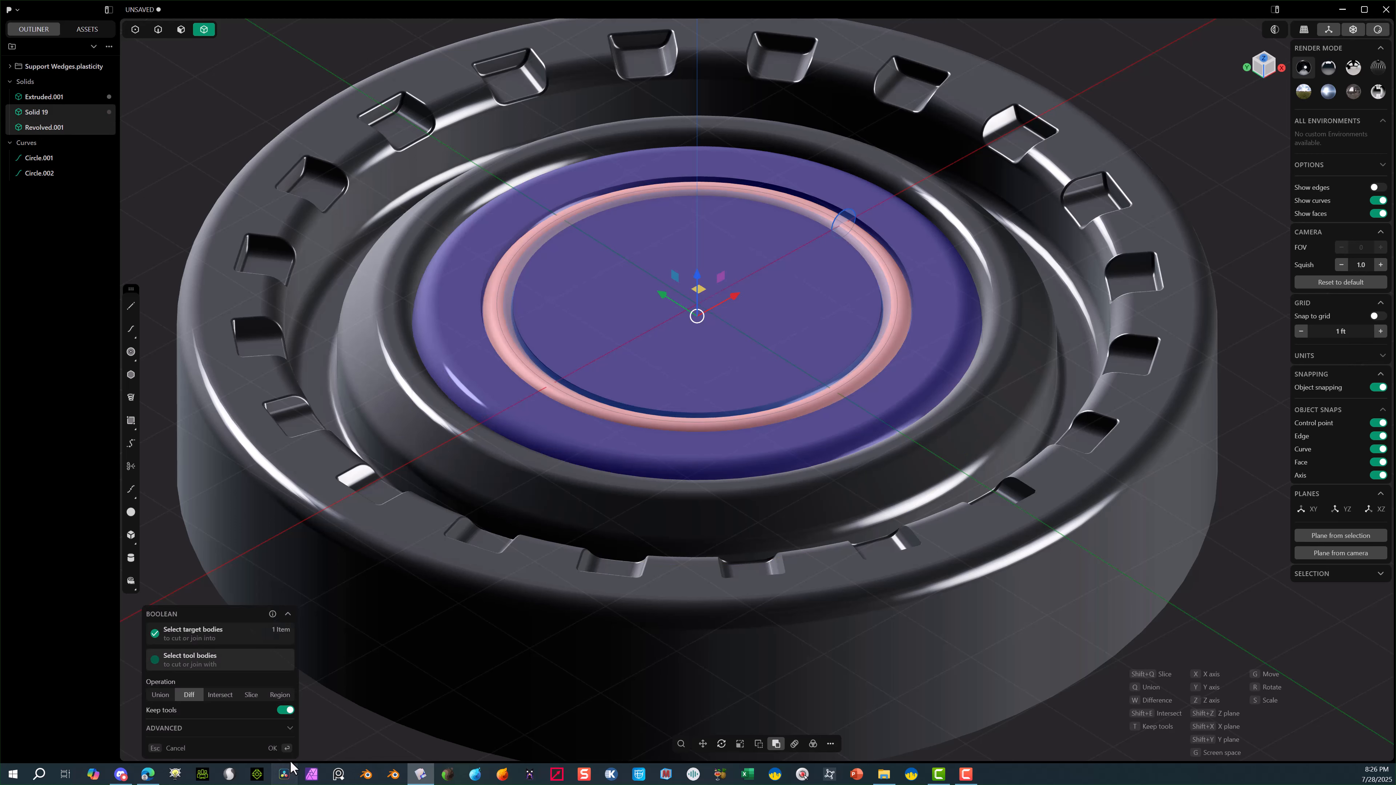
left_click(272, 748)
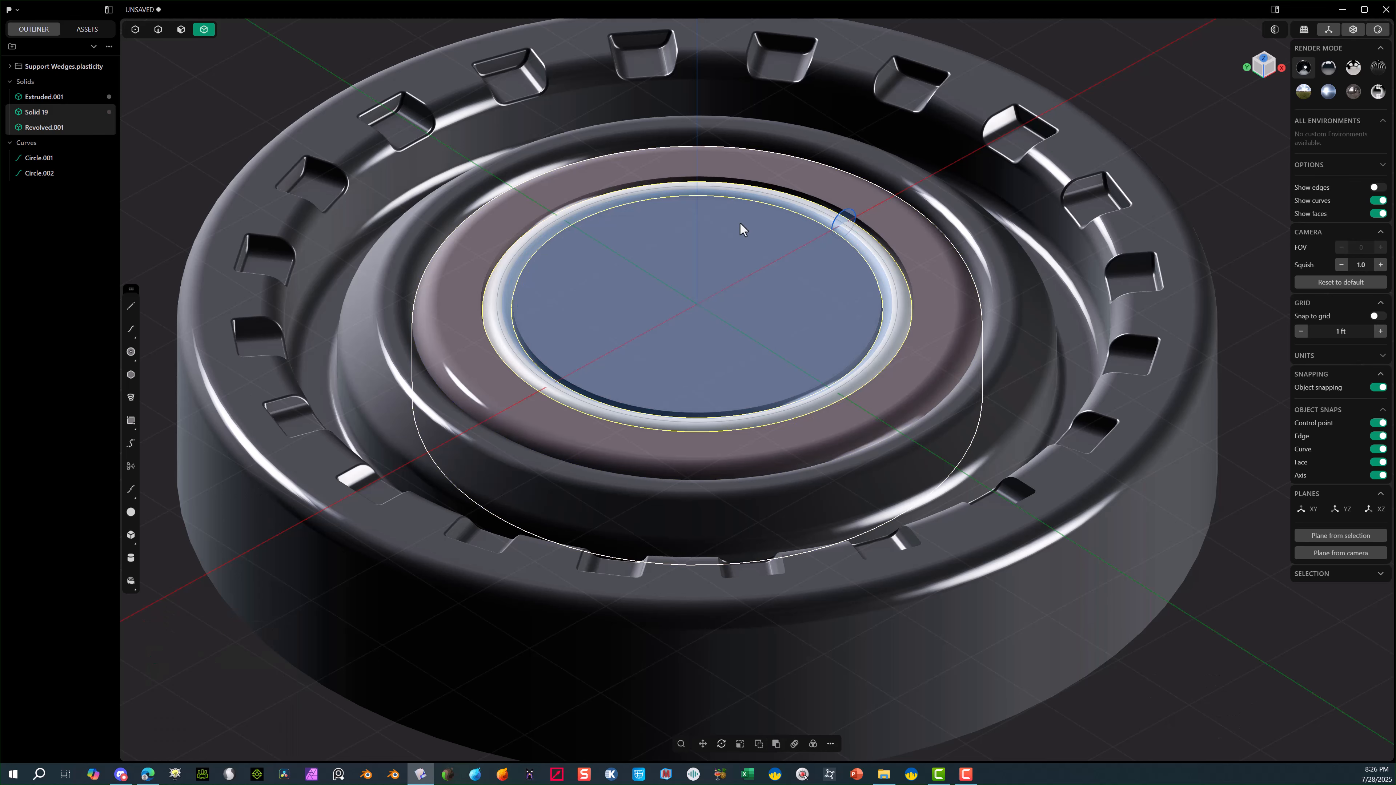
Delete the small profile circle used for the ring.
left_click(202, 58)
left_click(159, 31)
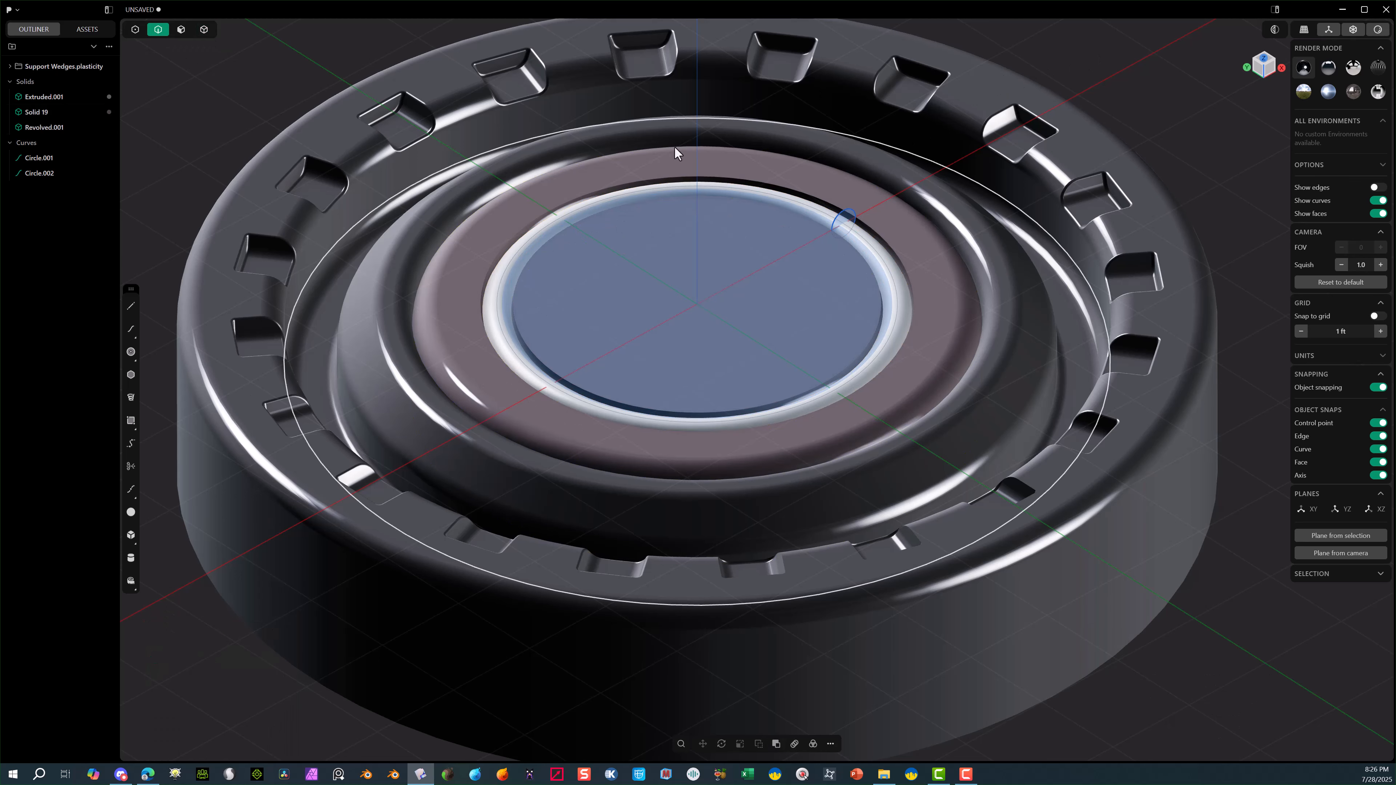
left_click(846, 219)
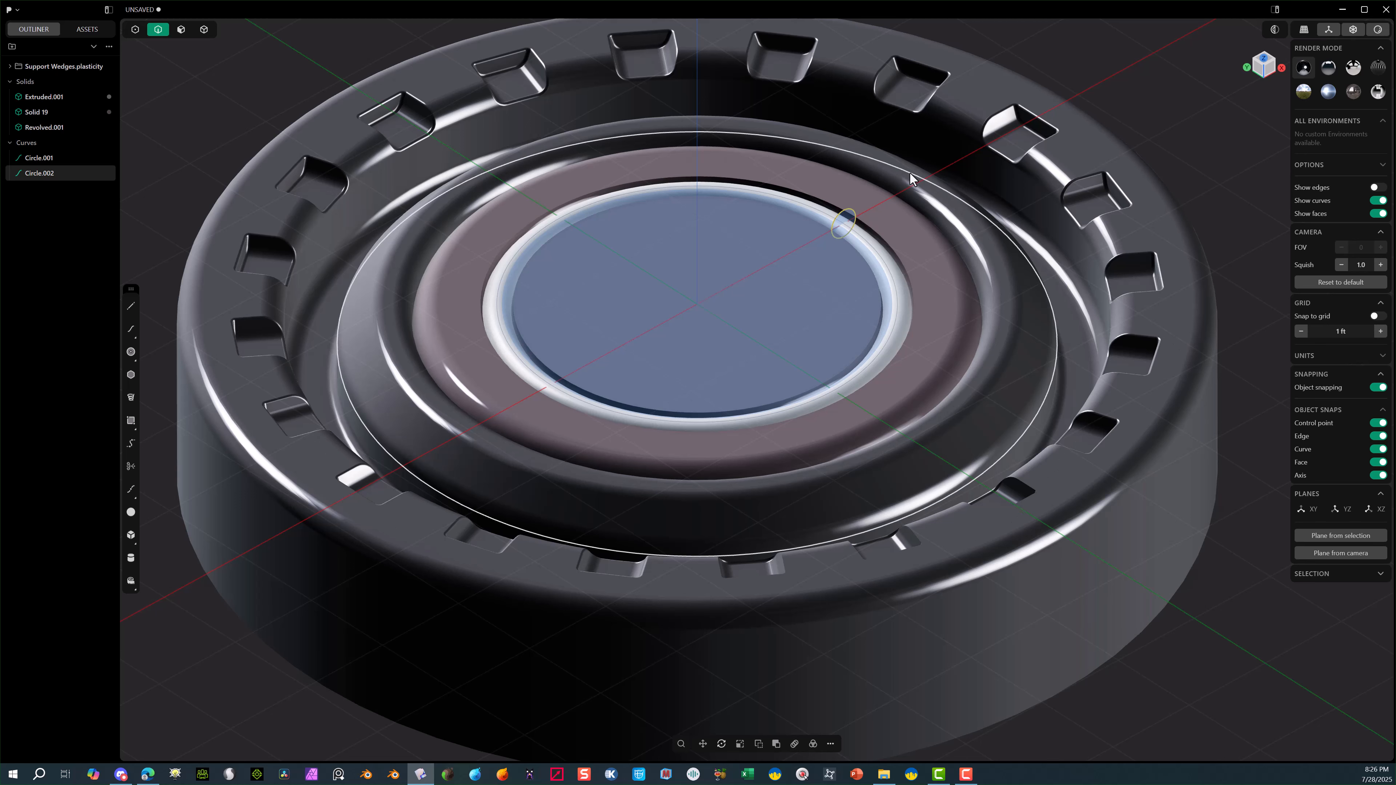
key("Delete")
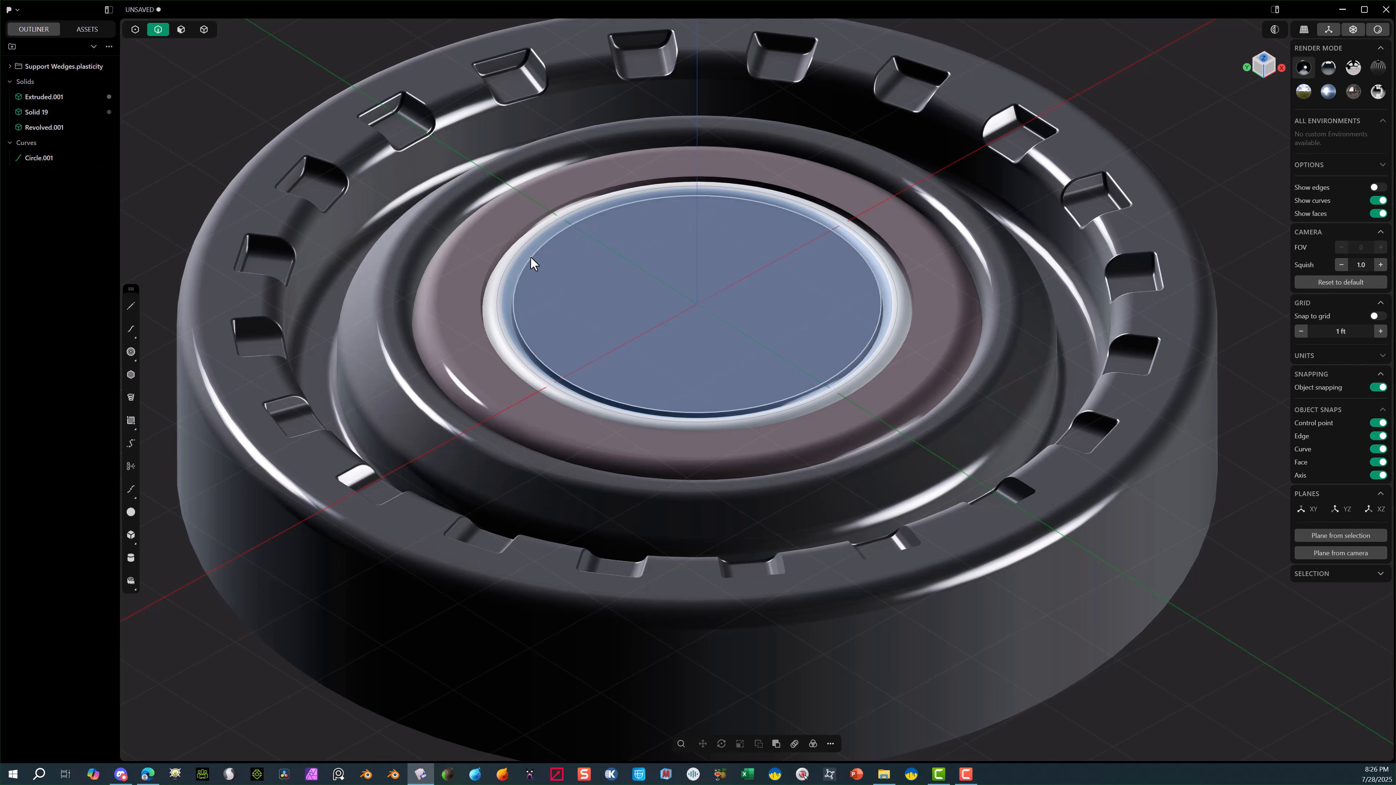
Lower the ring into its groove by a further 0.03 ft or so along the Z axis.
left_click(204, 29)
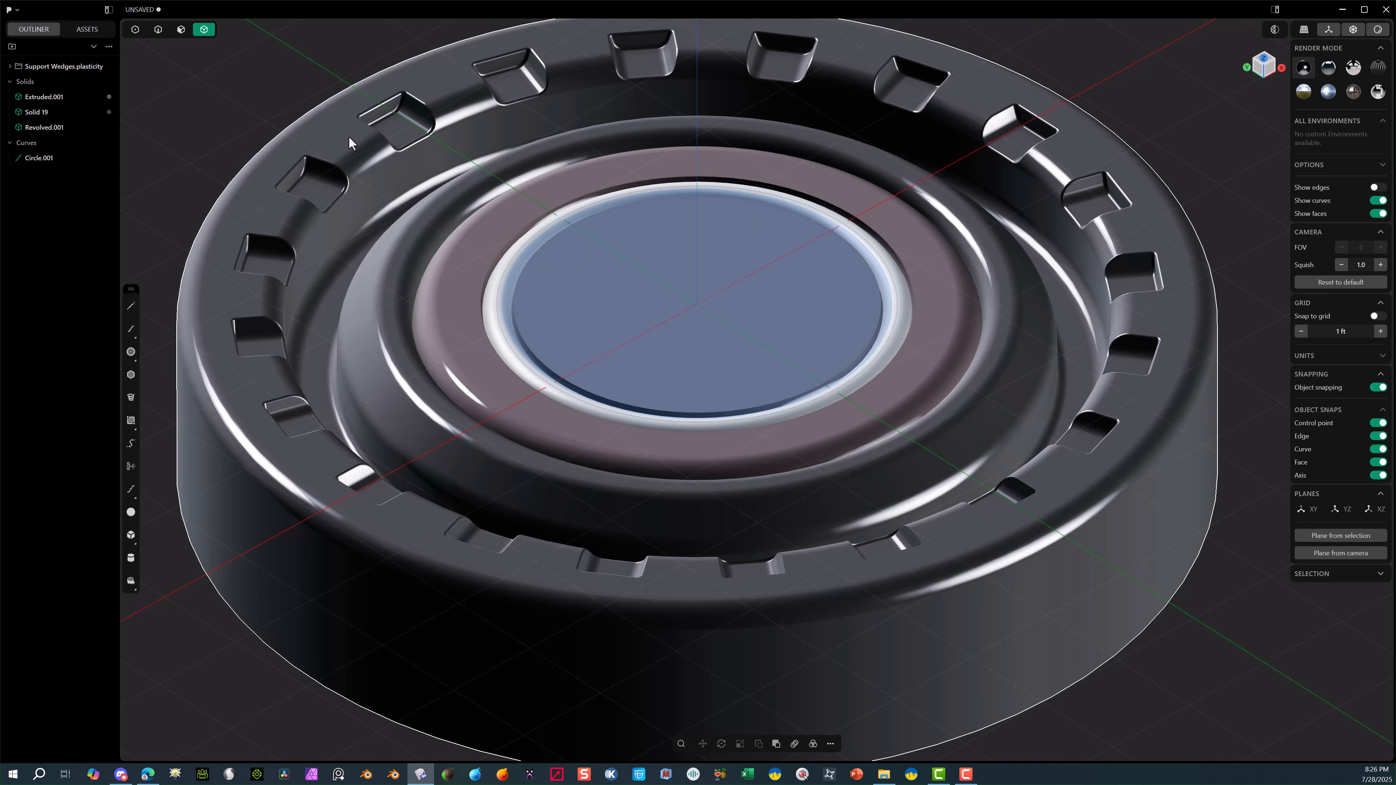
left_click(515, 264)
middle_click_drag(515, 264, 645, 226)
key("g")
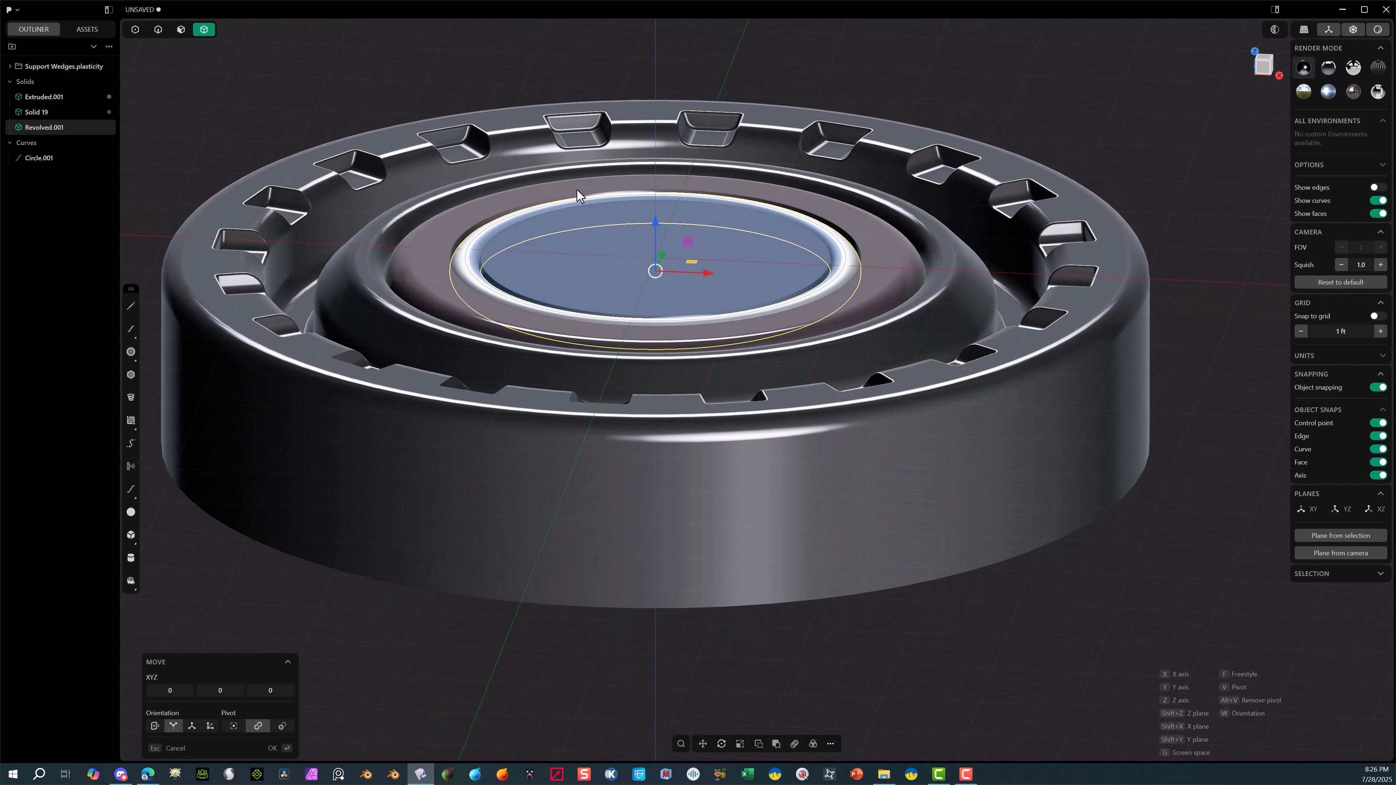
left_click(651, 223)
left_click_drag(650, 224, 648, 223)
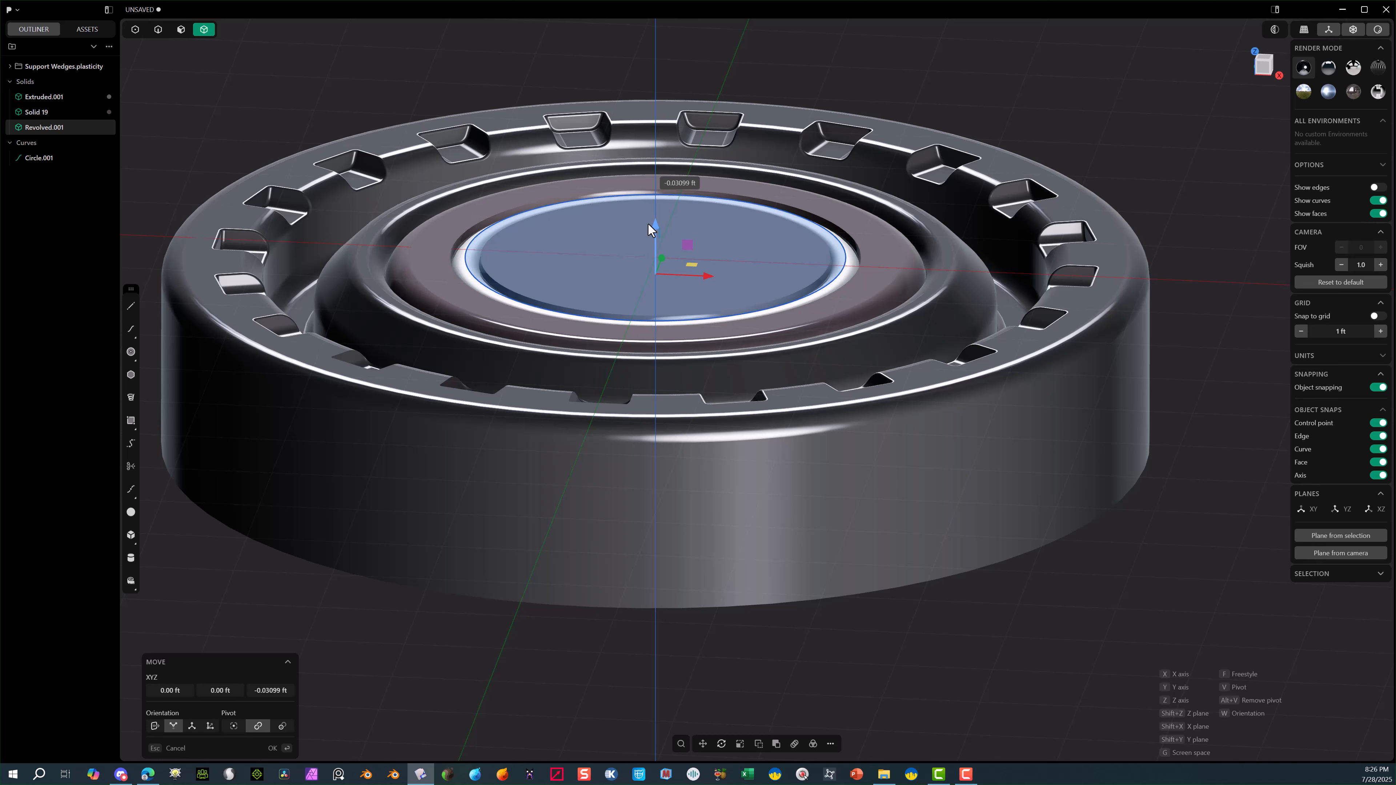
left_click(278, 758)
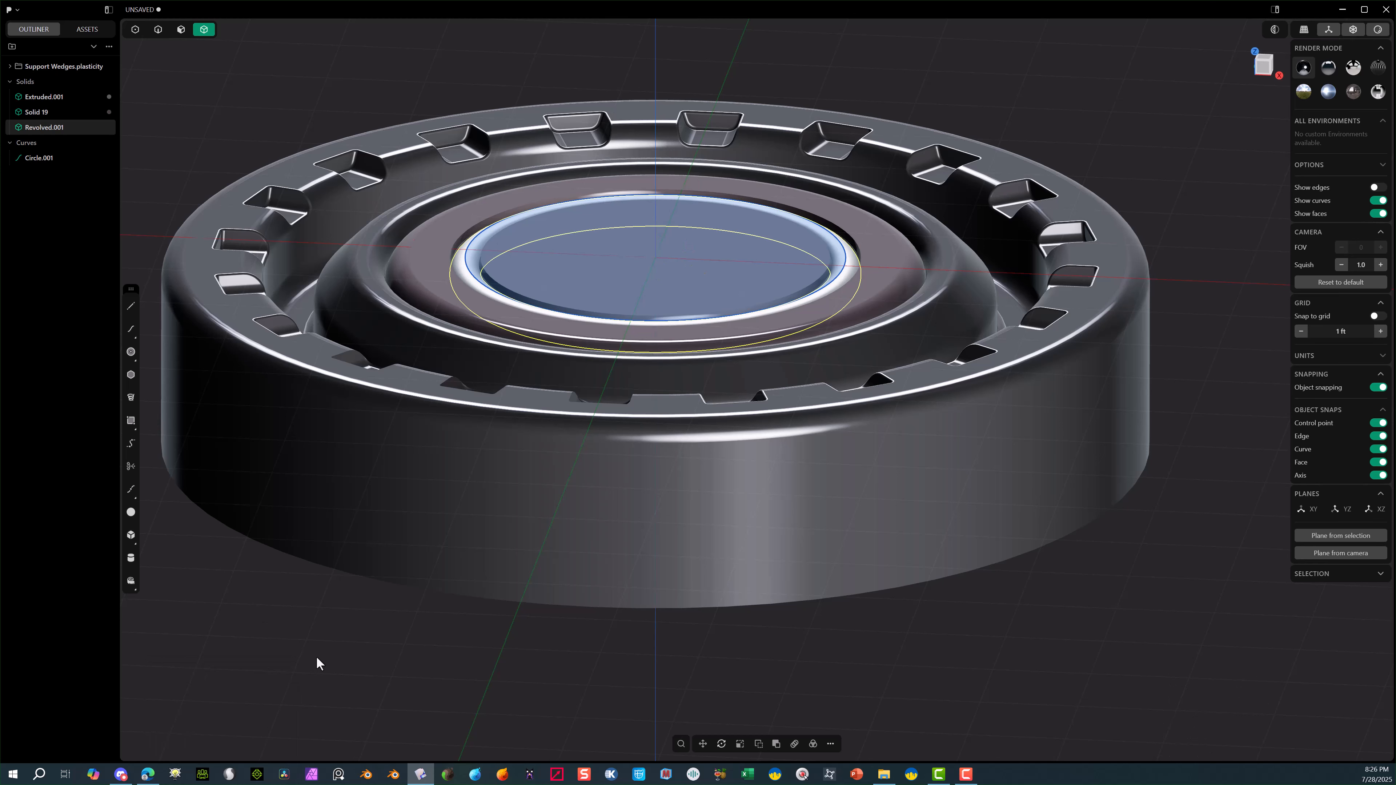
Delete the large construction circle on top of the core and zoom in on the ring groove.
left_click(157, 29)
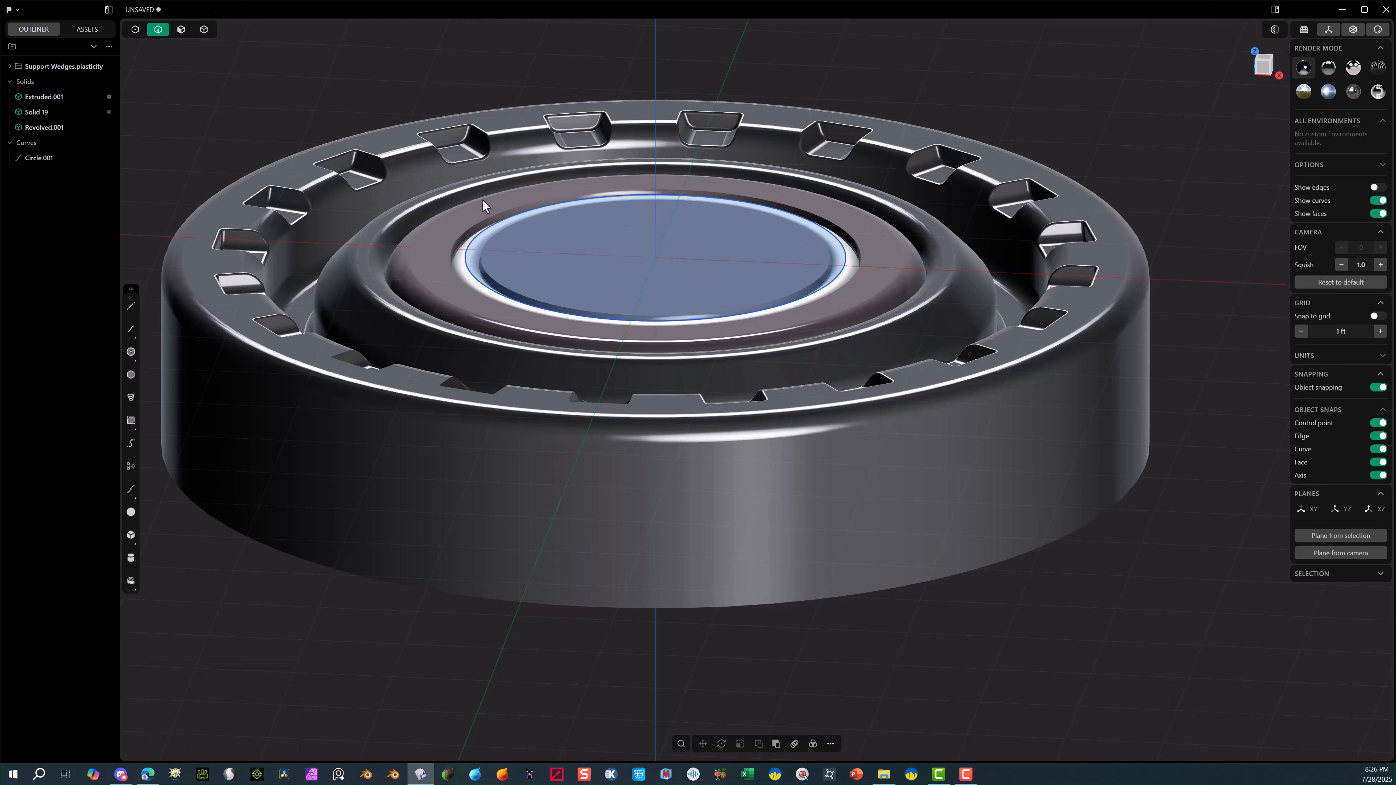
left_click(479, 235)
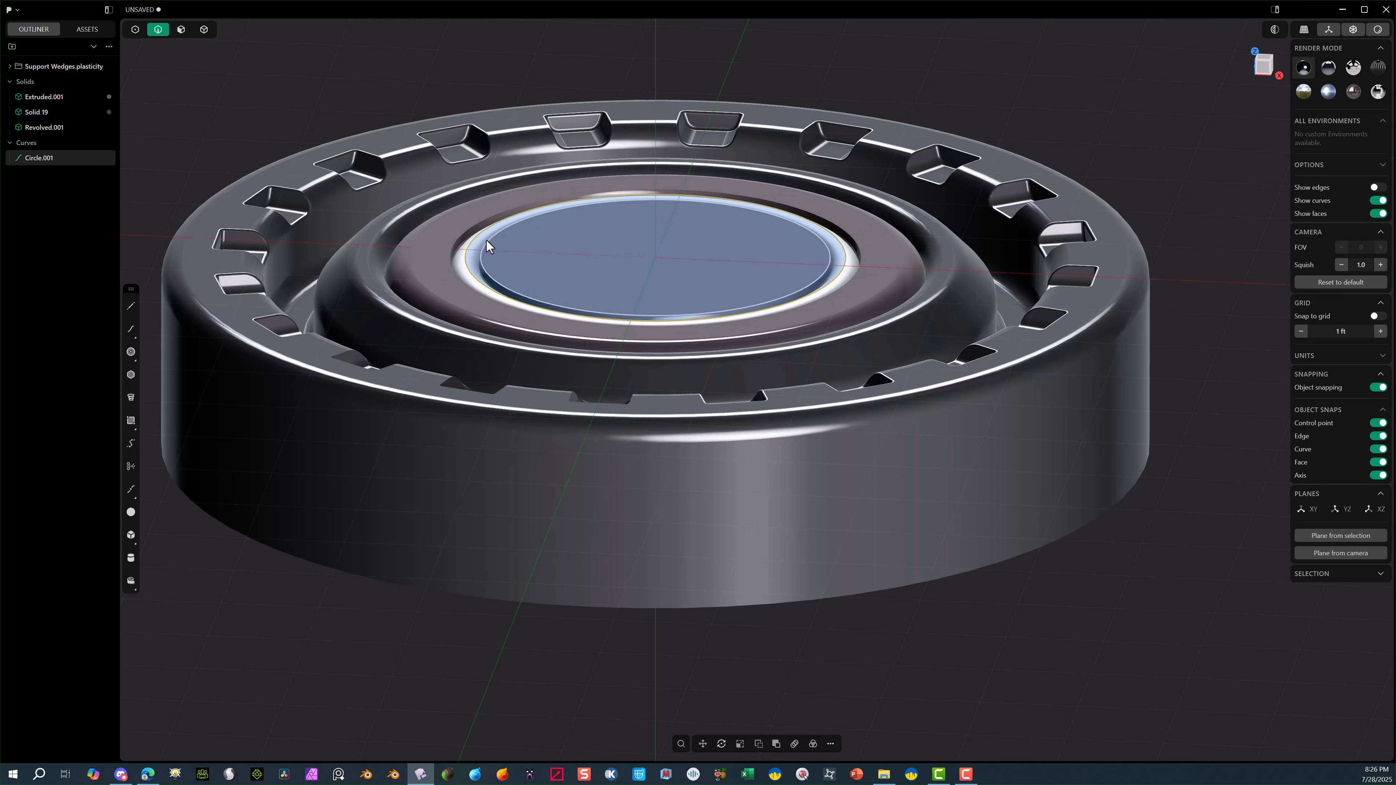
key("Delete")
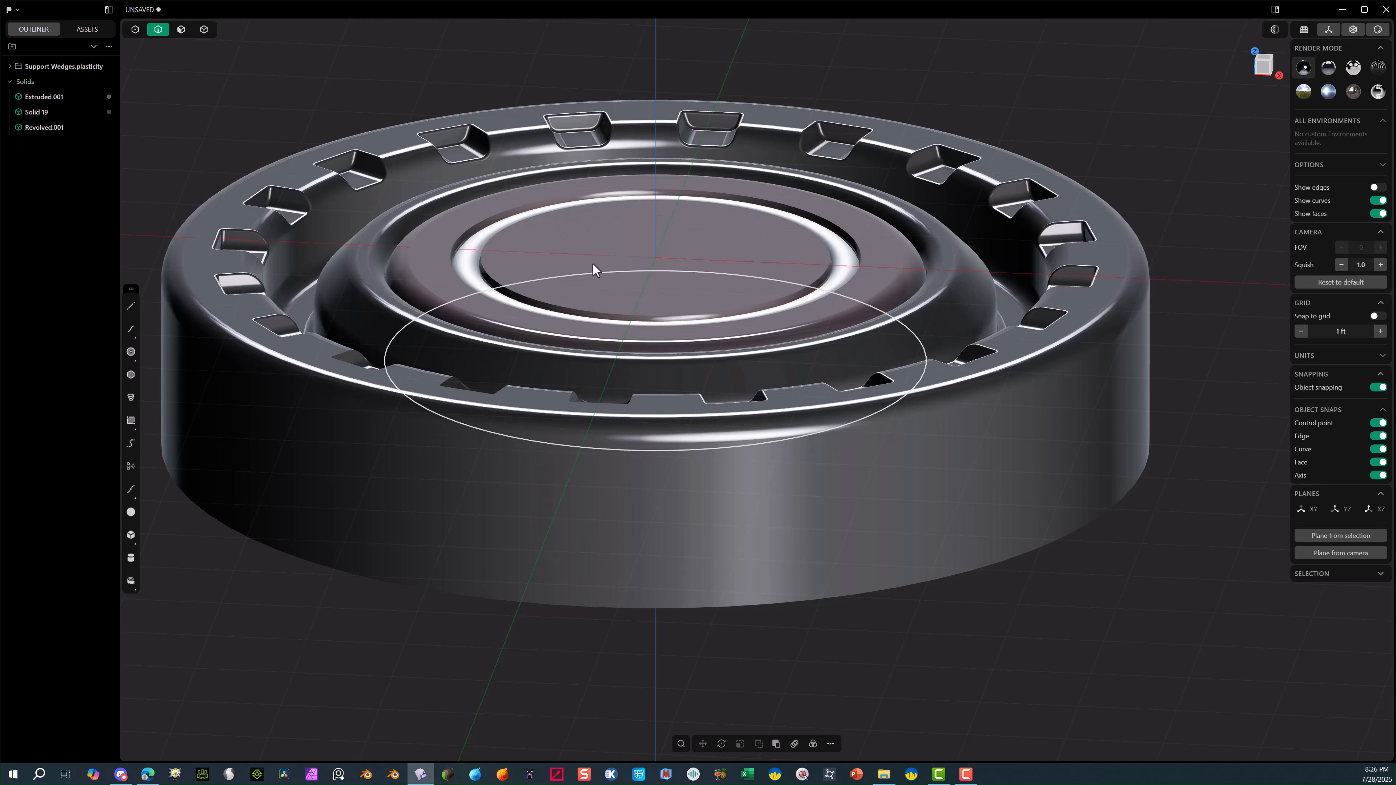
scroll(492, 246, "up", 6)
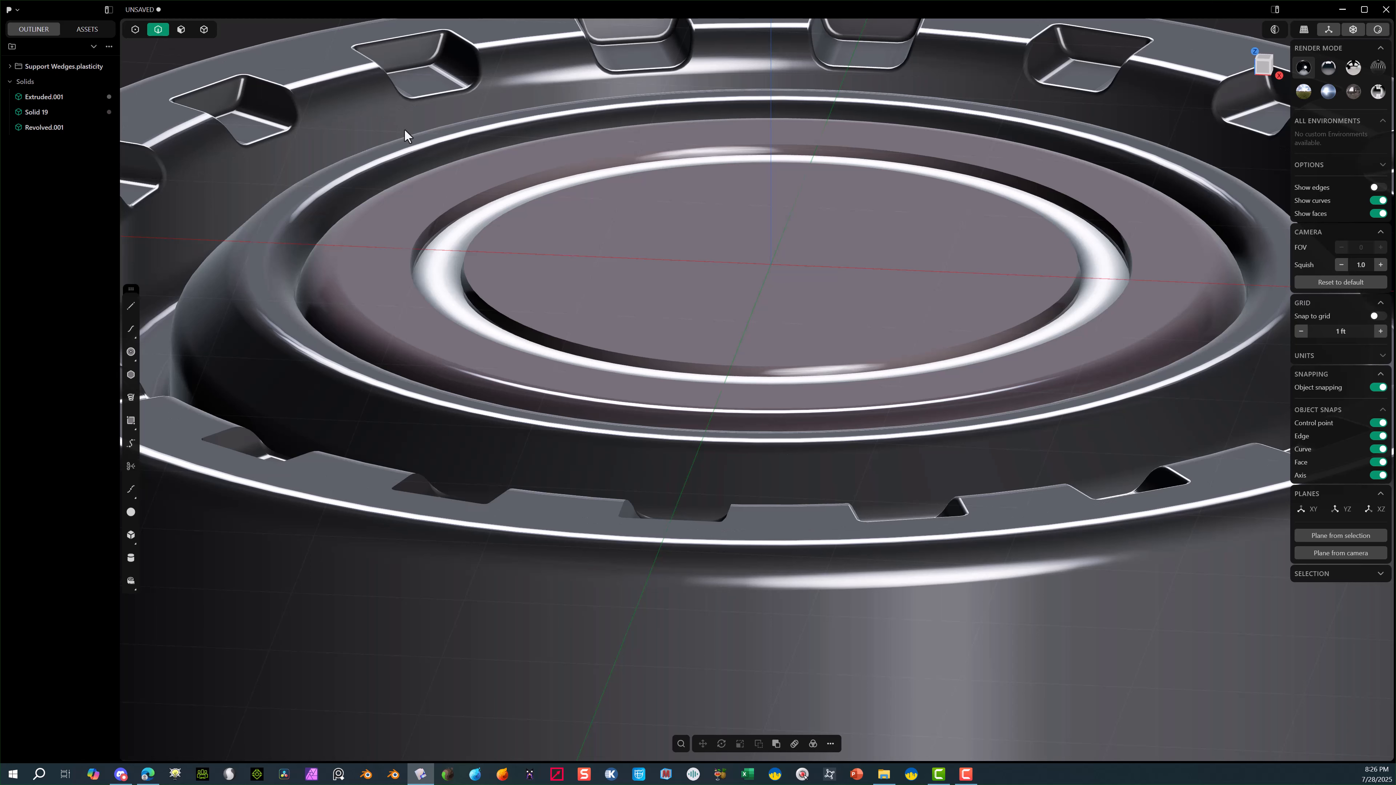
Fillet the outer edge of the ring groove on the core by about 0.26 ft.
left_click(452, 204)
left_click_drag(452, 205, 467, 166)
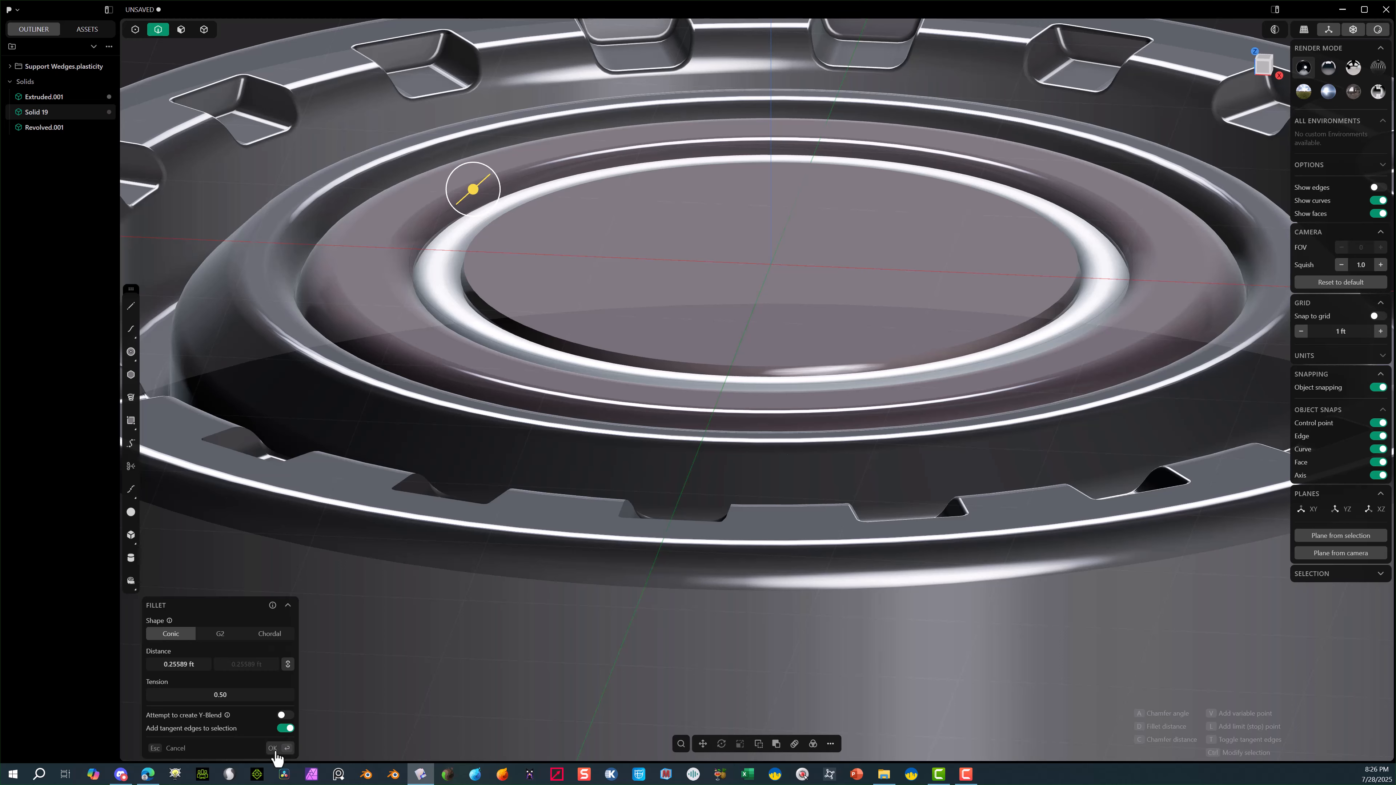
left_click(275, 753)
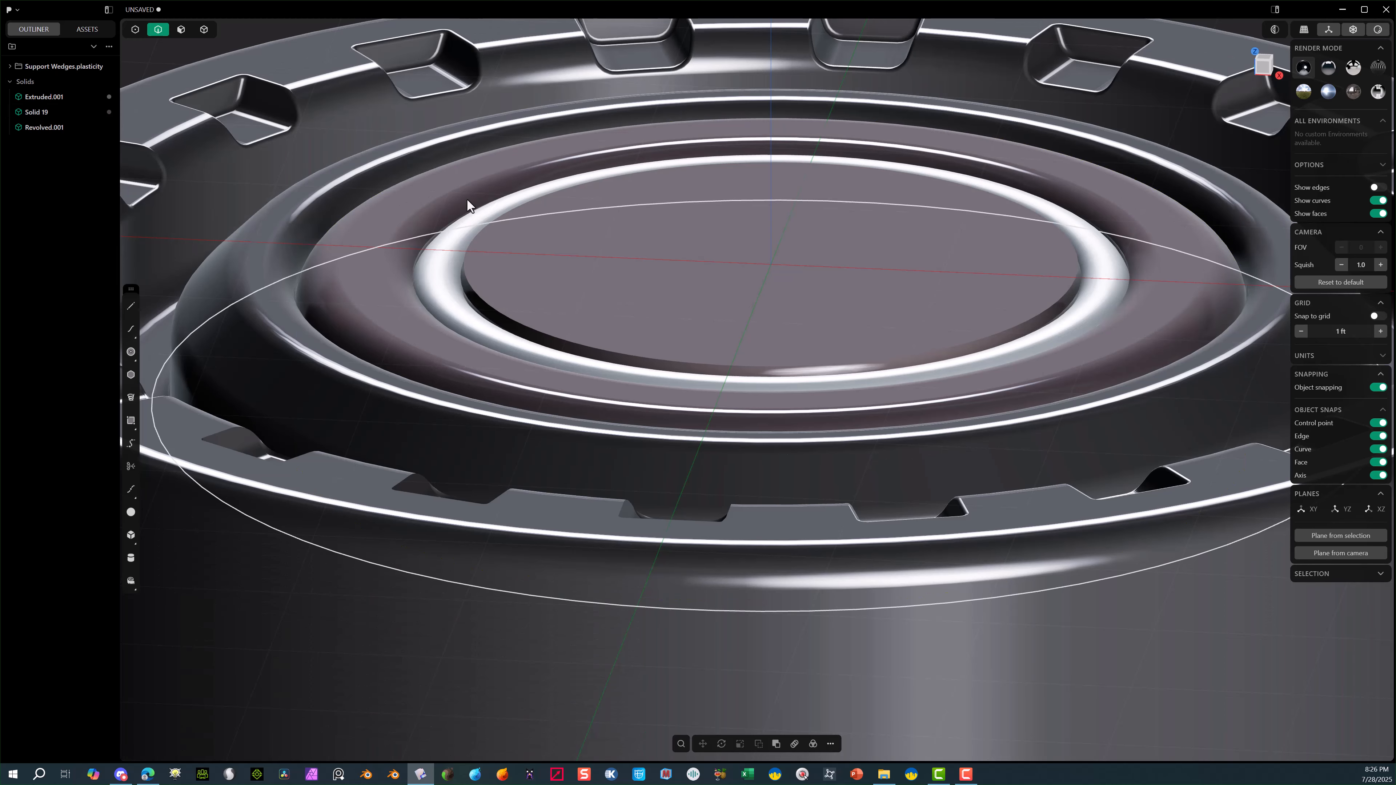
Chamfer the edge of the core's central face inside the ring by about 0.30 ft.
left_click(464, 270)
key("c")
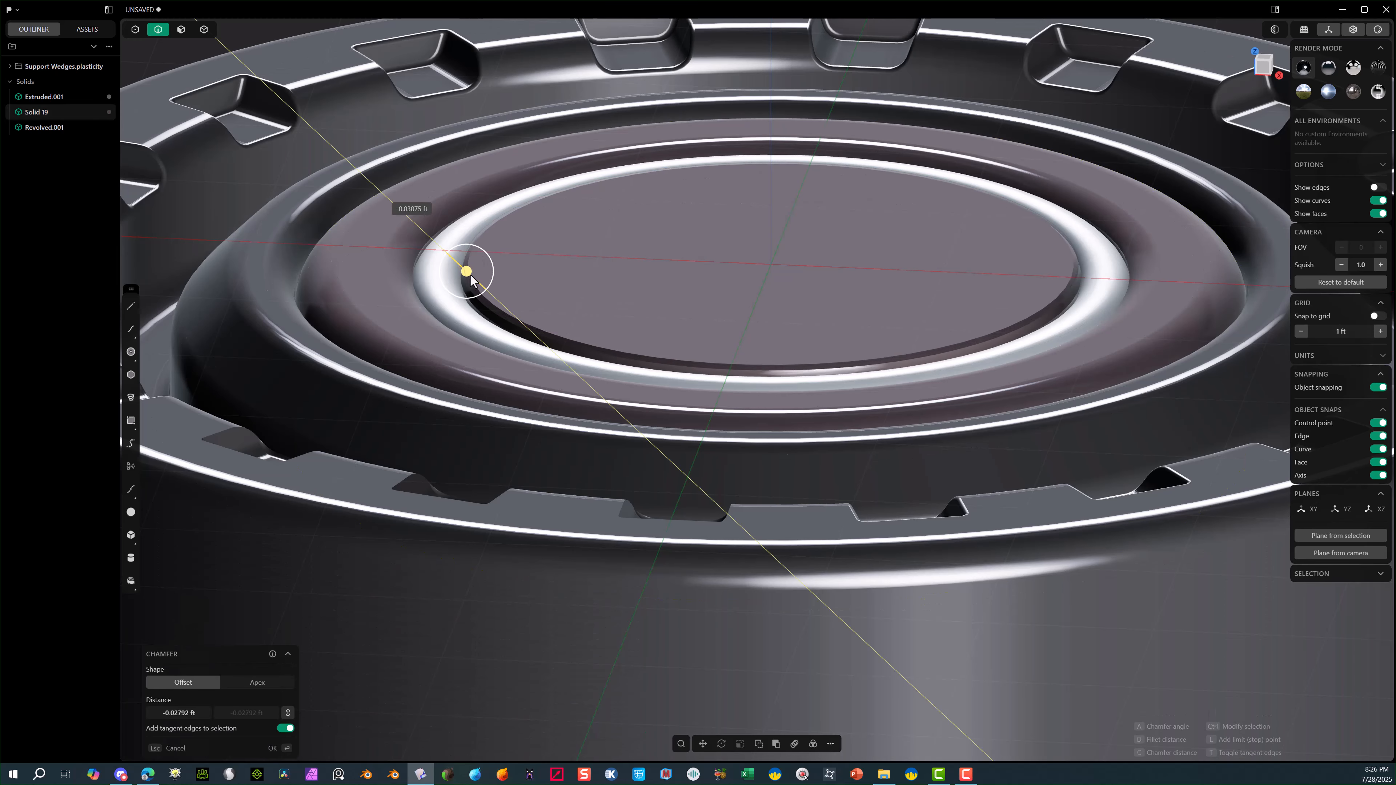
left_click_drag(515, 306, 497, 297)
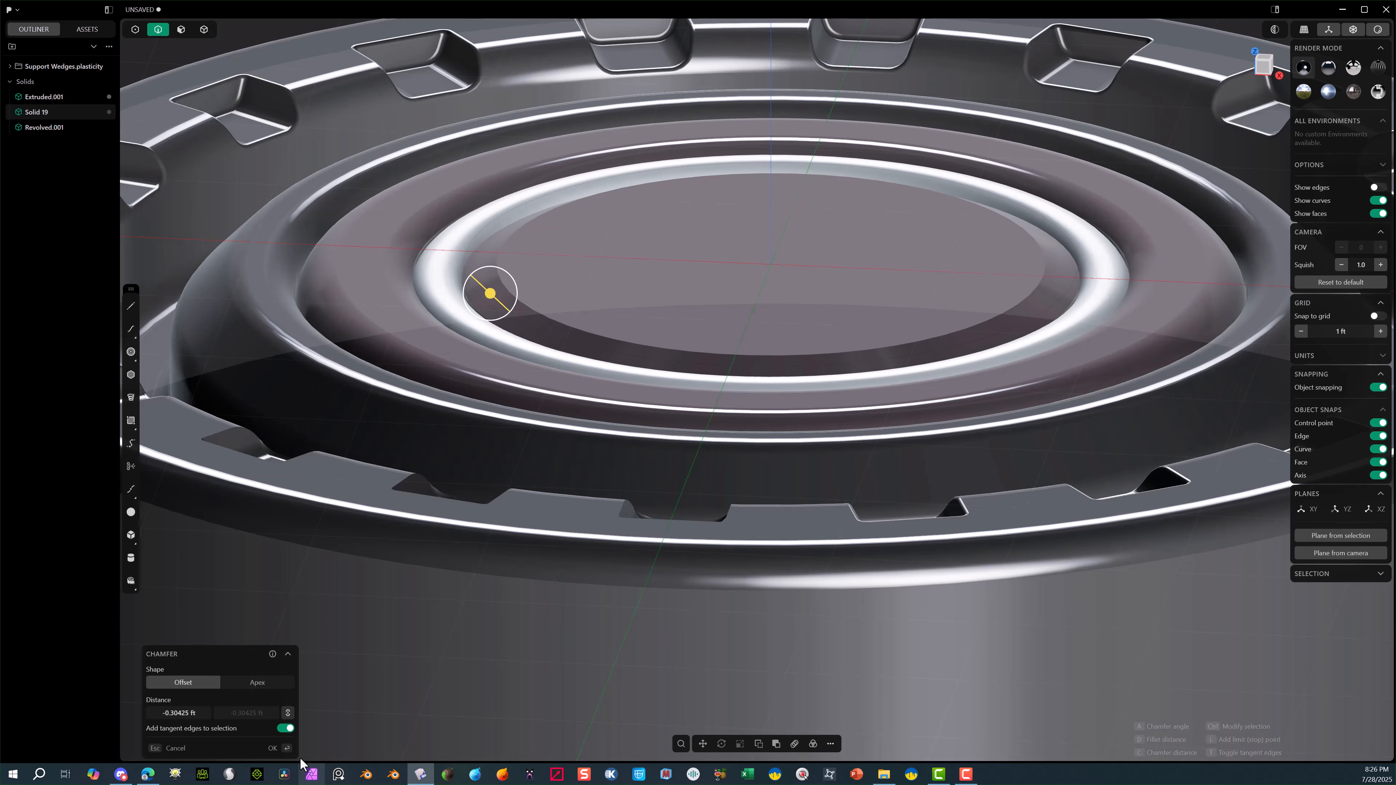
left_click(274, 749)
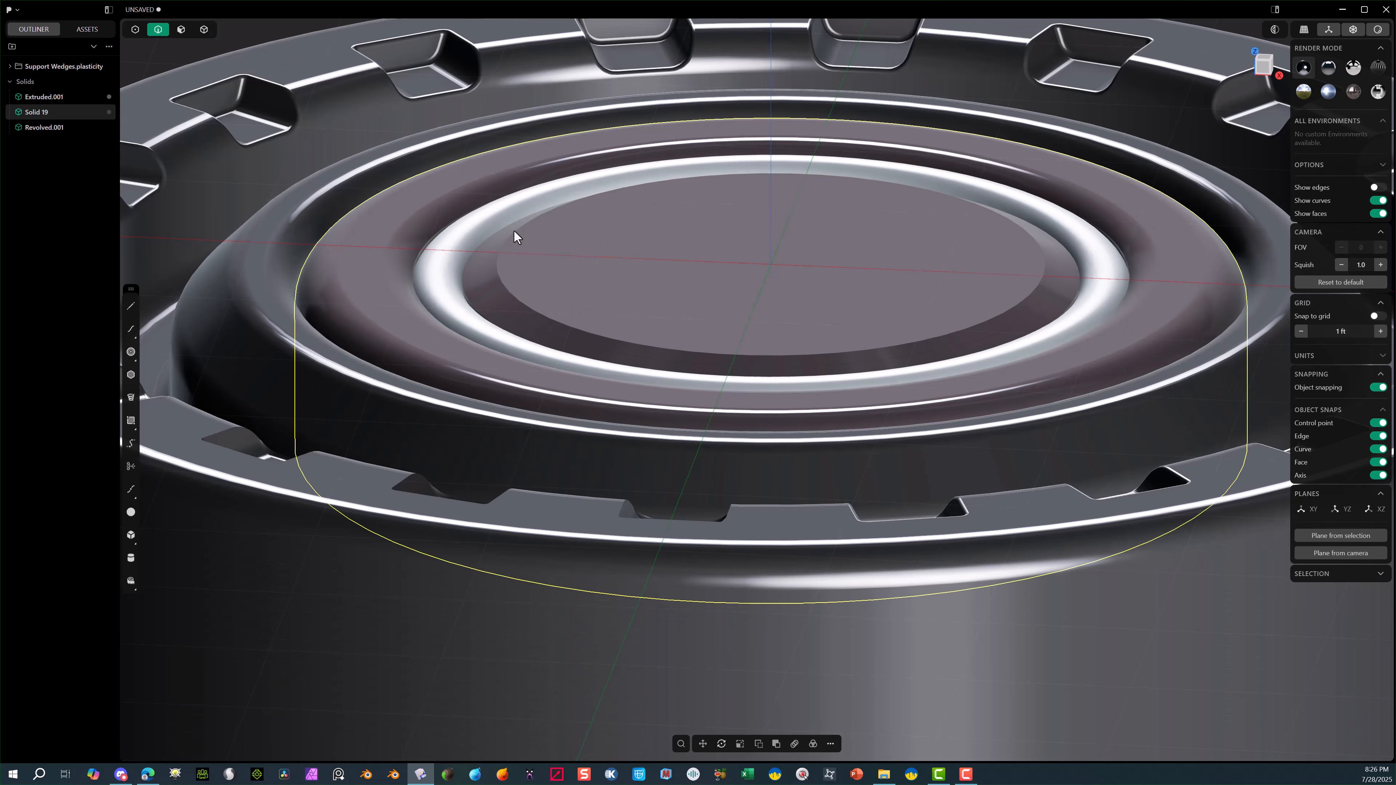
Fillet both edges of the new chamfer on the core's central face by about 0.046 ft.
left_click(467, 281)
key("f")
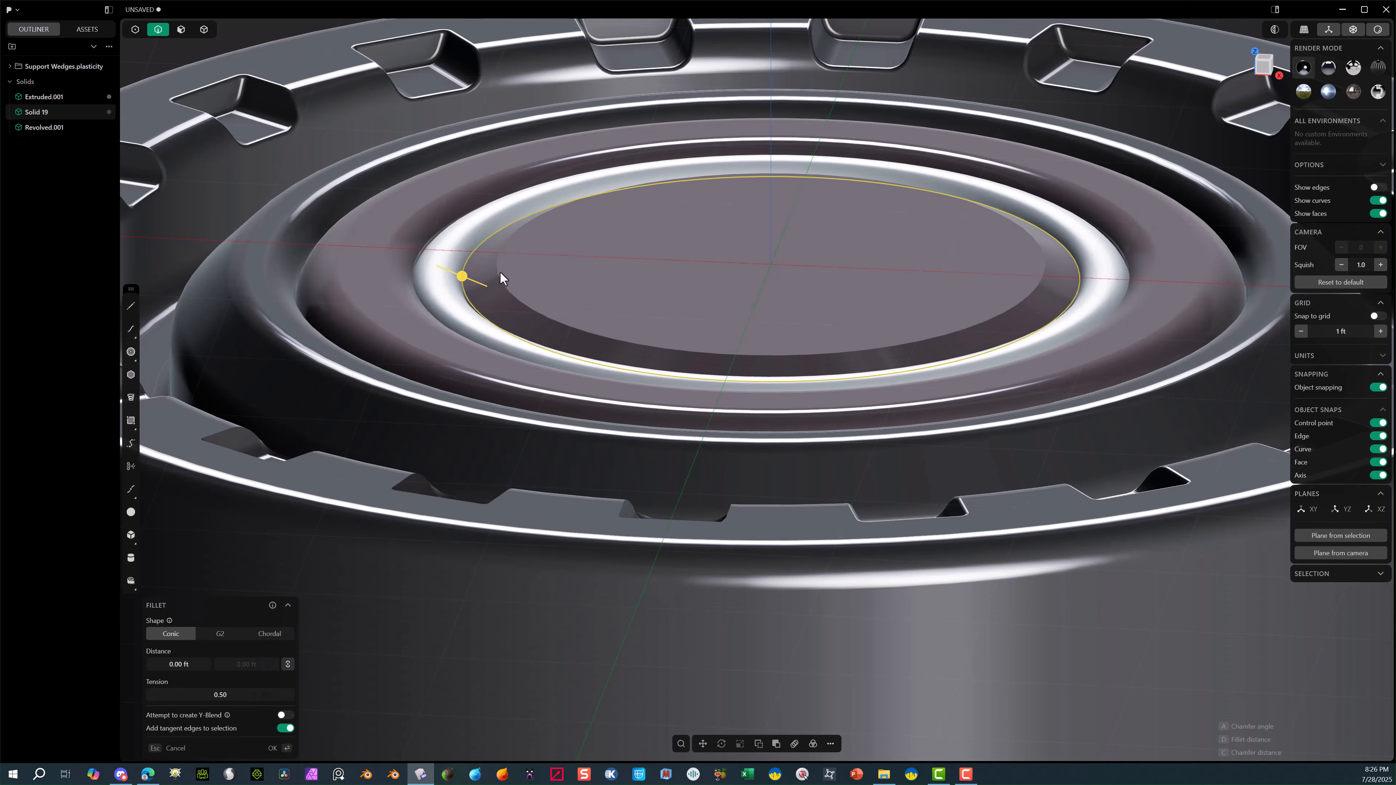
left_click(500, 272, "shift")
left_click_drag(499, 274, 519, 264)
key("c")
key("d")
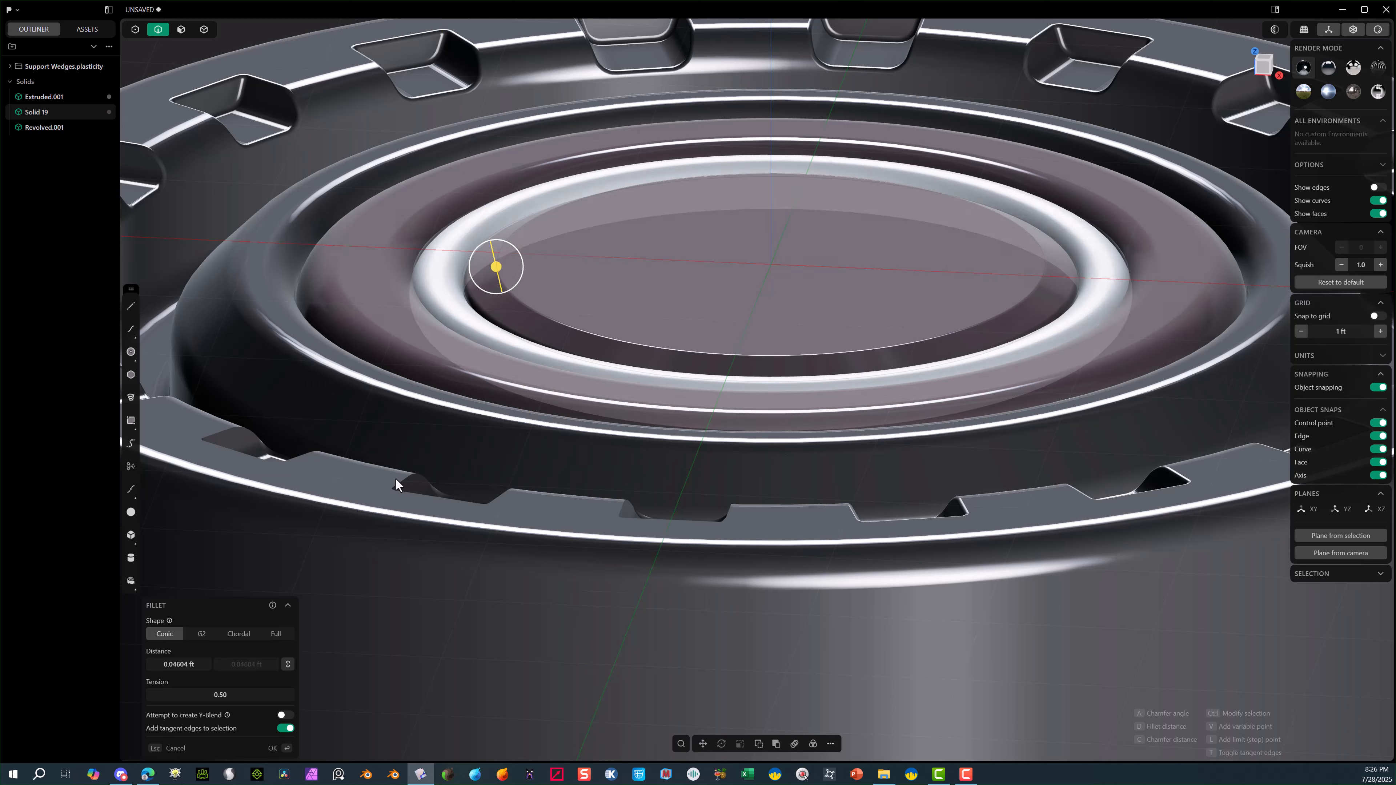
left_click(273, 749)
scroll(358, 405, "down", 10)
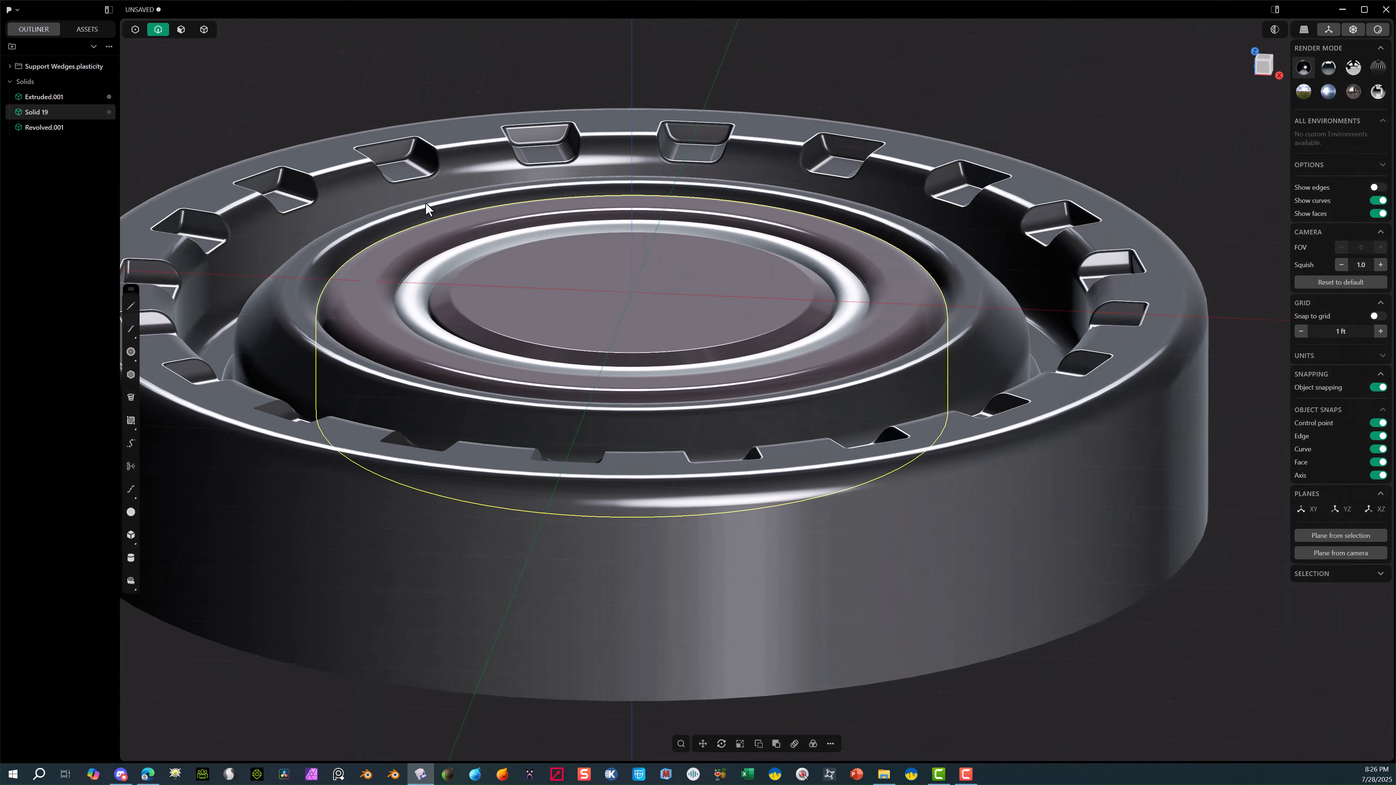
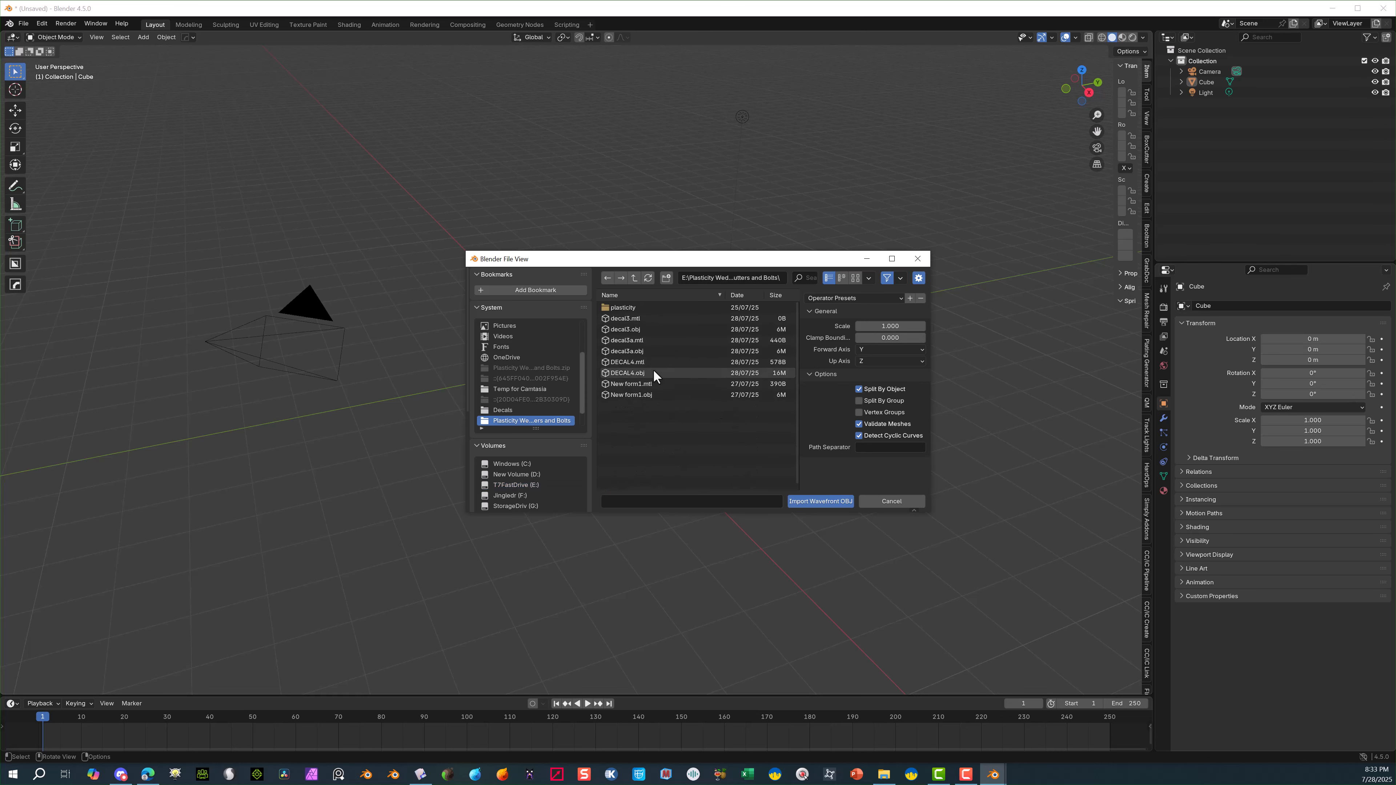
In Blender, import DECAL4.obj as a Wavefront OBJ with the default options and deselect the imported parts.
left_click(639, 373)
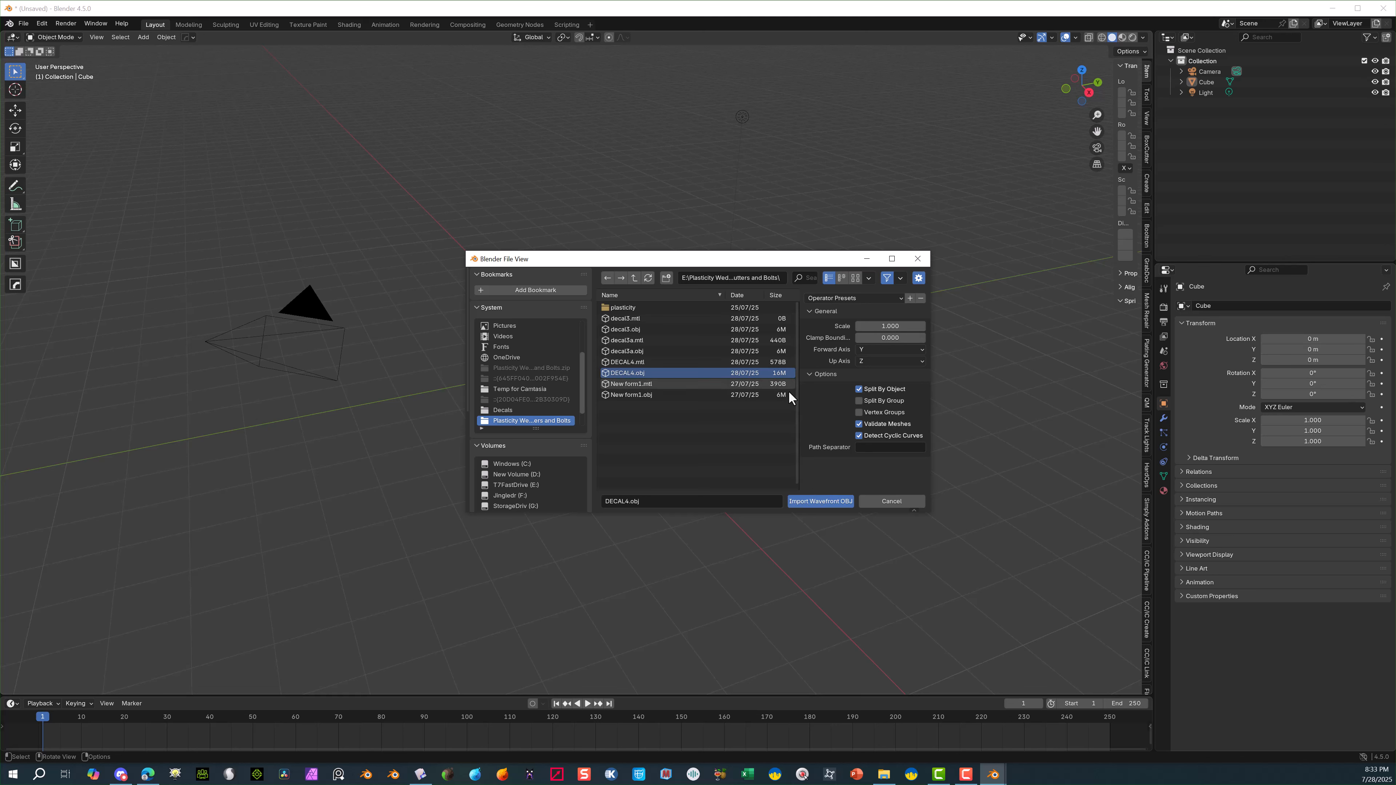
left_click(822, 501)
middle_click_drag(499, 462, 523, 310)
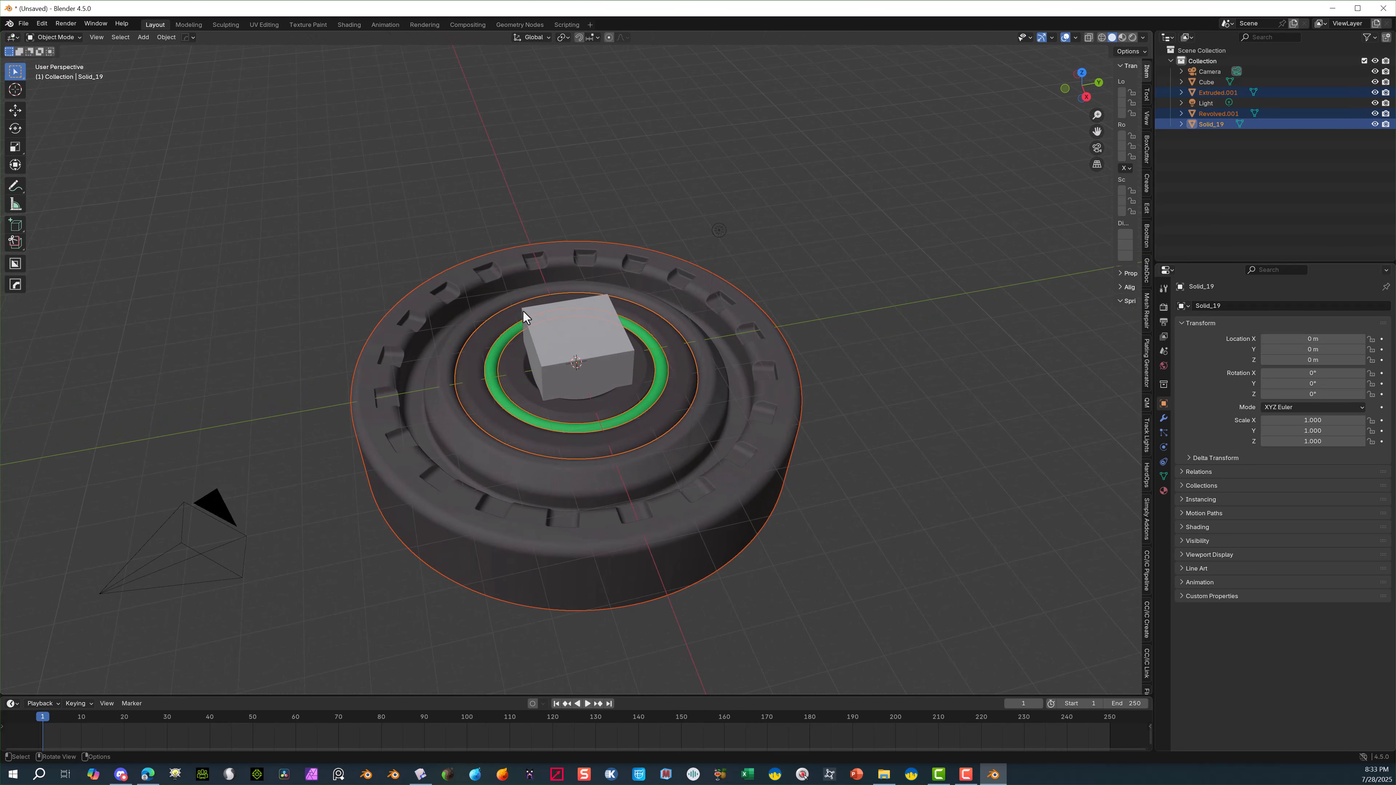
scroll(253, 338, "down", 4)
scroll(385, 383, "up", 4)
left_click(271, 300)
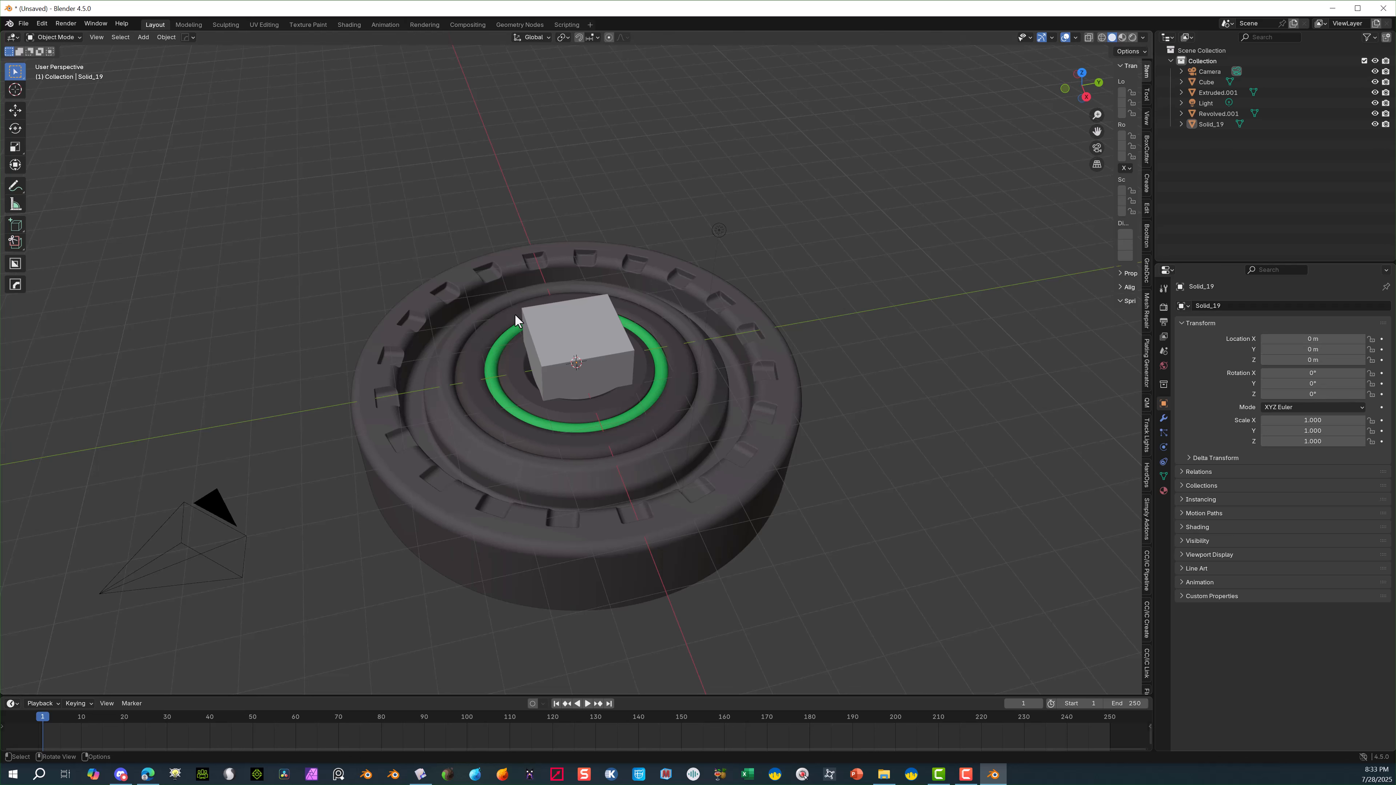
Delete the default cube from the centre of the imported disc.
left_click(537, 325)
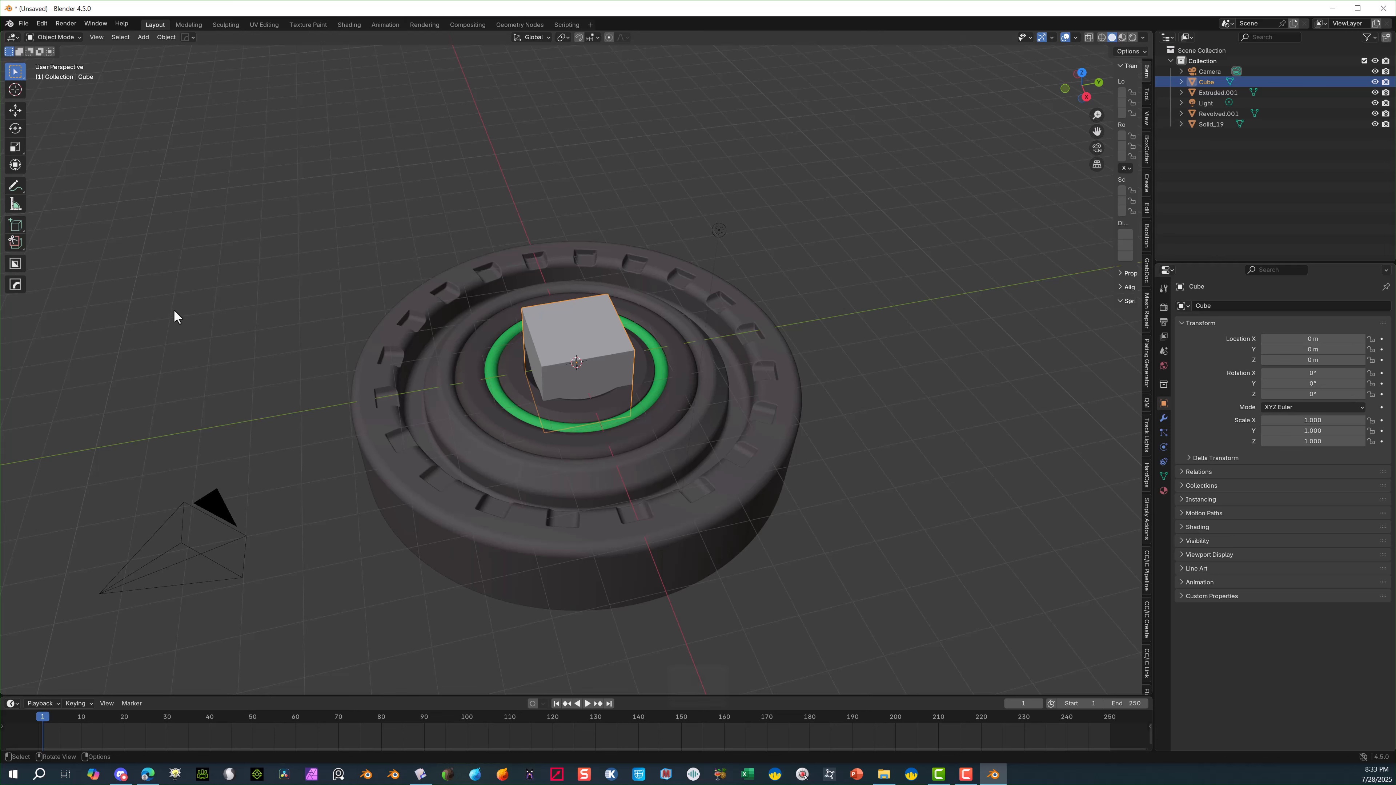
key("Caps_Lock")
key("Delete")
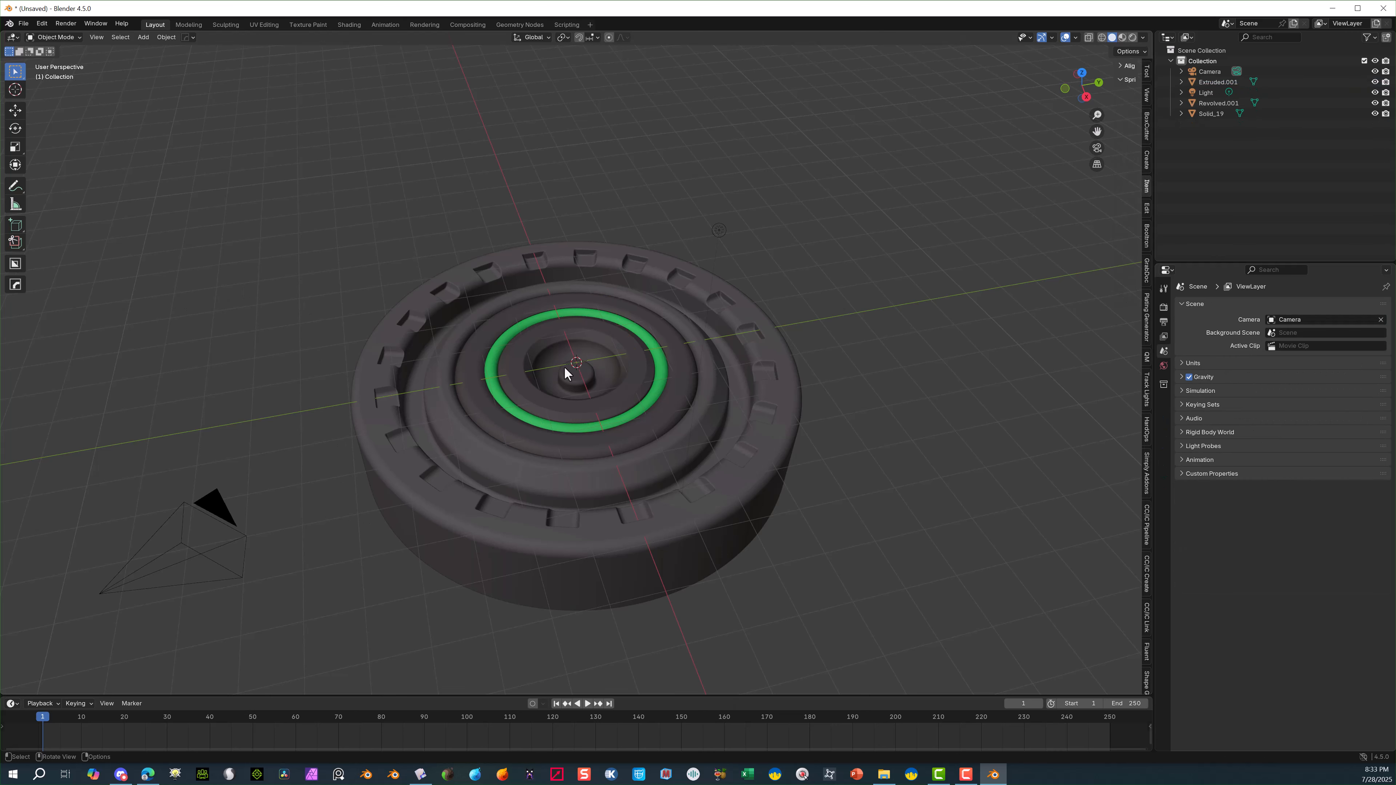
scroll(544, 393, "up", 4)
scroll(495, 404, "down", 3)
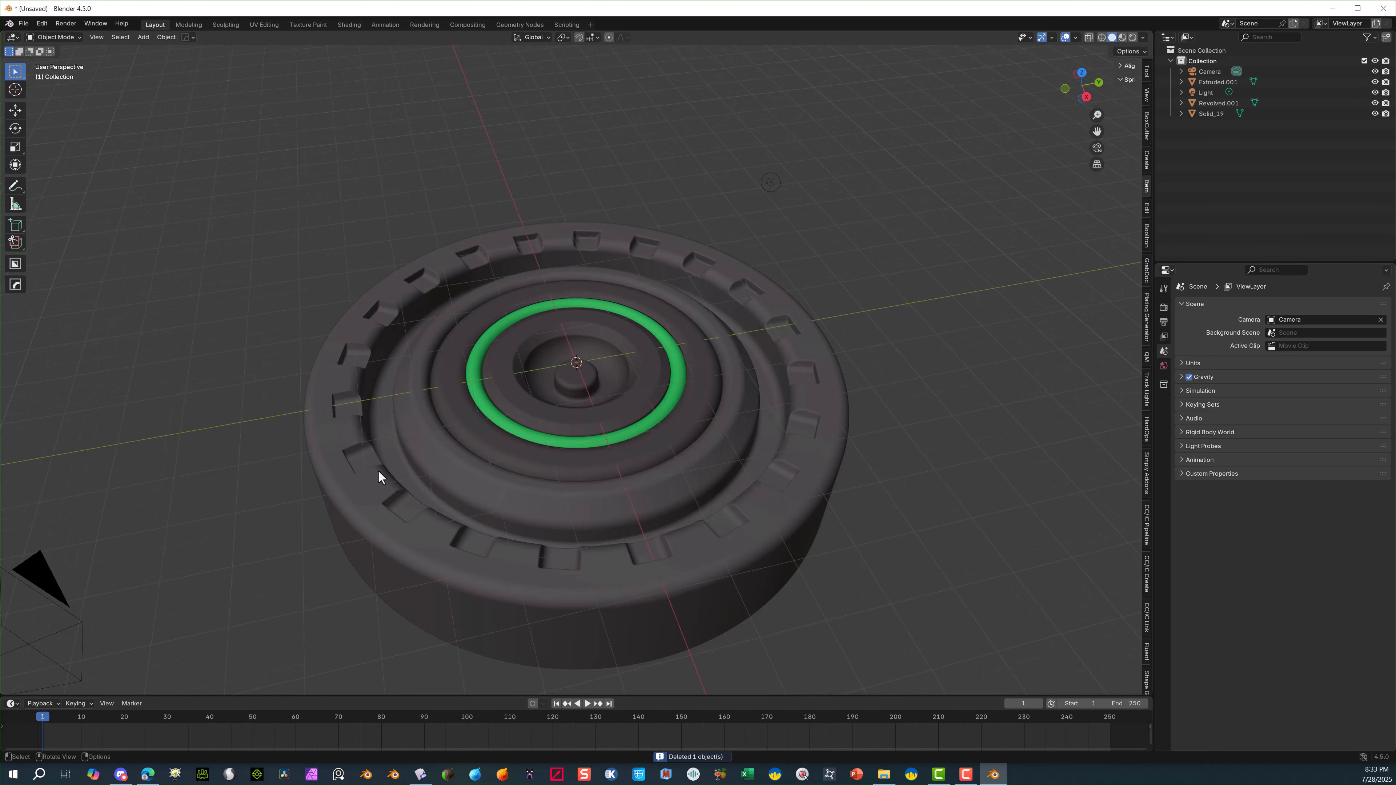
With the outer disc selected, switch to the Shading workspace and set the render engine to Cycles using GPU Compute.
left_click(353, 468)
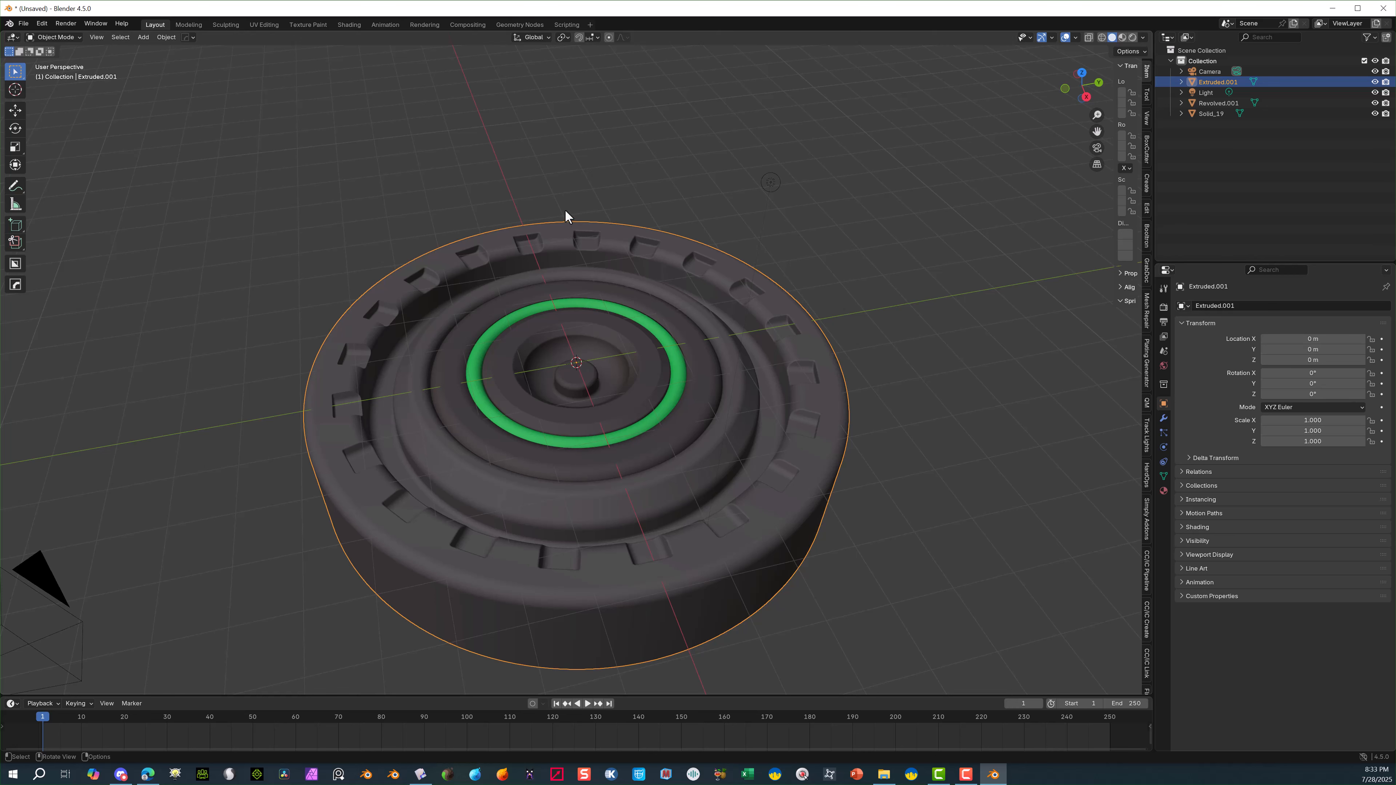
left_click(349, 25)
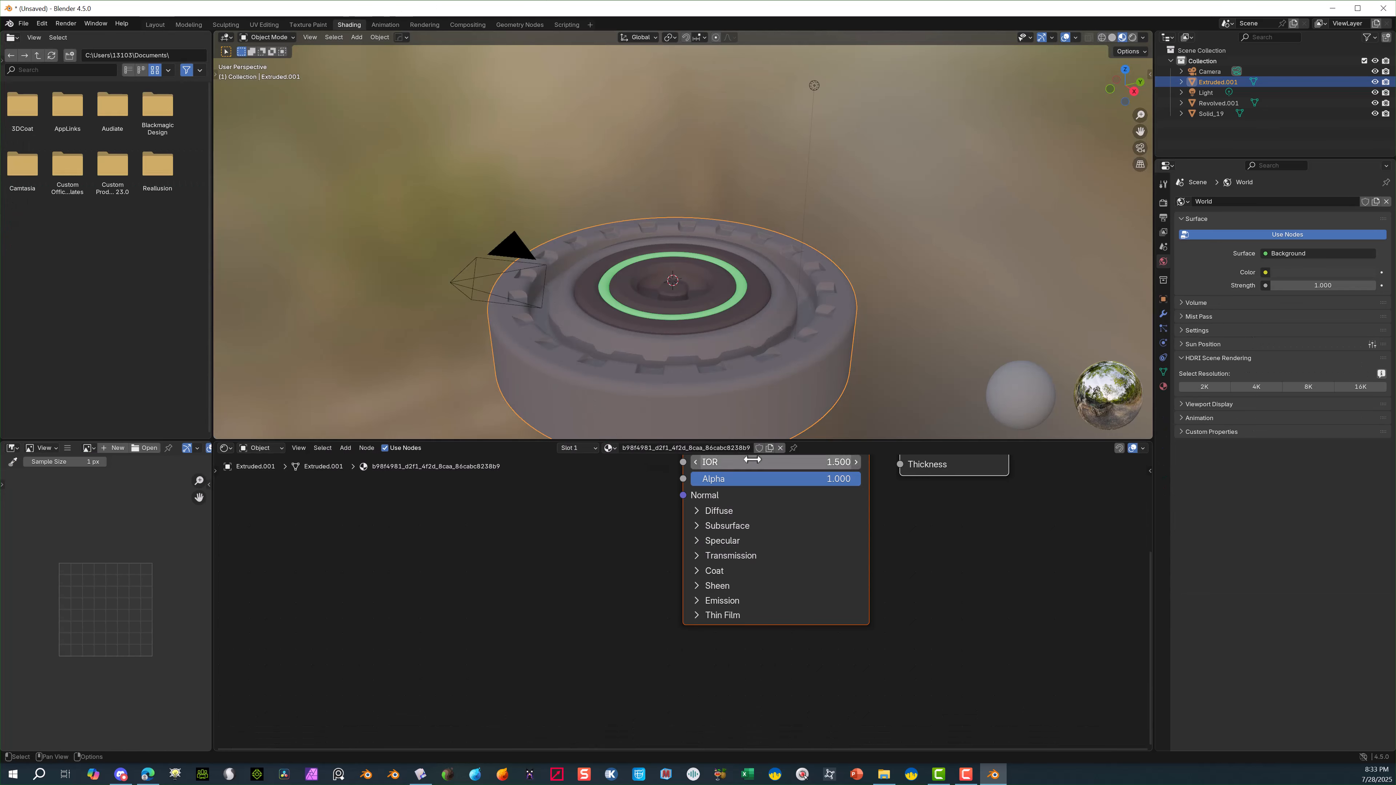
left_click(1164, 203)
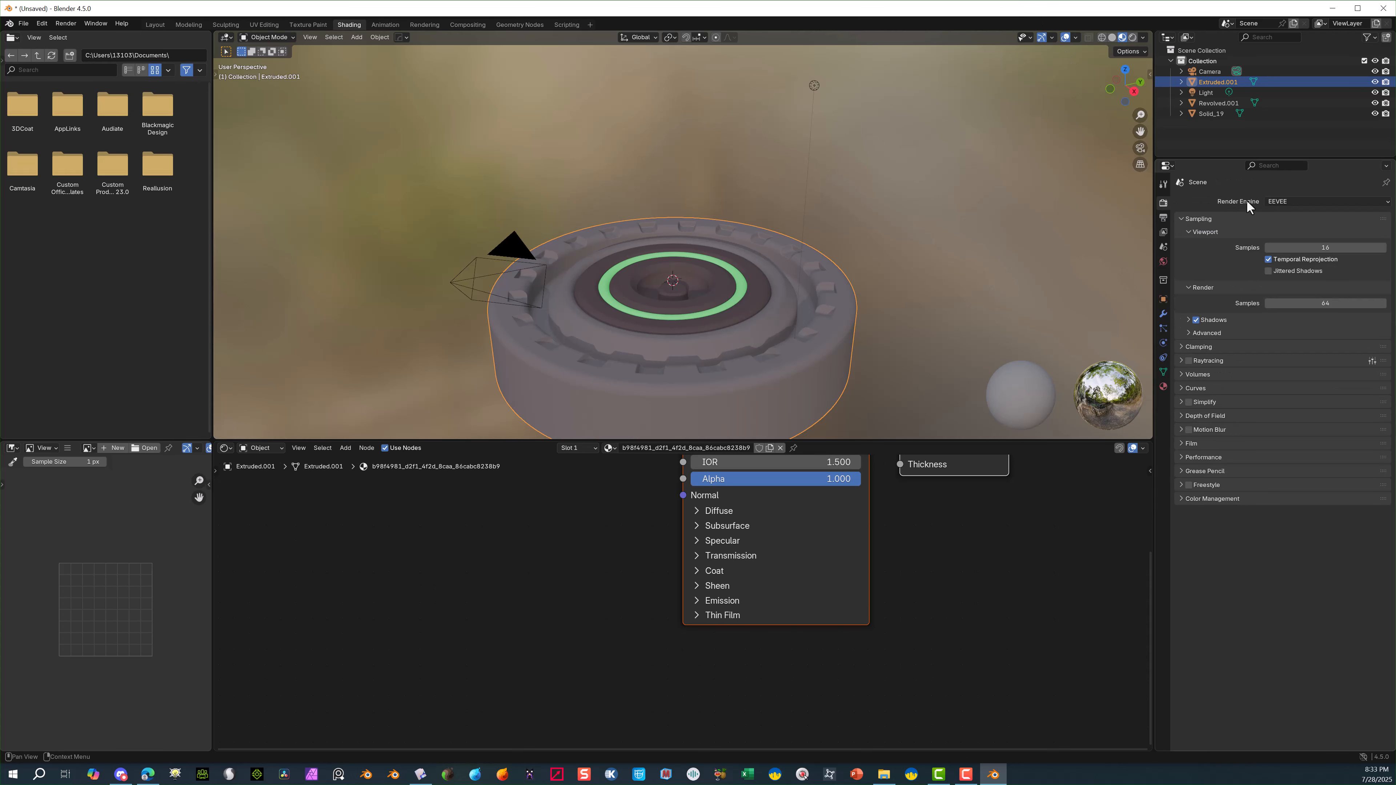
left_click(1287, 202)
left_click(1295, 233)
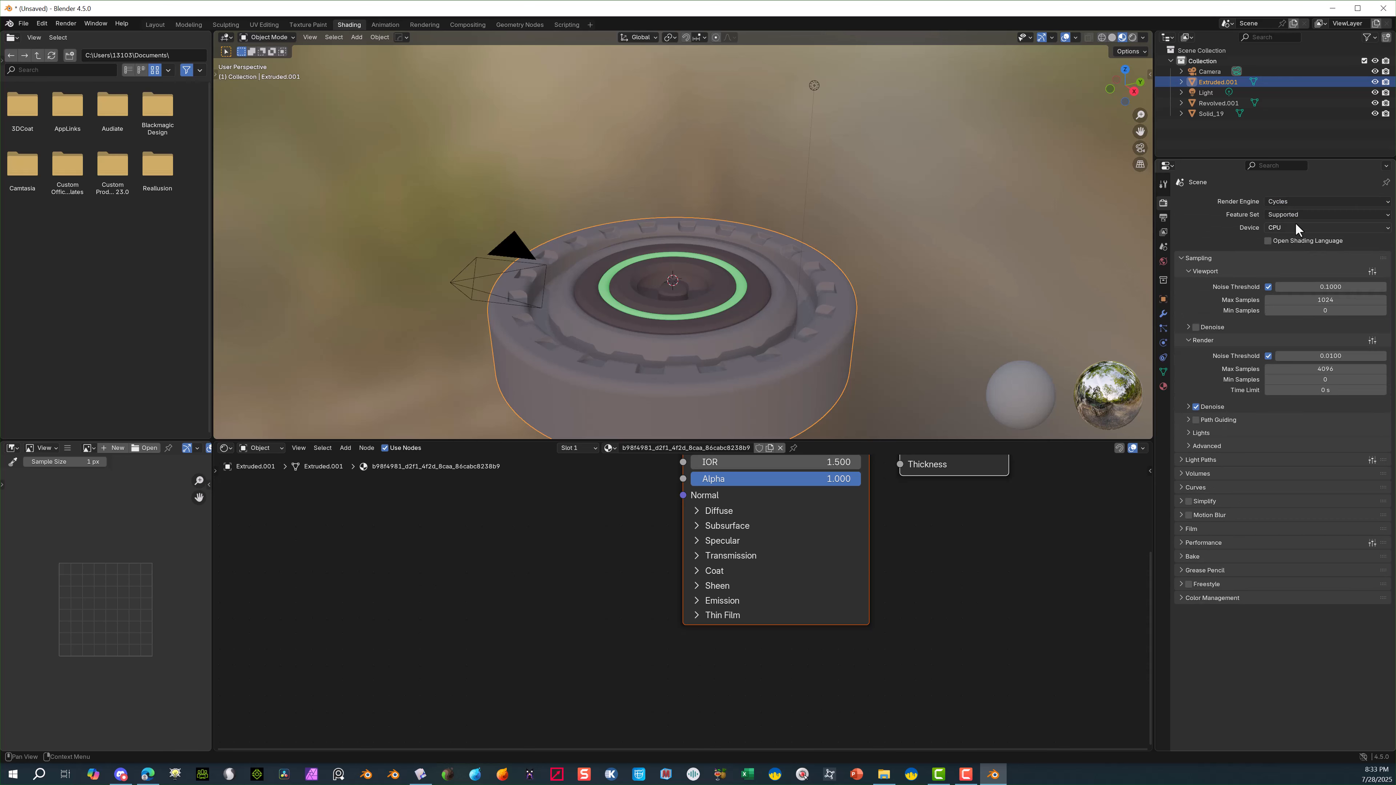
left_click(1292, 228)
left_click(1283, 251)
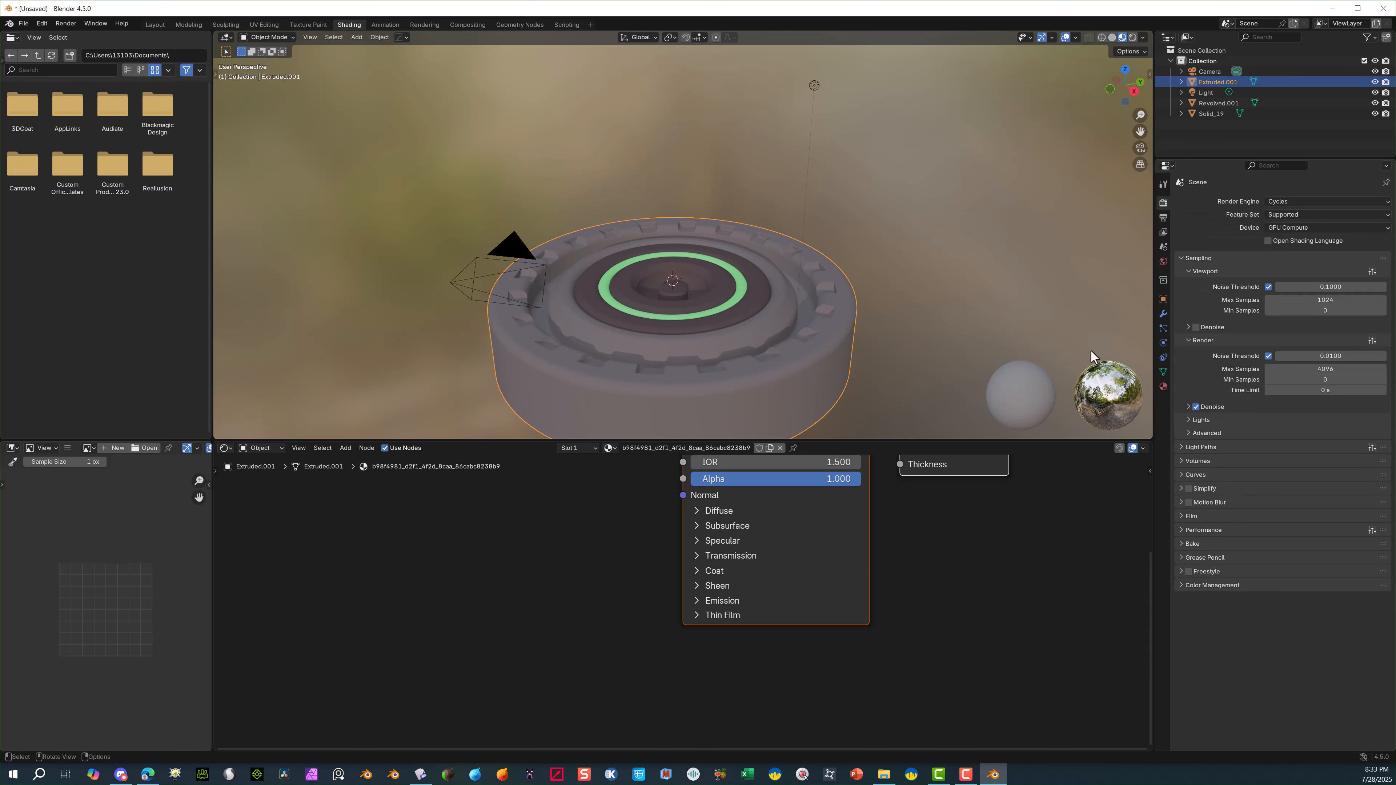
Set the final render's maximum samples to 600.
left_click(1325, 369)
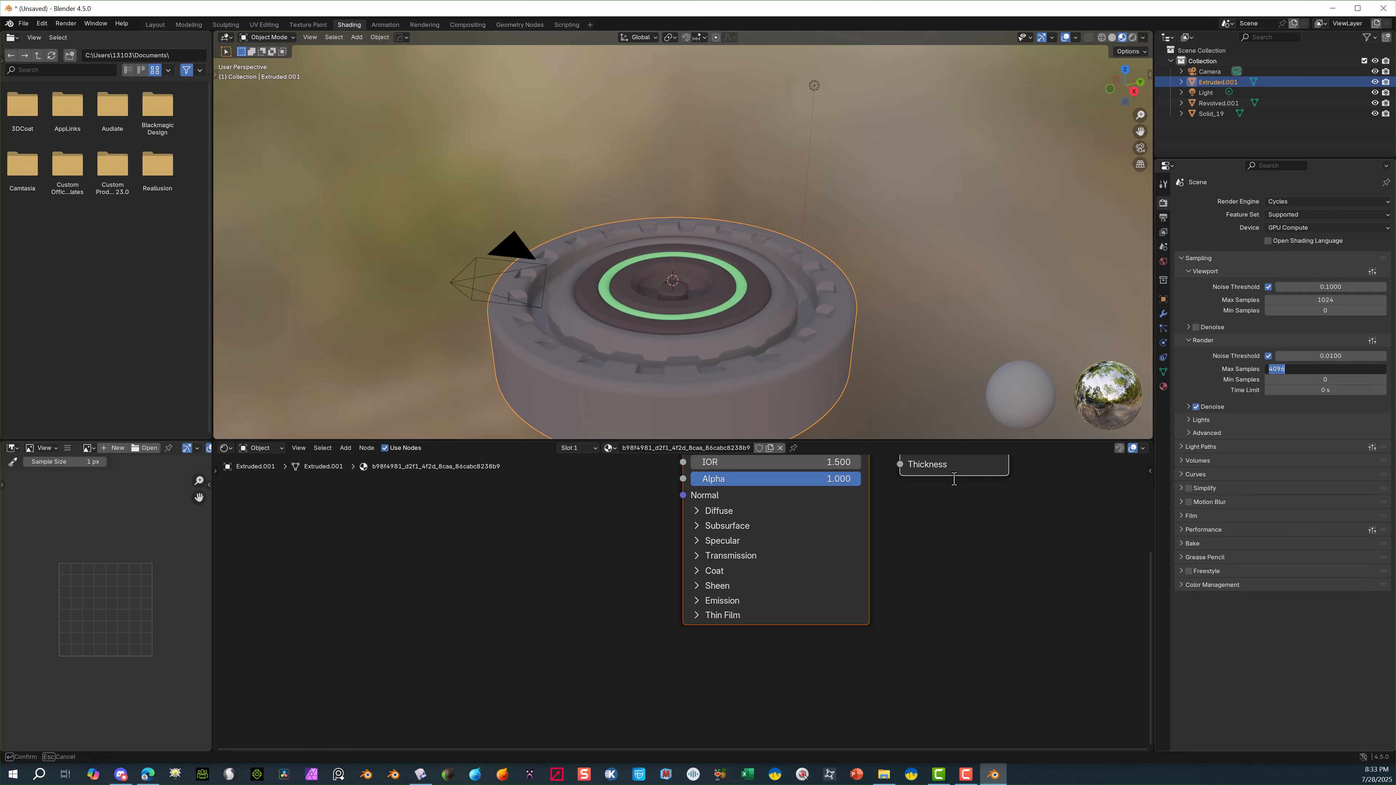
type("600")
key("Return")
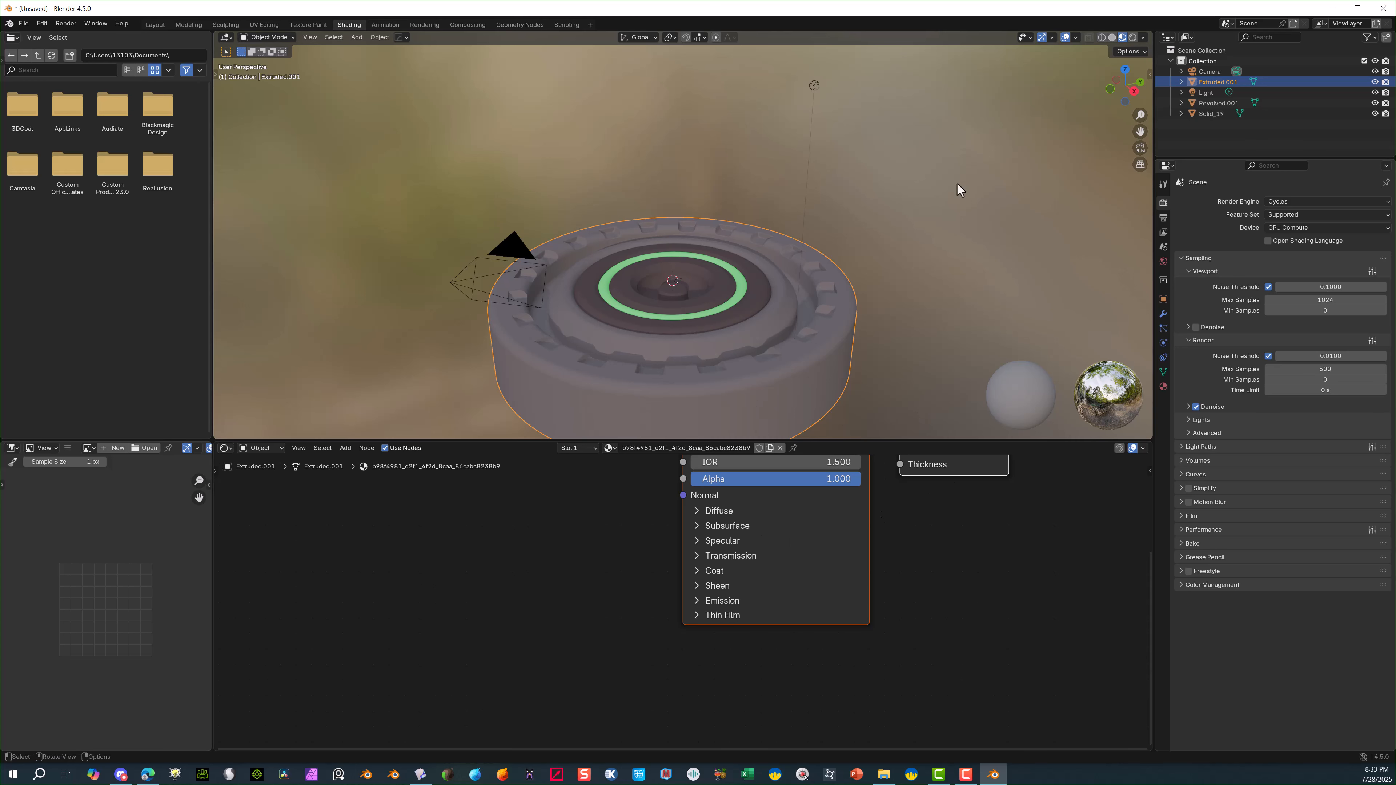
Preview the disc in rendered viewport shading and check its top details up close.
scroll(950, 302, "up", 3)
scroll(953, 300, "down", 2)
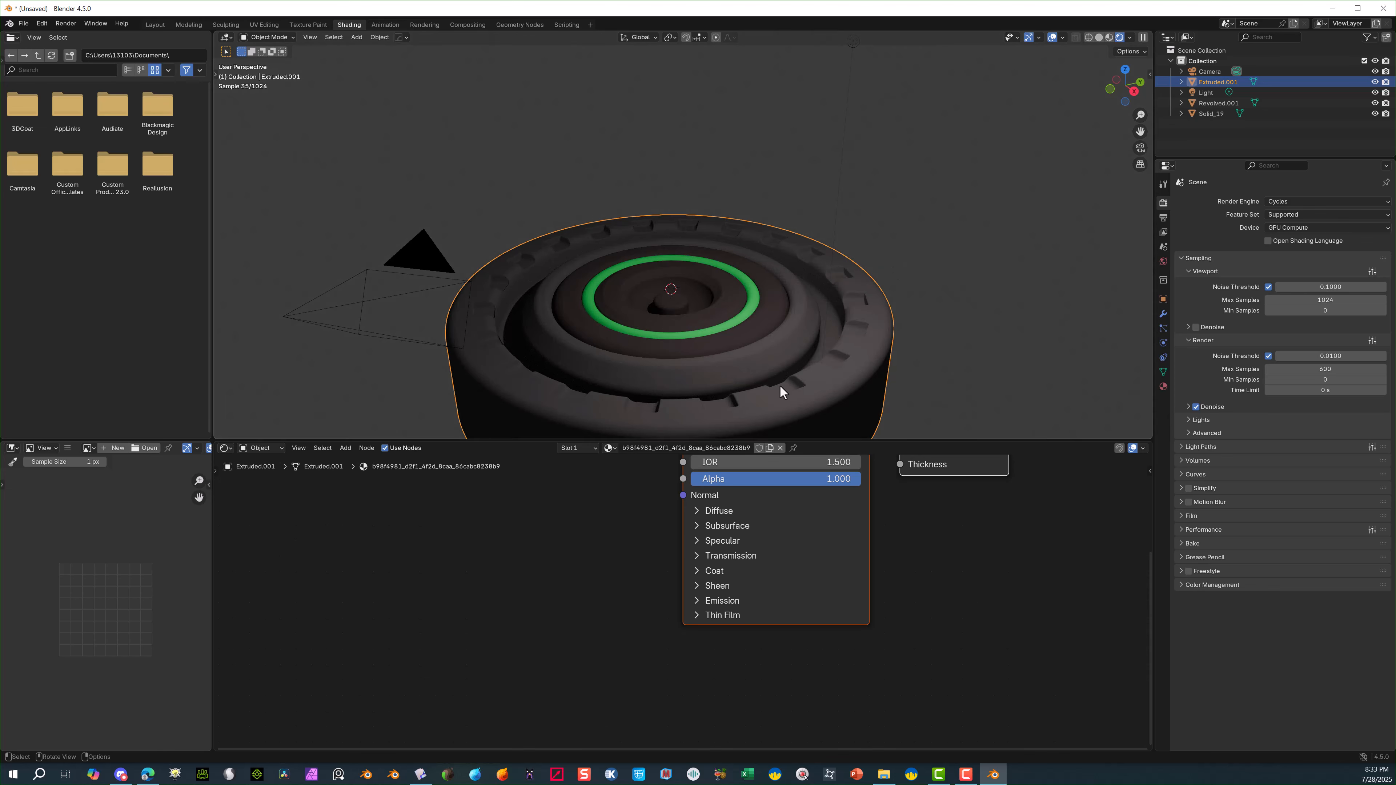
middle_click_drag(902, 310, 908, 346)
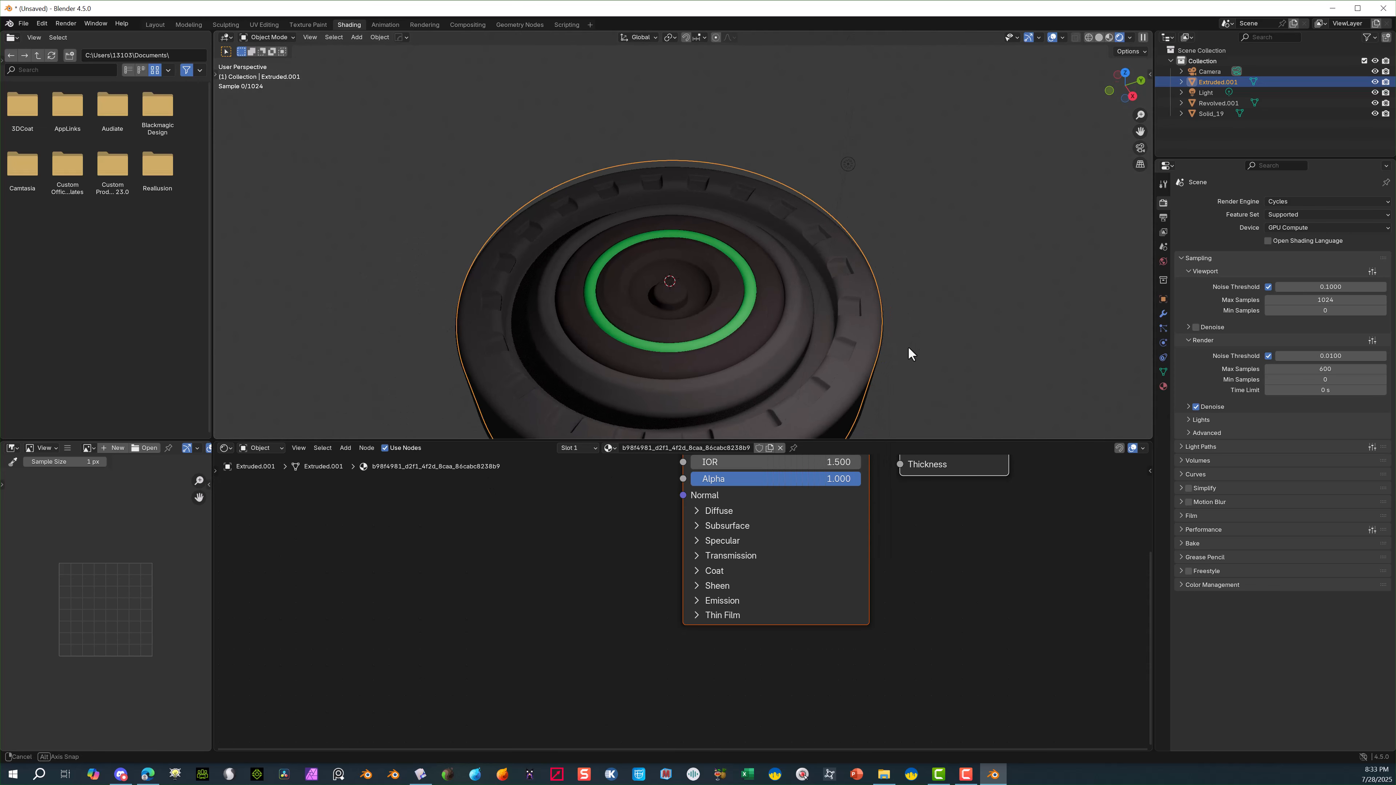
left_click_drag(1140, 132, 1156, 59)
scroll(648, 316, "up", 2)
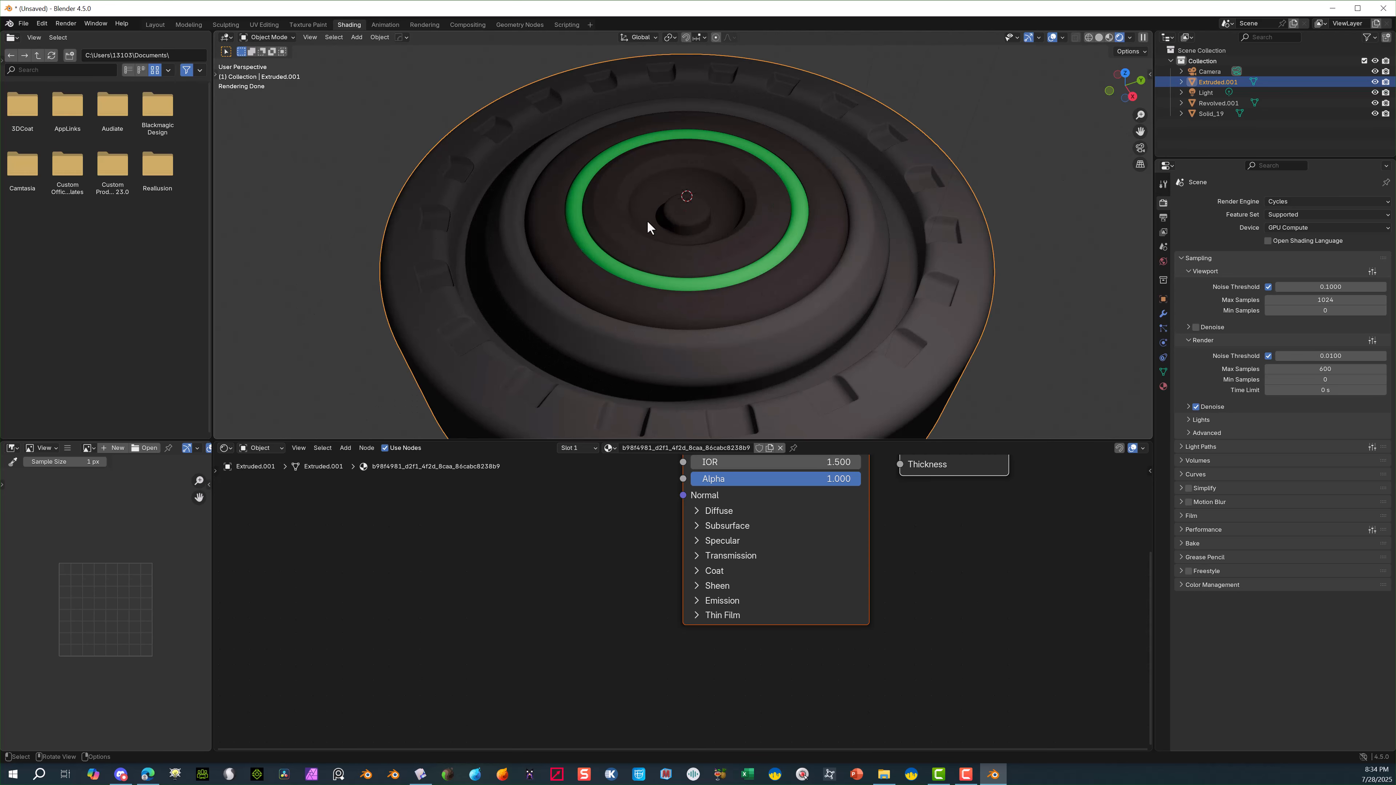
Brighten the outer body's base color to a value of about 0.741.
scroll(758, 271, "down", 5)
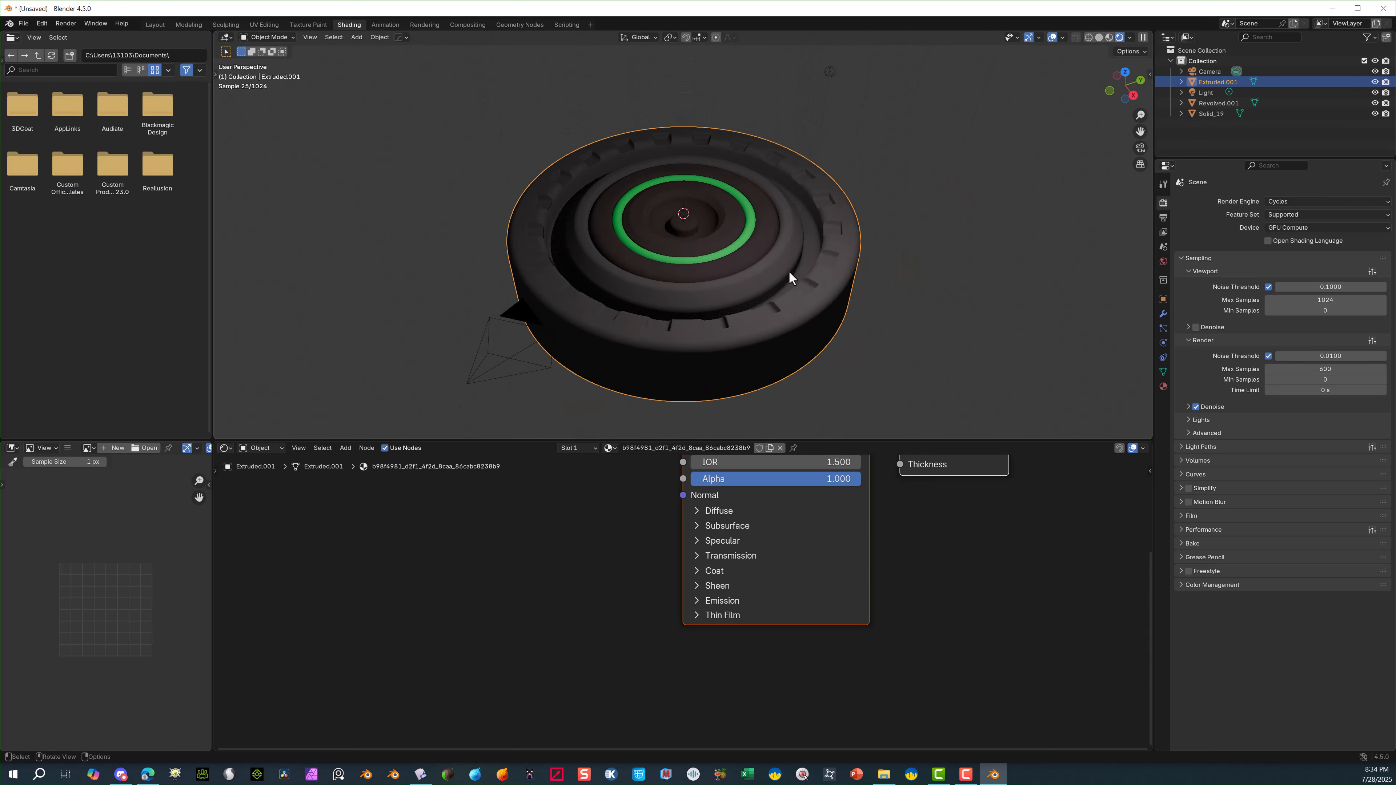
scroll(707, 287, "up", 2)
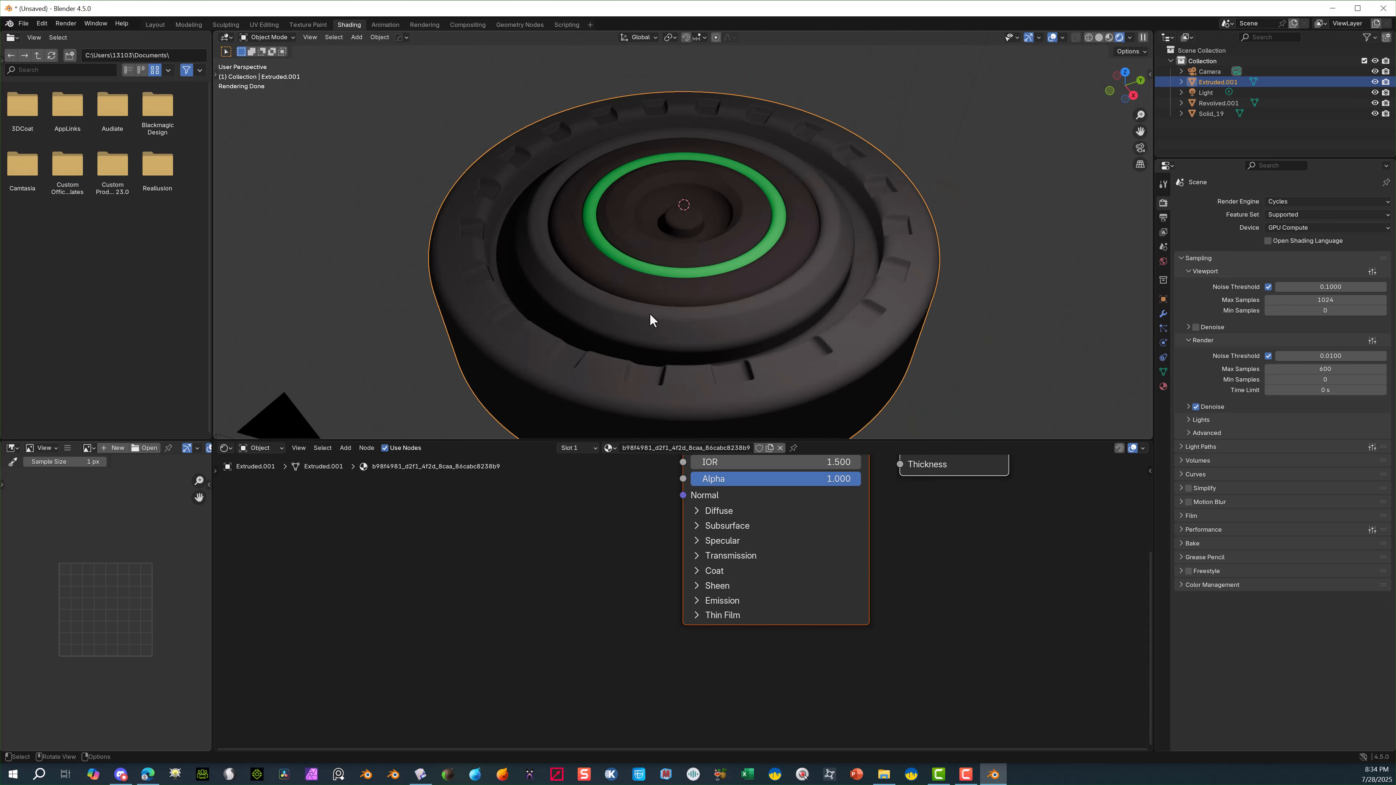
scroll(813, 502, "down", 3)
middle_click_drag(840, 546, 819, 611)
left_click(746, 514)
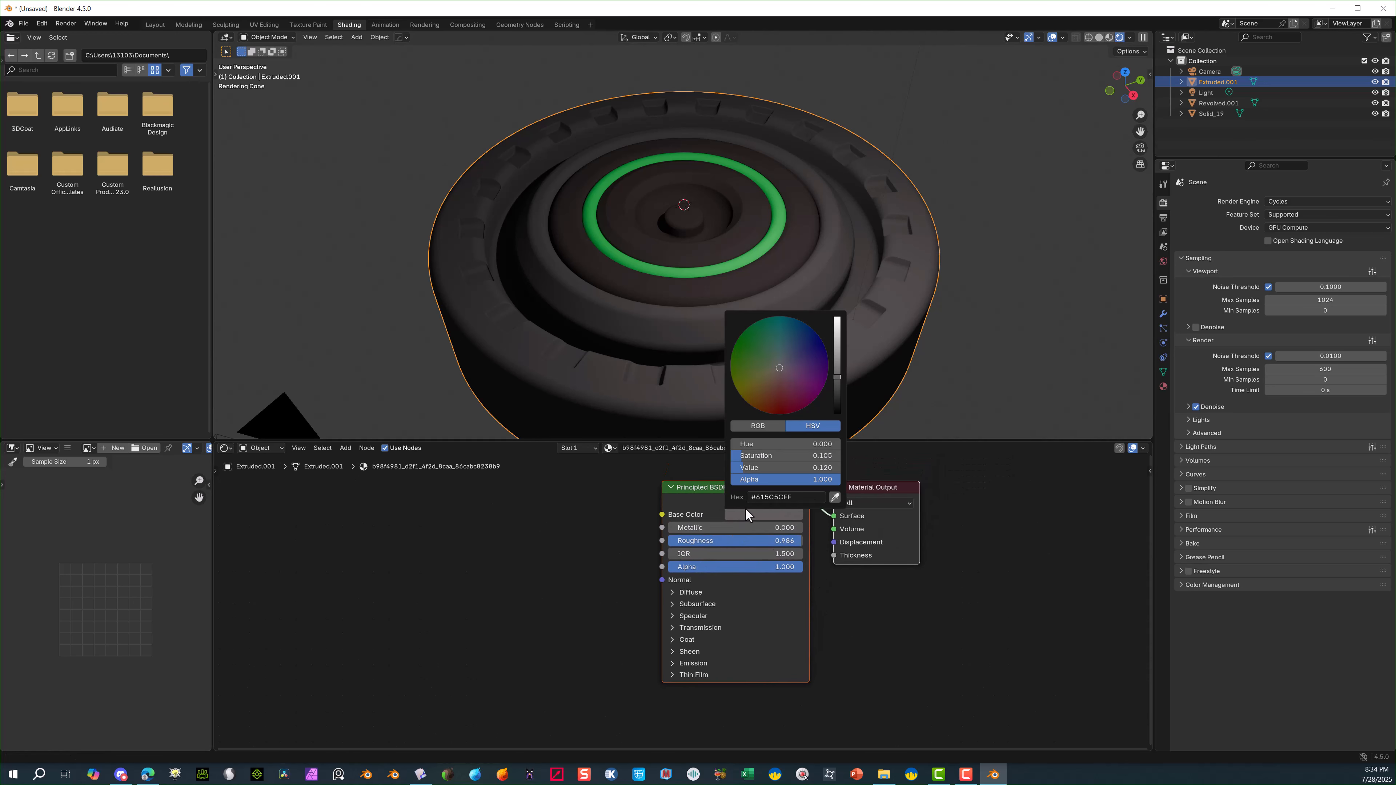
left_click_drag(836, 385, 837, 328)
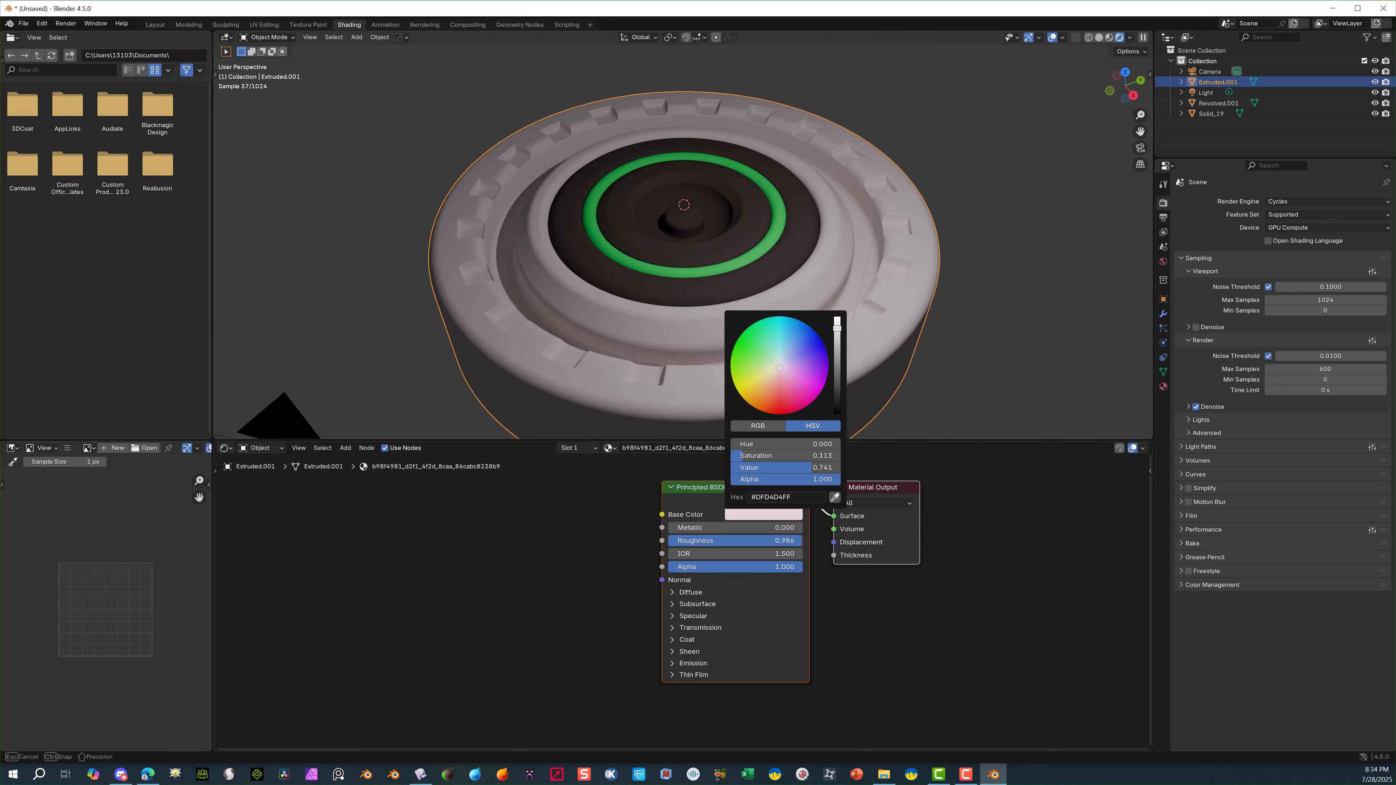
Set the outer body material's metallic to 1 and its roughness to about 0.171.
left_click(690, 529)
type("1")
key("Return")
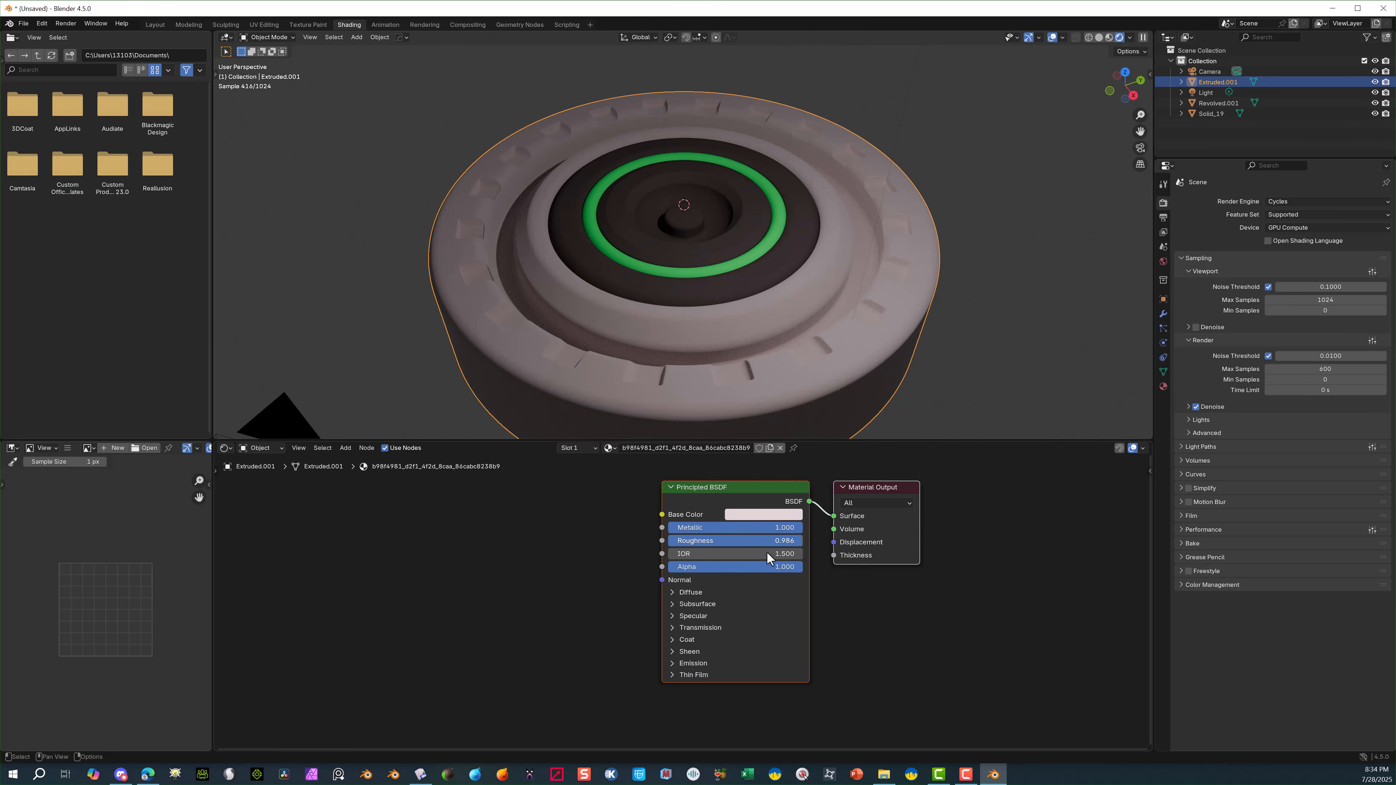
mouse_move(695, 542)
left_mouse_down()
mouse_move(583, 542)
mouse_move(692, 540)
left_mouse_up()
Remove the pink tint from the outer body's base color, leaving a neutral light gray, and deselect the object.
left_click(775, 514)
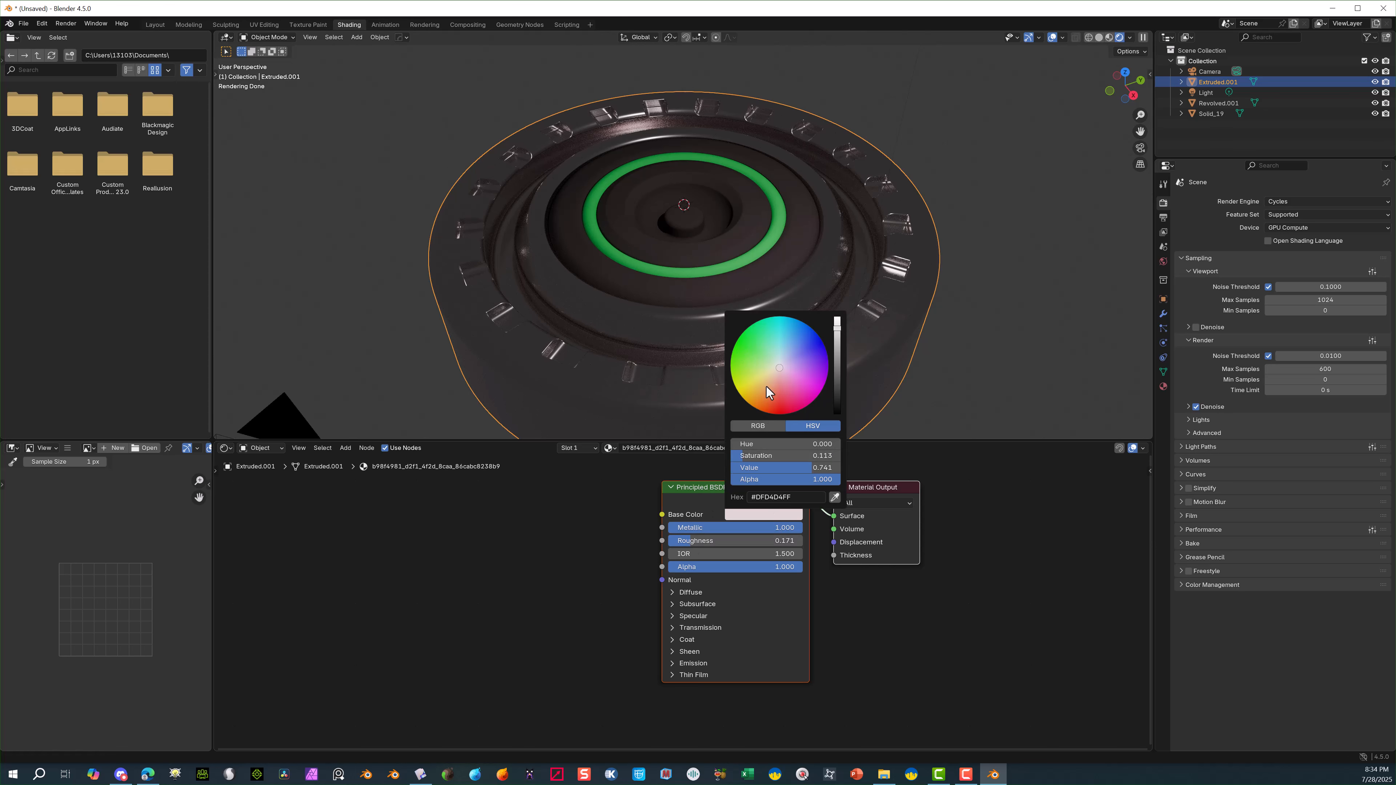
left_click_drag(776, 371, 778, 366)
left_click(960, 326)
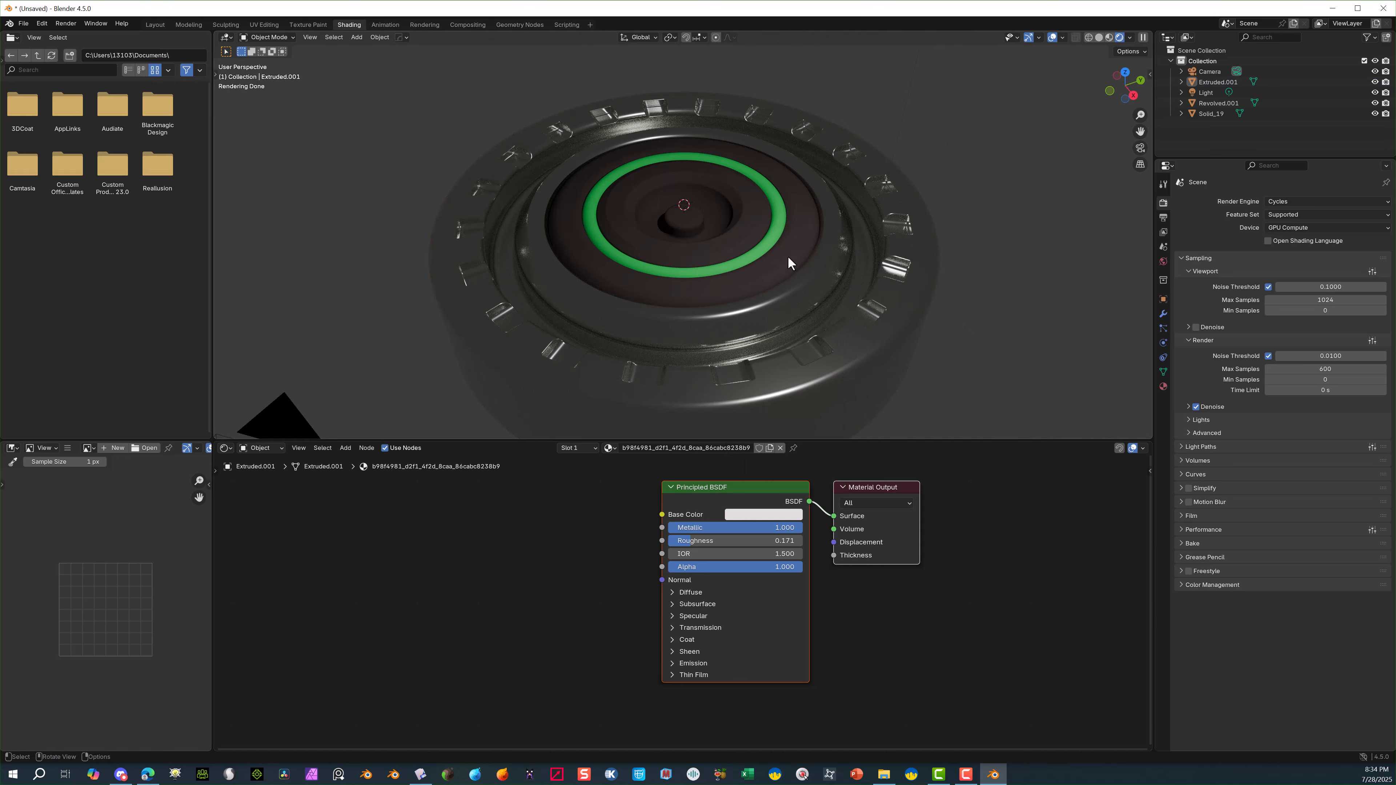
Give the central disc around the green ring a polished metal material with neutral mid-gray base color, metallic 1.000 and roughness about 0.163.
left_click(788, 258)
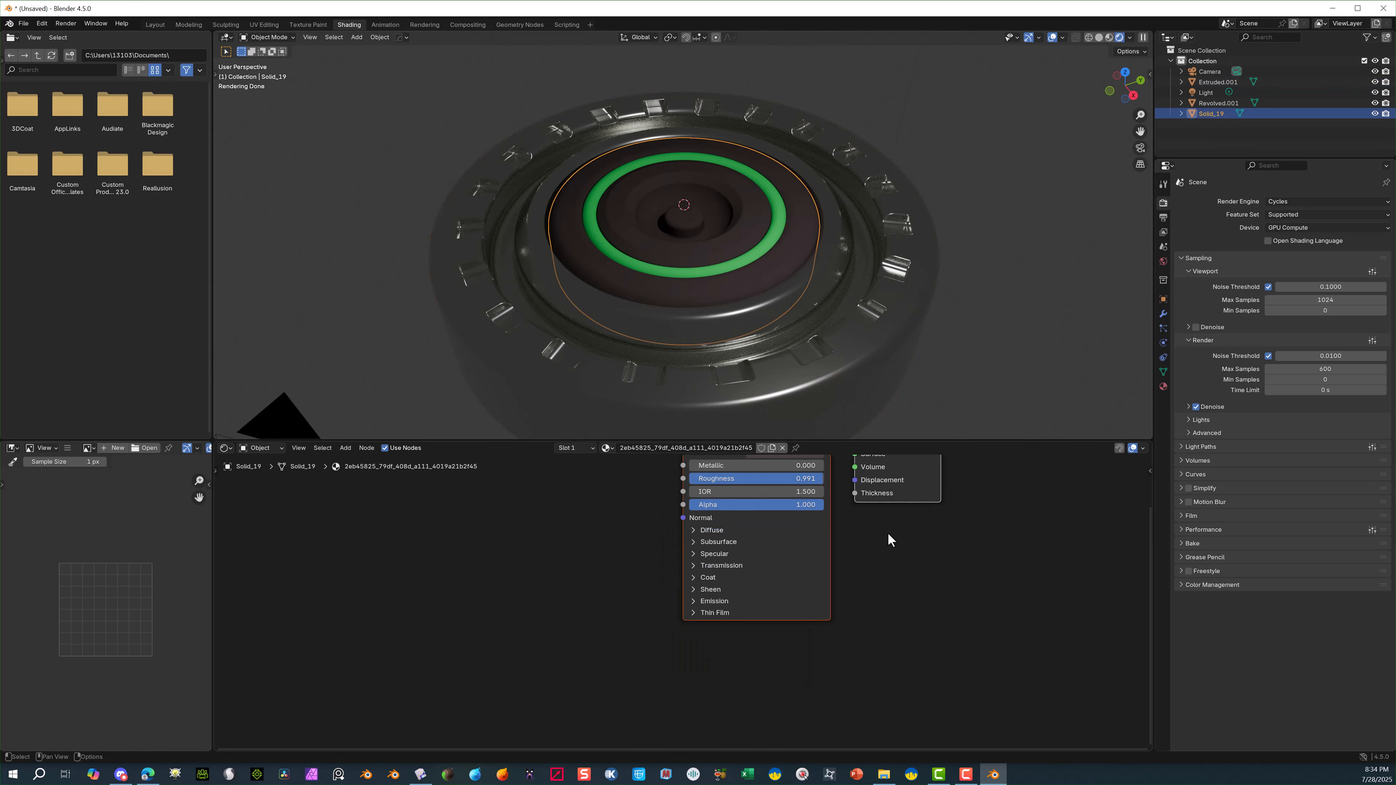
middle_click_drag(889, 540, 835, 613)
left_click(728, 523)
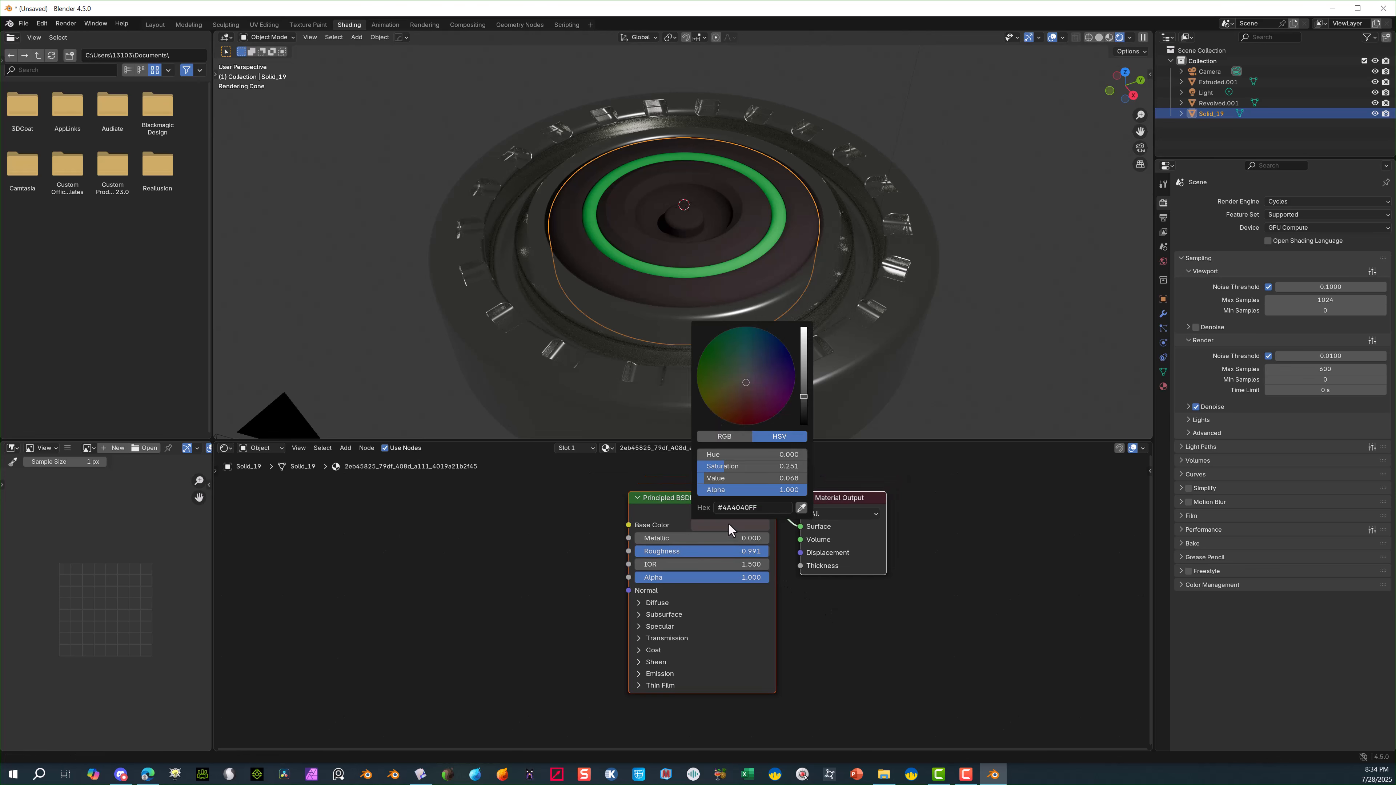
left_click_drag(804, 392, 805, 372)
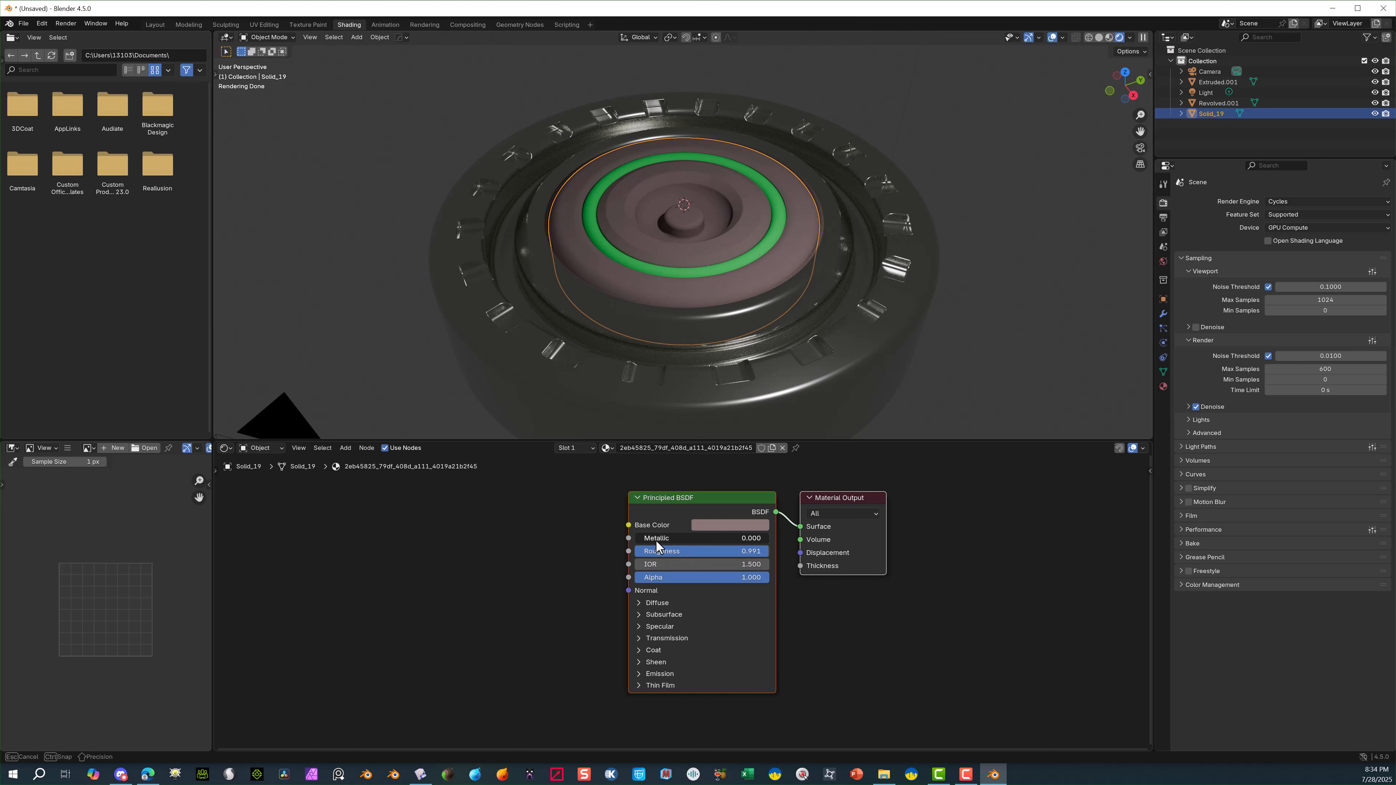
left_click(715, 526)
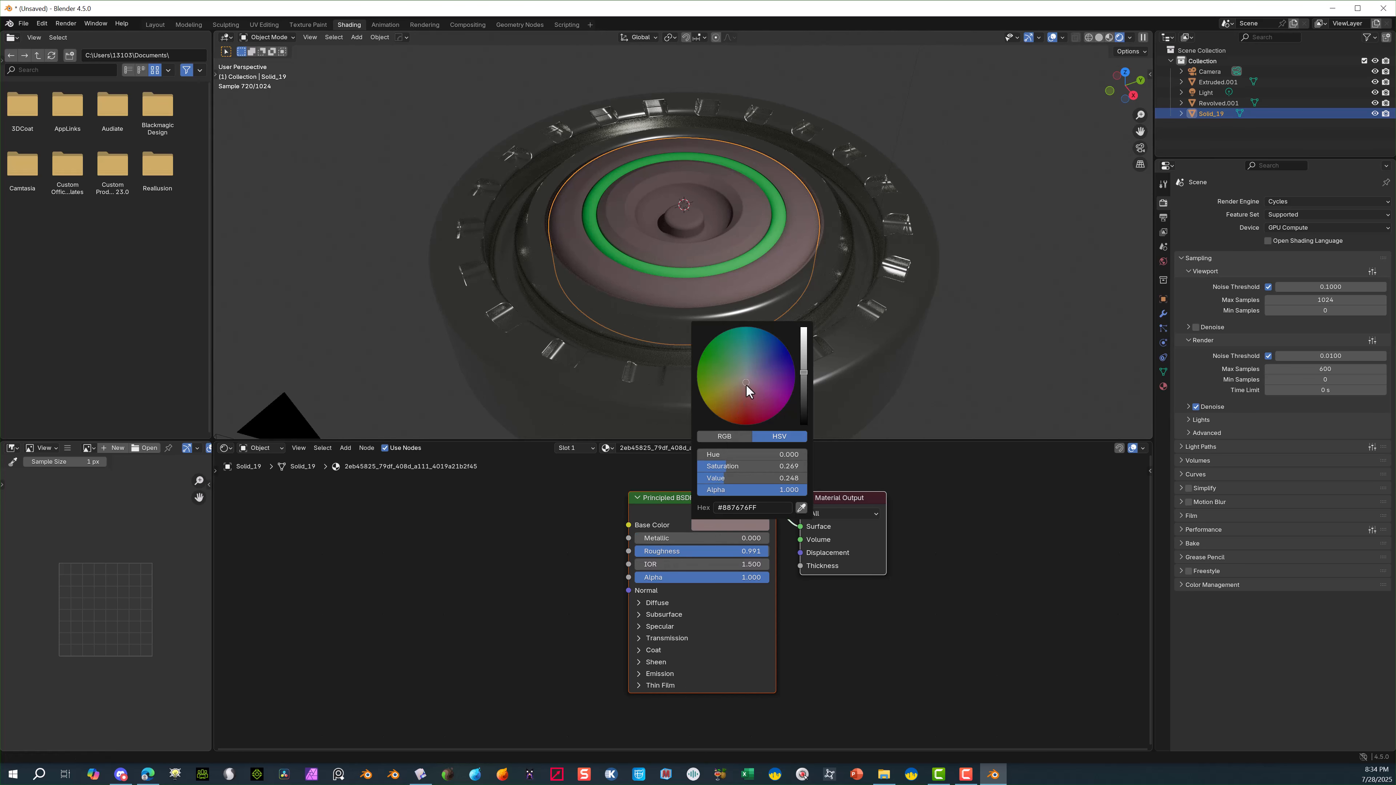
left_click_drag(746, 382, 746, 377)
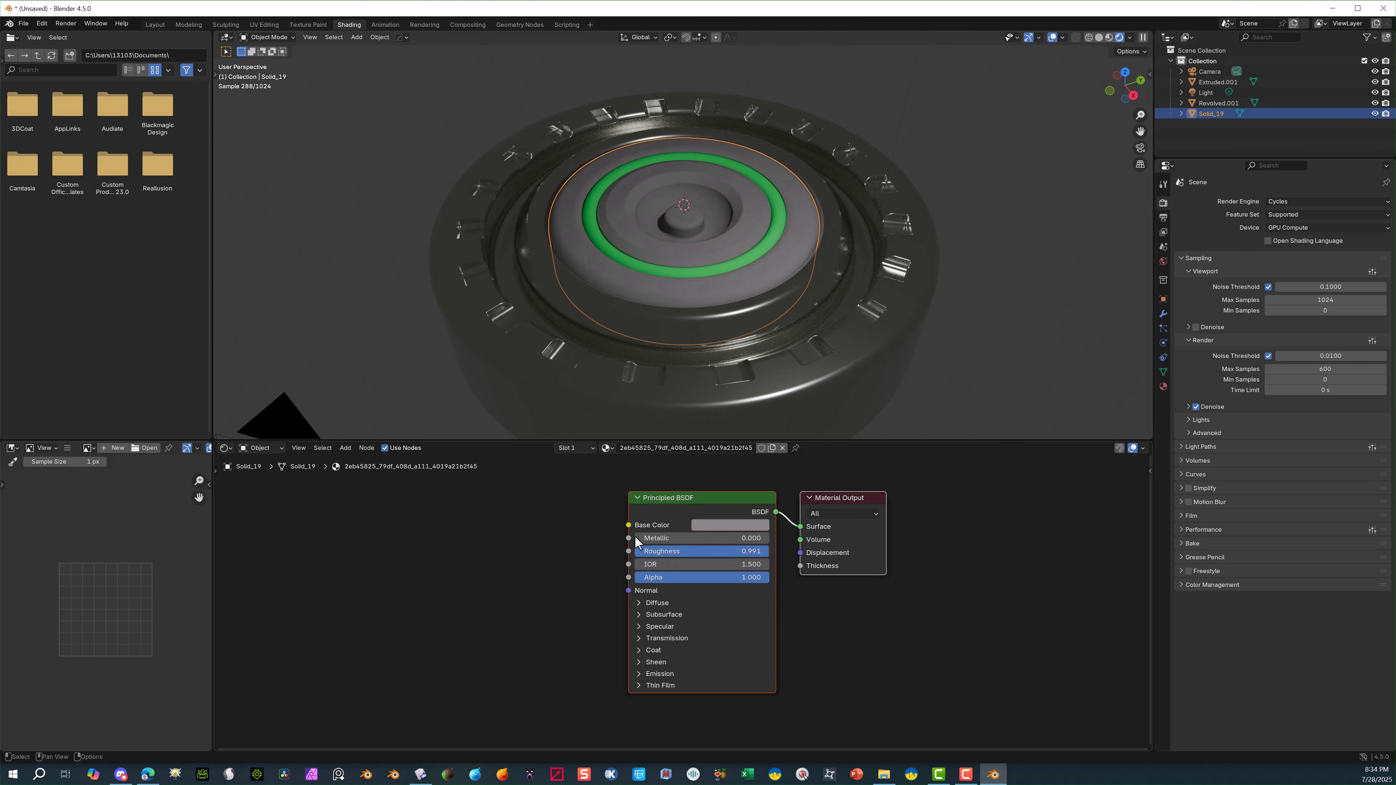
left_click_drag(661, 541, 797, 541)
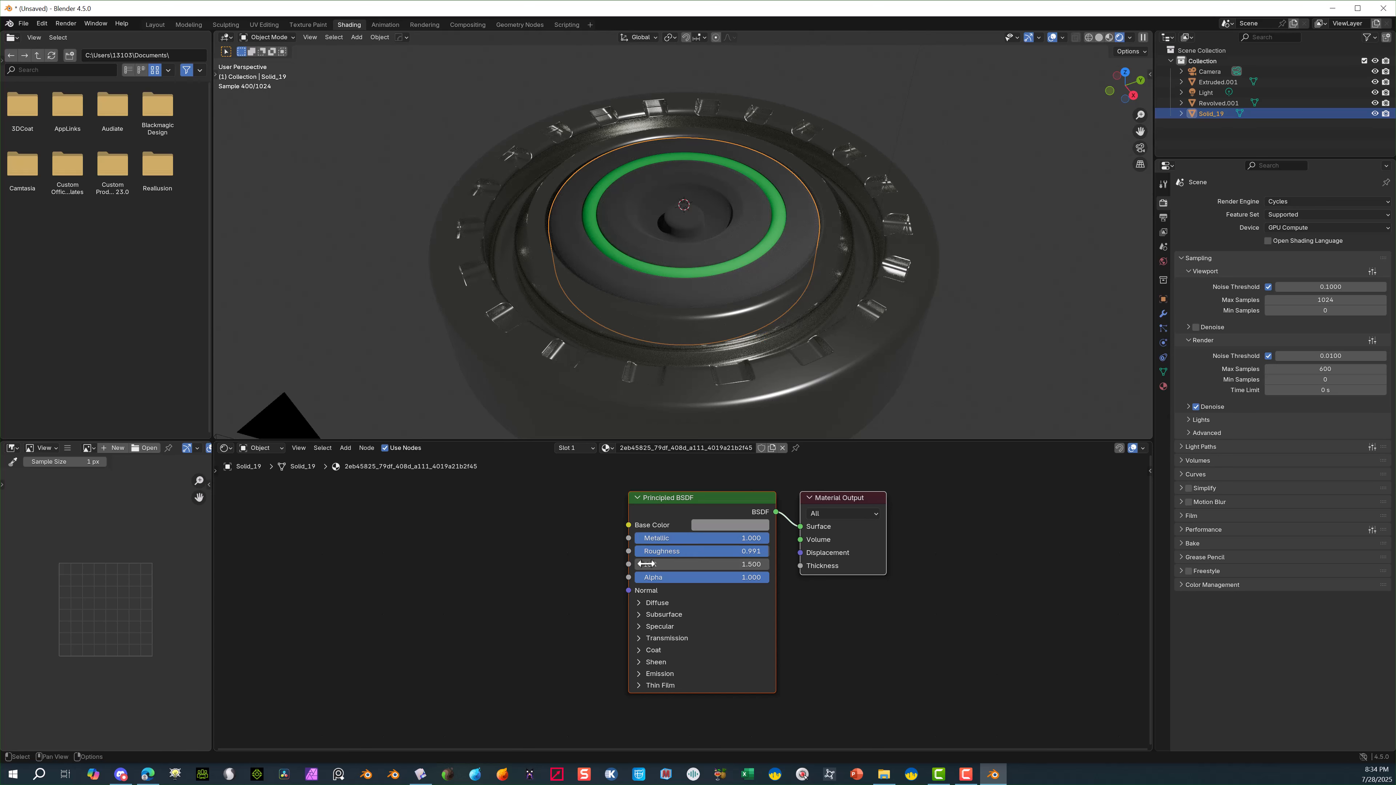
left_click_drag(687, 551, 575, 551)
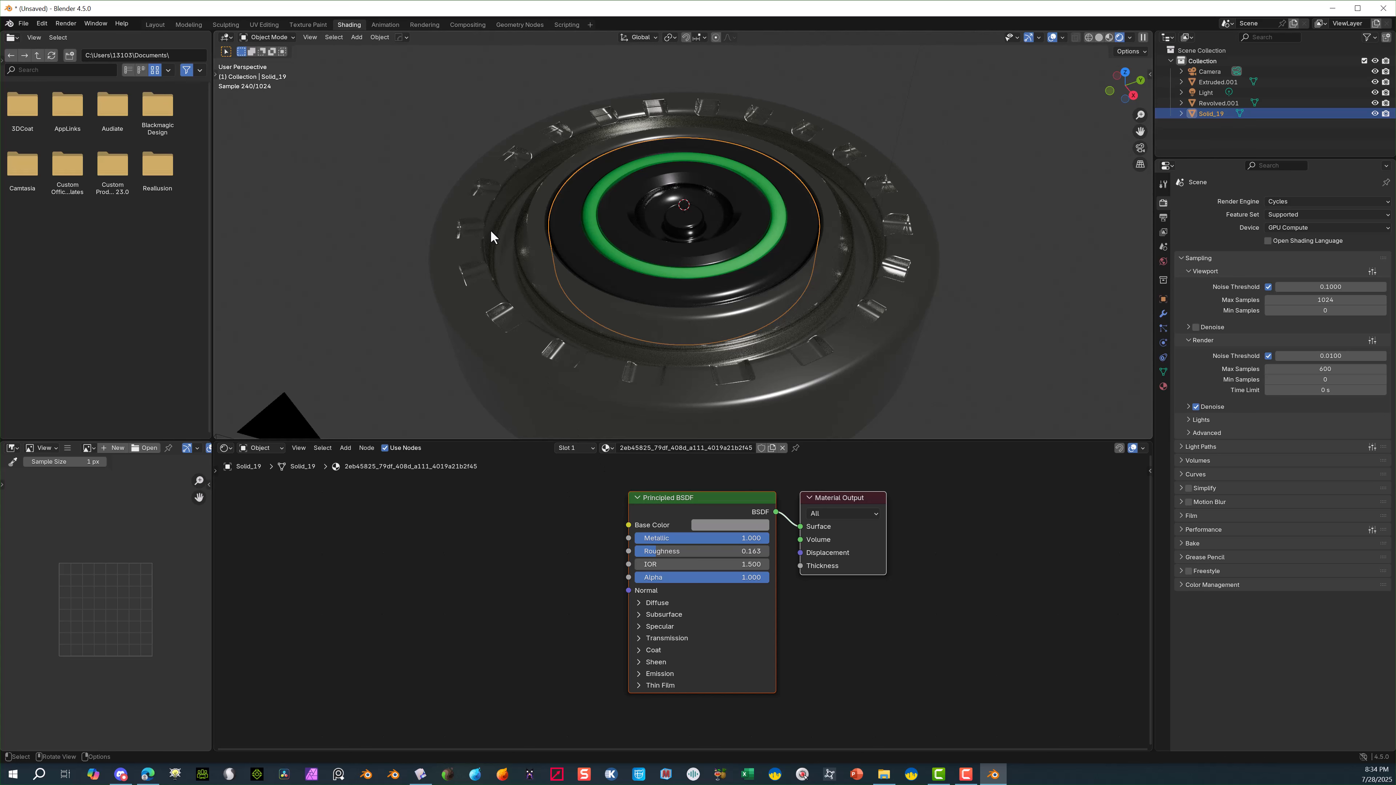
Make the green ring's material glow with a bright green emission color and an emission strength of about 2.8.
left_click(604, 219)
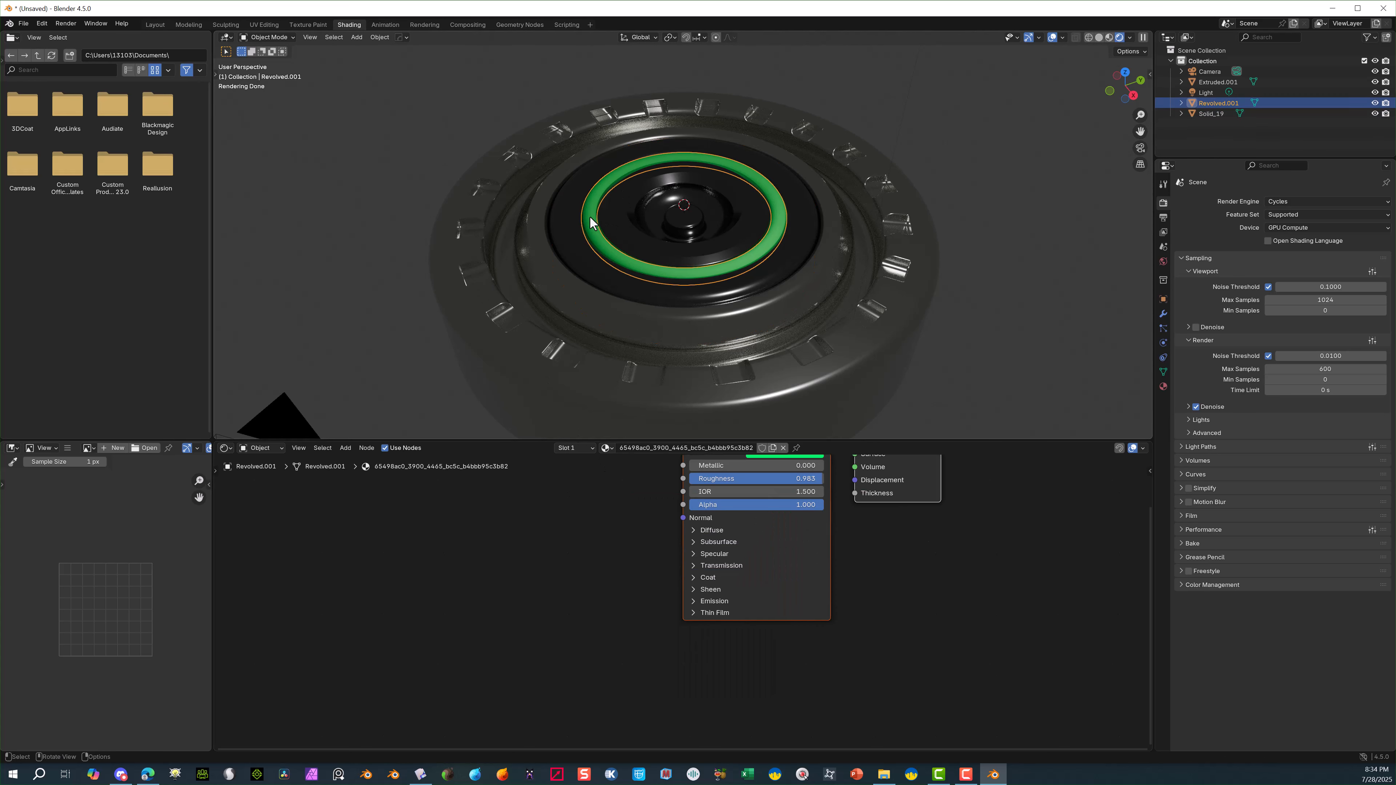
middle_click_drag(767, 567, 710, 615)
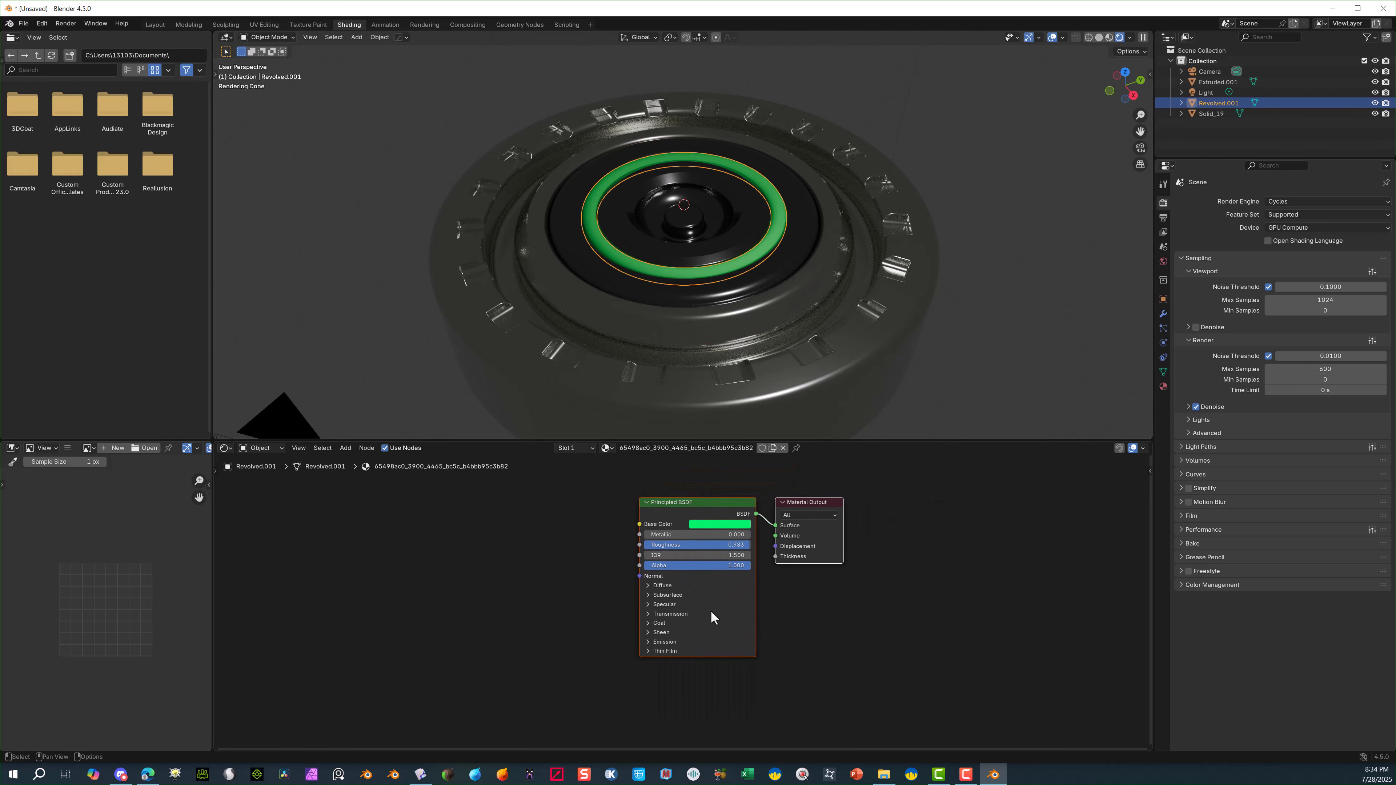
left_click(655, 641)
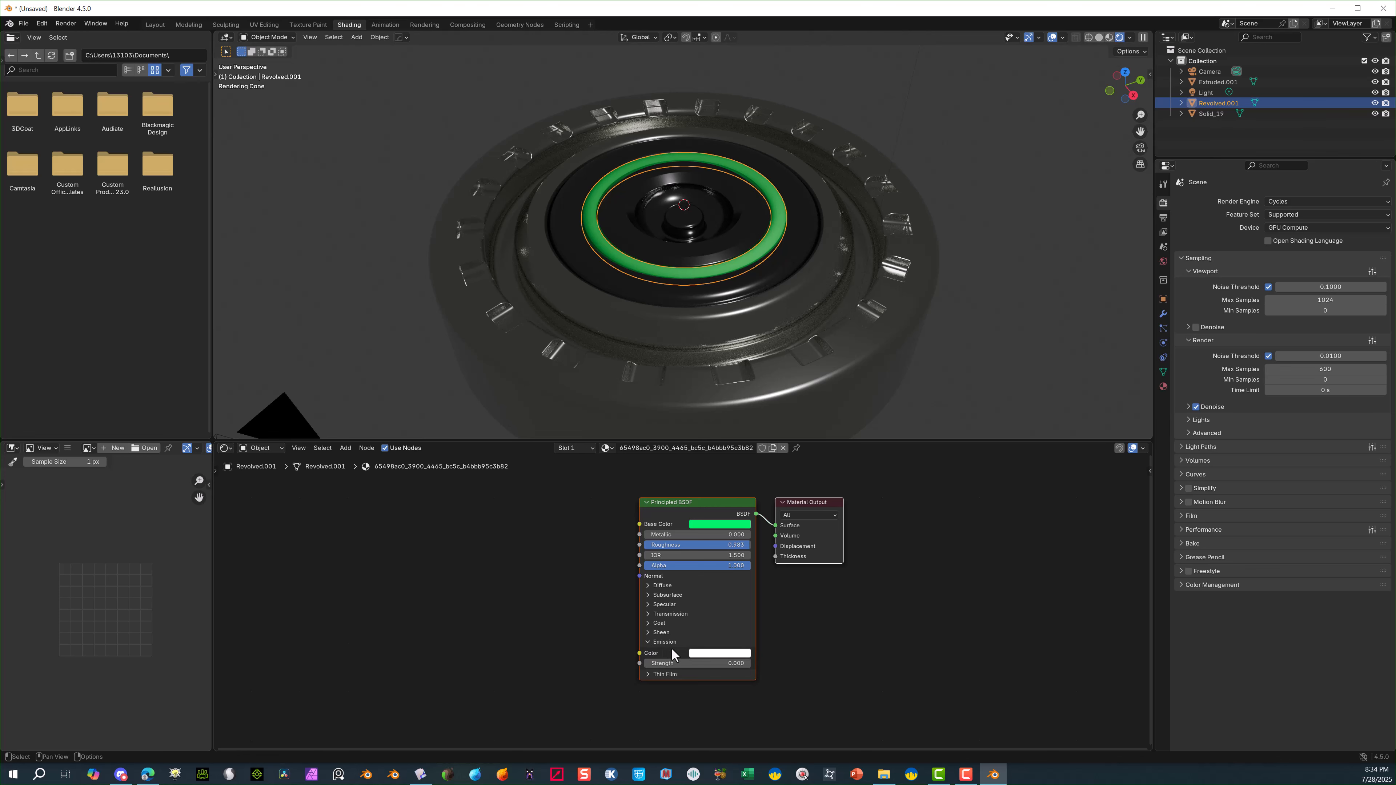
left_click(712, 653)
left_click_drag(728, 529, 705, 510)
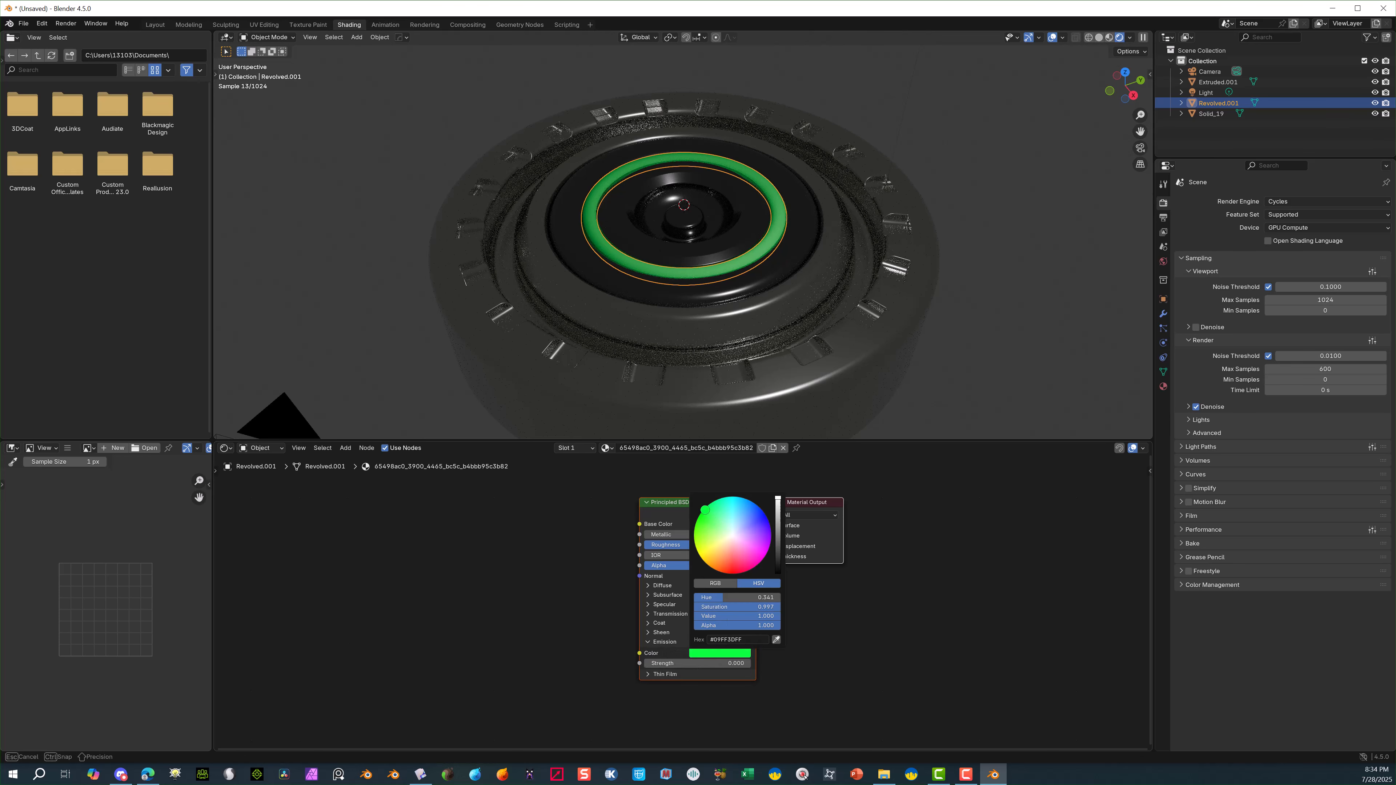
mouse_move(730, 665)
left_mouse_down()
mouse_move(773, 665)
mouse_move(751, 665)
left_mouse_up()
scroll(826, 401, "down", 2)
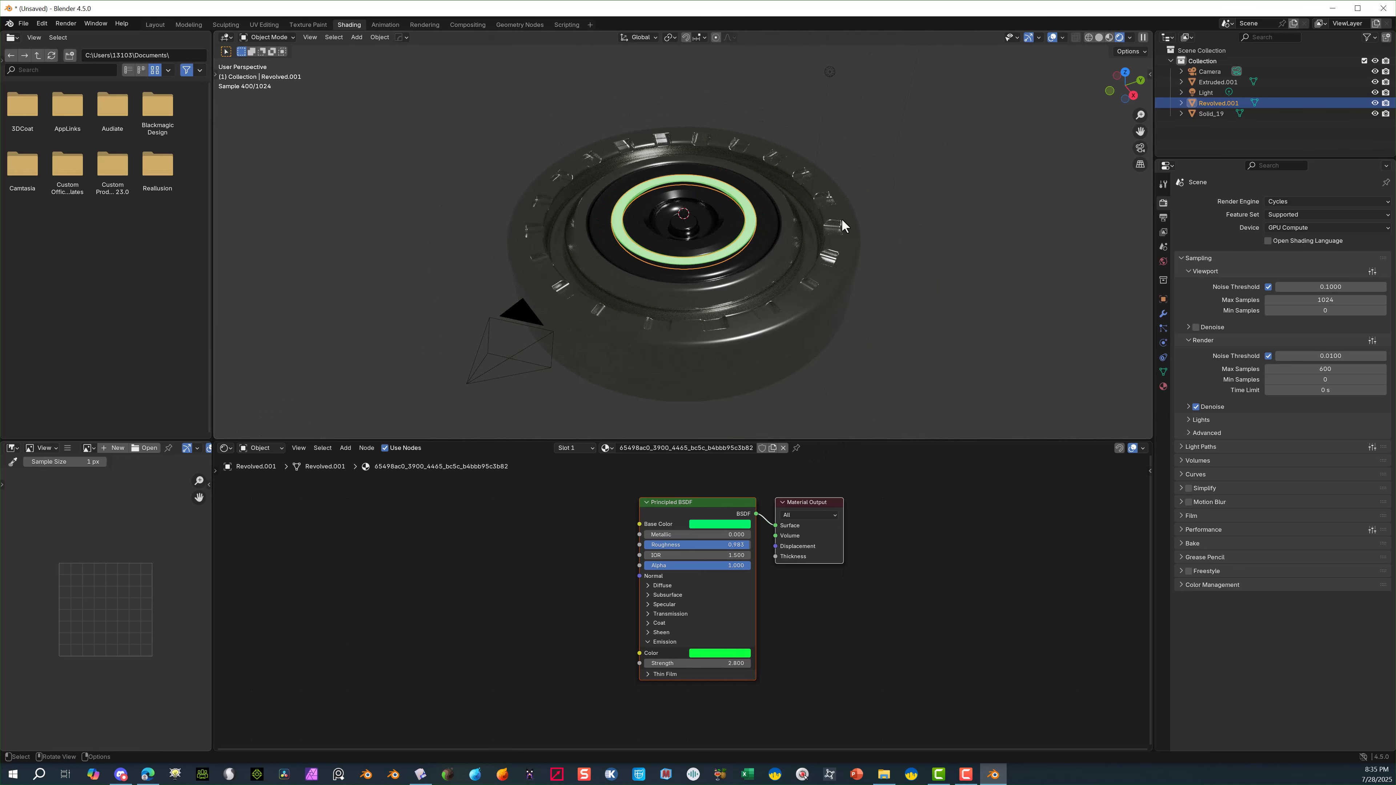
left_click(957, 260)
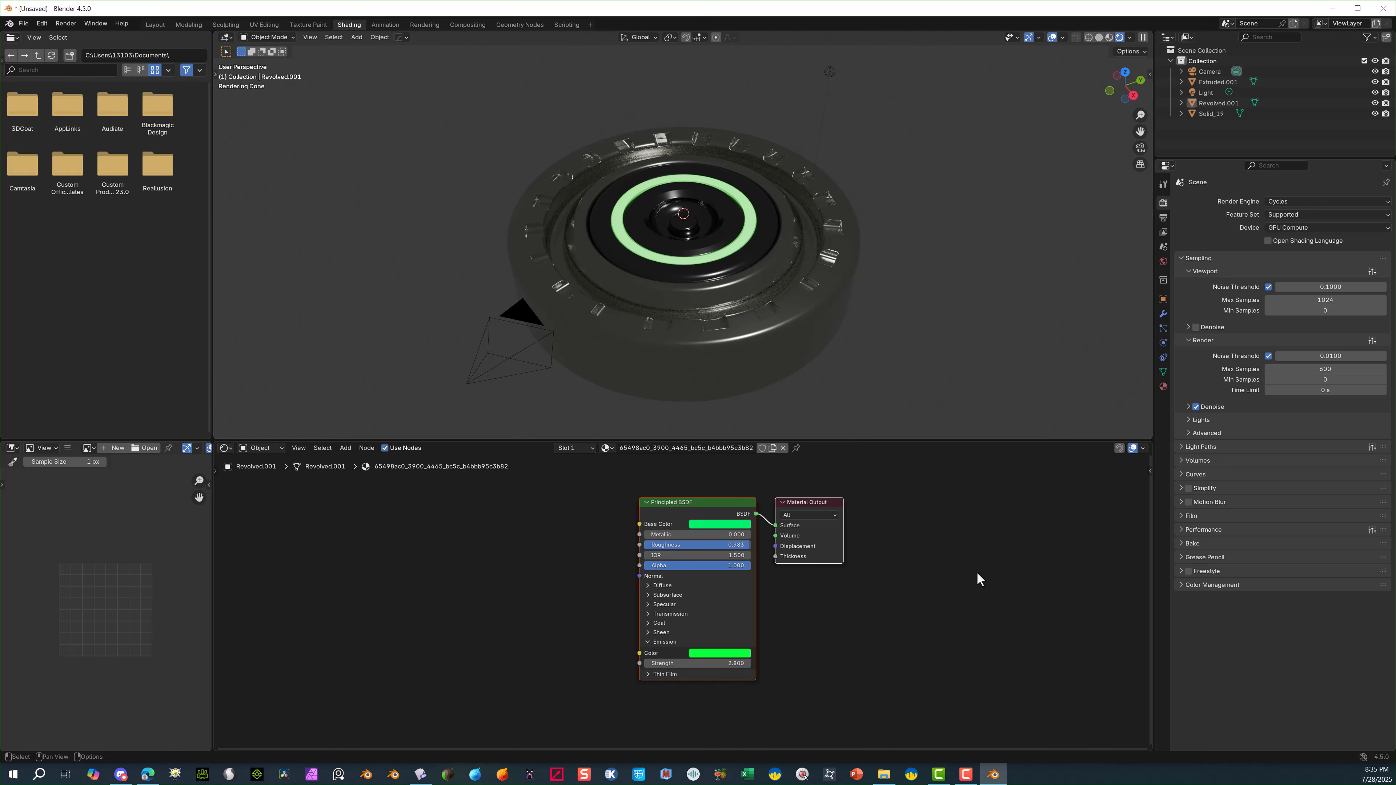
Select the outer notched body and view the model from directly above.
left_click(756, 262)
left_click(633, 241)
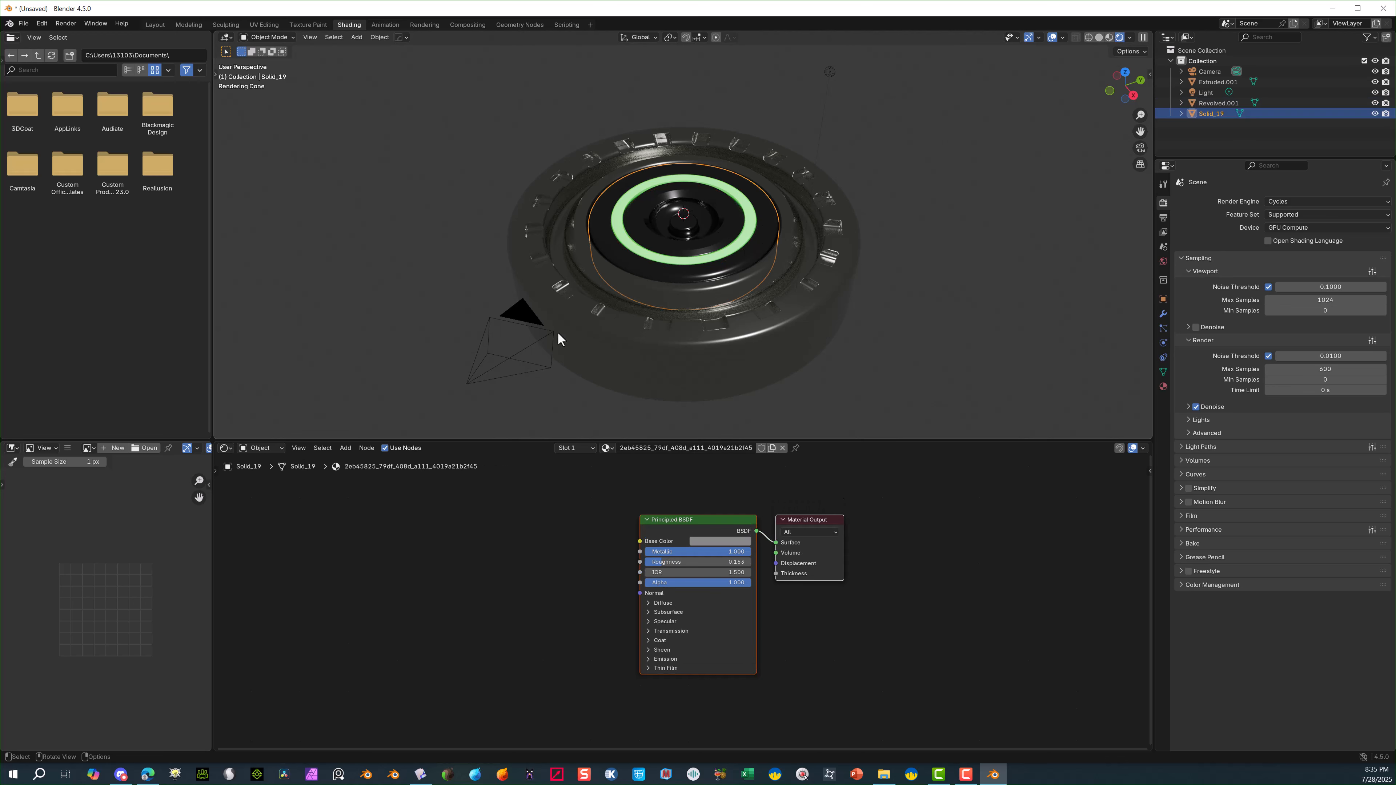
left_click(580, 235)
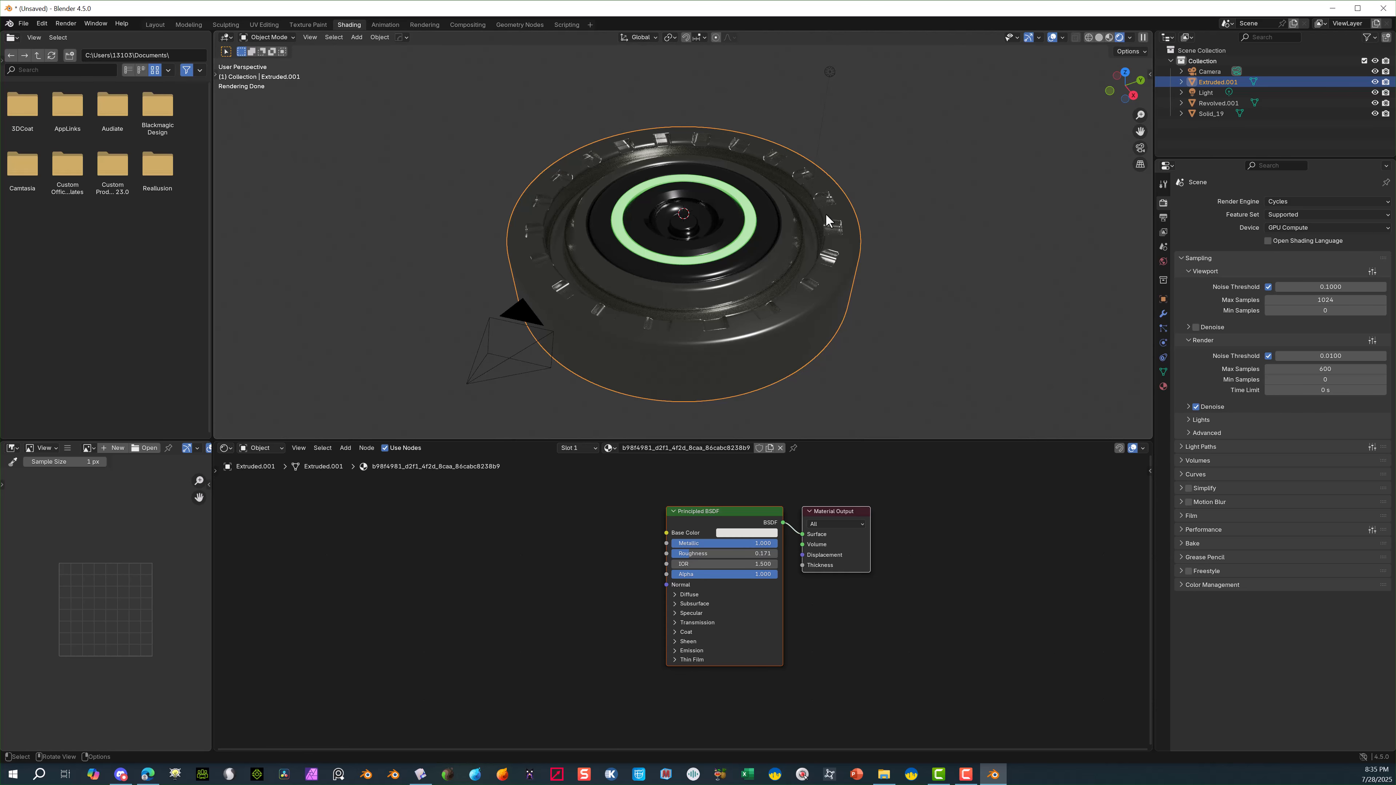
middle_click_drag(841, 220, 830, 276)
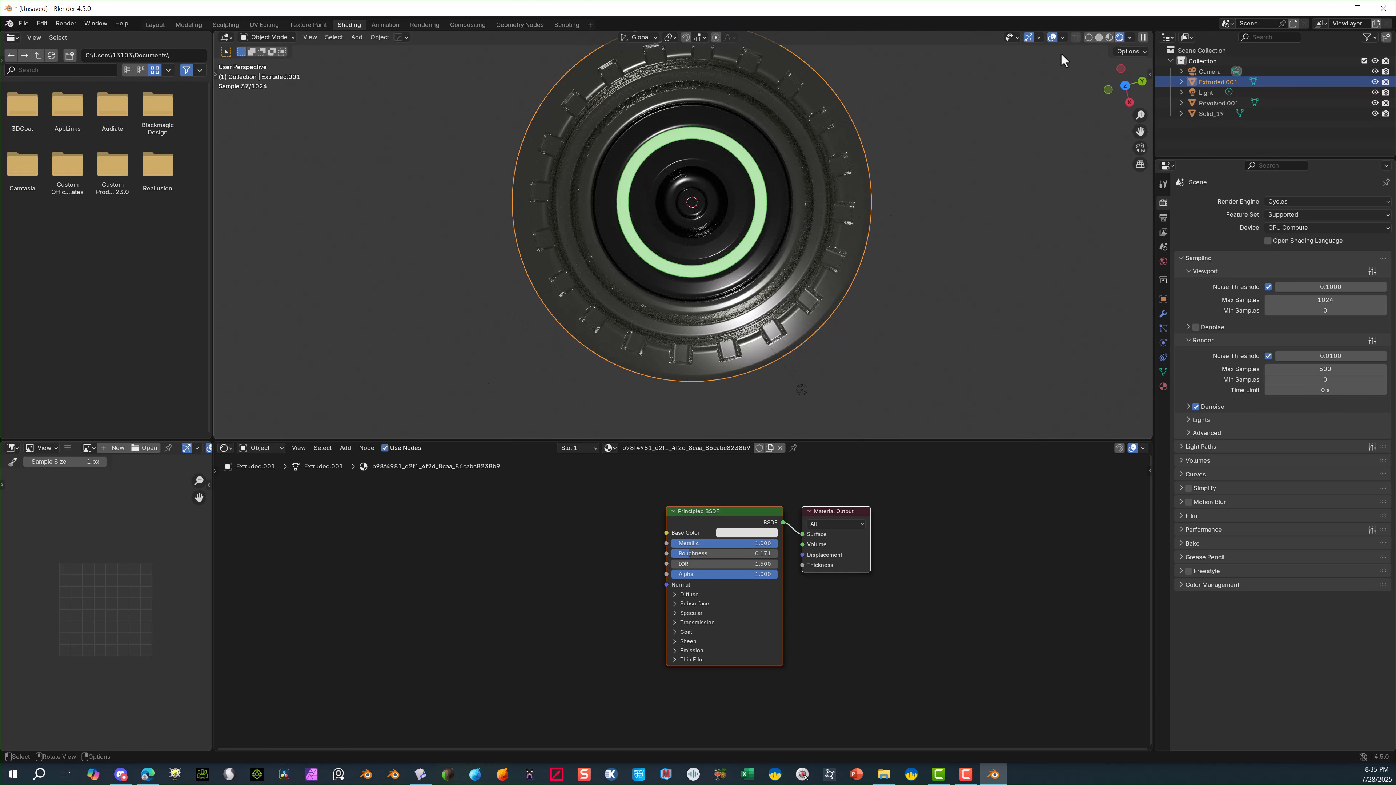
left_click(1124, 84)
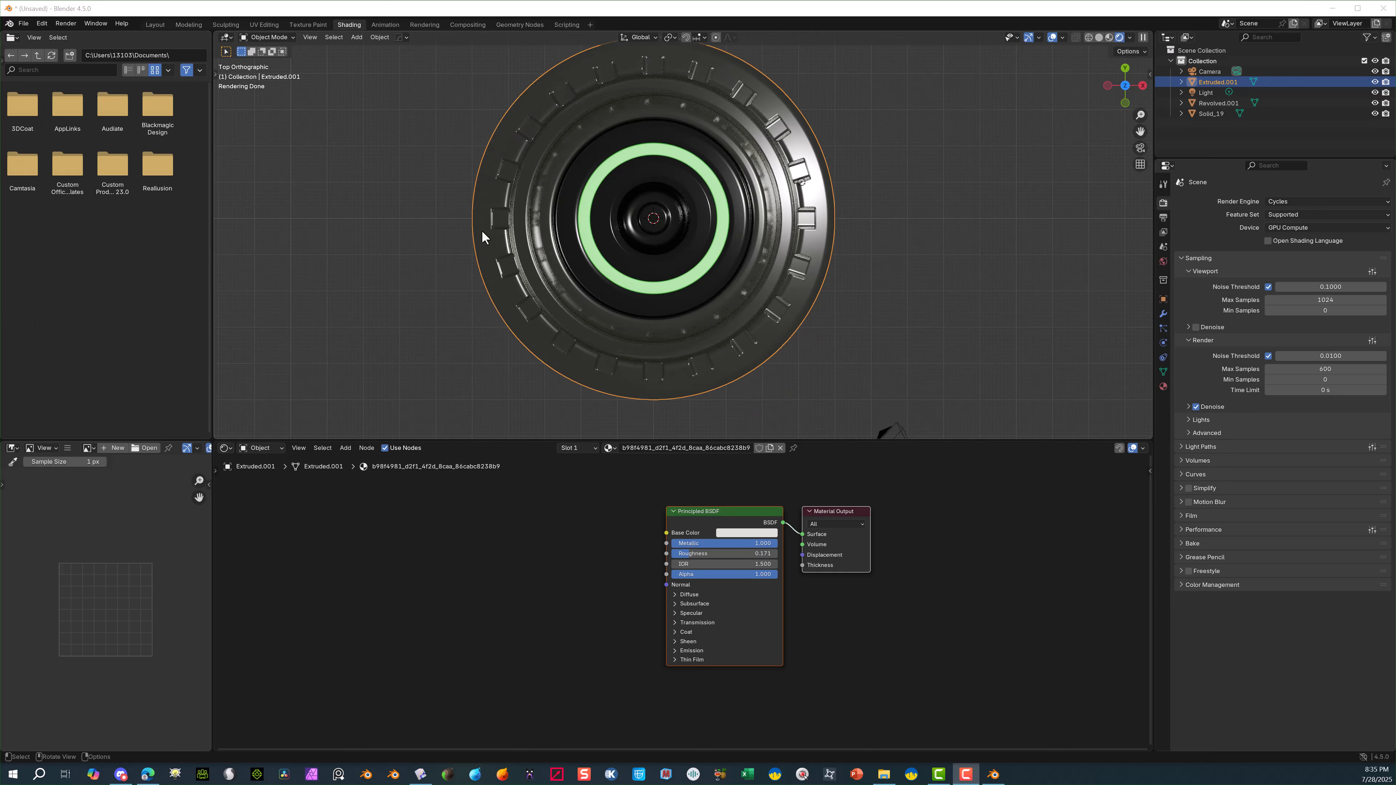
scroll(920, 282, "down", 1)
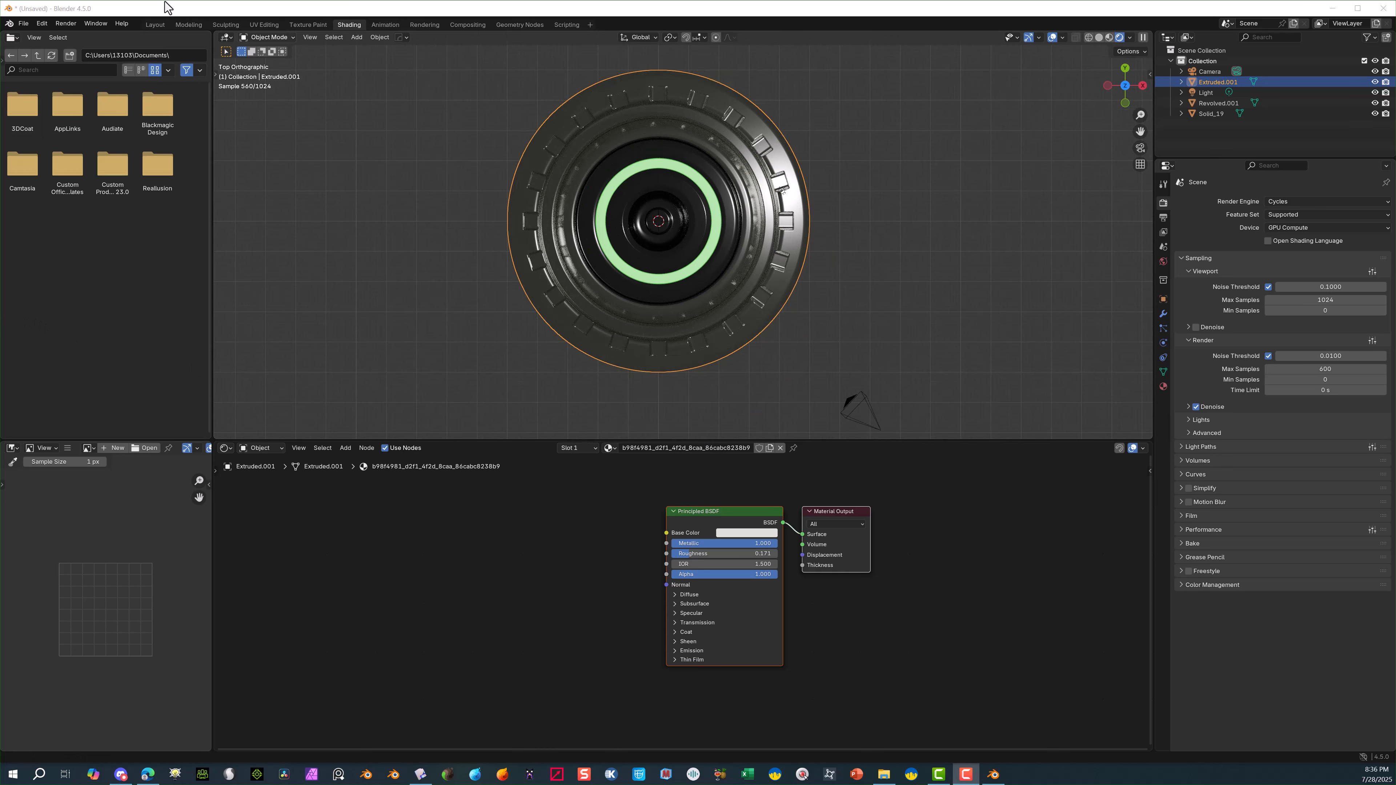
Switch to the Layout workspace with a rendered view of the model from directly above and a widened sidebar.
left_click(151, 25)
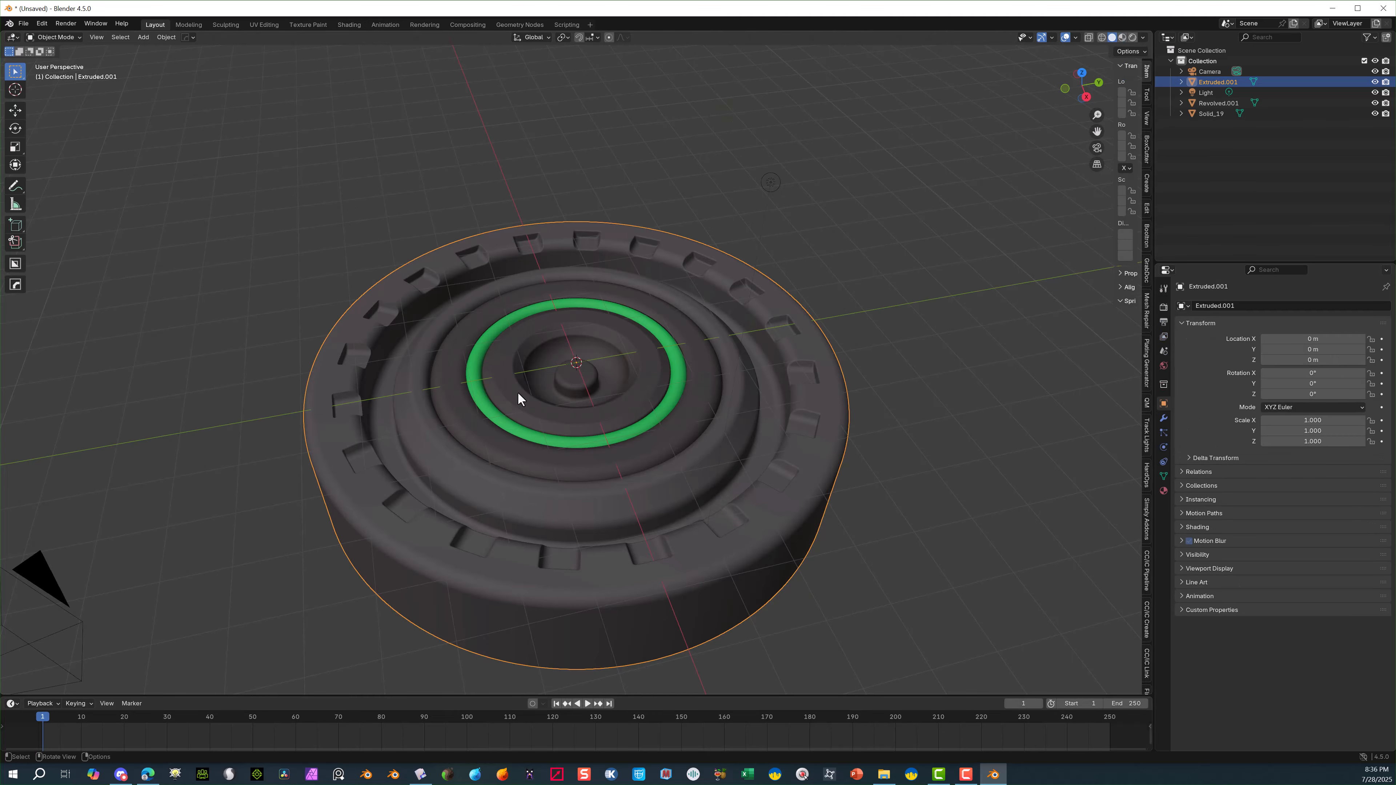
scroll(518, 390, "down", 3)
middle_click_drag(536, 337, 605, 415)
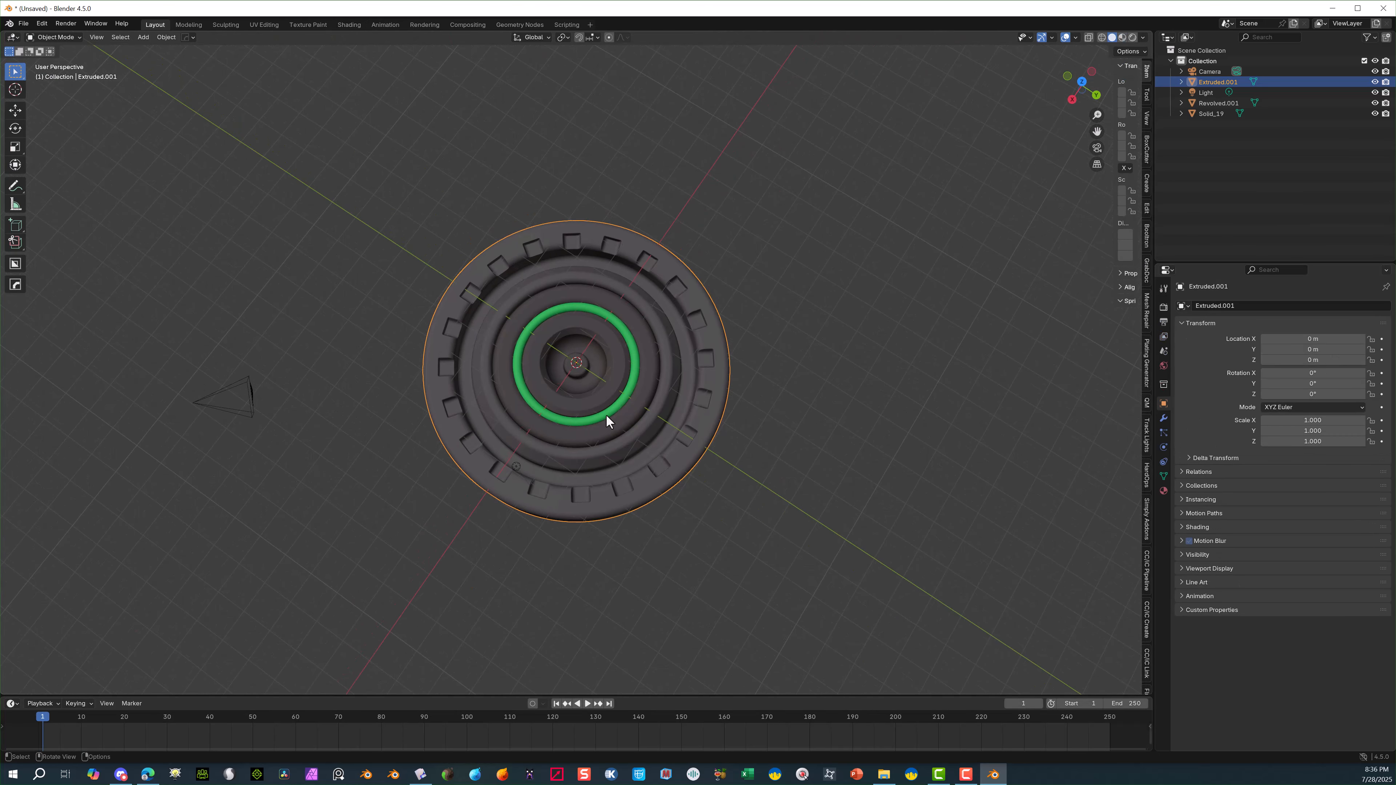
left_click(1081, 80)
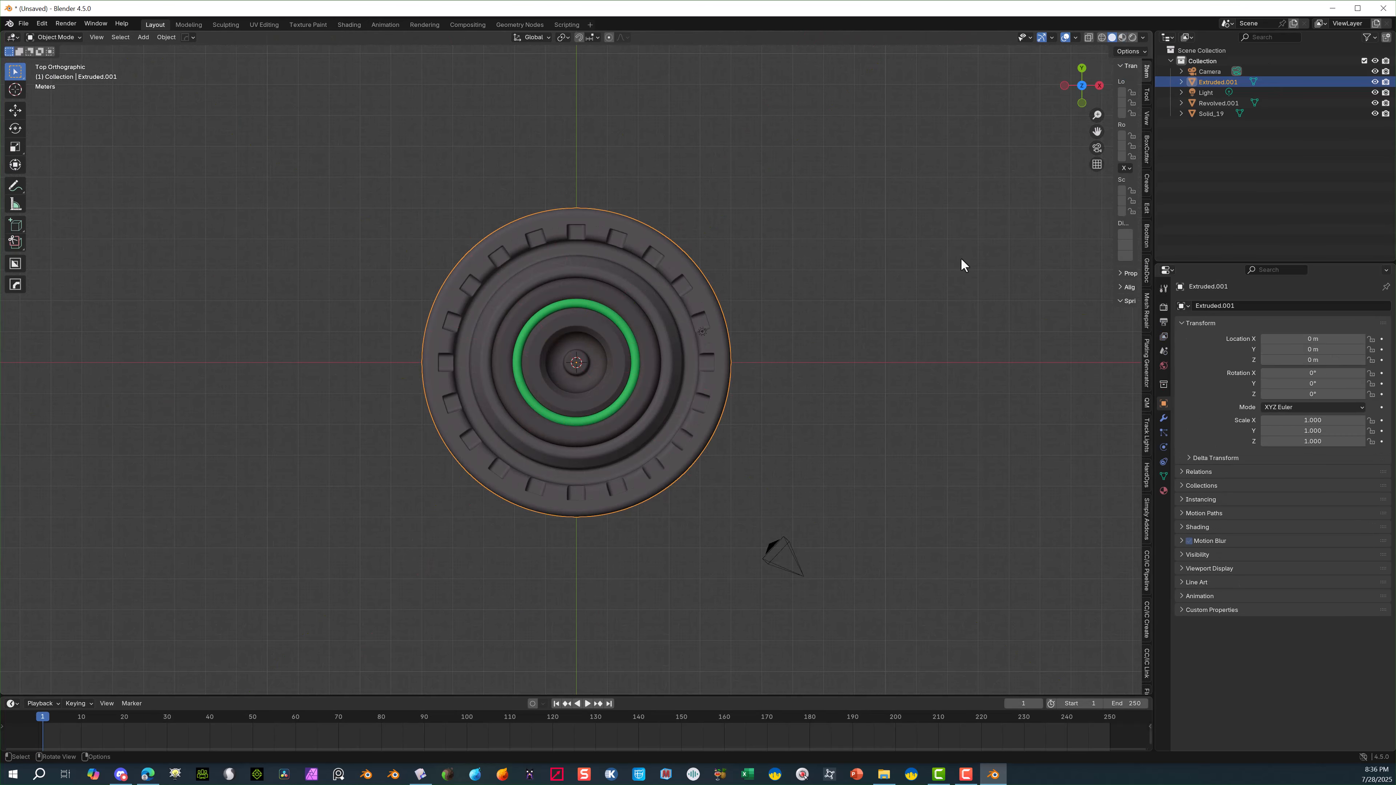
left_click_drag(1115, 113, 914, 115)
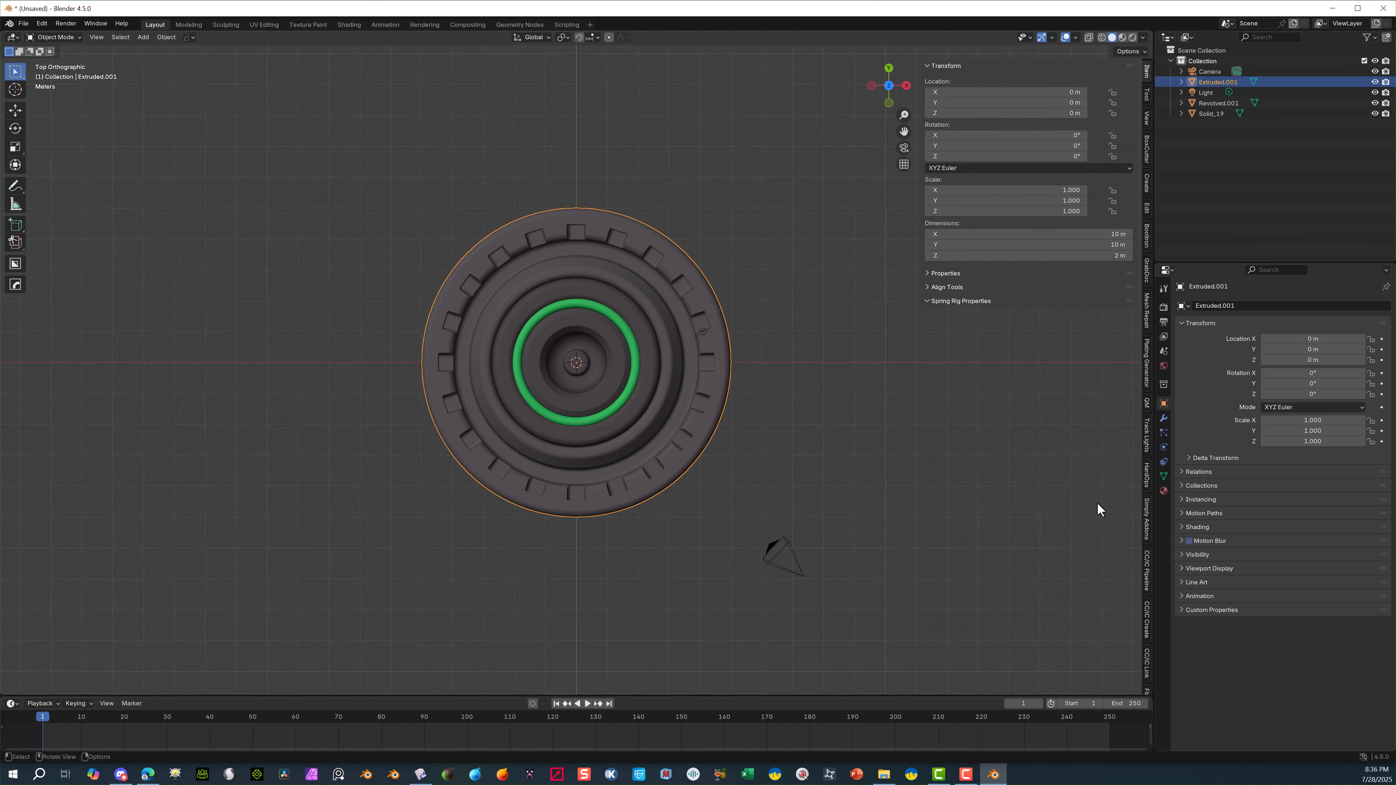
left_click(1132, 38)
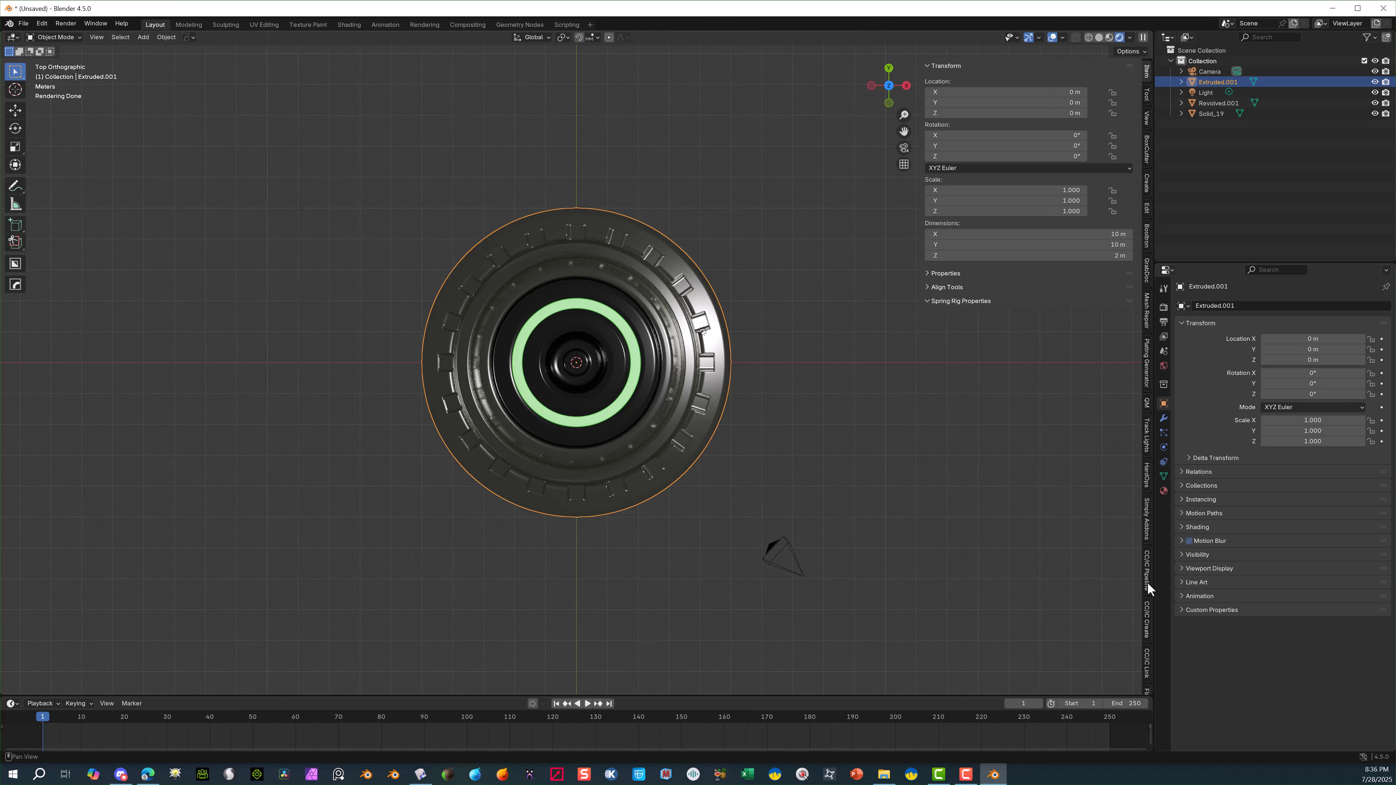
Show DECALmachine's decal creation settings and set the bake resolution to 1024.
scroll(1146, 614, "down", 5)
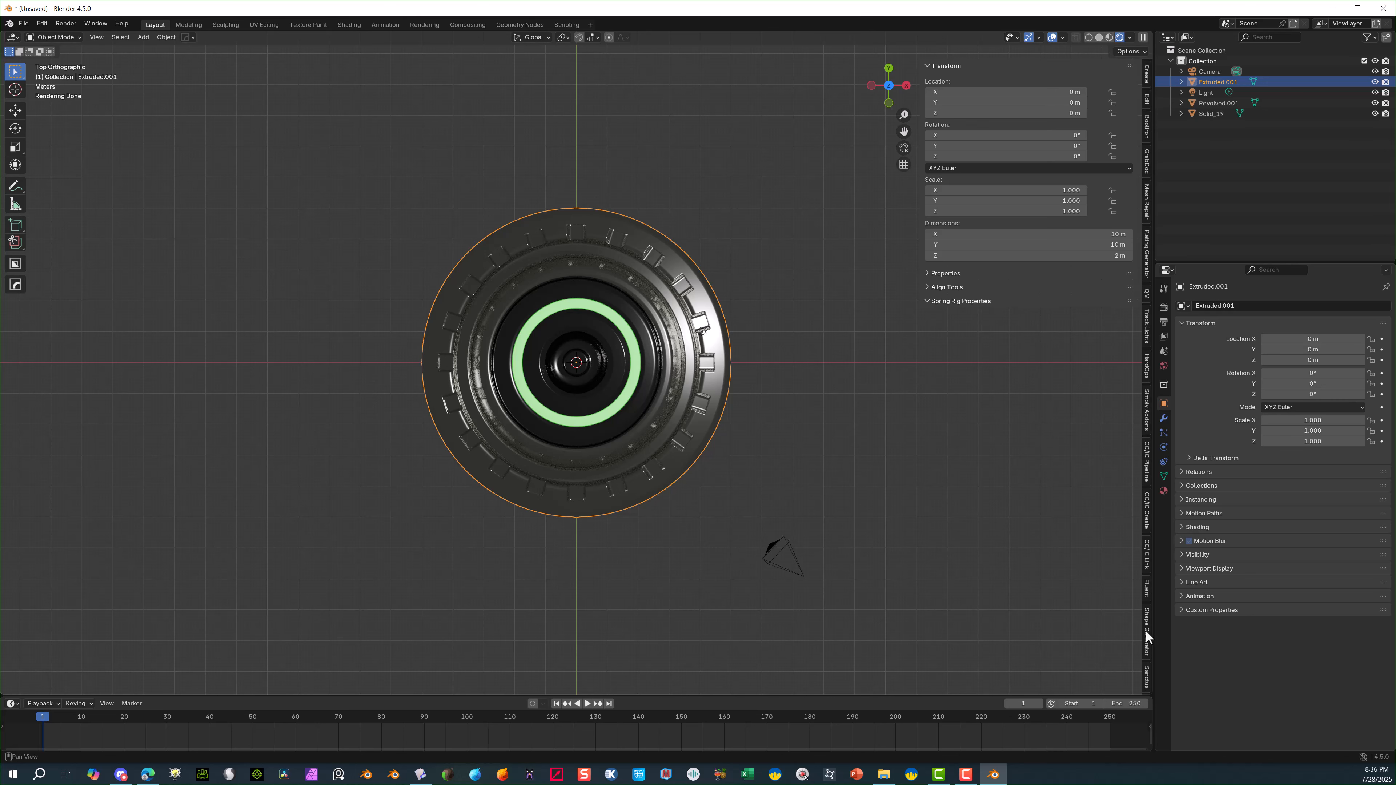
scroll(1147, 634, "down", 3)
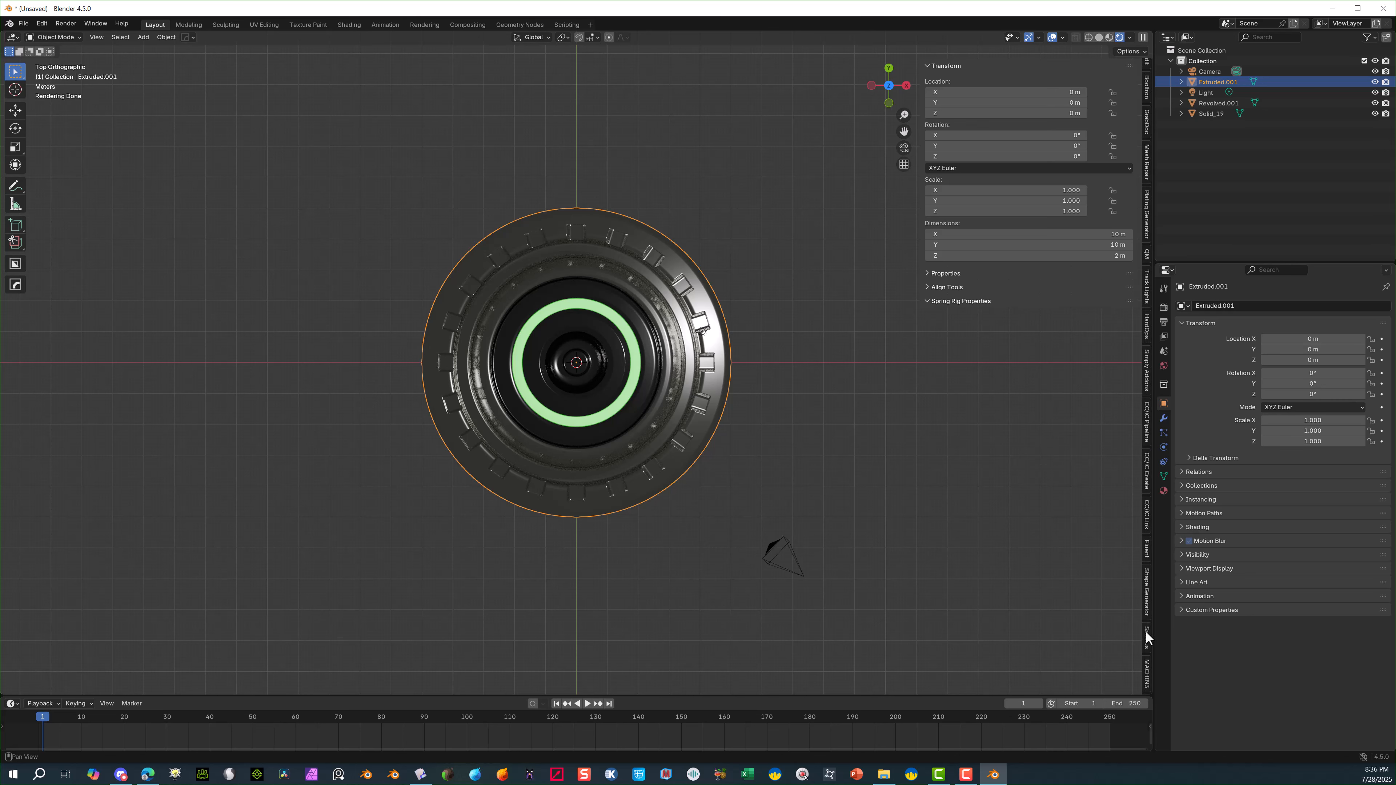
left_click(1147, 677)
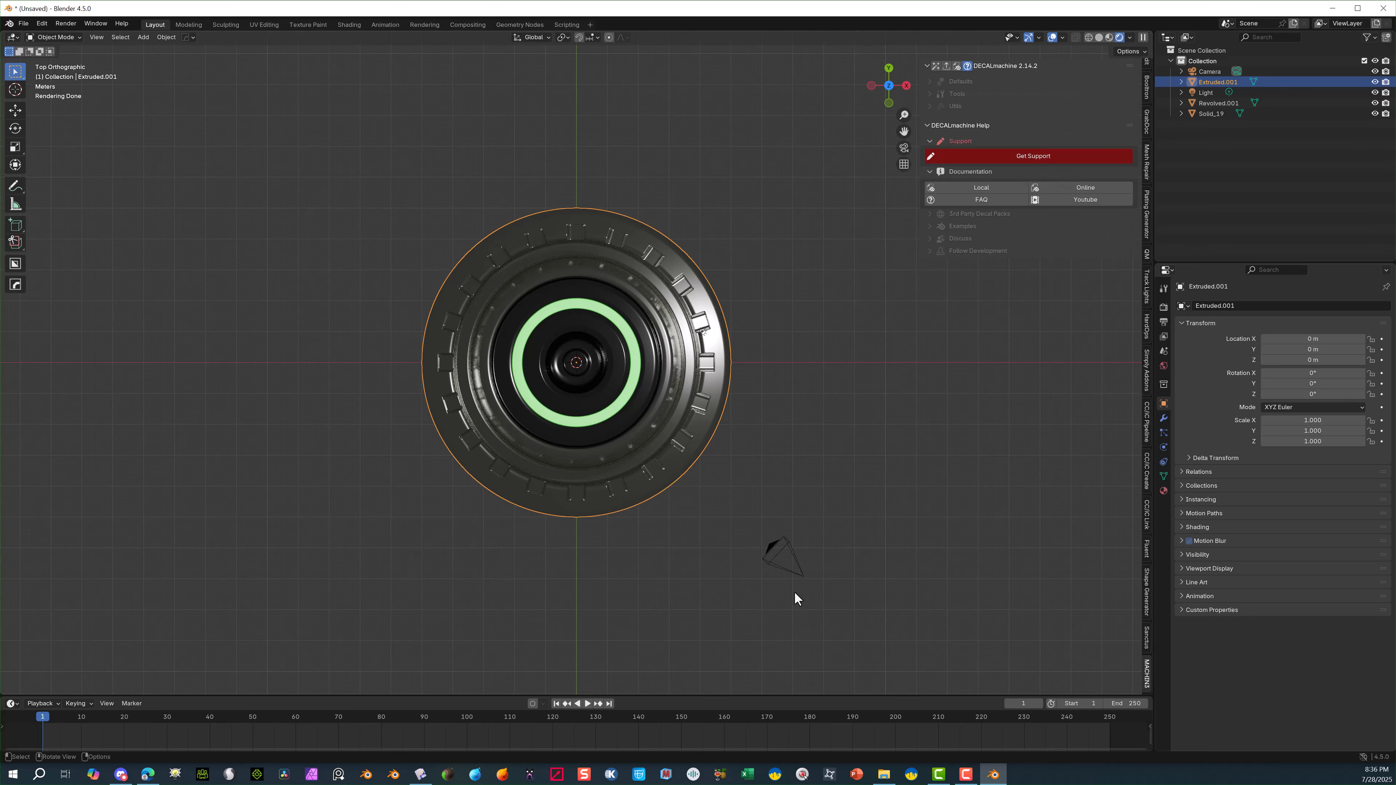
left_click(935, 66)
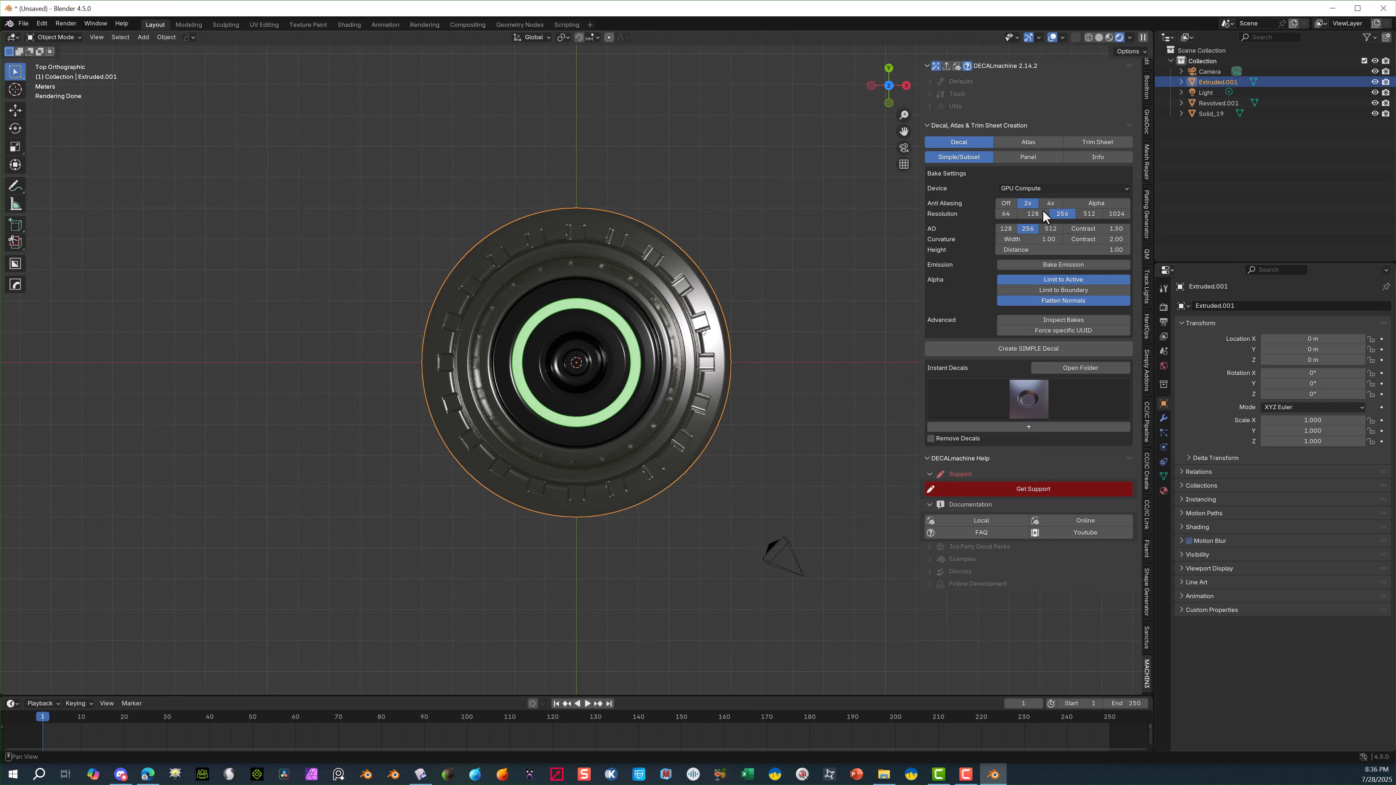
left_click(1112, 215)
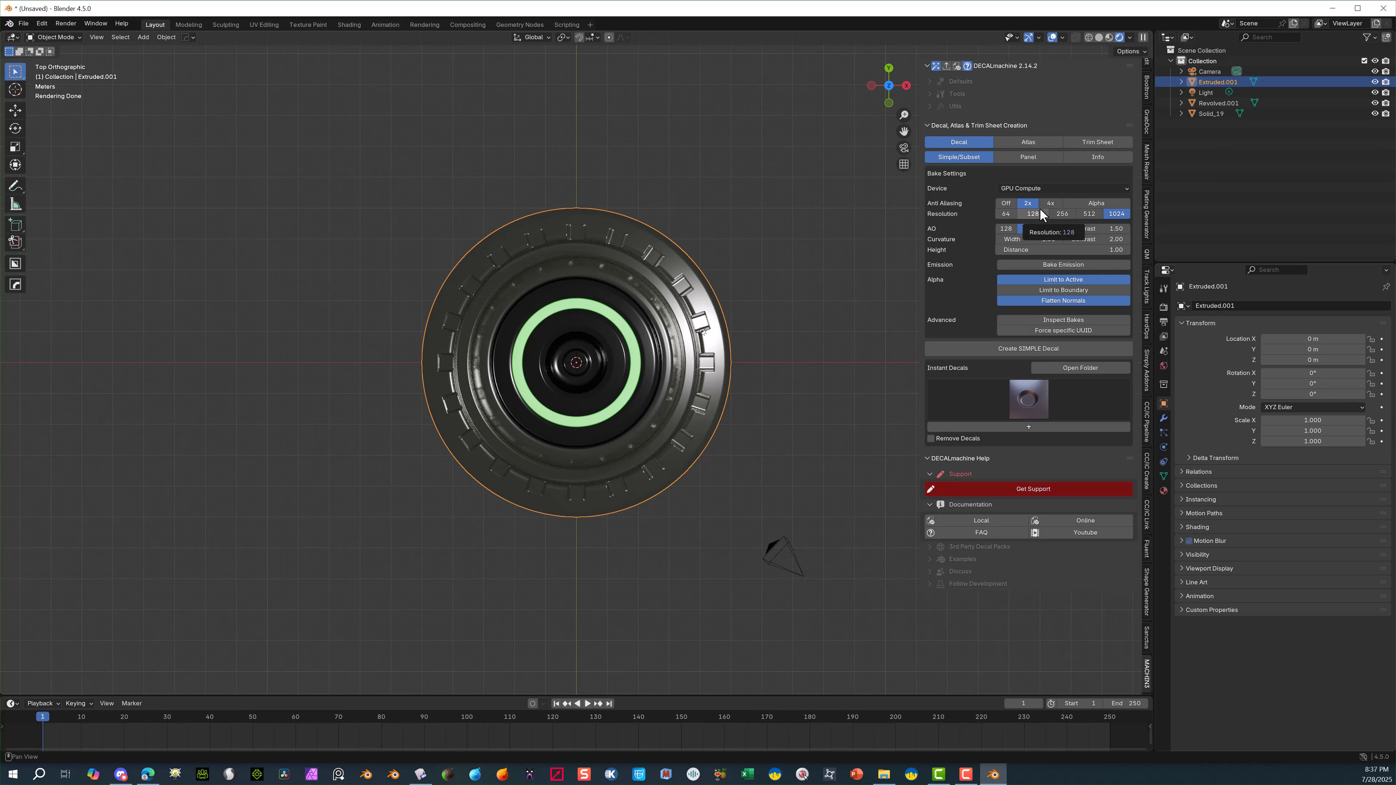
Set the bake anti-aliasing to 4x and save the scene as decal 4.blend in the Decals folder.
left_click(1053, 203)
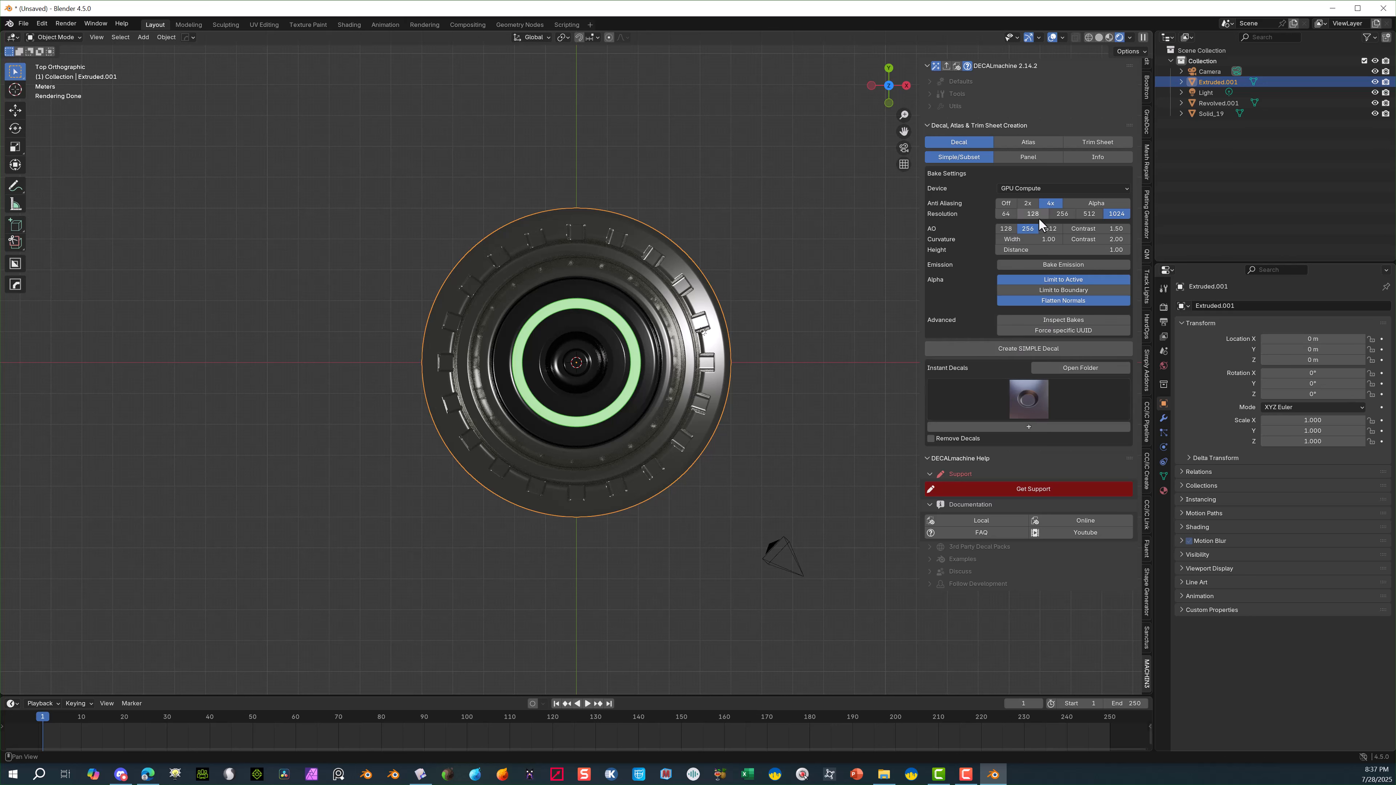
left_click(22, 25)
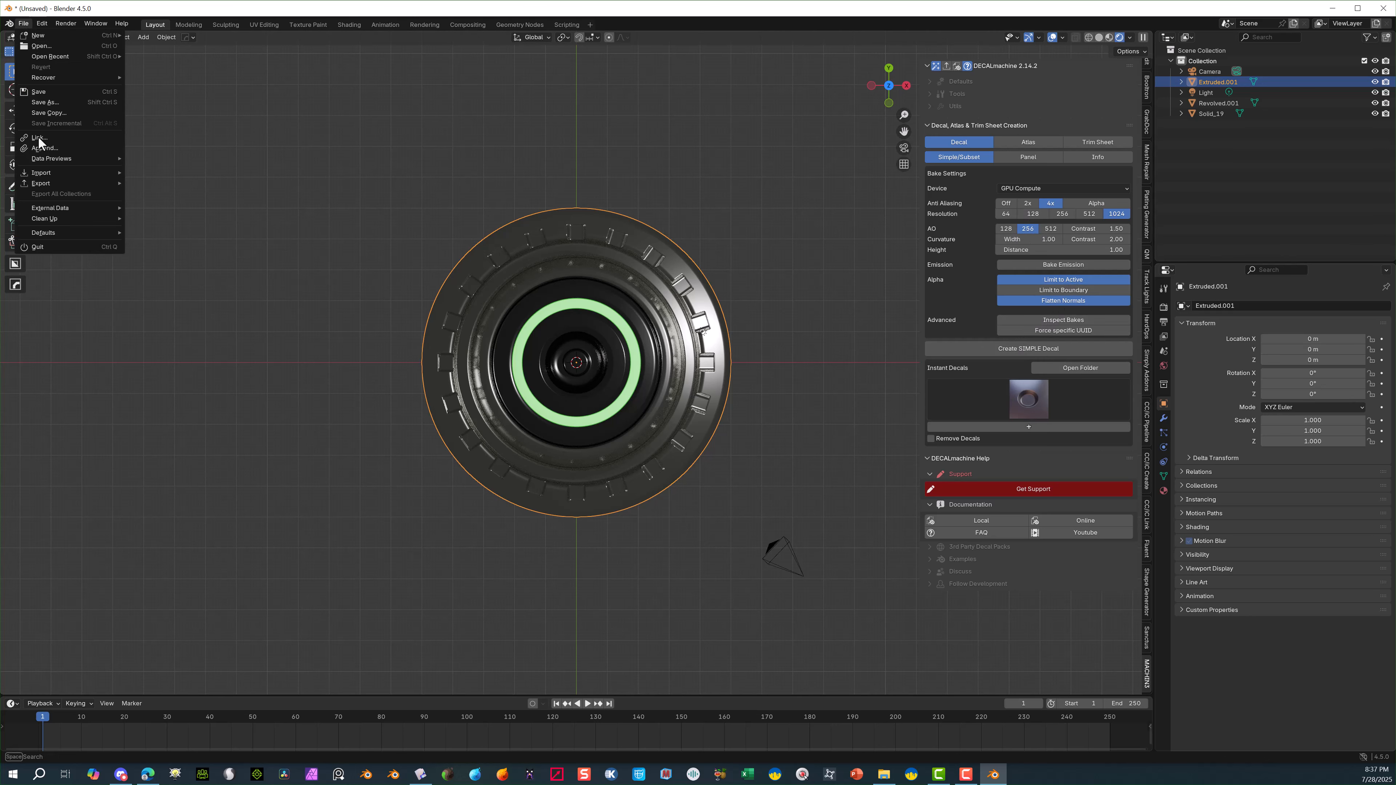
left_click(59, 101)
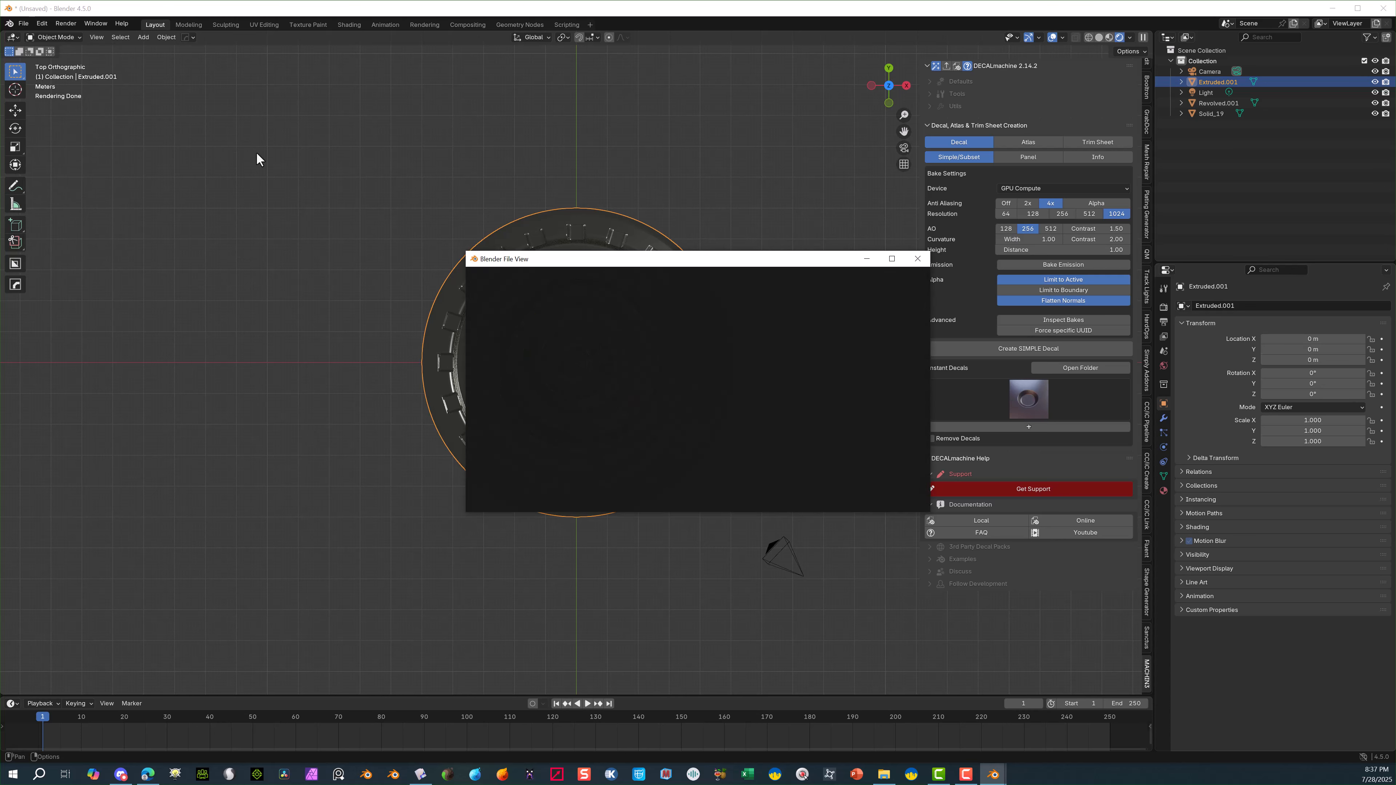
left_click(665, 502)
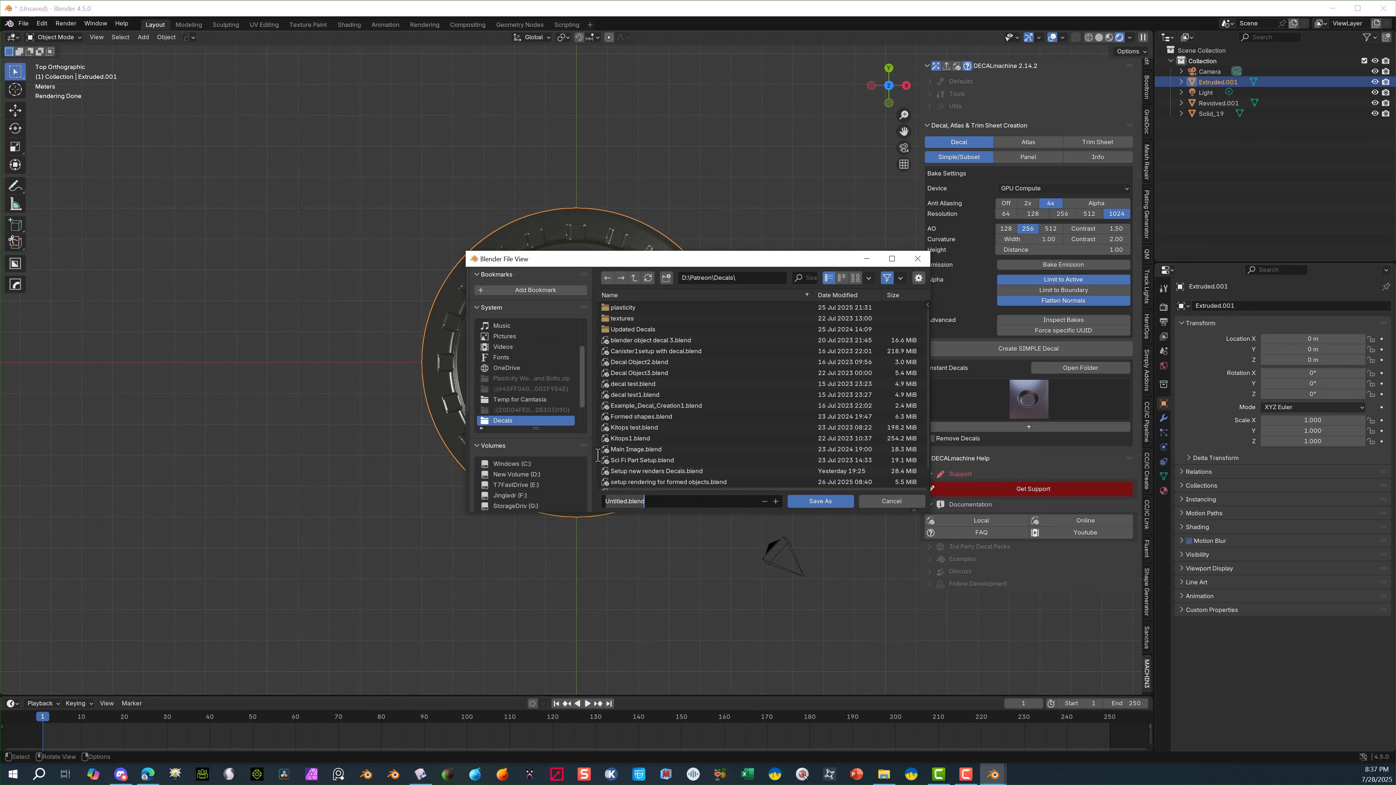
type("deca")
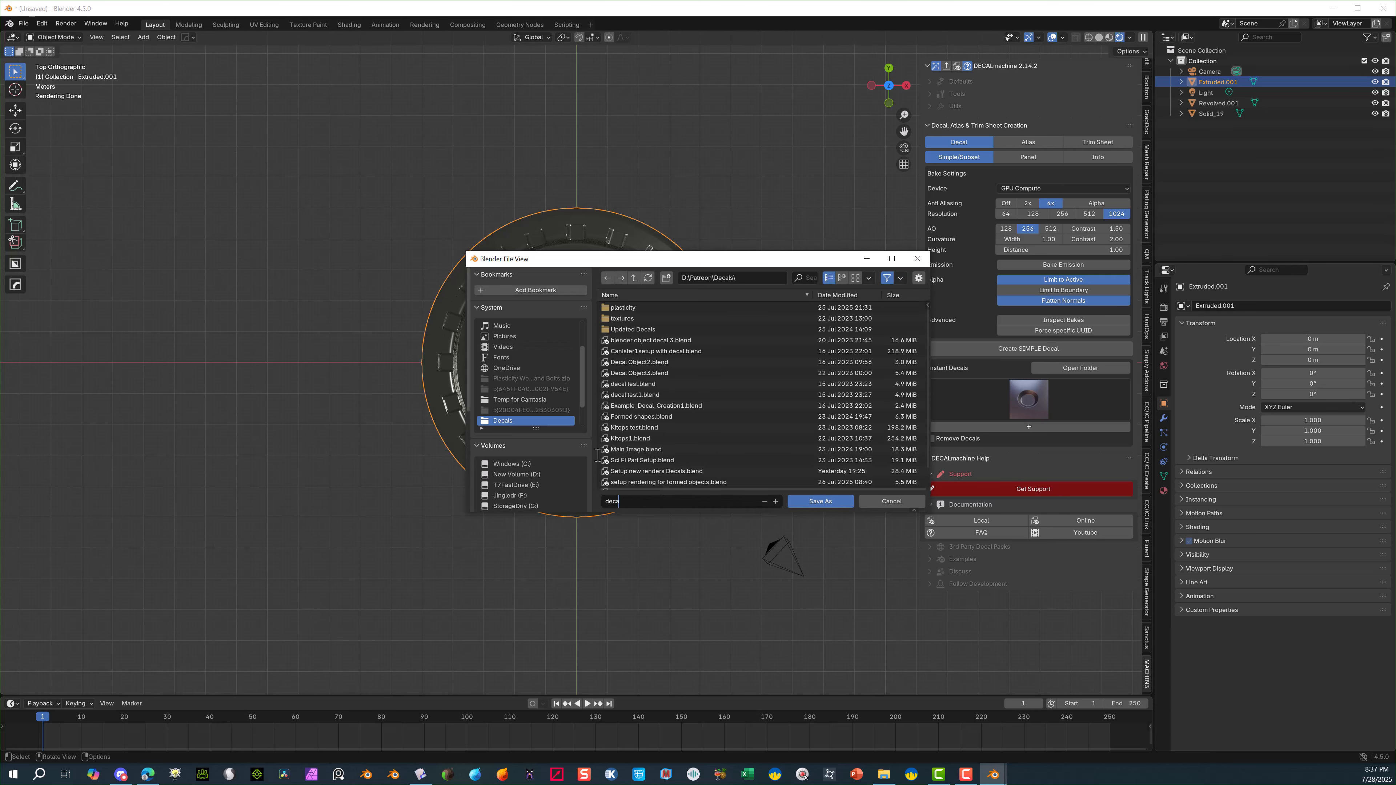
type("l 4")
left_click(832, 501)
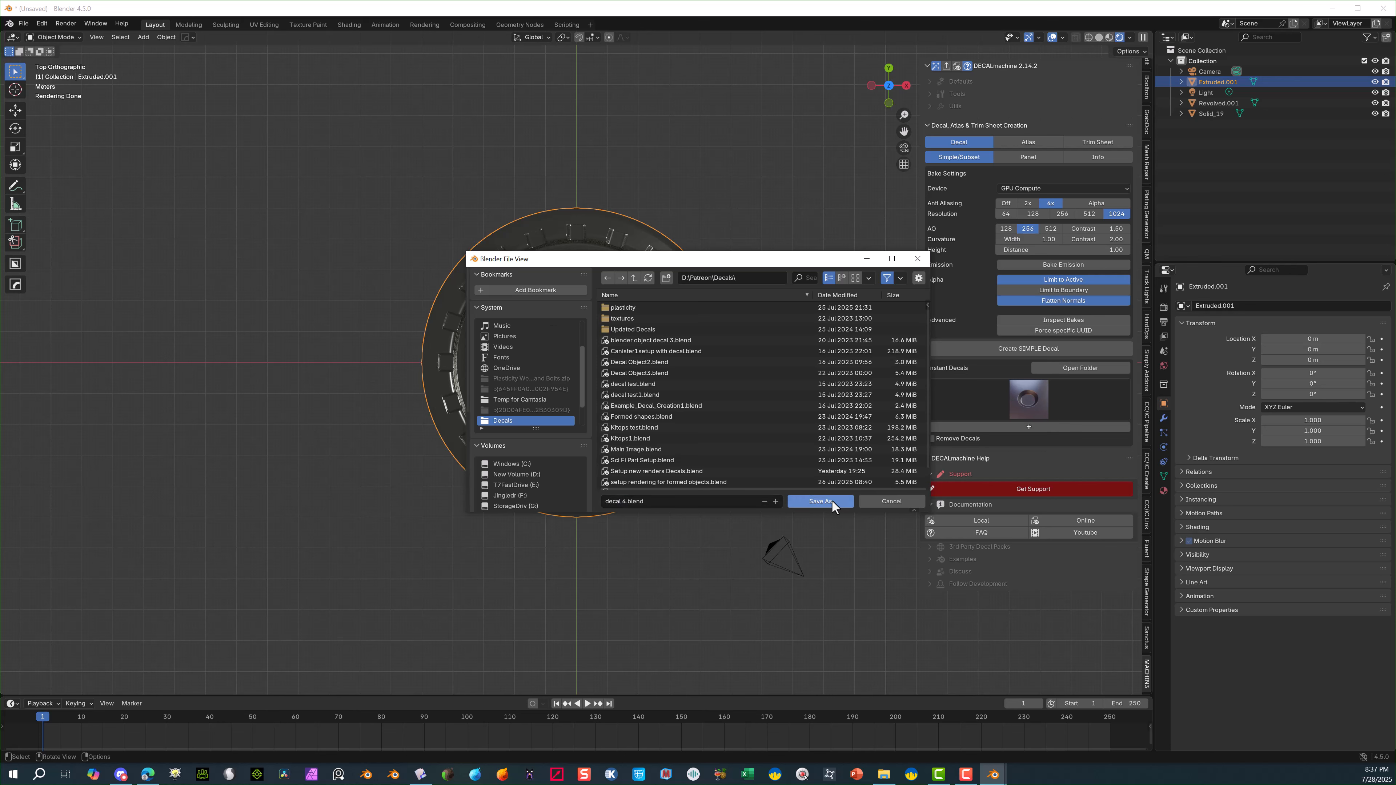
left_click(831, 500)
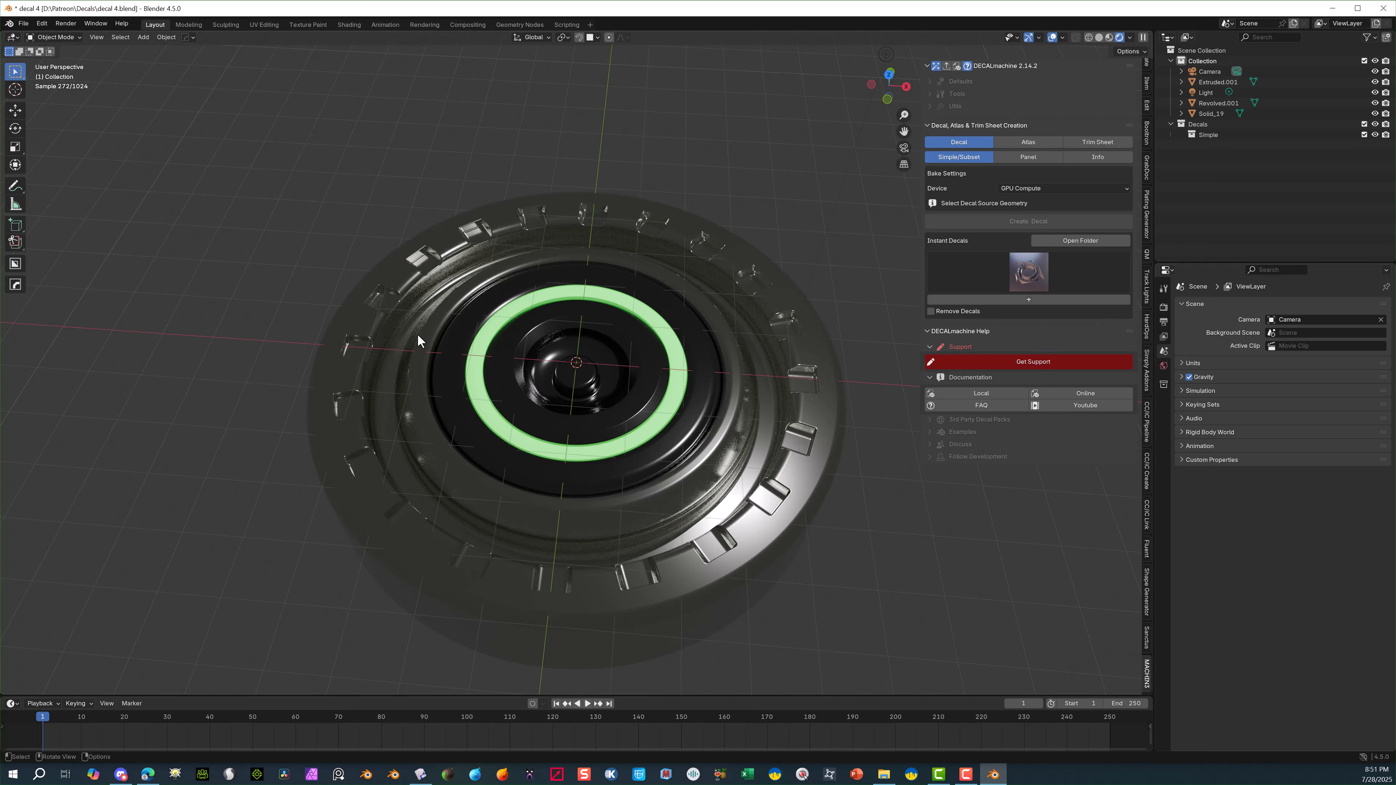
Create a subset decal from all three parts, outer body active, with emission bounce at 2048, AO at 512 and alpha limited to the boundary.
left_click(453, 358)
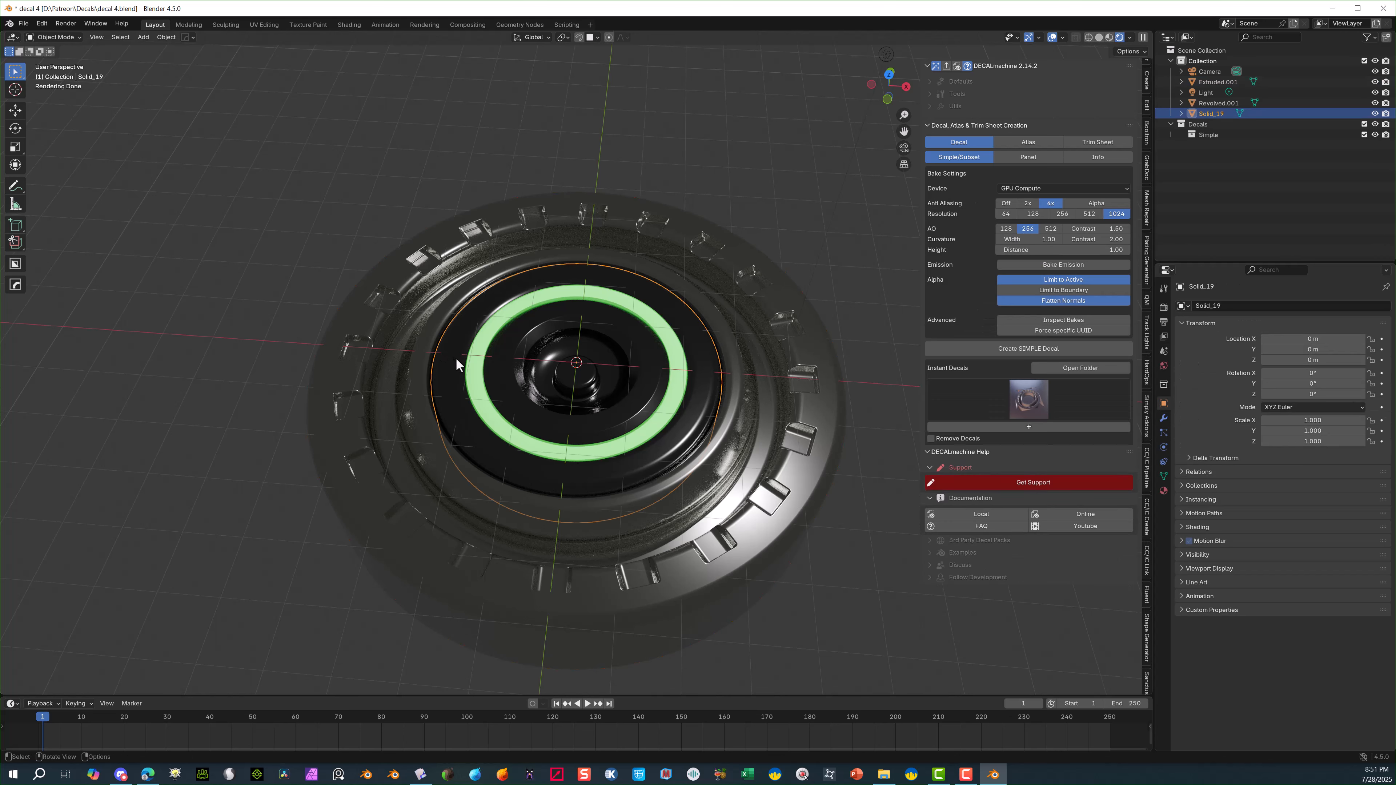
left_click(478, 370, "shift")
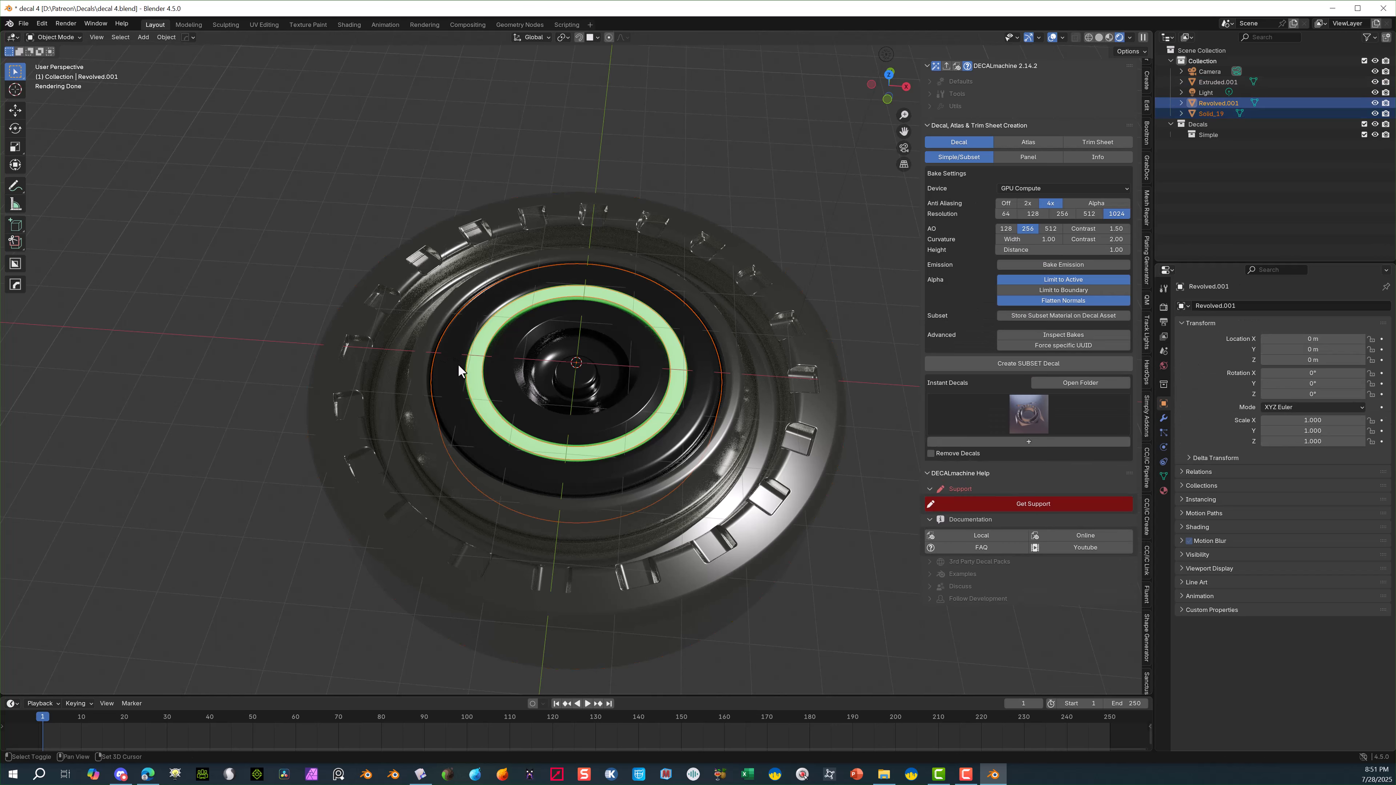
left_click(391, 318, "shift")
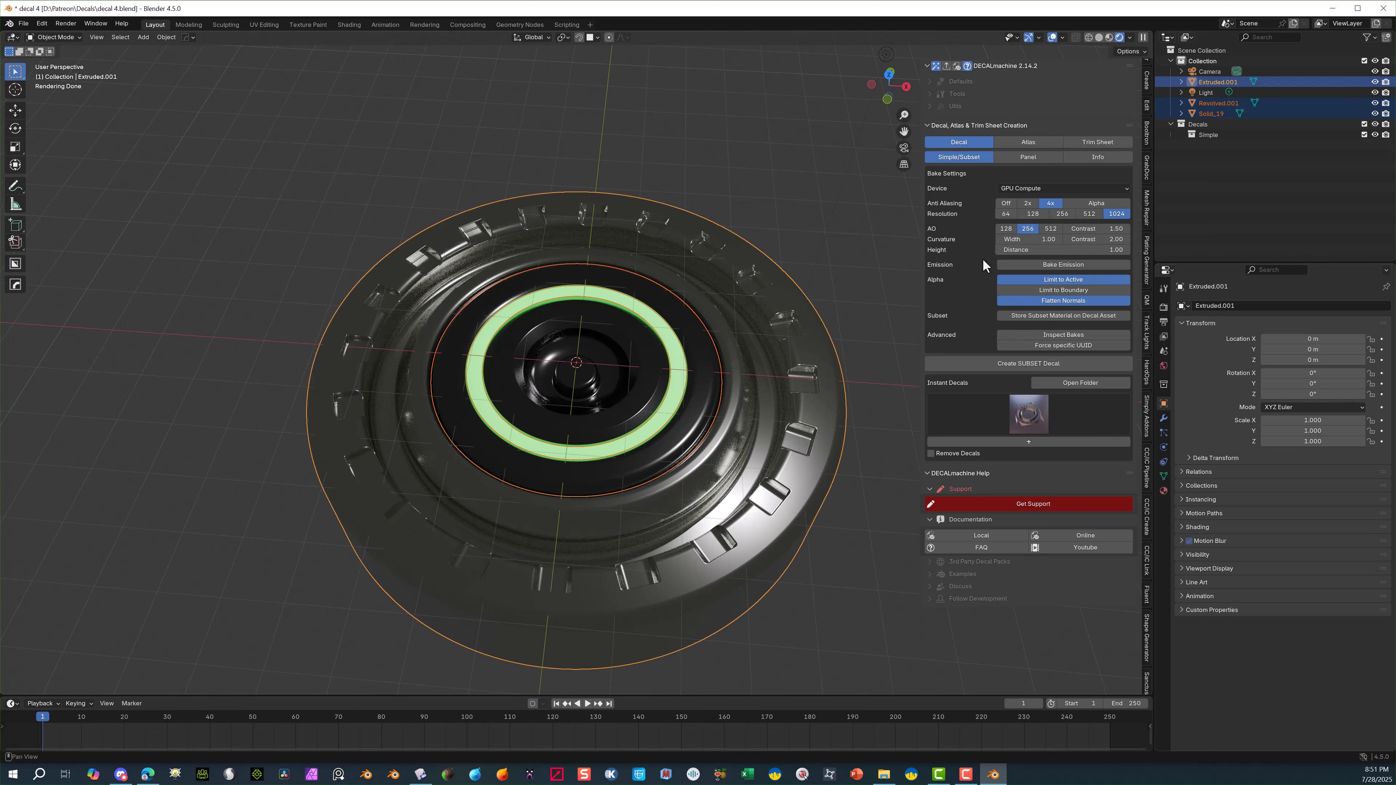
left_click(1065, 262)
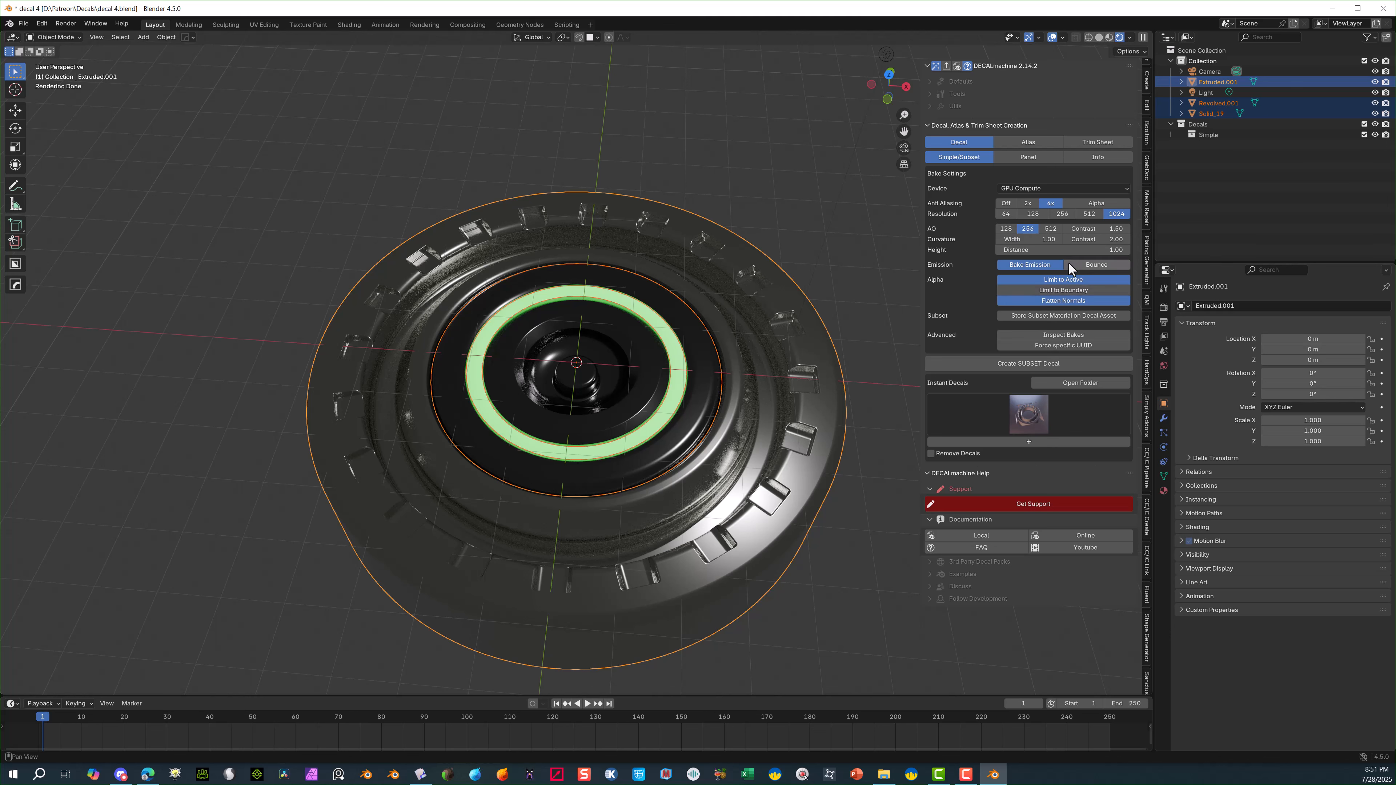
left_click(1096, 265)
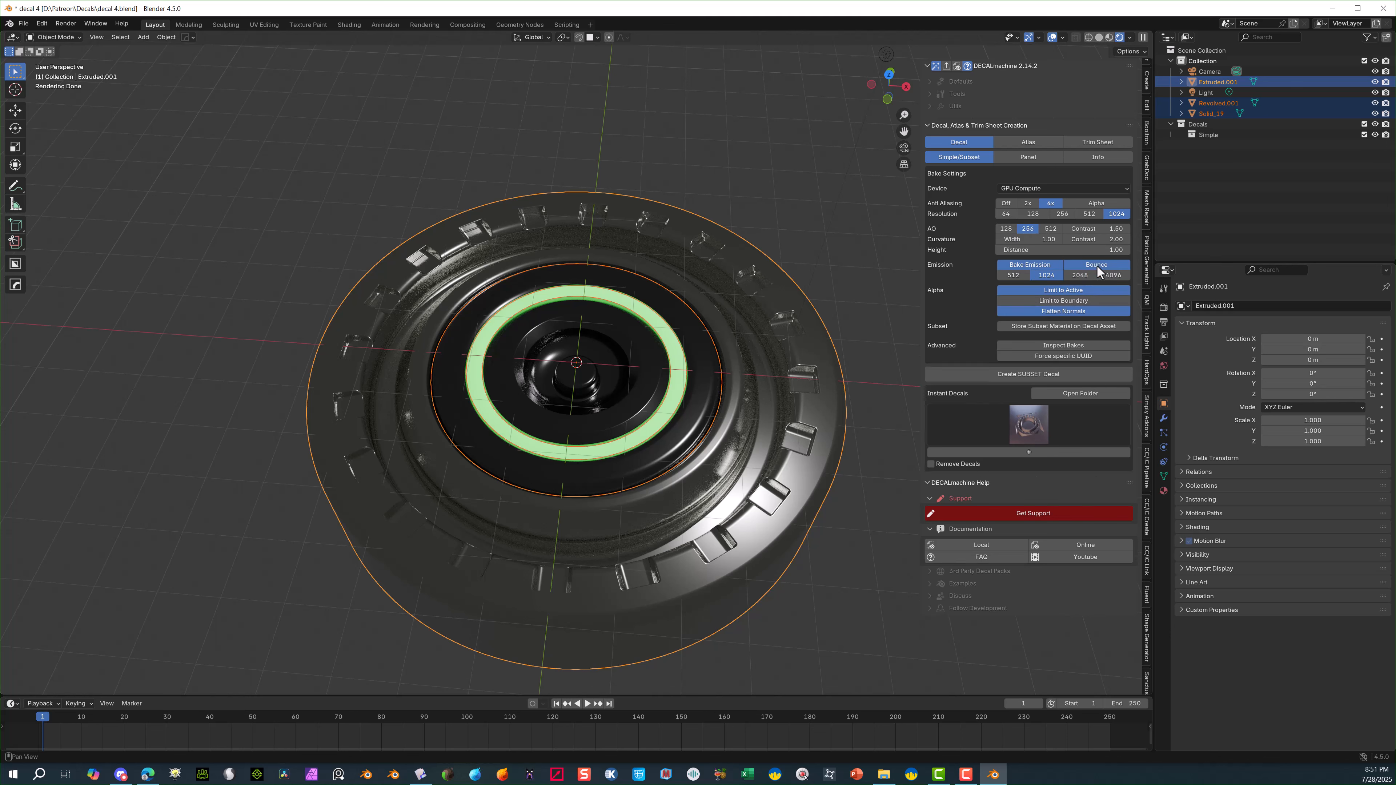
left_click(1073, 275)
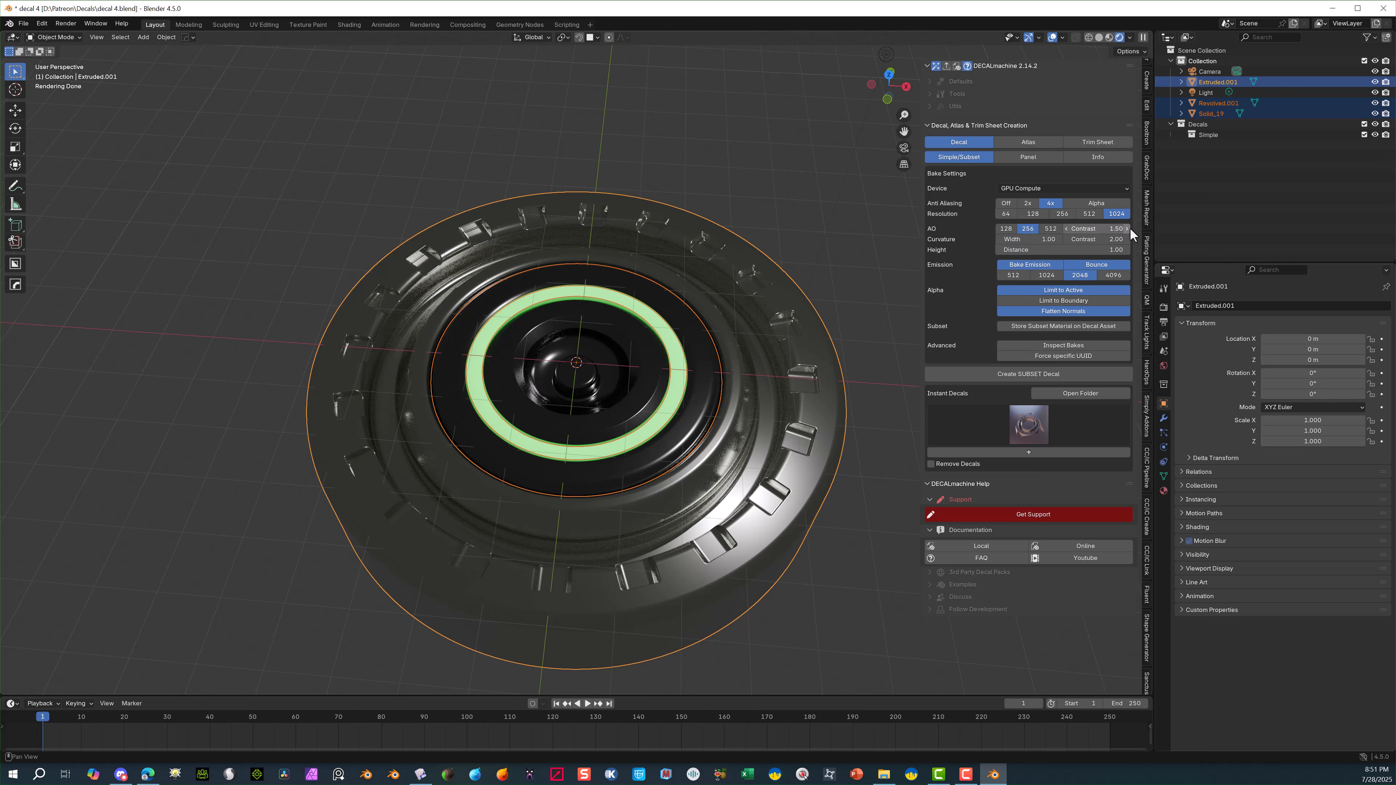
left_click(1053, 230)
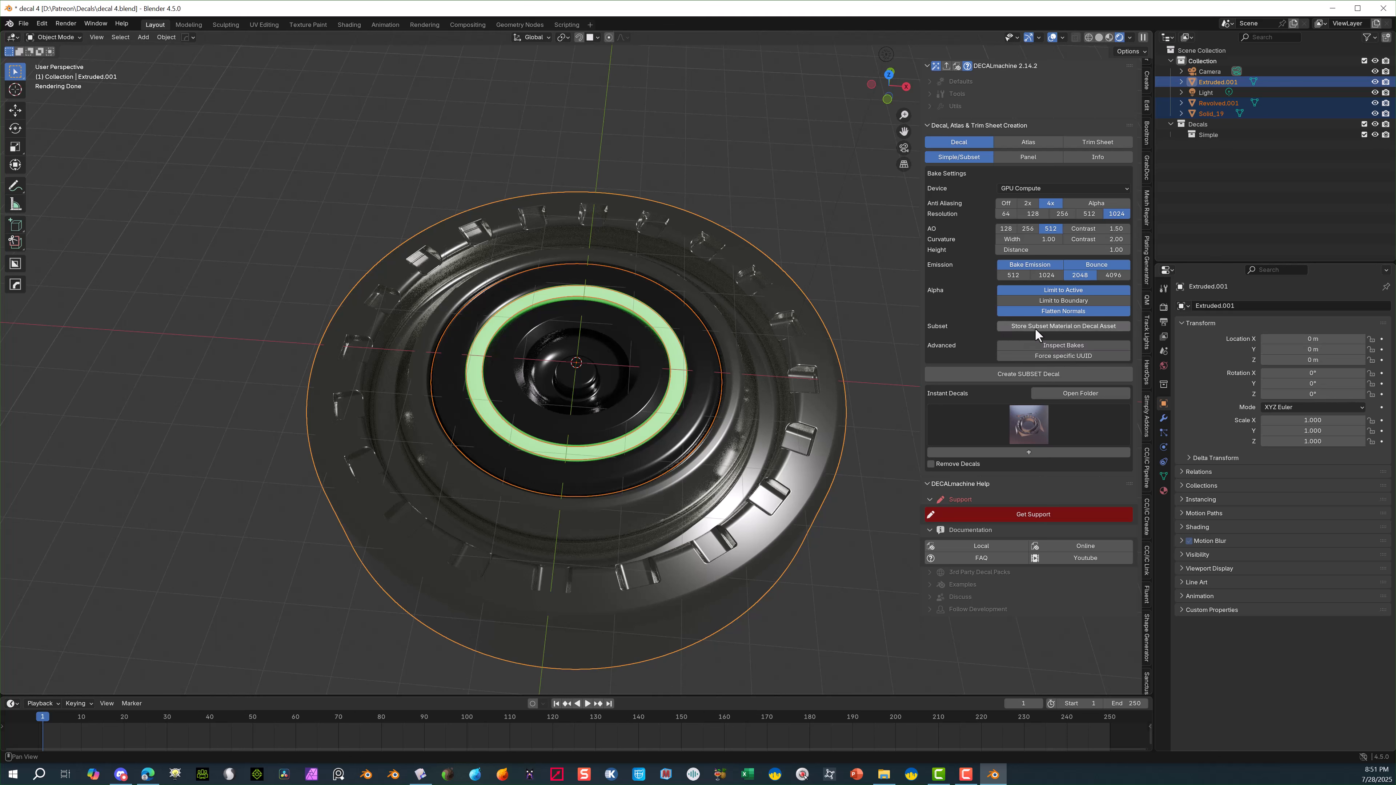
left_click(1041, 301)
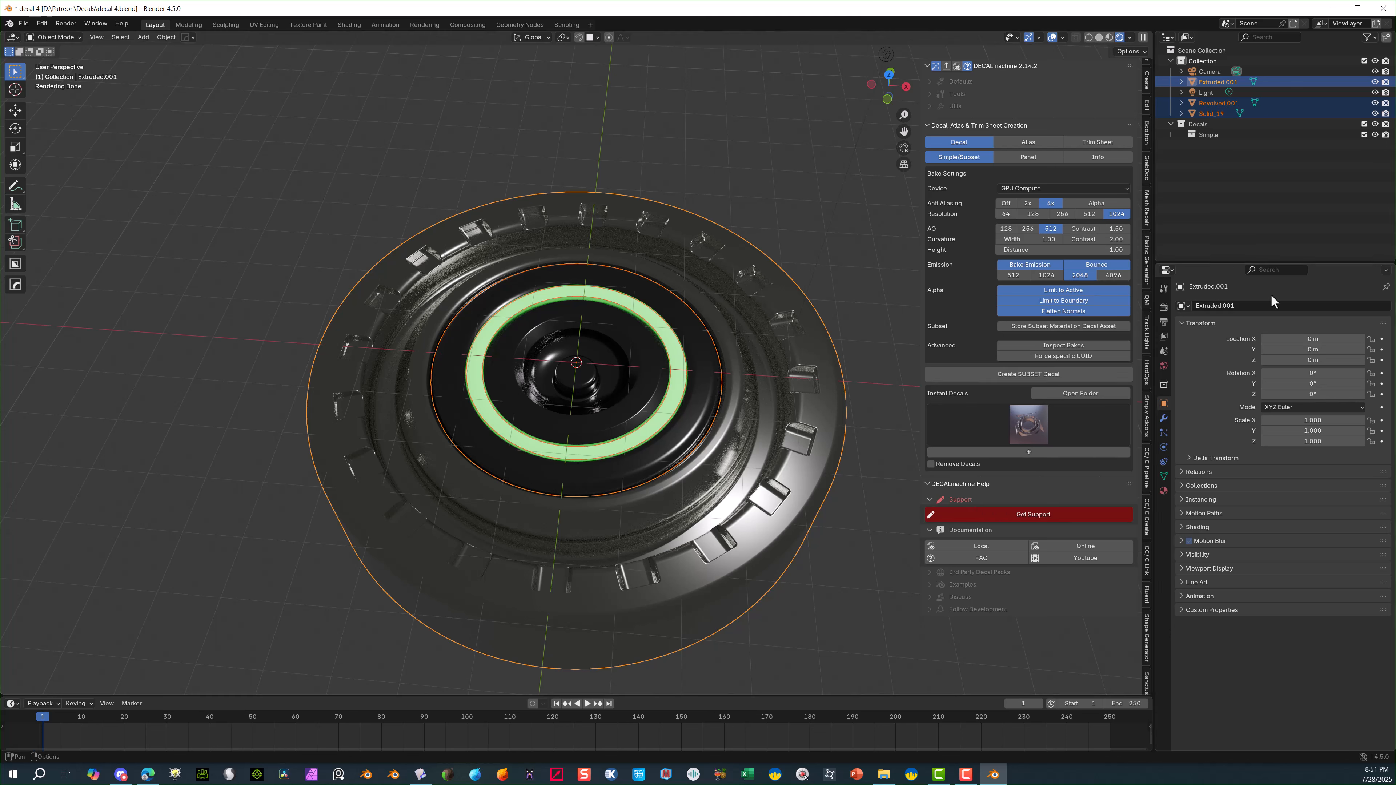
left_click(1014, 375)
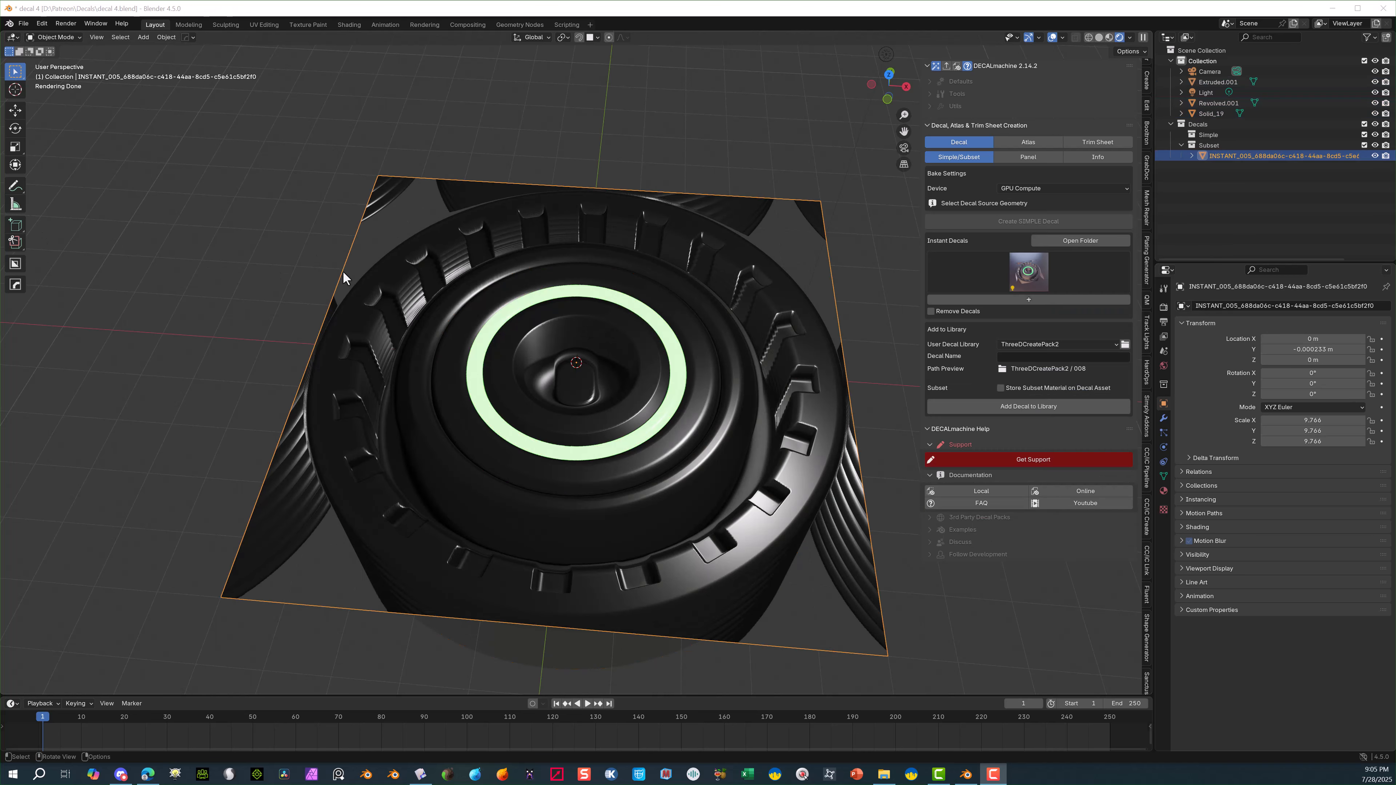
Hide the three source parts beneath the baked decal so that only the decal plane is displayed.
middle_click_drag(343, 272, 503, 432)
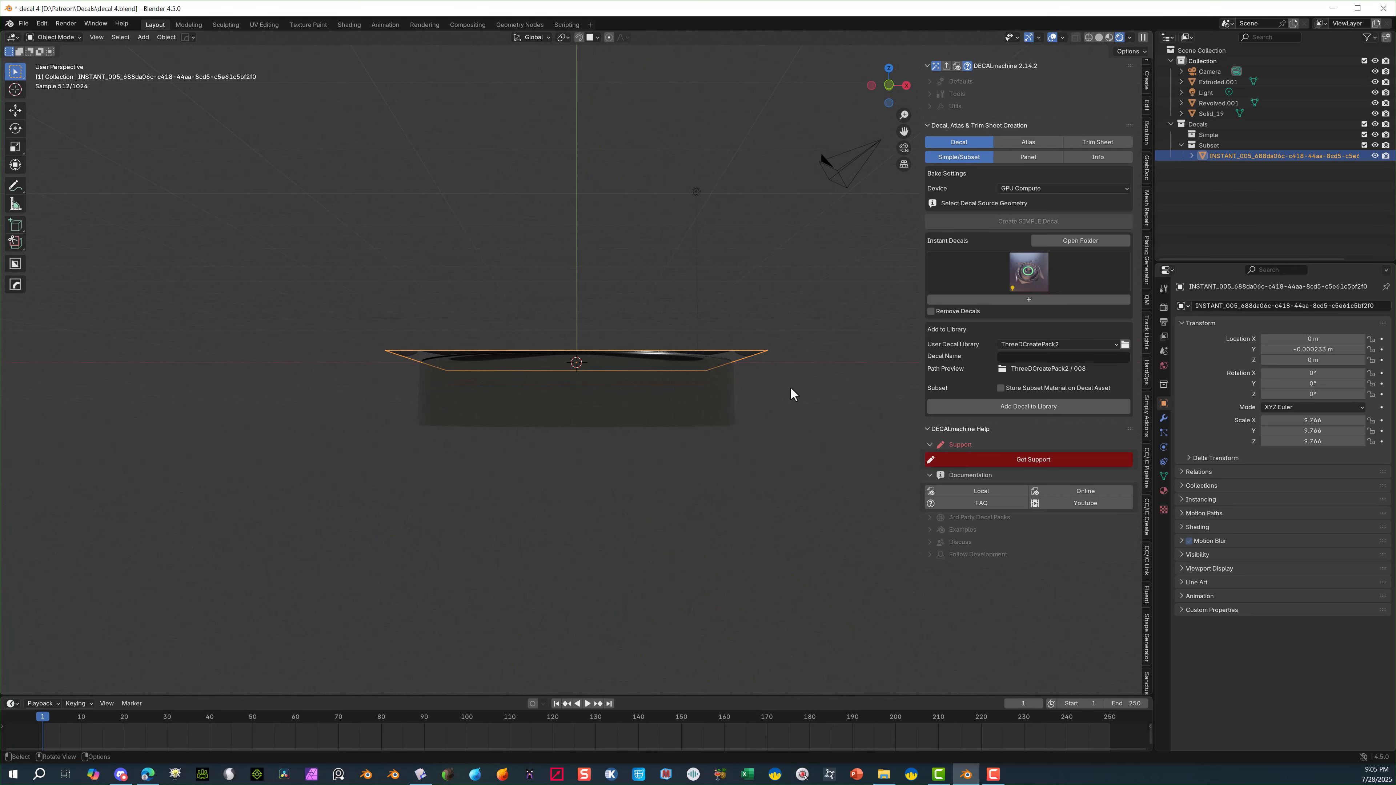
left_click_drag(791, 393, 317, 499)
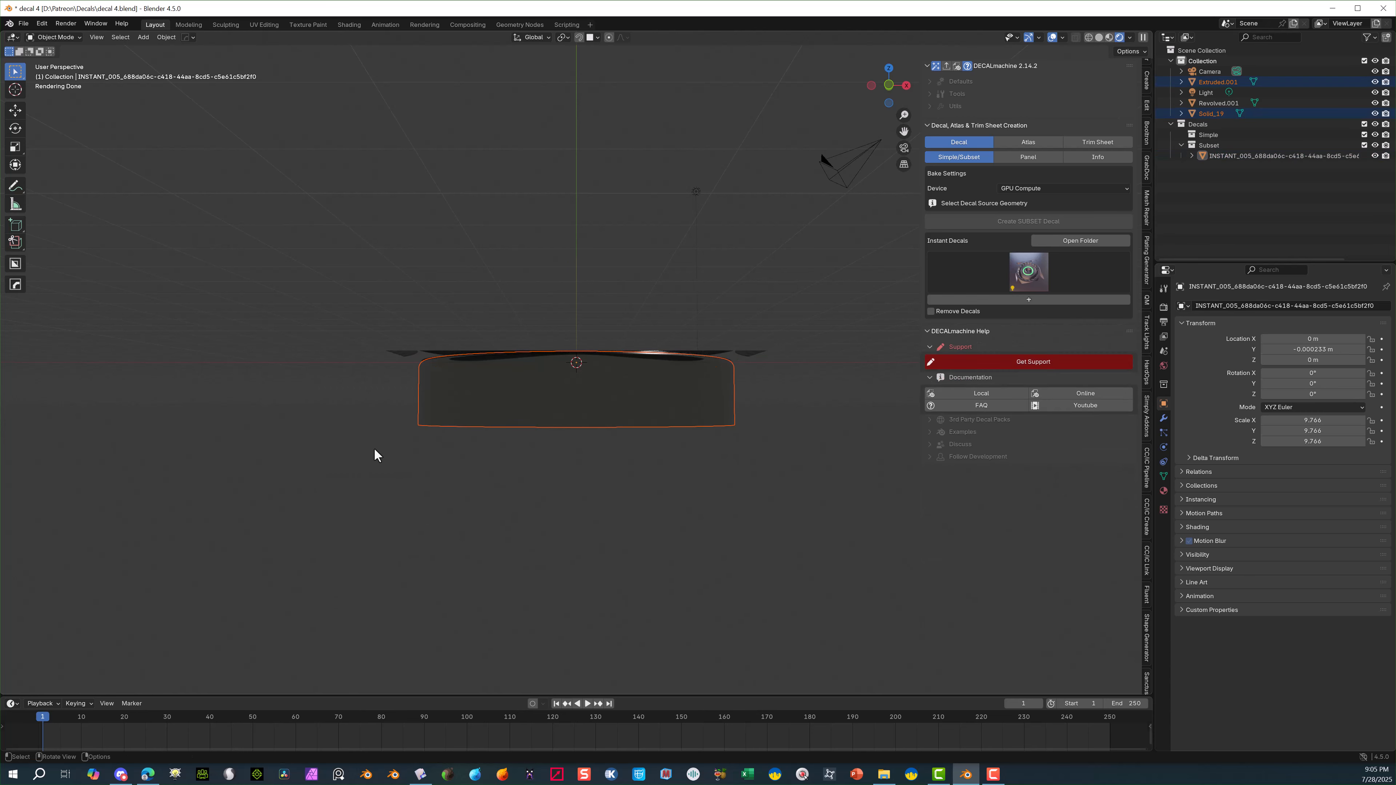
left_click(520, 416)
key("h")
left_click(560, 396)
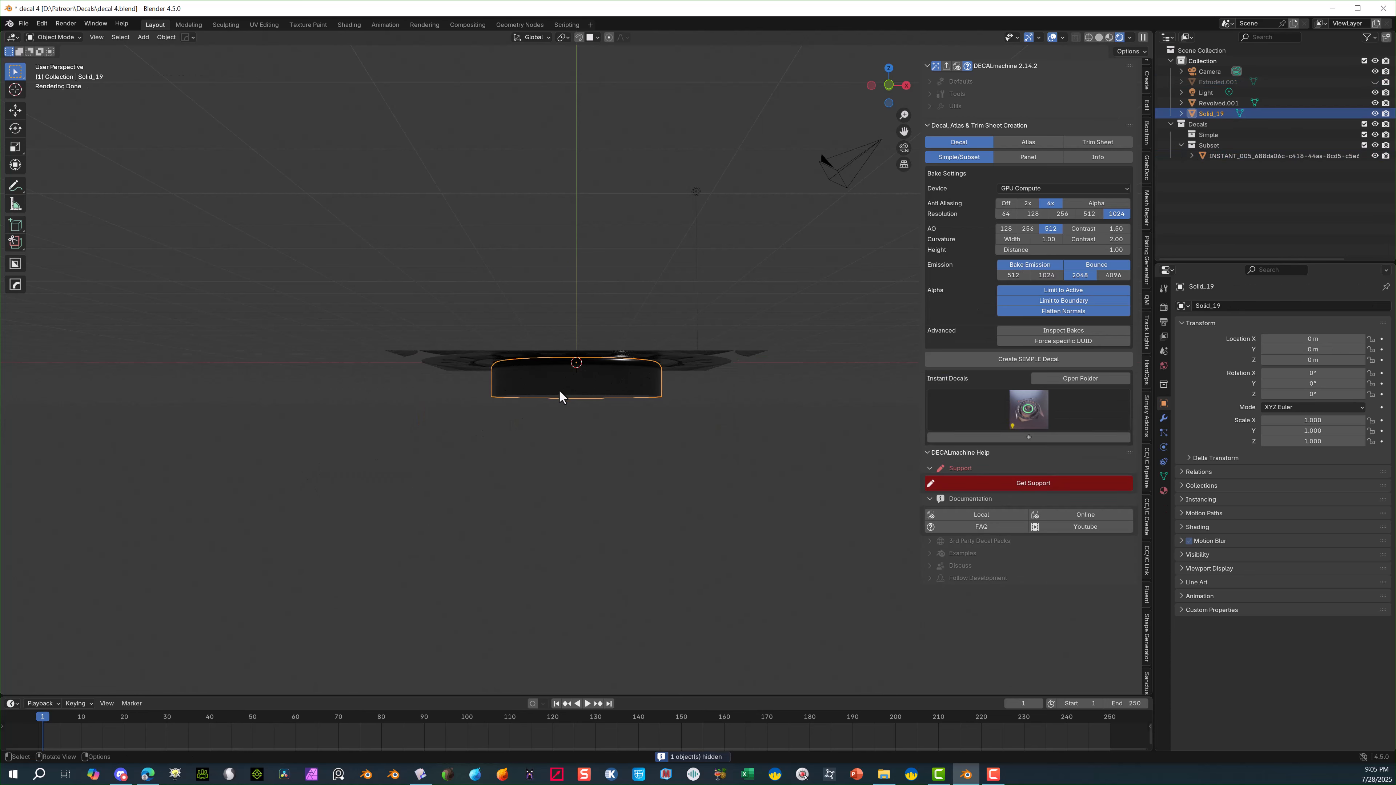
key("h")
left_click(531, 383)
key("h")
middle_click_drag(574, 391, 565, 344)
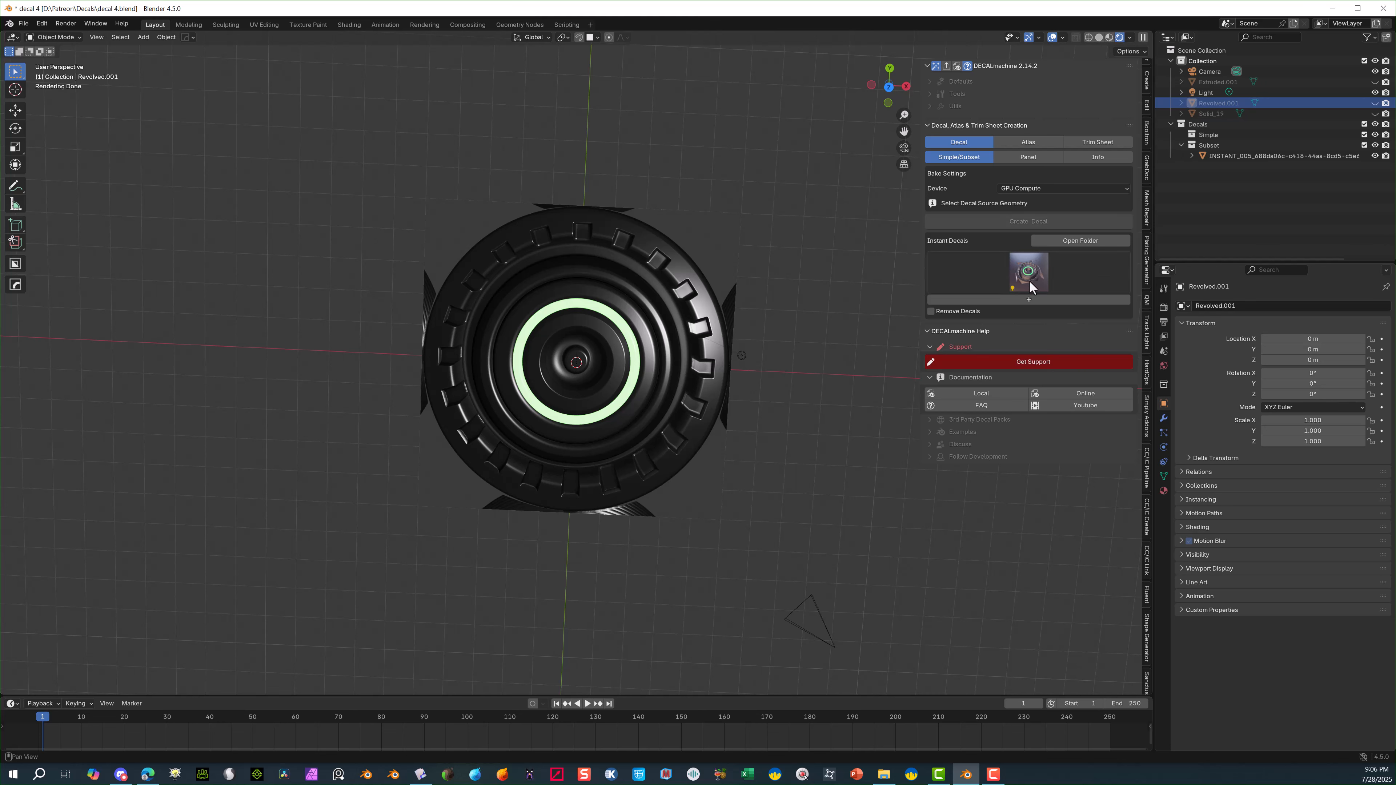
Insert the instant decal into the scene and add it to the ThreeDCreatePack2 user decal library.
left_click(1029, 299)
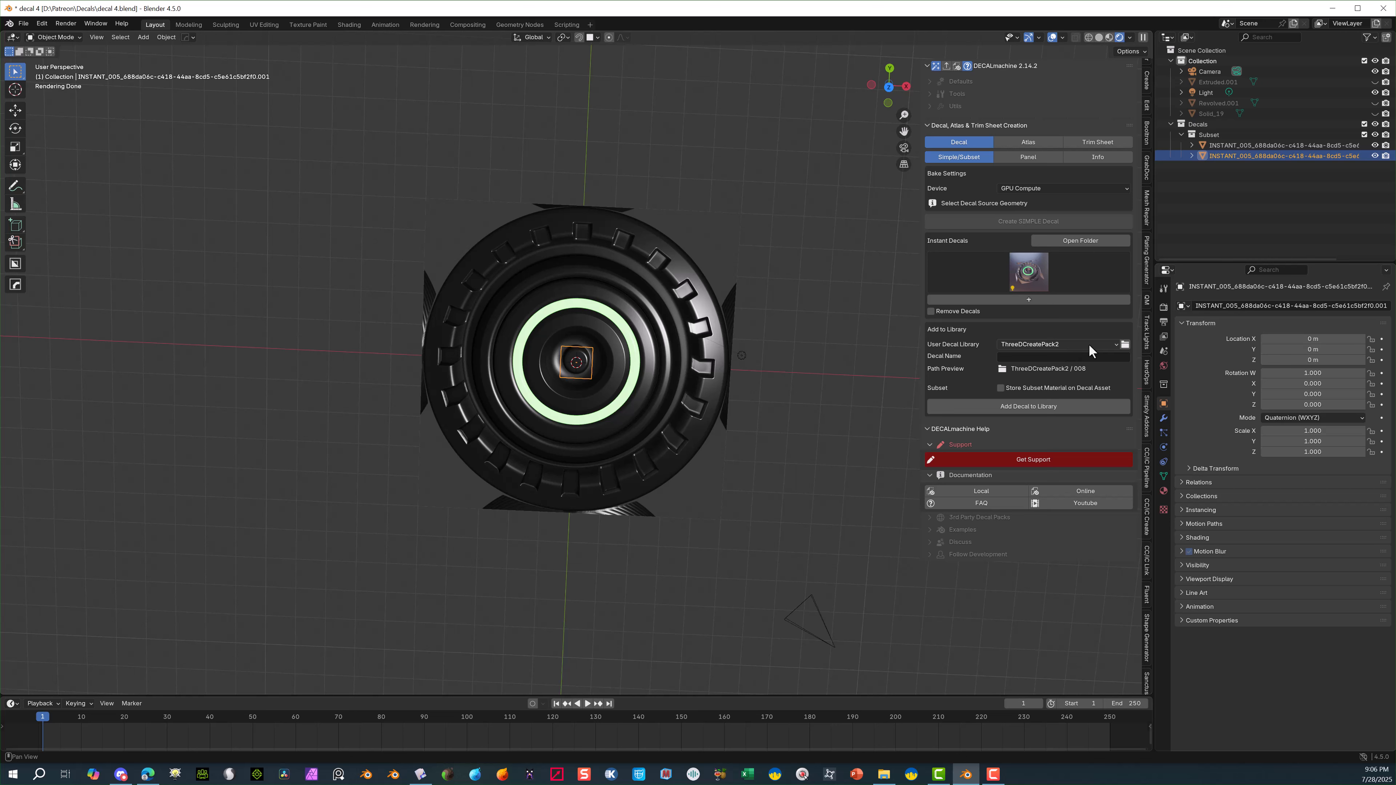
left_click(1115, 345)
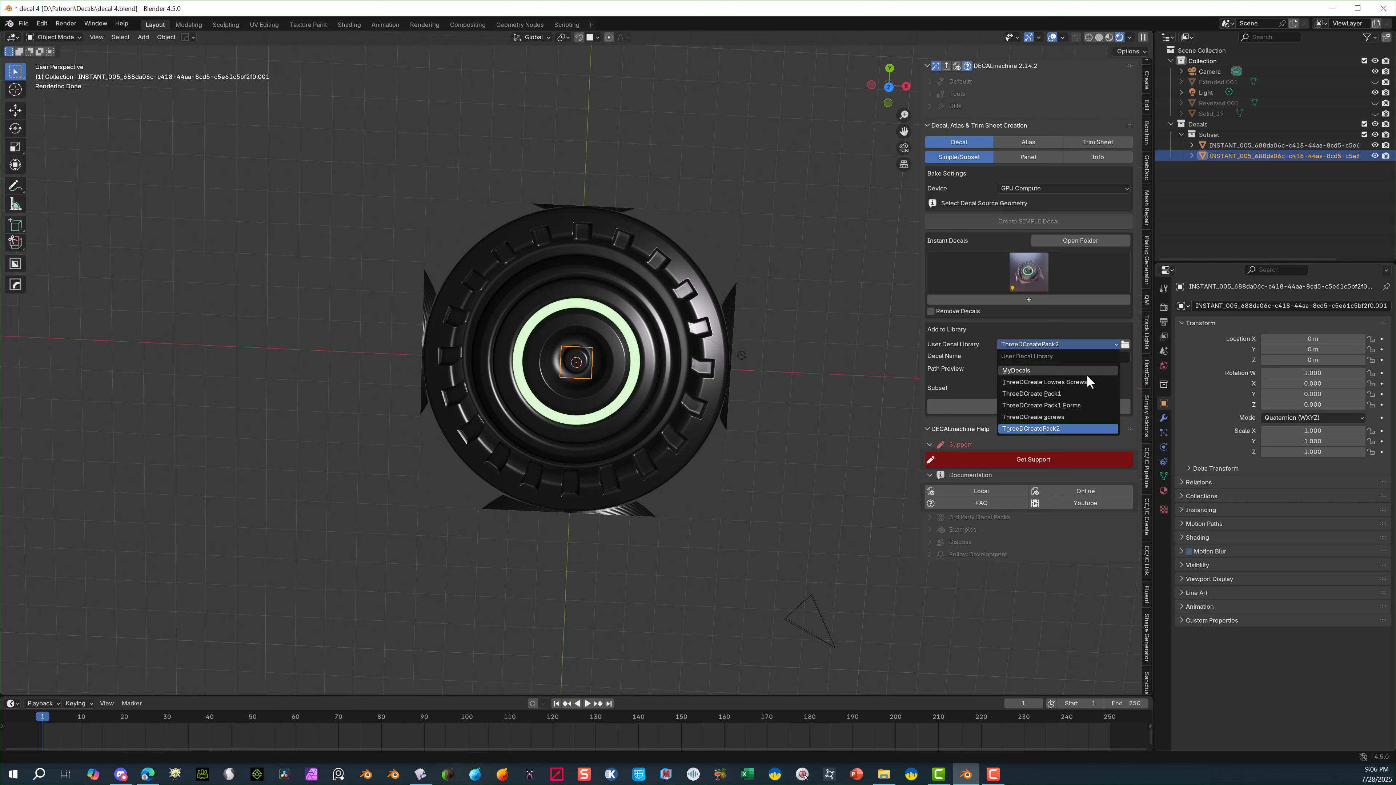
left_click(1072, 428)
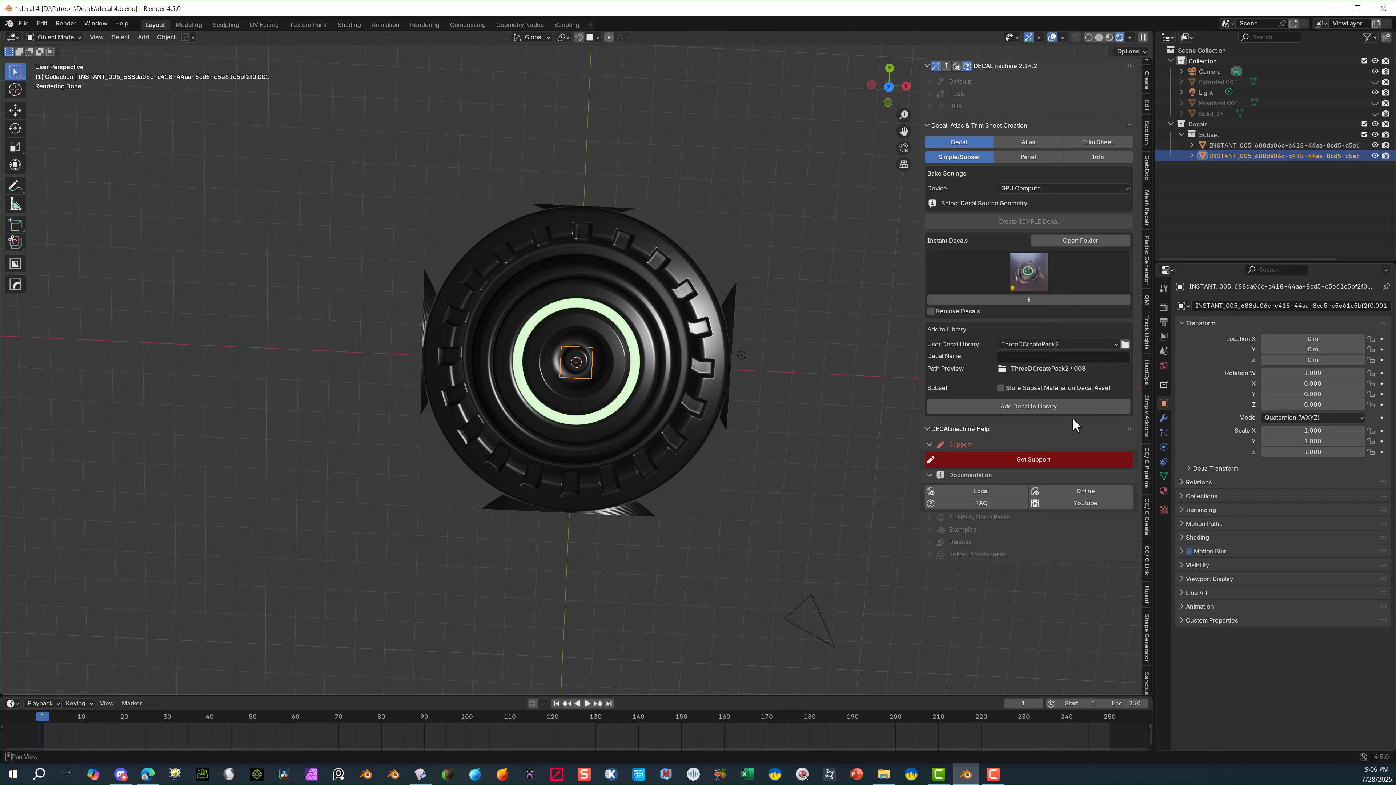
left_click(1022, 408)
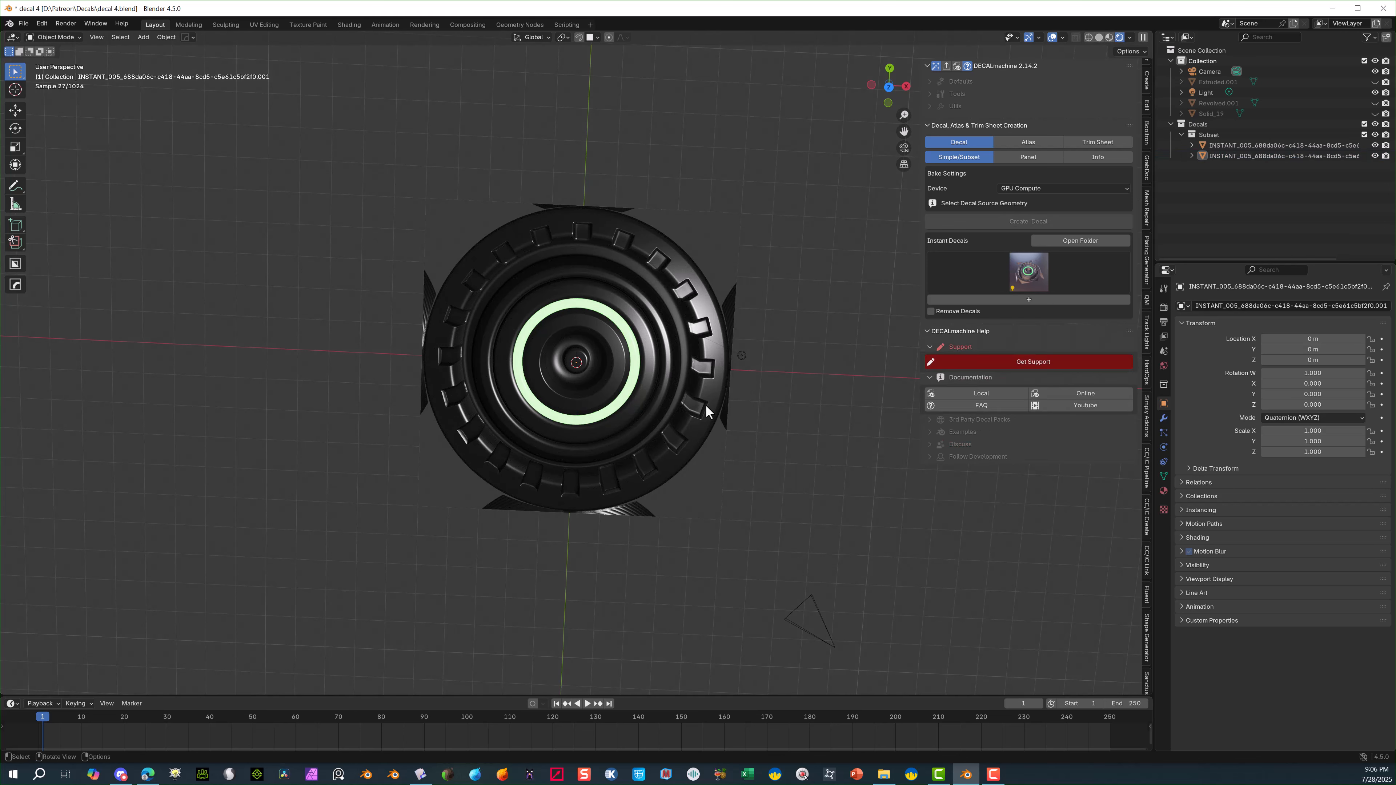
Delete both the large baked decal and the small inserted copy from the scene.
scroll(518, 363, "down", 6)
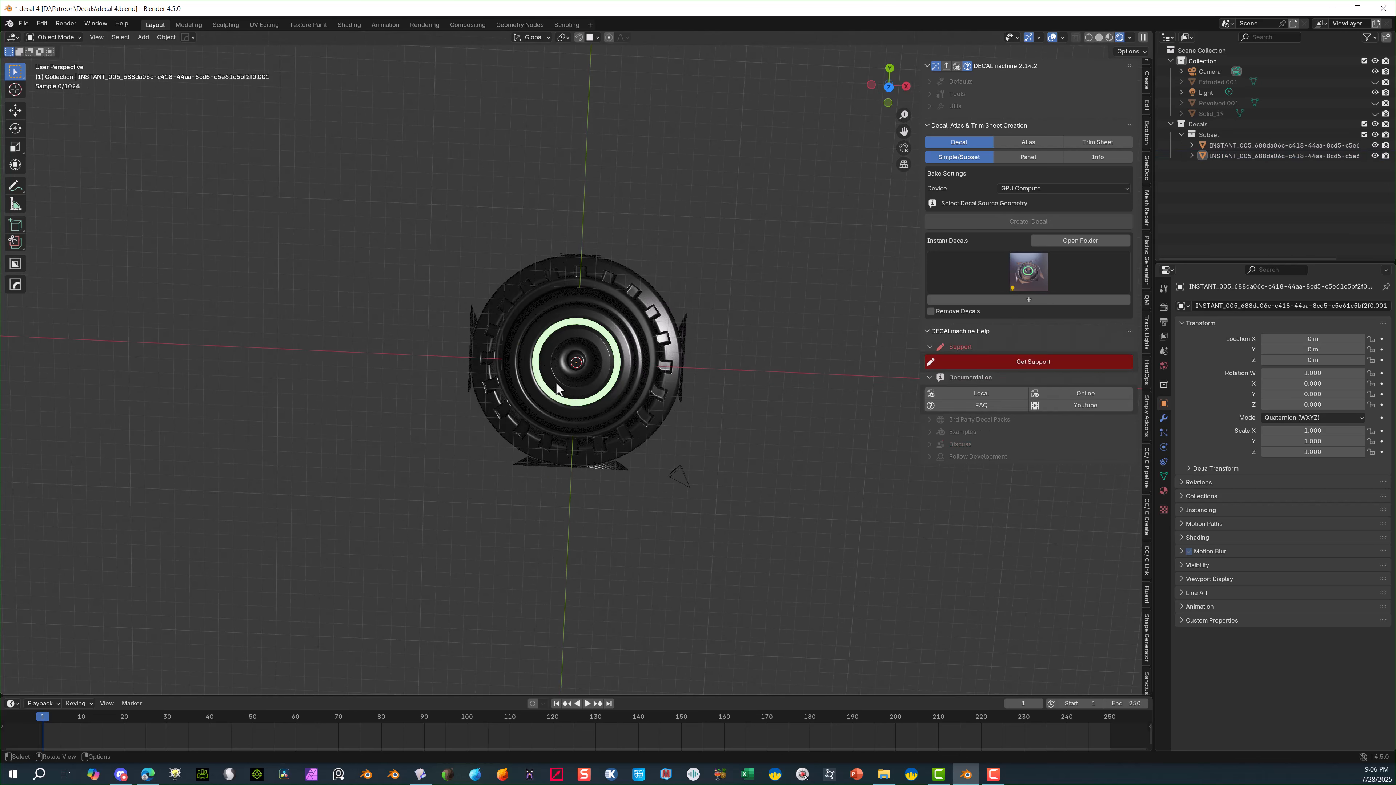
scroll(583, 322, "up", 4)
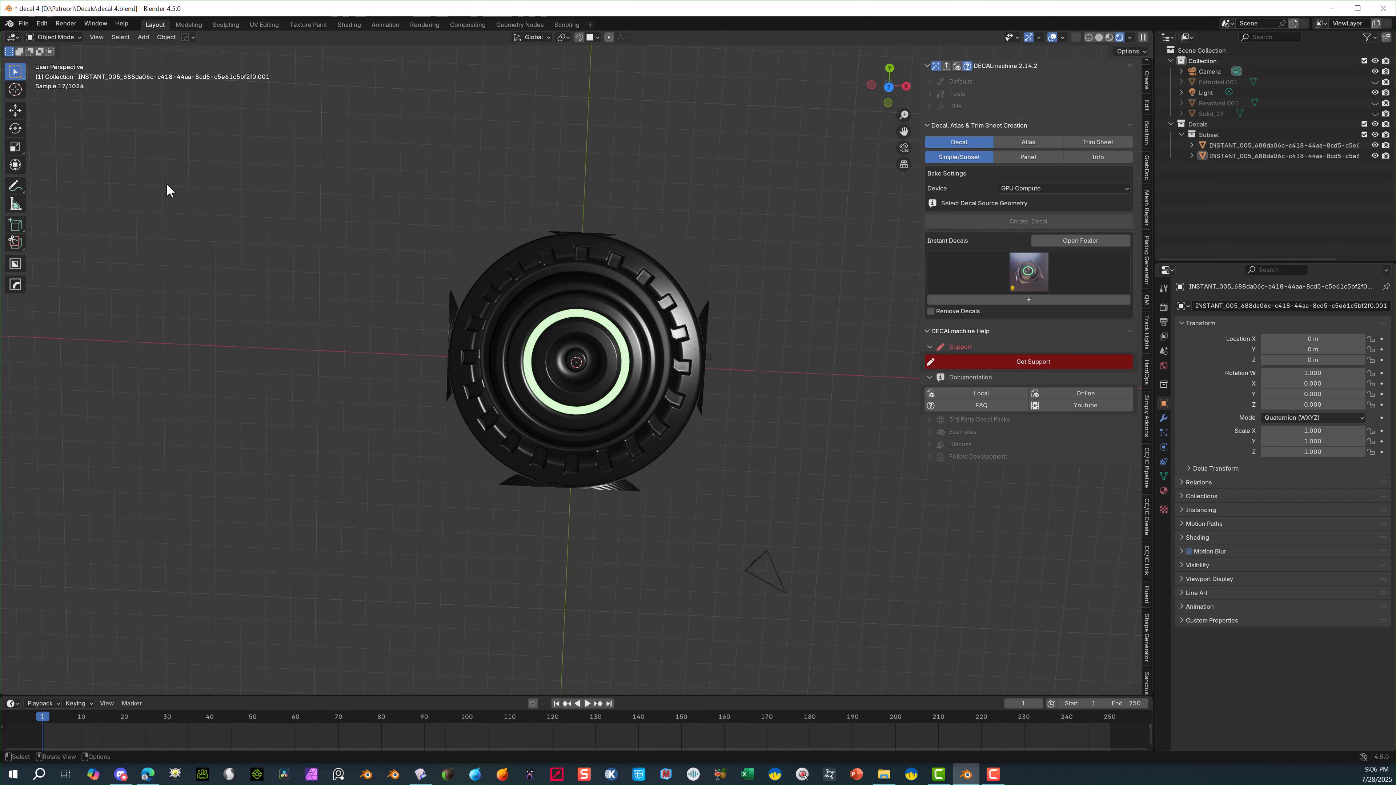
scroll(166, 187, "up", 3)
middle_click_drag(218, 199, 360, 272)
left_click(377, 345)
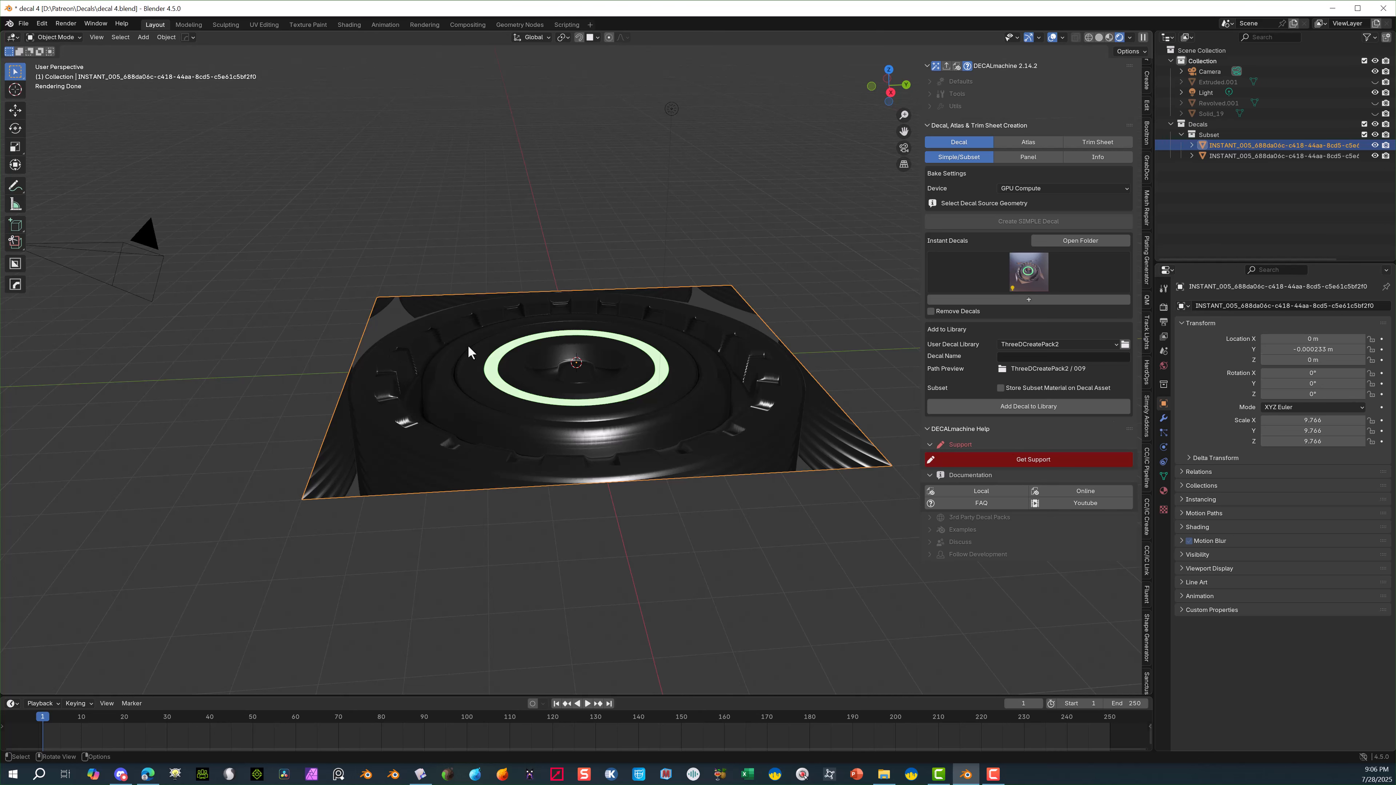
key("Delete")
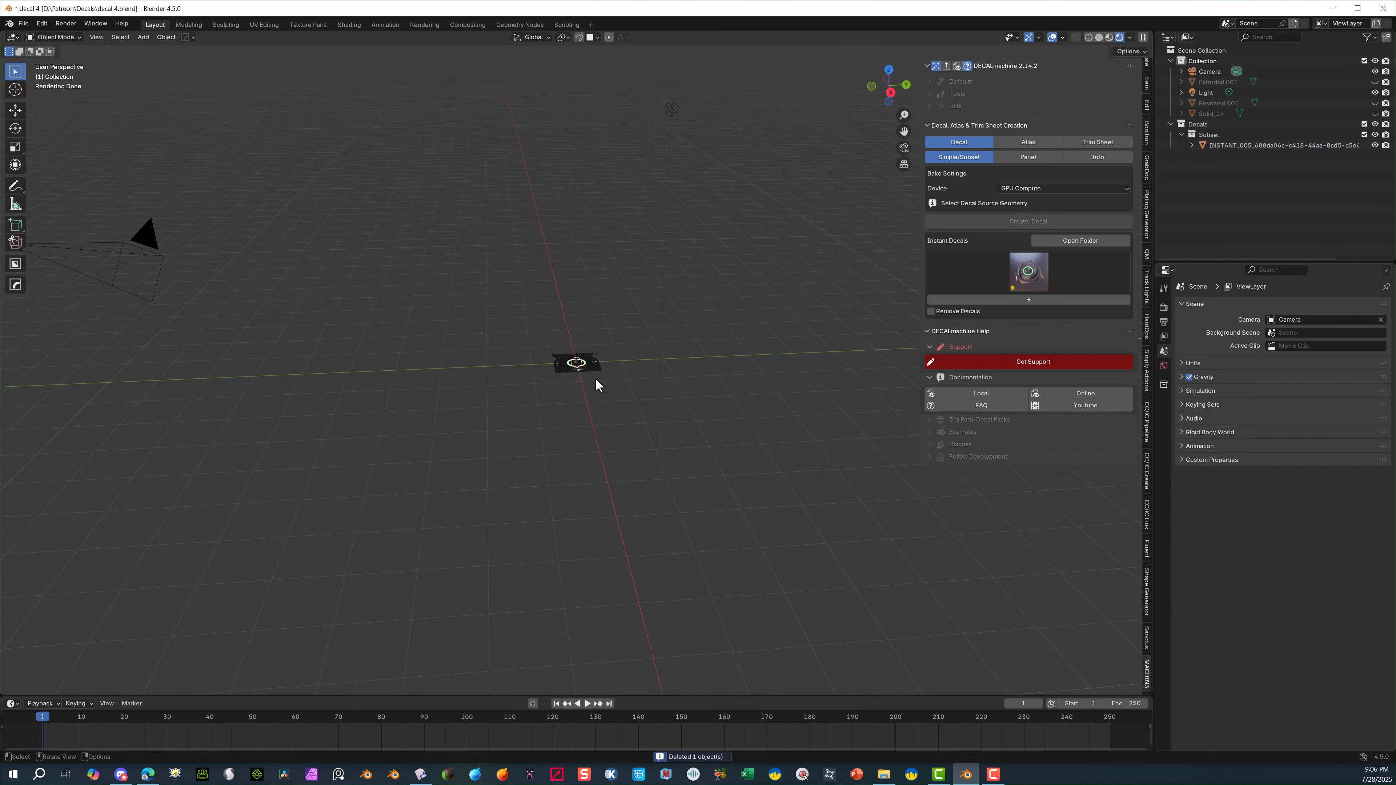
scroll(554, 394, "up", 10)
middle_click_drag(556, 381, 545, 463)
left_click(569, 400)
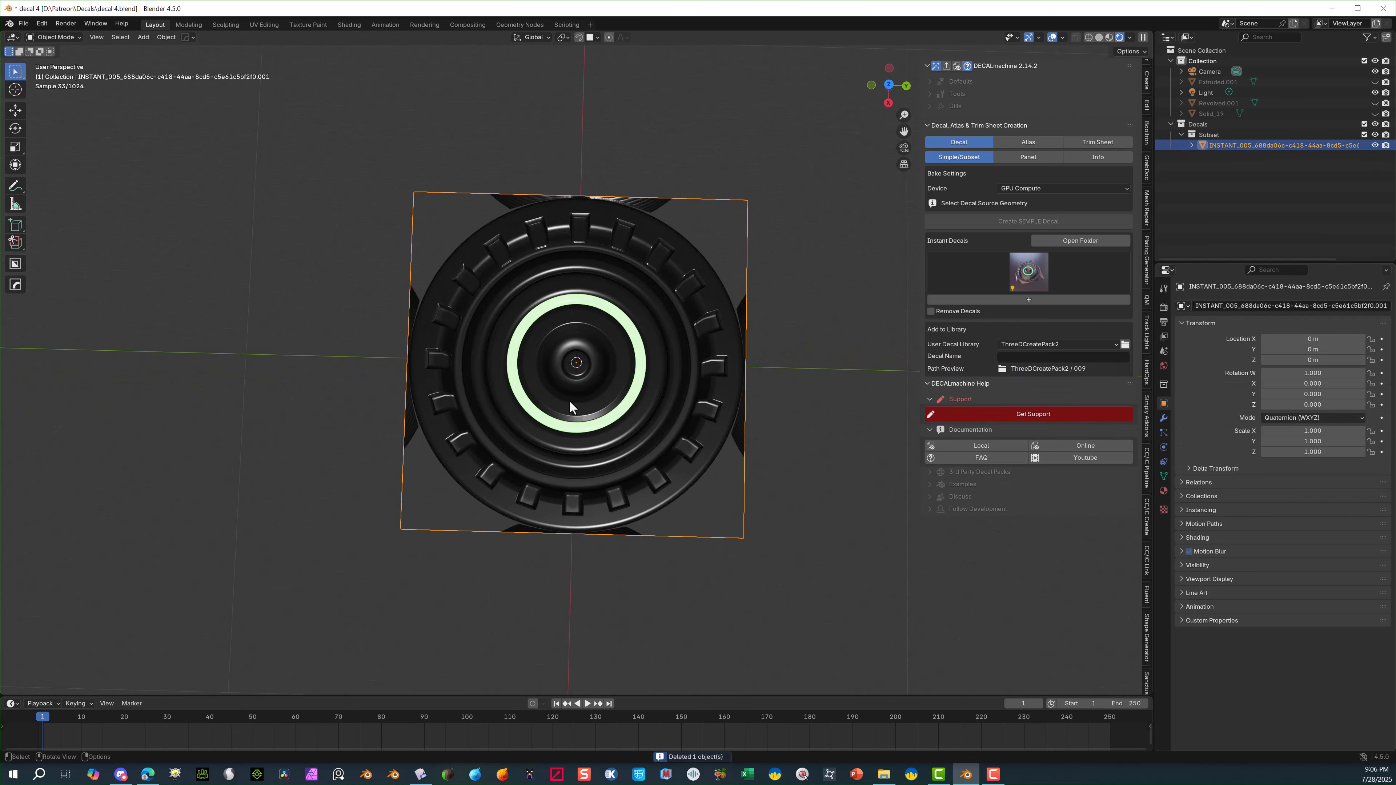
key("Delete")
middle_click_drag(593, 320, 660, 283)
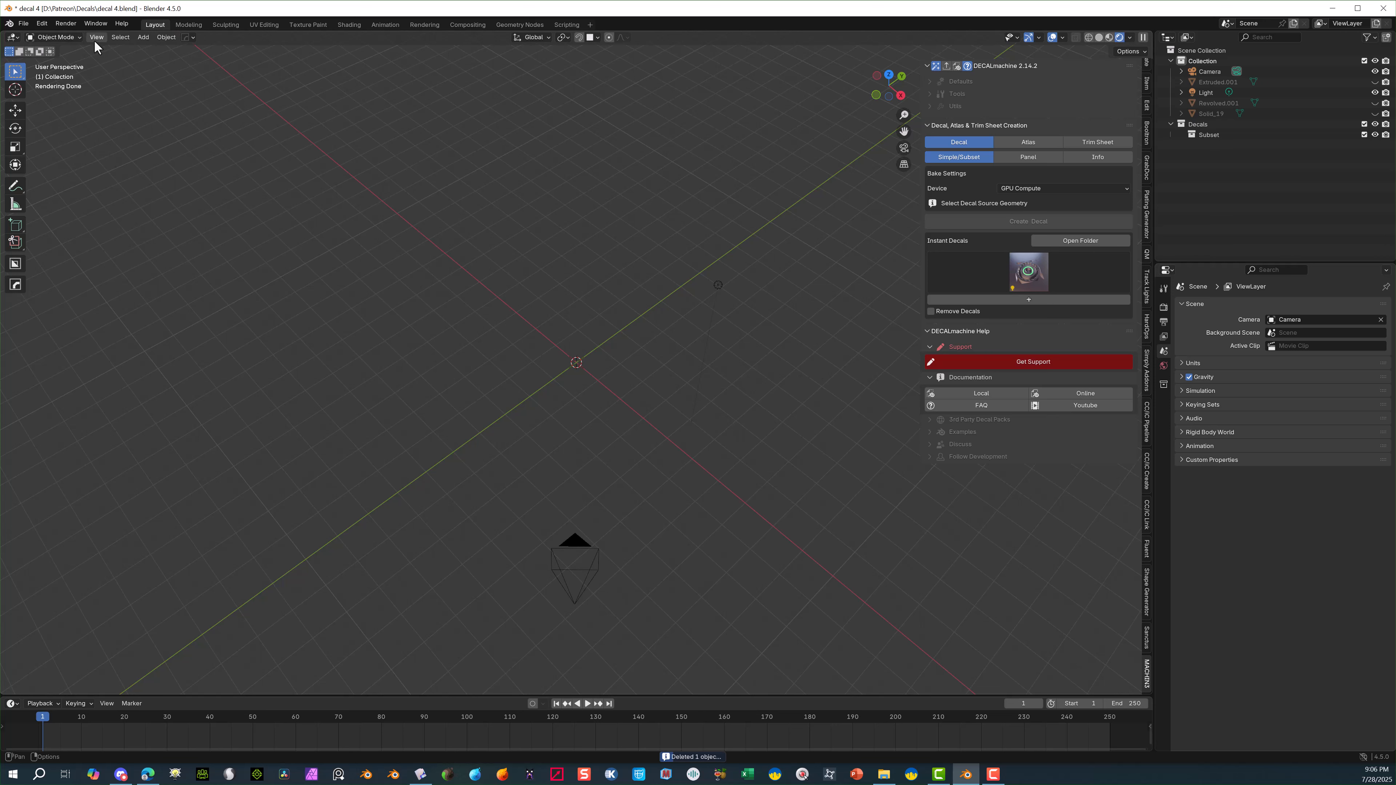
Add a cube at the scene's origin and switch it to Edit Mode.
left_click(139, 37)
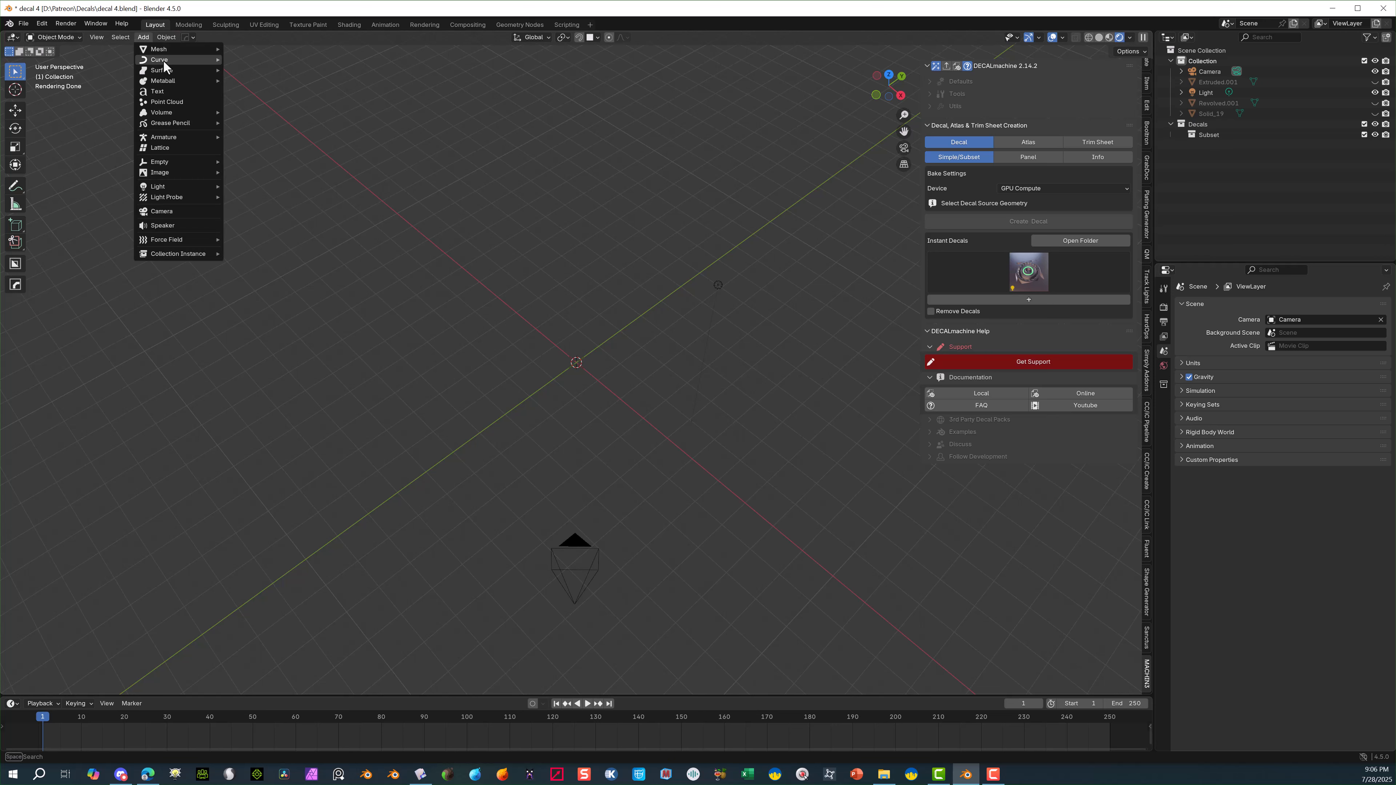
mouse_move(177, 51)
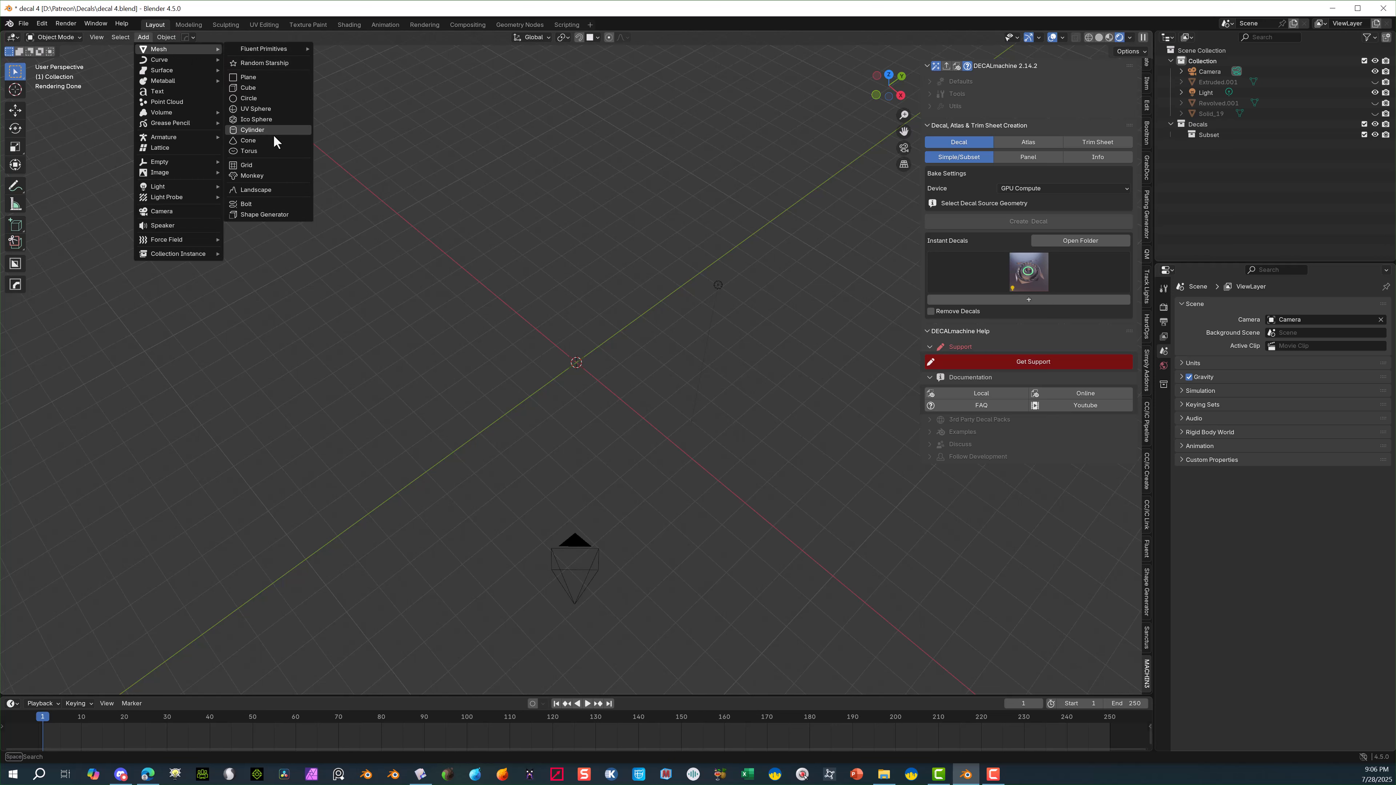
left_click(281, 88)
scroll(573, 396, "up", 6)
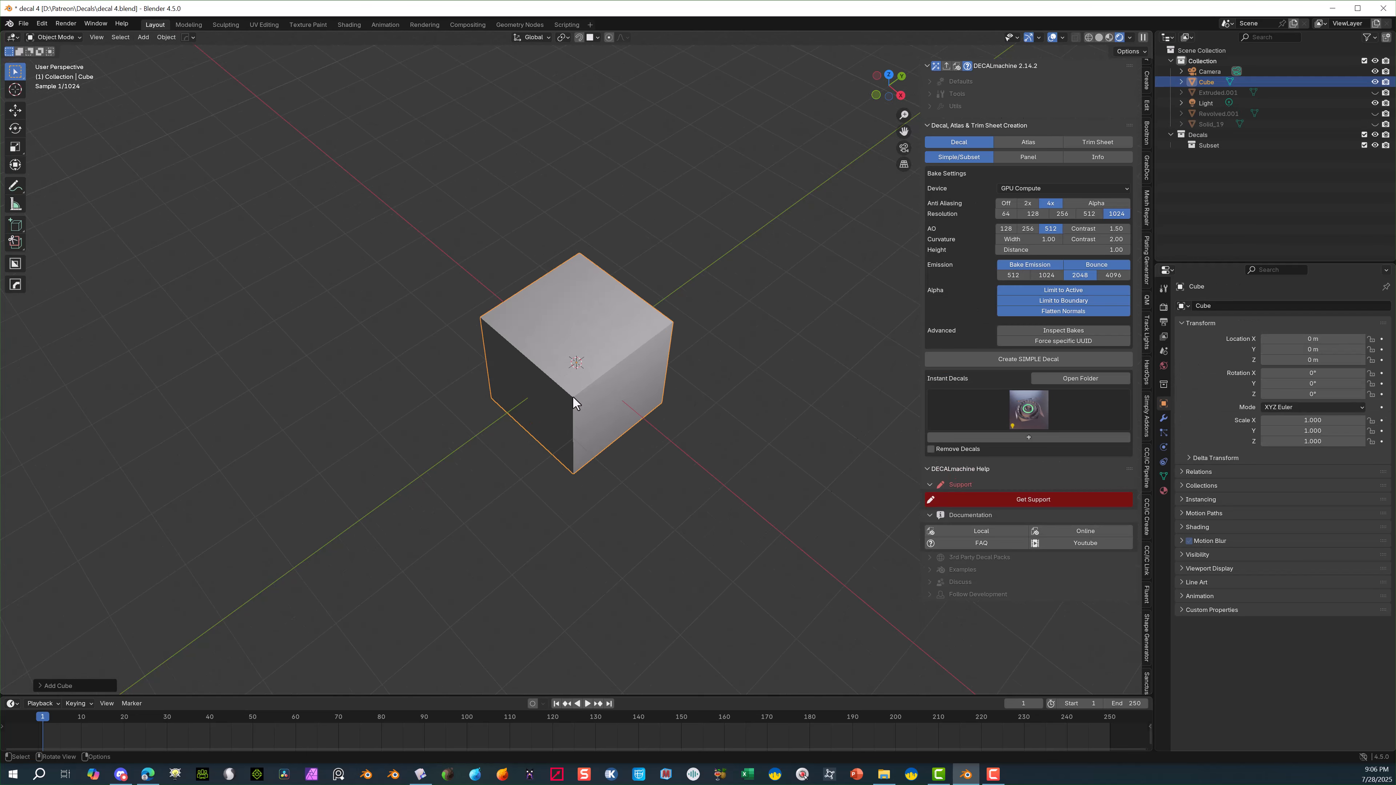
middle_click_drag(597, 383, 566, 337)
left_click(58, 37)
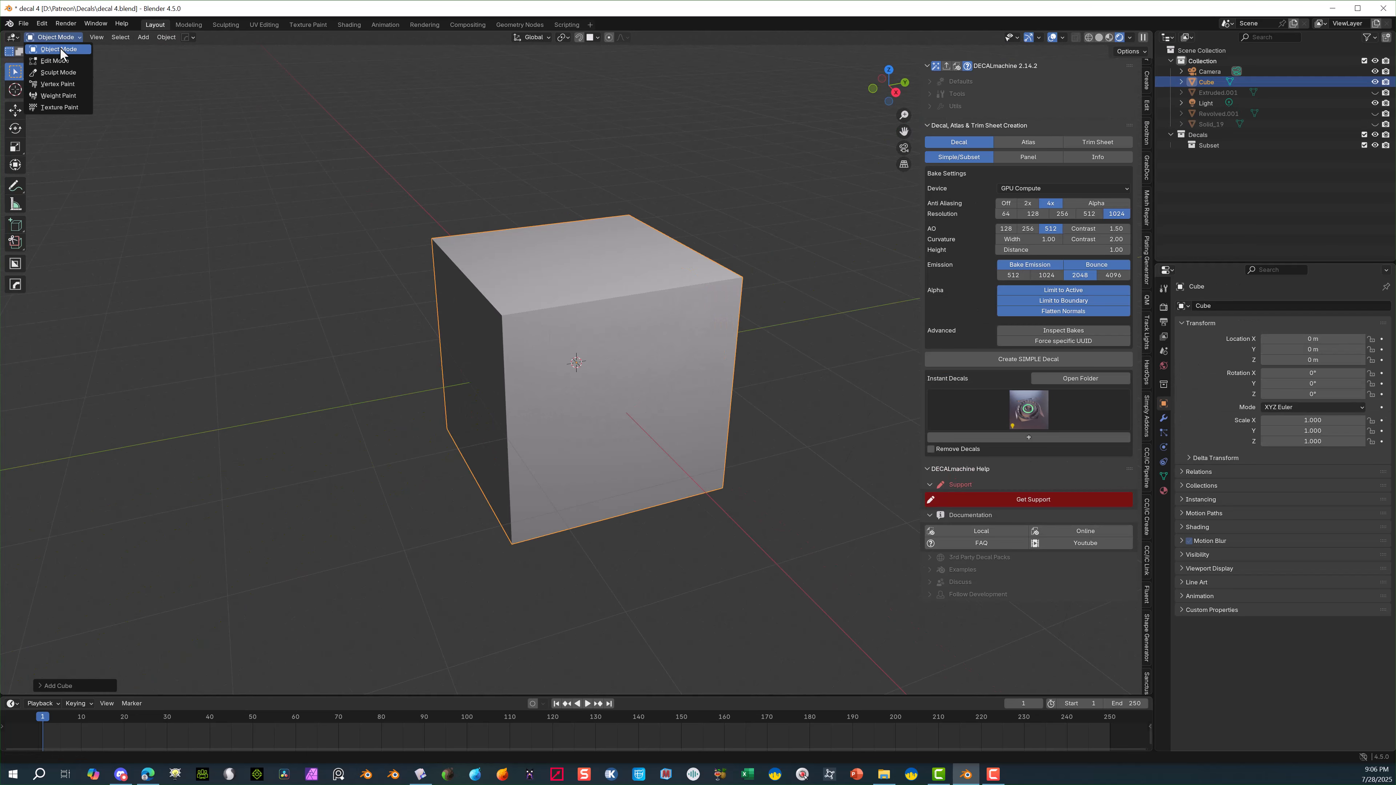
key("Tab")
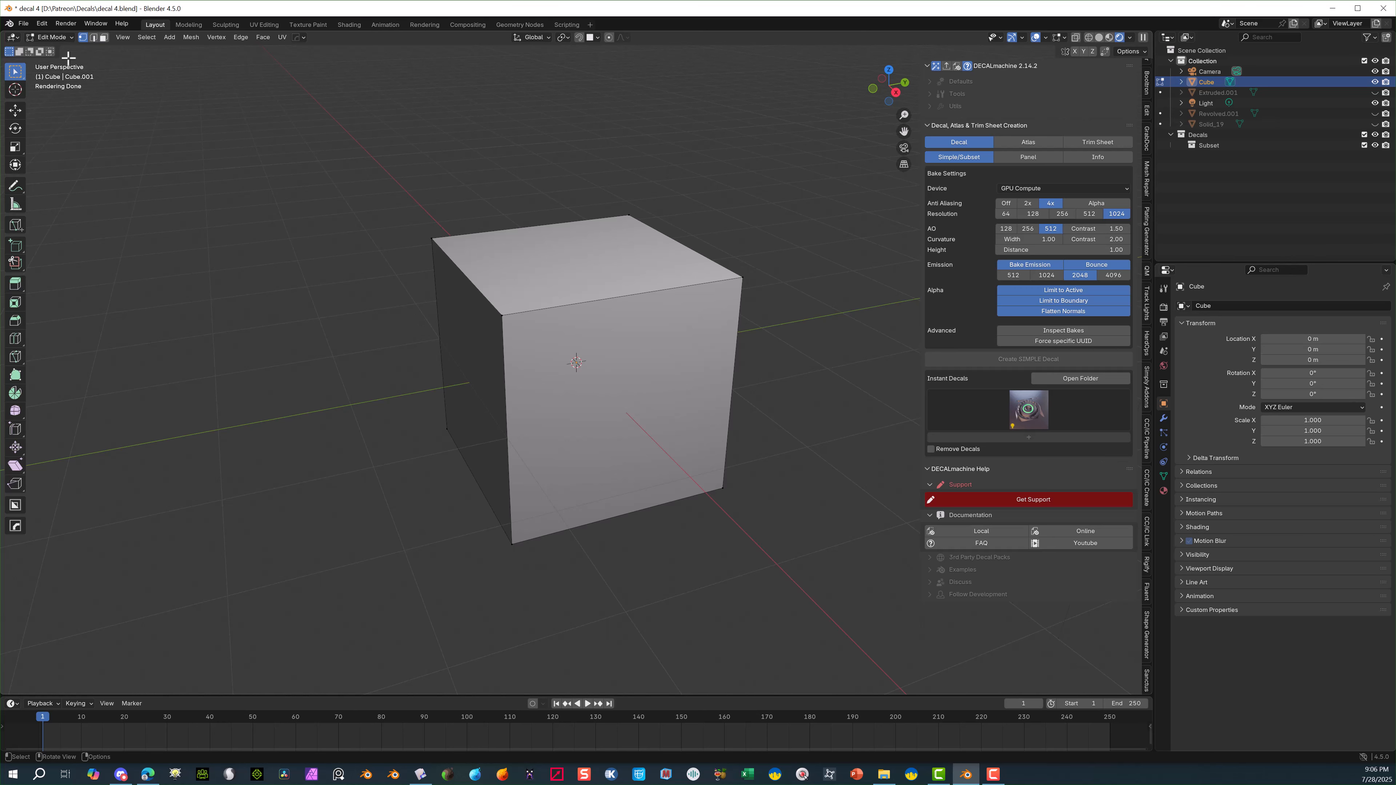
Bevel the cube's four vertical edges by about 0.147 m with 12 segments.
left_click(94, 38)
left_click_drag(623, 392, 242, 427)
middle_click_drag(782, 389, 542, 399)
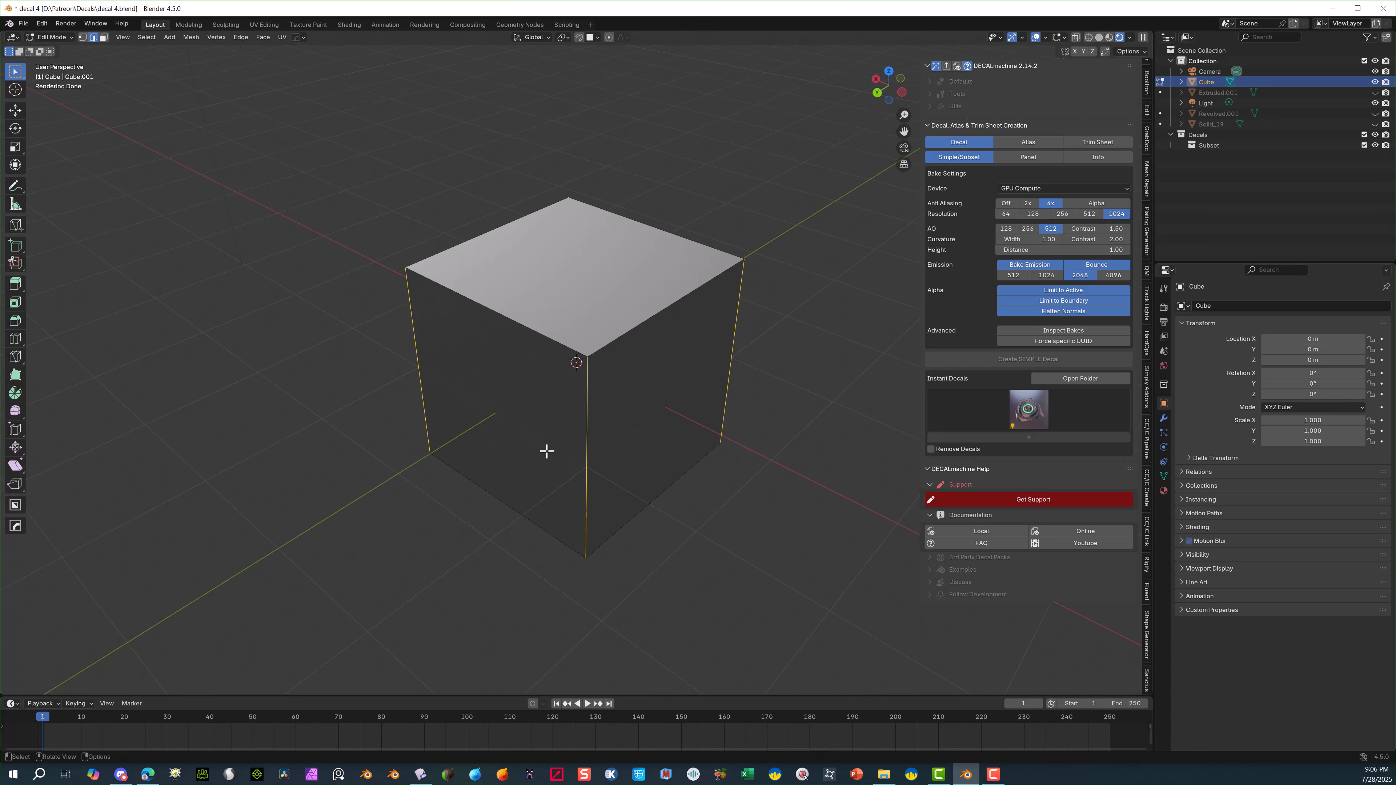
key("ctrl+b")
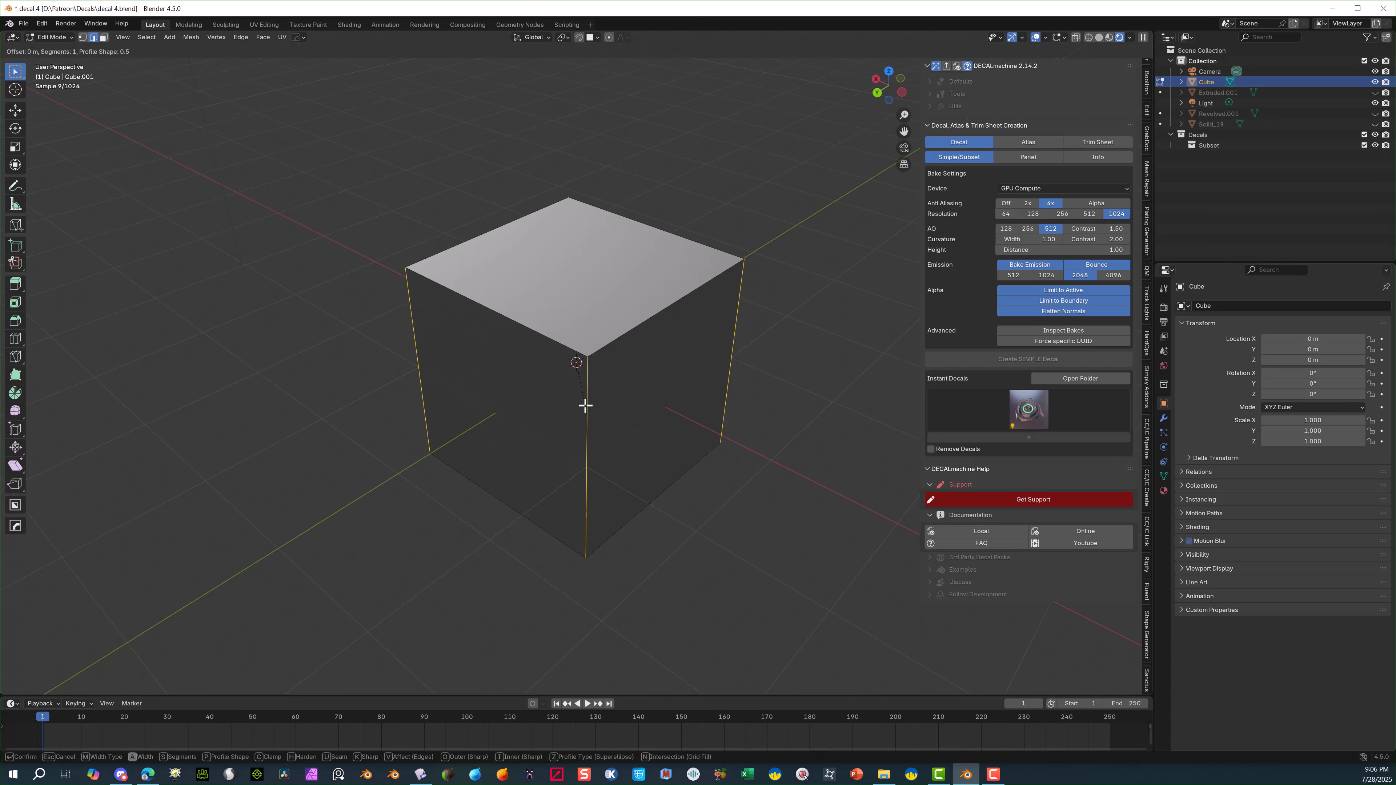
scroll(670, 434, "up", 3)
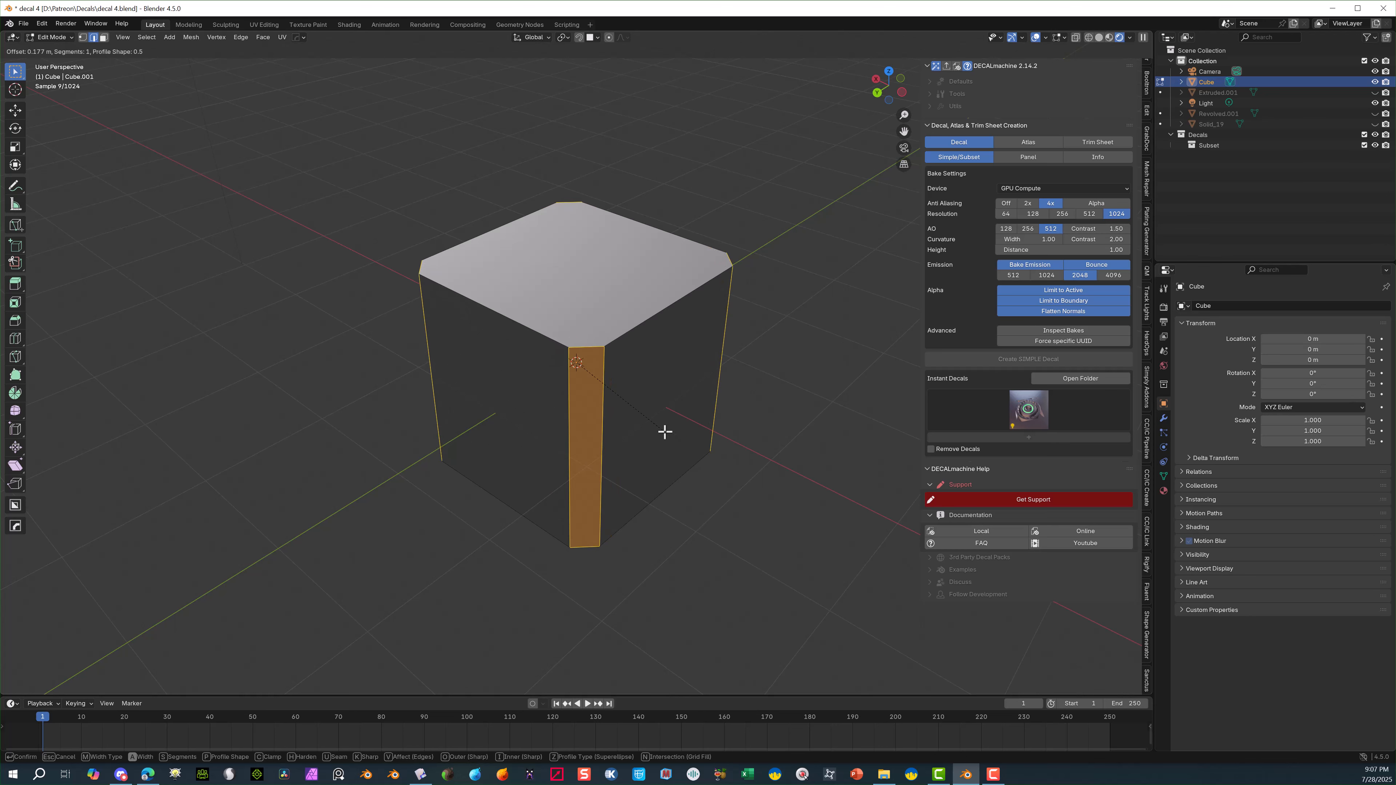
scroll(664, 429, "up", 7)
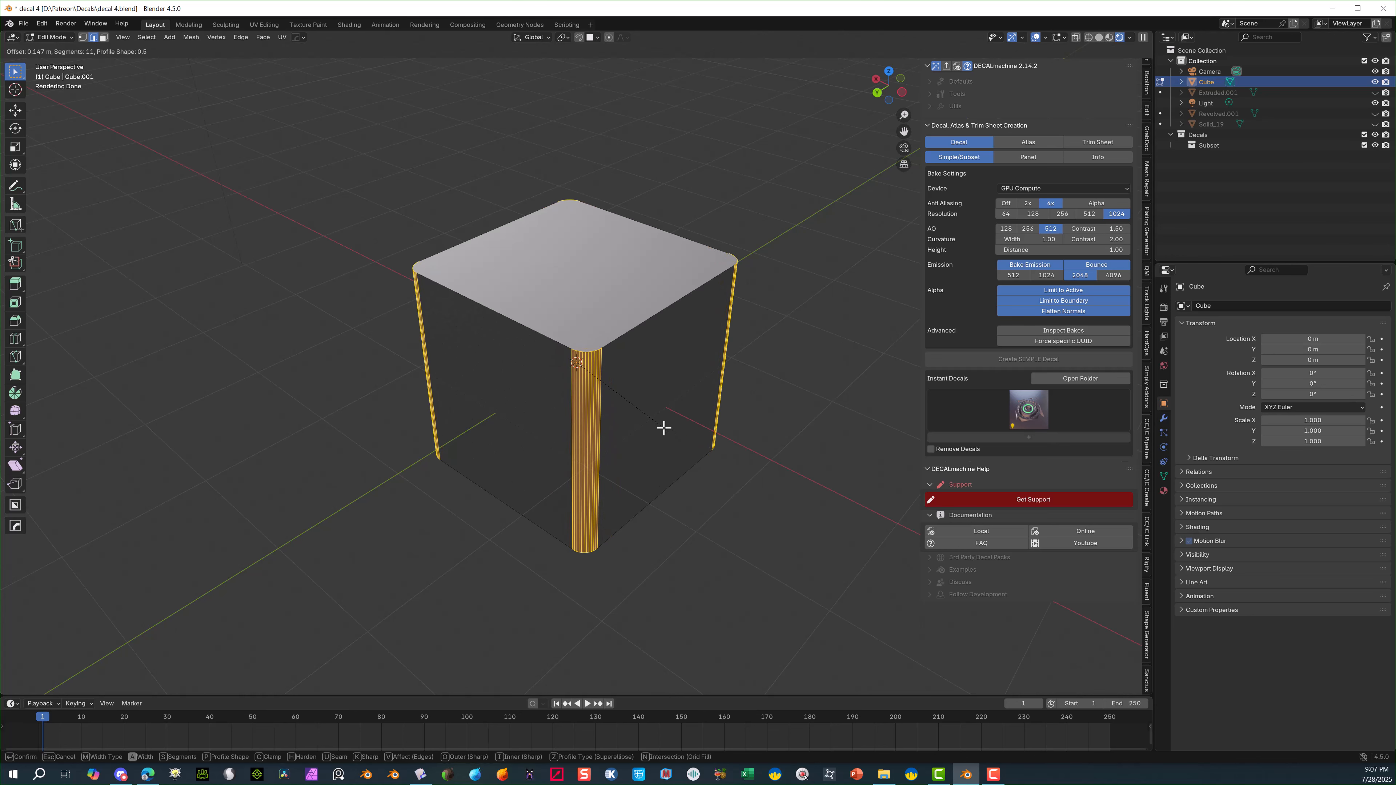
scroll(664, 428, "up", 1)
left_click(664, 428)
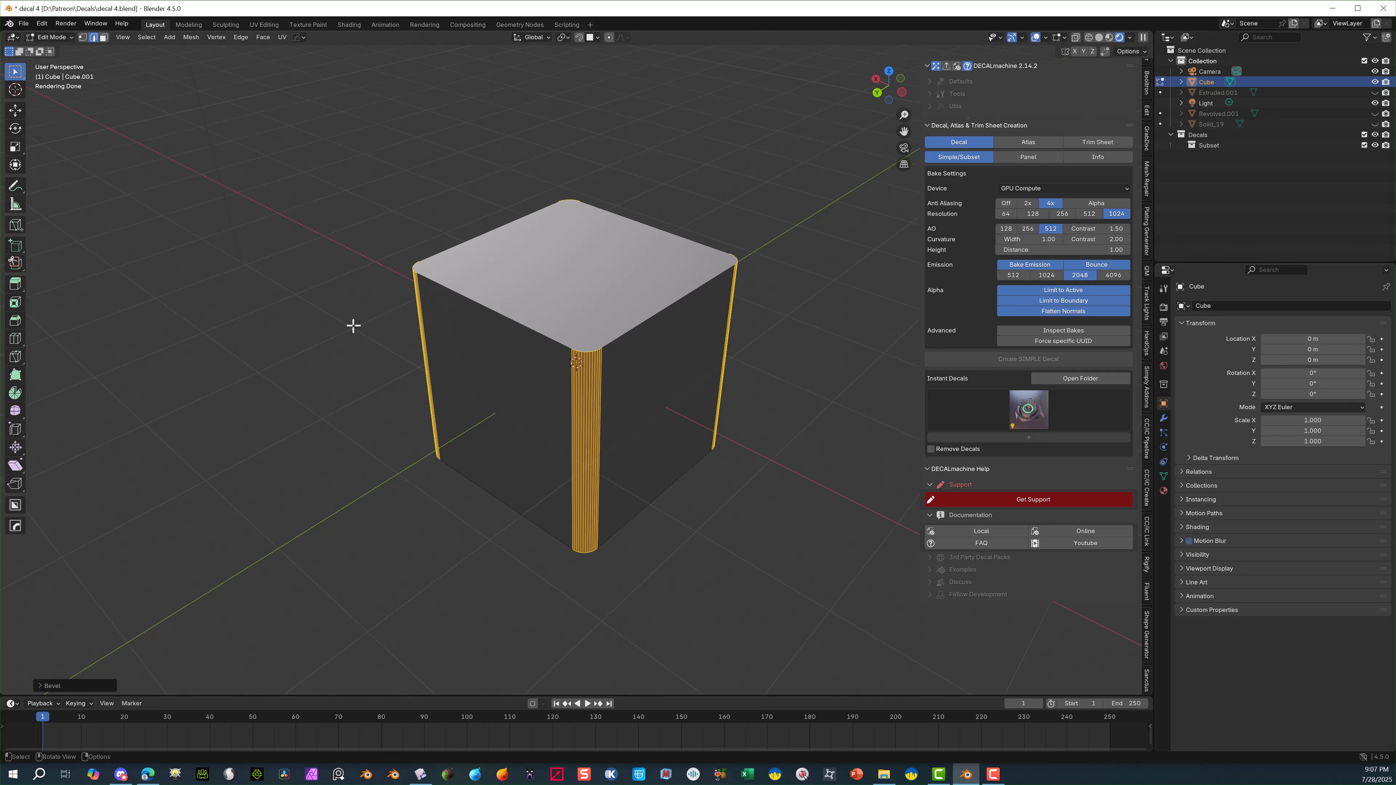
Bevel the edge loop around the cube's top face by about 0.055 m with 12 segments.
key("alt+a")
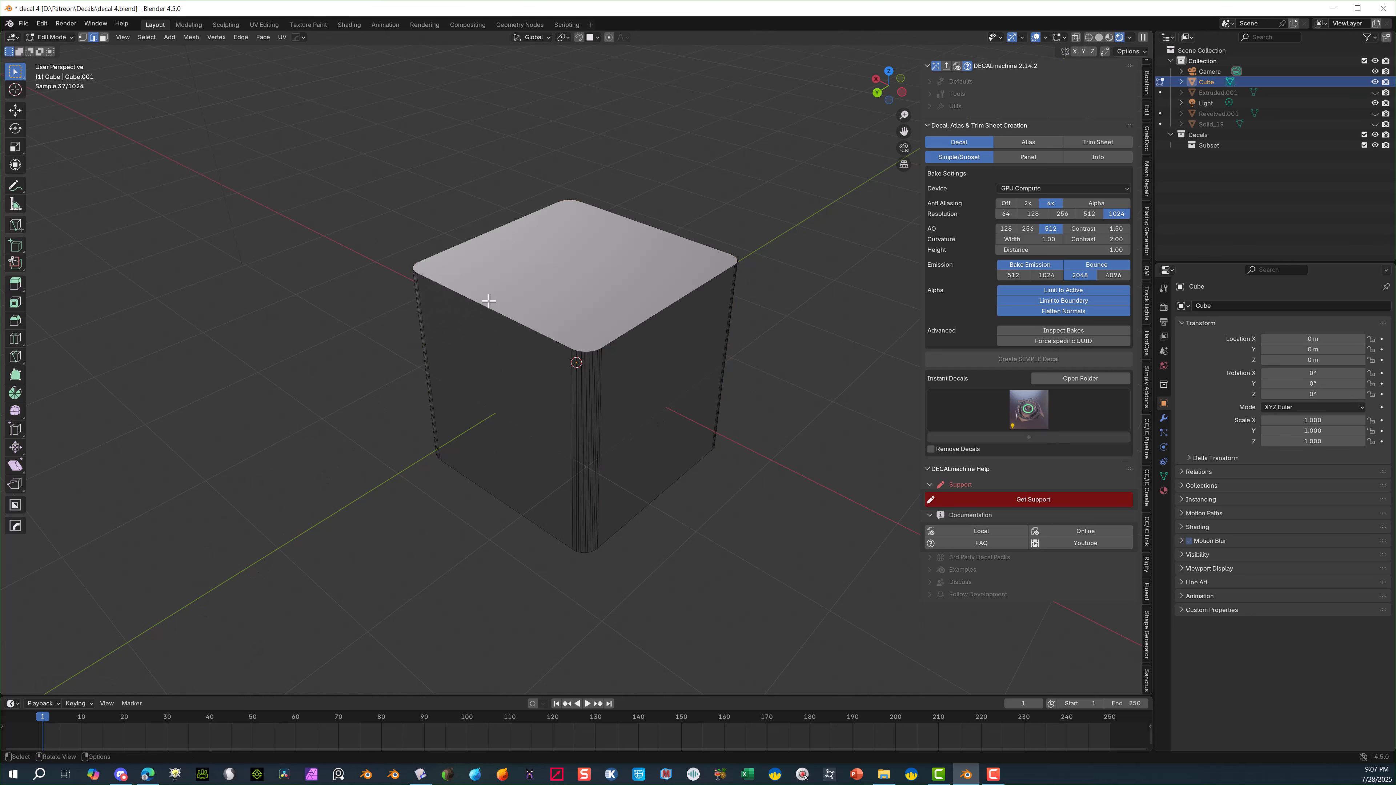
left_click(488, 309, "alt")
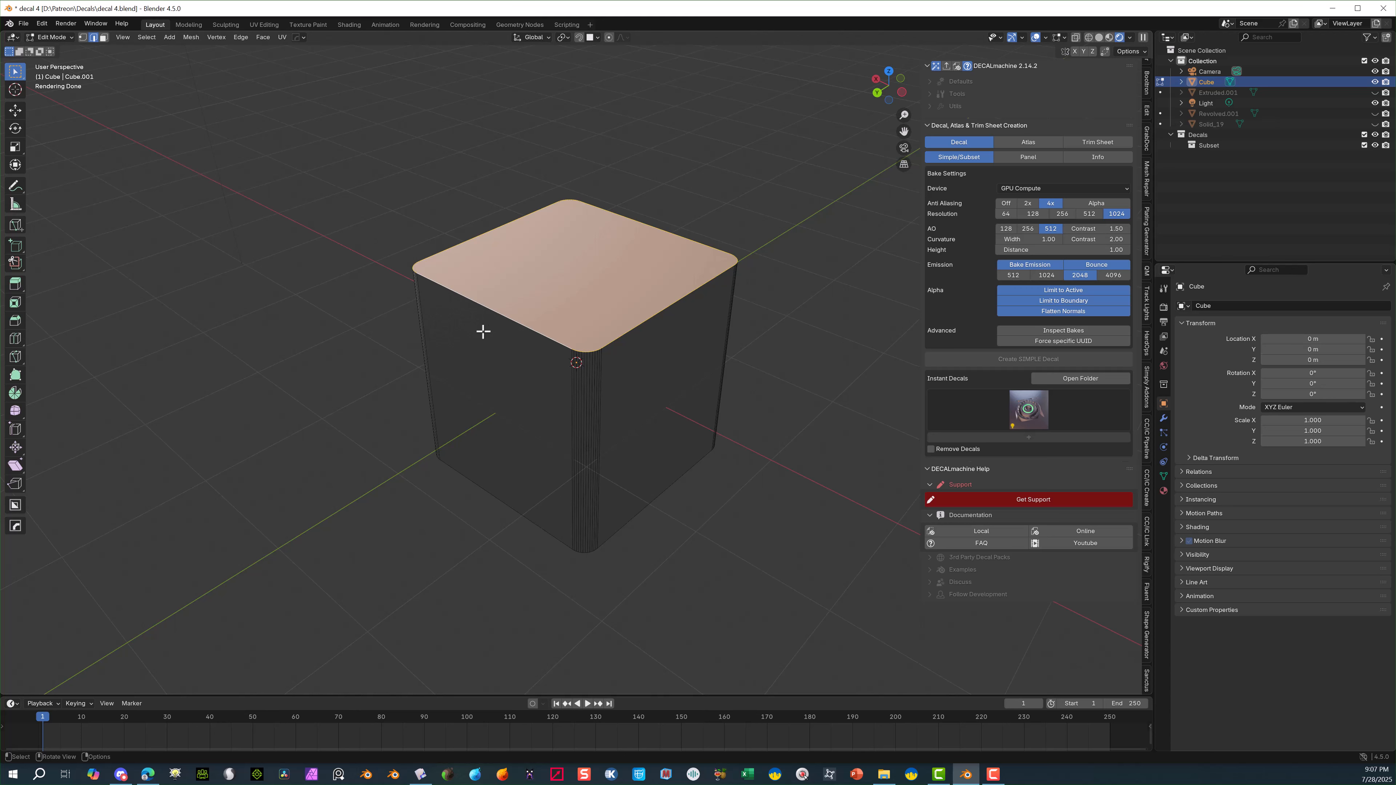
key("ctrl+b")
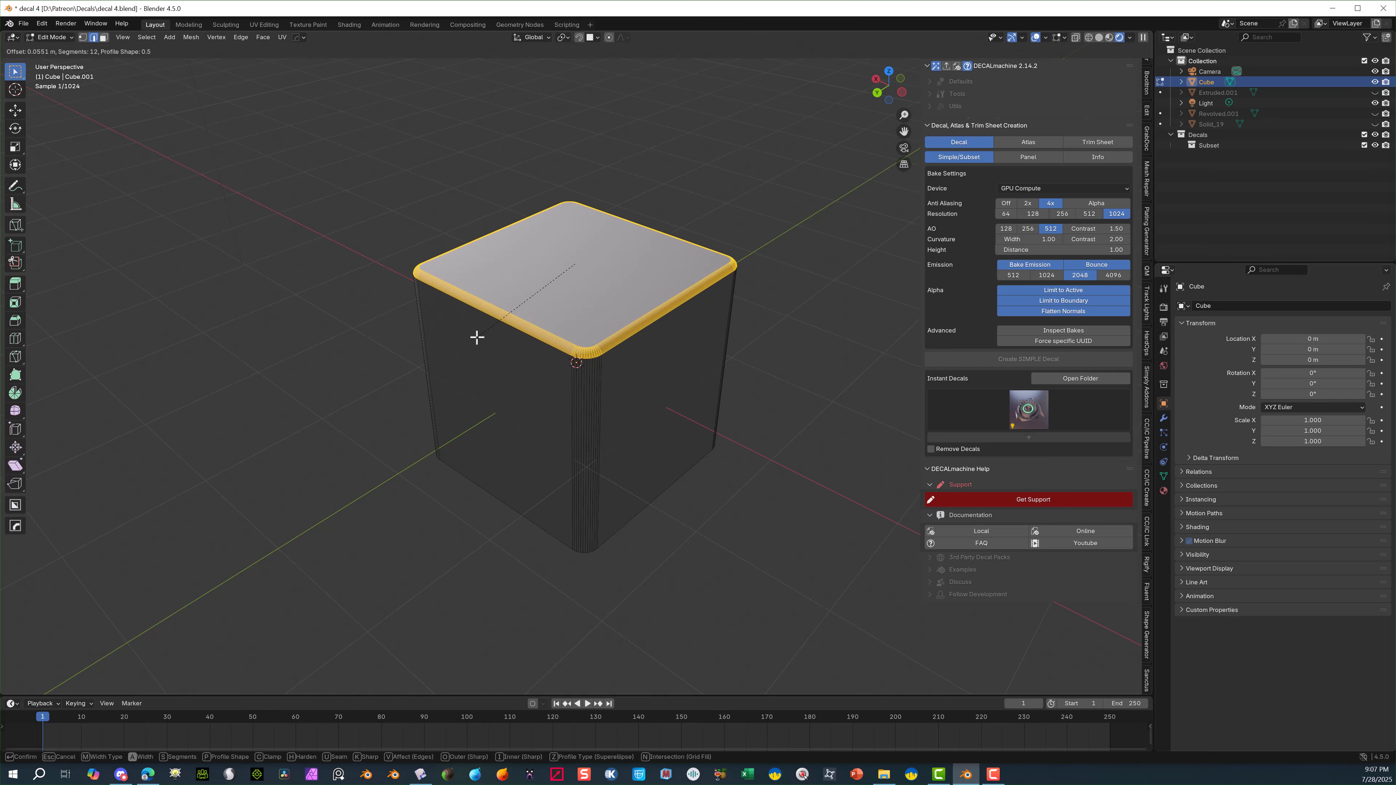
left_click(476, 336)
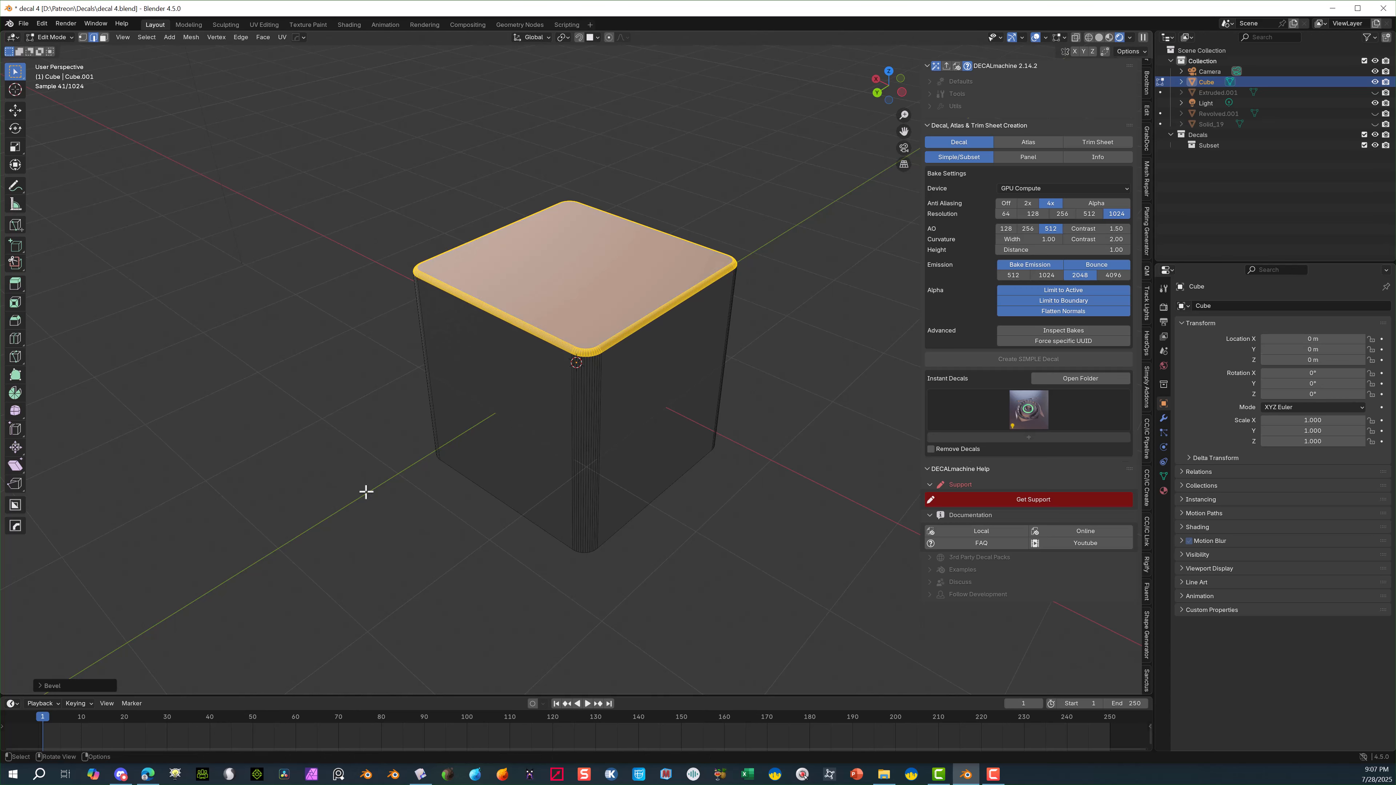
left_click(329, 399)
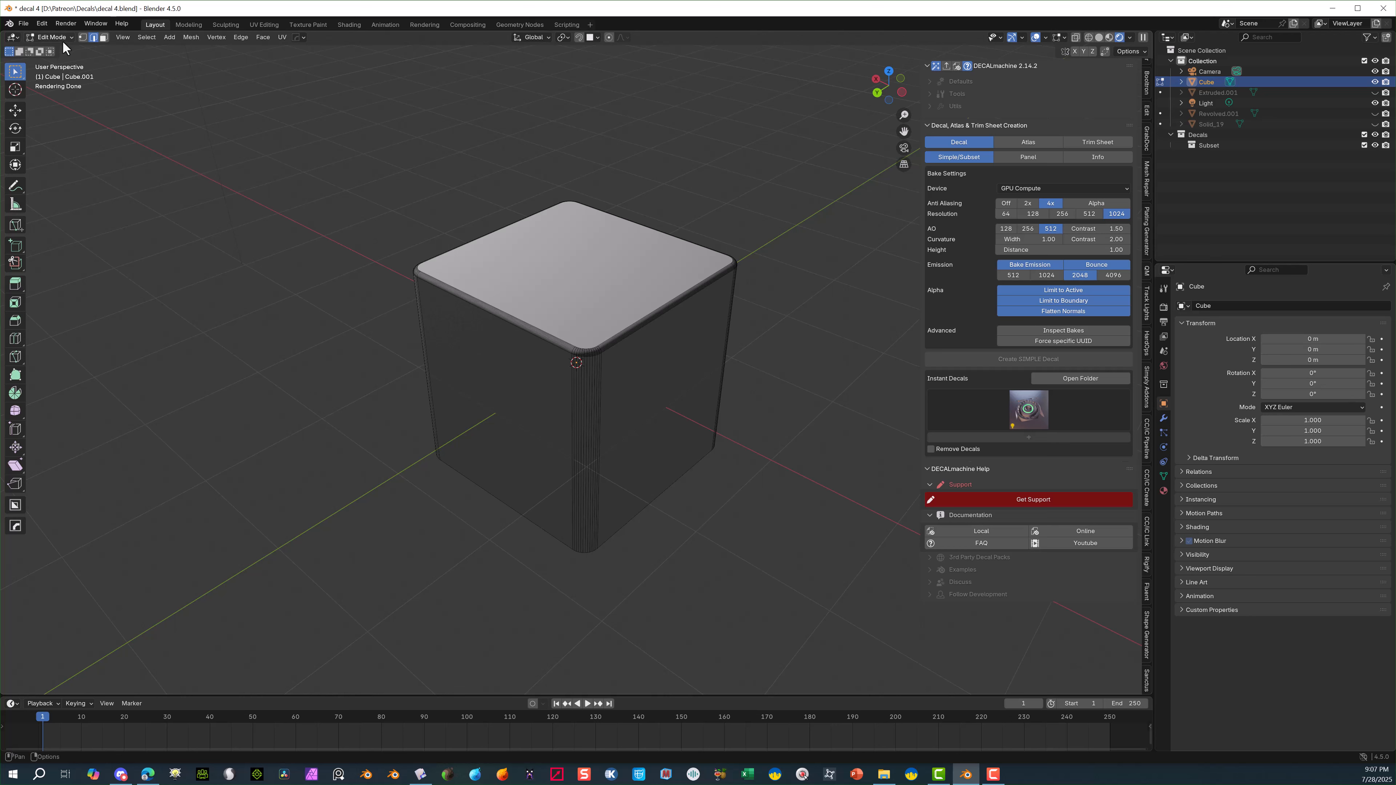
Return to Object Mode and shade the cube smooth.
left_click(49, 37)
left_click(67, 49)
right_click(592, 347)
mouse_move(593, 351)
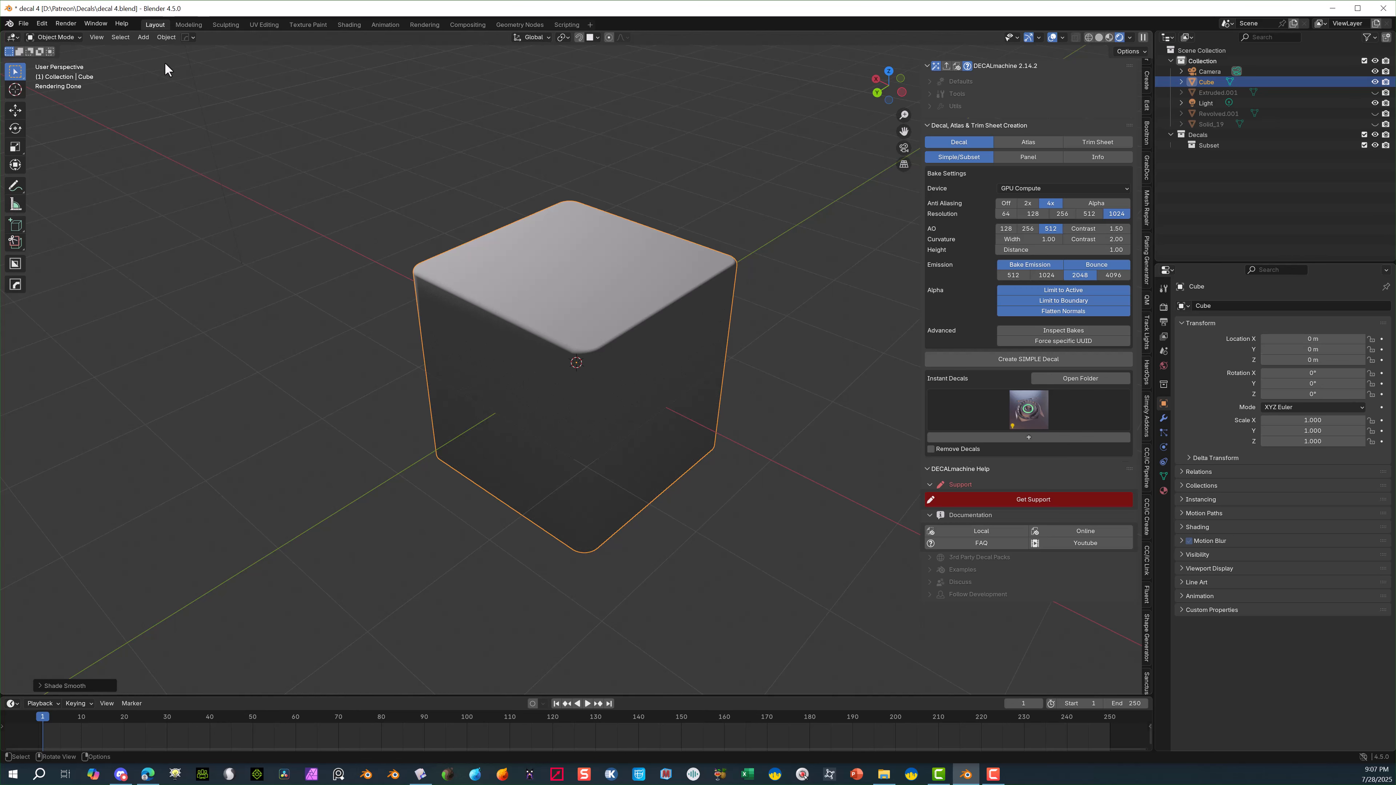
Add a floor plane scaled up about 23 times and lower it to the cube's base at about Z -0.98 m.
left_click(144, 38)
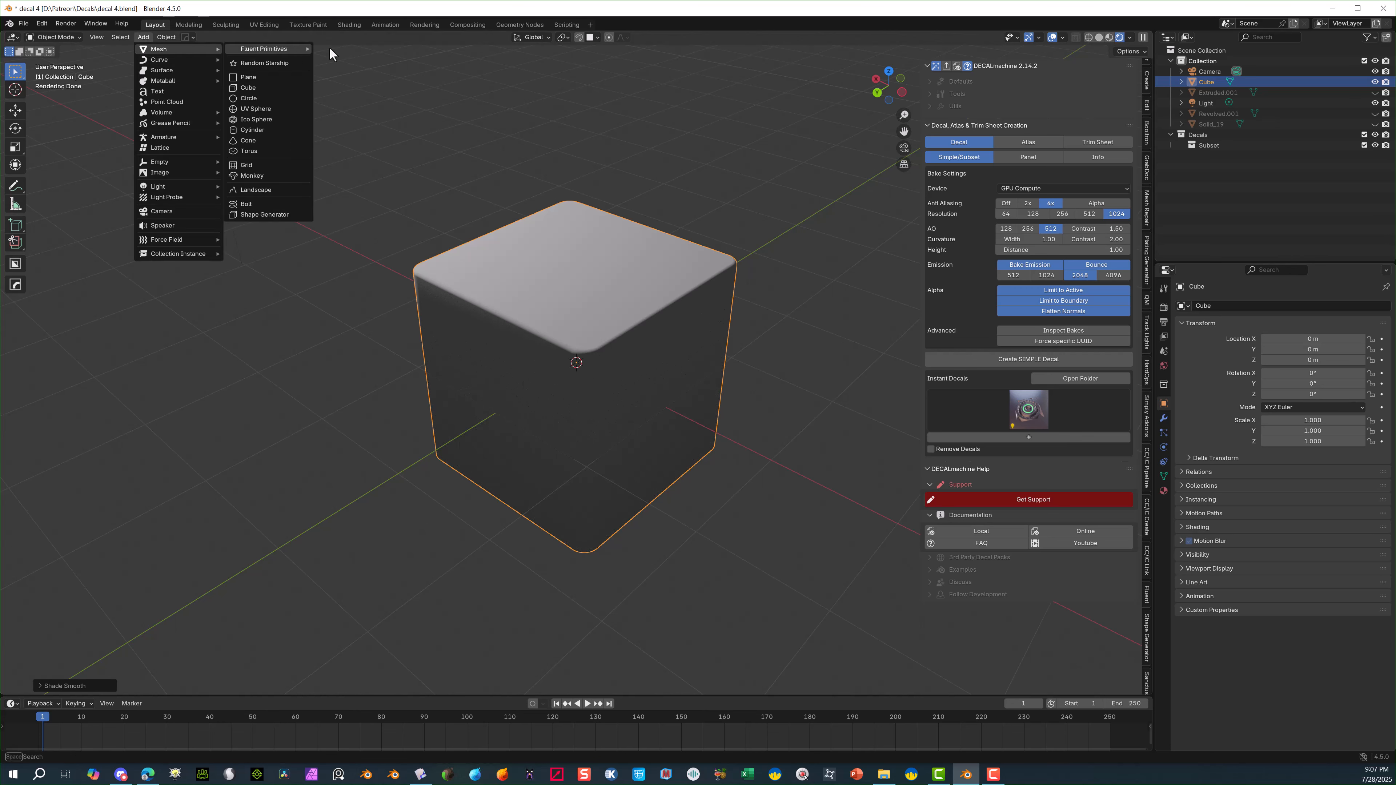
mouse_move(213, 53)
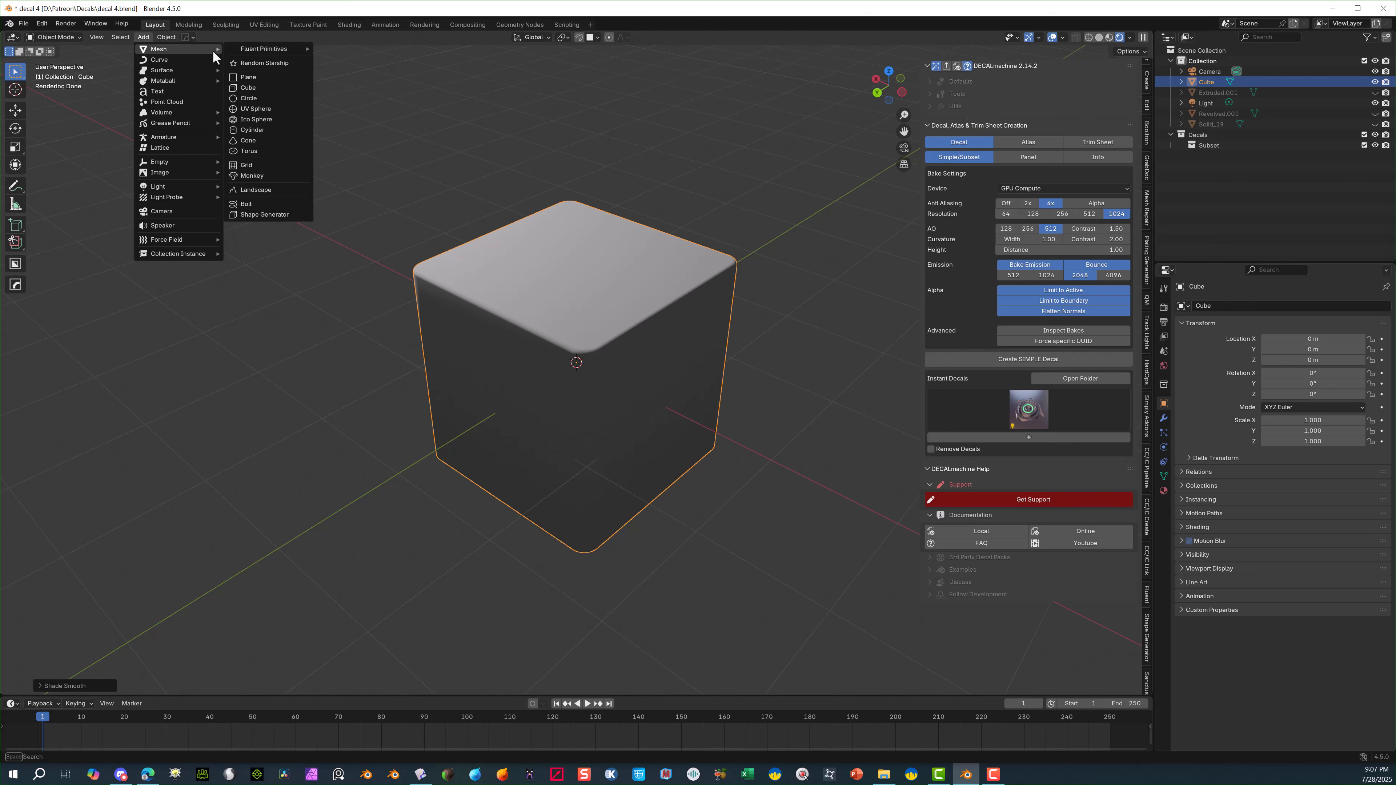
left_click(264, 80)
key("s")
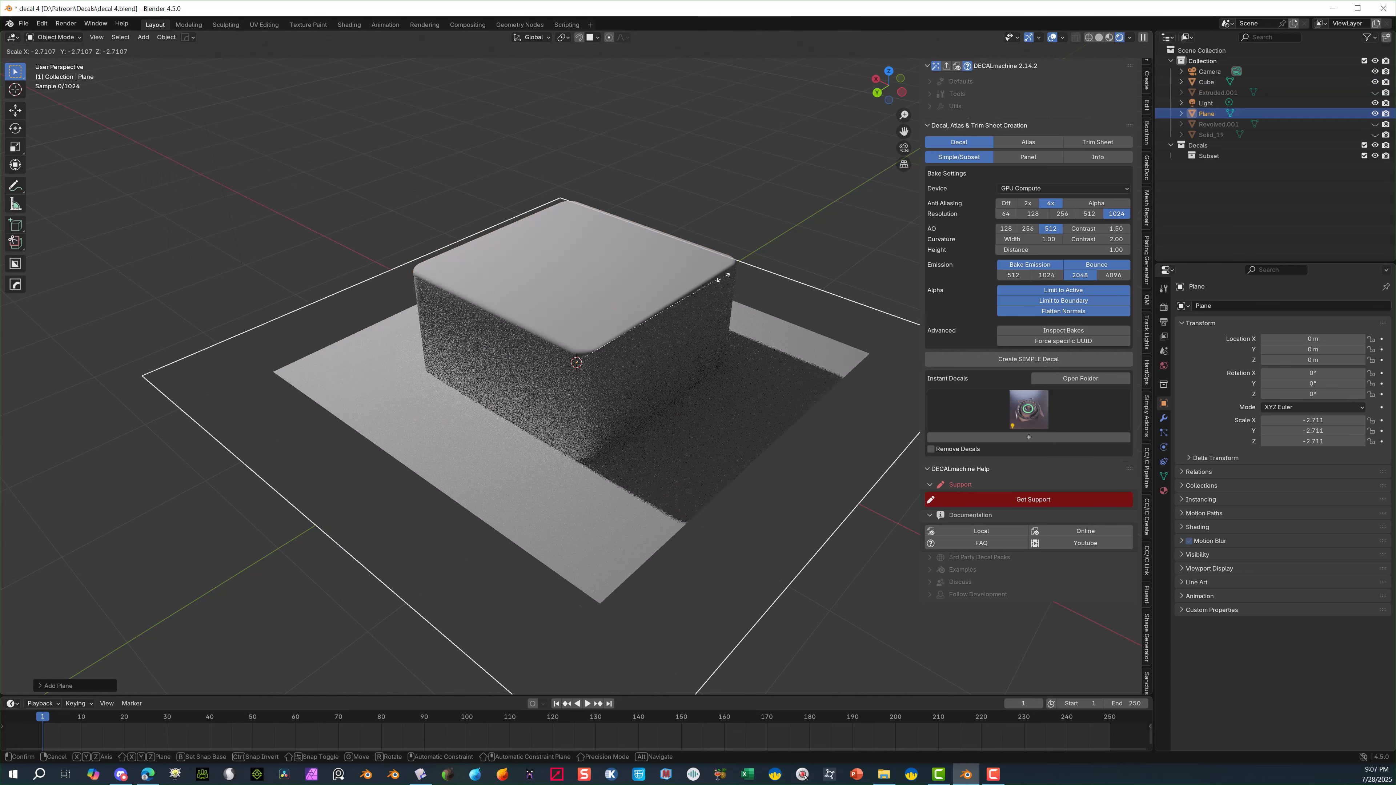
left_click(621, 275)
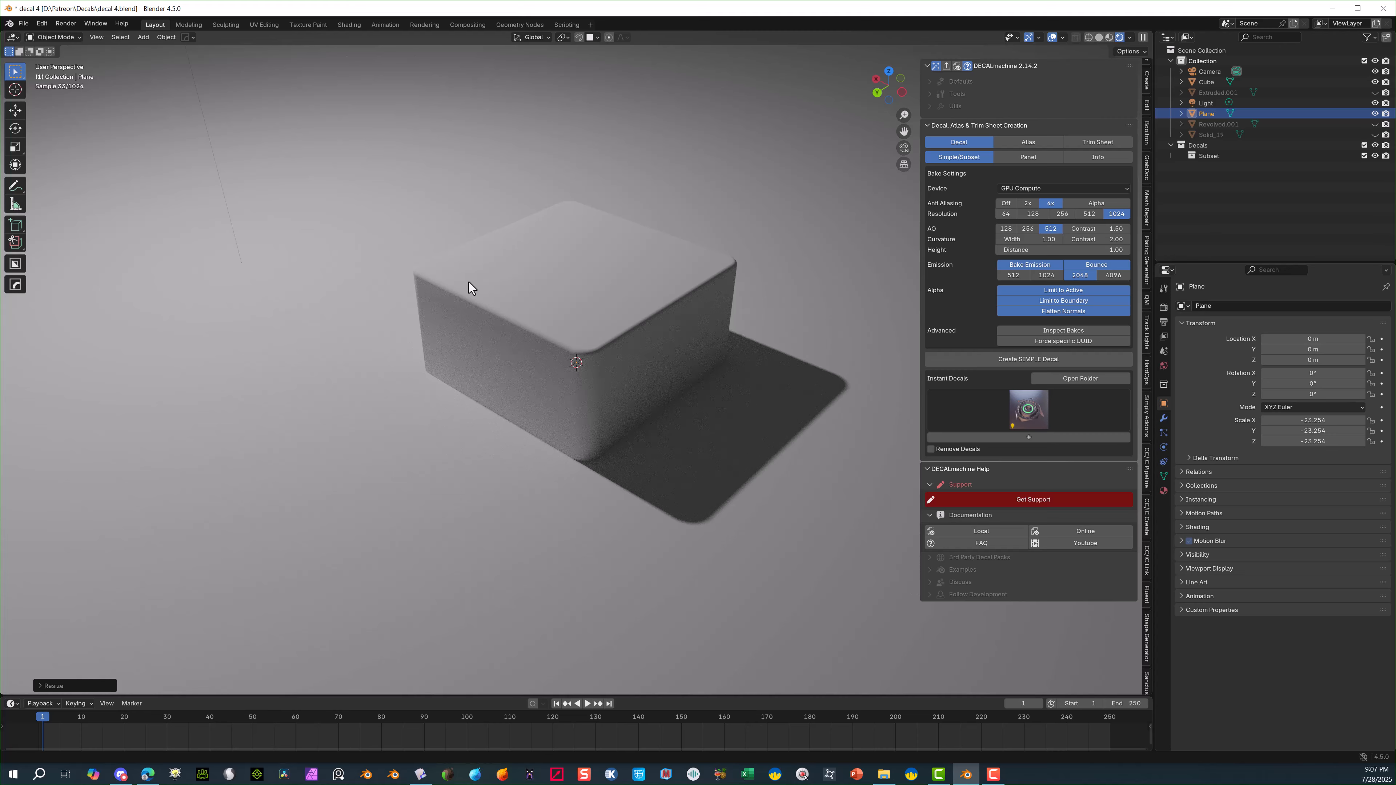
key("g")
key("z")
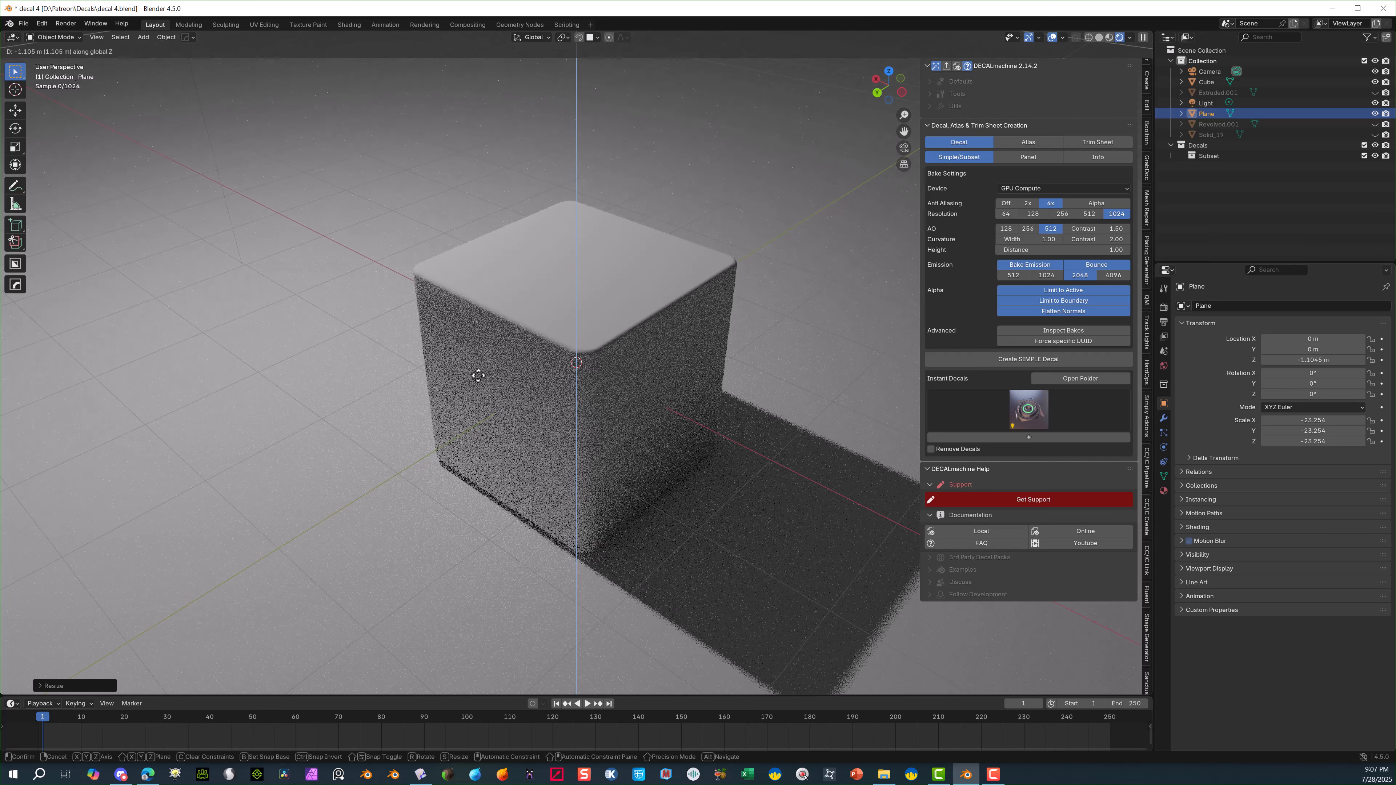
left_click(475, 365)
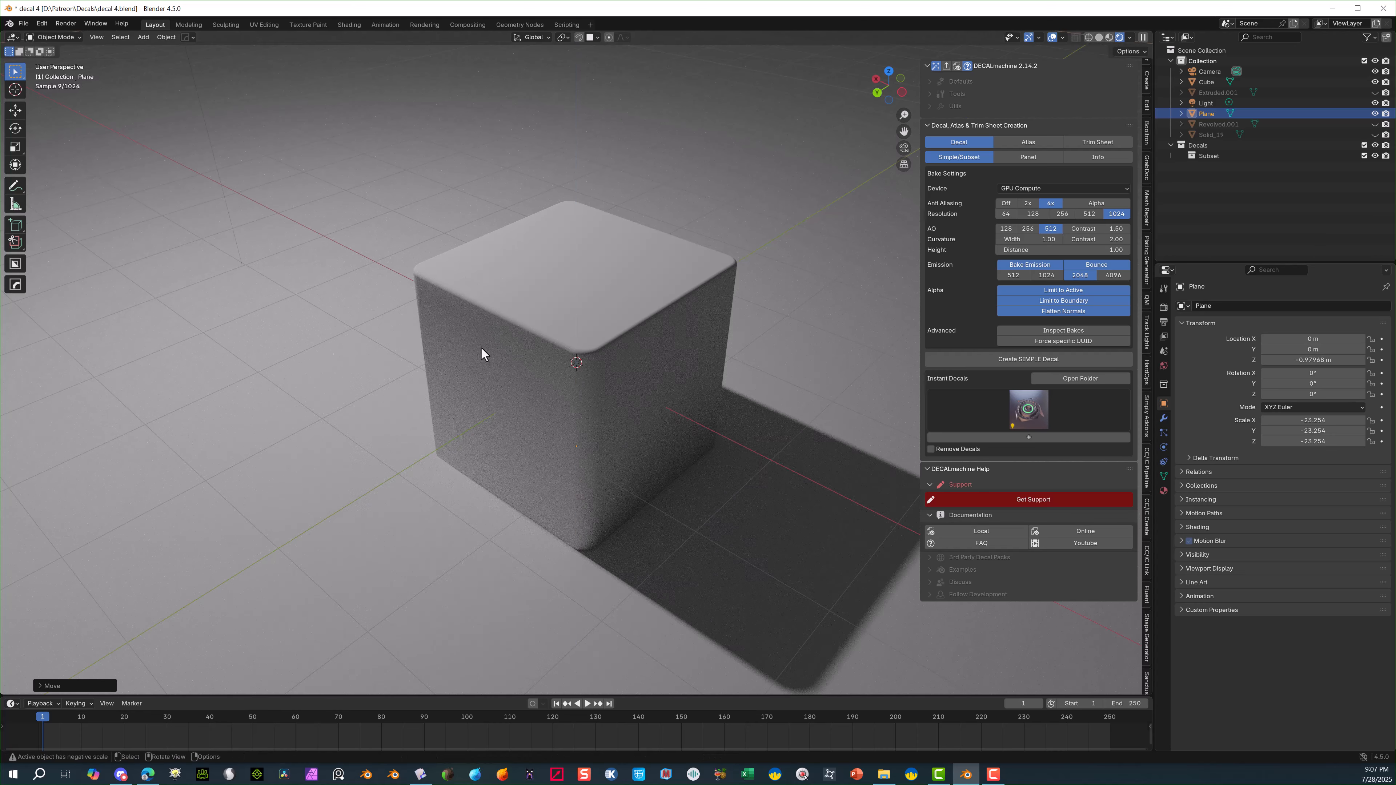
Assign a new blank material to the cube.
scroll(644, 255, "up", 2)
middle_click_drag(644, 255, 608, 286)
left_click(582, 300)
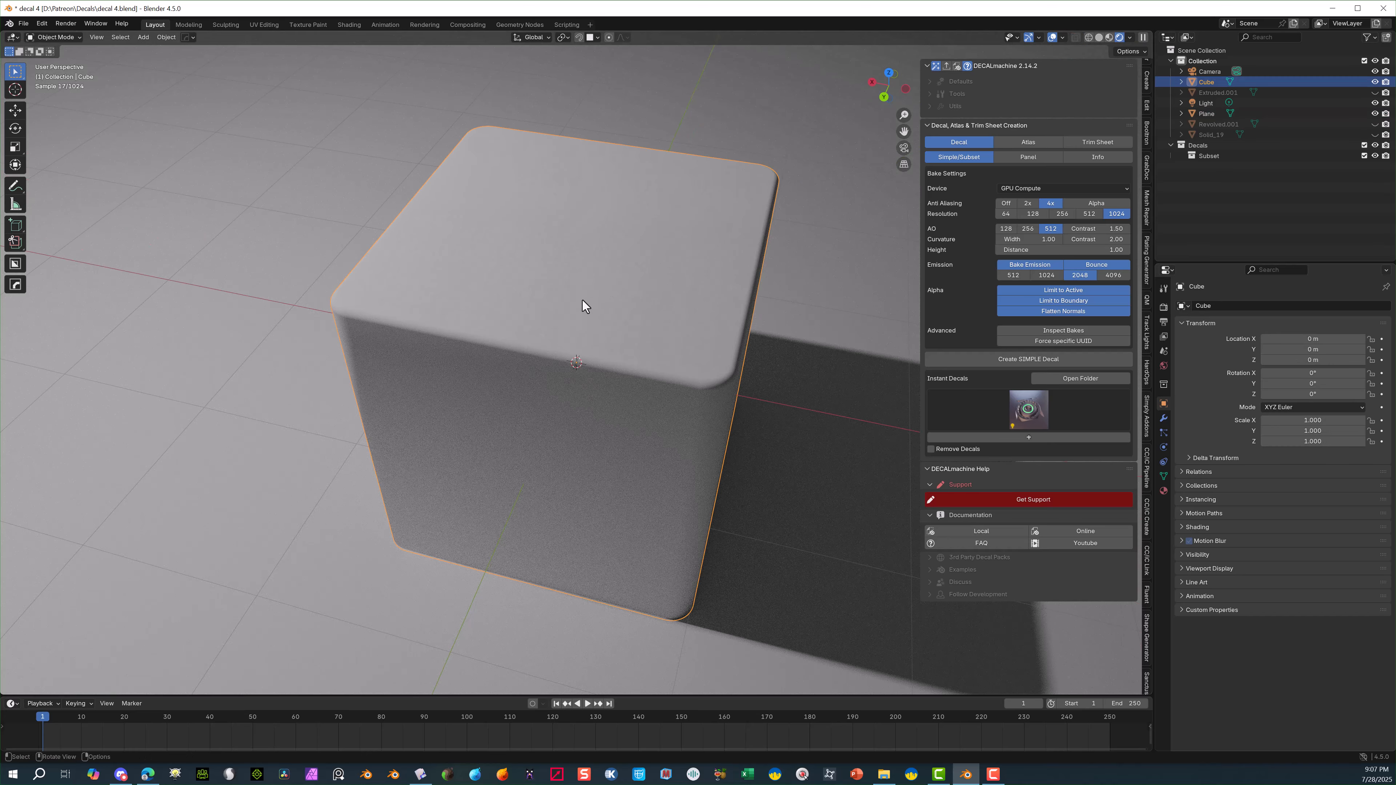
key("alt+m")
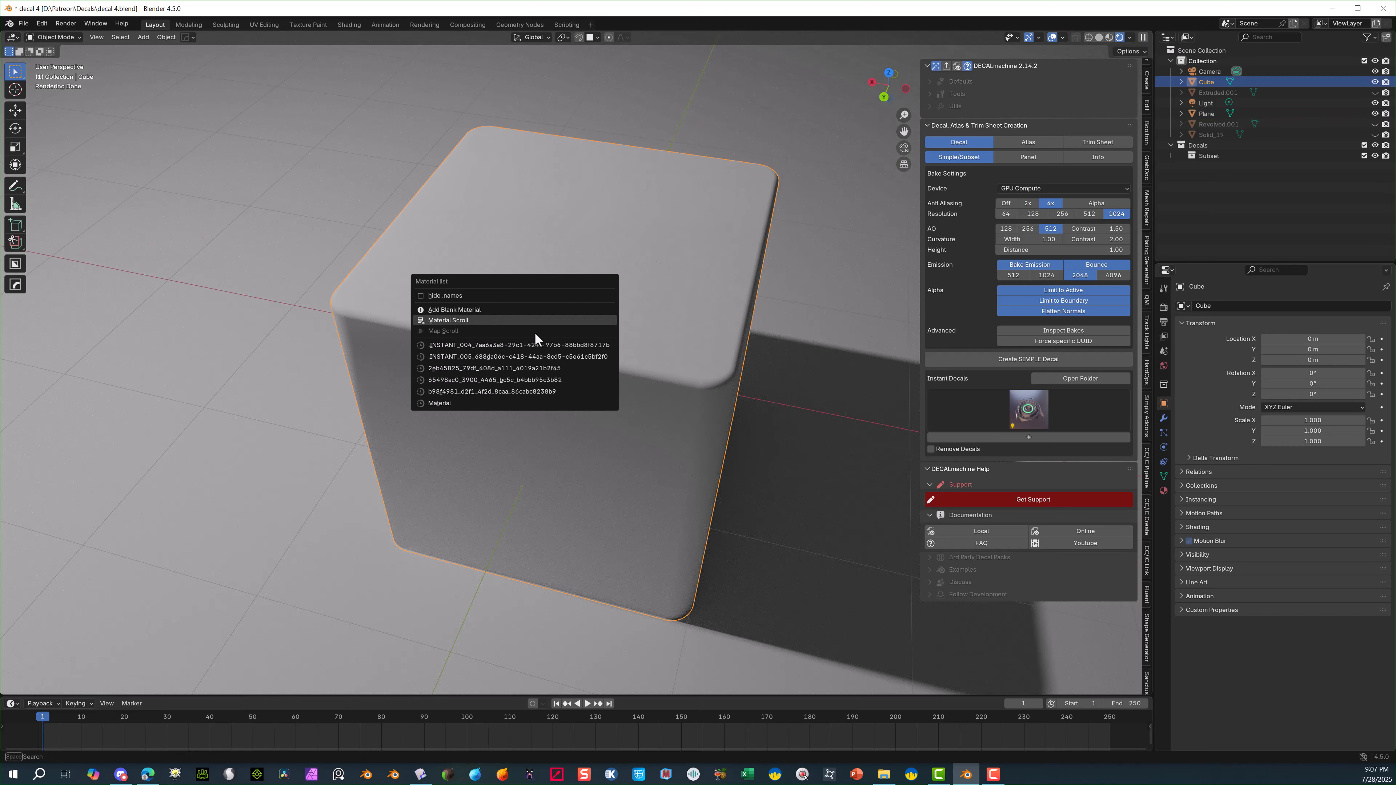
left_click(483, 311)
scroll(524, 407, "down", 5)
middle_click_drag(525, 407, 530, 374)
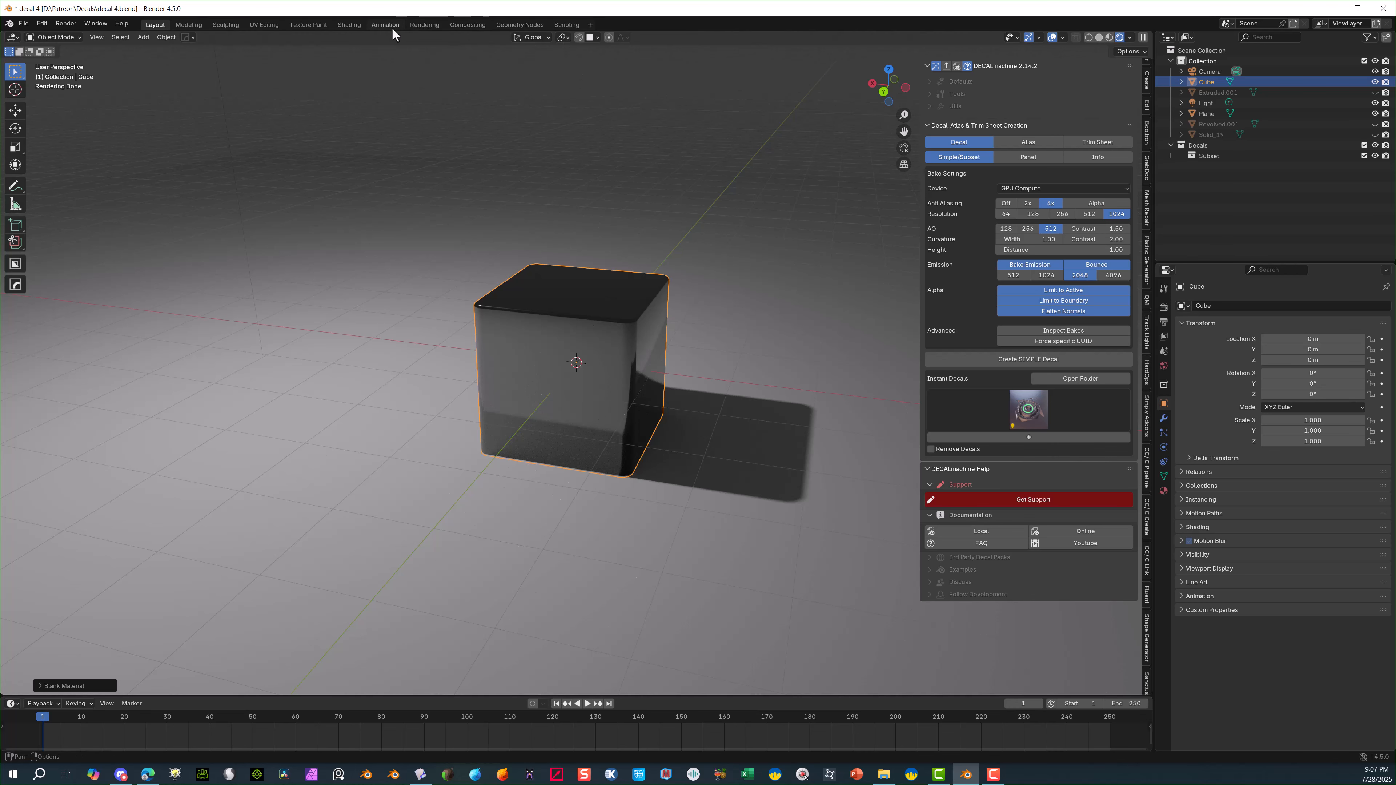
Open the Shading workspace and brighten the cube material's base color to white.
left_click(352, 26)
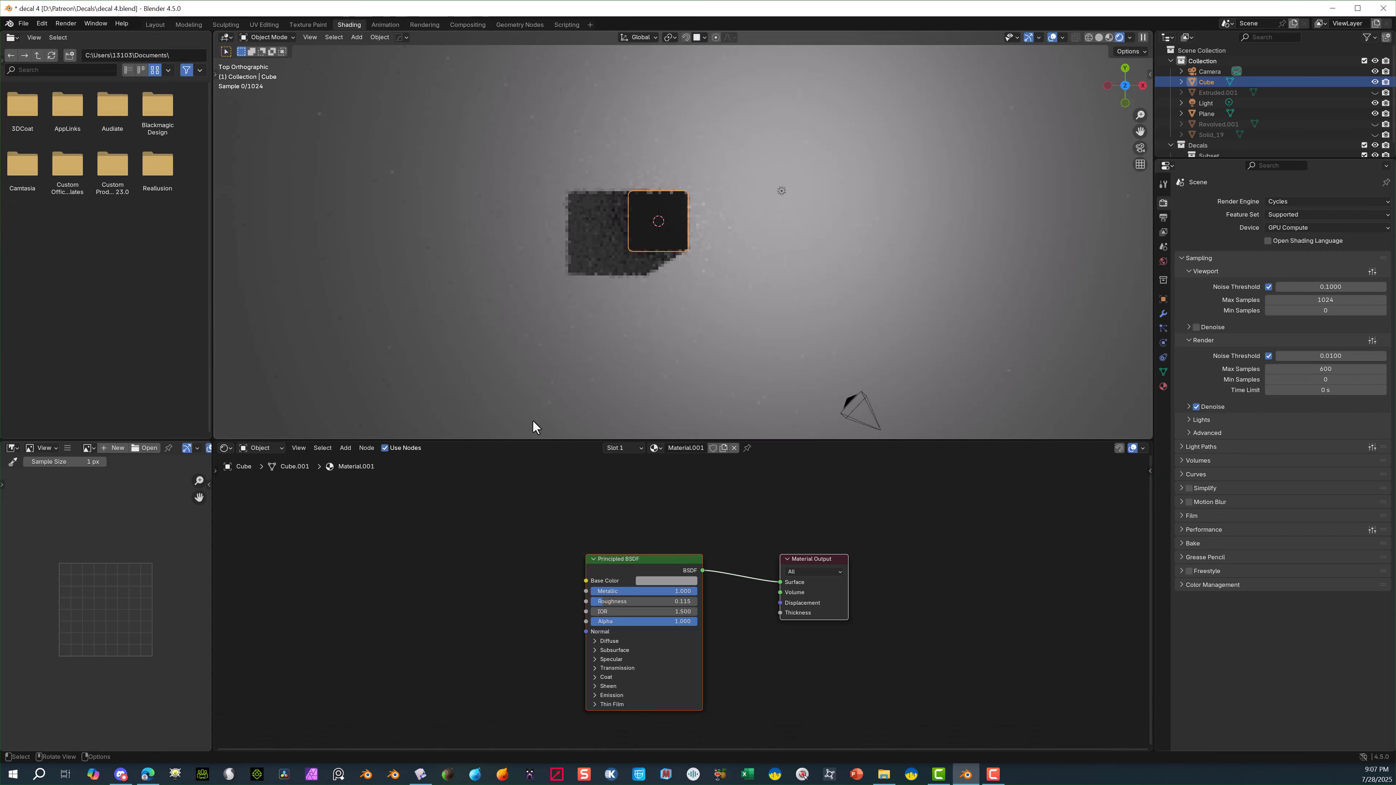
left_click(665, 579)
left_click_drag(724, 438, 724, 425)
Give the floor plane a new pale blue material with metallic 1.0 and roughness about 0.31.
left_click(615, 353)
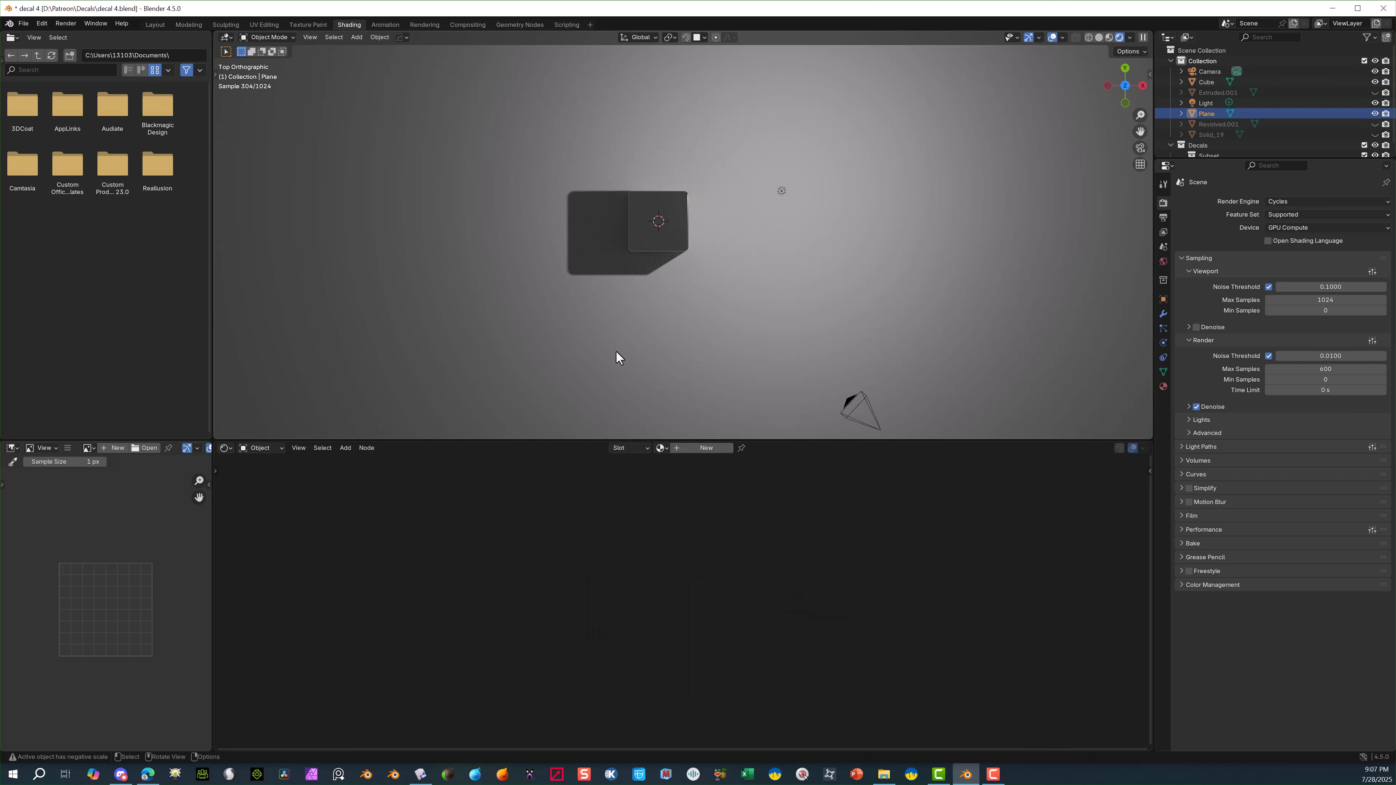
left_click(679, 447)
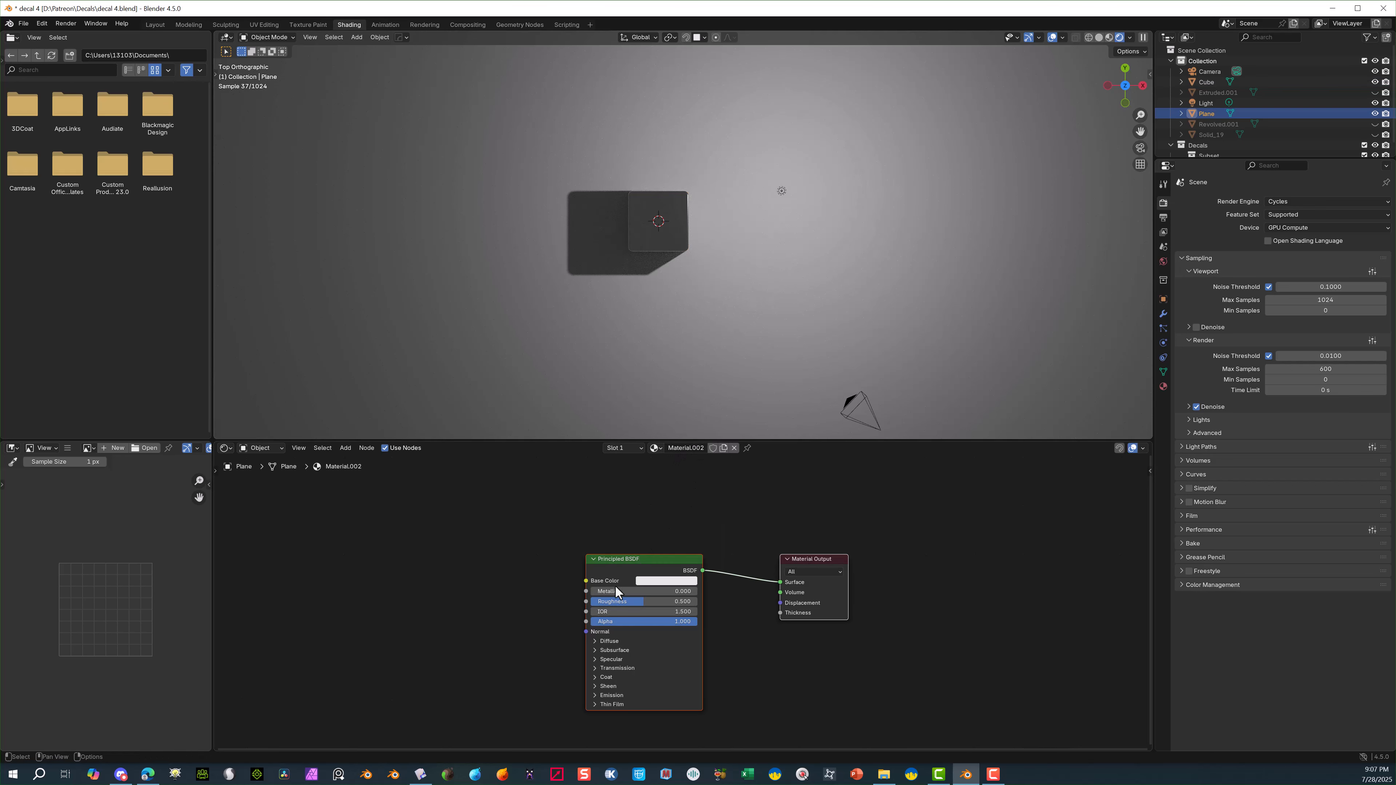
mouse_move(620, 591)
left_mouse_down()
mouse_move(661, 603)
mouse_move(633, 585)
left_mouse_up()
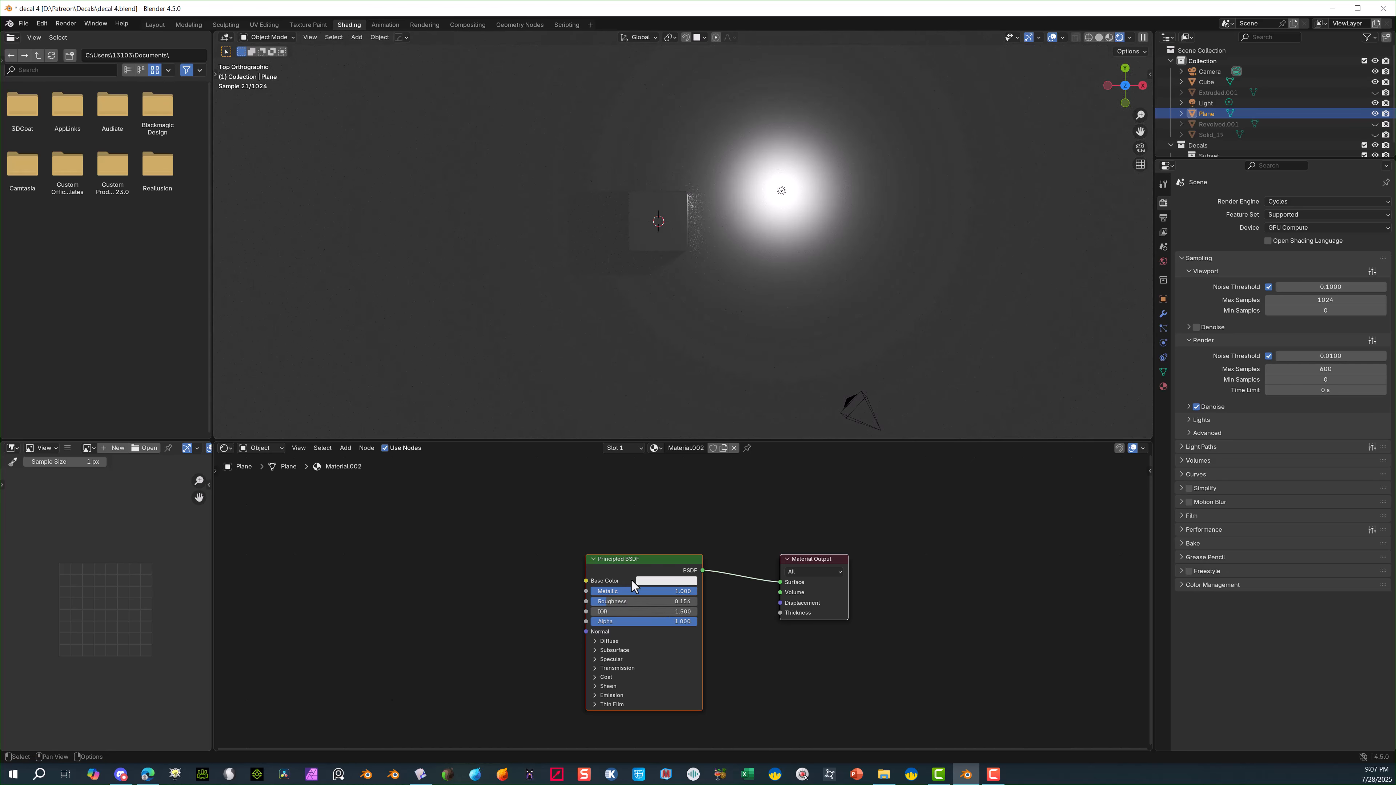
left_click(669, 579)
left_click(681, 457)
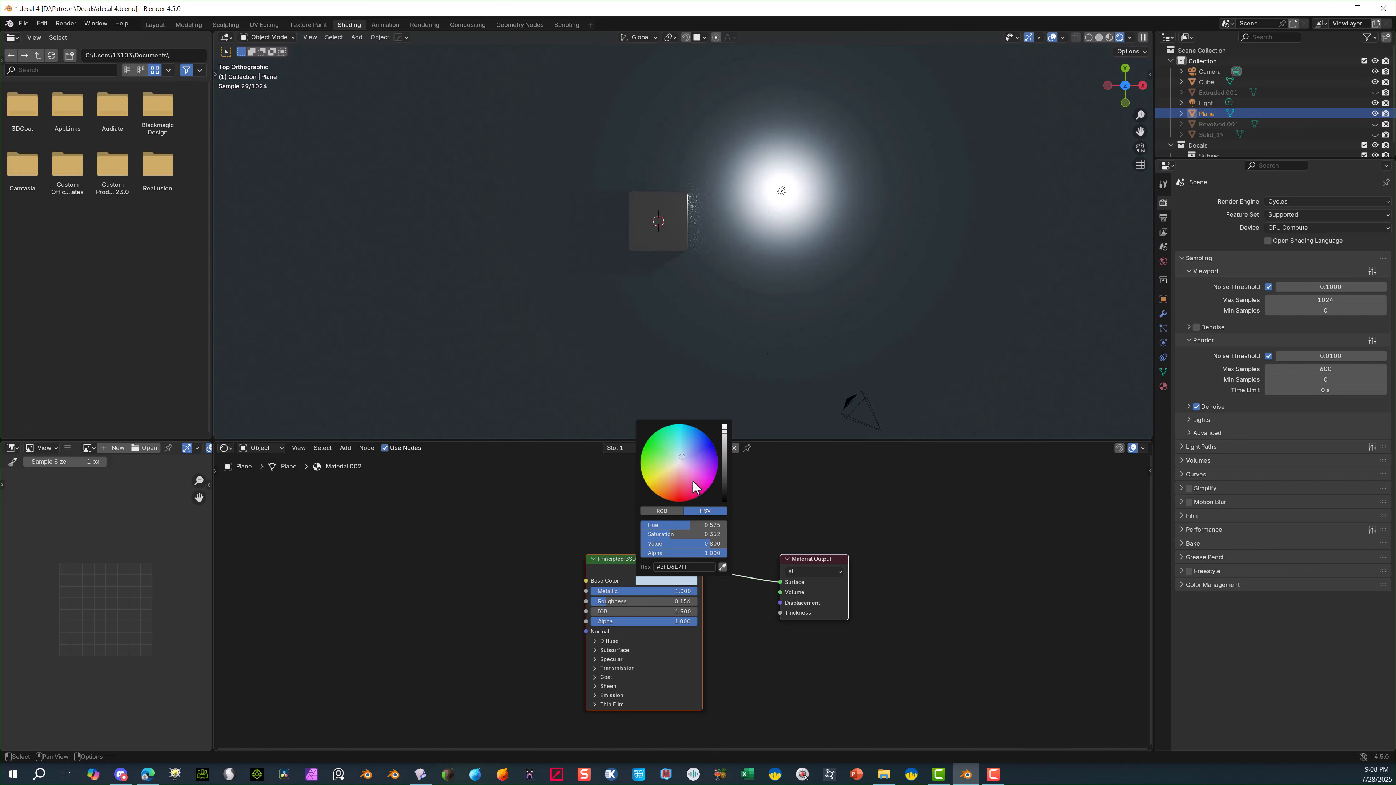
left_click_drag(649, 601, 665, 600)
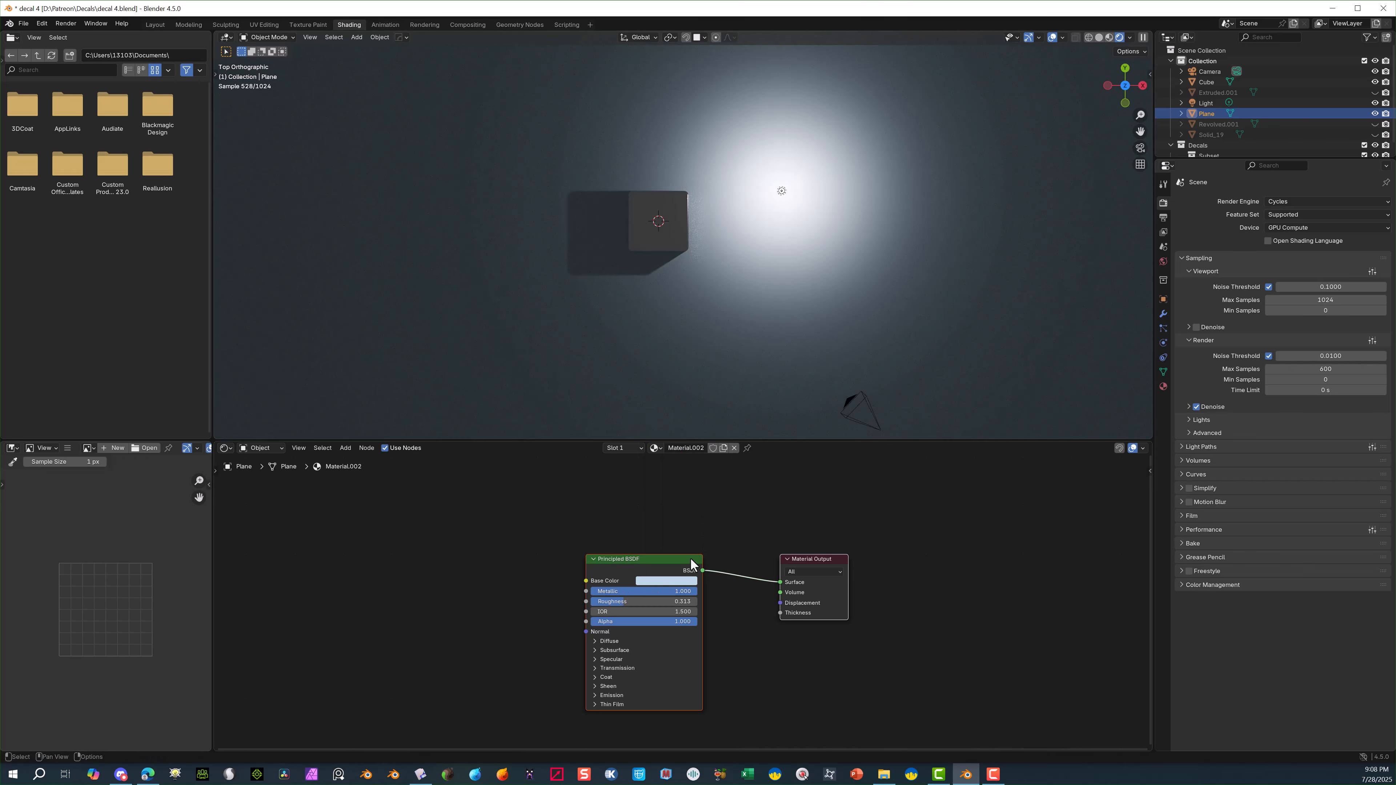
Move the floor plane about 17 m in the negative direction along the X axis.
middle_click_drag(703, 250, 679, 203)
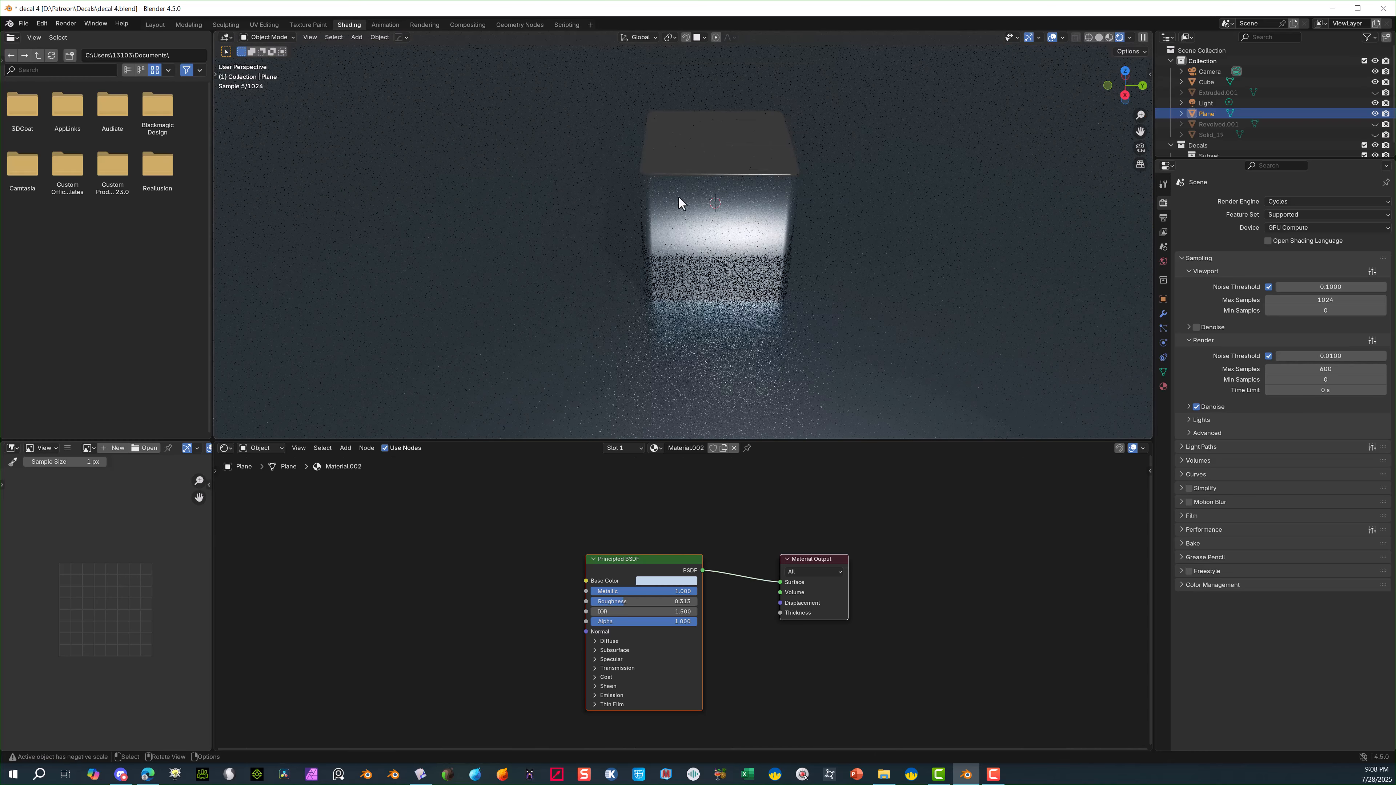
middle_click_drag(577, 243, 679, 377)
key("g")
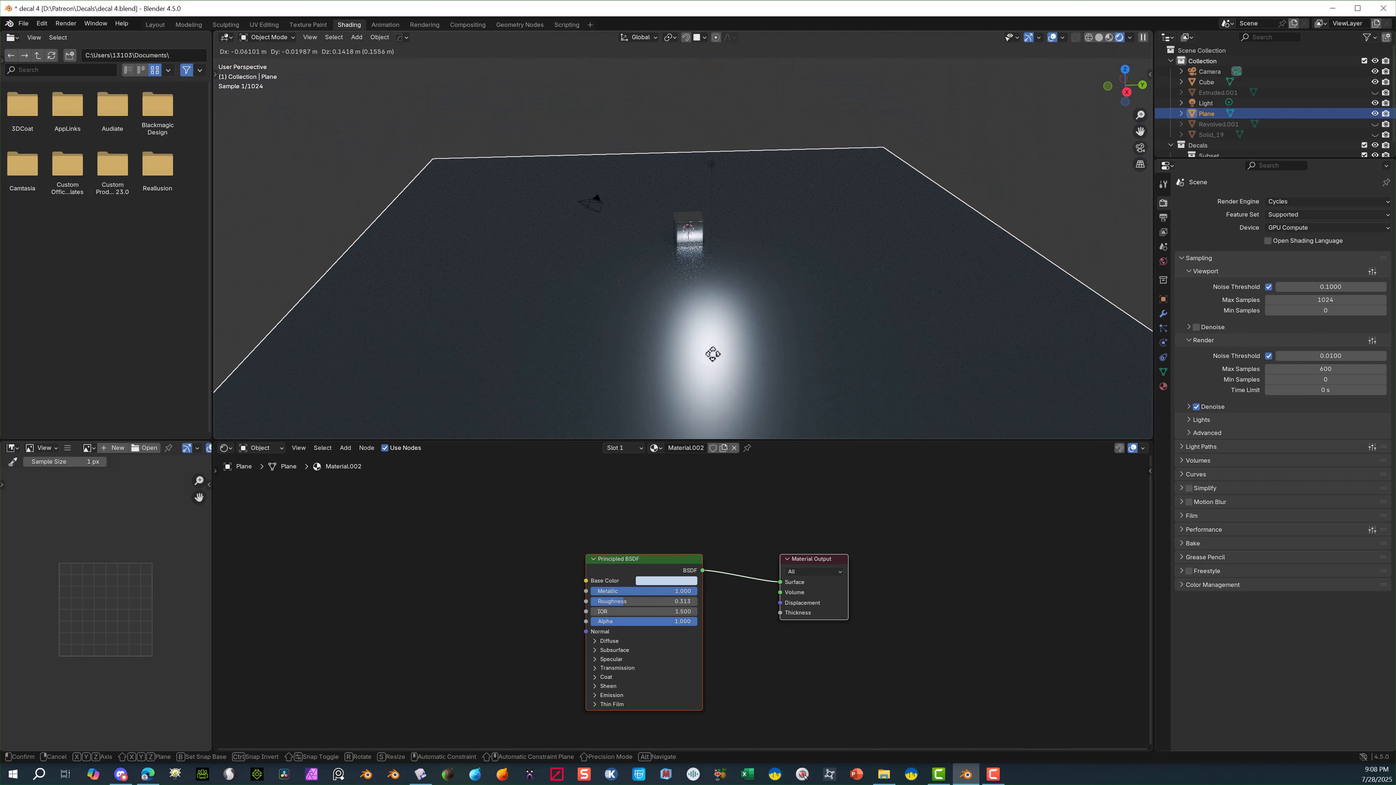
key("y")
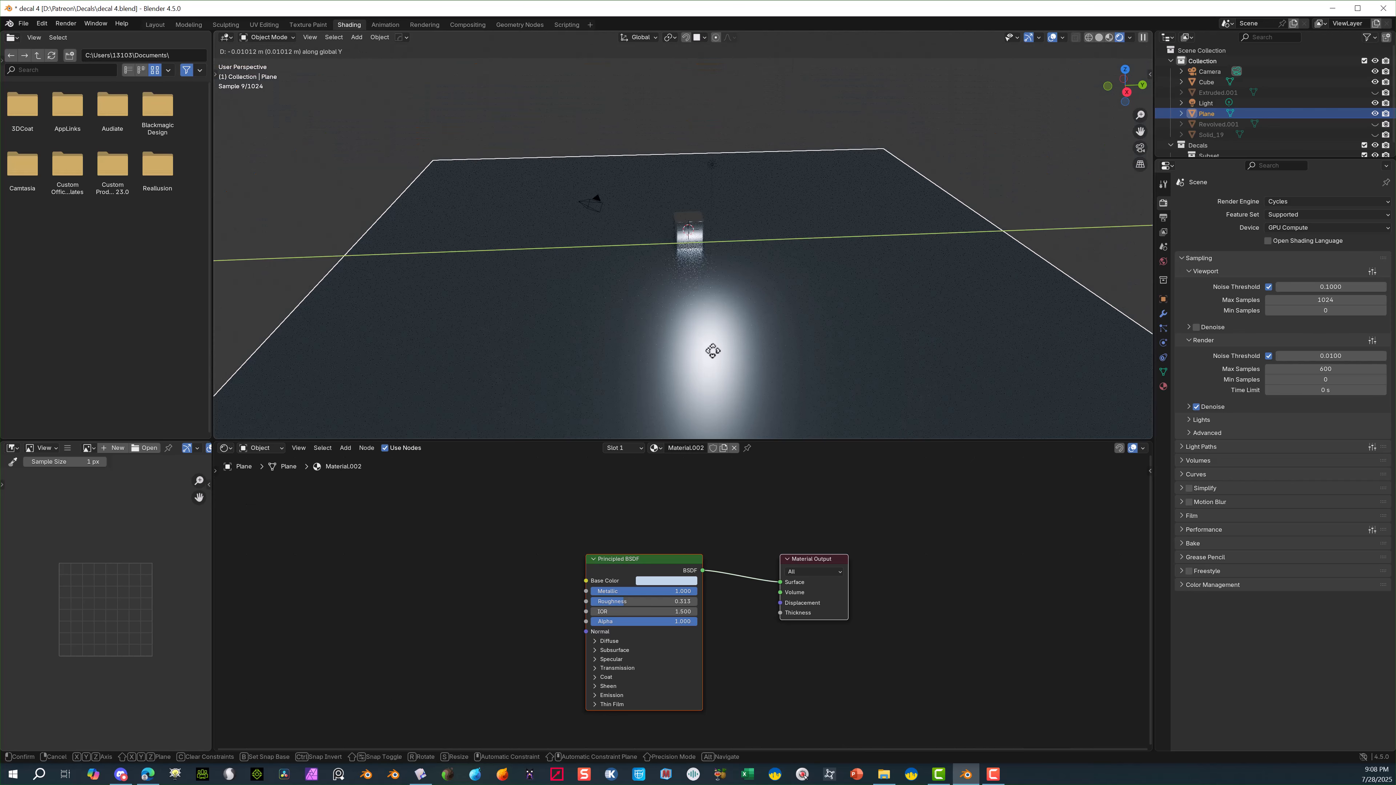
key("x")
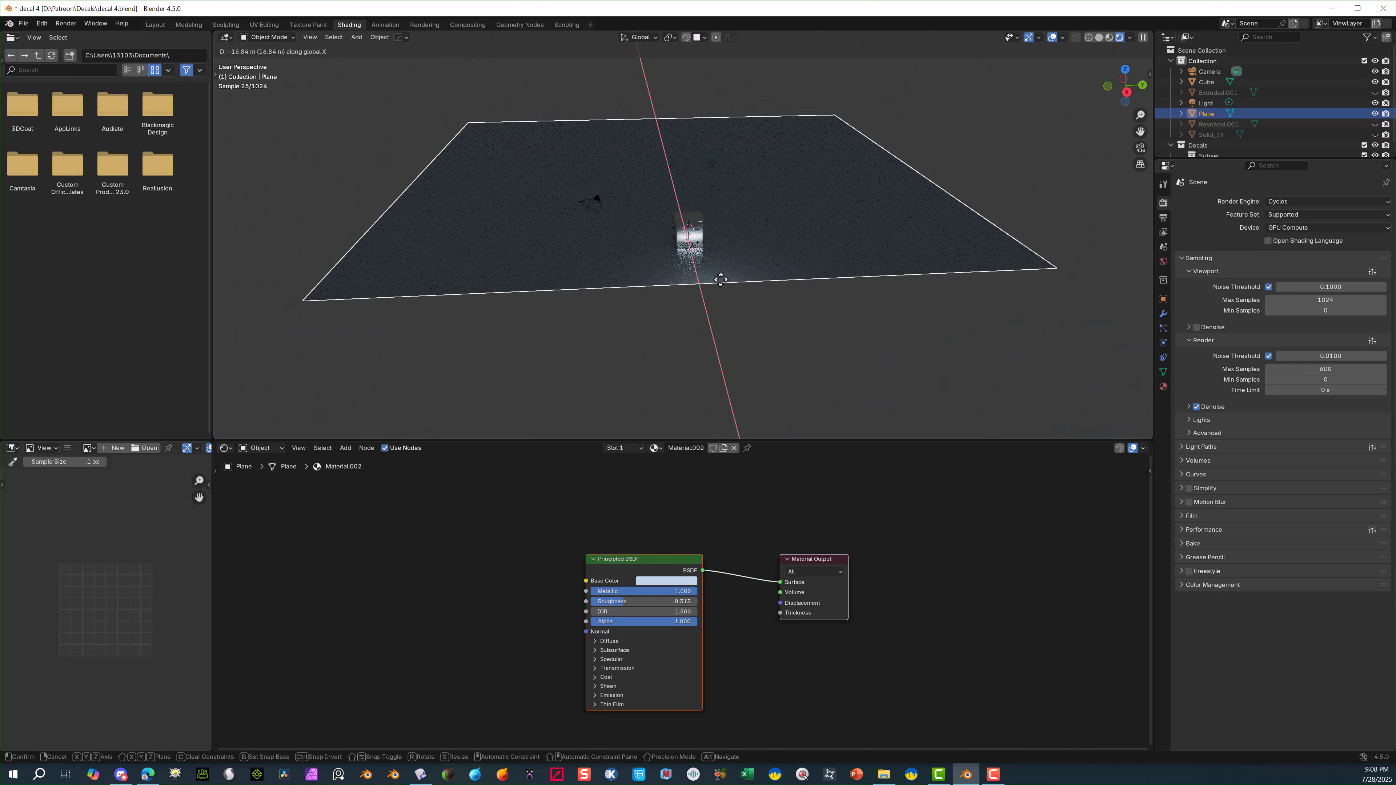
left_click(734, 278)
Add an area light for the cube using Light Operations, and select the cube.
scroll(783, 219, "up", 6)
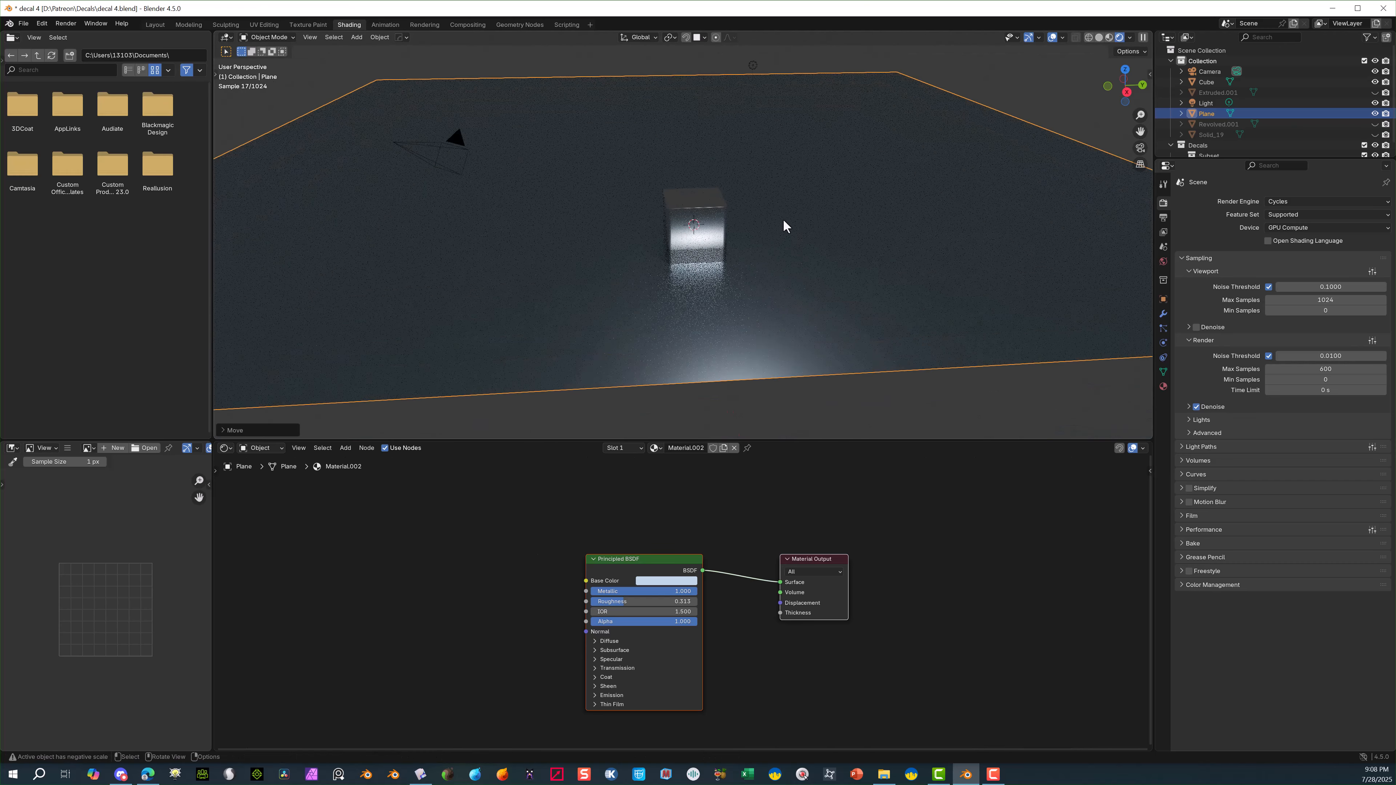
scroll(766, 229, "up", 5)
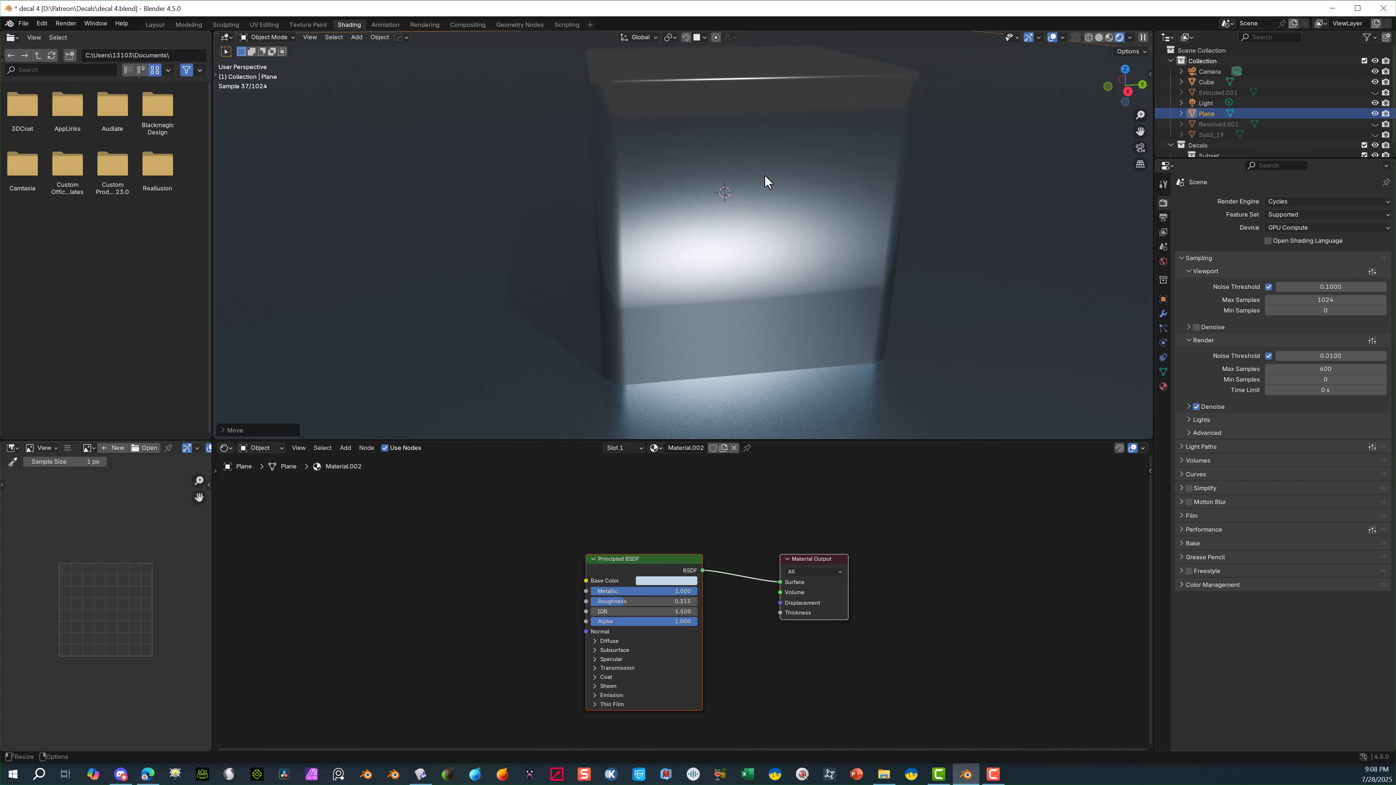
right_click(747, 173)
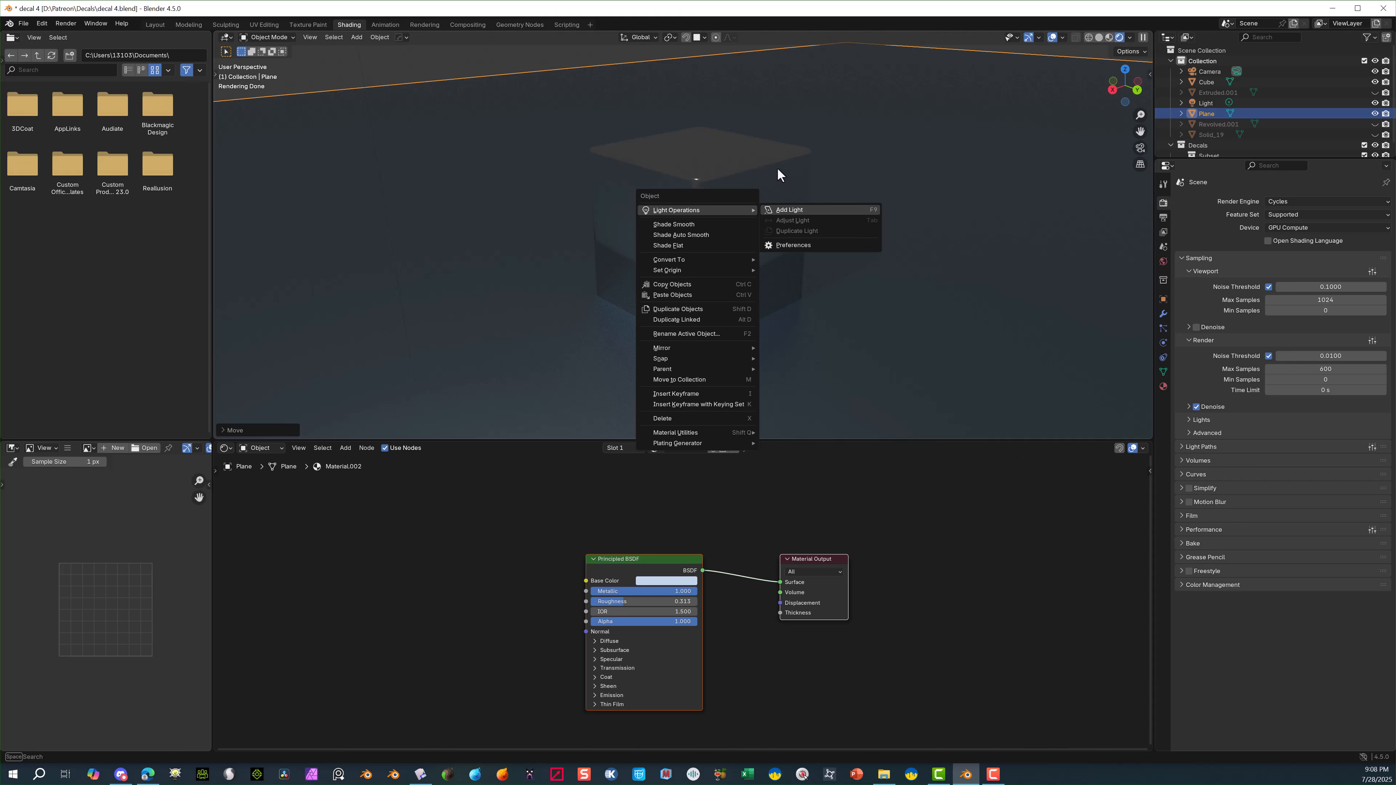
left_click(799, 209)
left_click(781, 175)
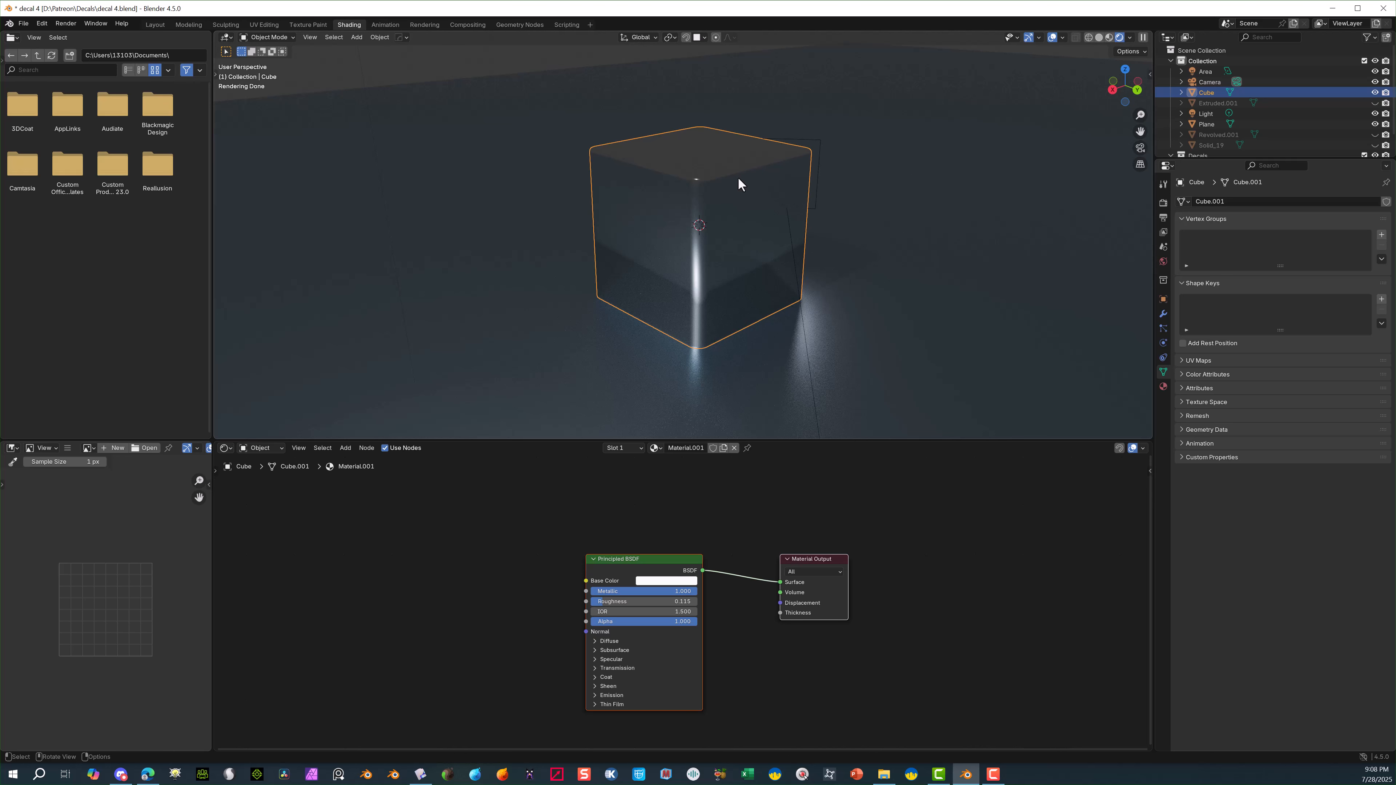
scroll(805, 203, "down", 5)
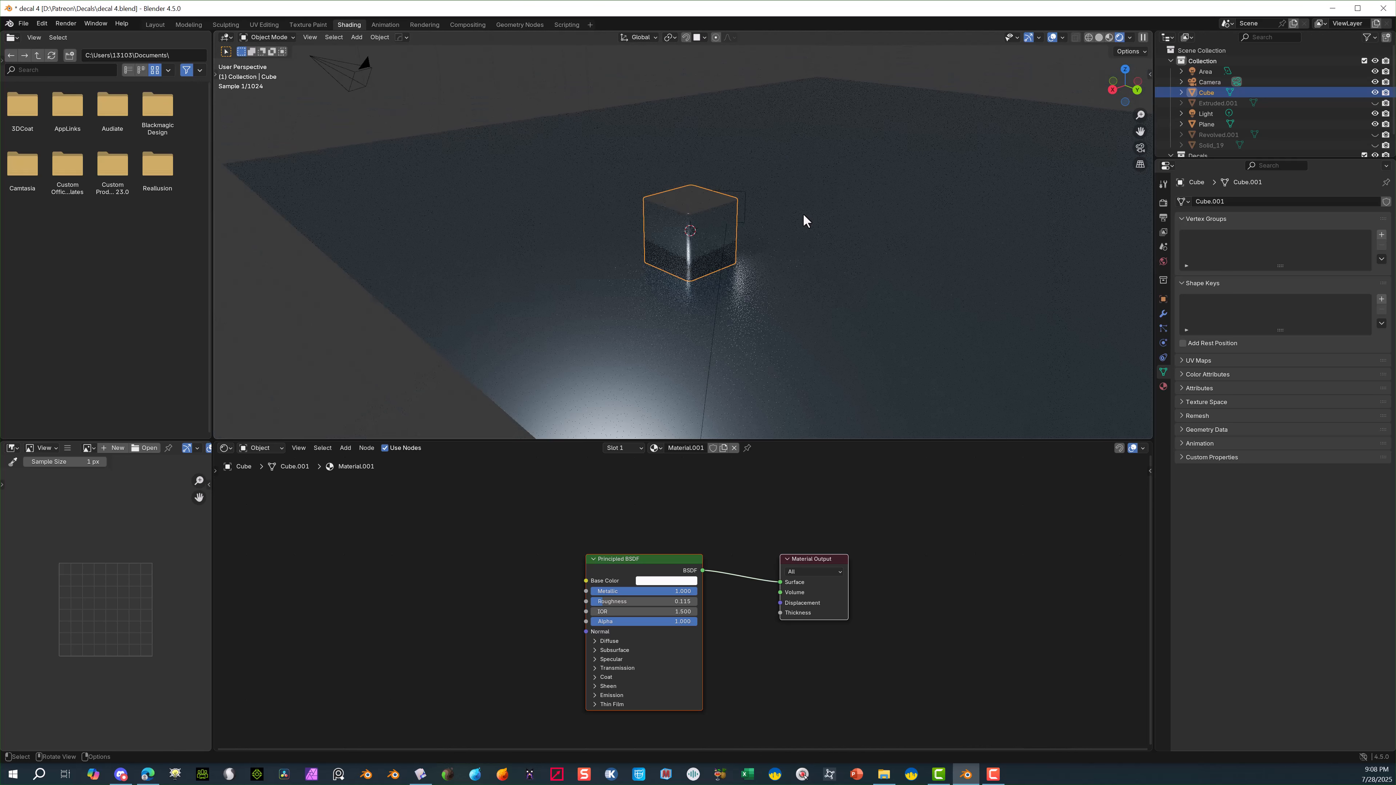
Delete the area light that was just added beside the cube.
left_click(593, 64)
left_click(713, 222)
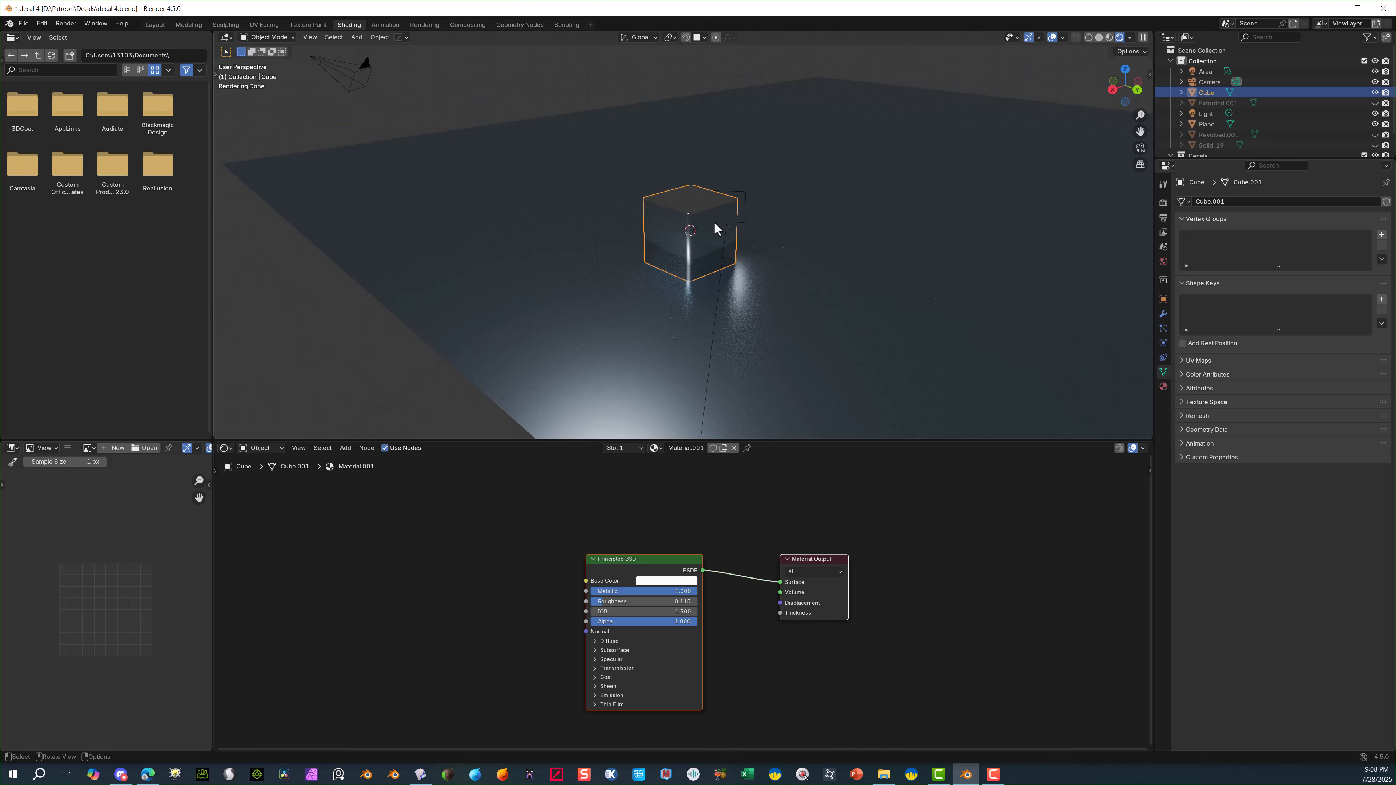
left_click(746, 208)
key("Delete")
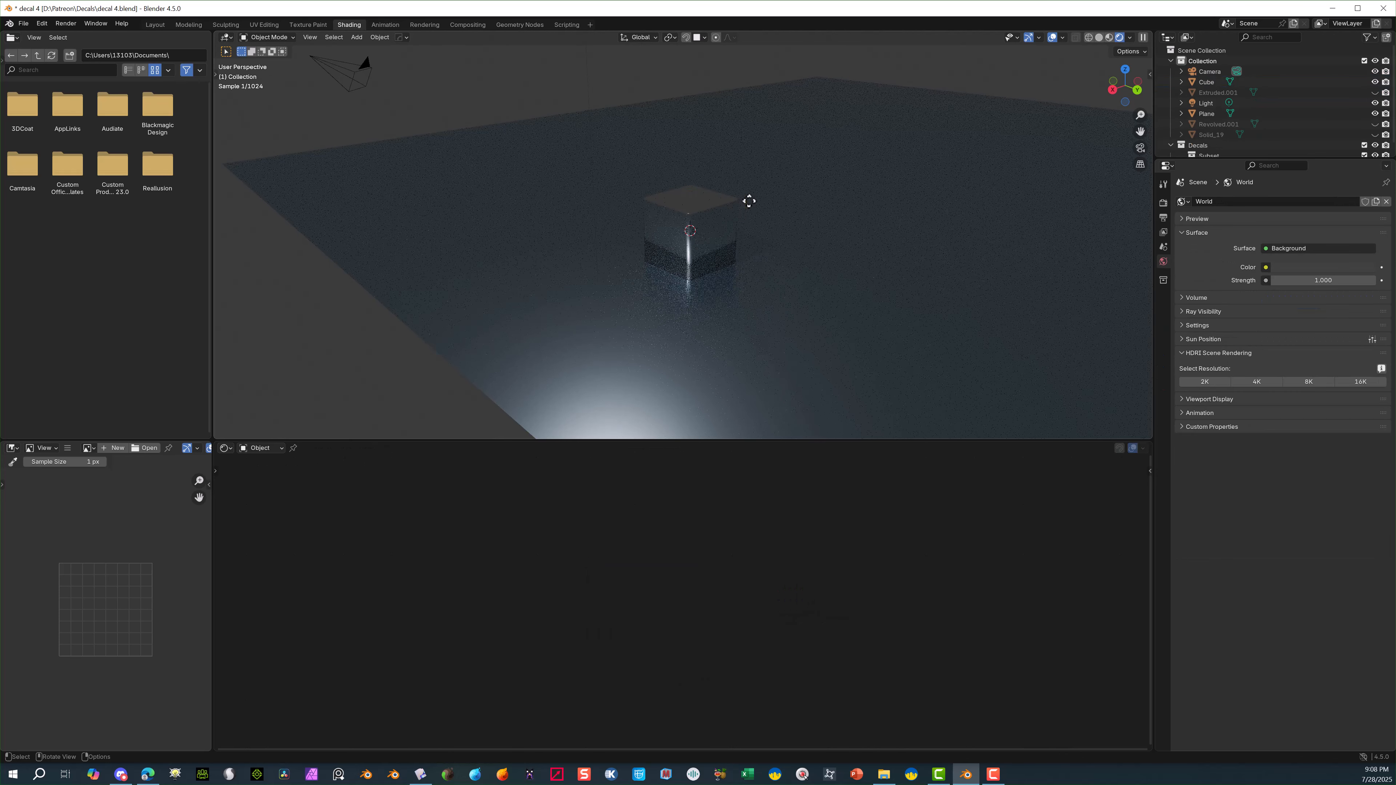
Add an area light aimed at the cube with Light Operations, placed about 8.6 m away with about 326 W power.
left_click(717, 209)
key("shift+a")
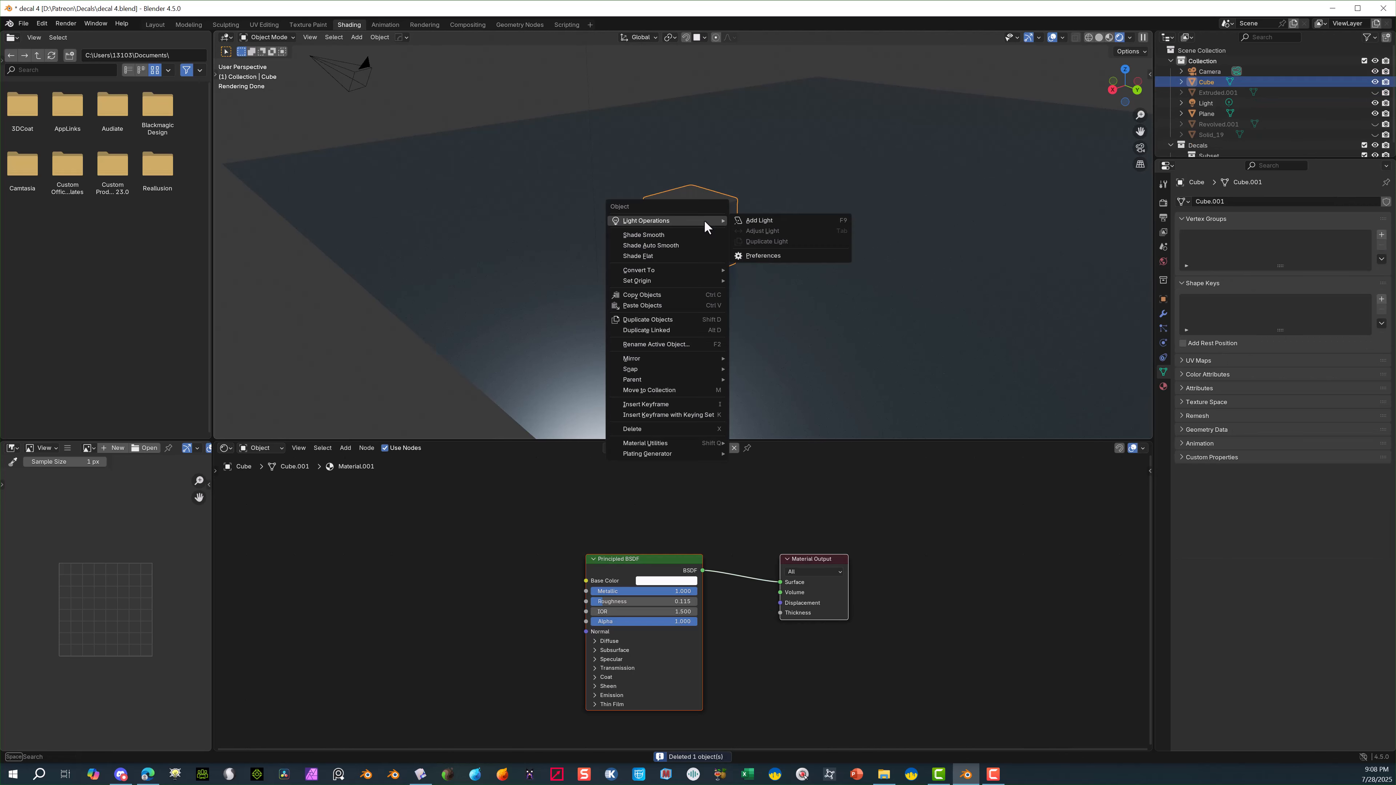
left_click(750, 220)
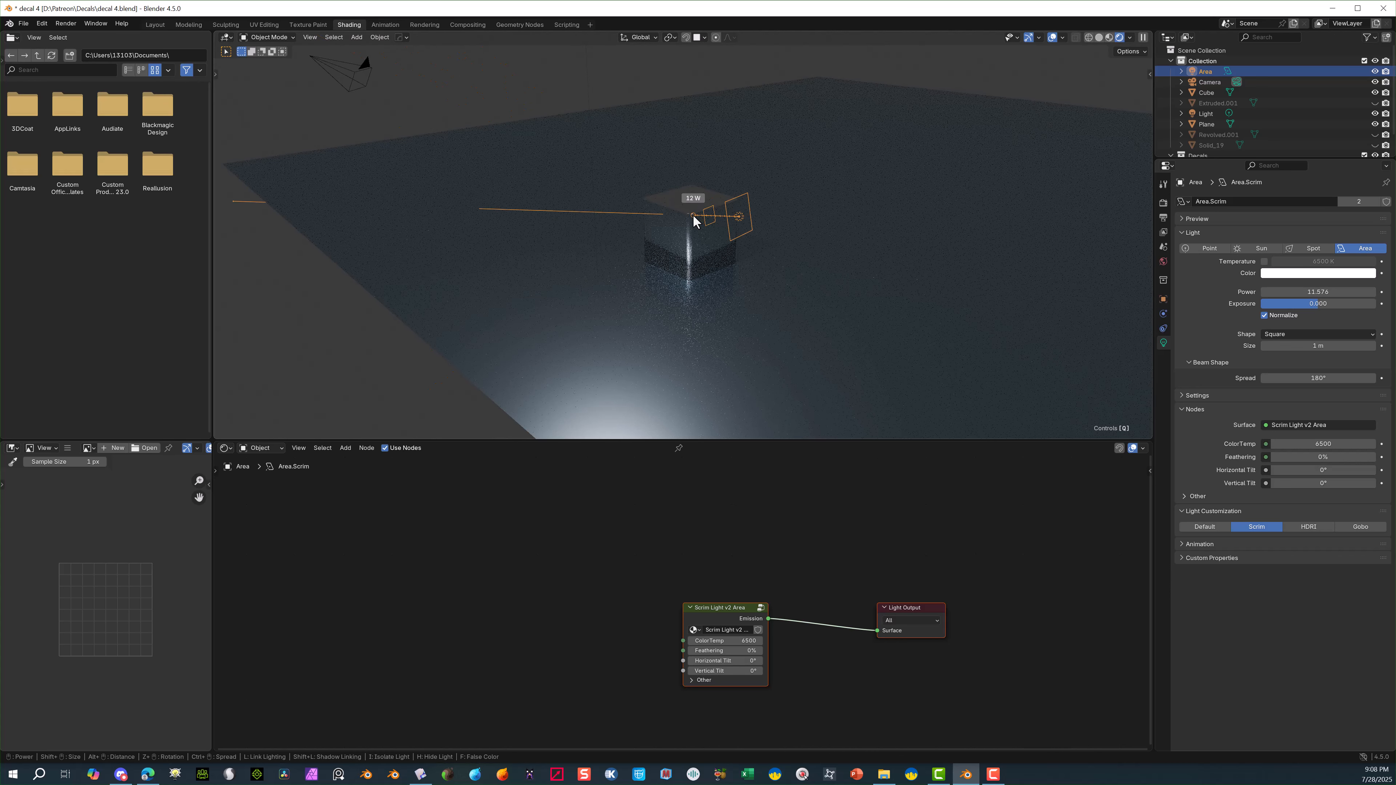
scroll(692, 214, "down", 1)
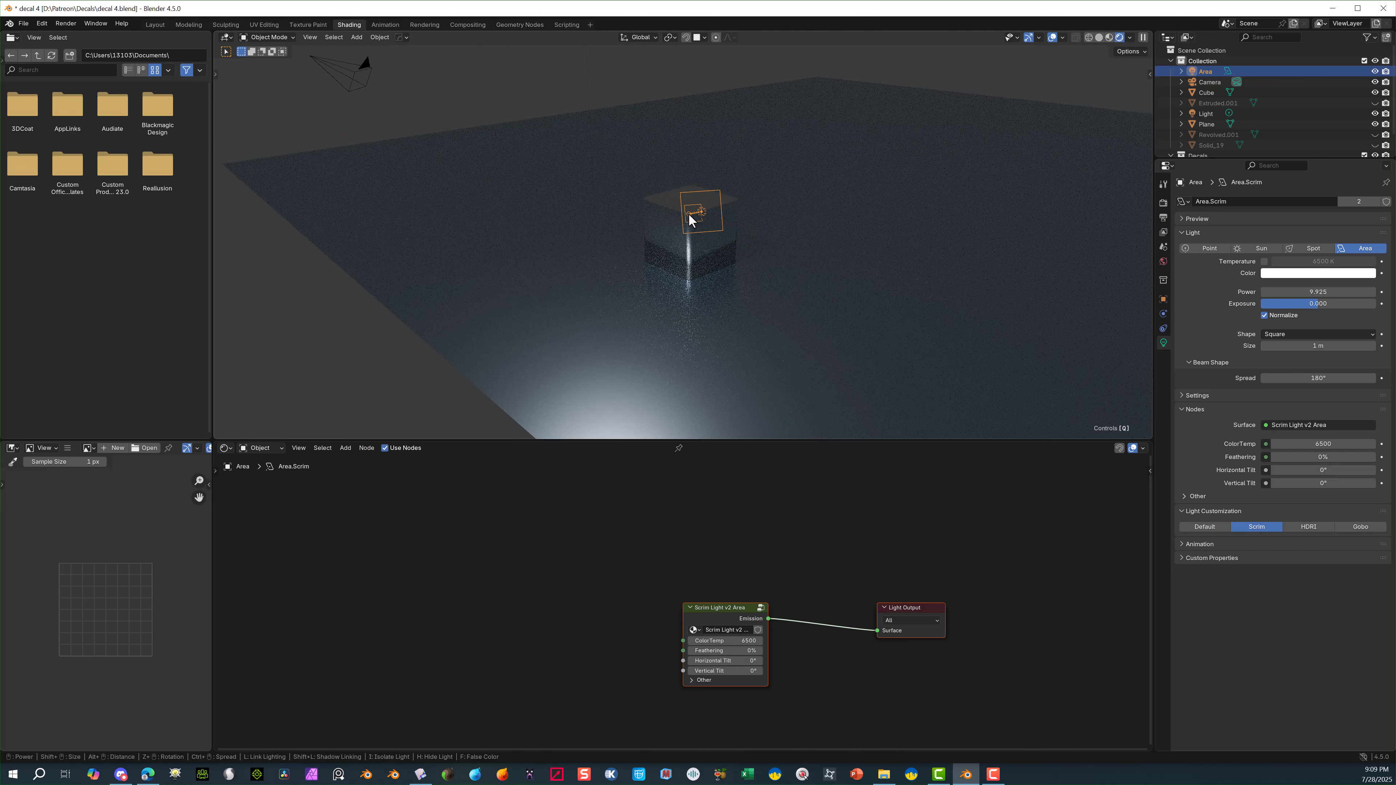
scroll(688, 213, "up", 2, "alt")
scroll(690, 215, "up", 3, "alt")
scroll(689, 220, "up", 5, "alt")
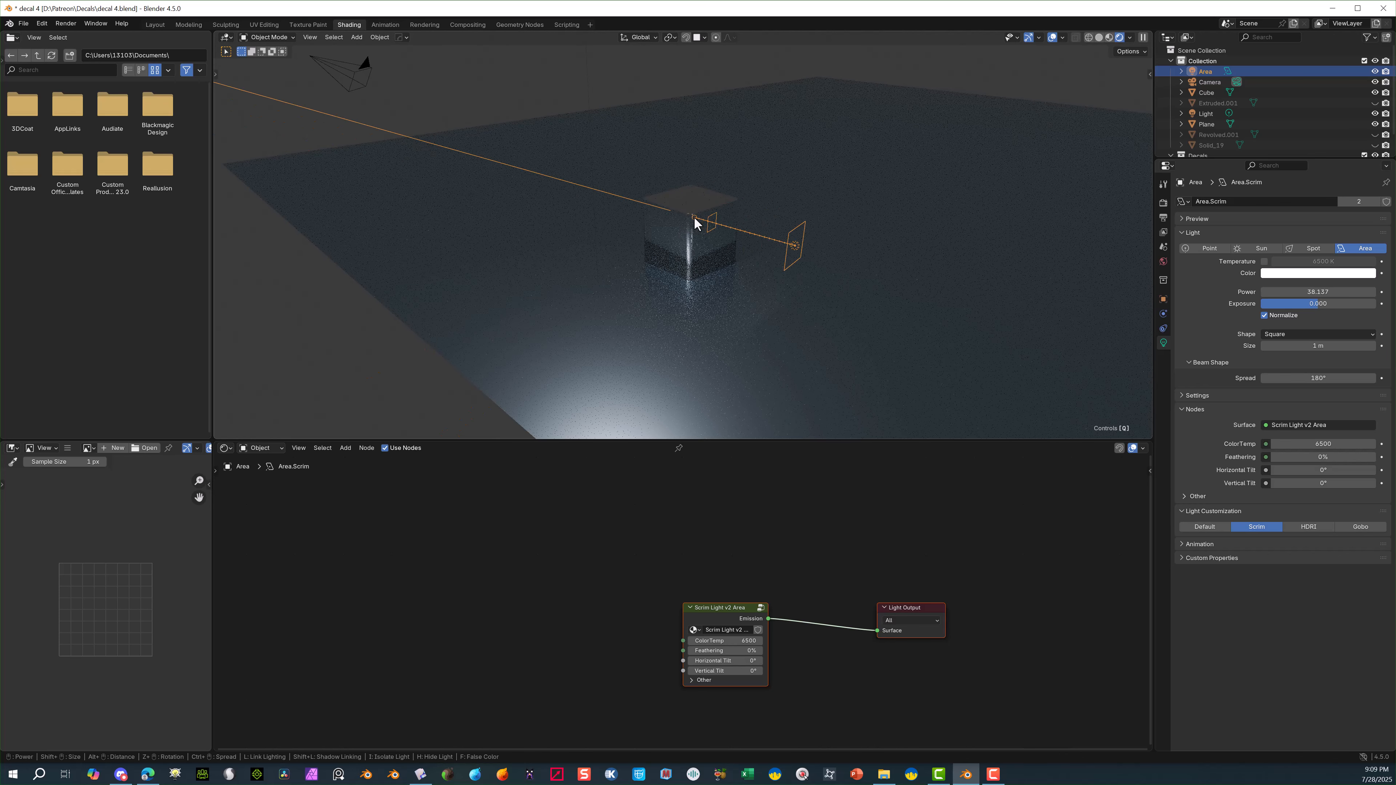
scroll(689, 220, "up", 2, "alt")
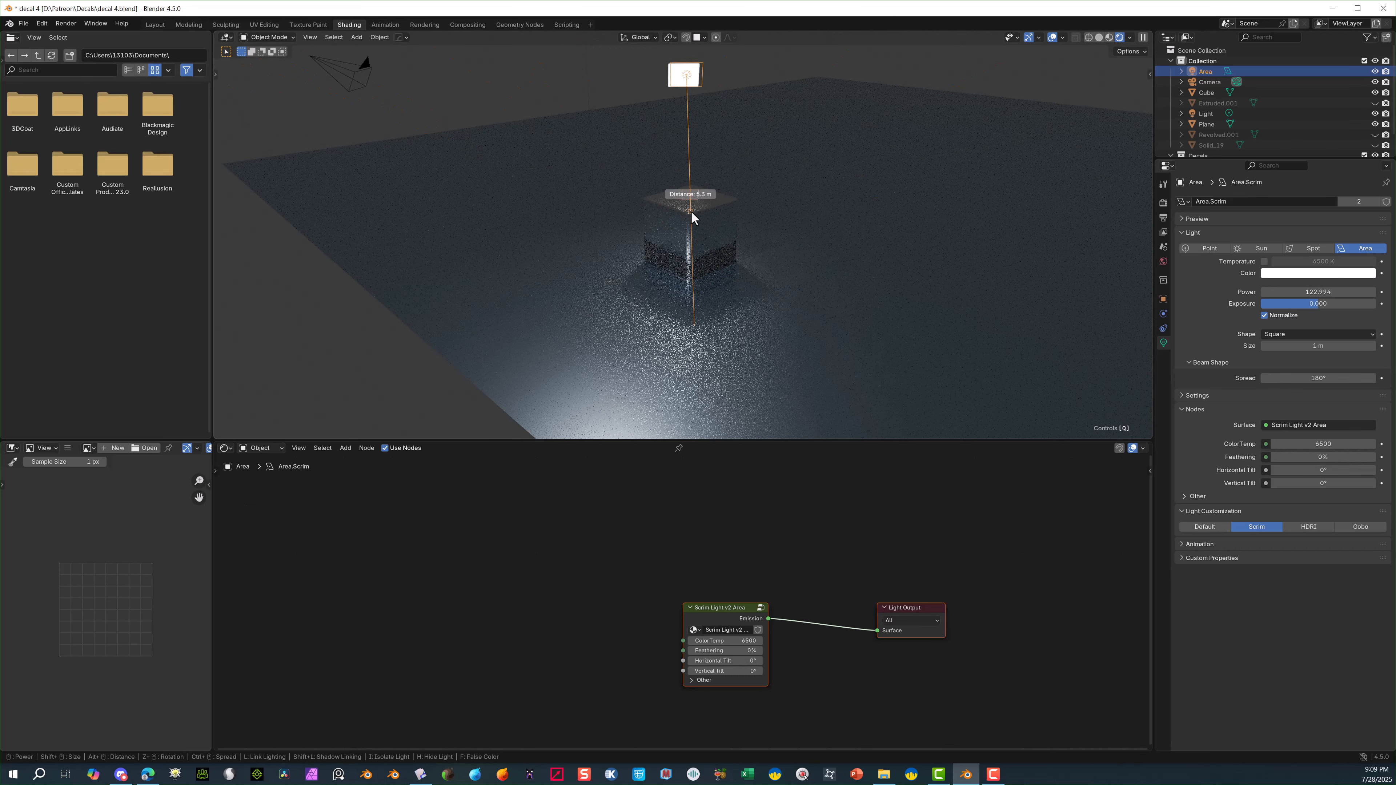
scroll(695, 217, "up", 3, "alt")
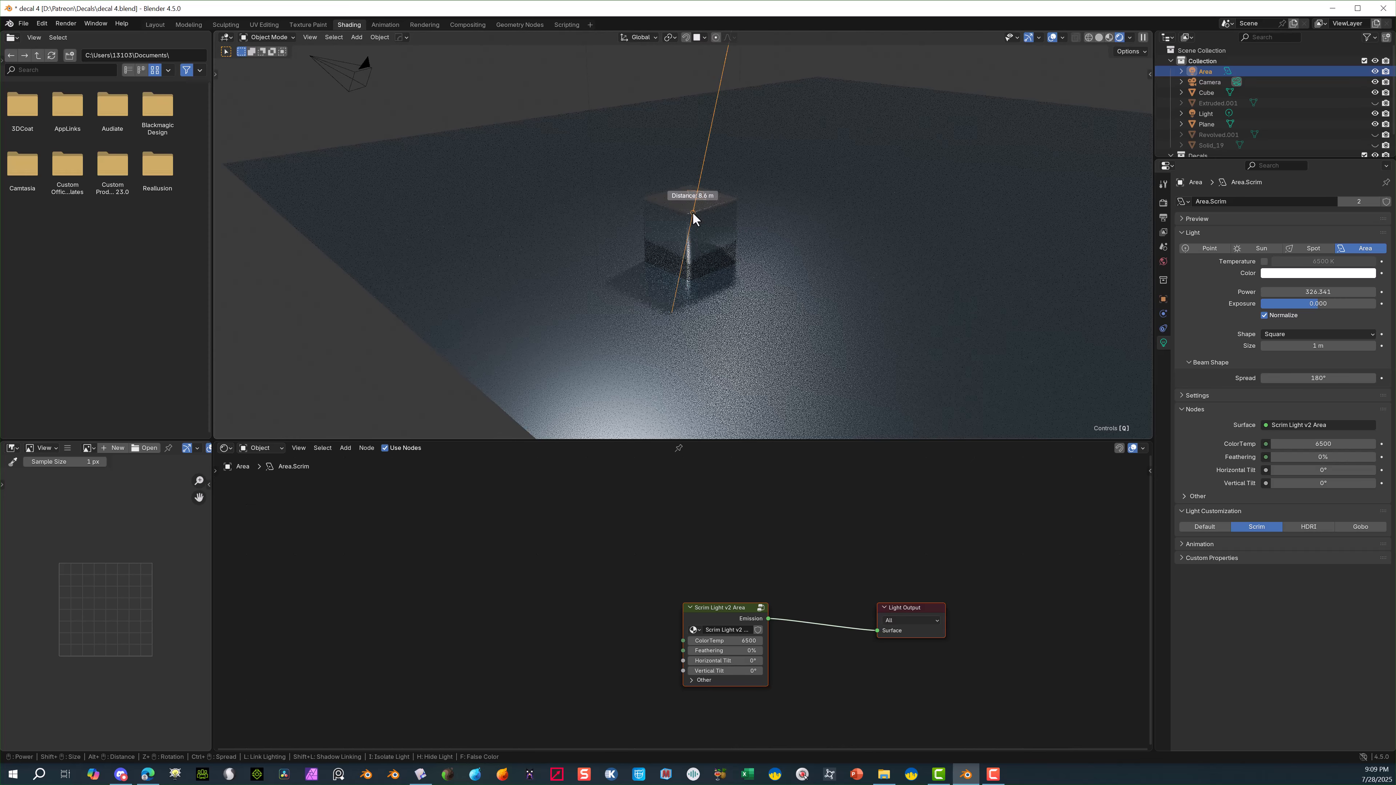
left_click(694, 221)
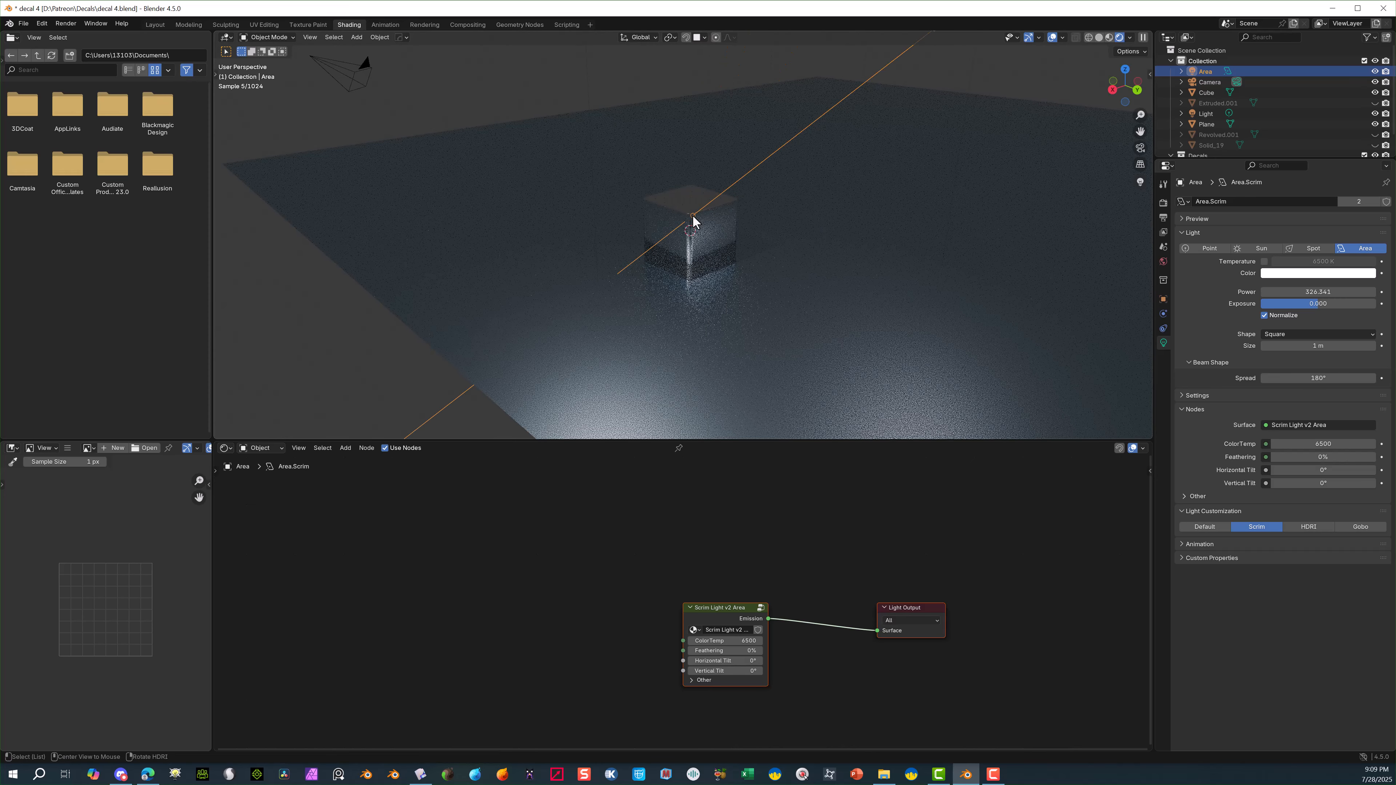
Change the area light's shape to Rectangle and stretch its X size to about 26.8 m.
left_click(1303, 334)
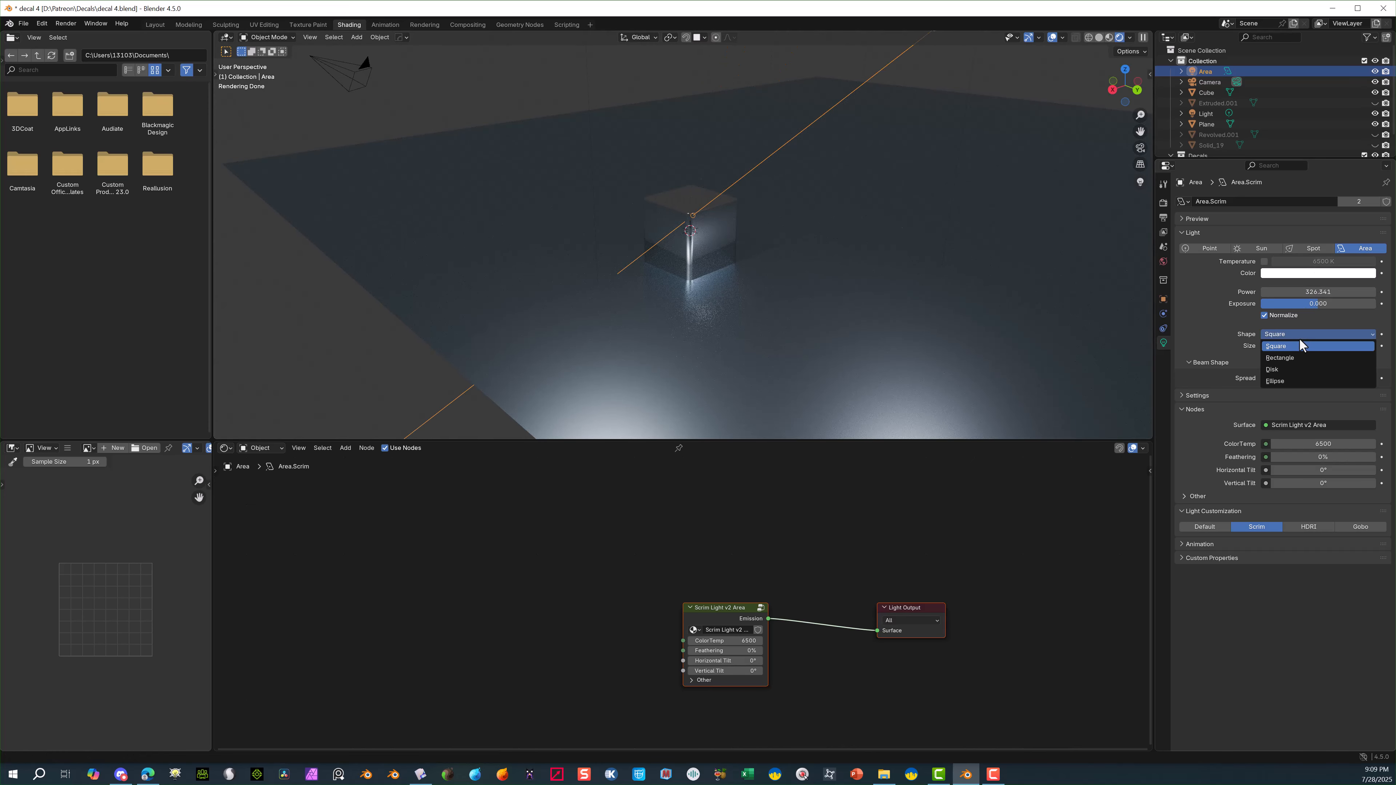
left_click(1344, 364)
middle_click_drag(1034, 231, 984, 190)
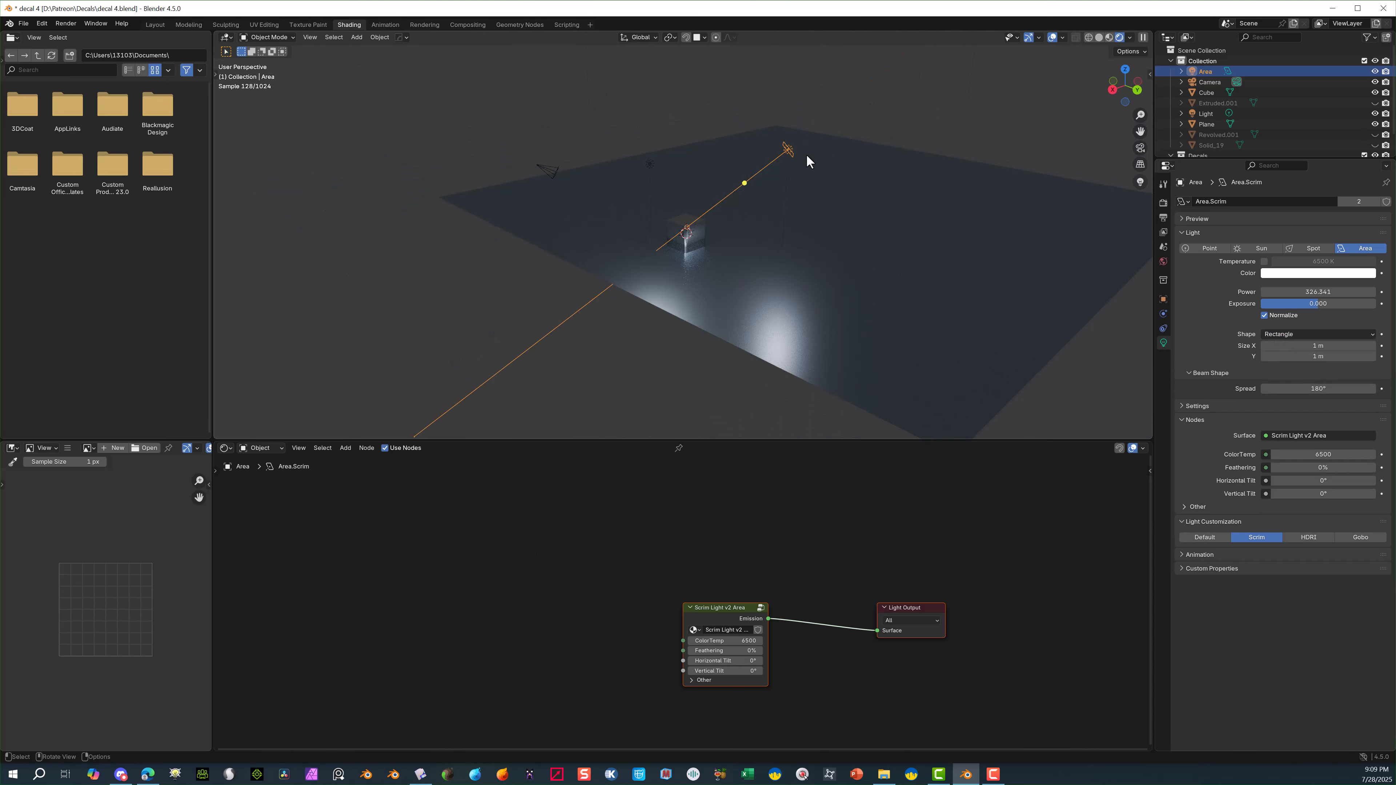
scroll(799, 143, "up", 5)
scroll(798, 143, "down", 3)
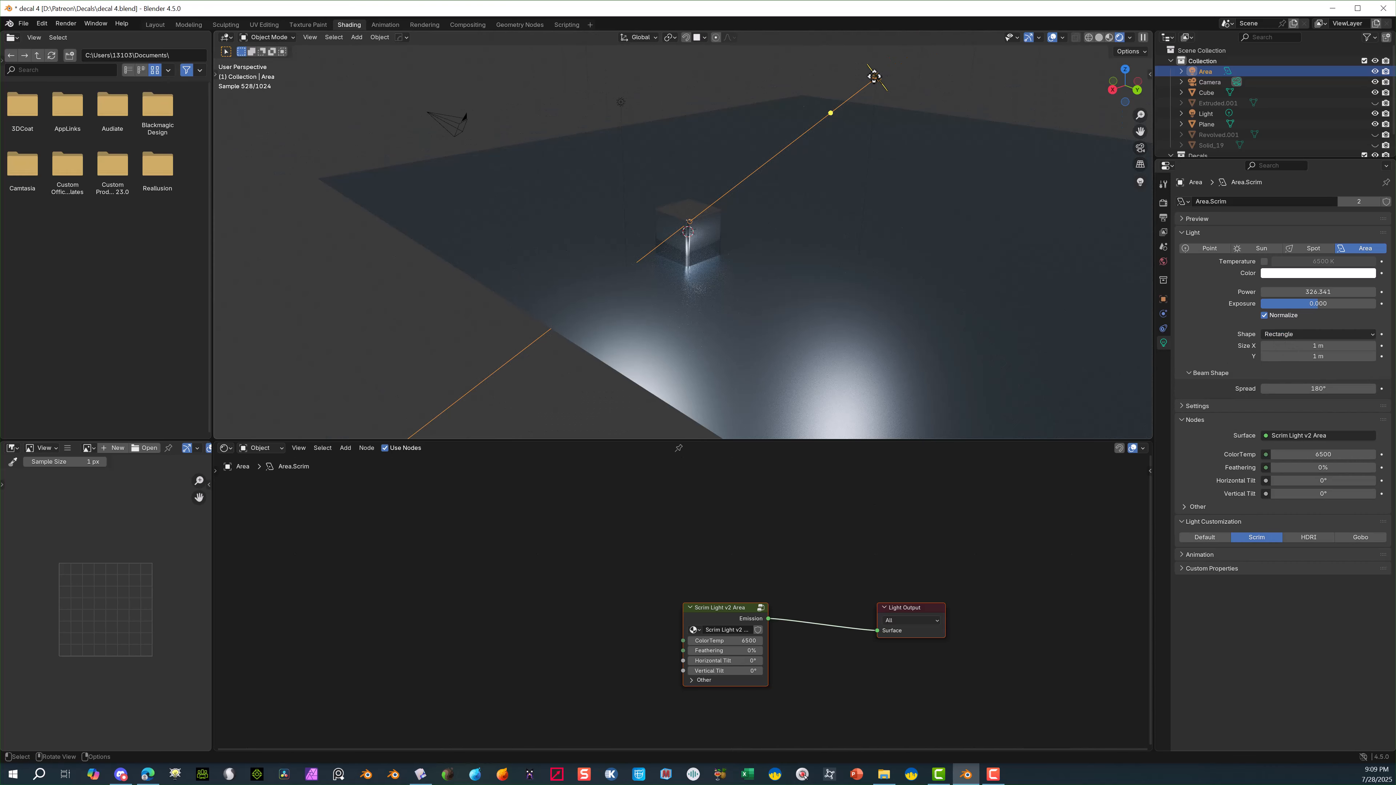
mouse_move(874, 76)
left_mouse_down()
mouse_move(911, 116)
mouse_move(874, 85)
left_mouse_up()
middle_click_drag(857, 112, 789, 161)
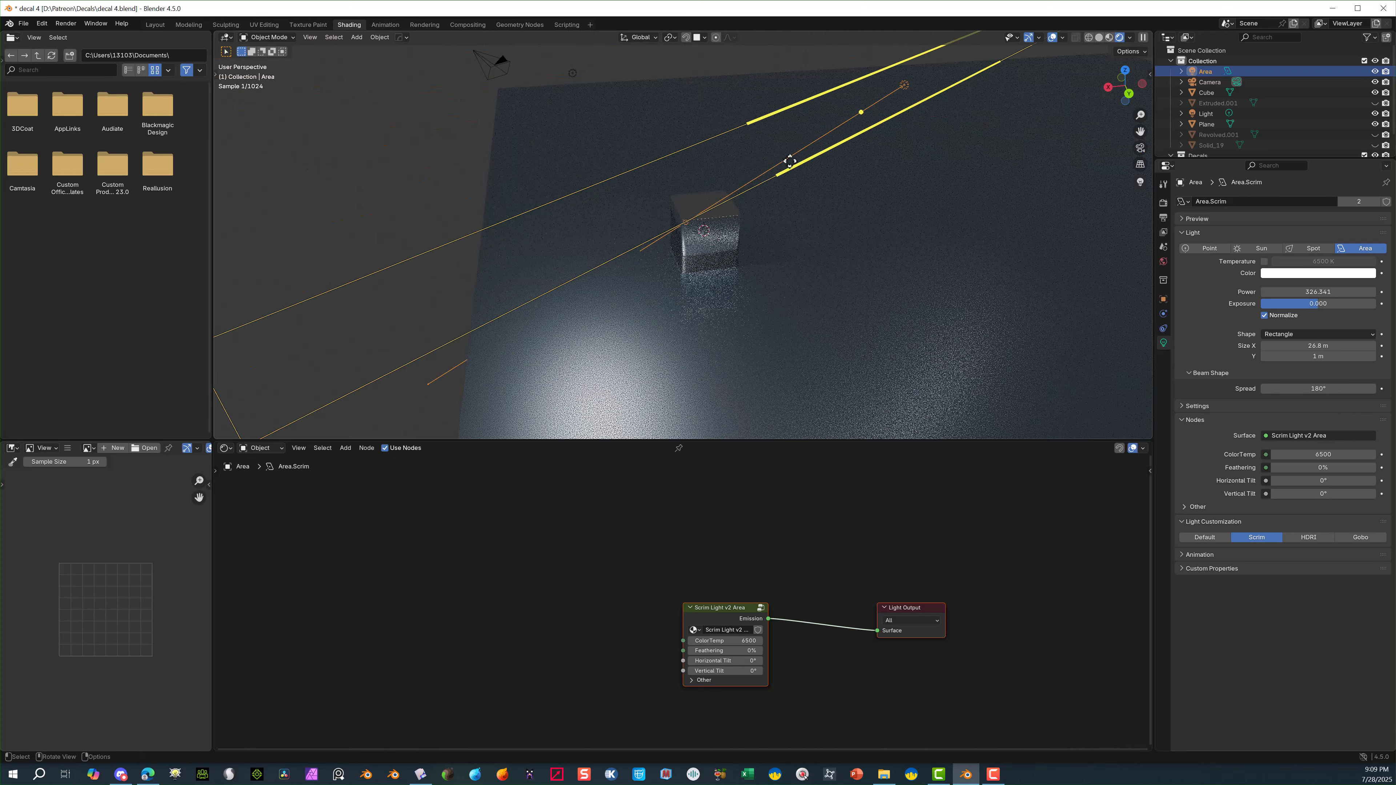
Select the cube and view it in right orthographic view.
scroll(738, 226, "up", 7)
middle_click_drag(738, 225, 808, 216)
scroll(814, 215, "down", 5)
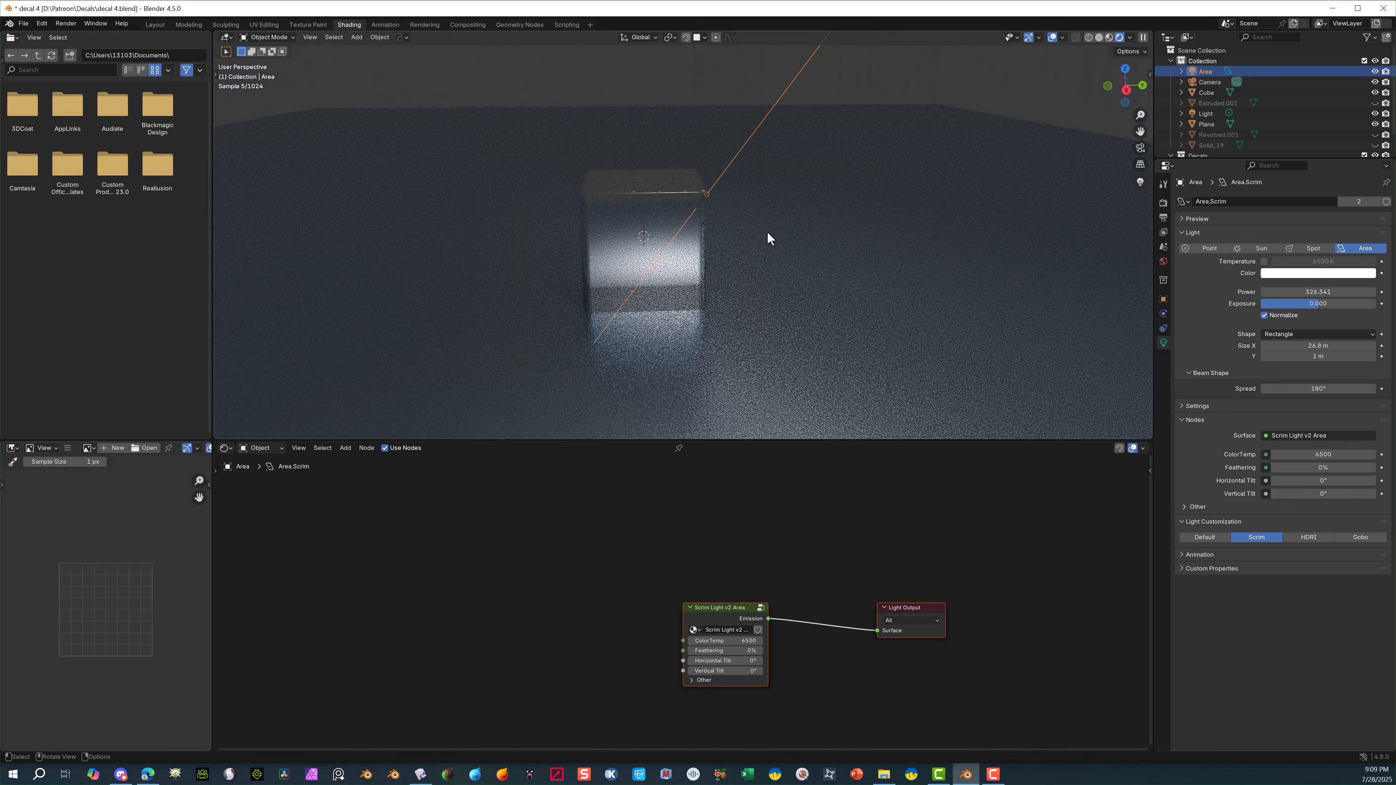
scroll(659, 239, "up", 3)
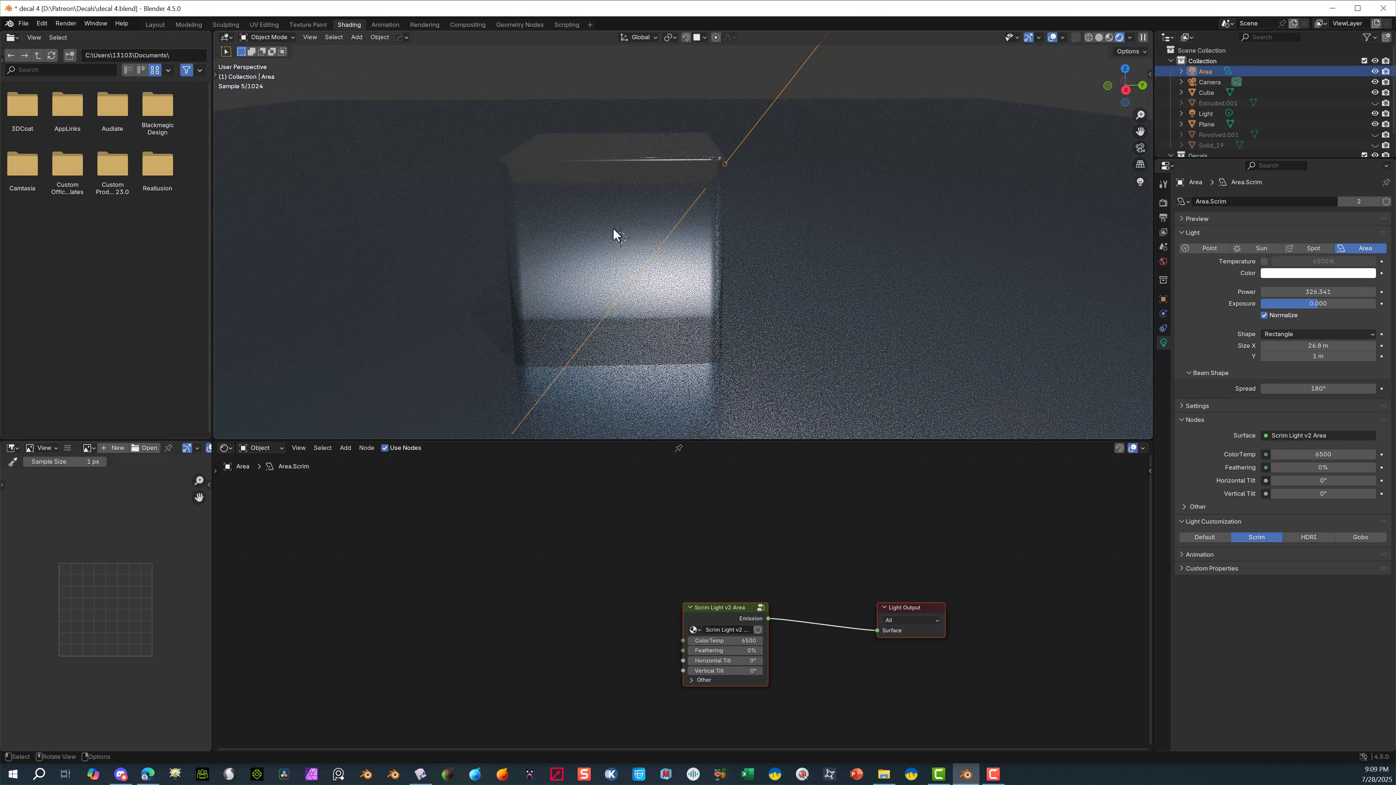
left_click(614, 233)
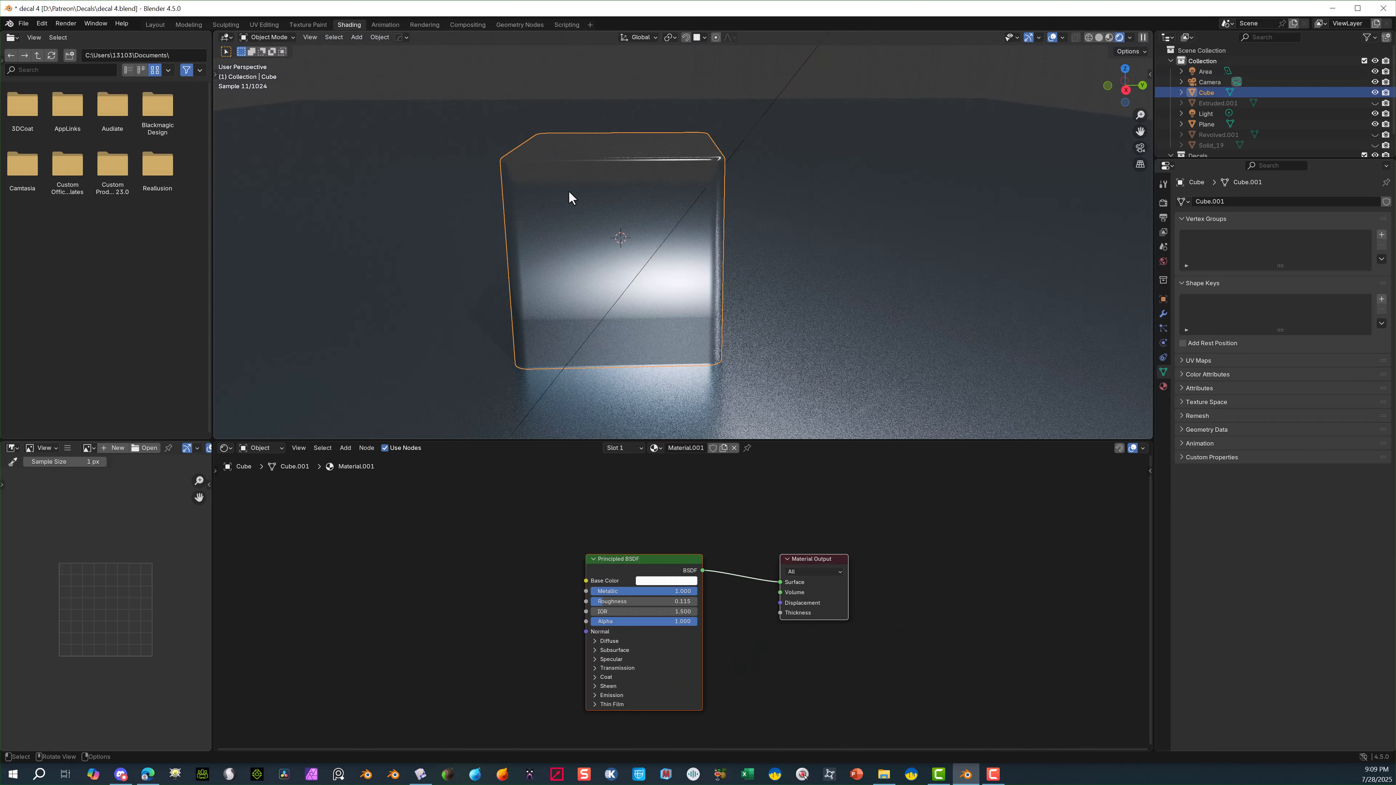
left_click(1125, 91)
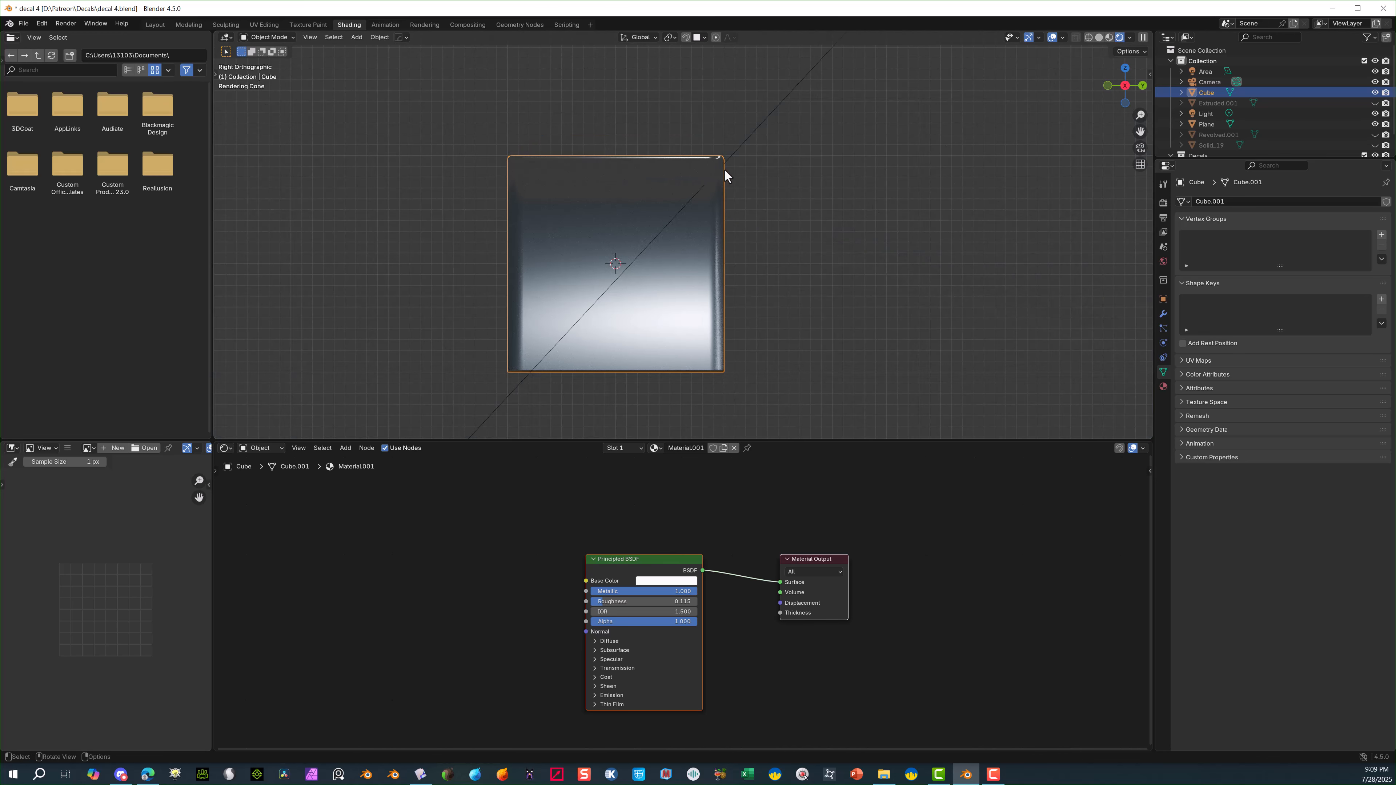
key("d")
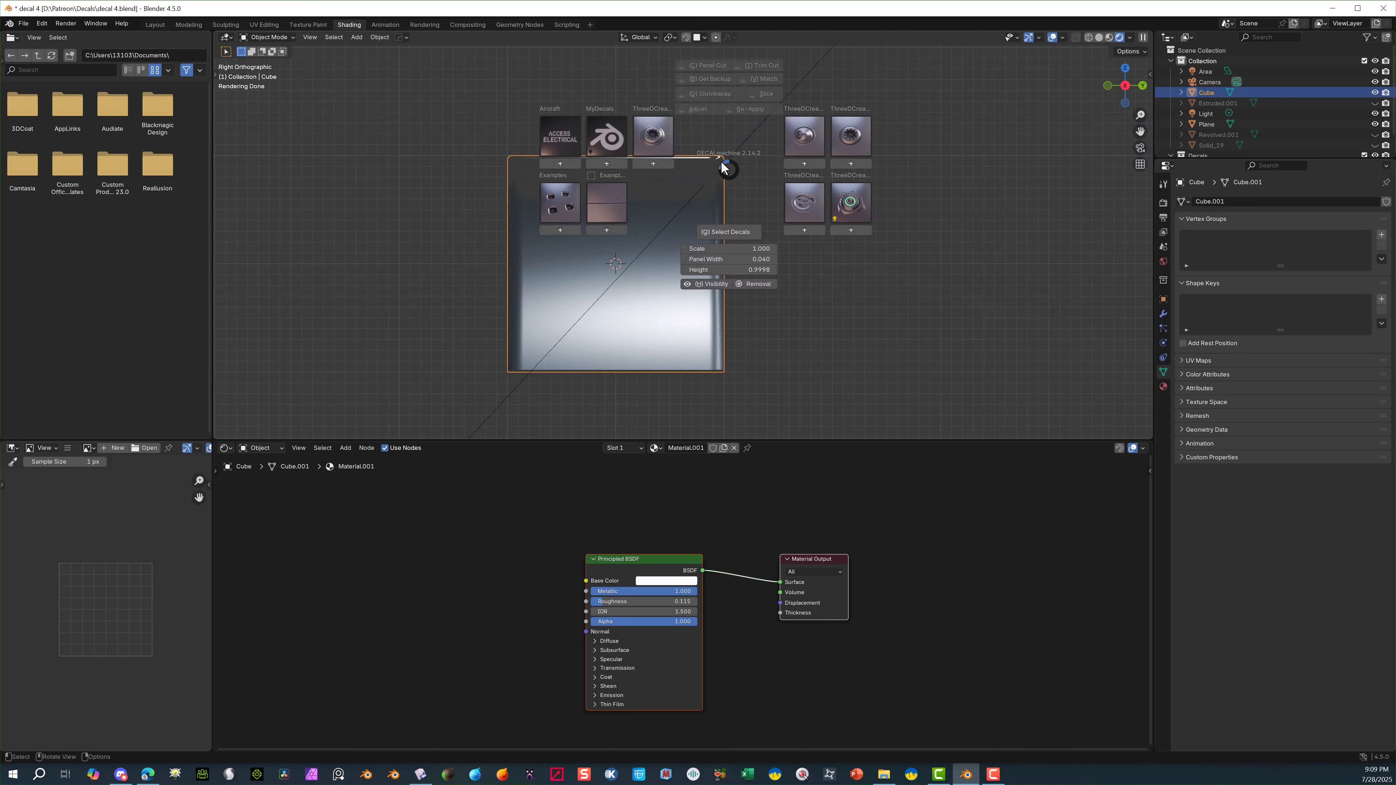
left_click(857, 209)
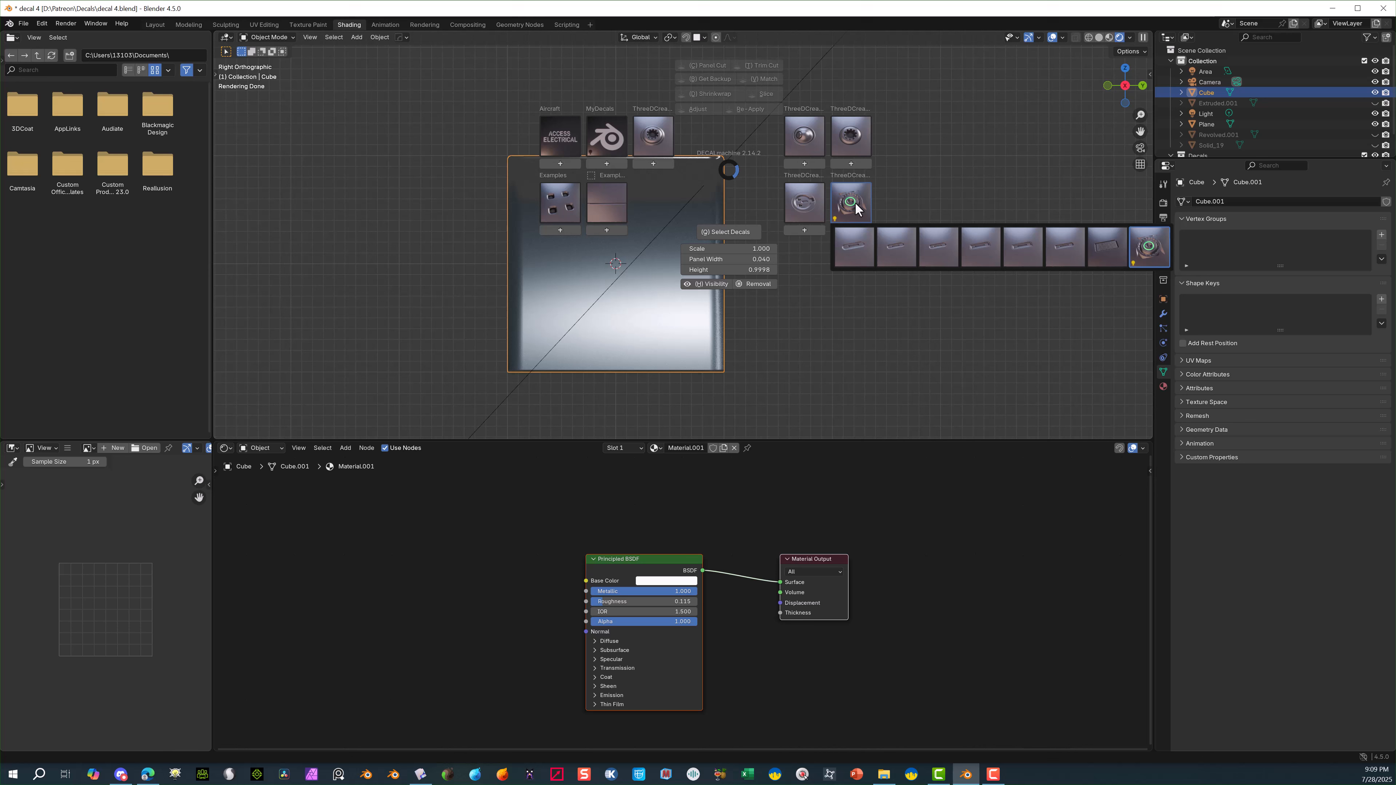
left_click(1150, 249)
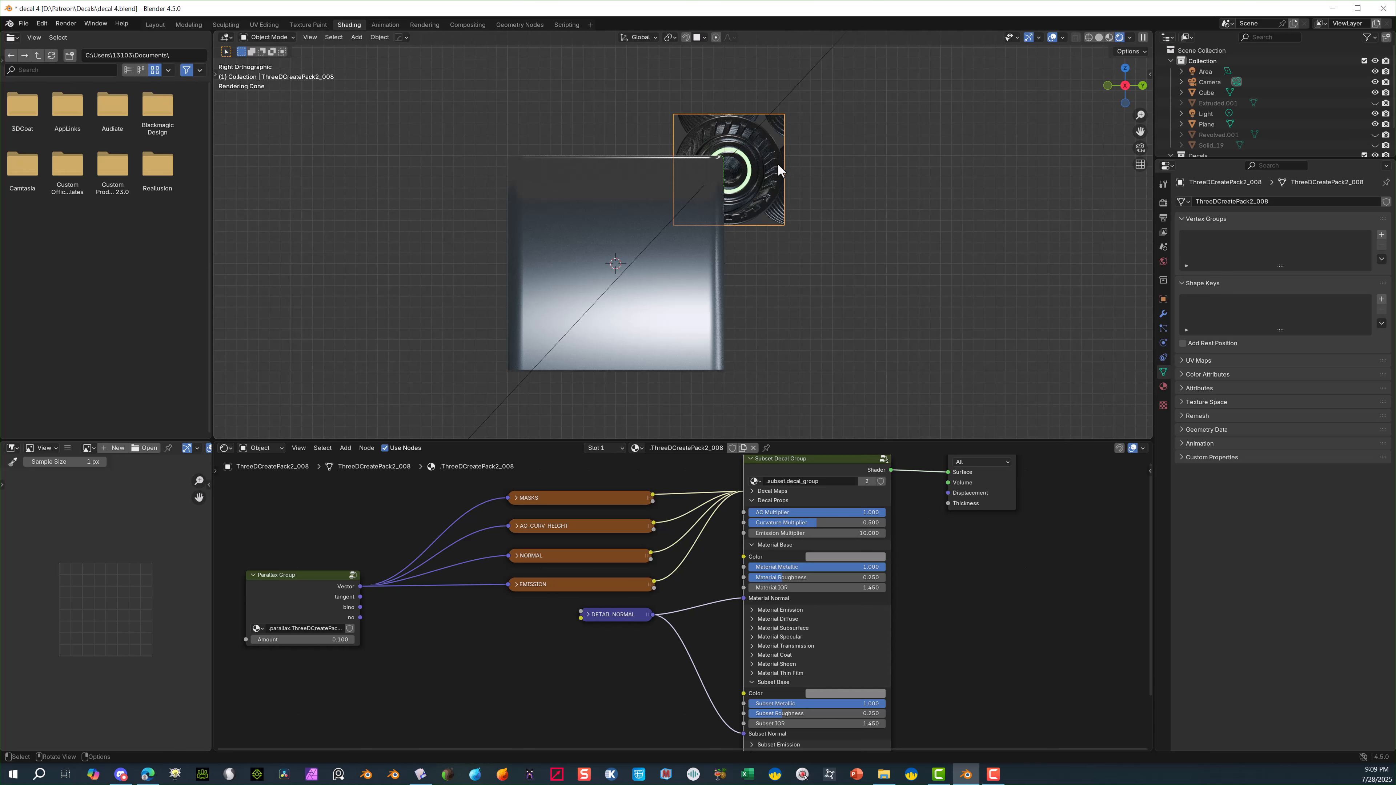
key("Delete")
Insert the glowing ThreeDCreatePack2_008 decal near the middle of the cube's side face with DECALmachine.
left_click(633, 297)
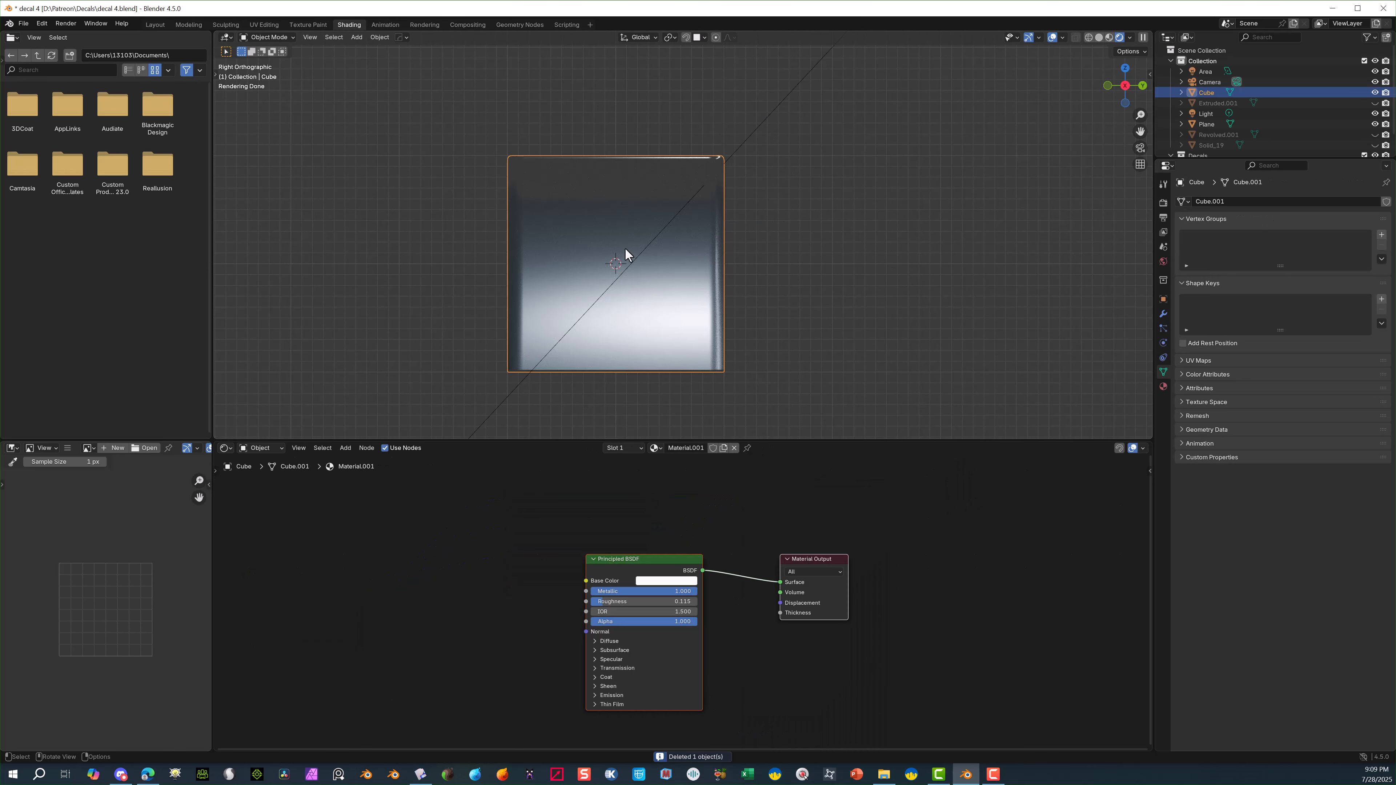
key("d")
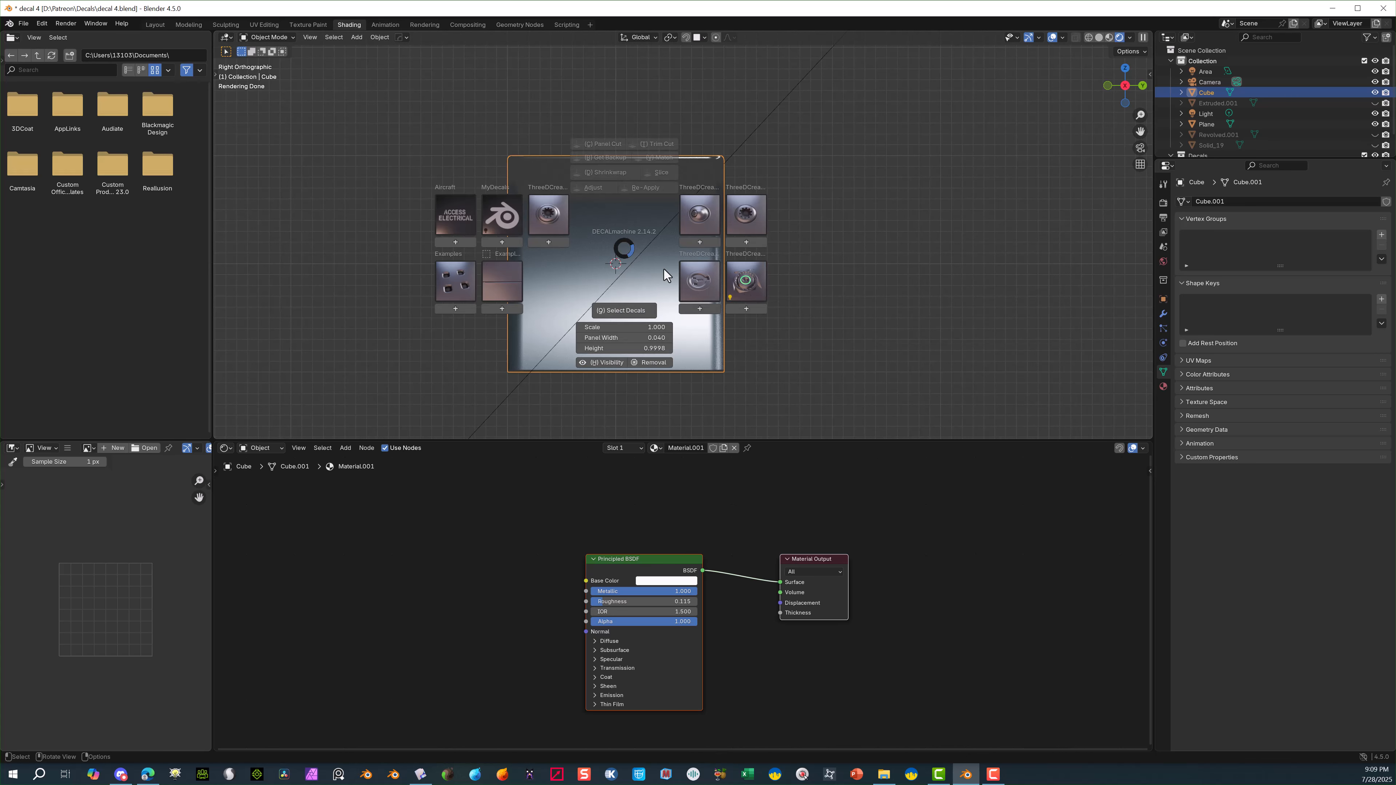
left_click(738, 297)
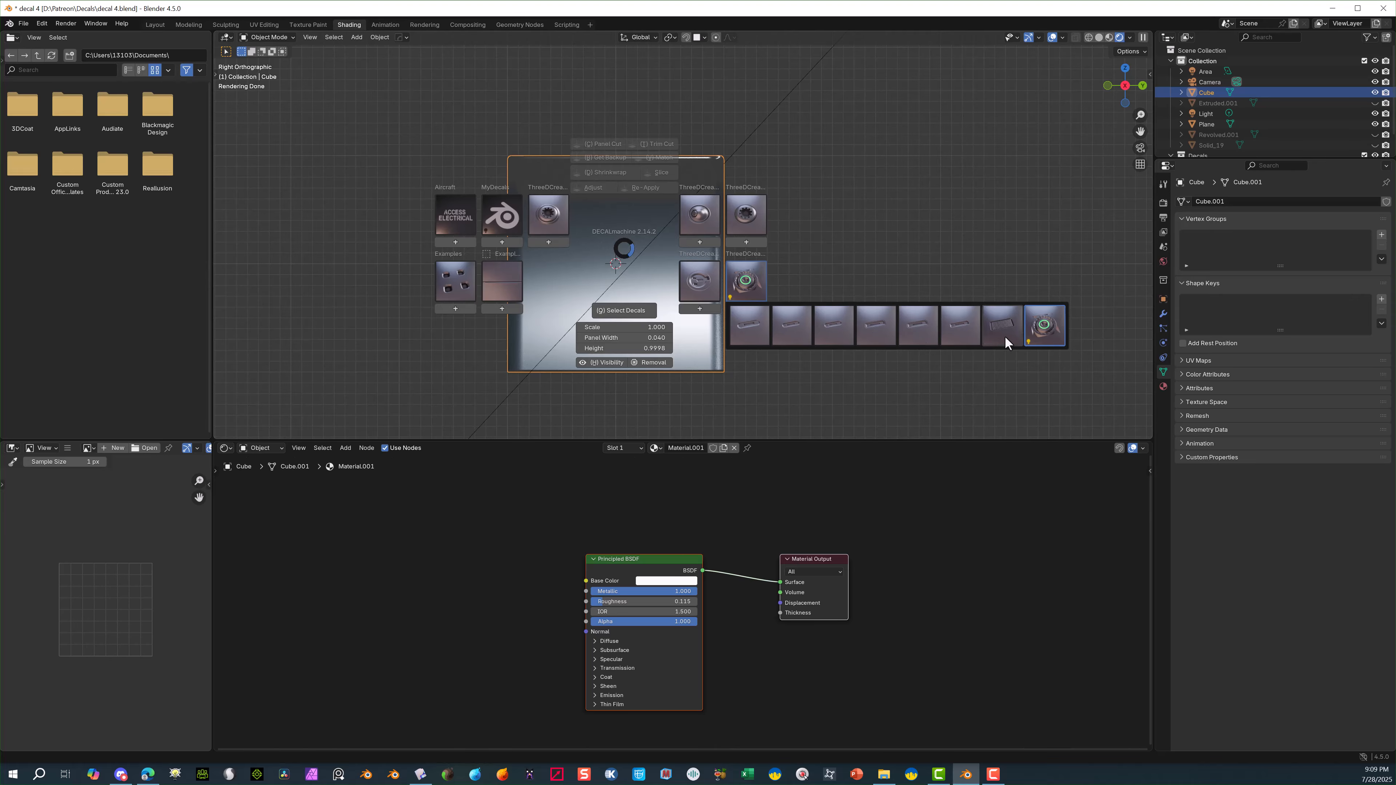
left_click(1036, 330)
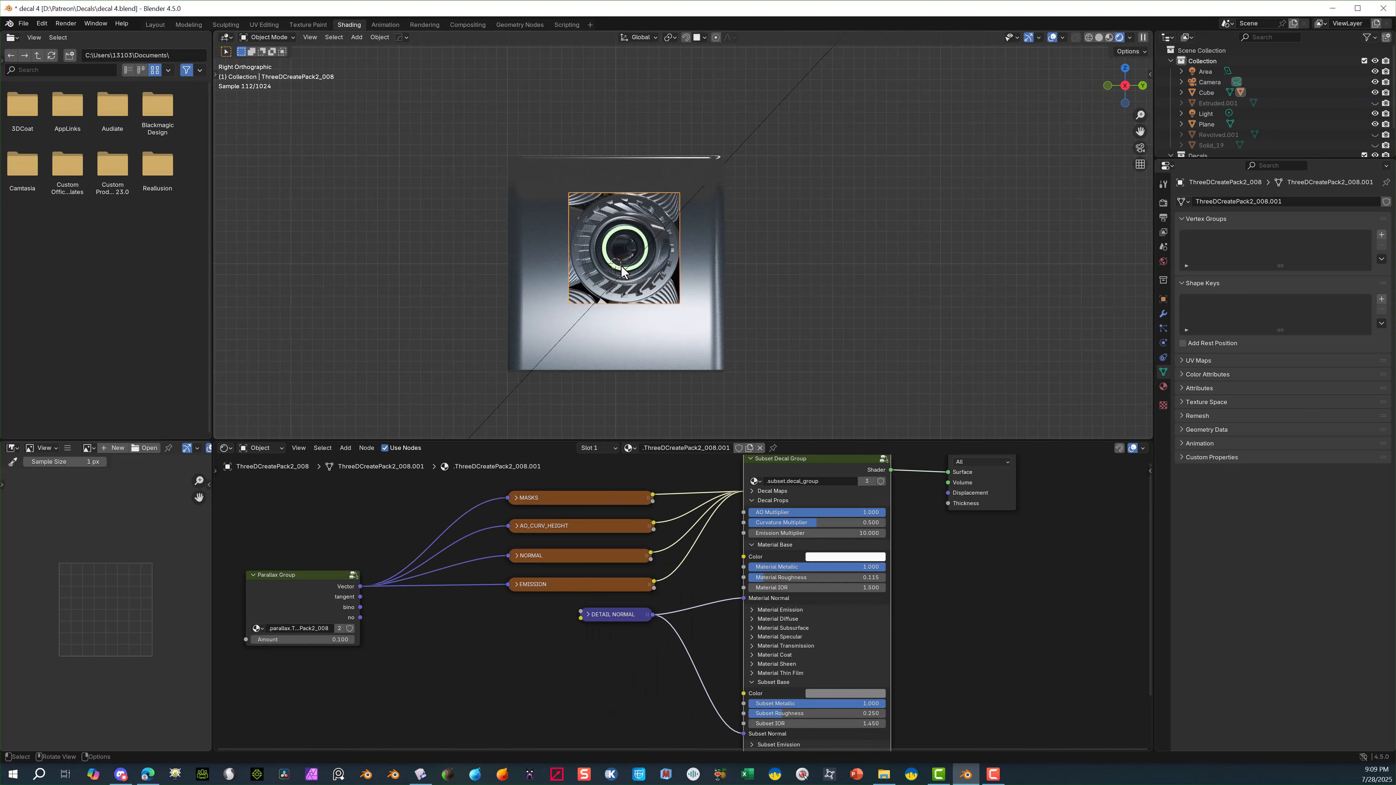
Project the glowing decal onto the cube's side face with DECALmachine.
scroll(620, 268, "up", 8)
middle_click_drag(596, 249, 632, 258)
scroll(615, 275, "down", 6)
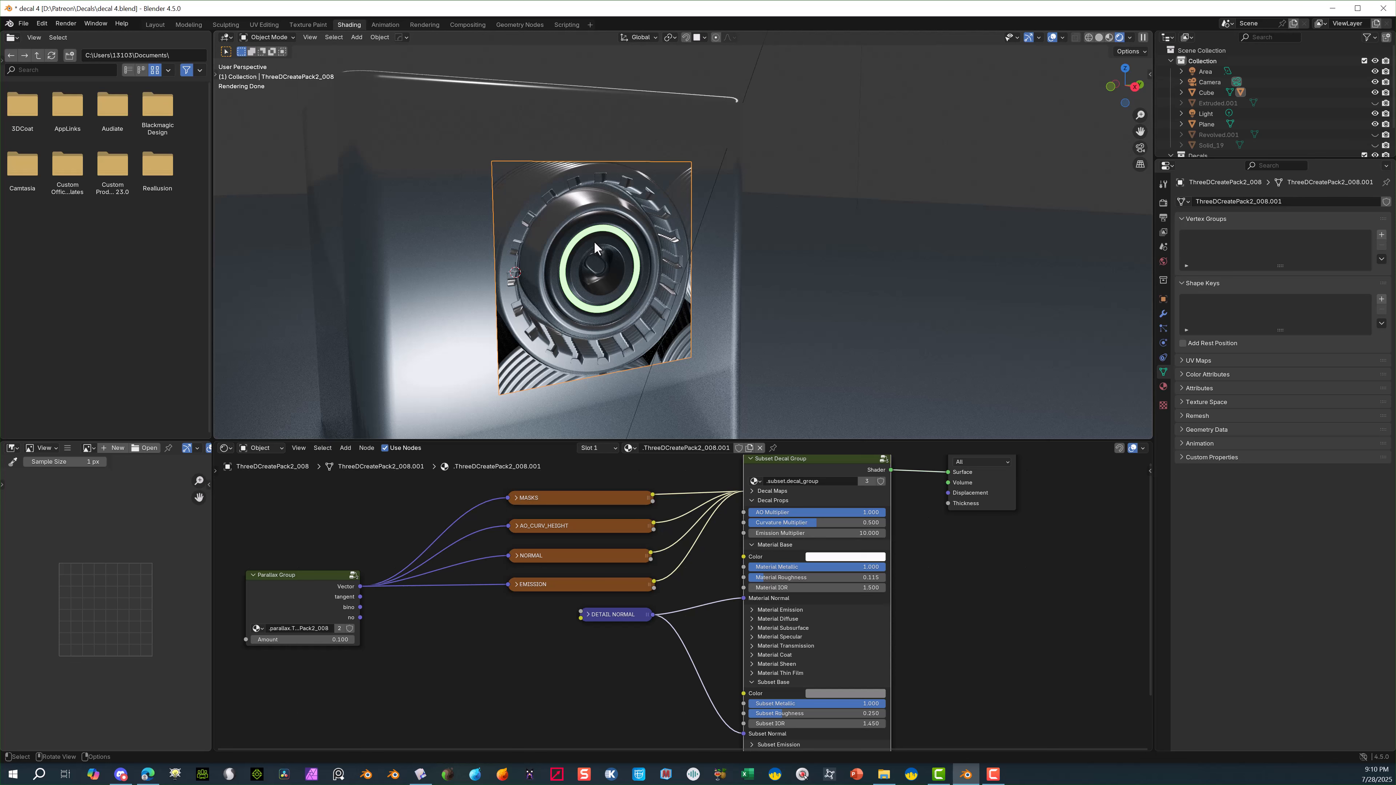
key("d")
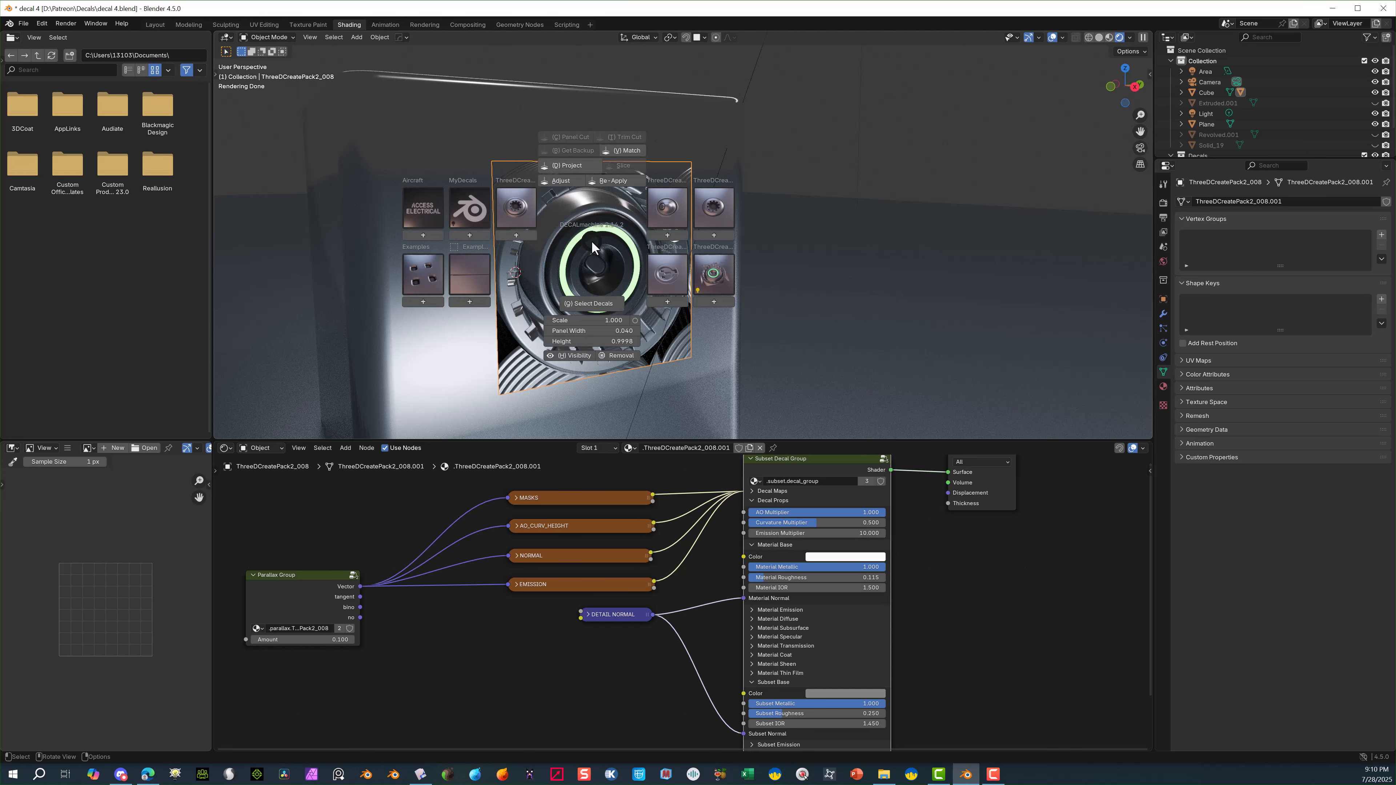
left_click(570, 166)
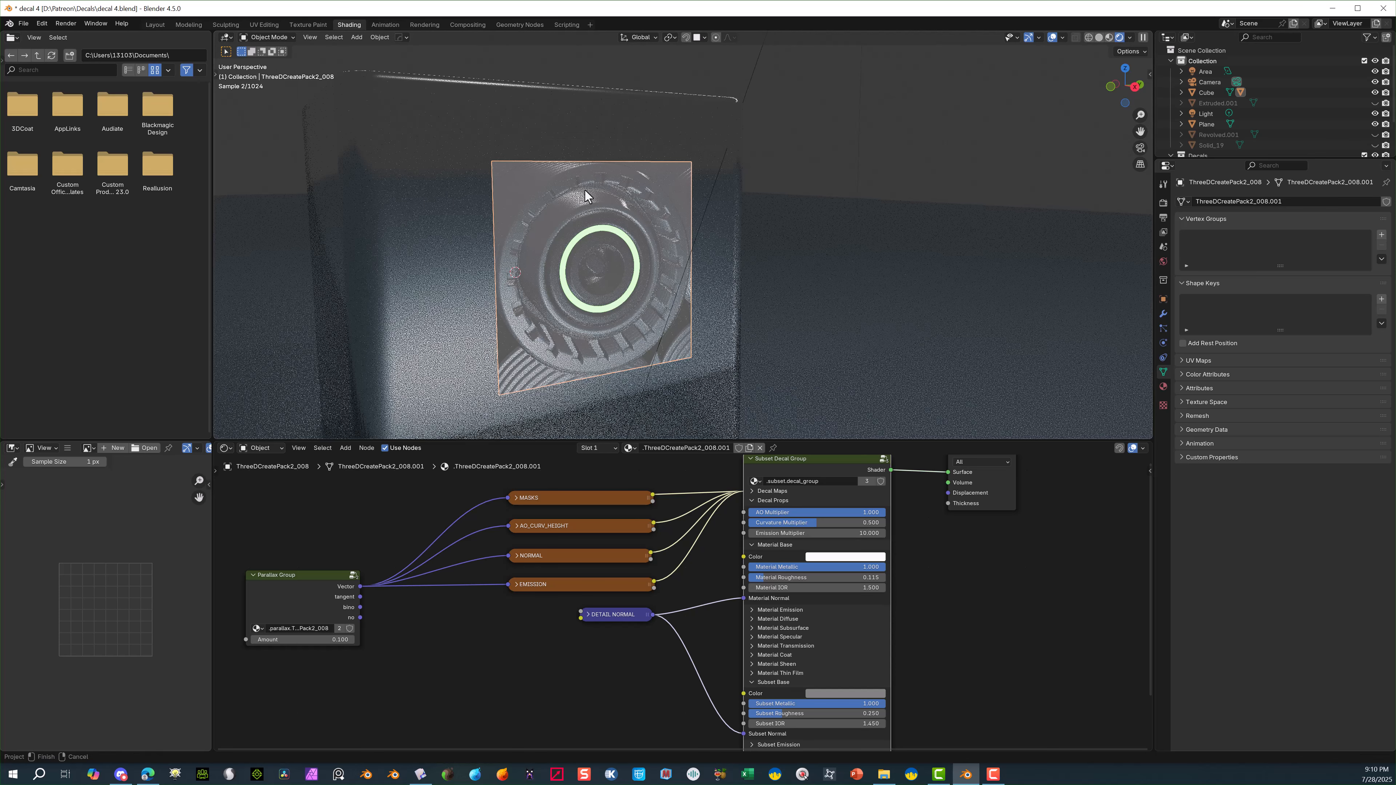
left_click(784, 229)
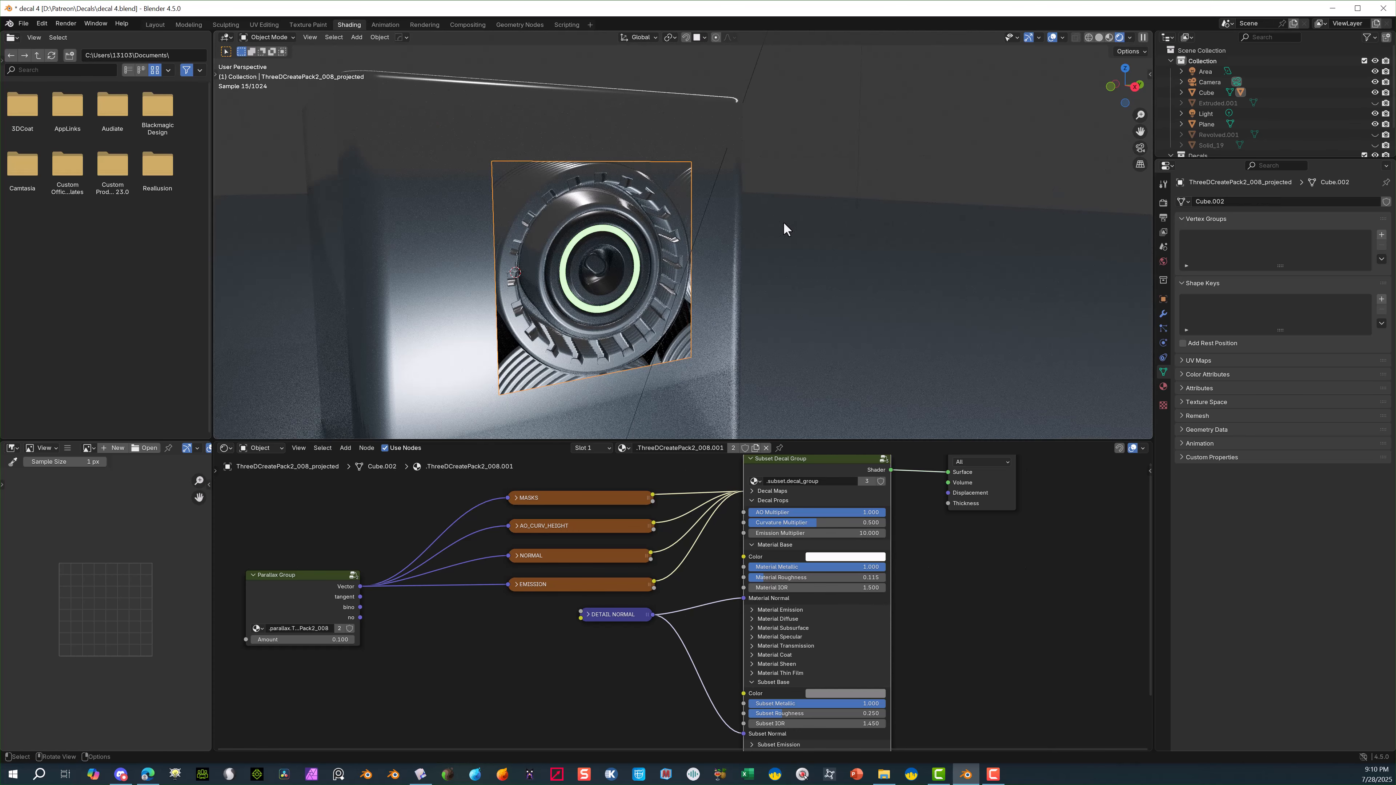
Adjust the projected decal, reducing its parallax amount to 0.
scroll(687, 273, "down", 2)
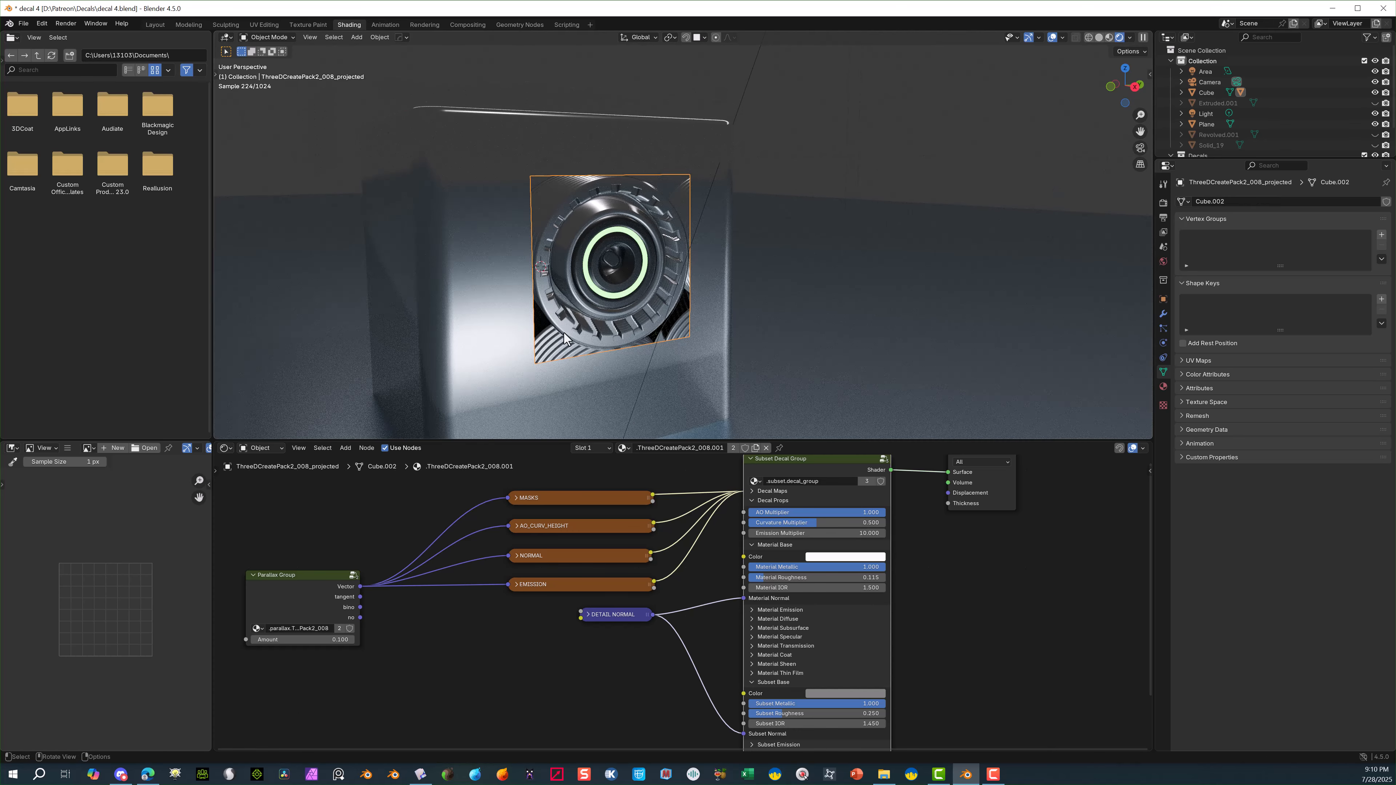
scroll(640, 250, "up", 3)
scroll(620, 243, "down", 1)
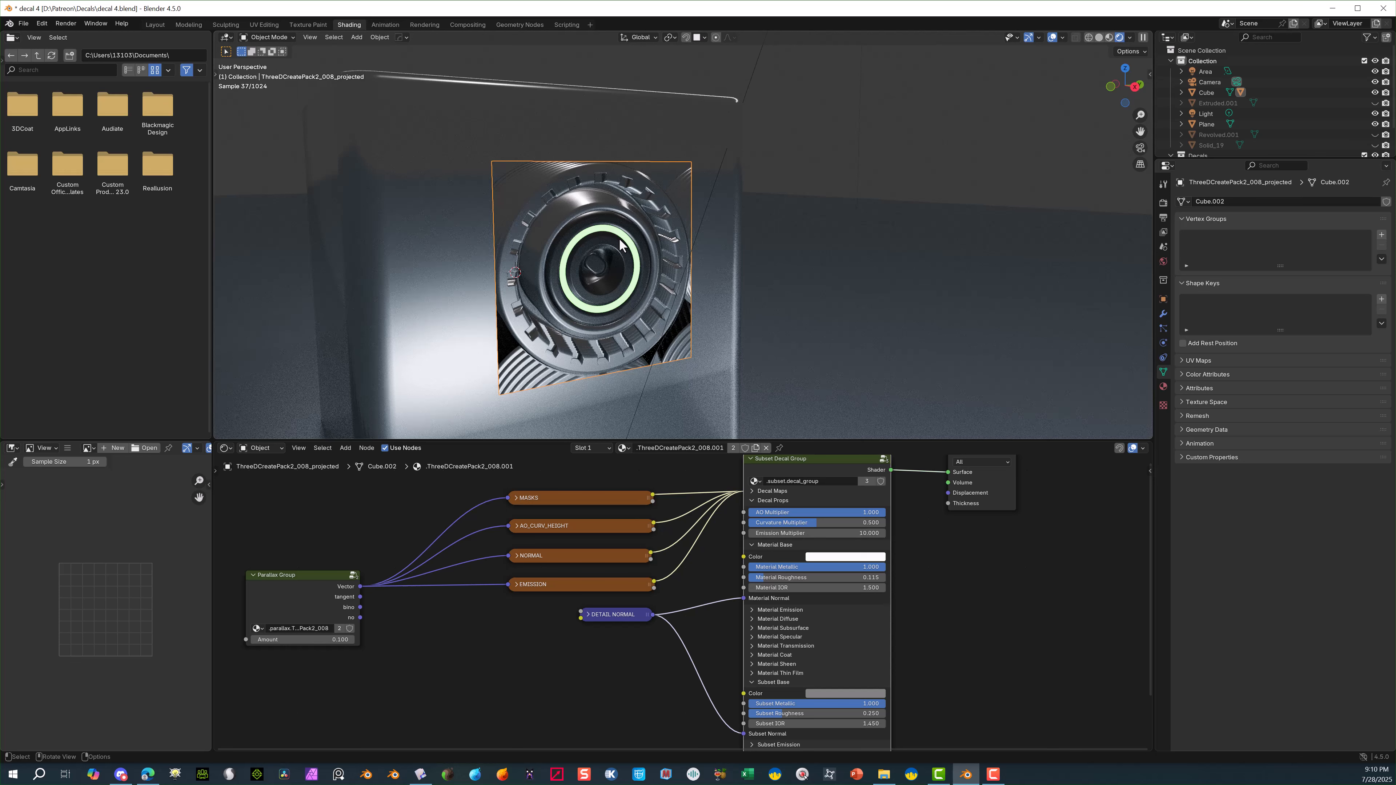
key("d")
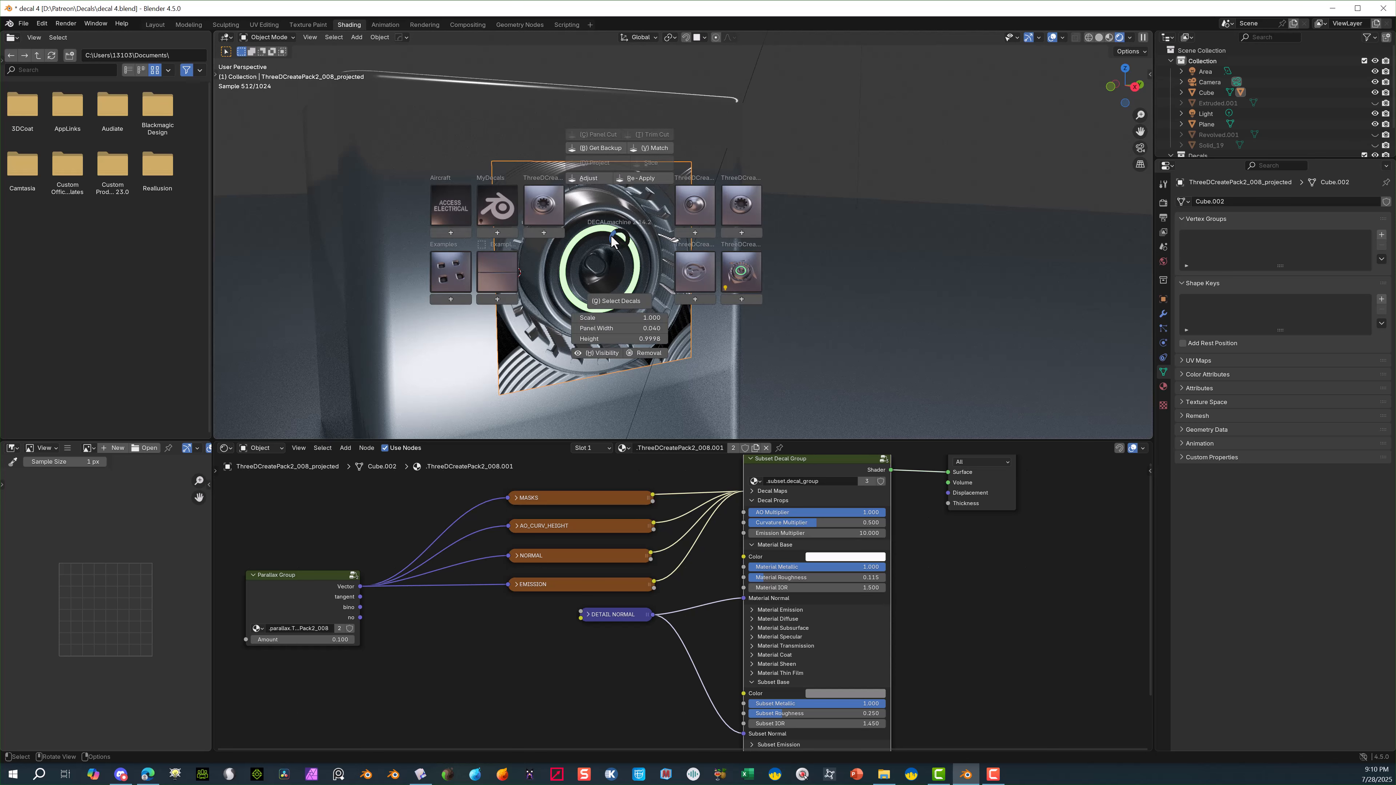
left_click(596, 178)
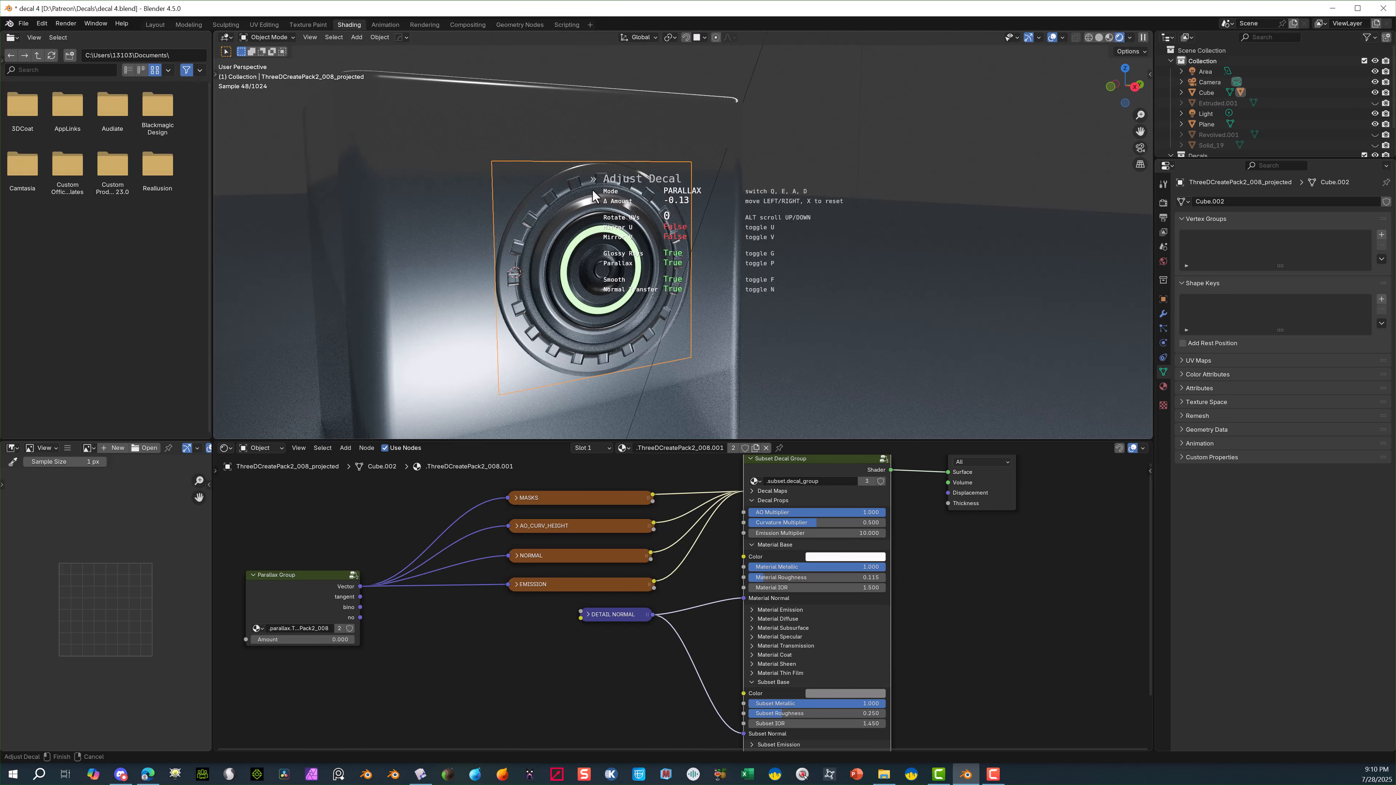
left_click(593, 189)
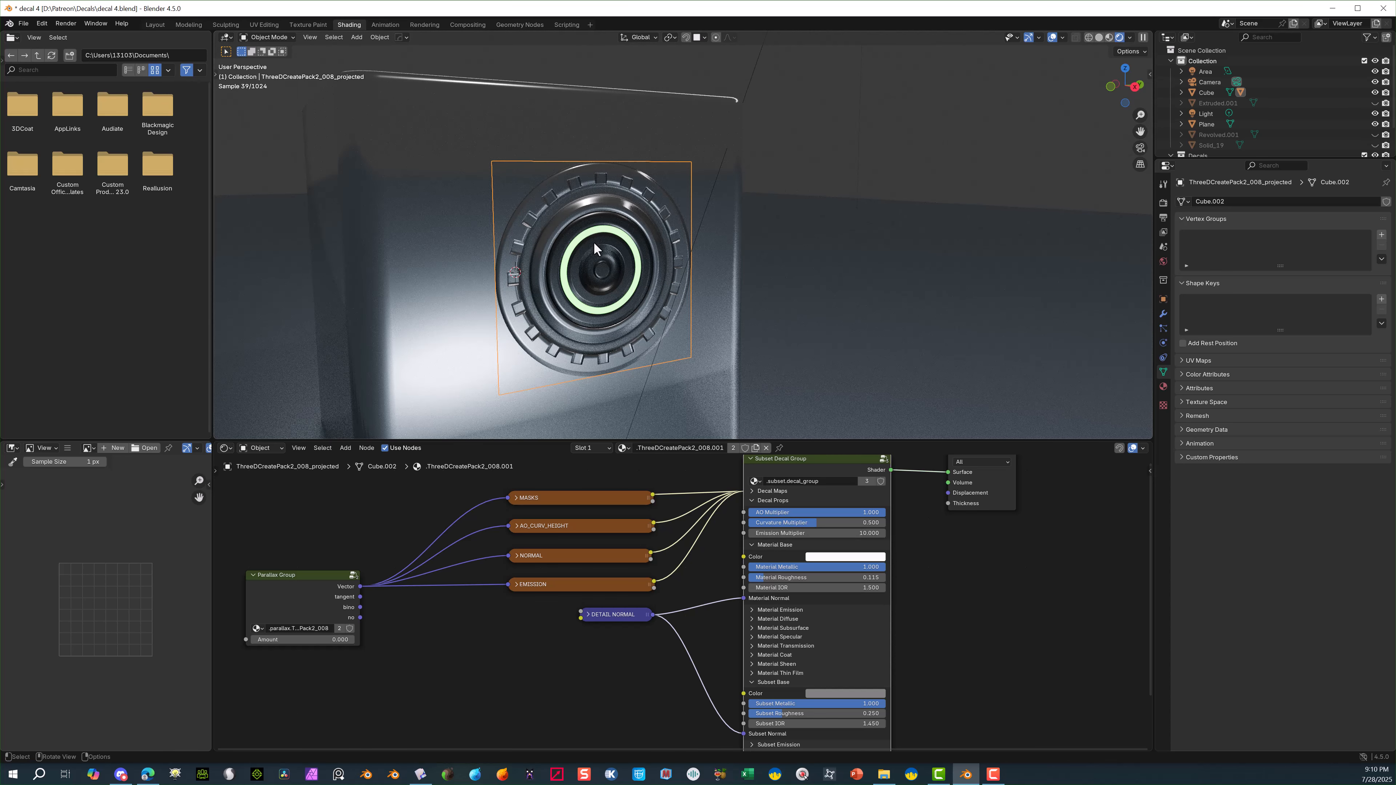
Match the projected decal's main material to the black metallic material starting with 2eb45825_79df_408d using DECALmachine, leaving the subset material unmatched.
mouse_move(594, 241)
middle_mouse_down()
mouse_move(566, 231)
mouse_move(546, 242)
mouse_move(632, 258)
mouse_move(621, 233)
mouse_move(604, 247)
middle_mouse_up()
scroll(626, 247, "up", 3)
scroll(621, 233, "down", 2)
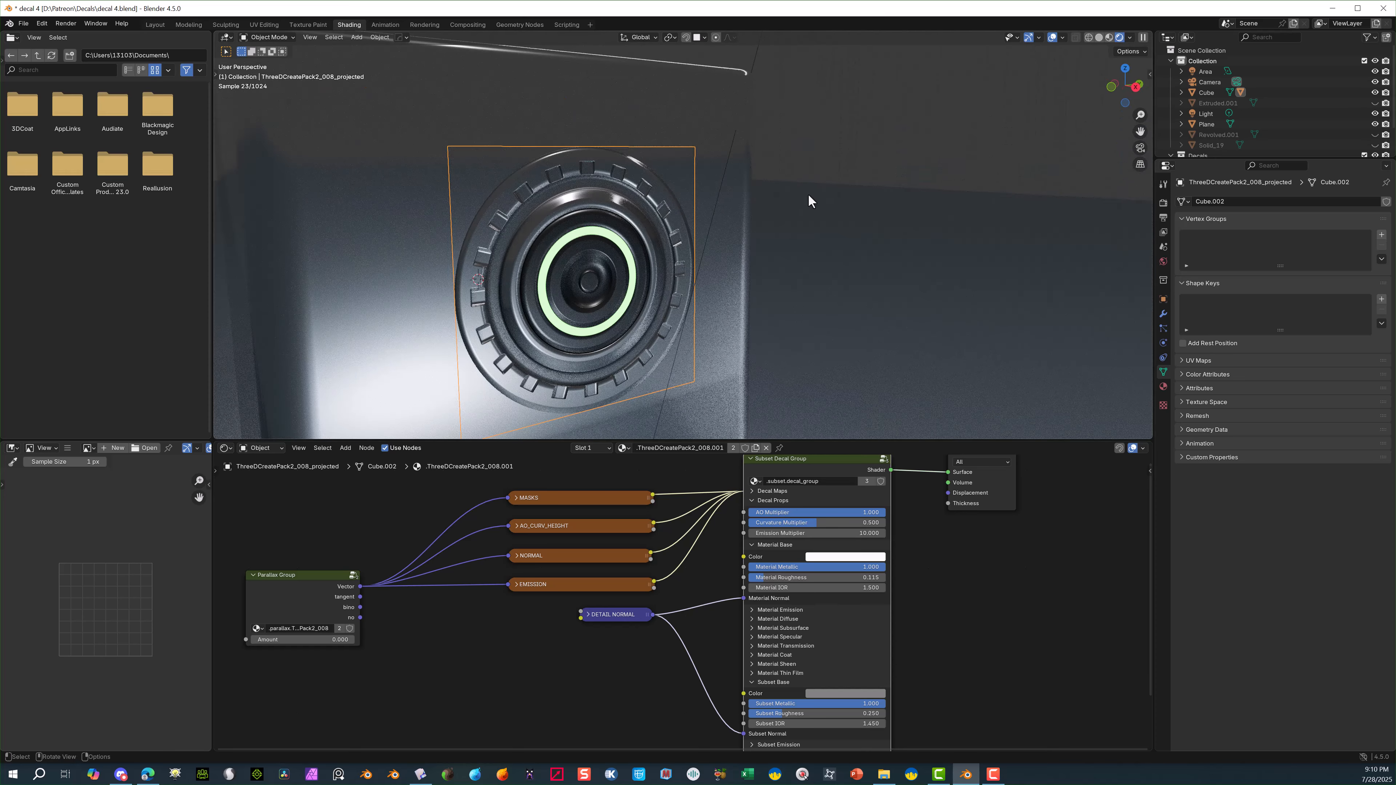
left_click_drag(808, 193, 791, 194)
left_click(553, 178)
key("d")
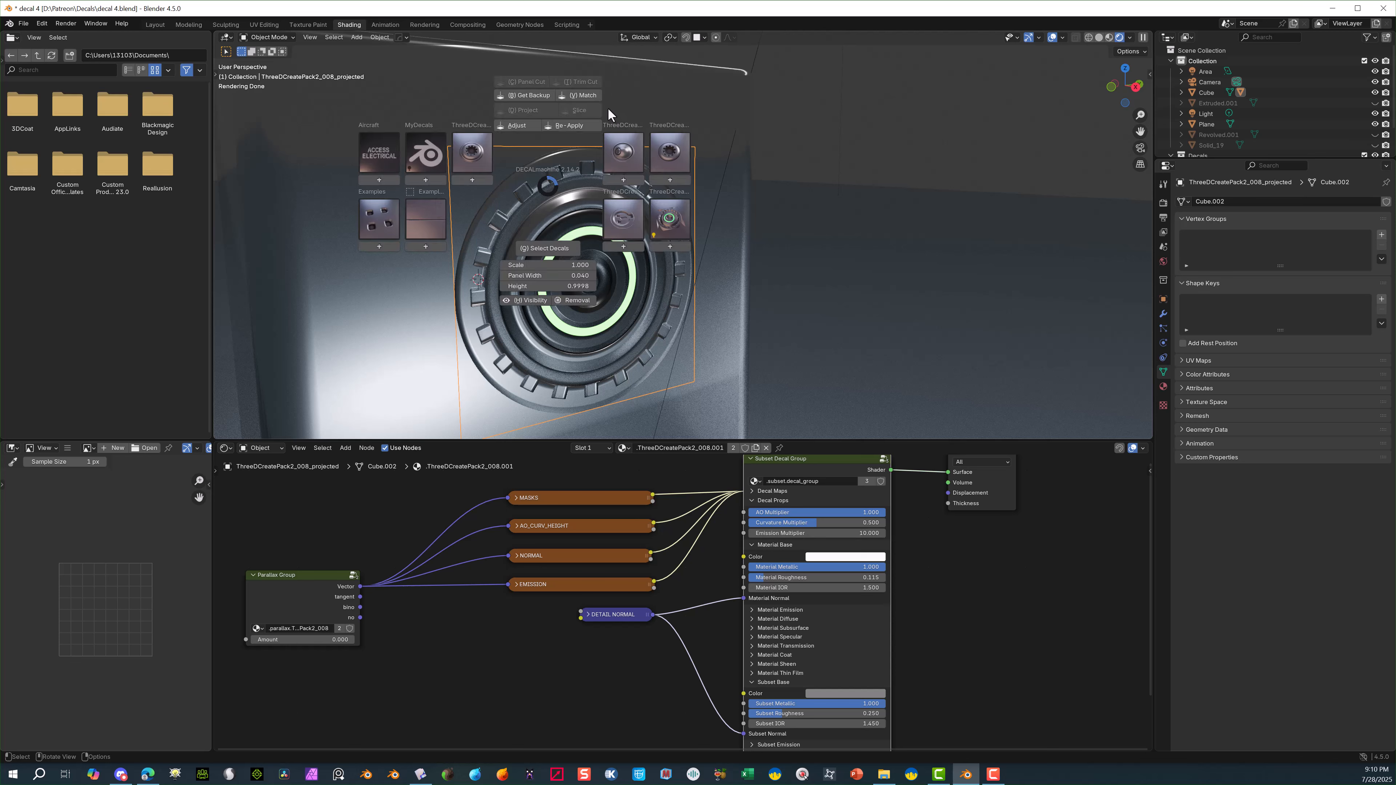
left_click(587, 95)
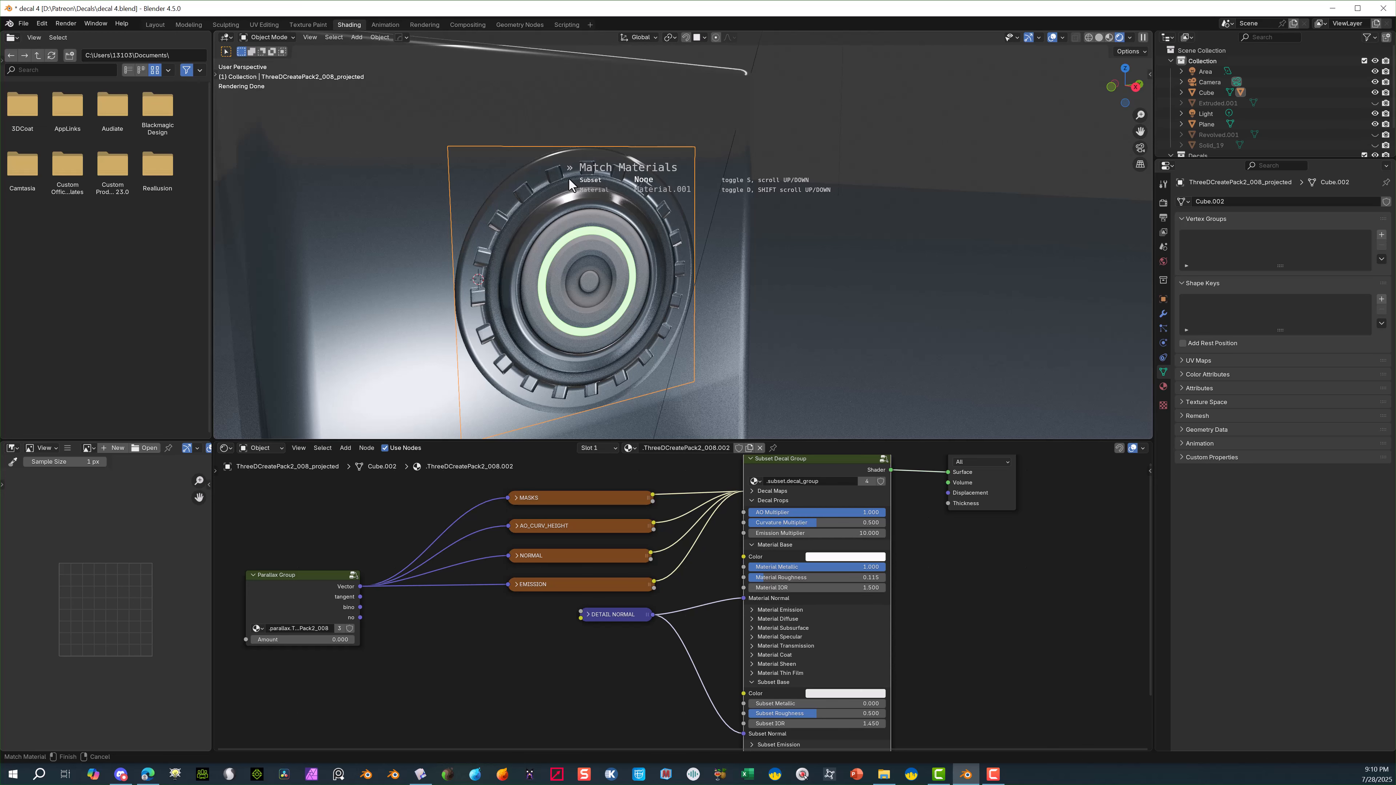
key("s")
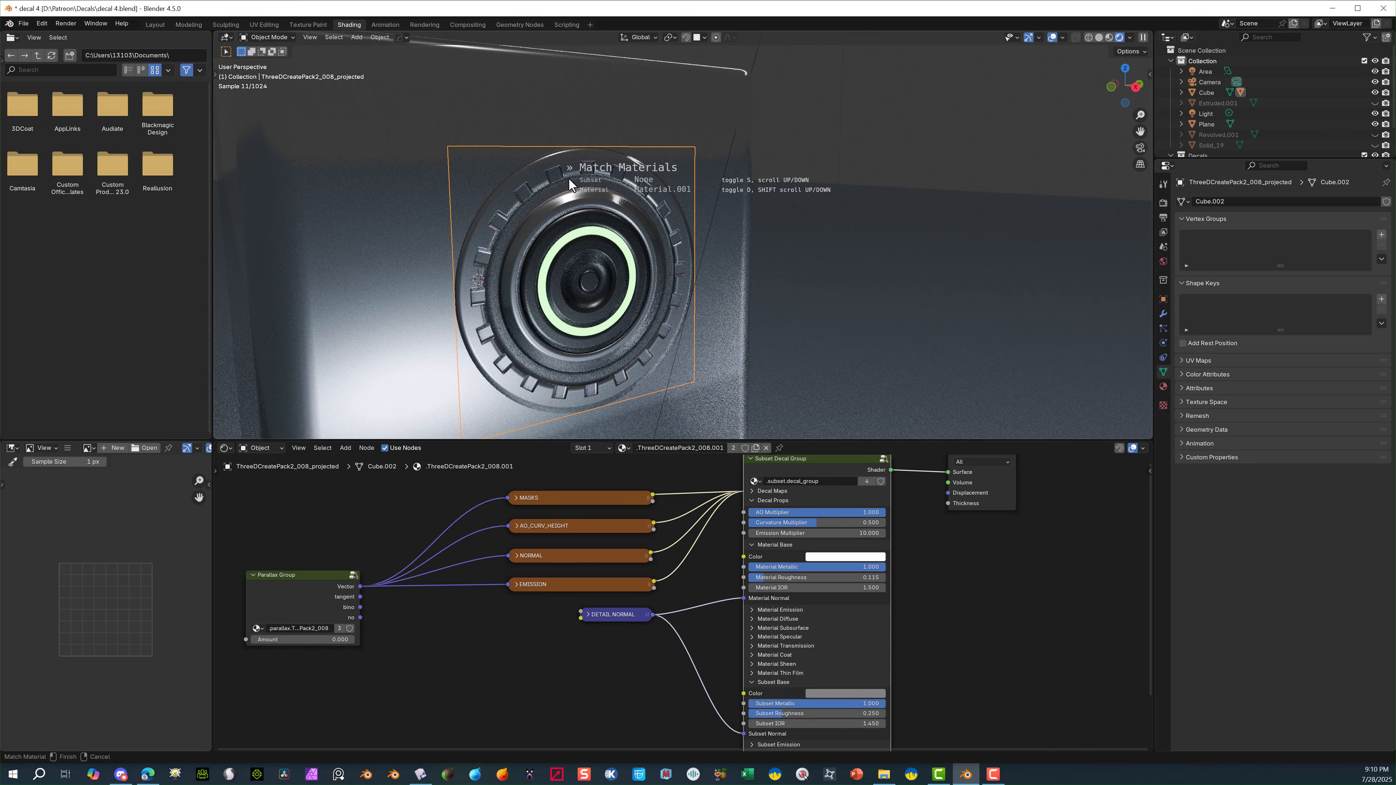
key("d")
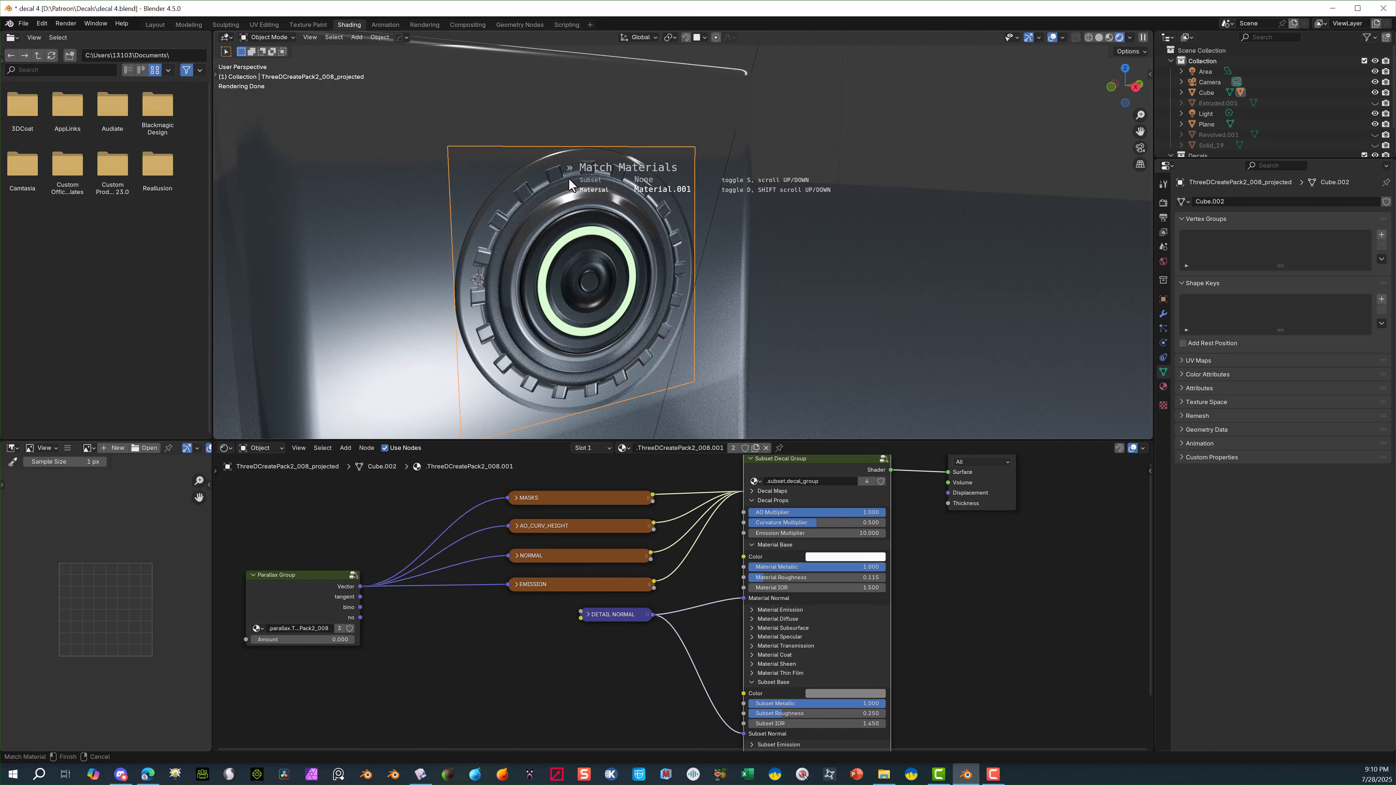
scroll(568, 177, "down", 4, "shift")
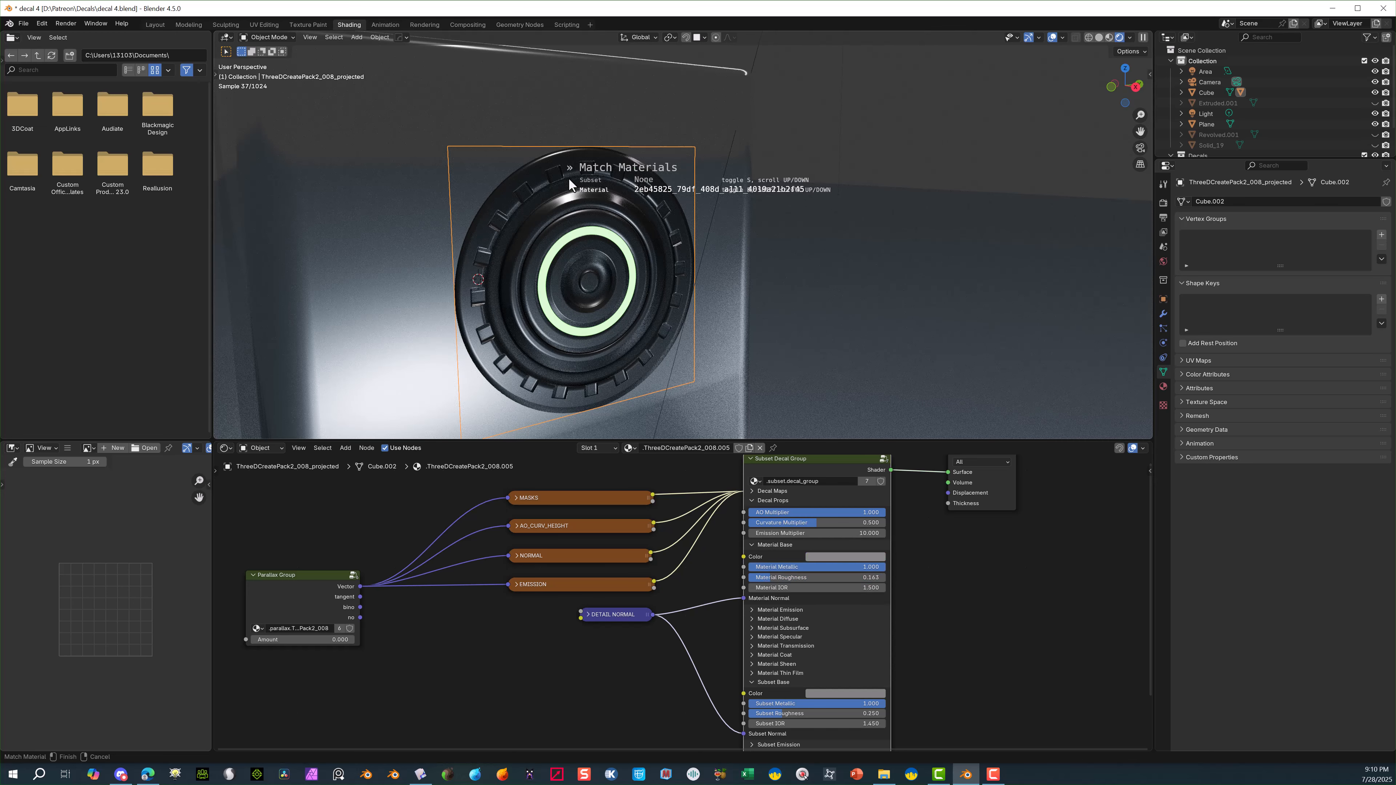
left_click(568, 178)
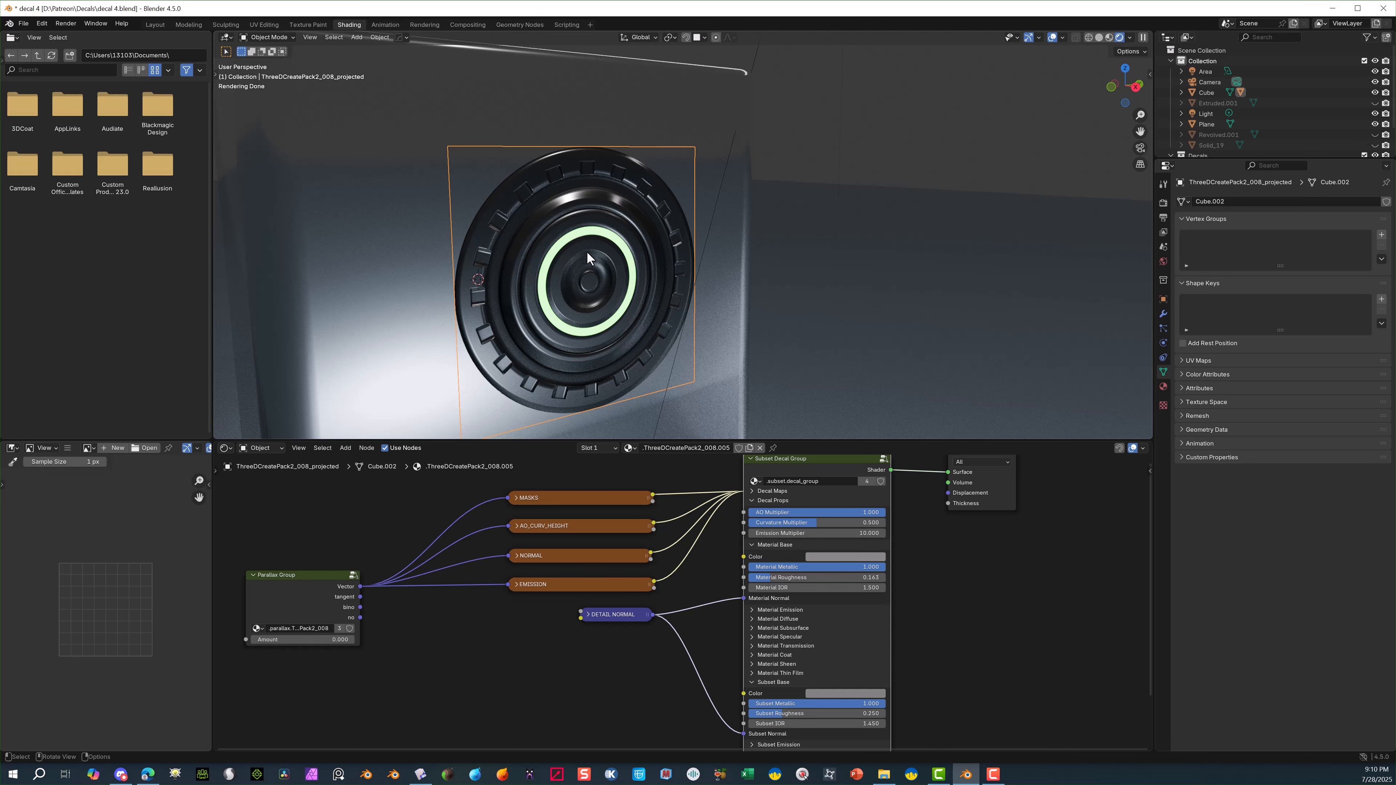
Match the projected decal's subset to Material.002 with DECALmachine.
key("d")
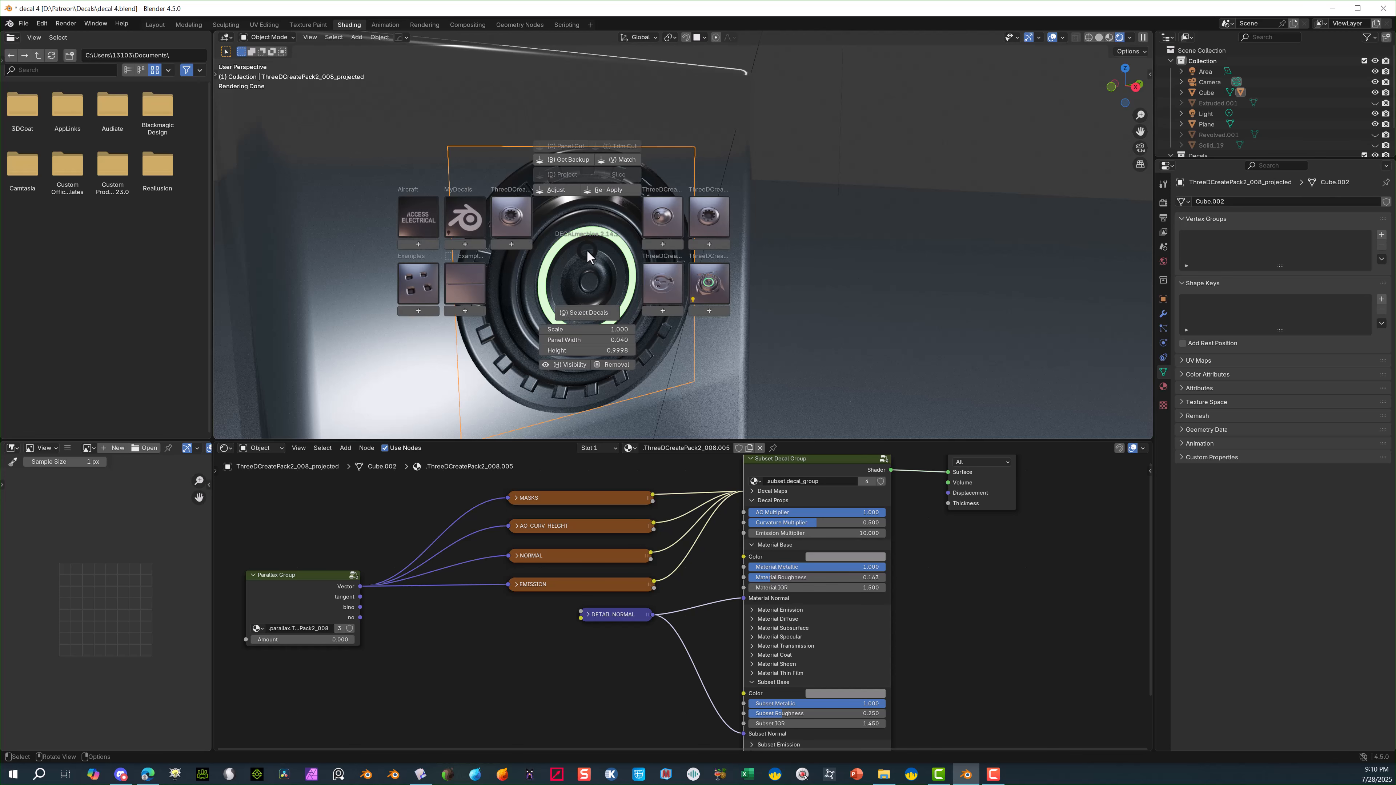
left_click(629, 159)
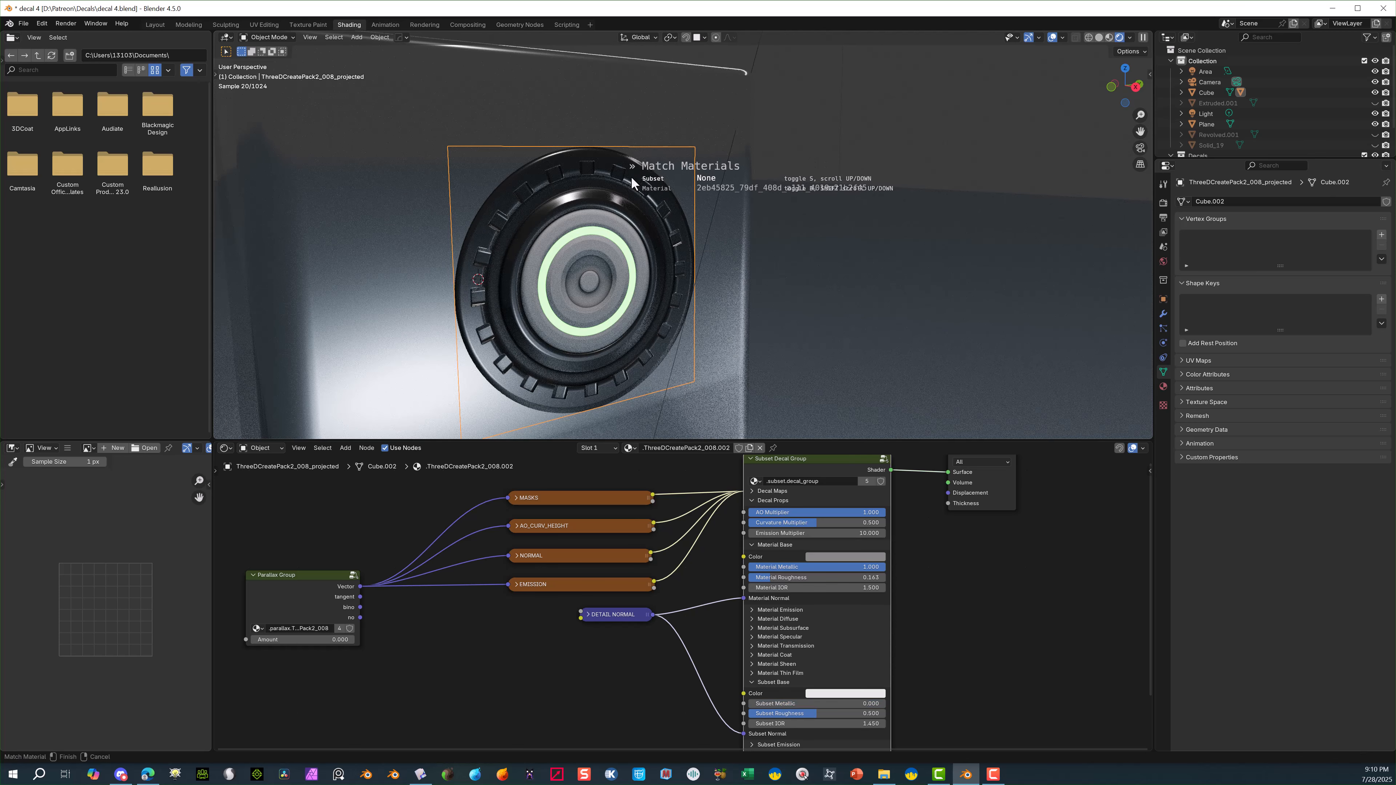
scroll(631, 166, "down", 1)
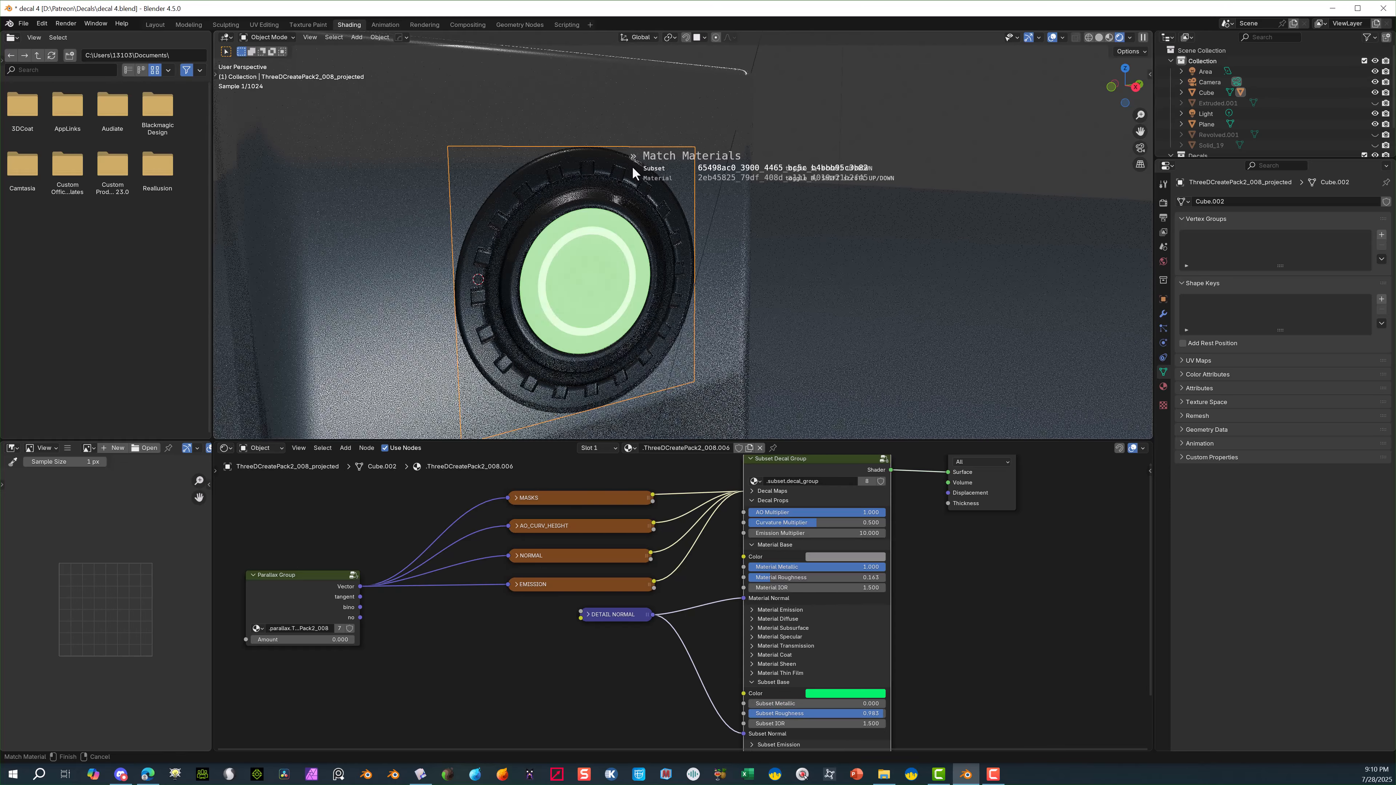
scroll(632, 169, "down", 2)
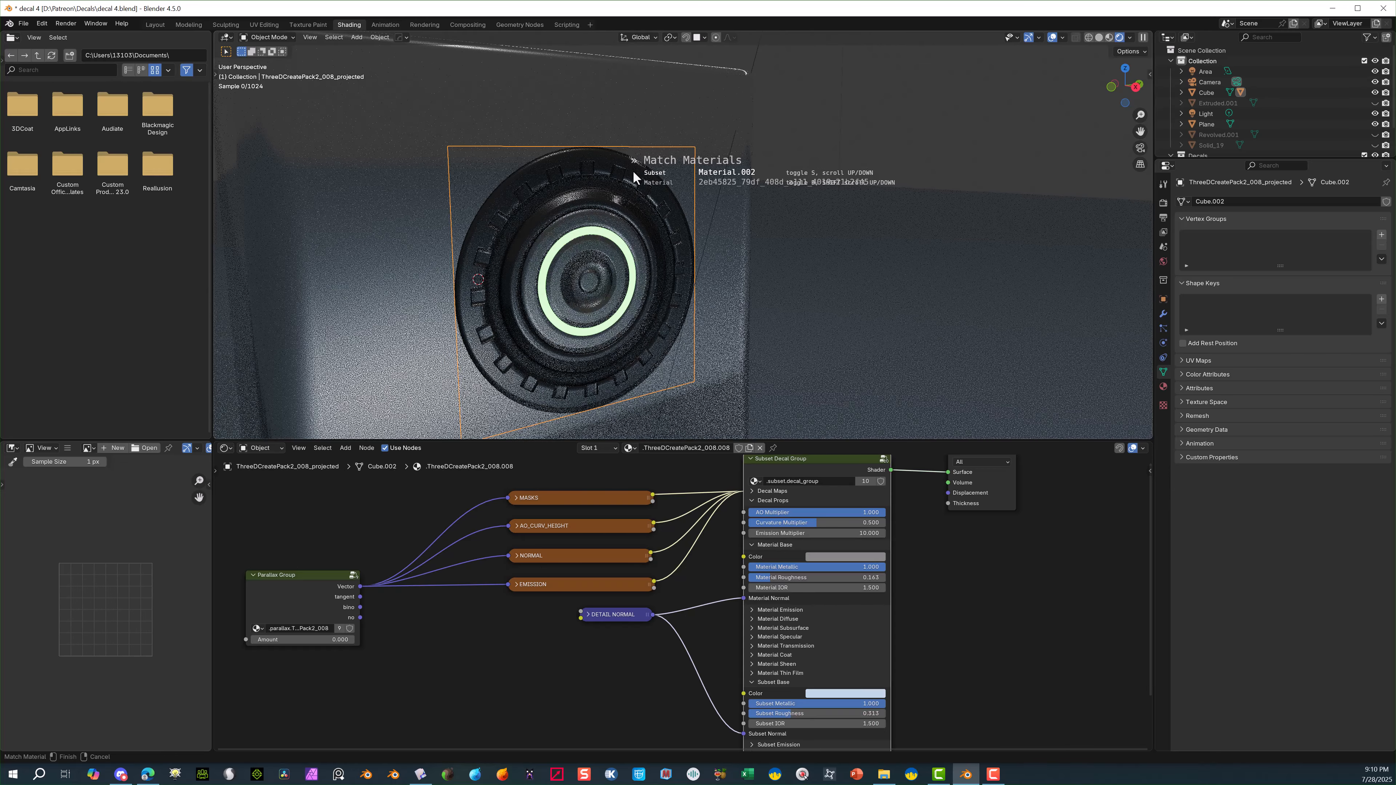
left_click(632, 171)
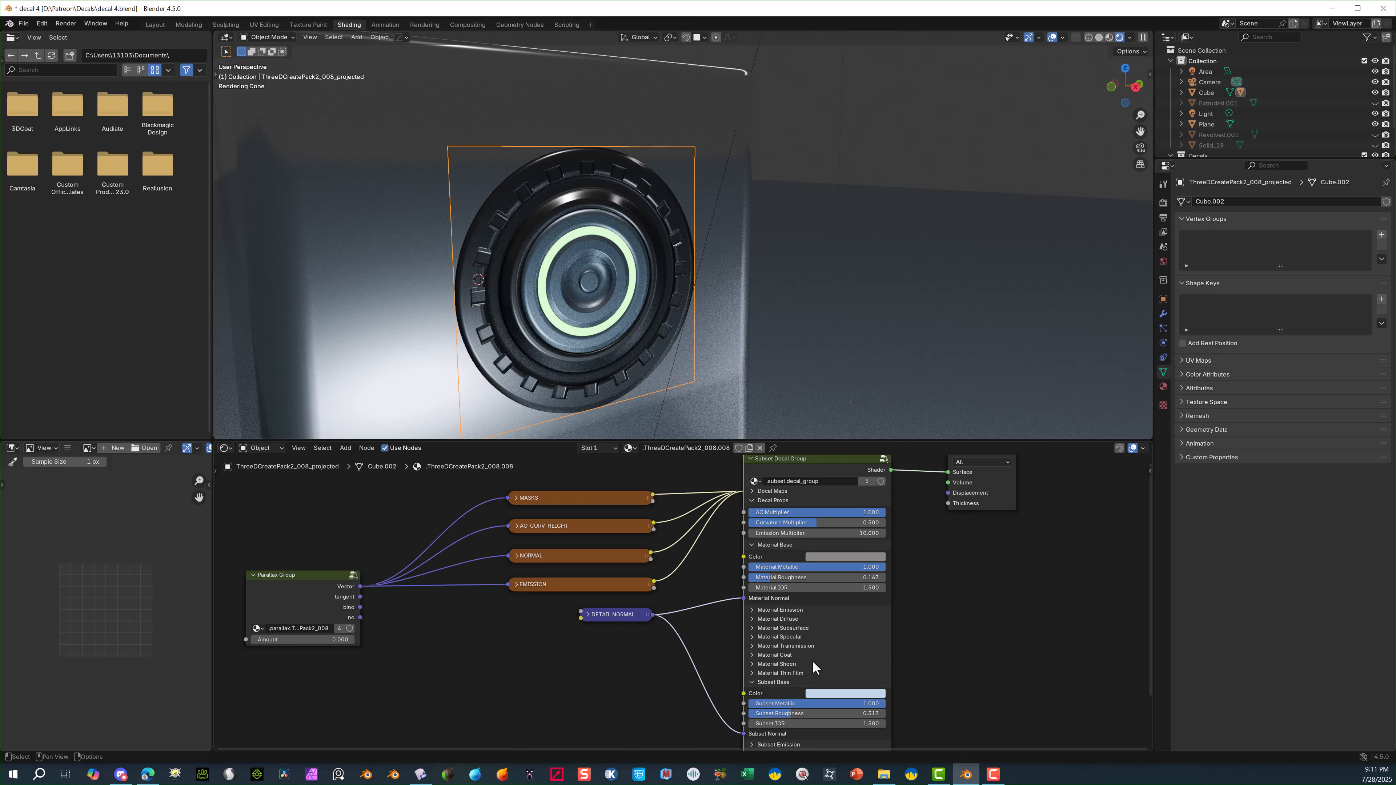
Expand Subset Emission in the decal's Subset Decal Group node and set its color to bright green, #0CFF31FF.
scroll(770, 709, "down", 2)
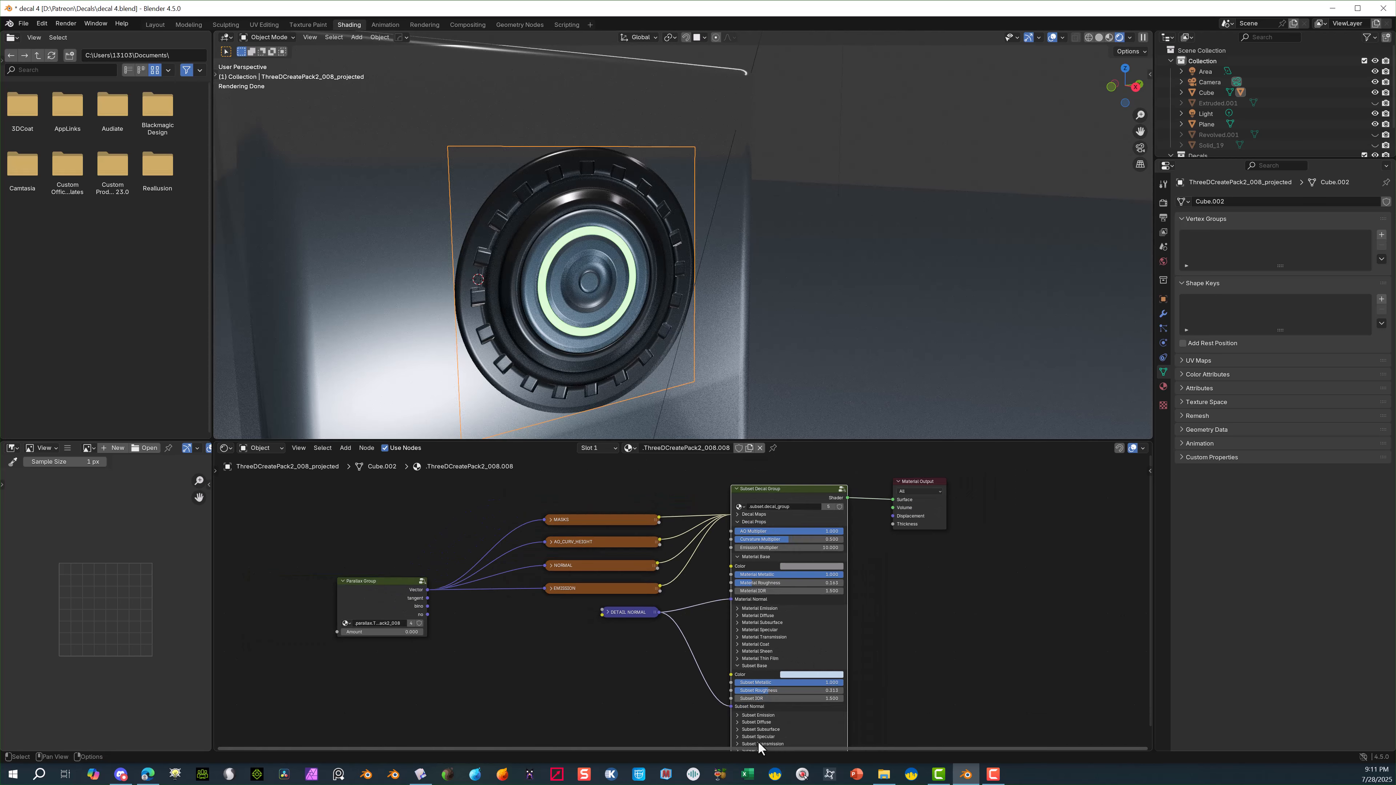
left_click(745, 725)
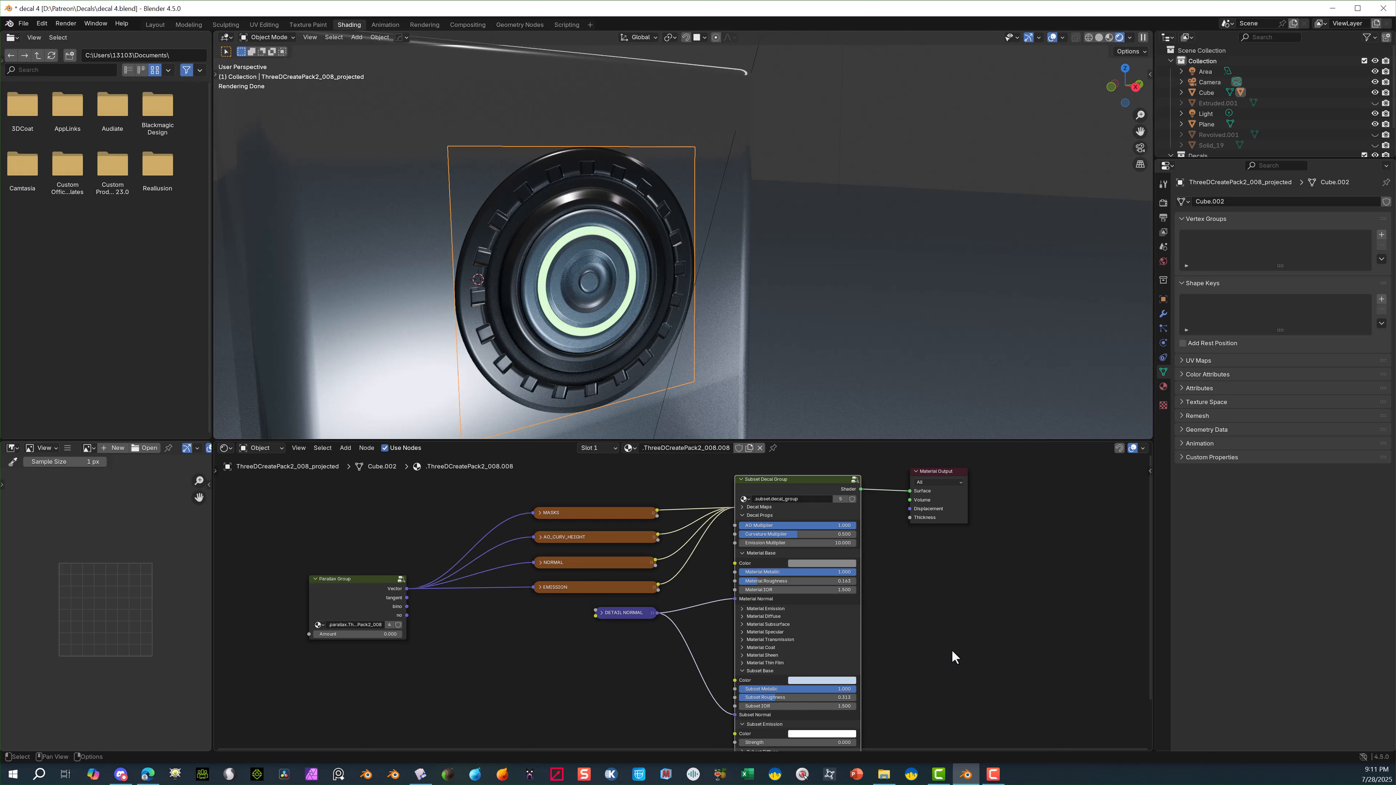
middle_click_drag(951, 632, 952, 533)
scroll(946, 545, "up", 4)
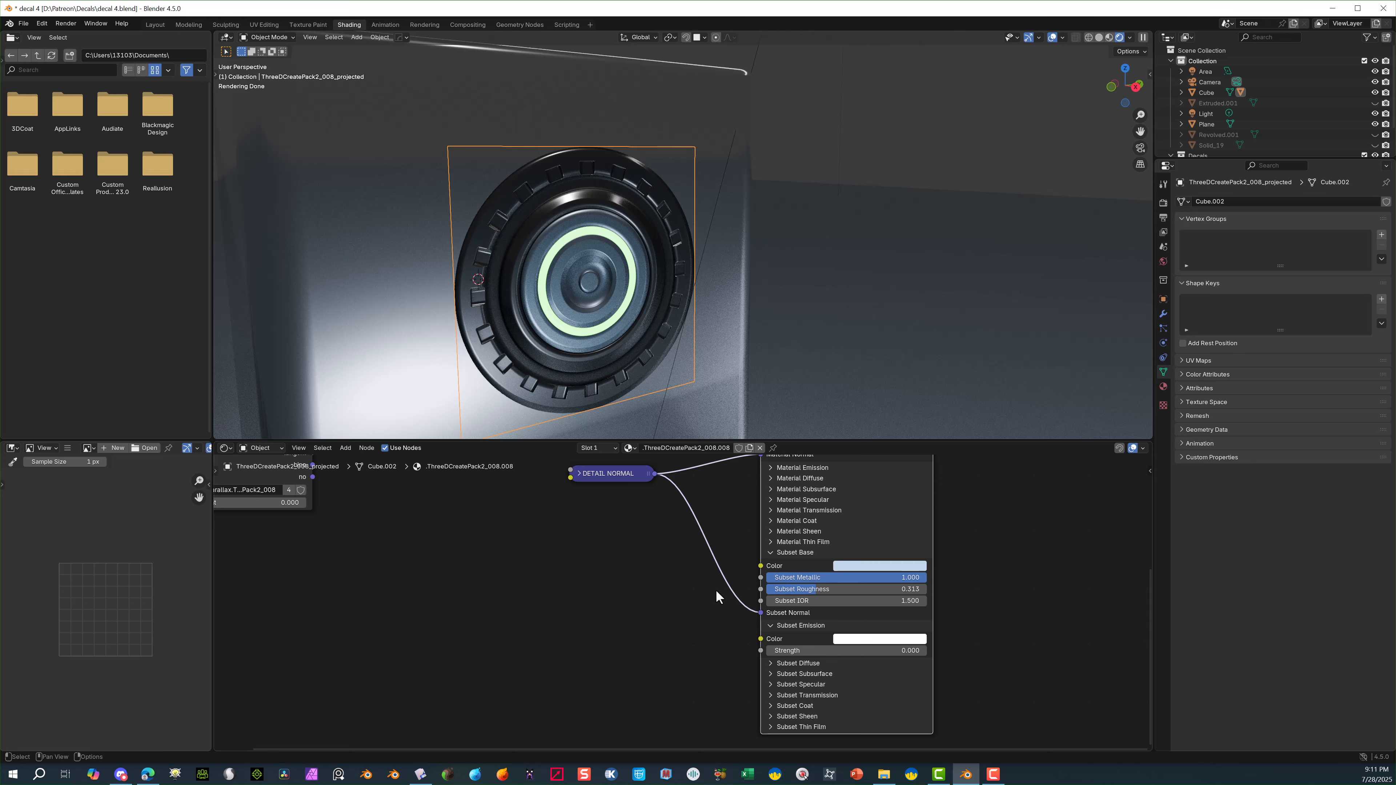
scroll(852, 375, "up", 2)
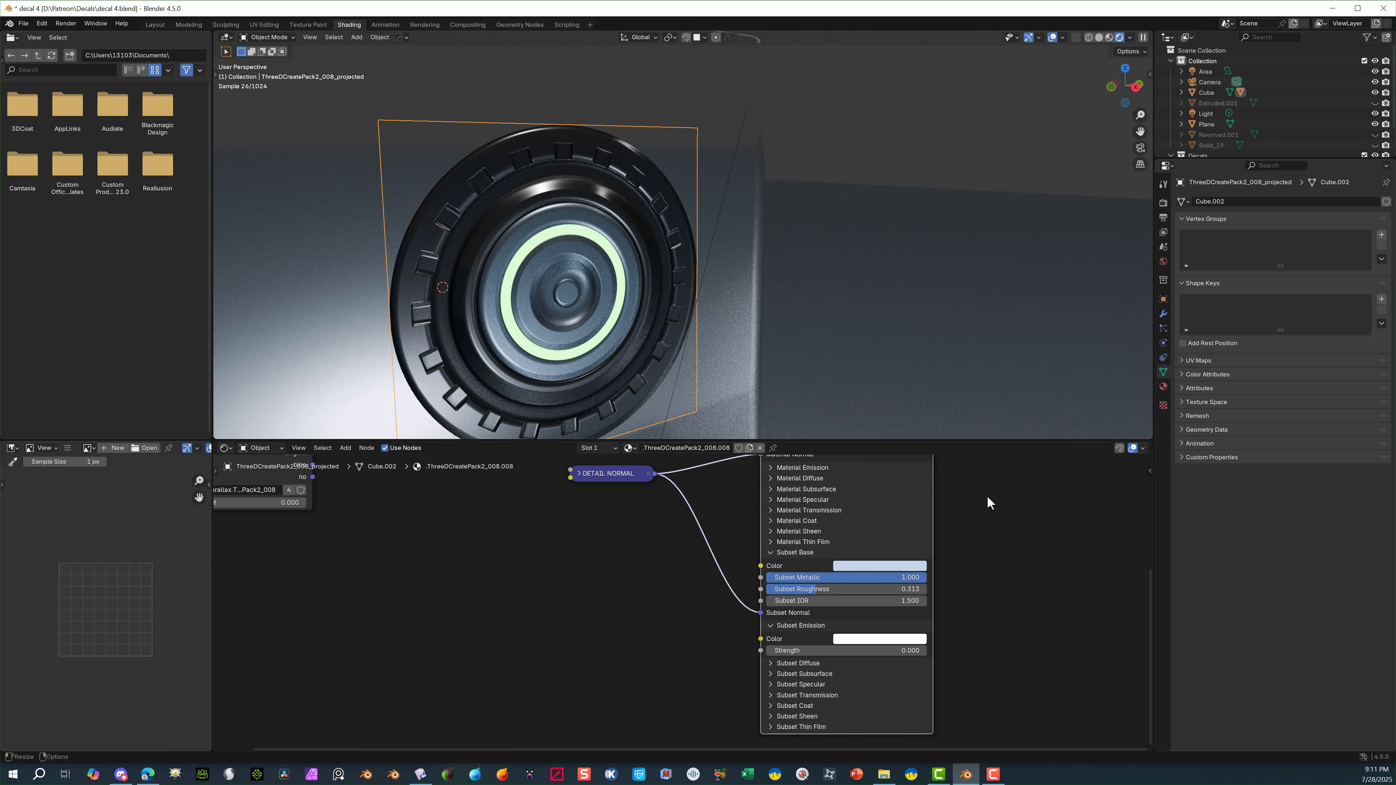
scroll(820, 538, "up", 1)
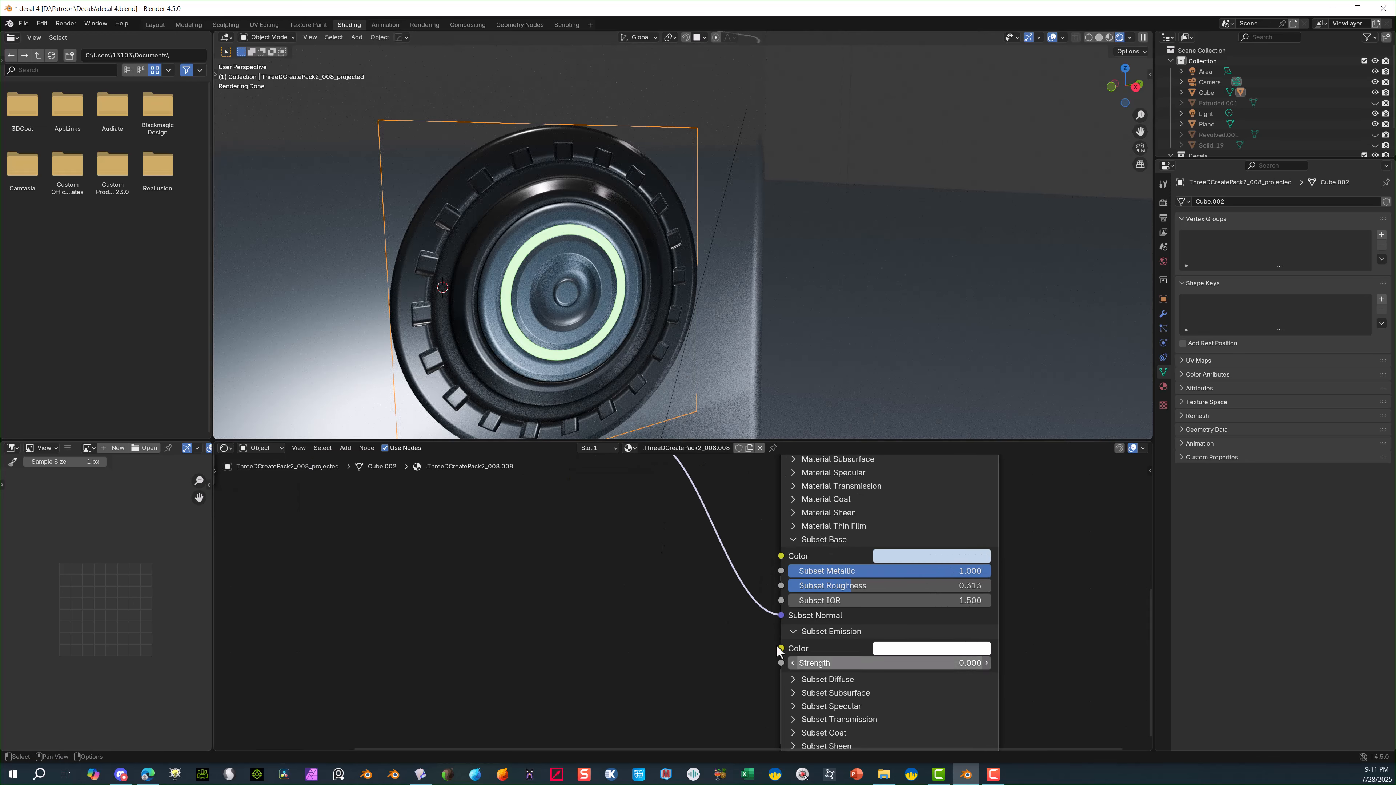
left_click(915, 656)
left_click_drag(925, 477, 895, 440)
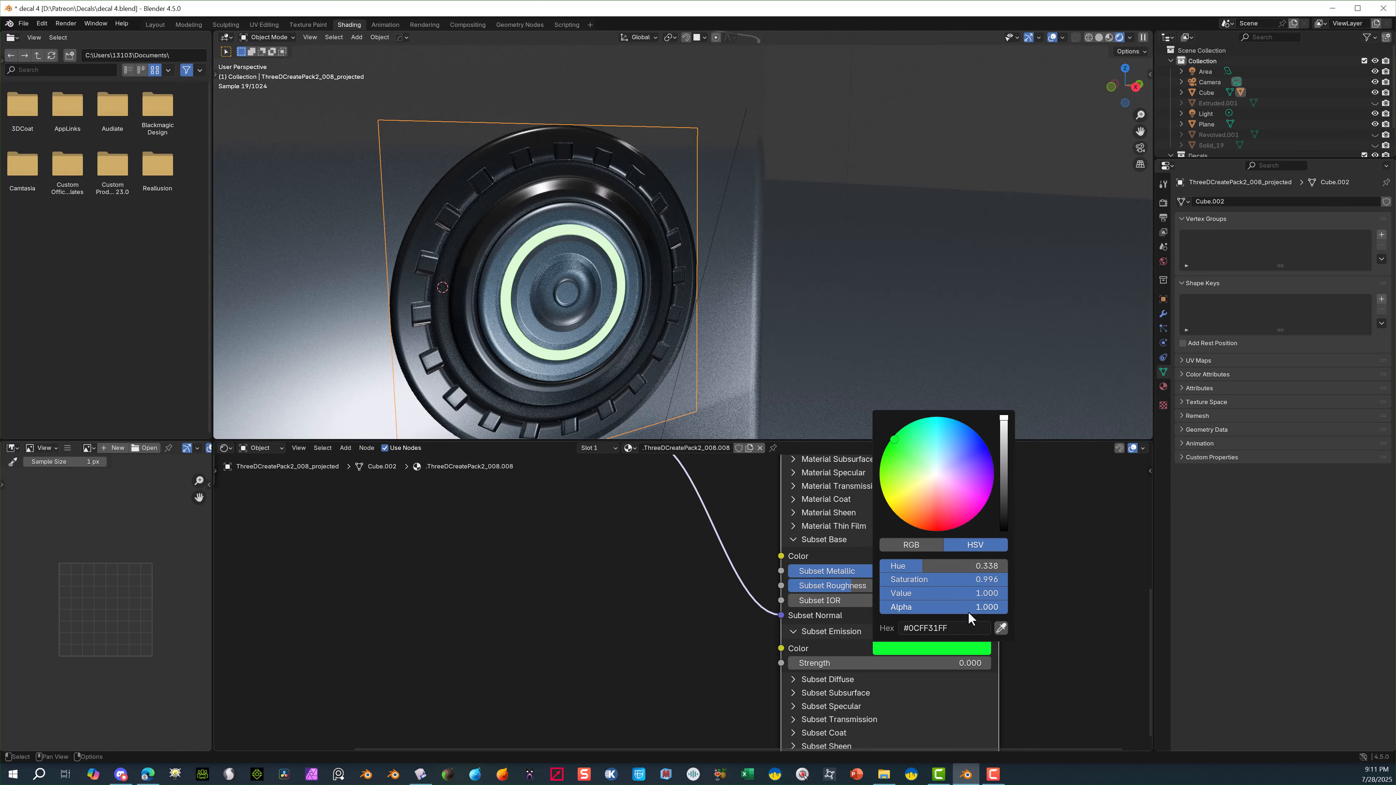
left_click(1046, 511)
mouse_move(944, 661)
left_mouse_down()
mouse_move(968, 660)
mouse_move(944, 661)
left_mouse_up()
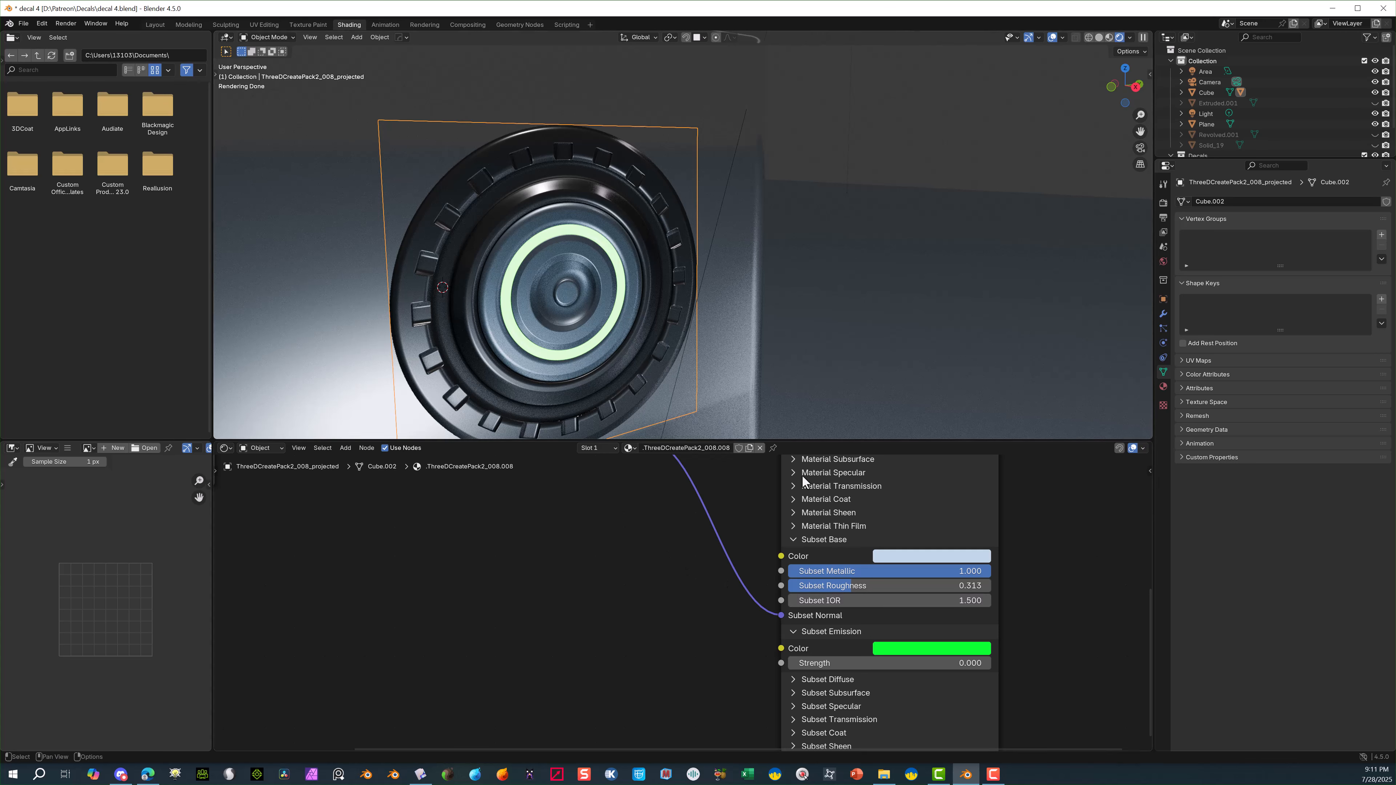
Examine the decal's shader nodes, expanding the EMISSION texture node to check its image and reviewing the Subset Emission settings.
scroll(794, 672, "down", 1)
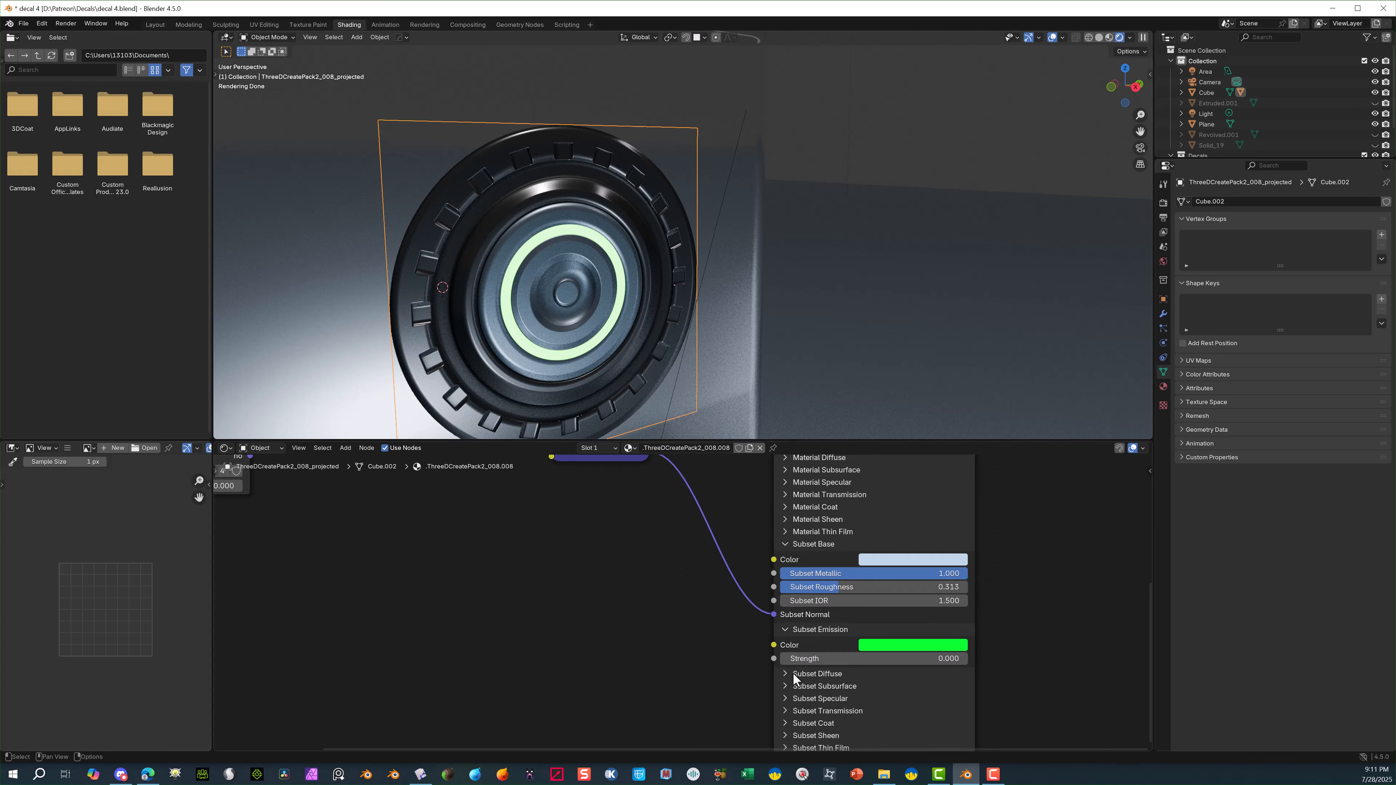
scroll(833, 732, "down", 1)
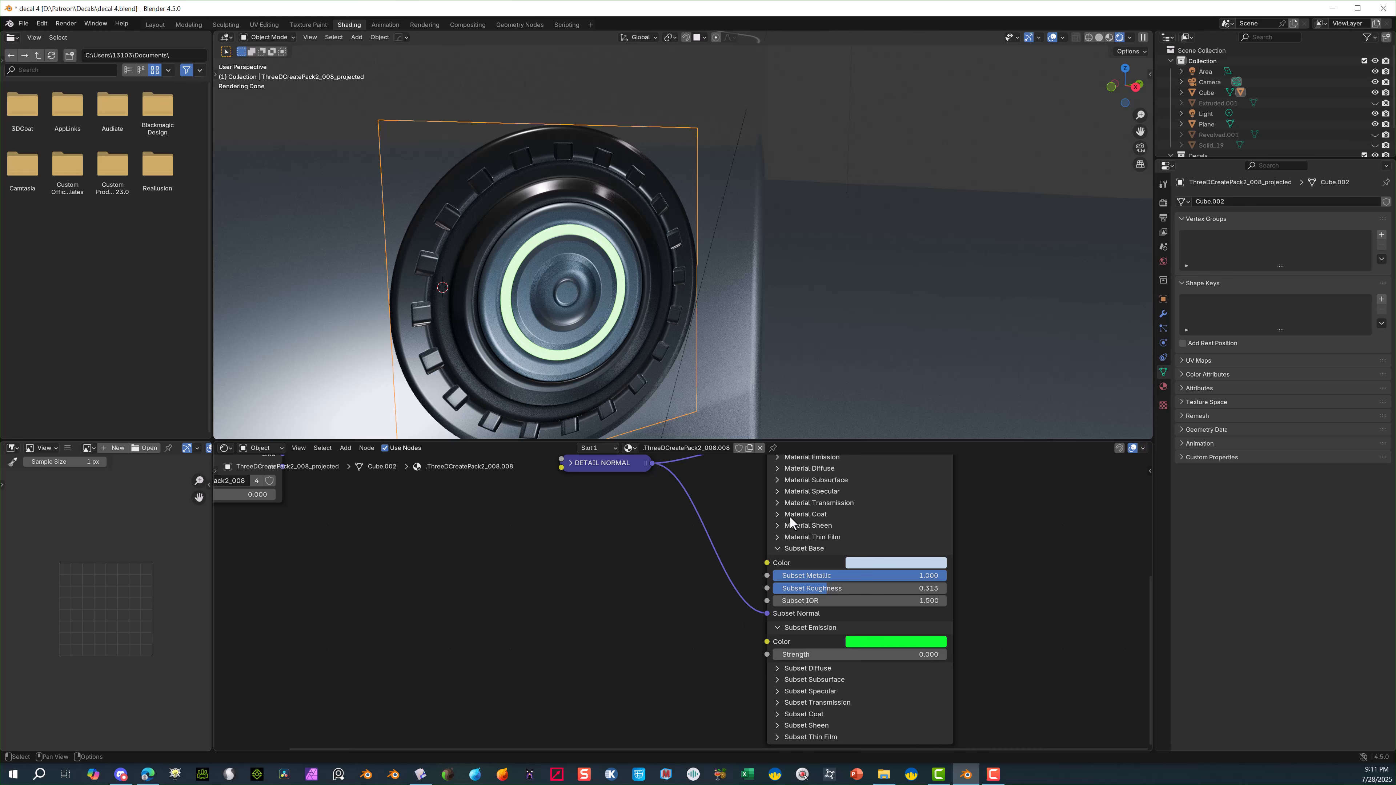
scroll(840, 524, "down", 1)
scroll(835, 525, "down", 3)
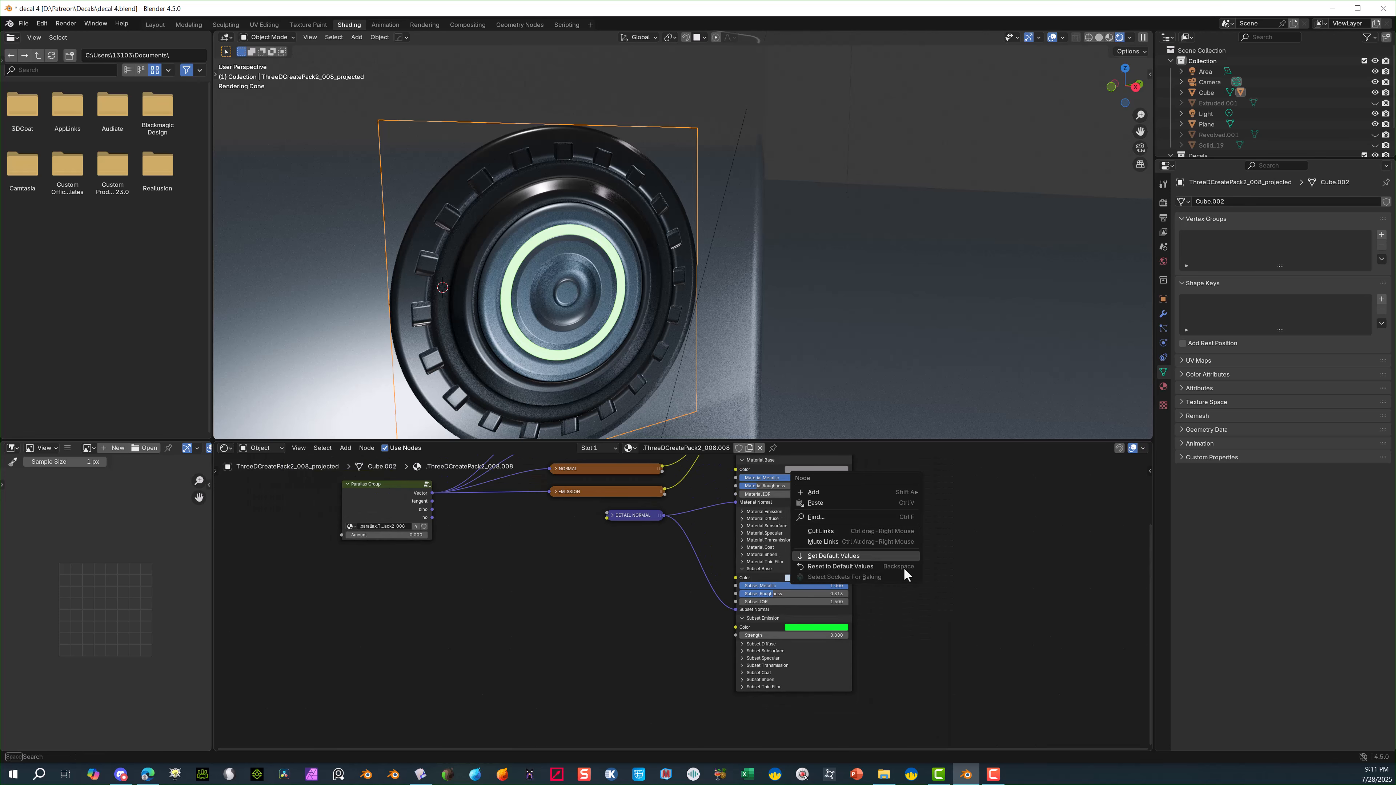
scroll(959, 495, "up", 5)
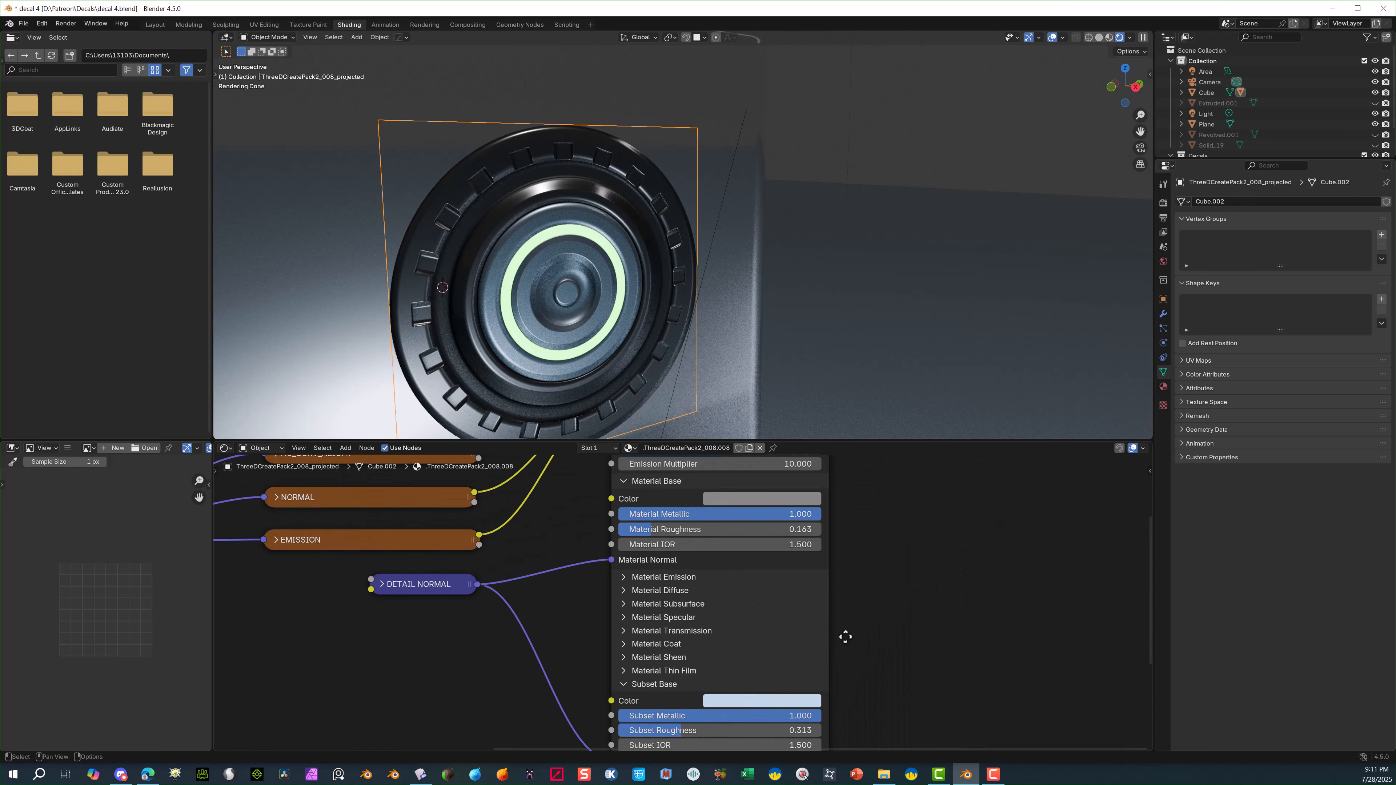
middle_click_drag(913, 549, 1153, 639)
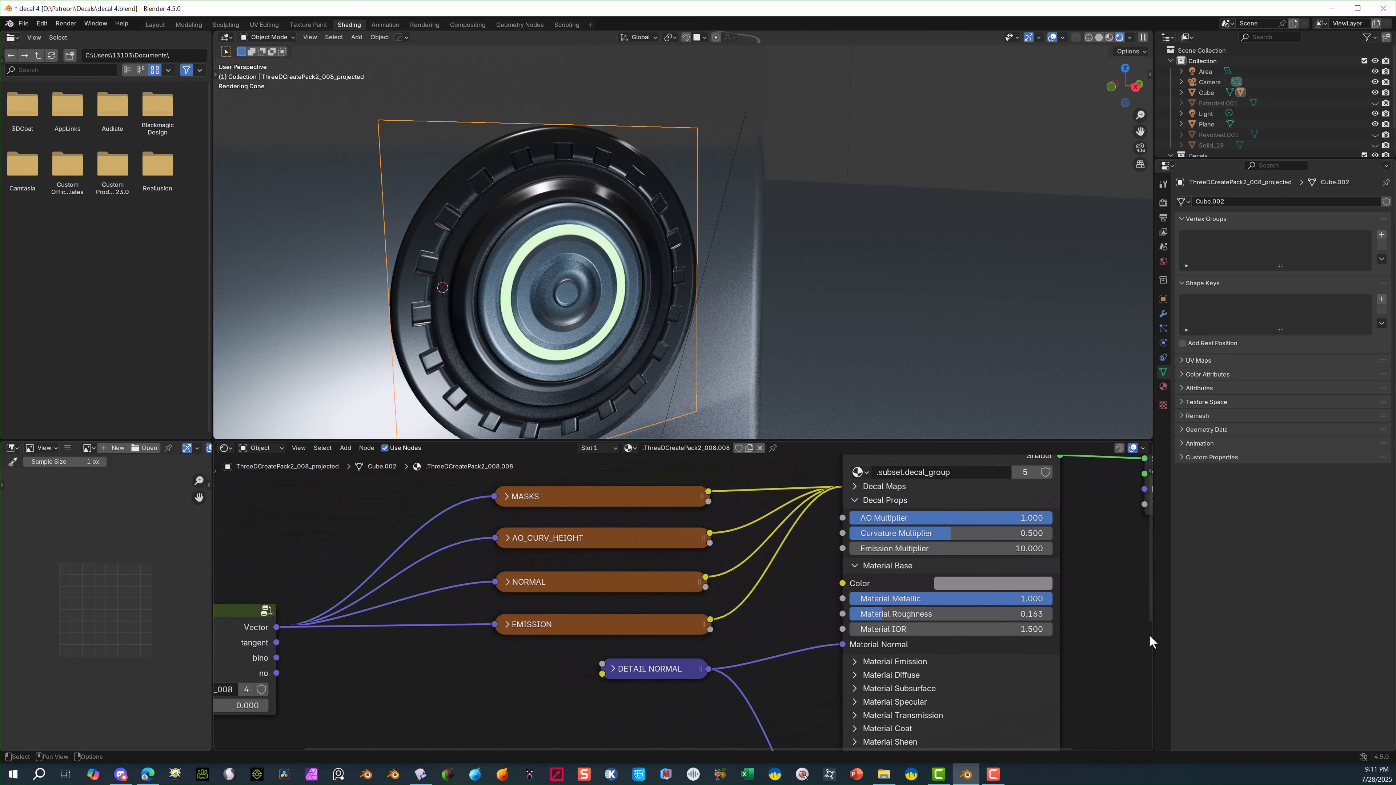
left_click(507, 624)
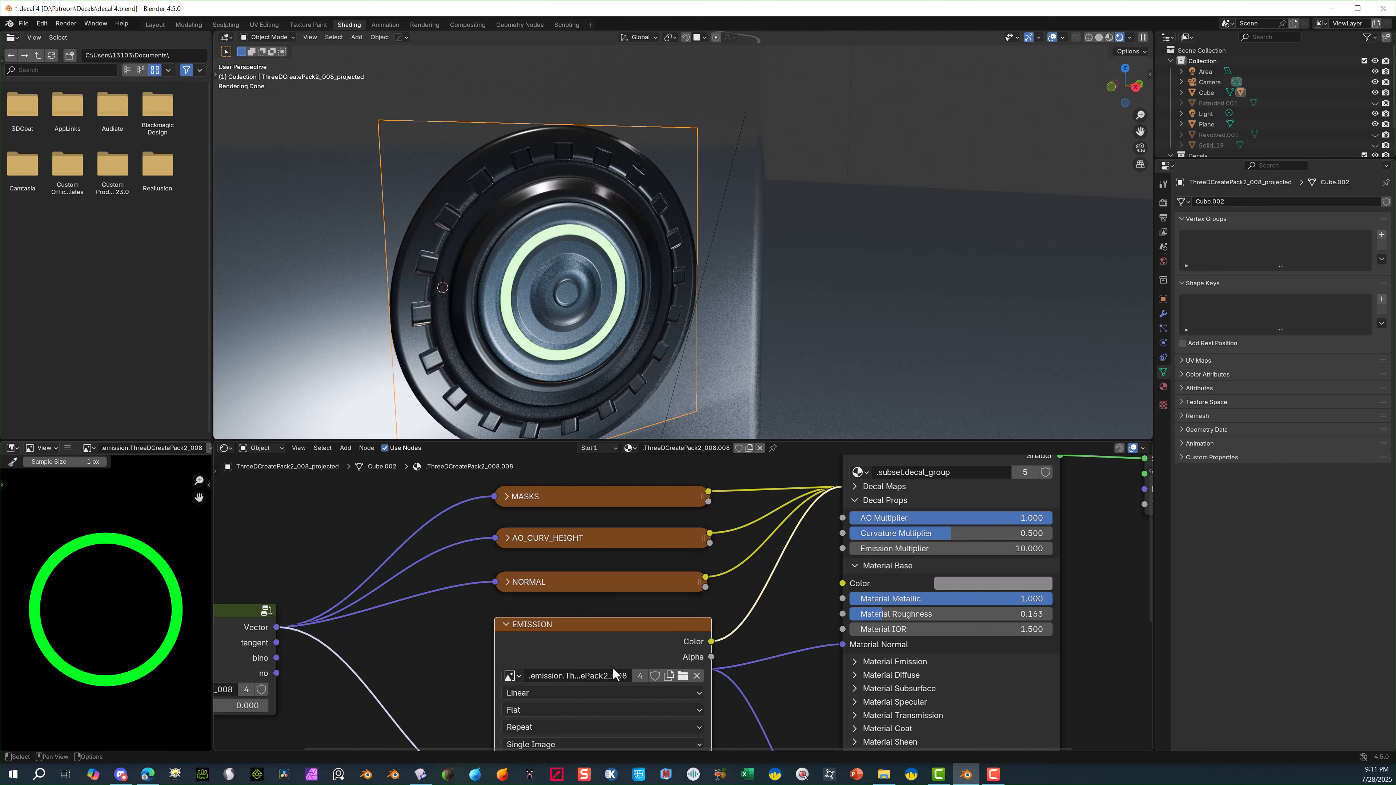
scroll(330, 619, "down", 2)
scroll(489, 630, "down", 1)
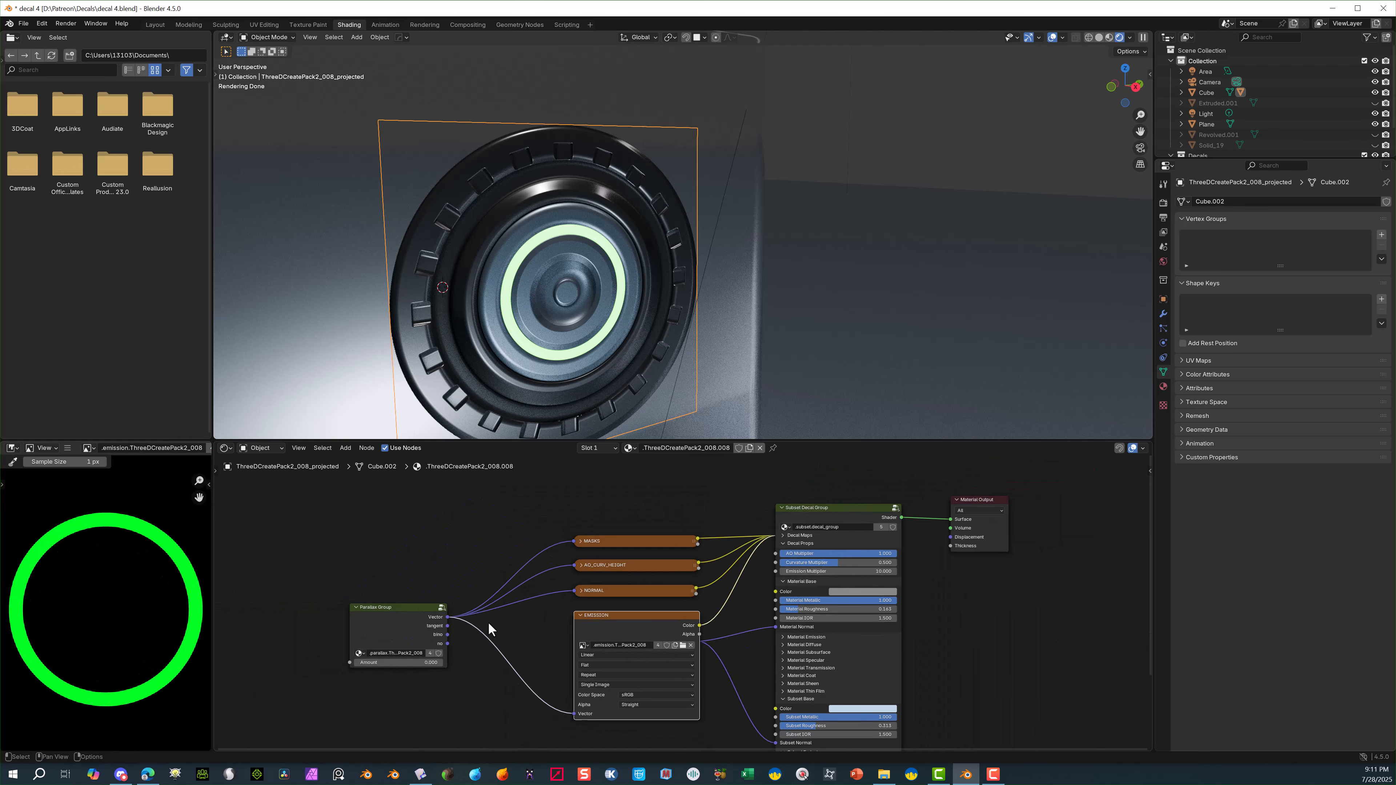
scroll(538, 716, "up", 2)
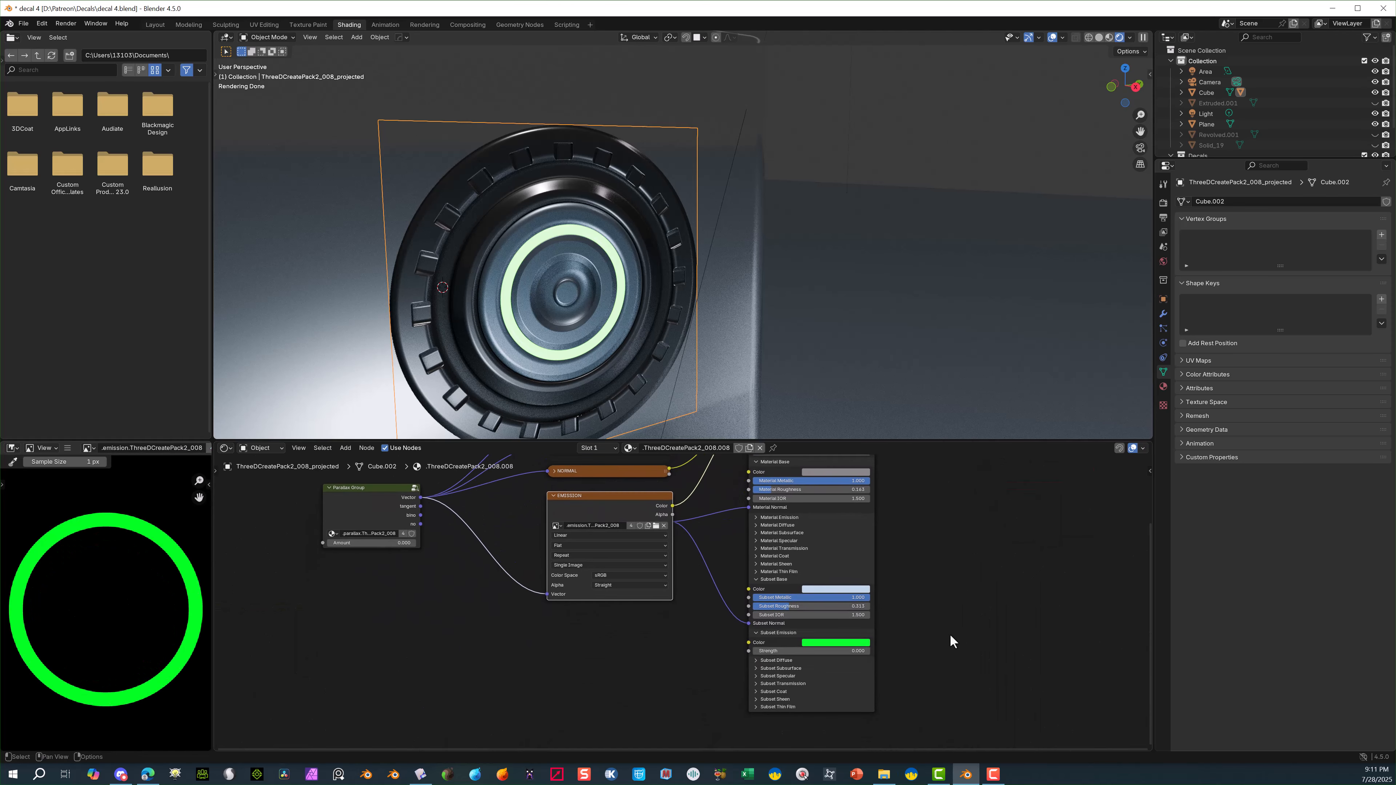
scroll(976, 692, "up", 2)
scroll(904, 660, "up", 3)
middle_click_drag(898, 659, 731, 563)
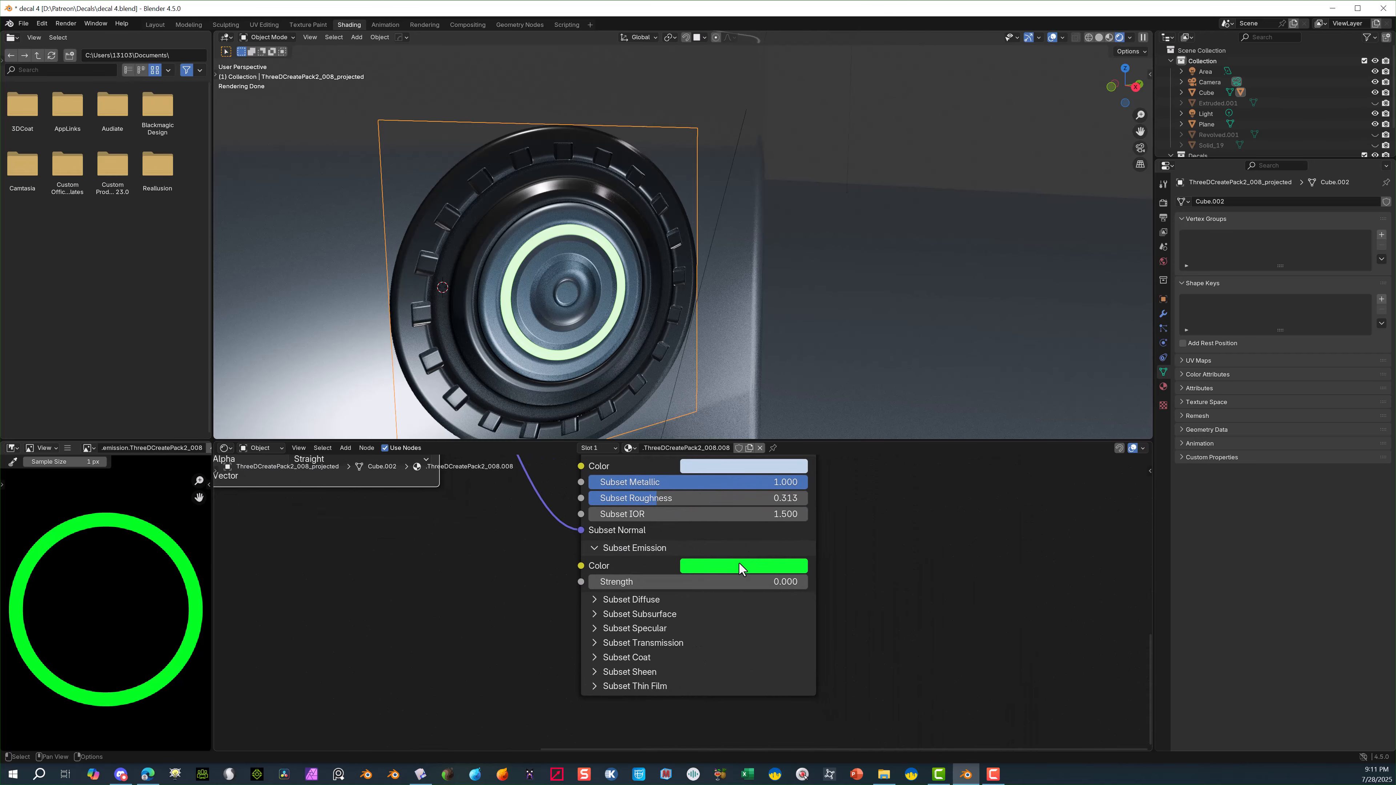
mouse_move(746, 582)
left_mouse_down()
mouse_move(1044, 582)
mouse_move(748, 582)
left_mouse_up()
Deselect the decal and save the current blend file.
key("alt+a")
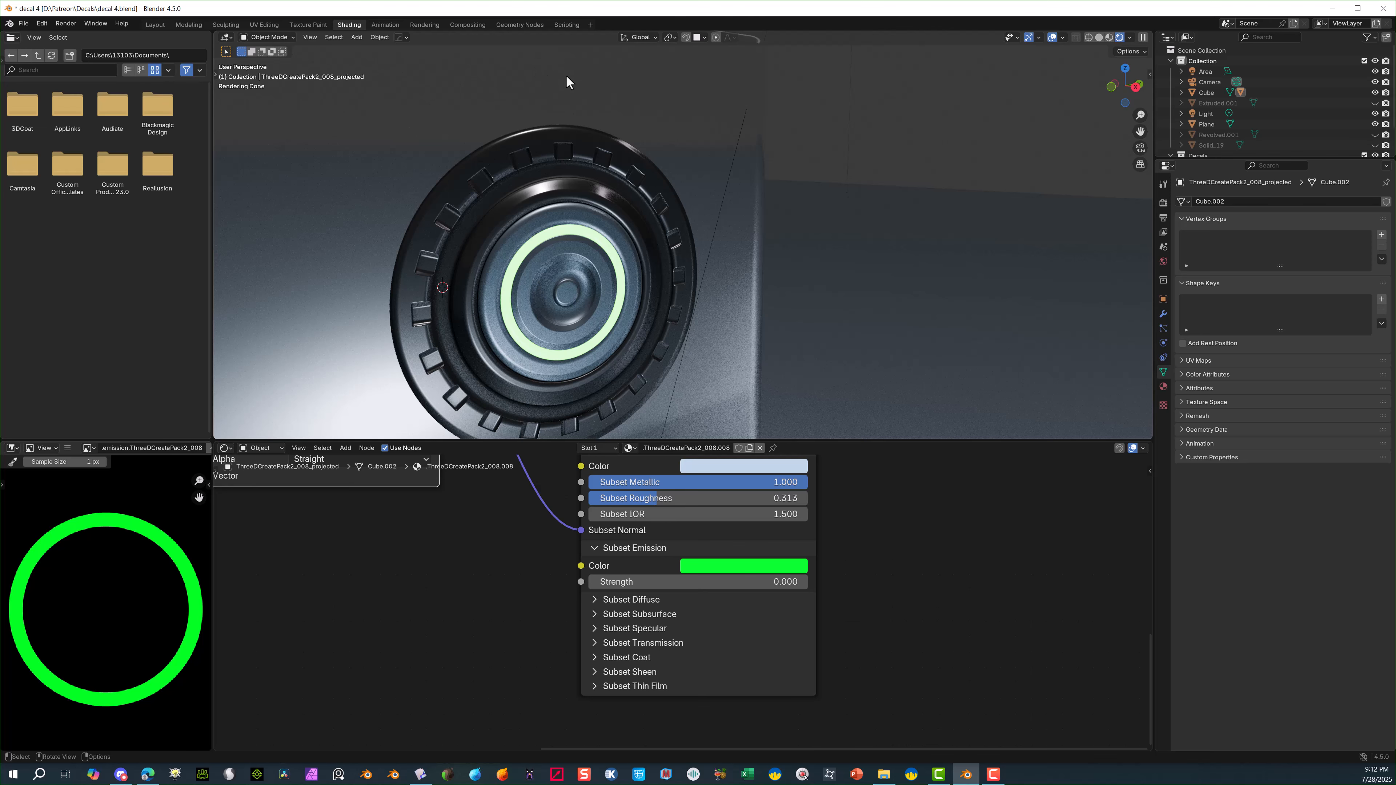
scroll(583, 72, "down", 3)
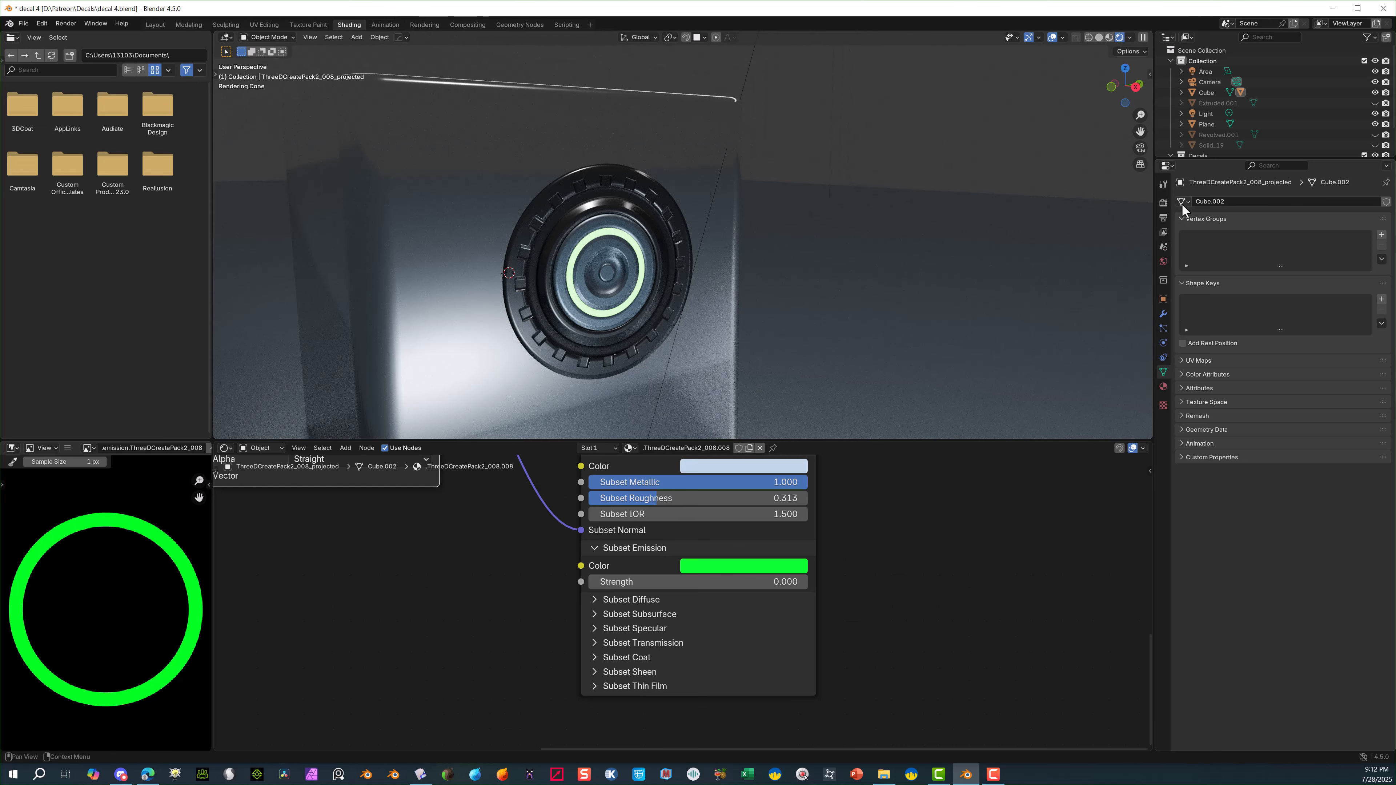
left_click(1162, 202)
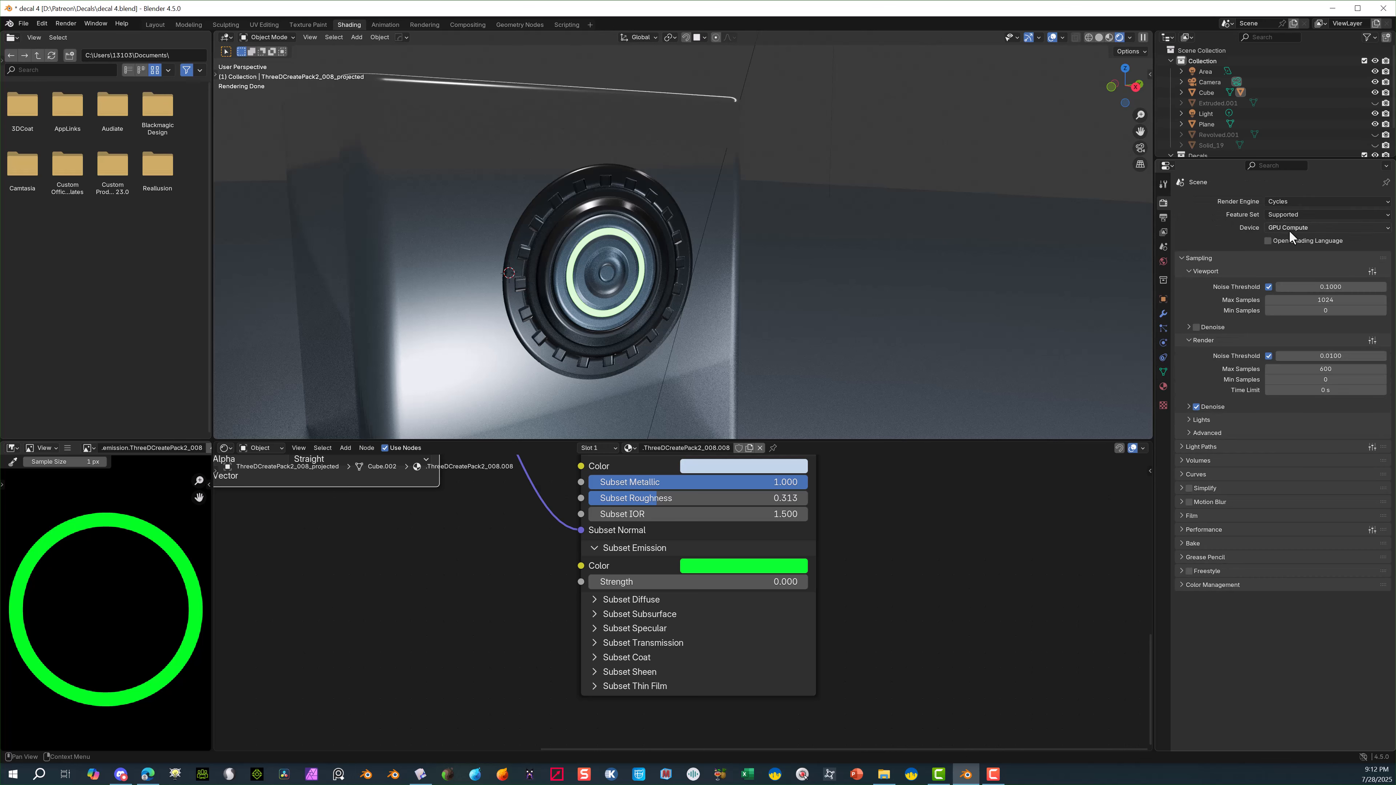
left_click(1164, 218)
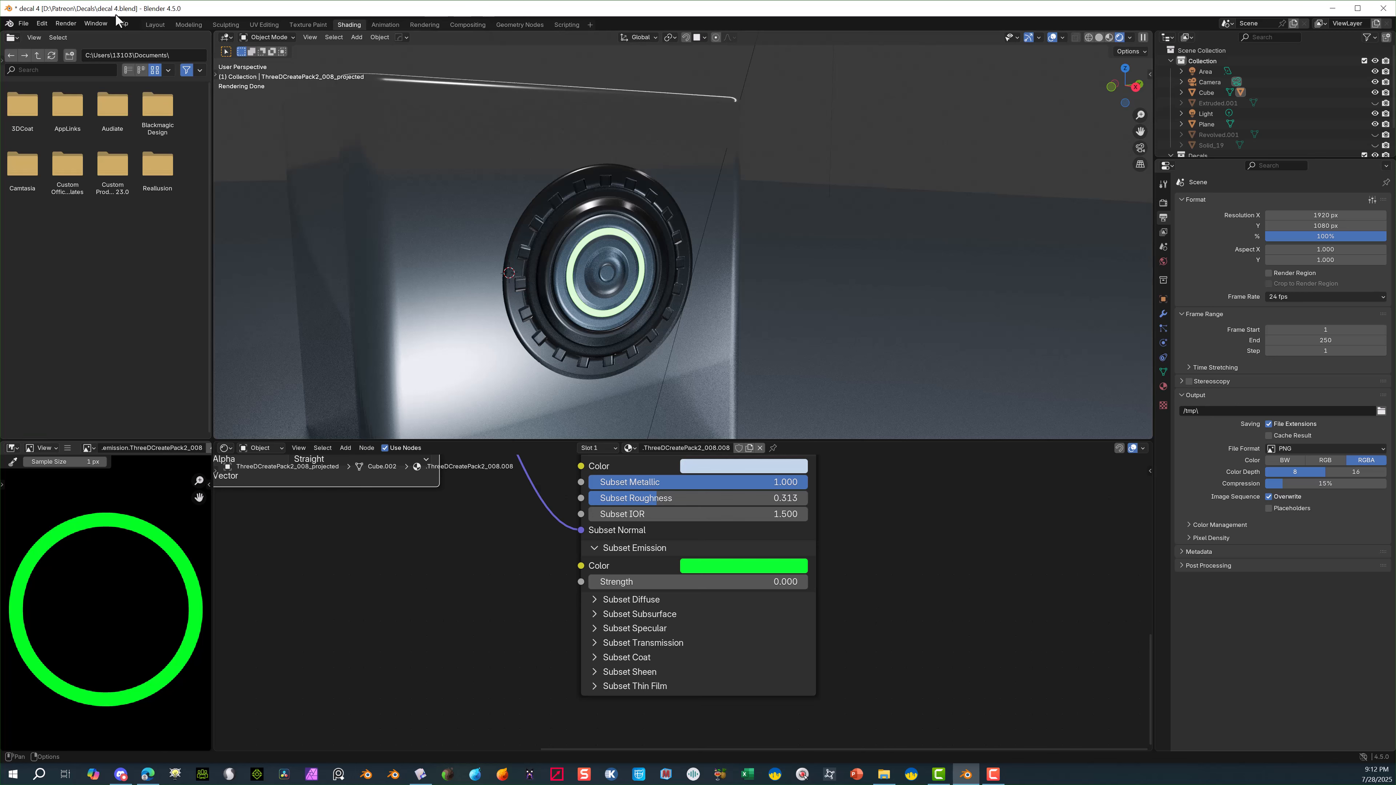
left_click(22, 24)
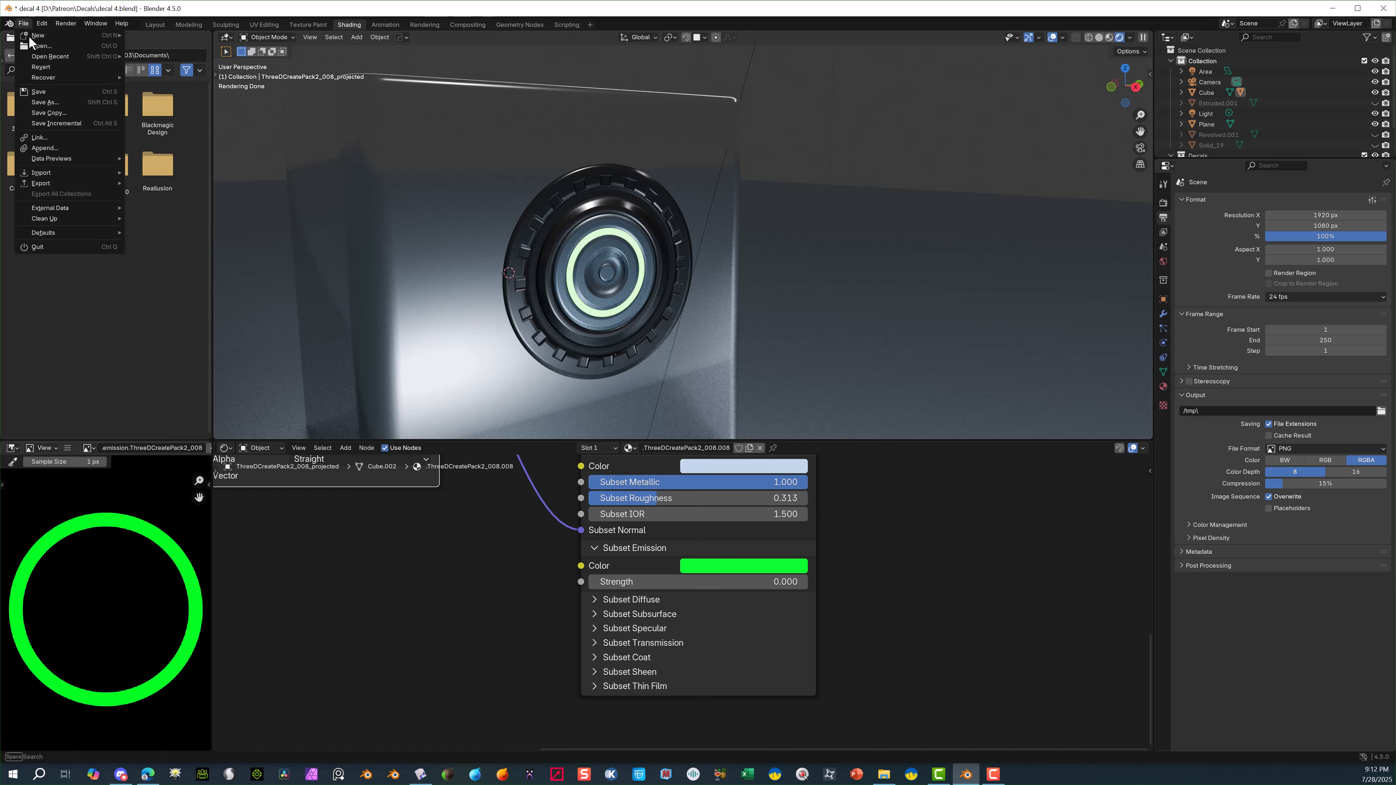
left_click(45, 90)
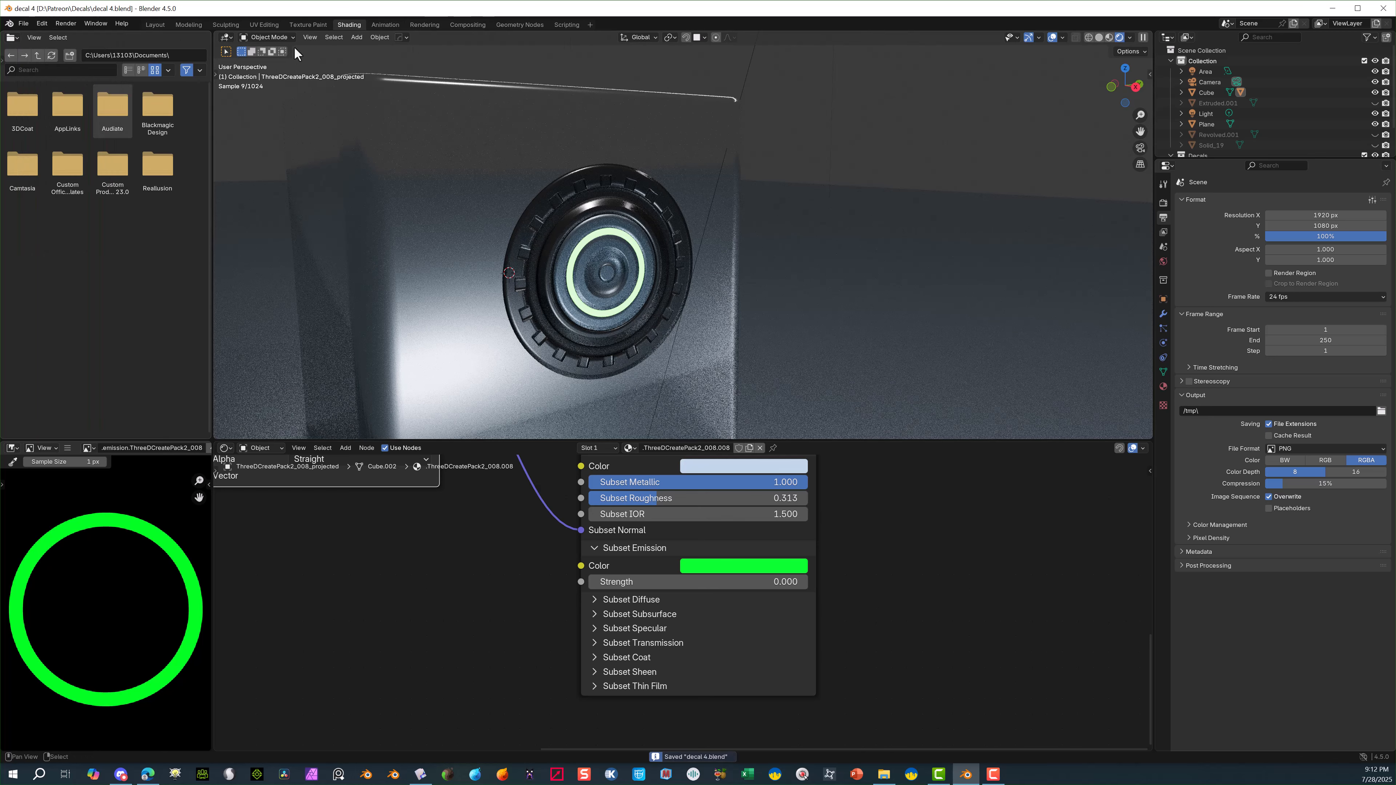
Enable node-based compositing for the scene.
left_click(468, 25)
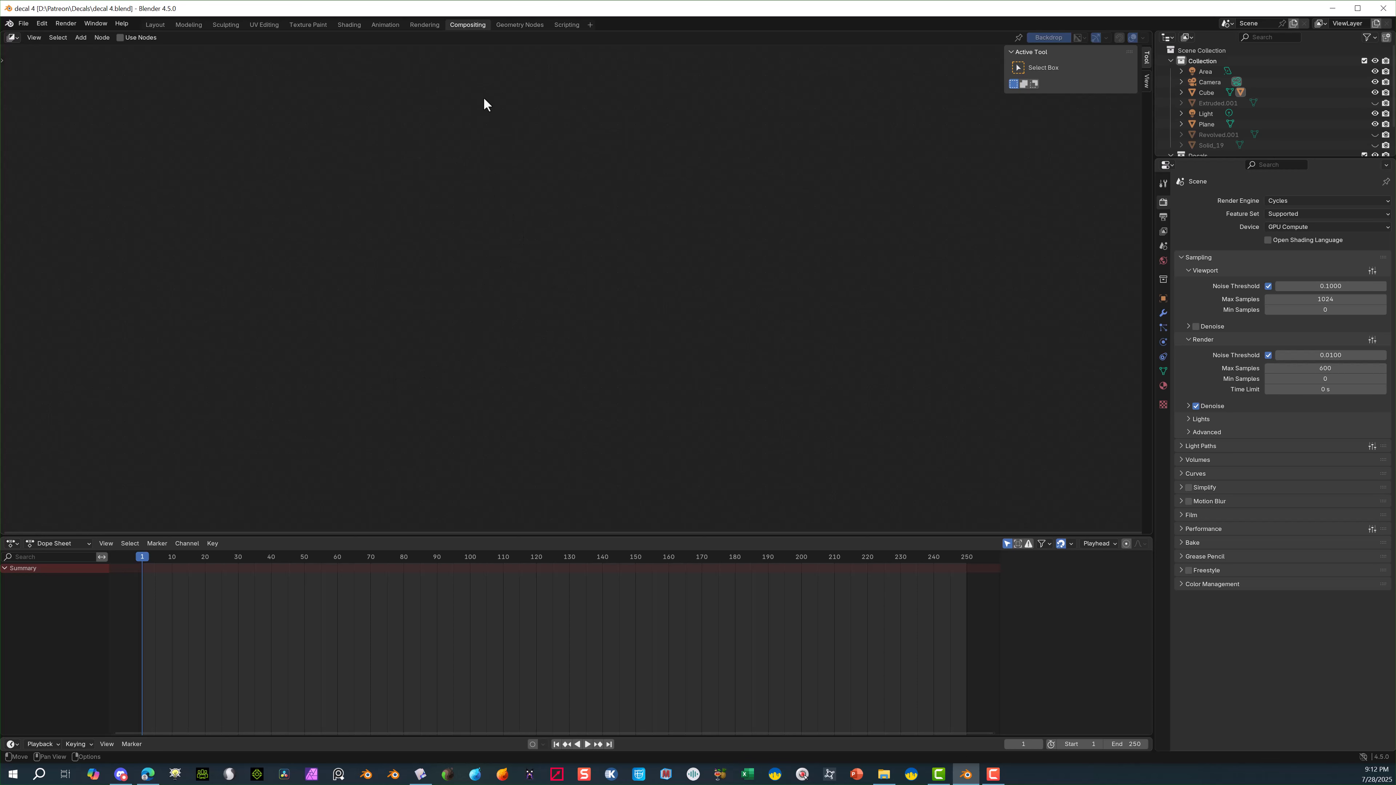
left_click(120, 37)
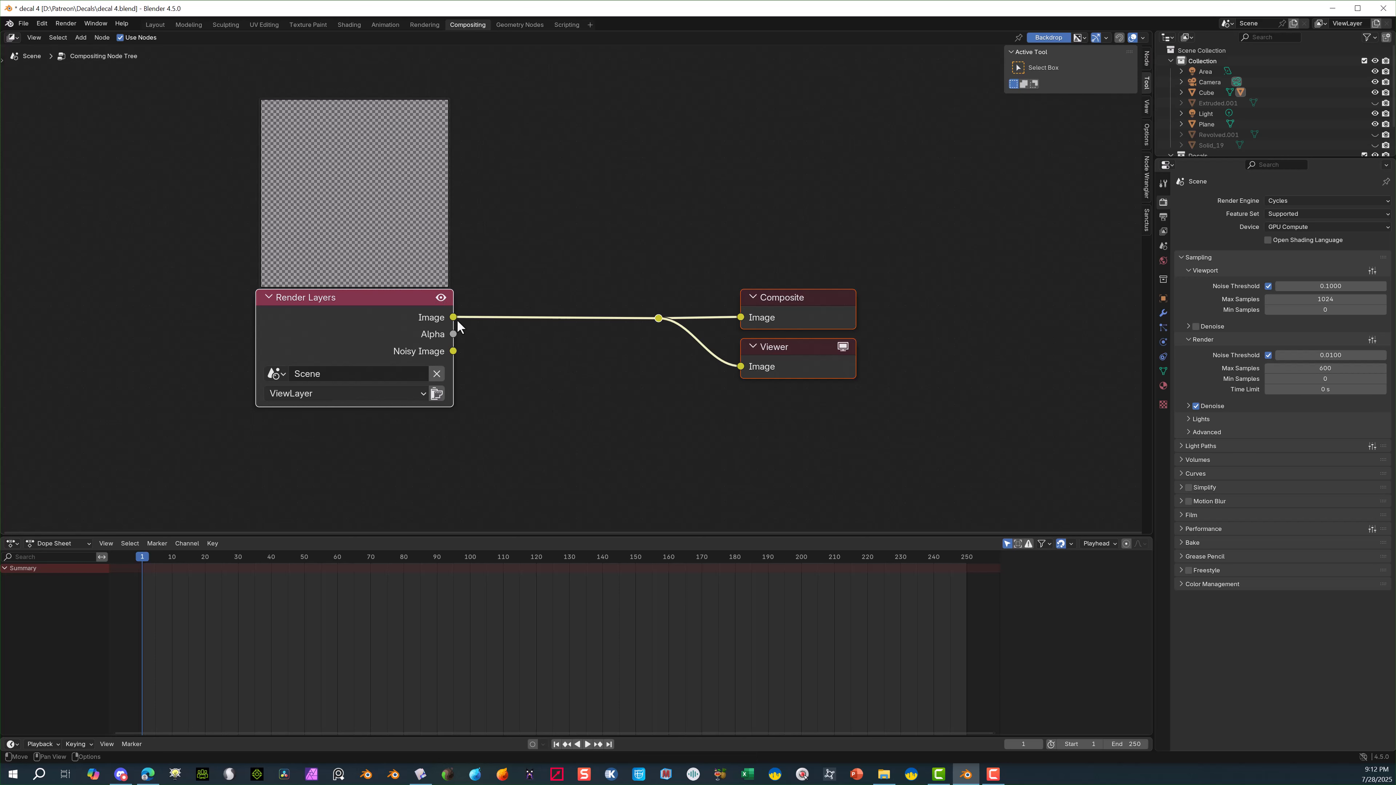
left_click_drag(453, 317, 532, 362)
key("Escape")
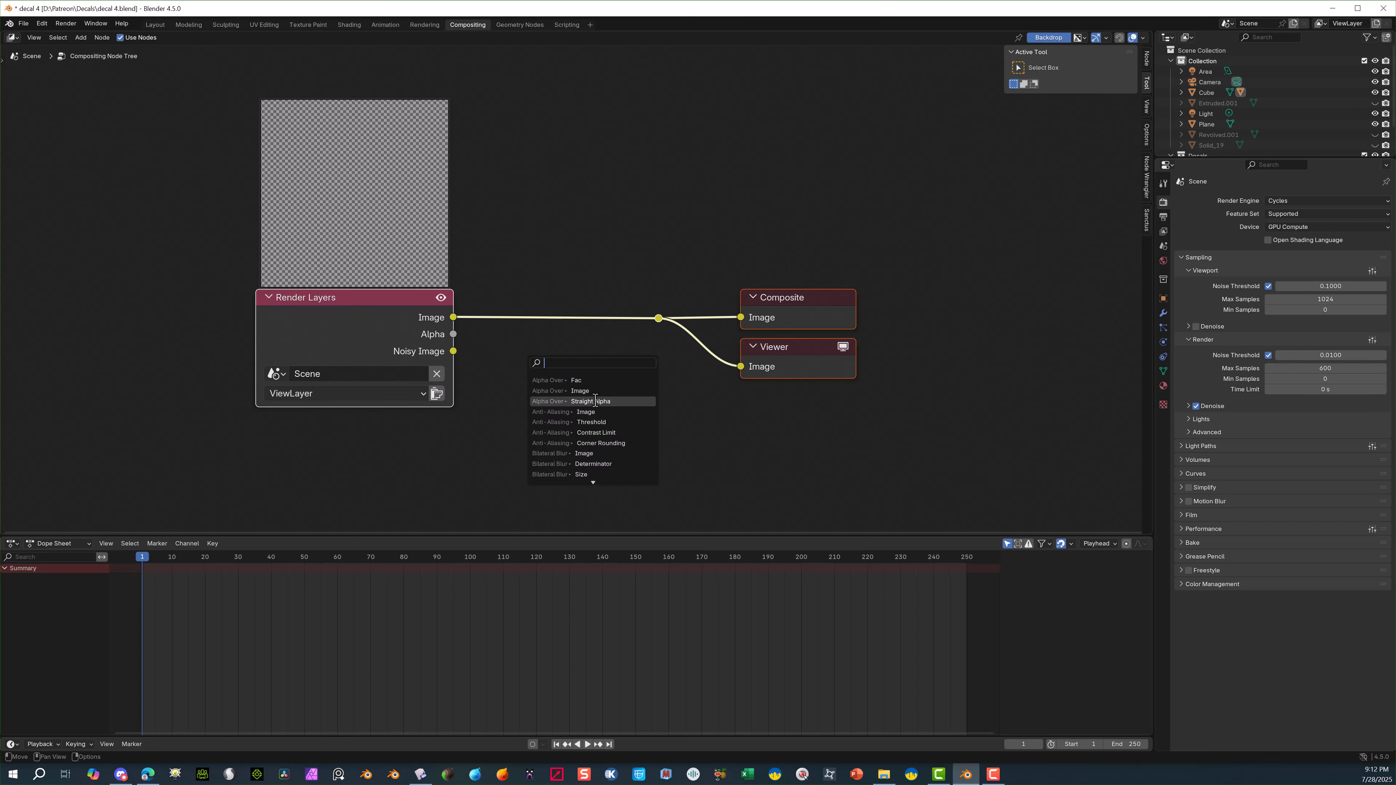
type("g")
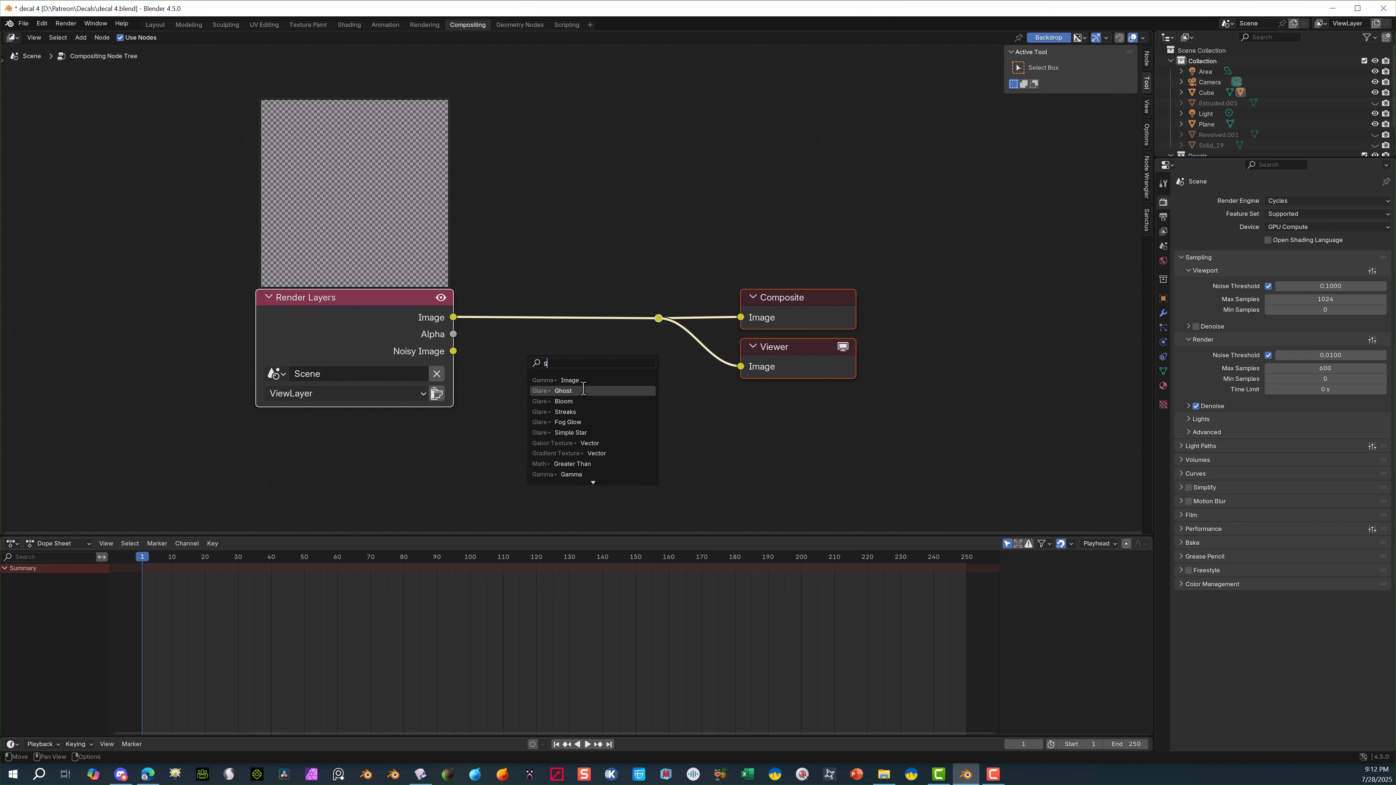
left_click(564, 380)
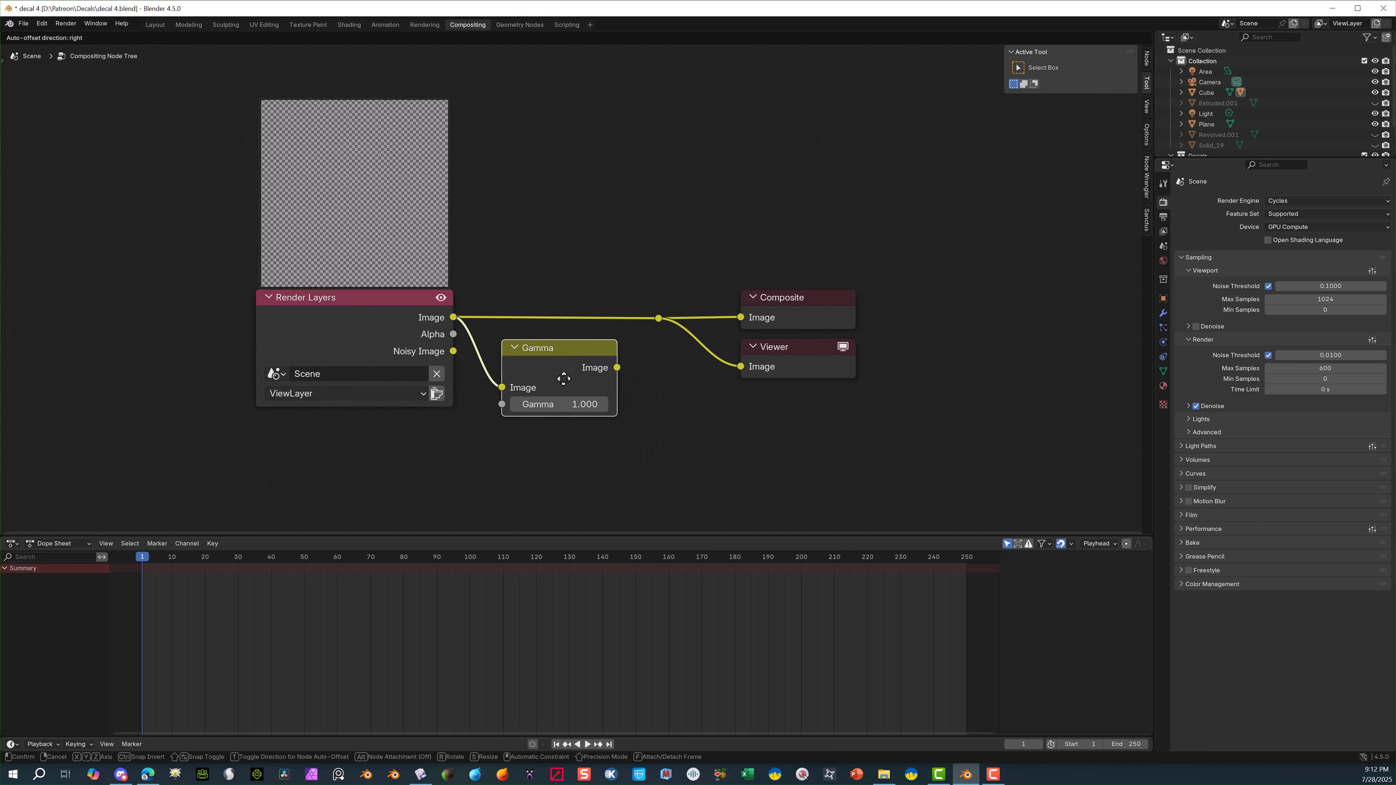
left_click(580, 398)
left_click_drag(635, 388, 741, 319)
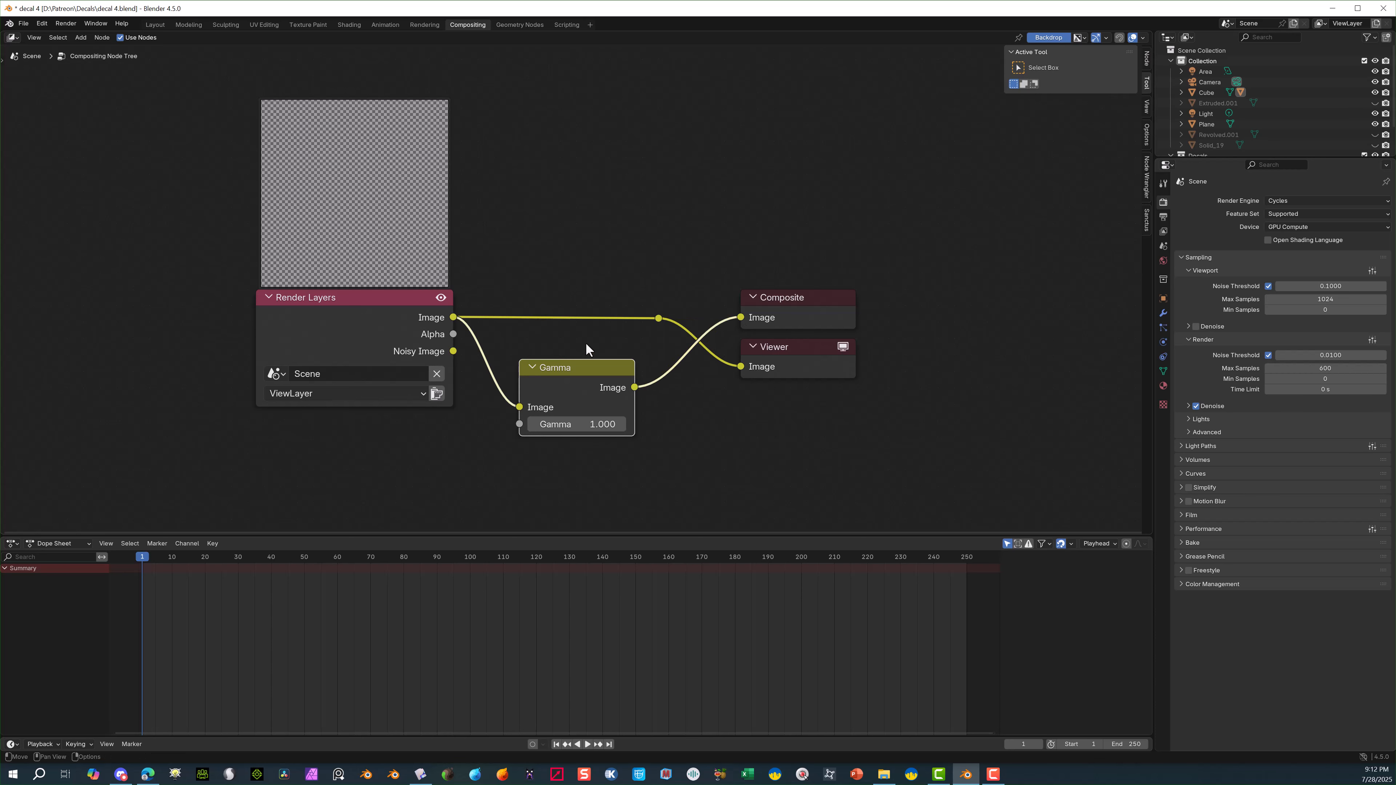
key("x")
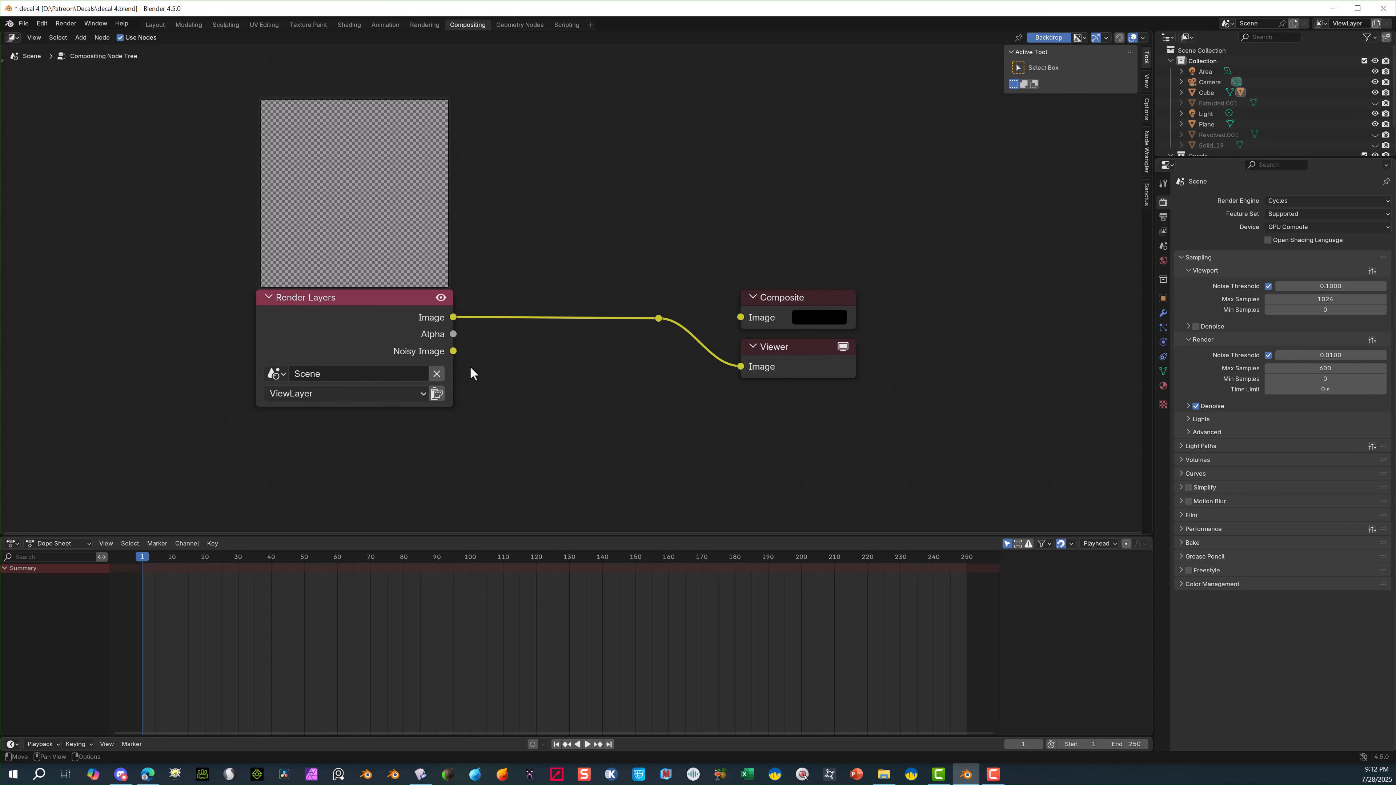
Add a Glare node set to Streaks after the Render Layers image and link its Image output to Composite.
left_click_drag(453, 317, 530, 367)
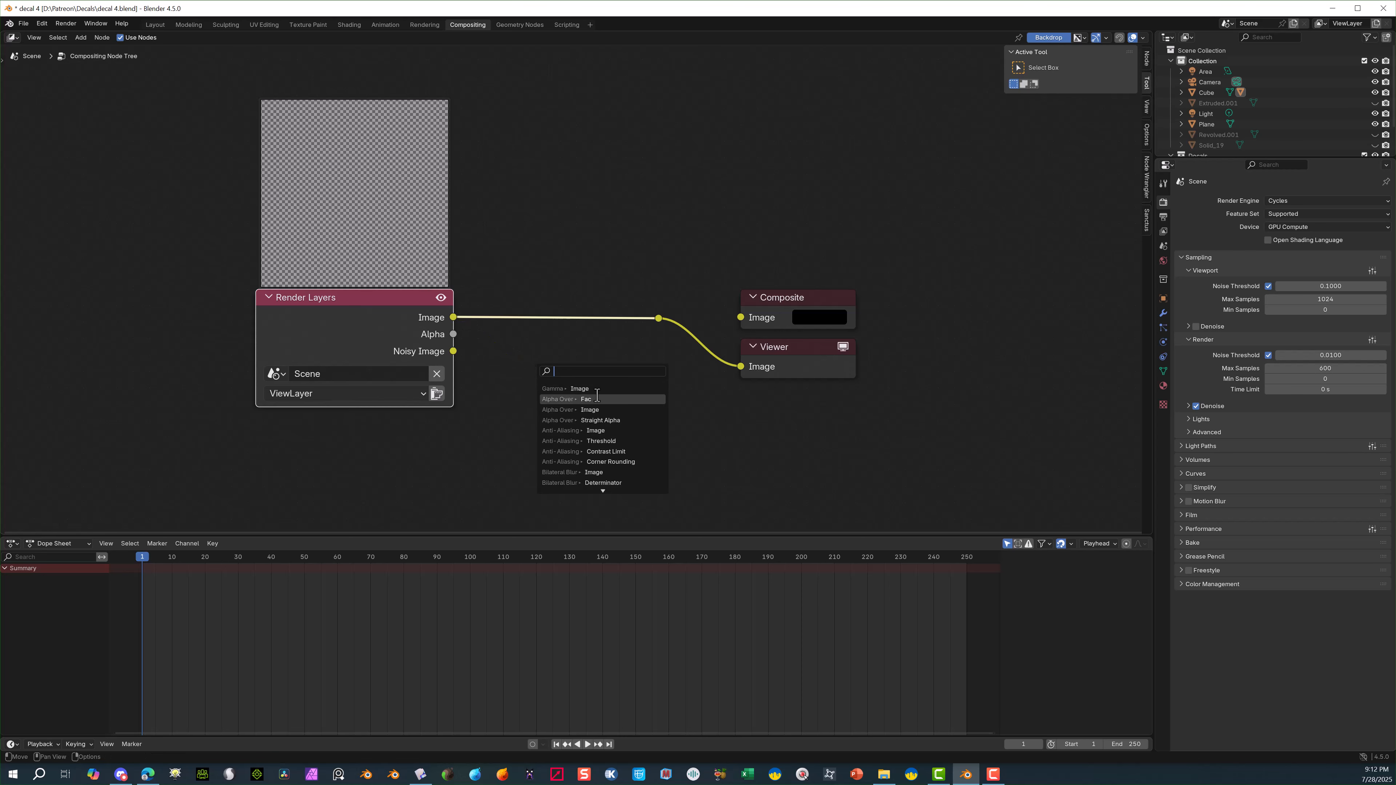
type("g")
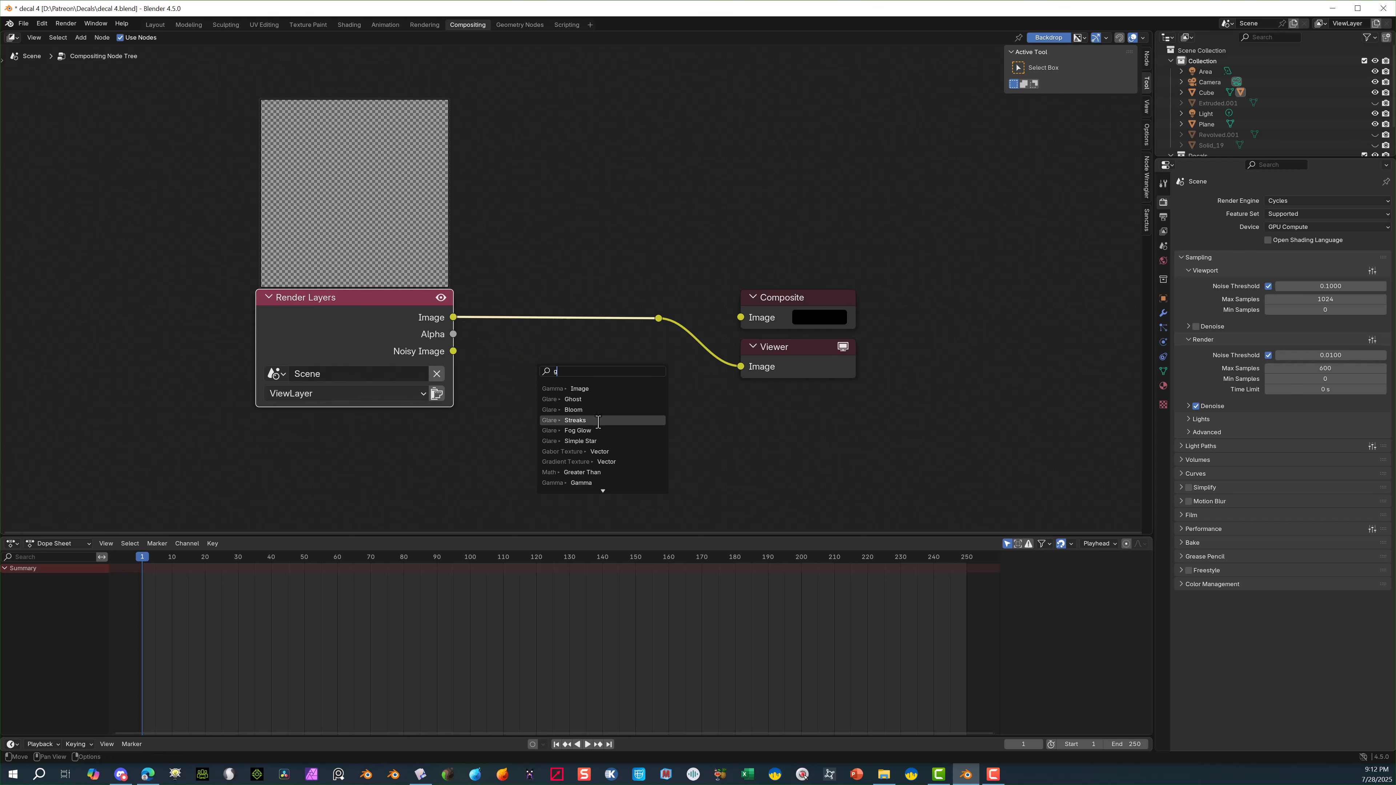
type("l")
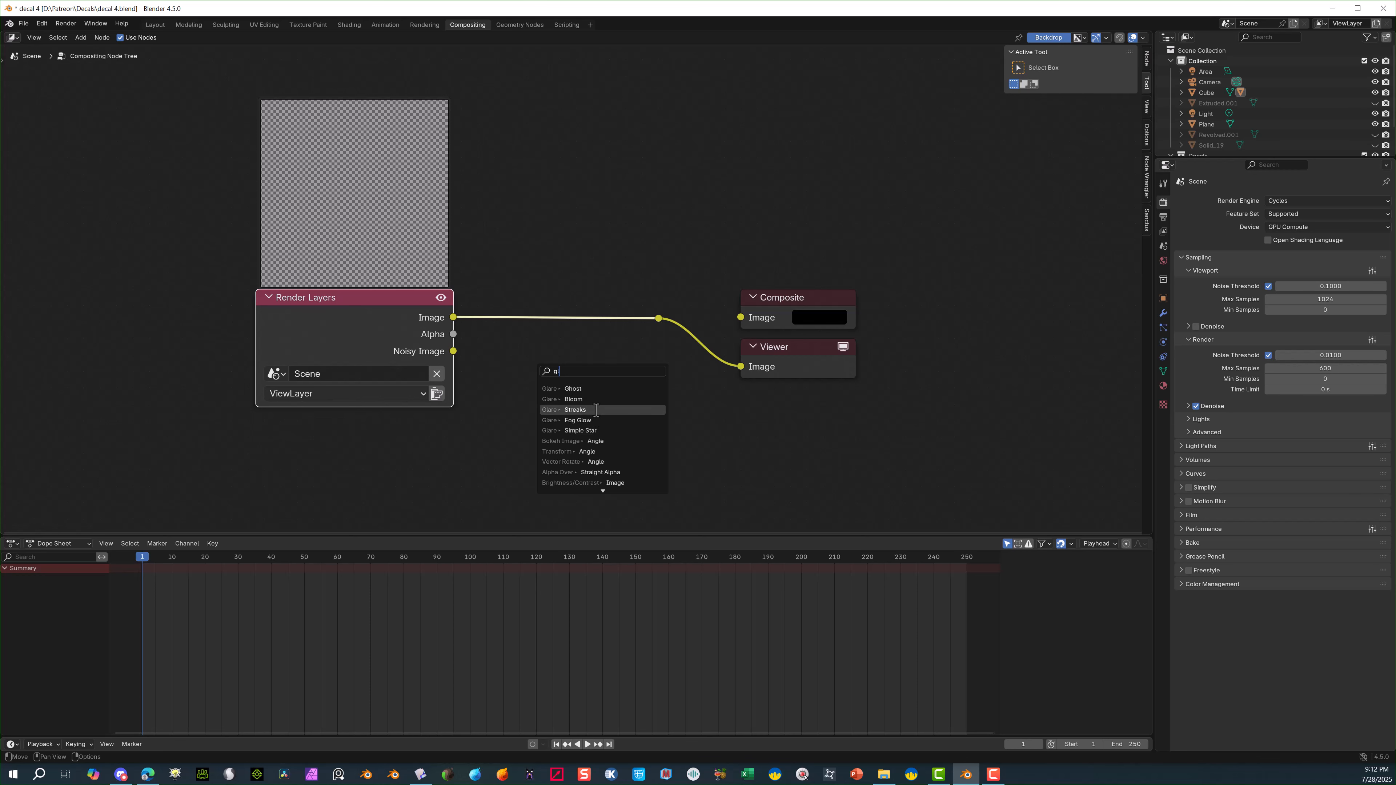
left_click(596, 410)
left_click(608, 352)
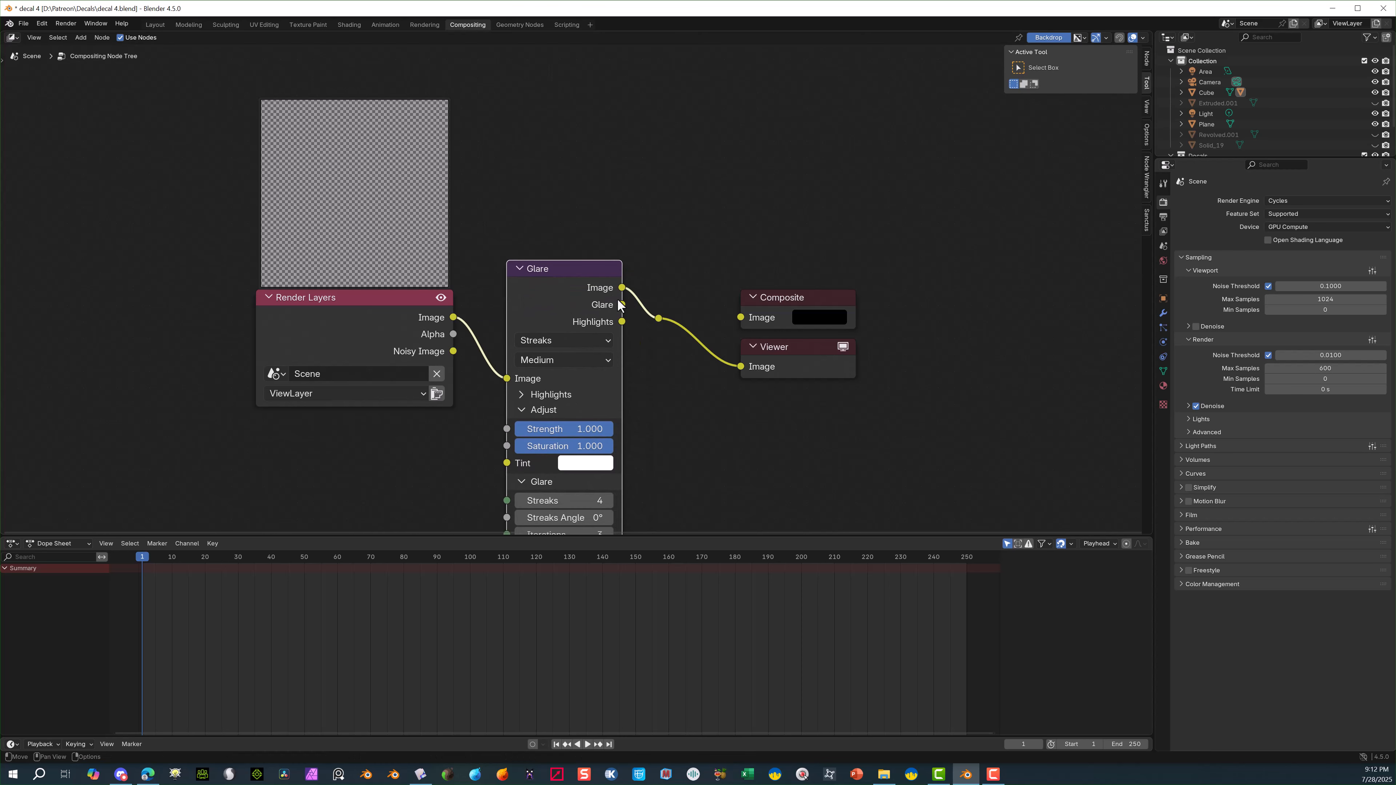
left_click_drag(621, 288, 740, 318)
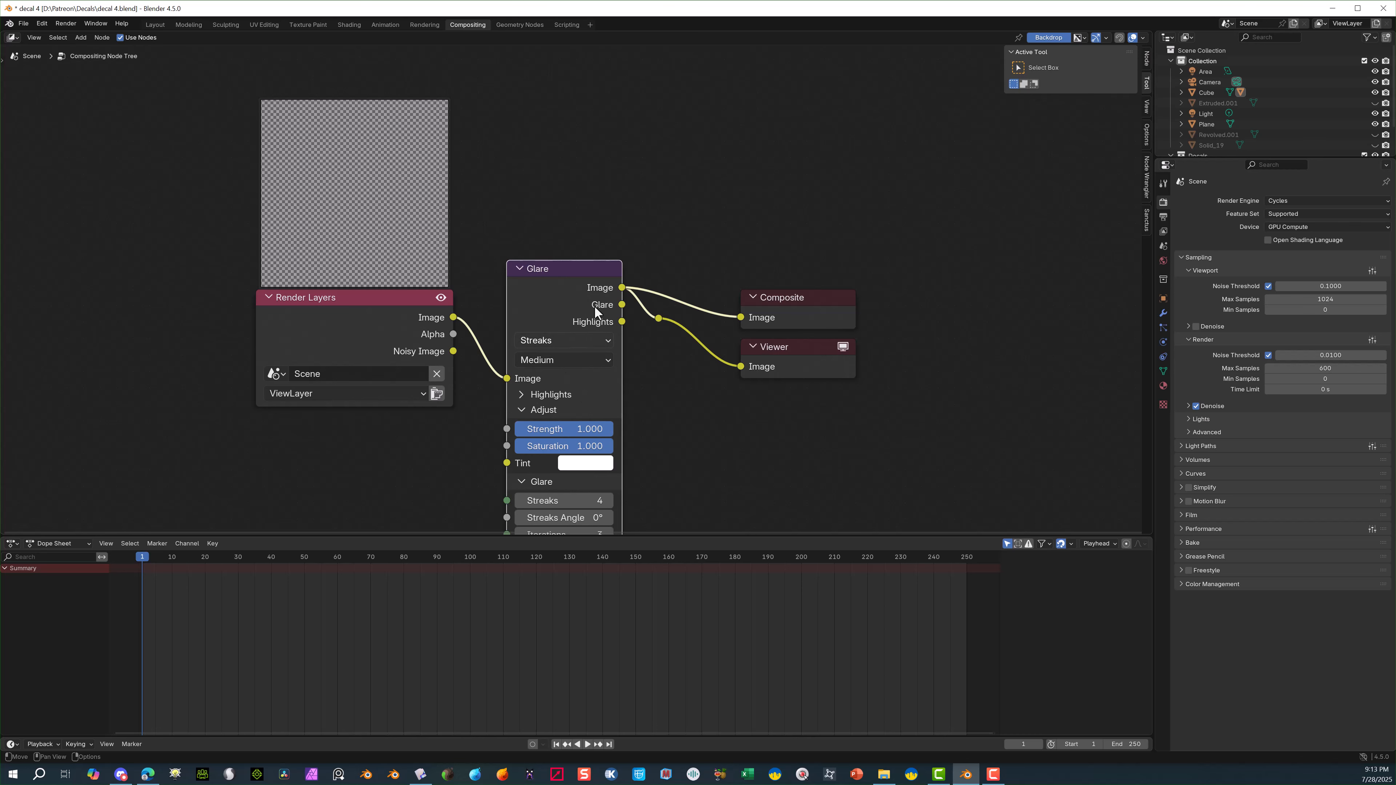
Move the Glare node up, set its Strength to 5, and change its glare type to Bloom.
left_click_drag(575, 269, 580, 177)
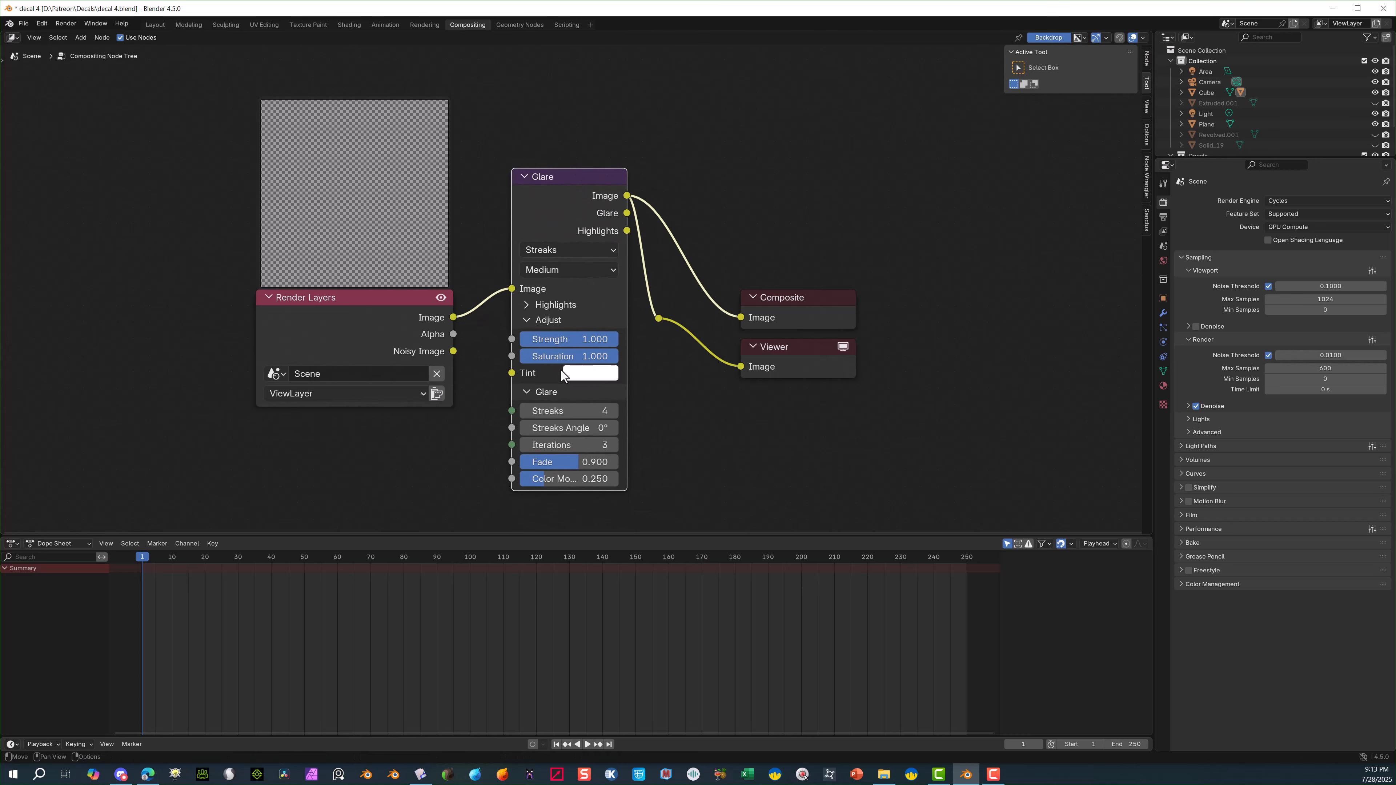
left_click_drag(577, 341, 578, 341)
double_click(536, 339)
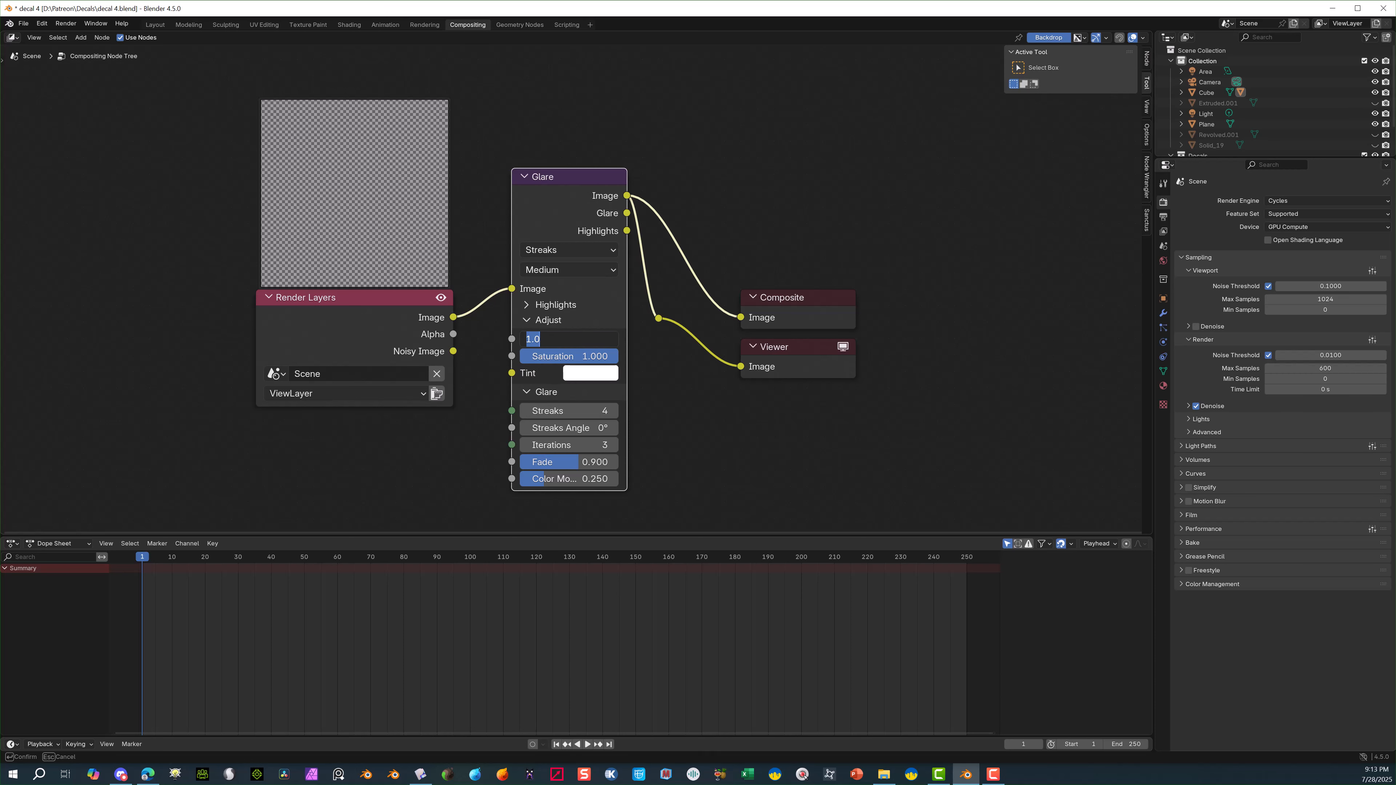
key("Return")
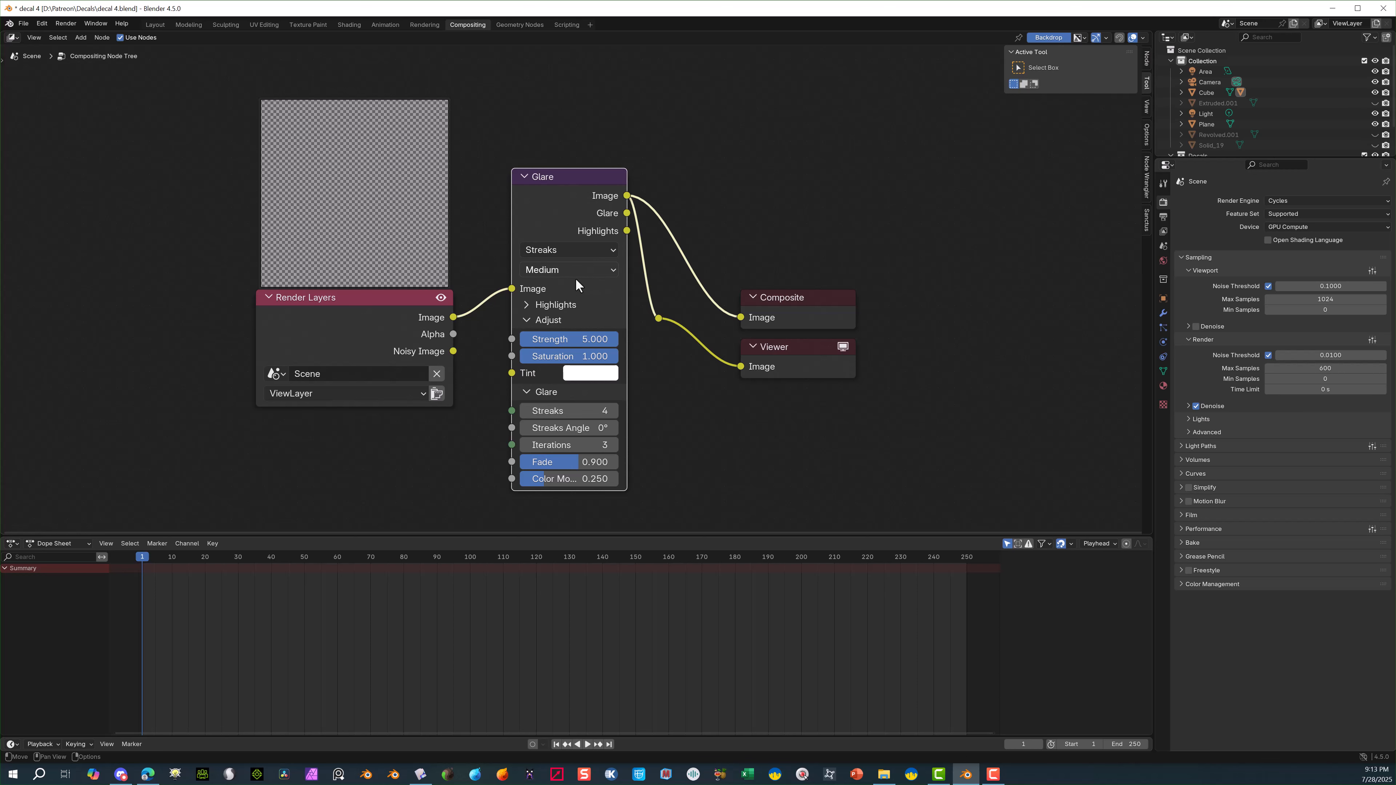
left_click(565, 251)
left_click(564, 291)
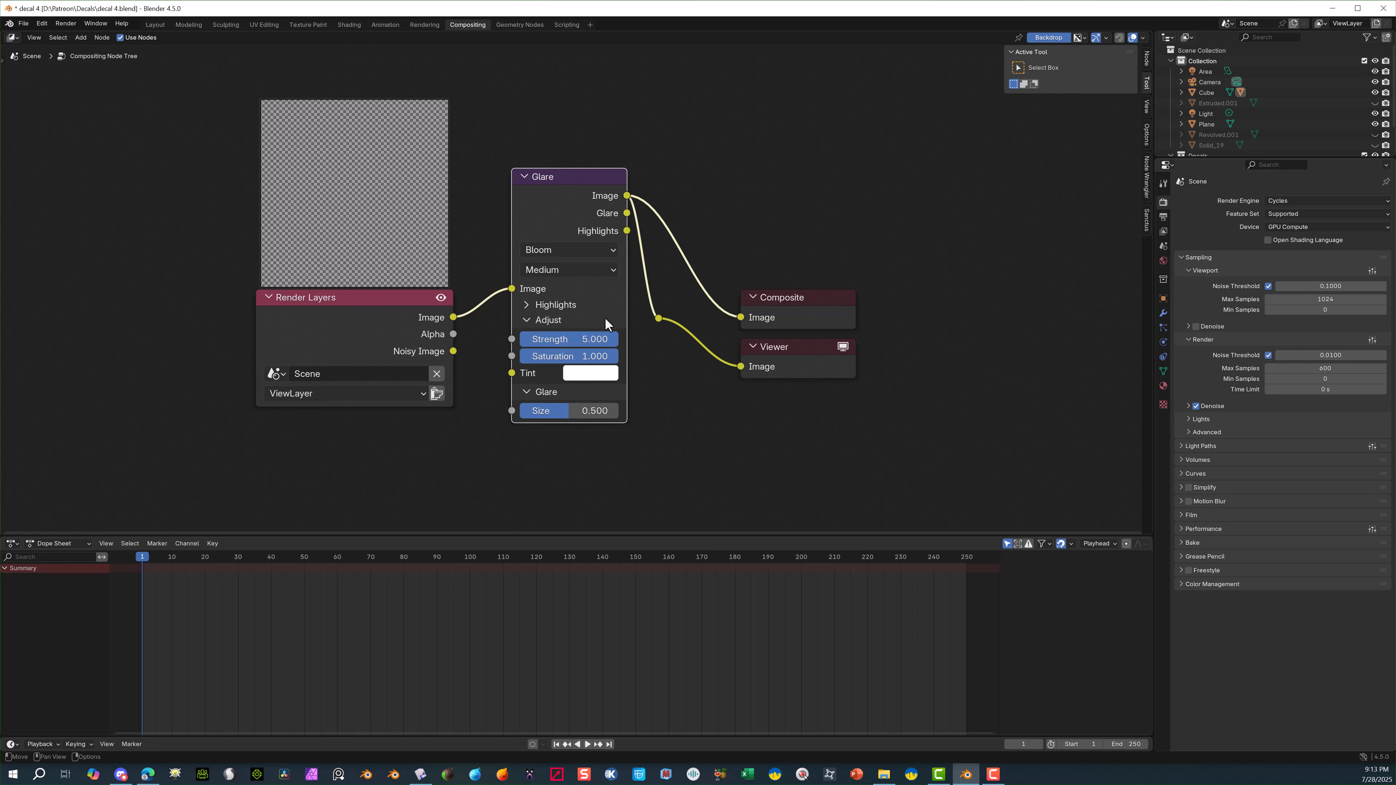
left_click(672, 405)
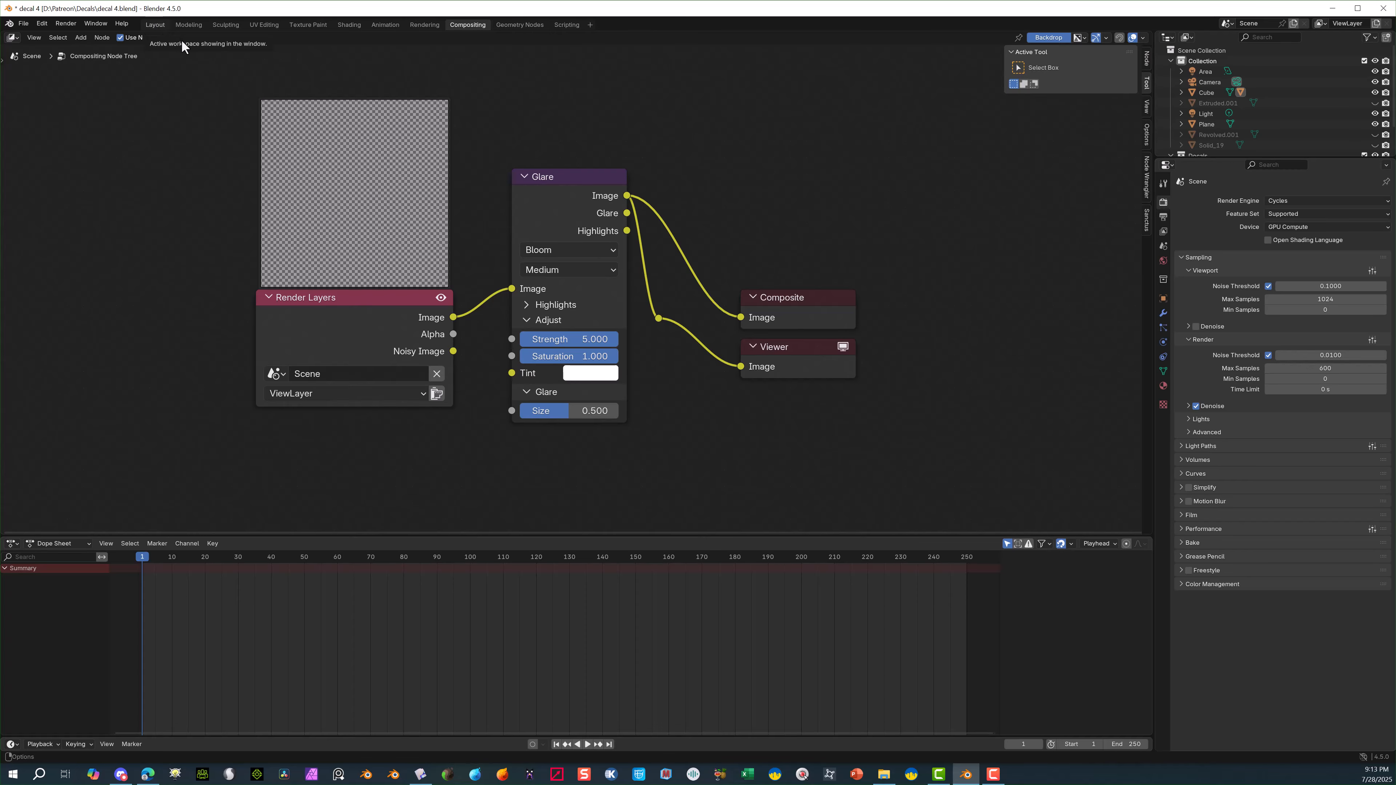
Align the camera to a front view of the cube and decal, and pull it back along X.
left_click(155, 24)
middle_click_drag(589, 400, 657, 336)
scroll(586, 392, "up", 4)
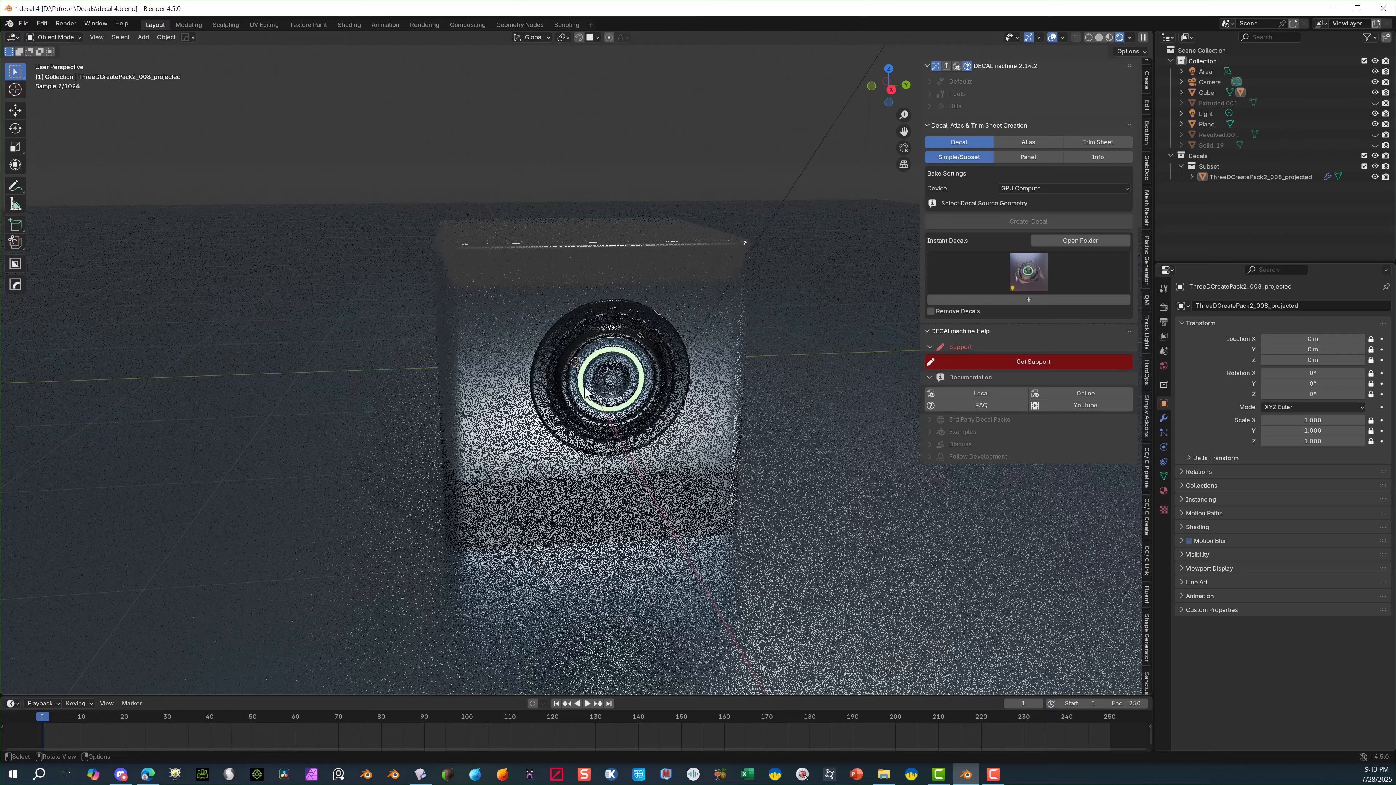
middle_click_drag(586, 392, 569, 421)
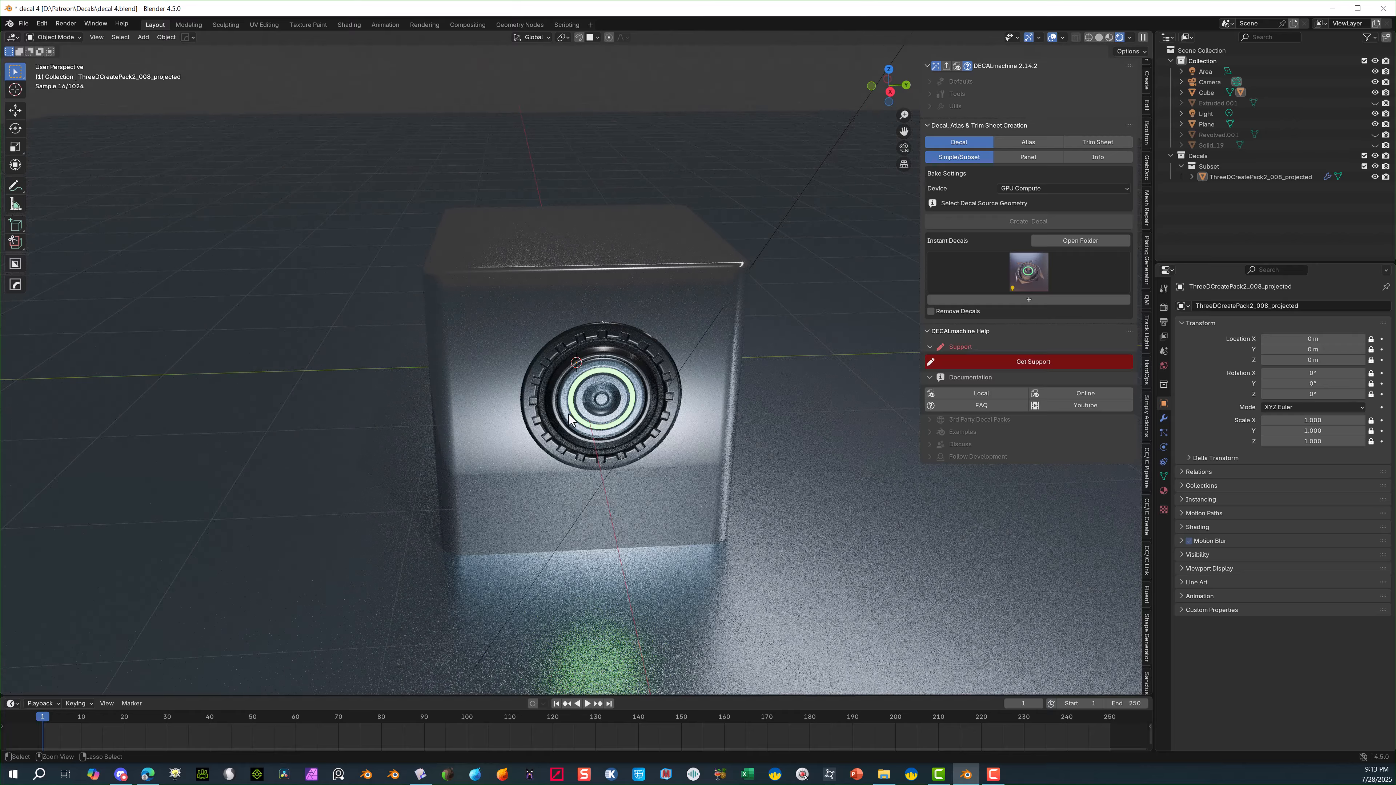
key("ctrl+alt+KP_0")
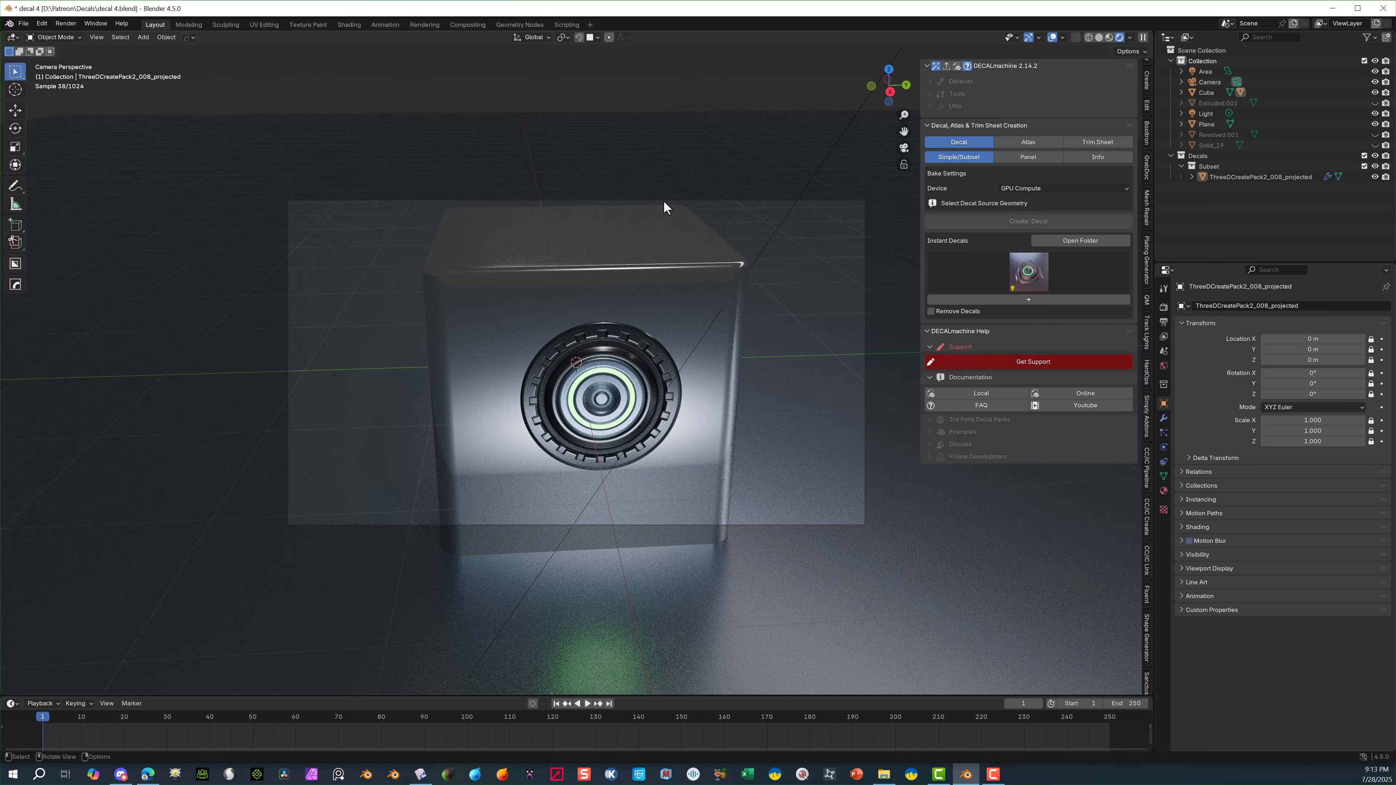
left_click(663, 201)
key("g")
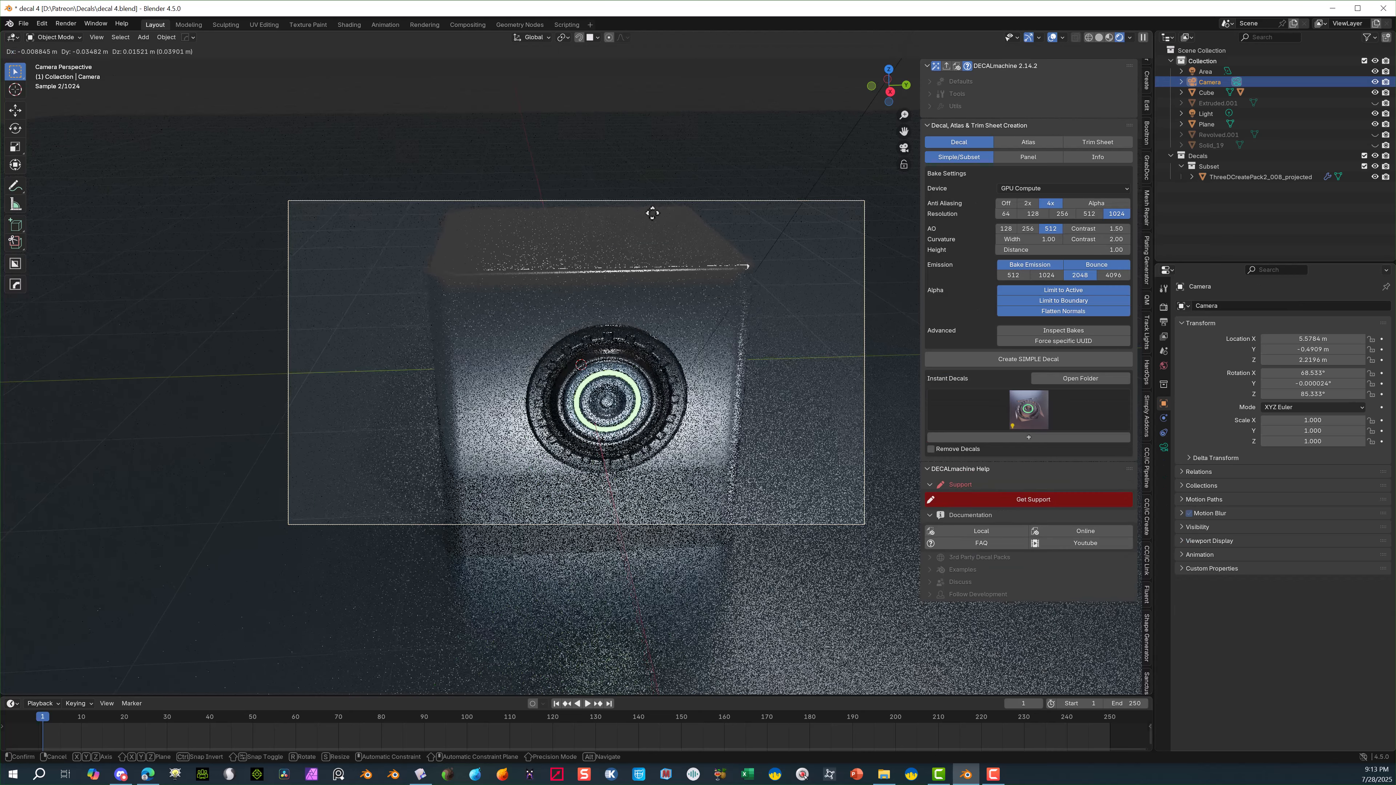
key("x")
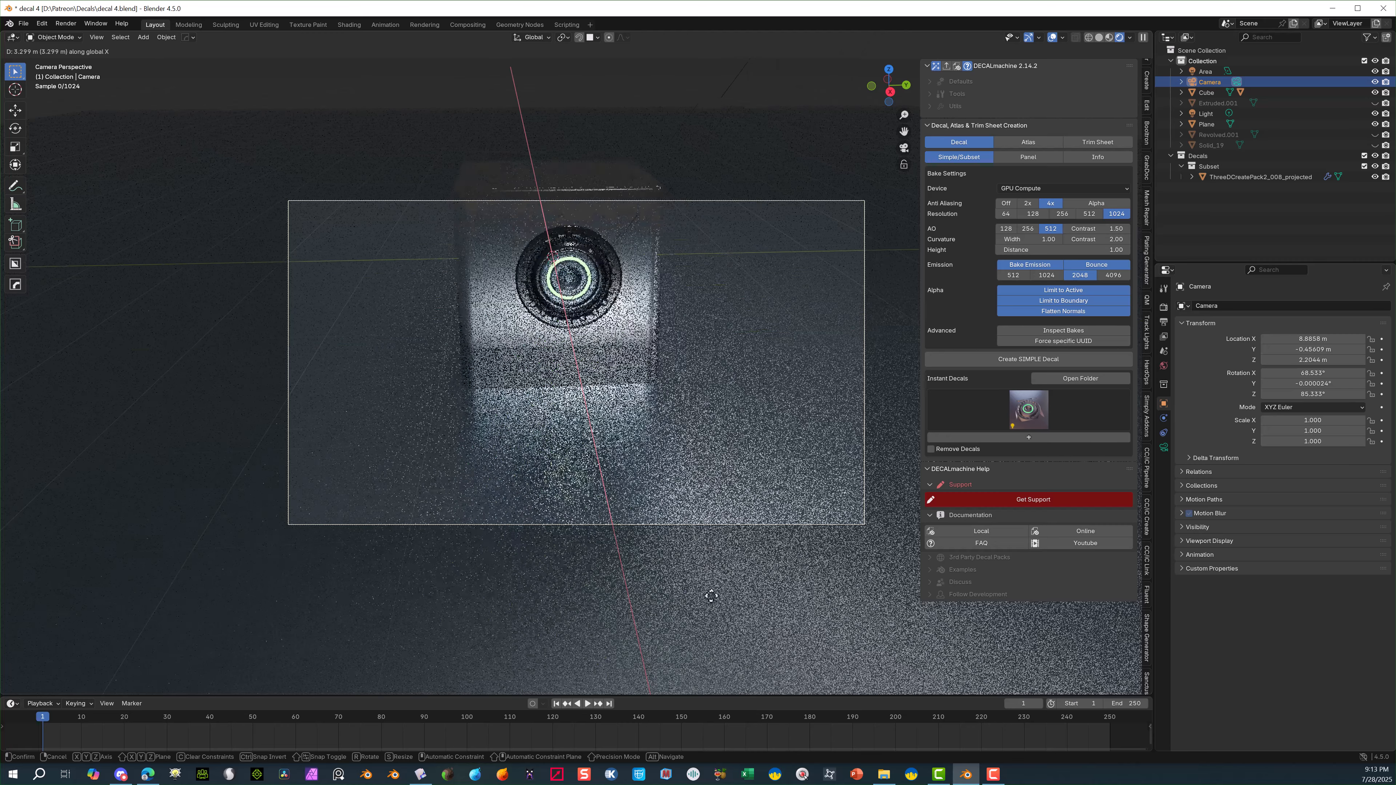
left_click(885, 433)
key("g")
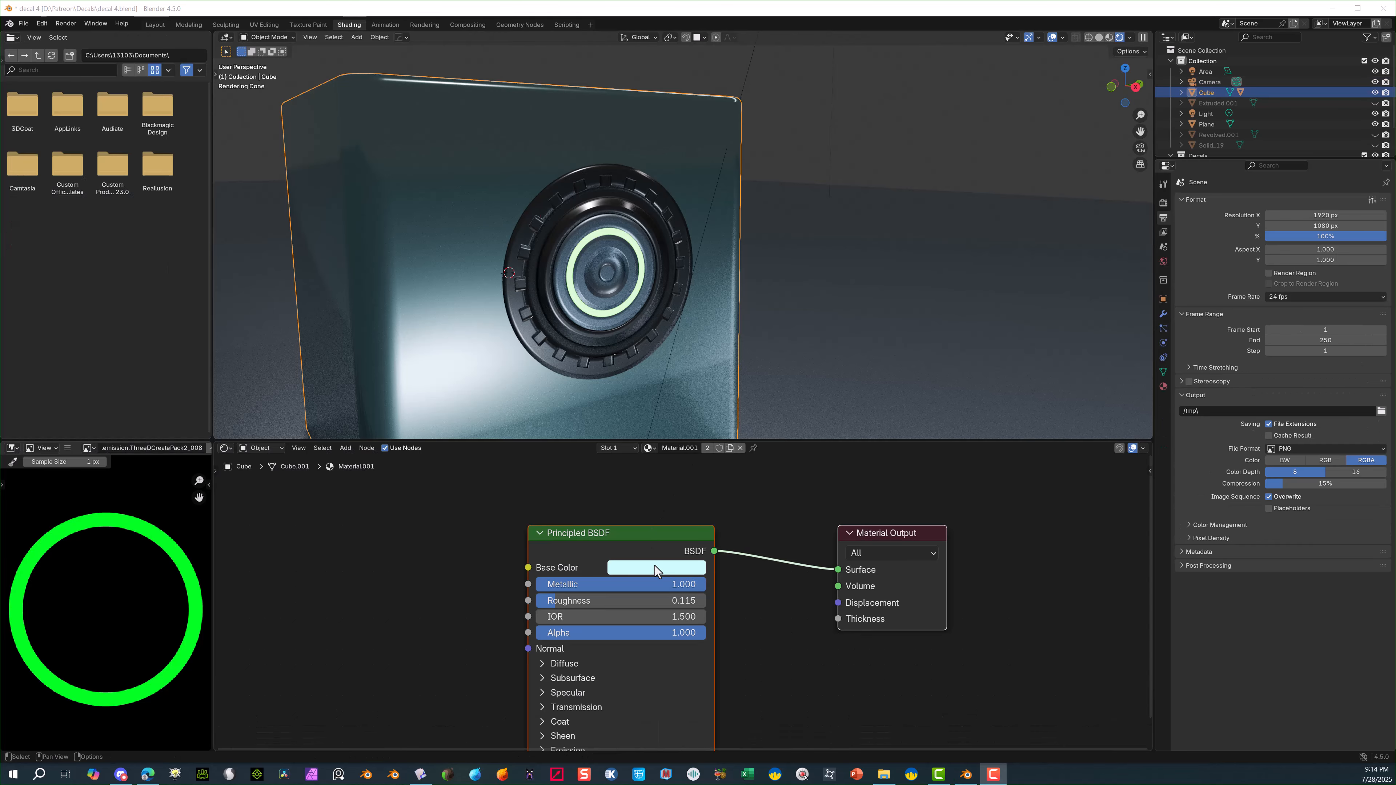
Add a point light and move it along X in front of the decal on the cube.
scroll(837, 252, "down", 3)
middle_click_drag(802, 308, 673, 352)
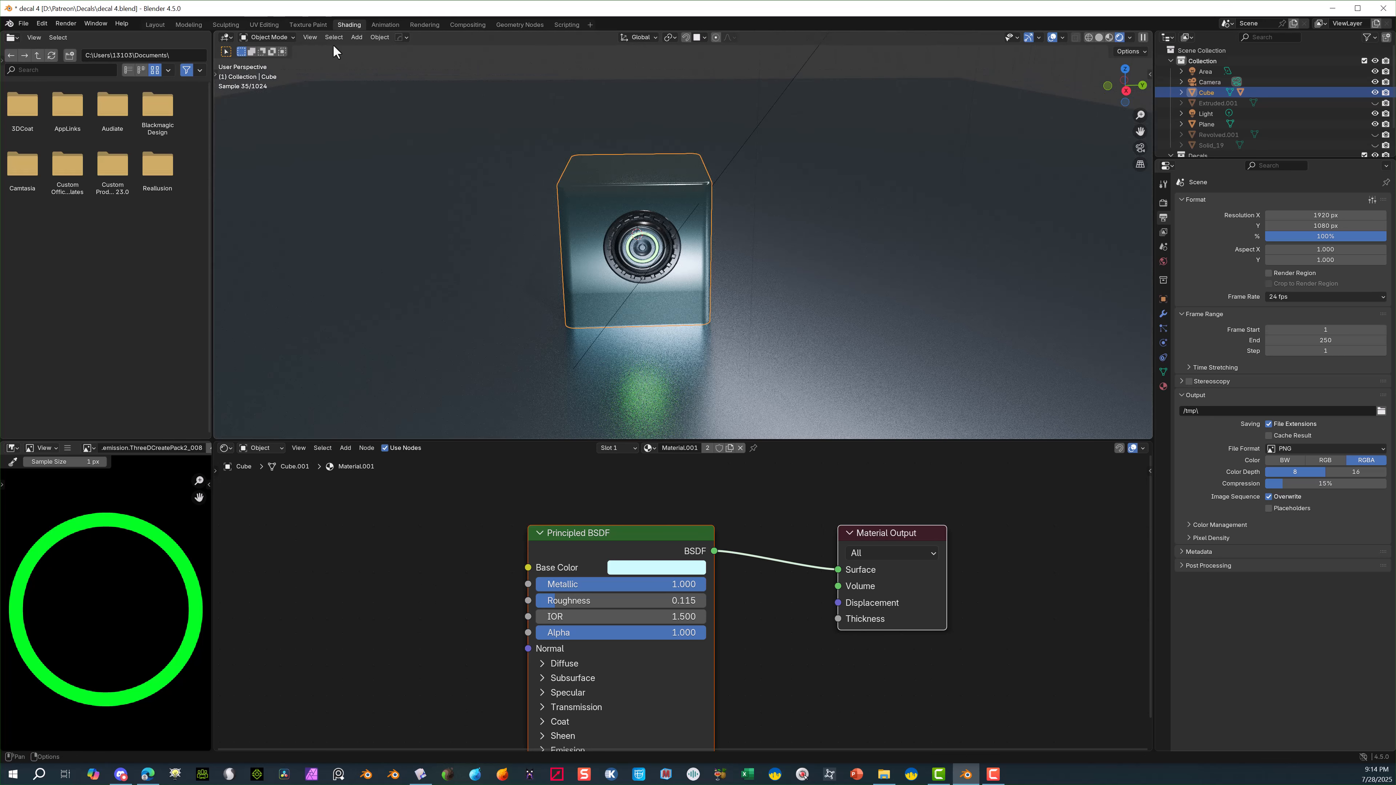
left_click(358, 37)
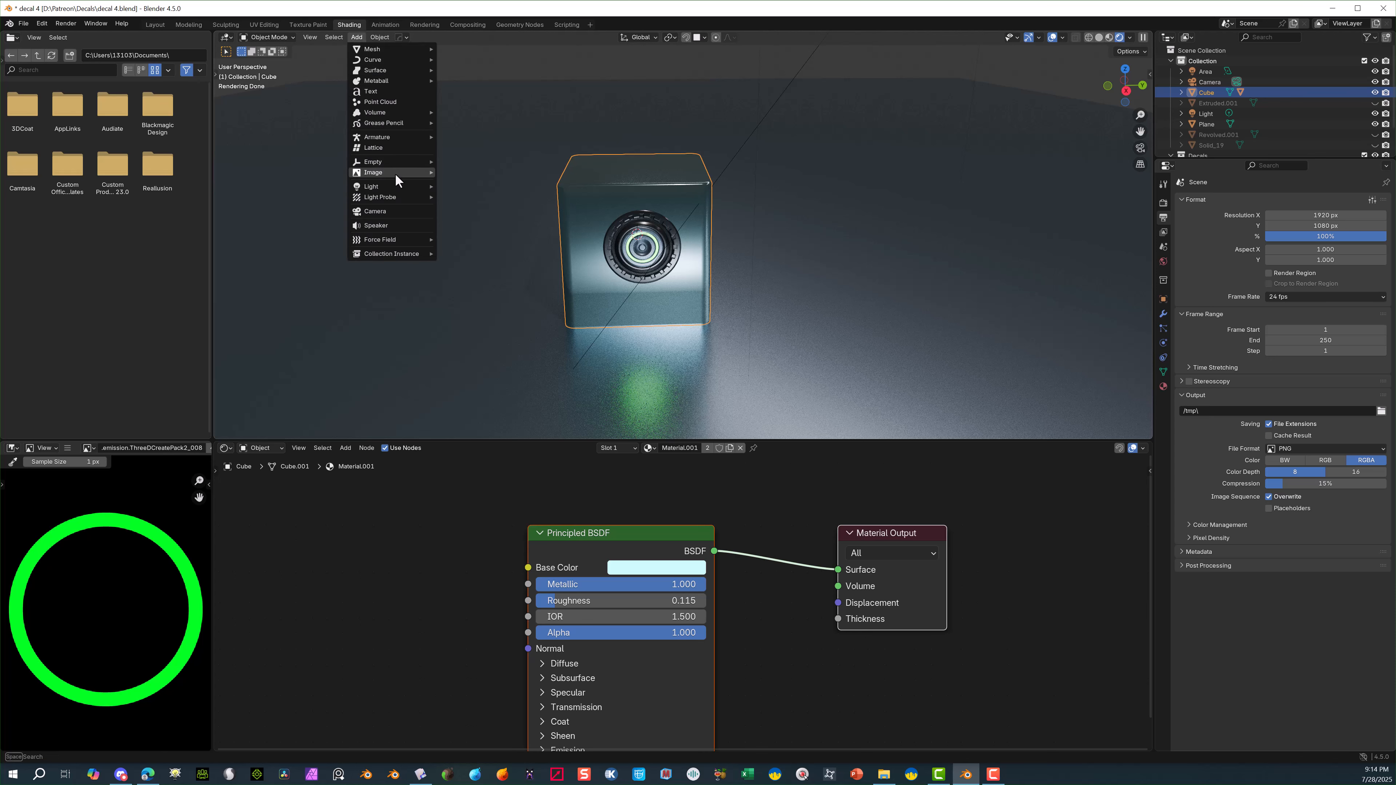
mouse_move(397, 186)
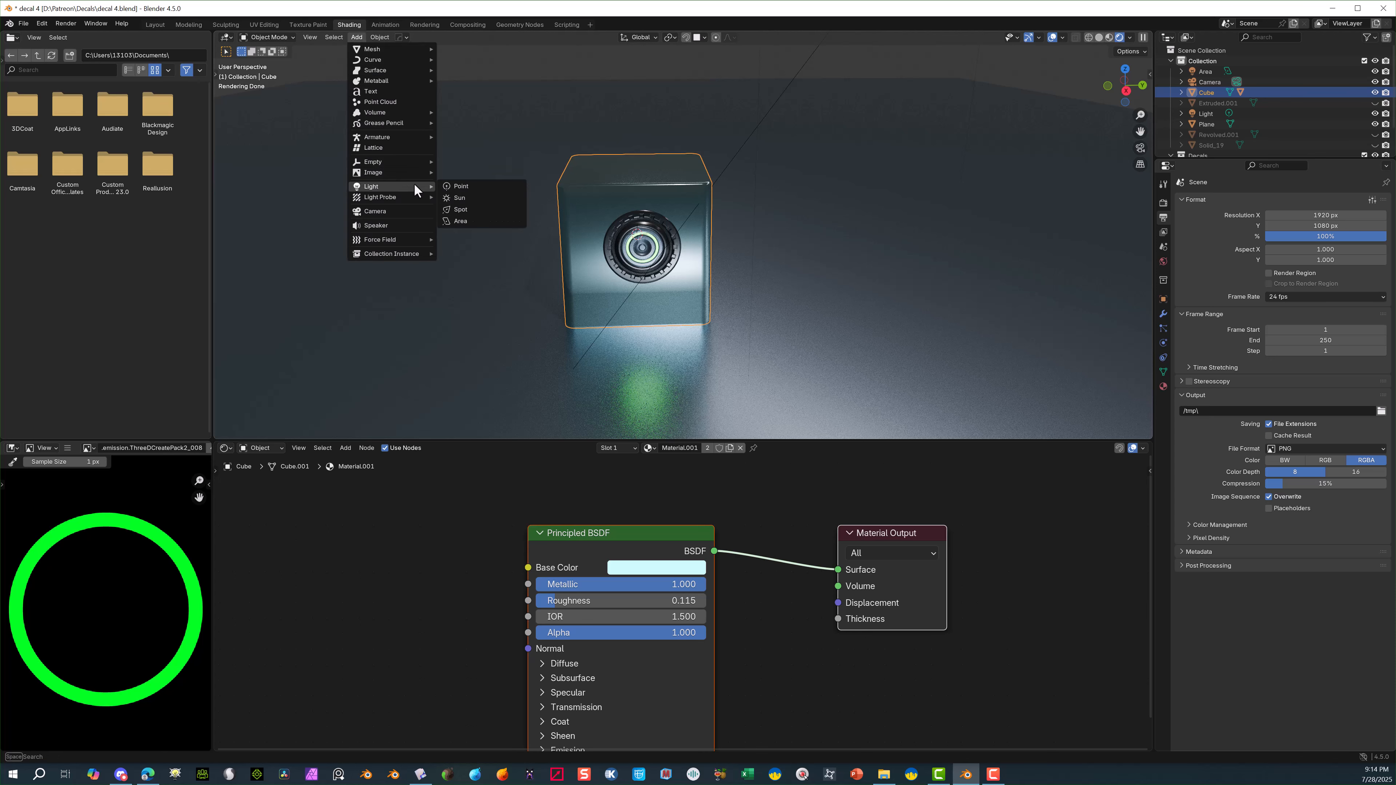
left_click(473, 189)
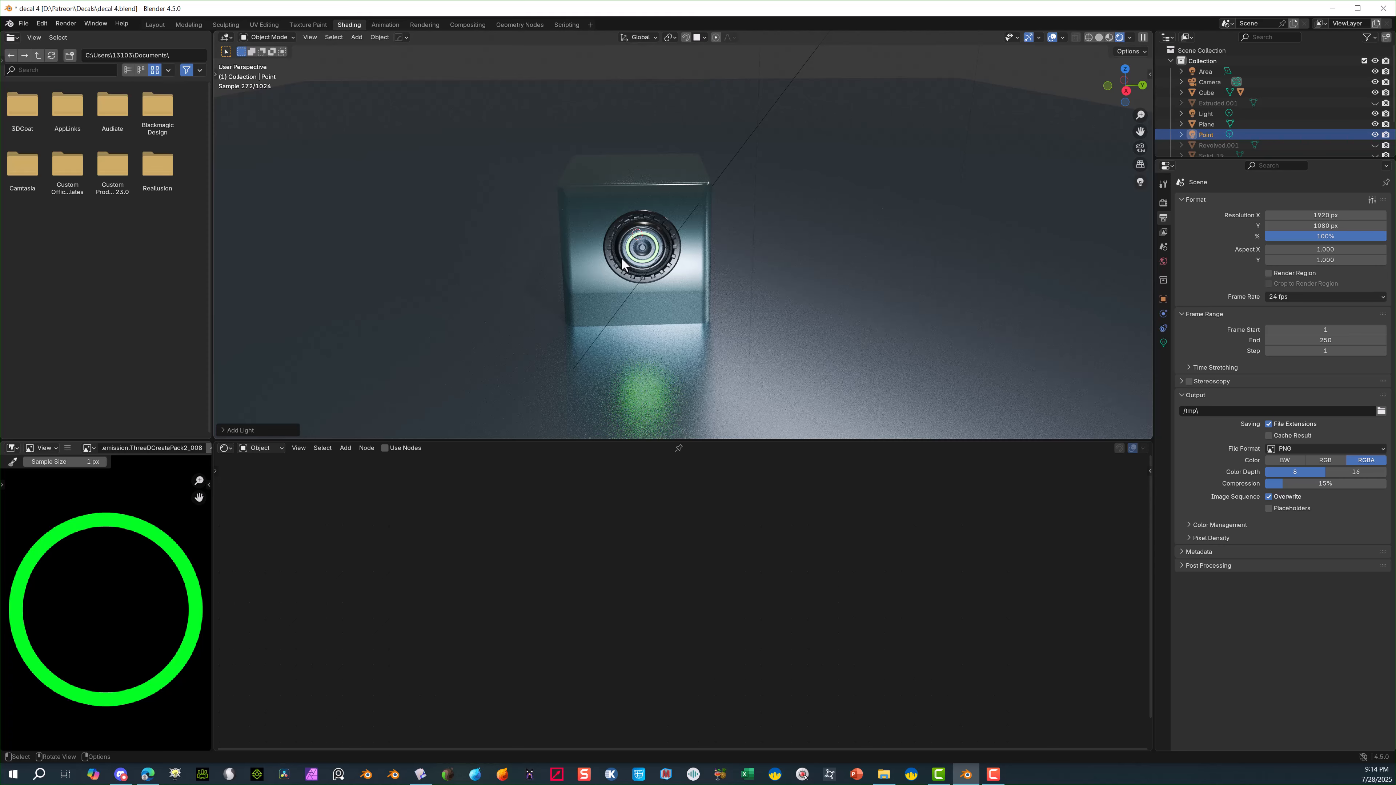
key("g")
key("x")
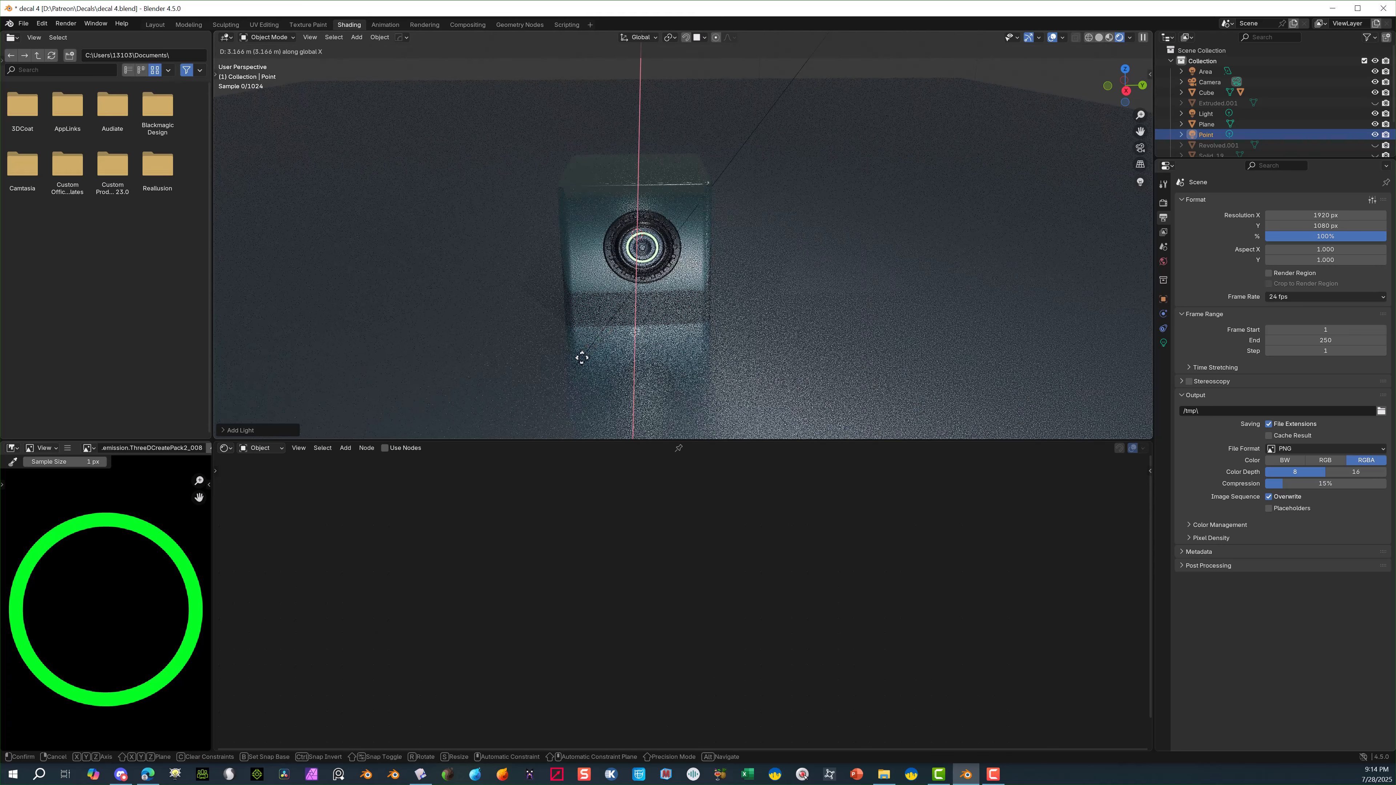
left_click(639, 355)
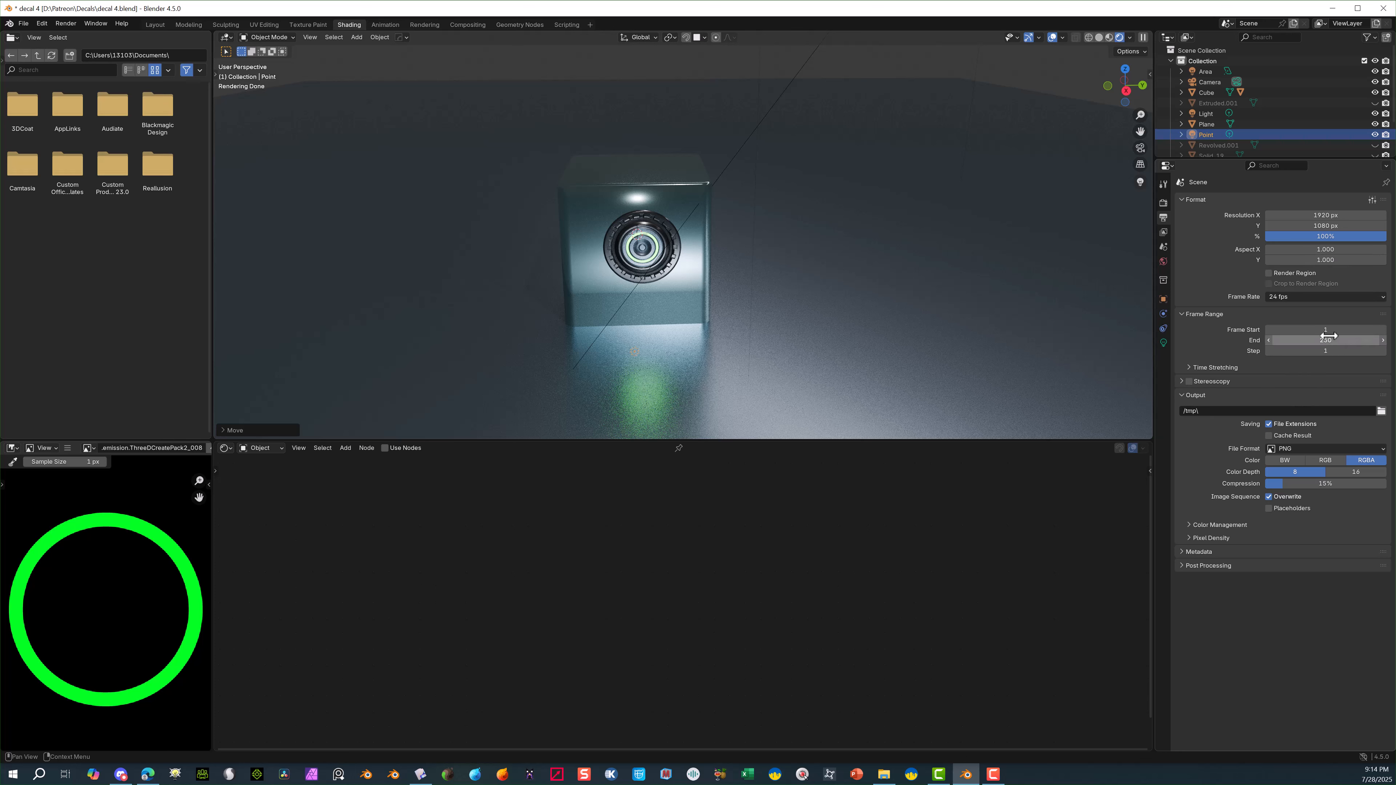
Set the point light's color to bright green and its power to 36.7.
left_click(1163, 343)
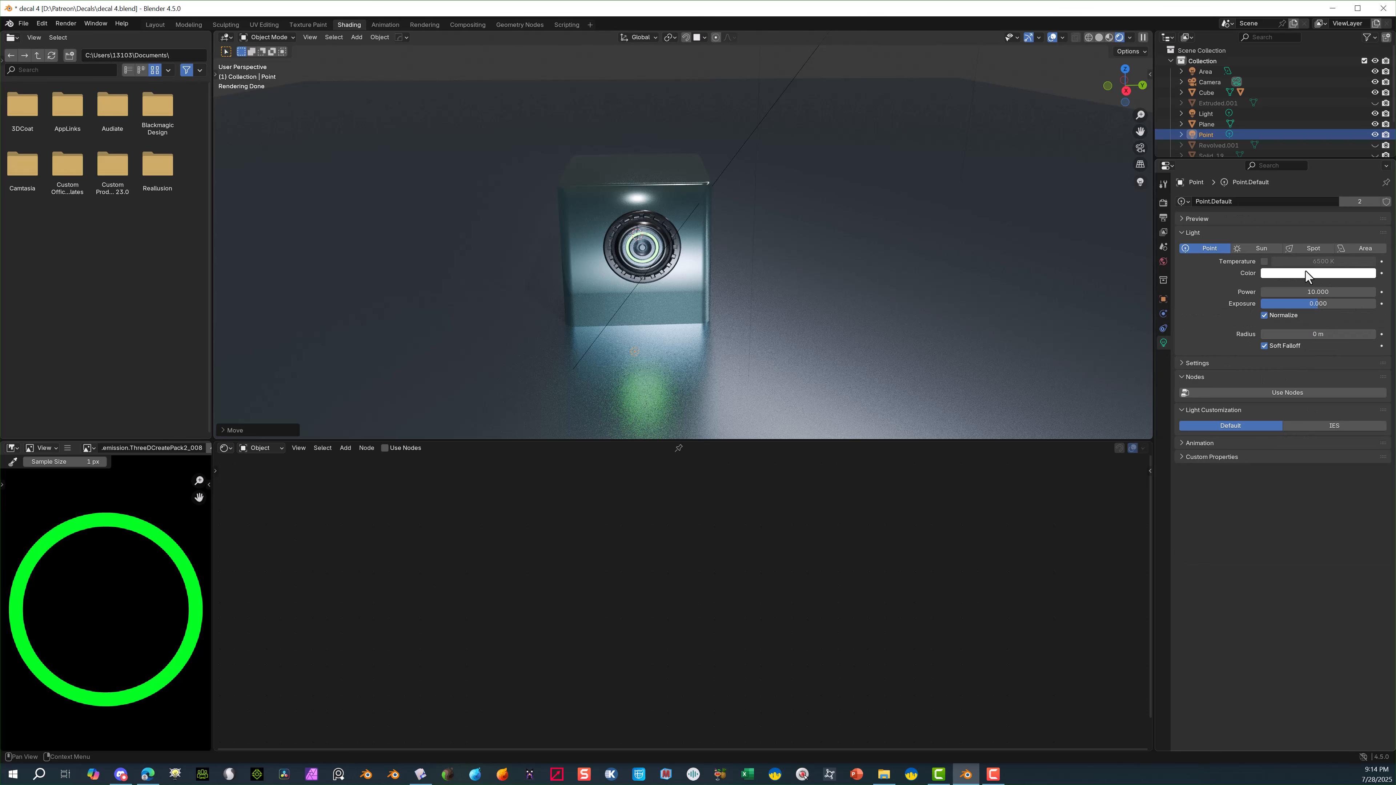
left_click(1318, 274)
left_click_drag(1314, 176, 1273, 144)
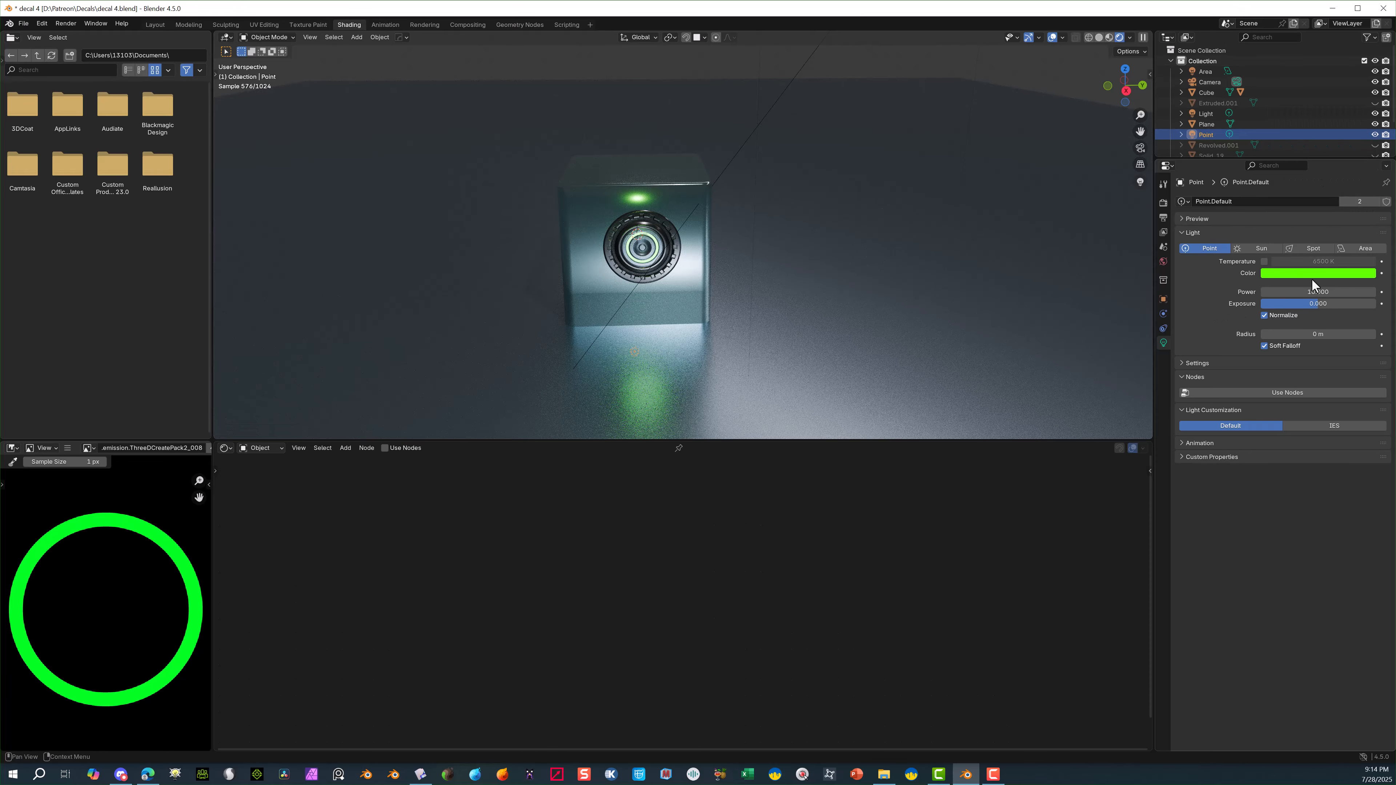
left_click_drag(1318, 291, 1368, 291)
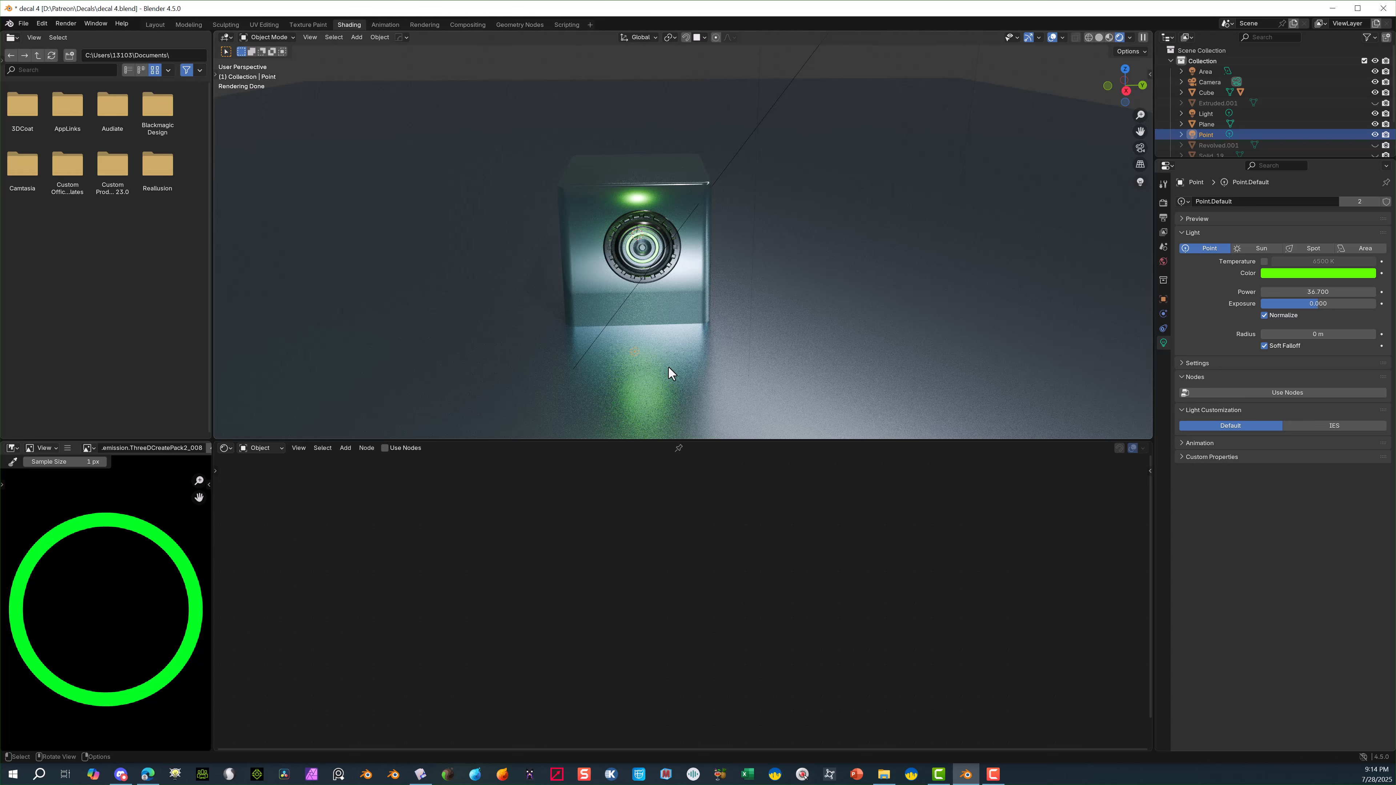
Move the point light about 0.43 m up along Z and about 1.6 m along negative Y, to one side of the cube.
key("g")
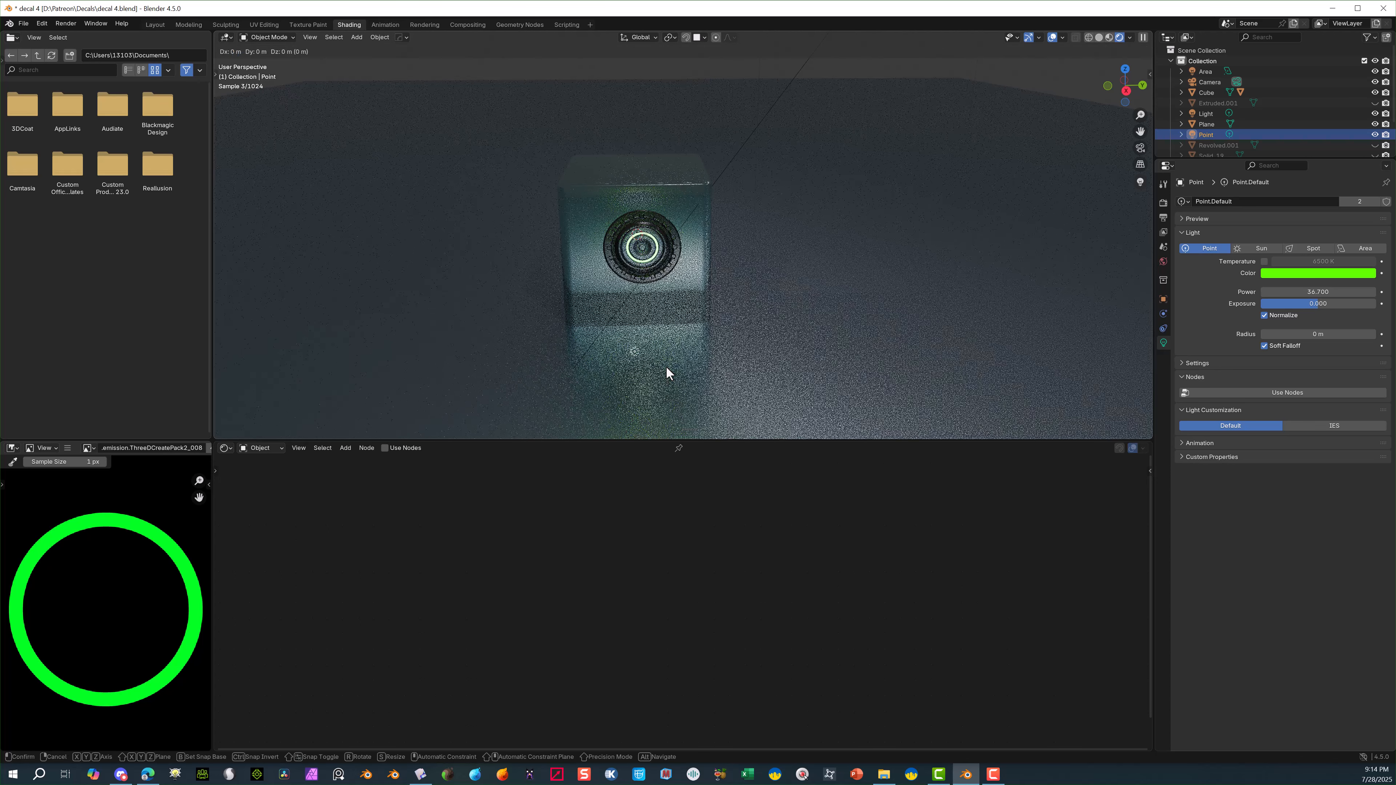
key("z")
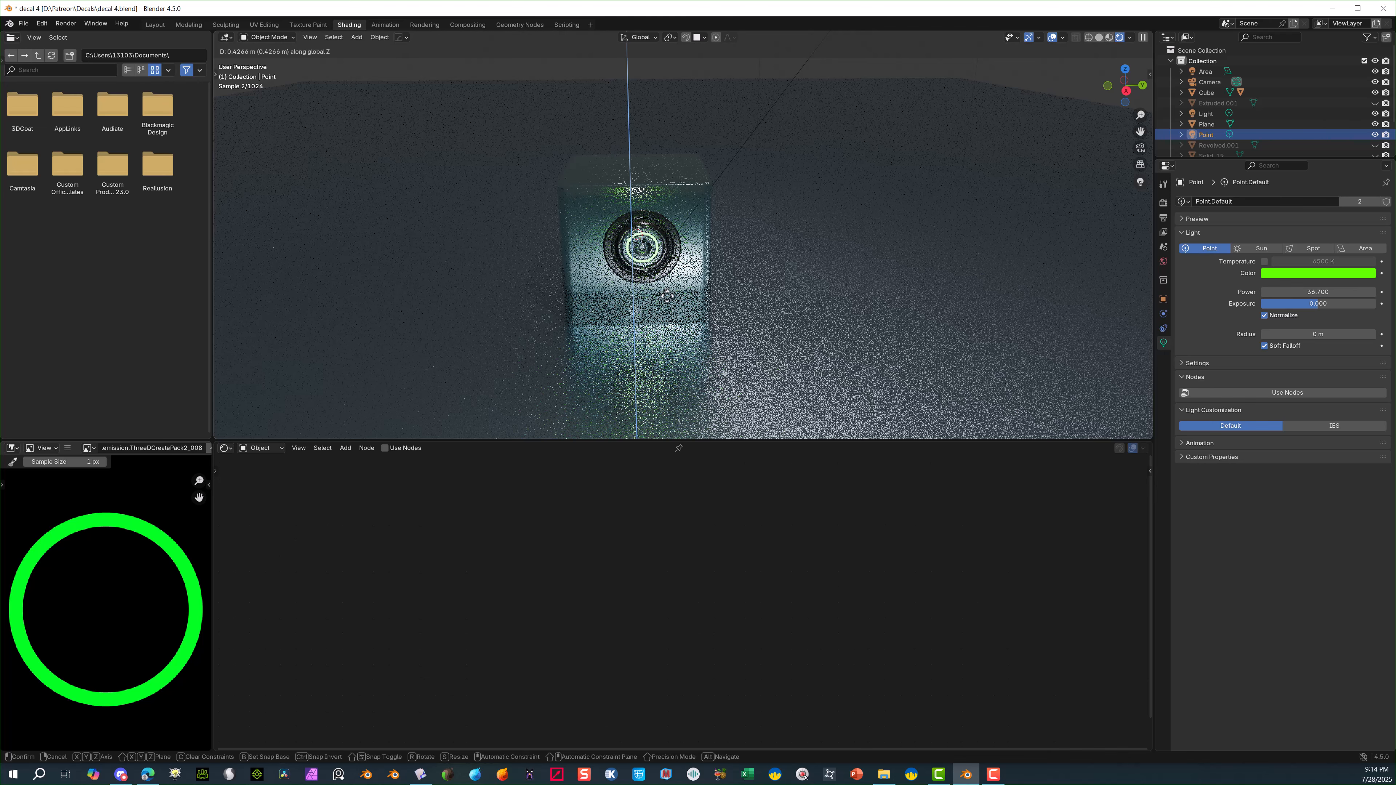
left_click(667, 293)
key("g")
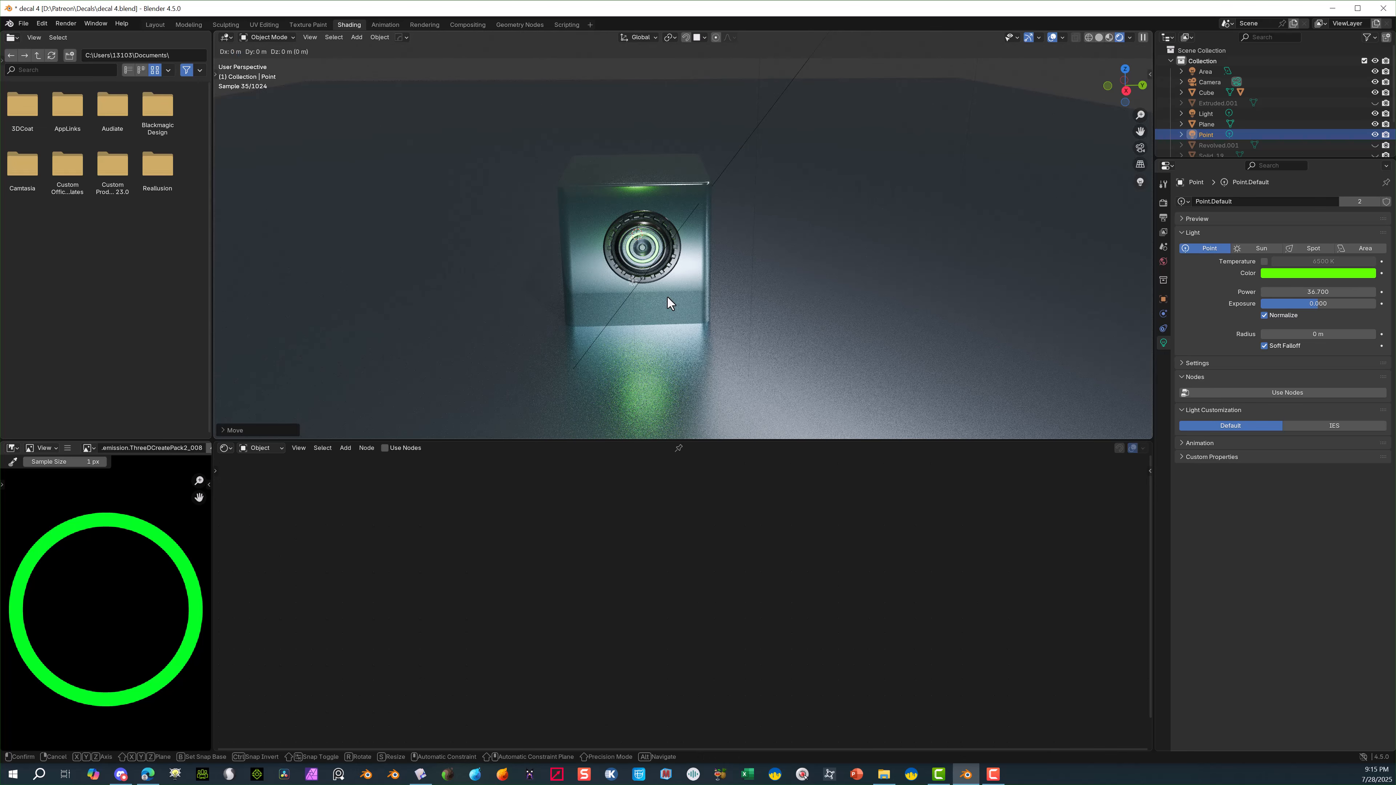
key("y")
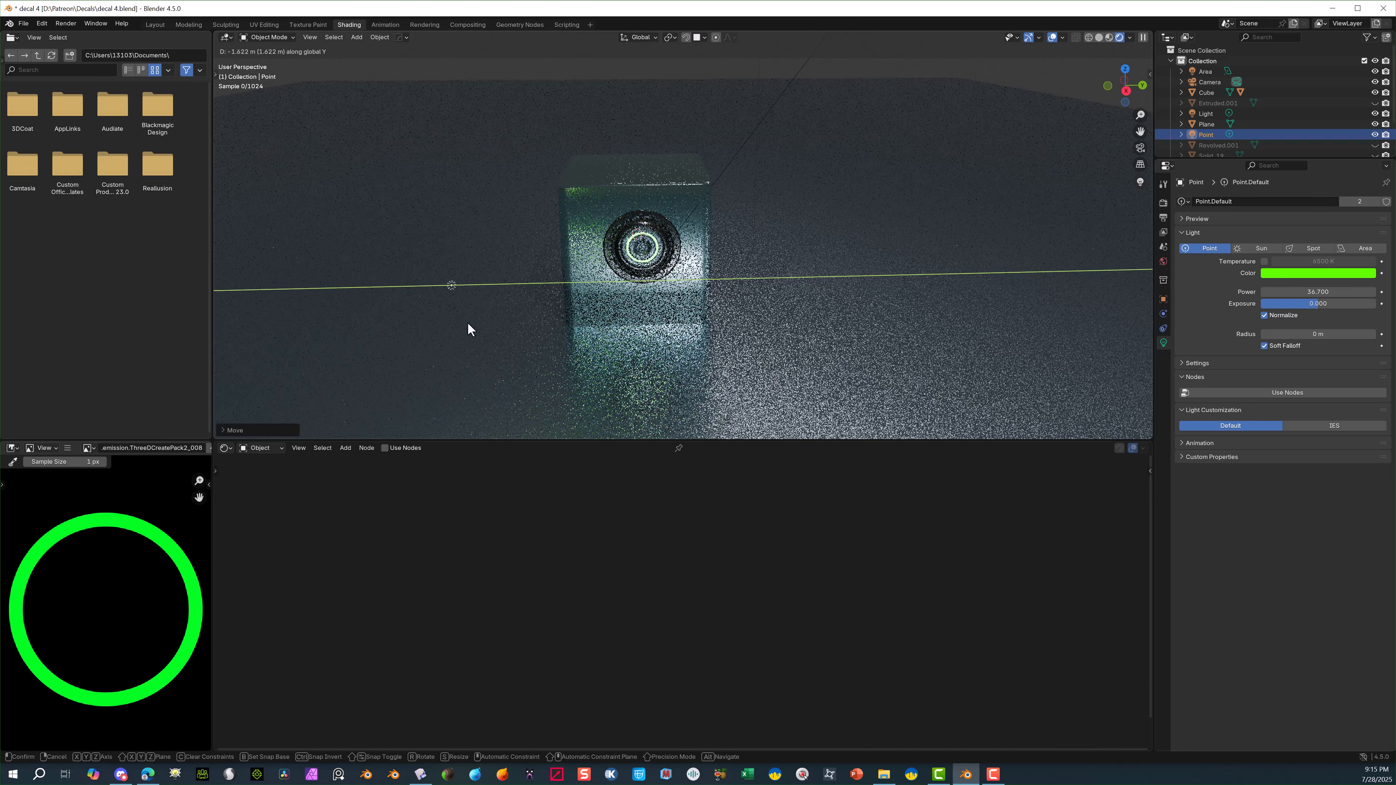
left_click(465, 328)
Switch to the Layout workspace and keyframe the point light's location at frame 1.
left_click(155, 24)
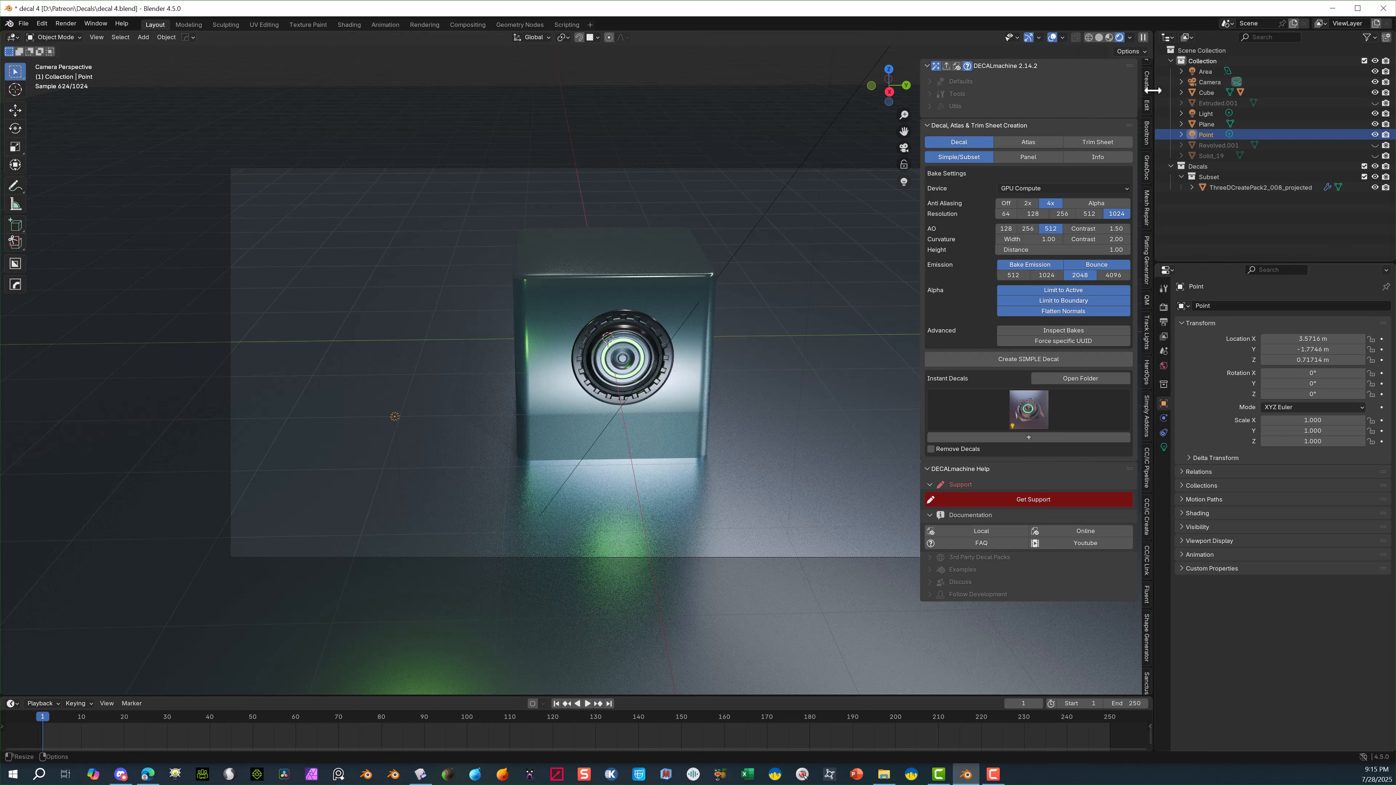
scroll(1147, 85, "up", 4)
left_click(1144, 69)
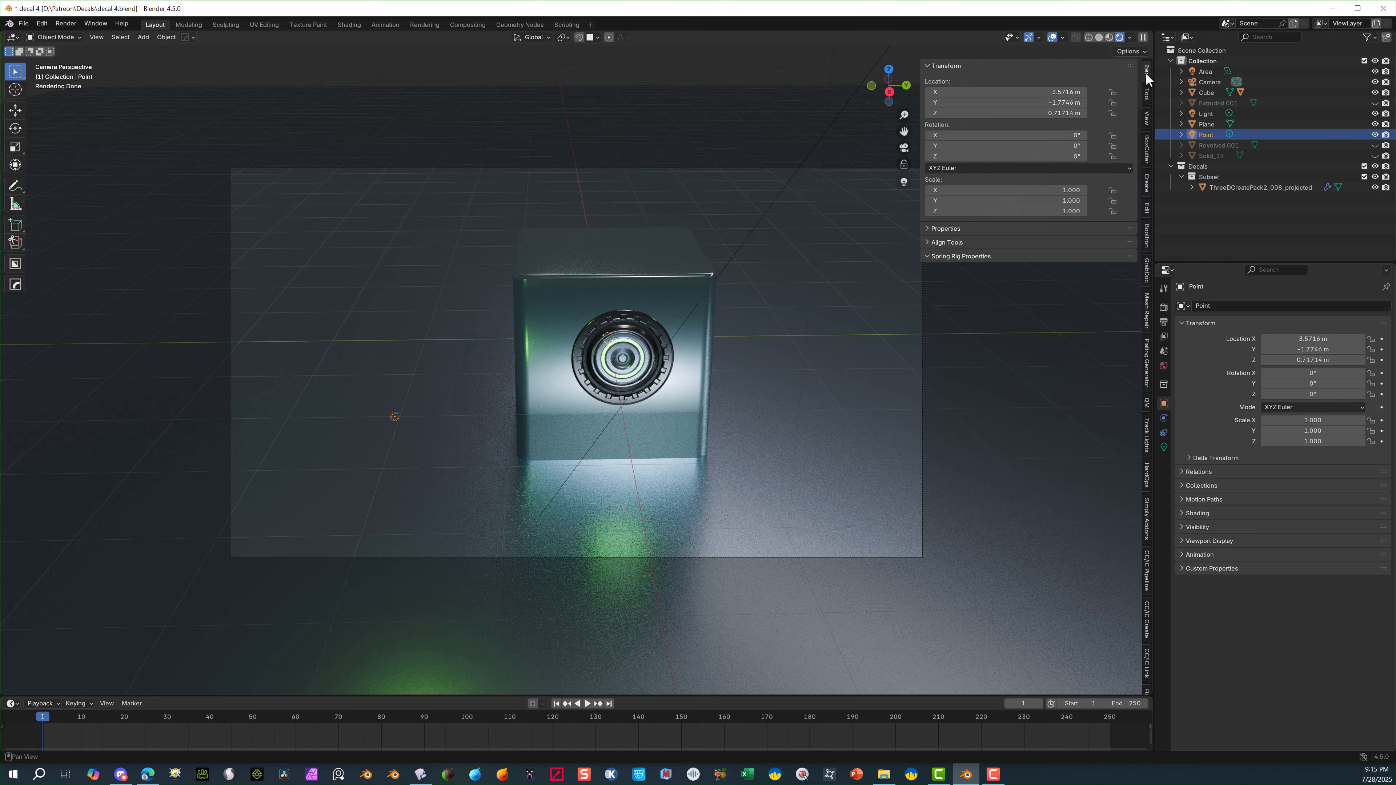
right_click(1013, 91)
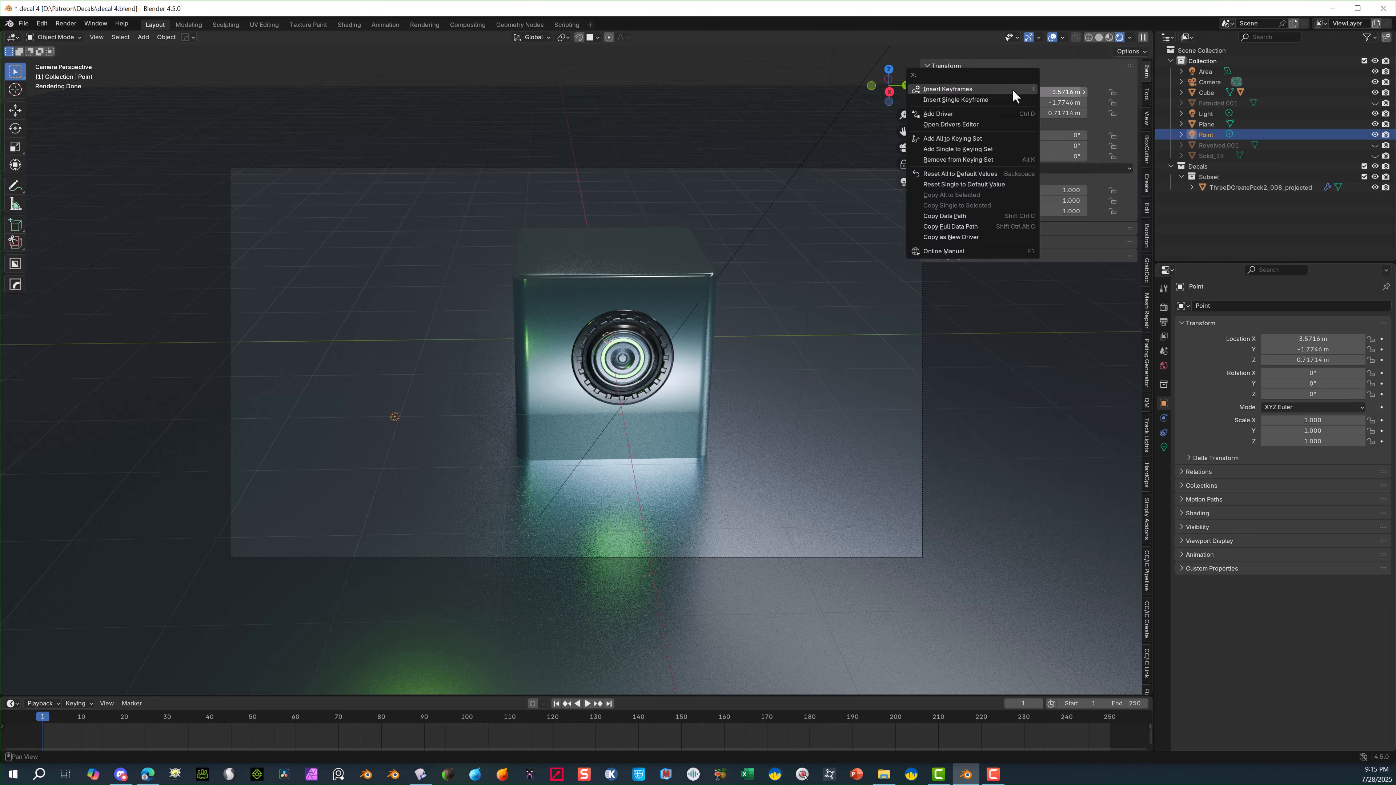
left_click(1012, 89)
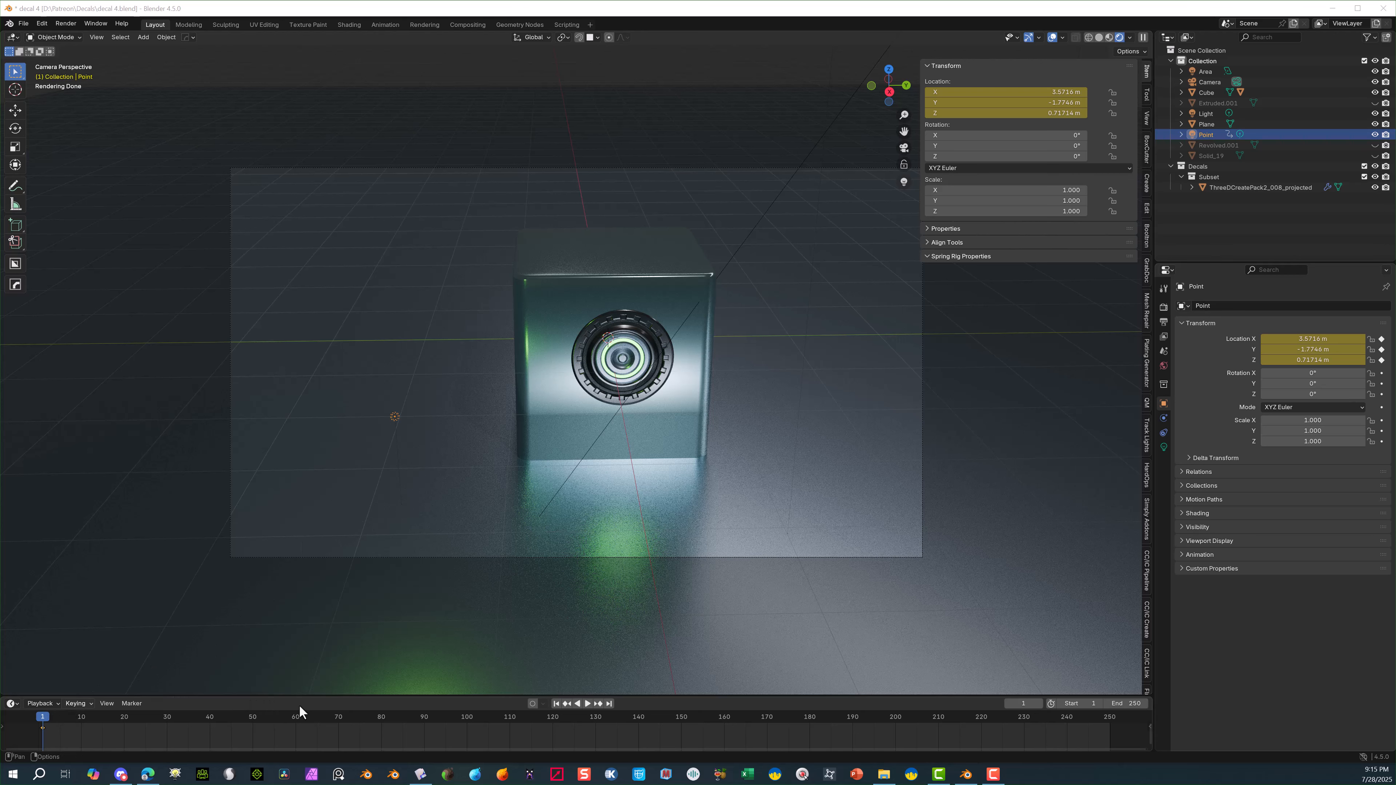
At frame 150, move the point light along Y to the other side of the cube and keyframe its location.
left_click_drag(52, 717, 680, 751)
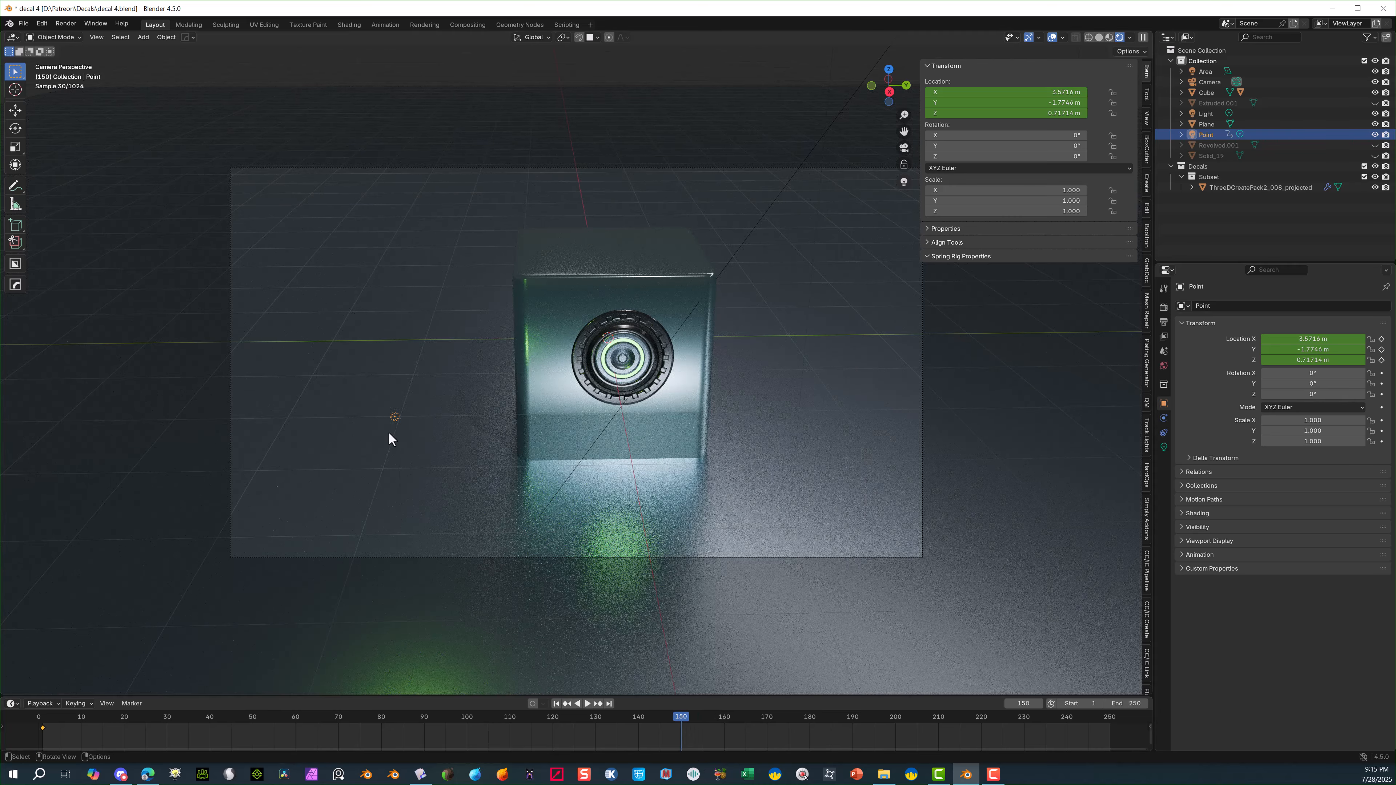
key("g")
key("x")
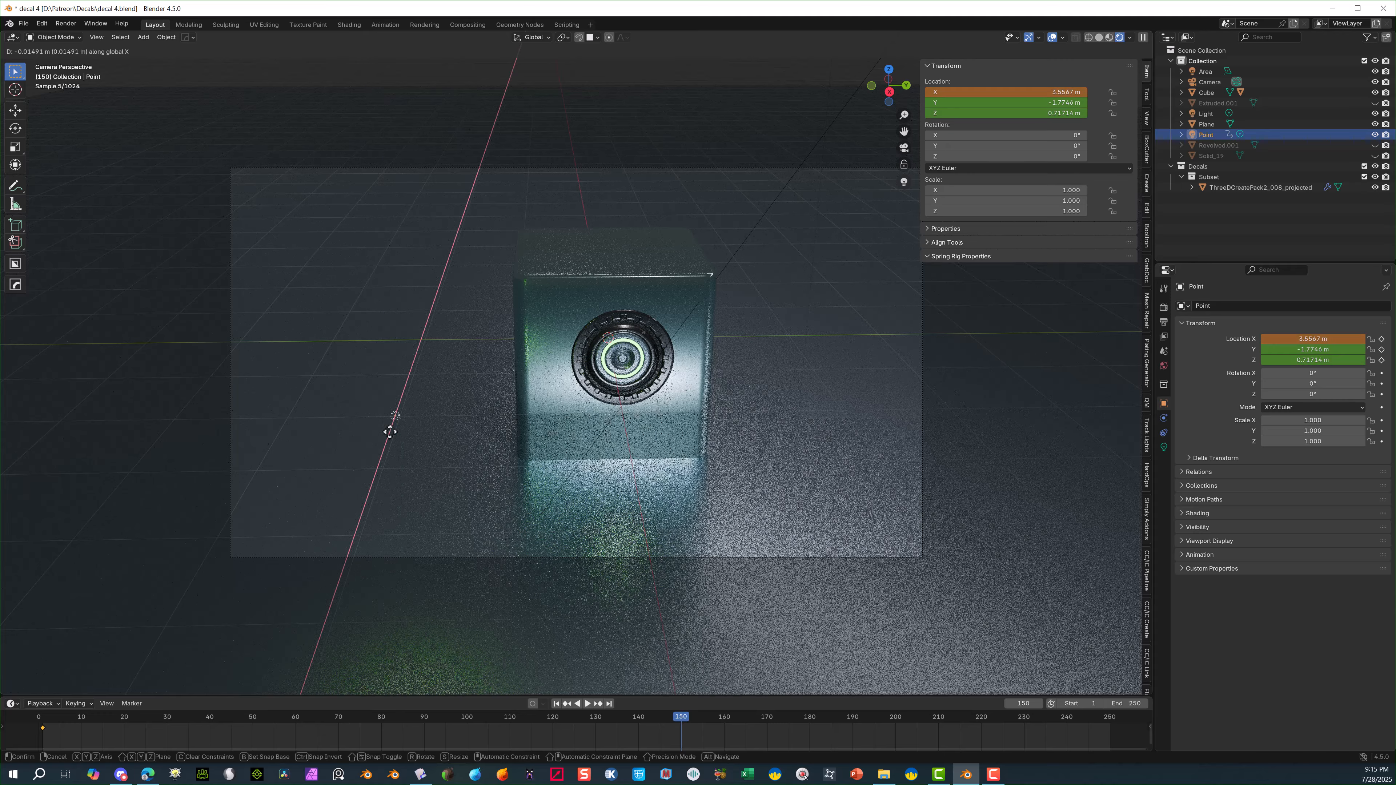
key("y")
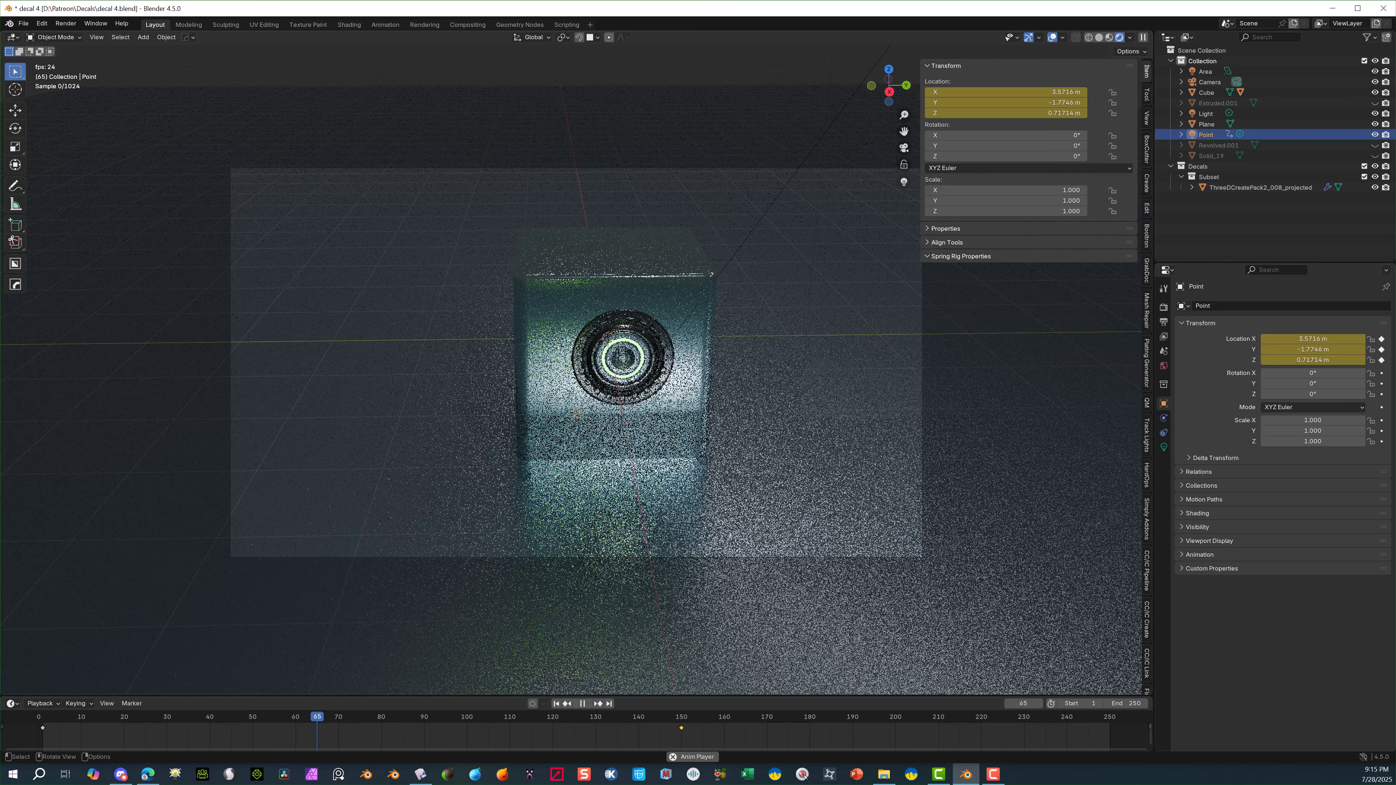
Render the camera view at frame 97, inspect the whole rendered image, and close the render window.
key("F12")
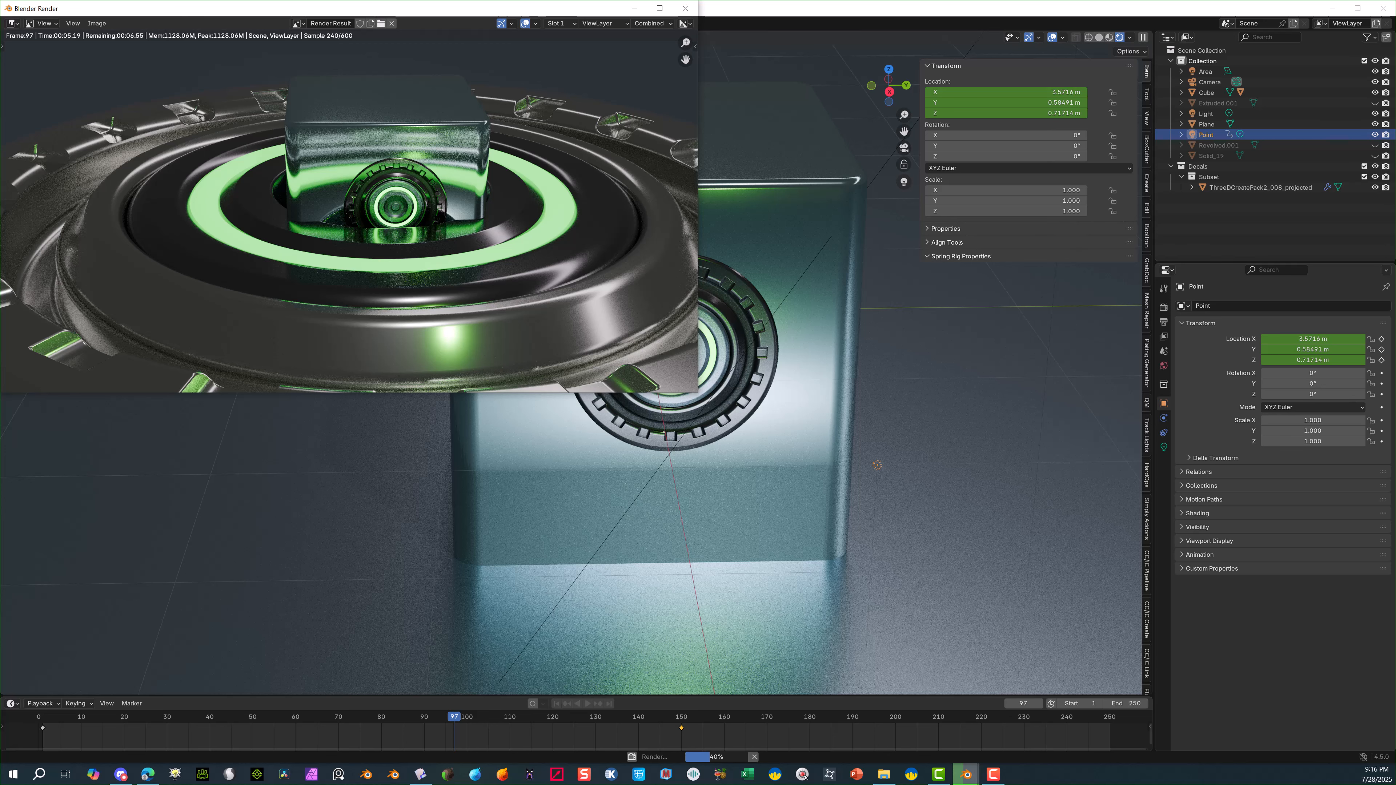
scroll(391, 116, "down", 4)
scroll(371, 131, "up", 2)
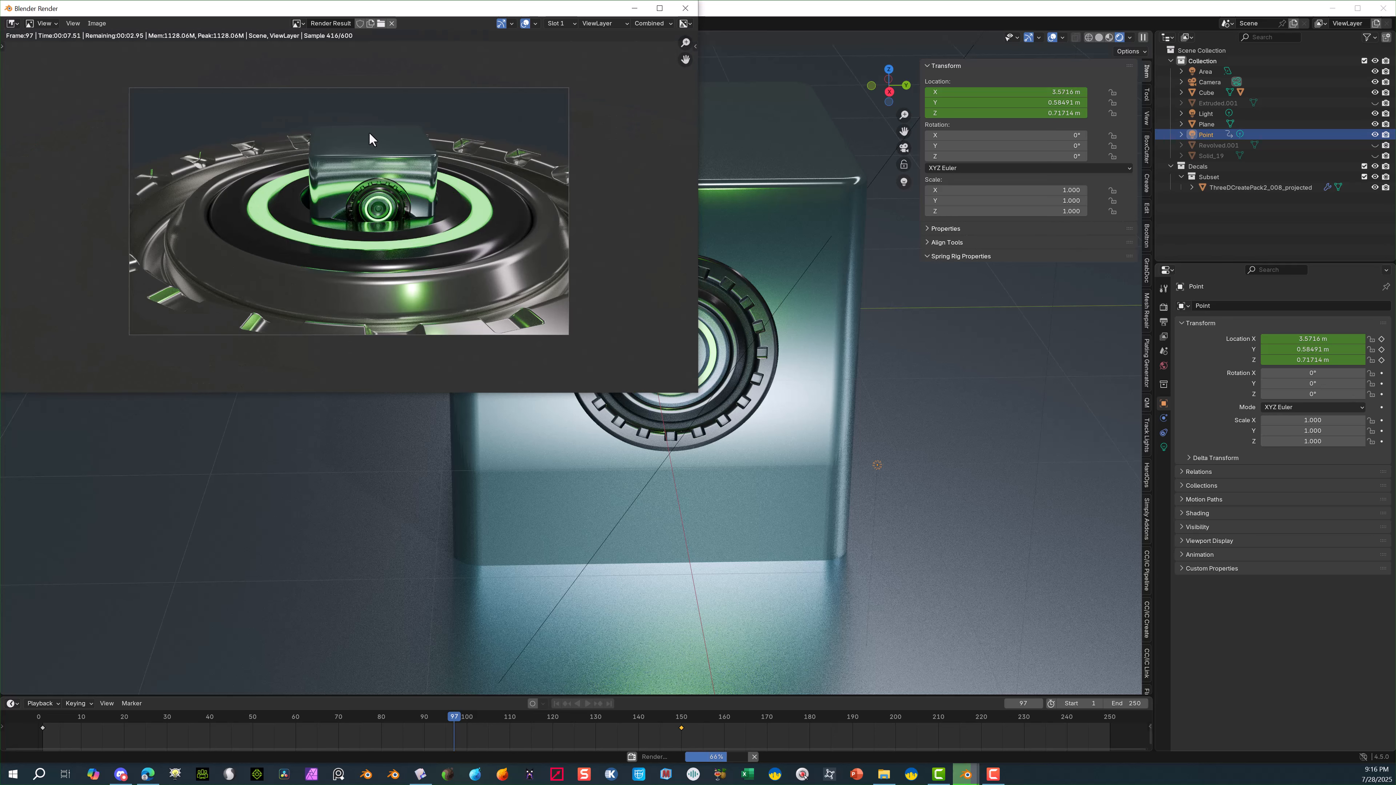
middle_click_drag(306, 171, 308, 210)
scroll(303, 210, "up", 1)
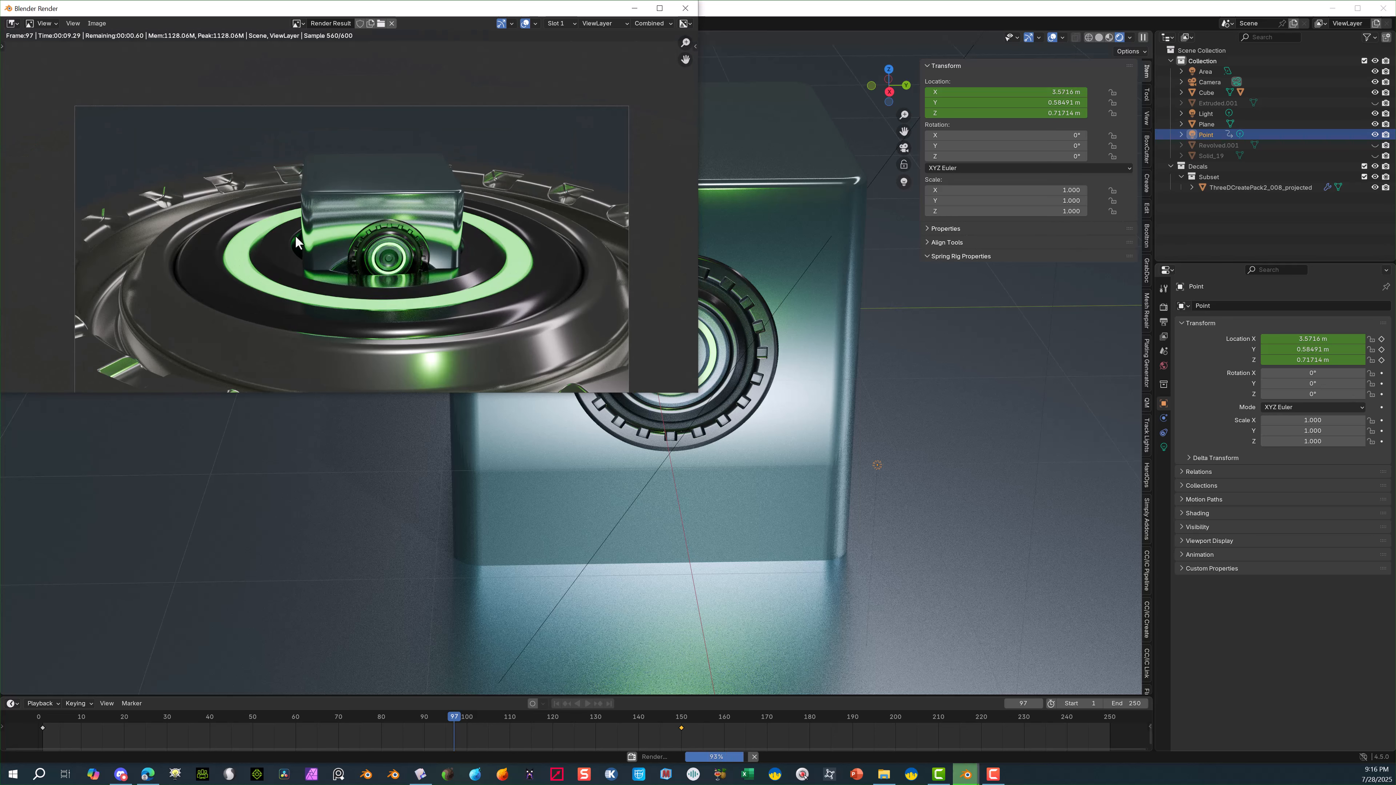
scroll(295, 237, "down", 2)
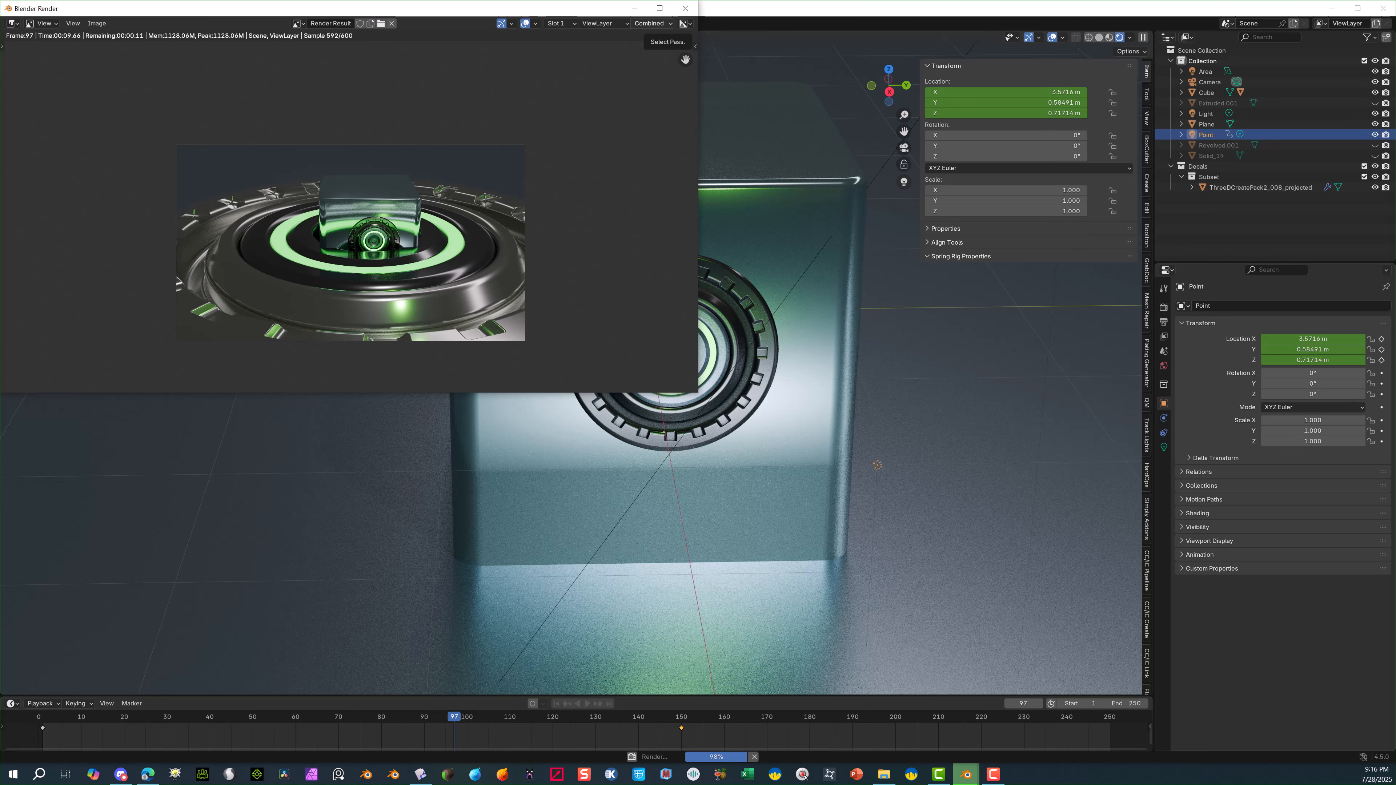
key("Escape")
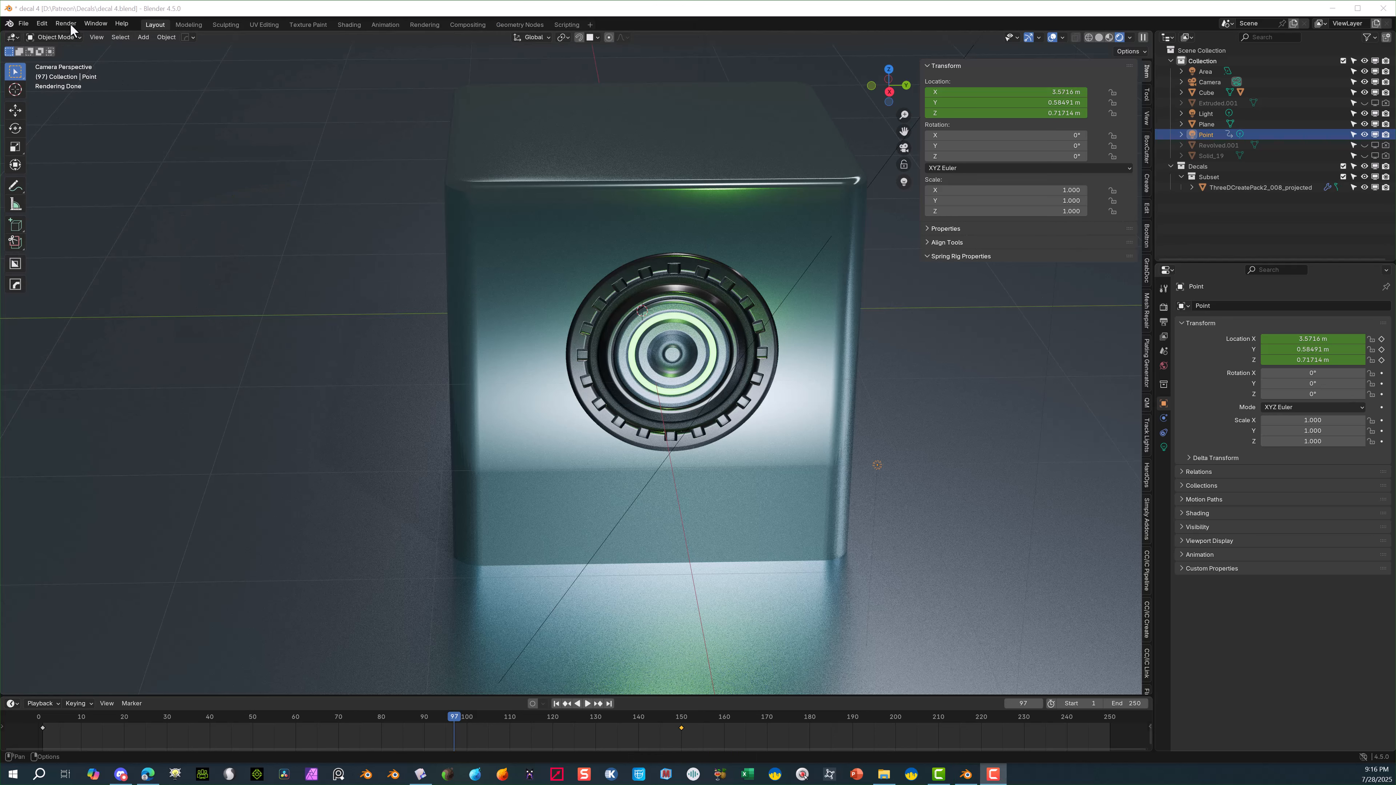
Render the still image of frame 97 again.
left_click(66, 23)
left_click(82, 35)
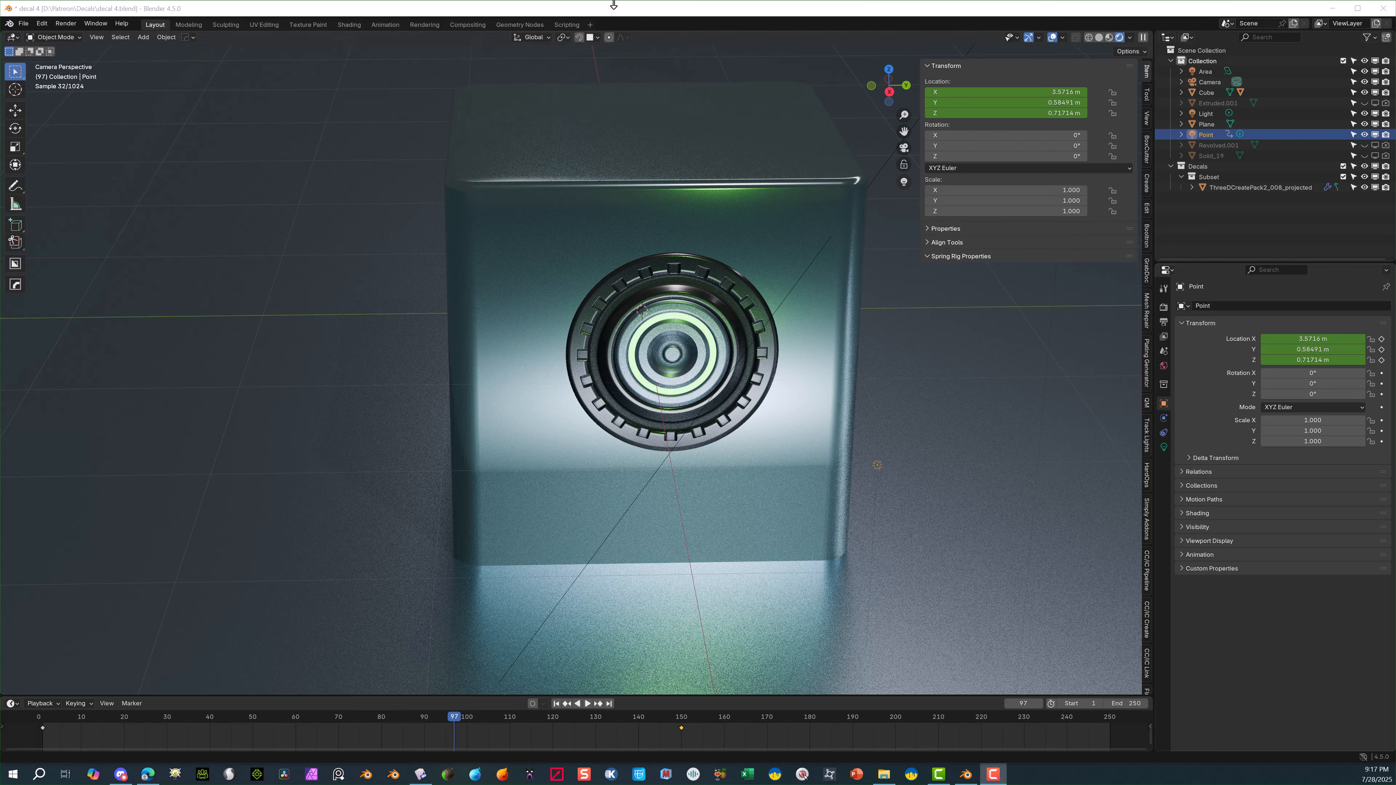
In the compositor, set the Glare node's Strength to 0.282, Saturation to 0.564 and Size to 0.356, and change its type to Streaks.
left_click(465, 27)
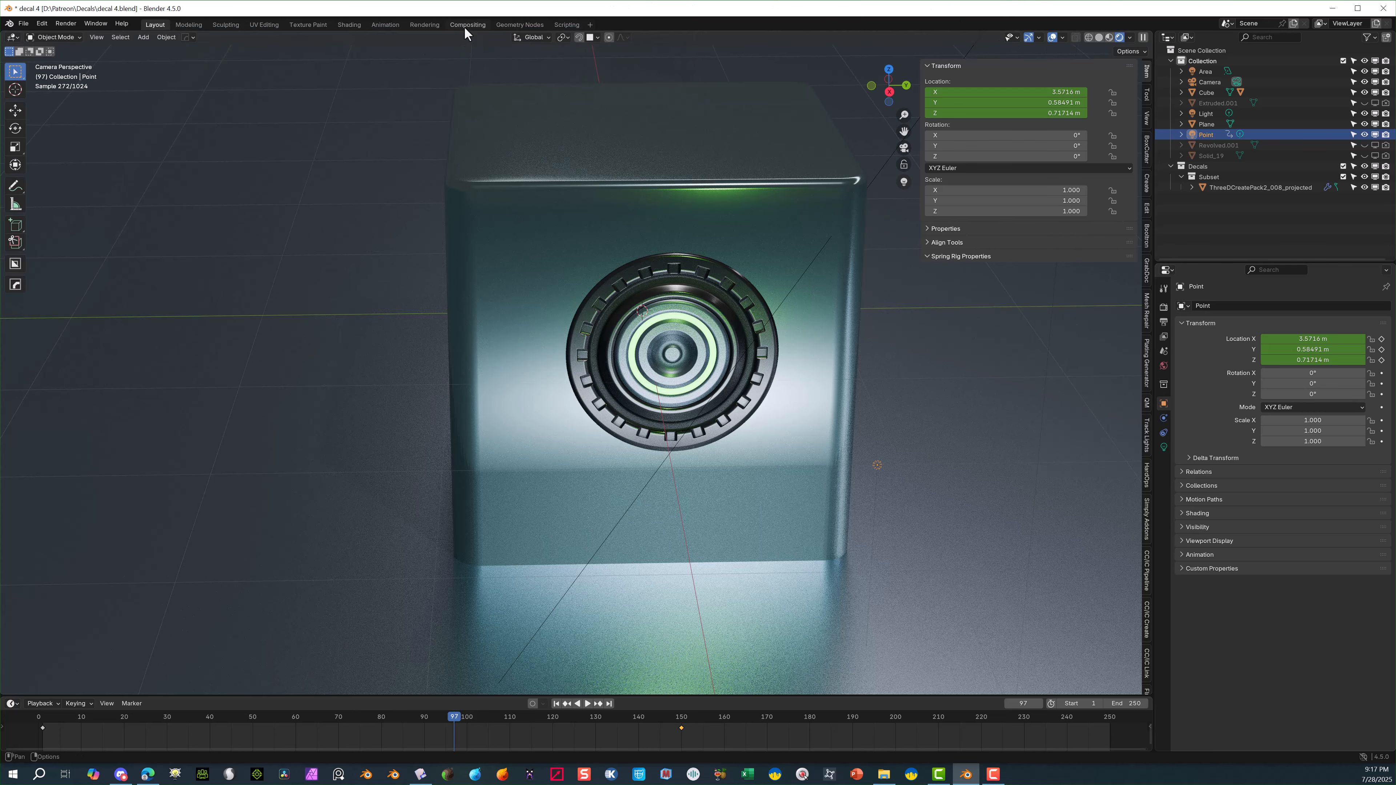
left_click(467, 25)
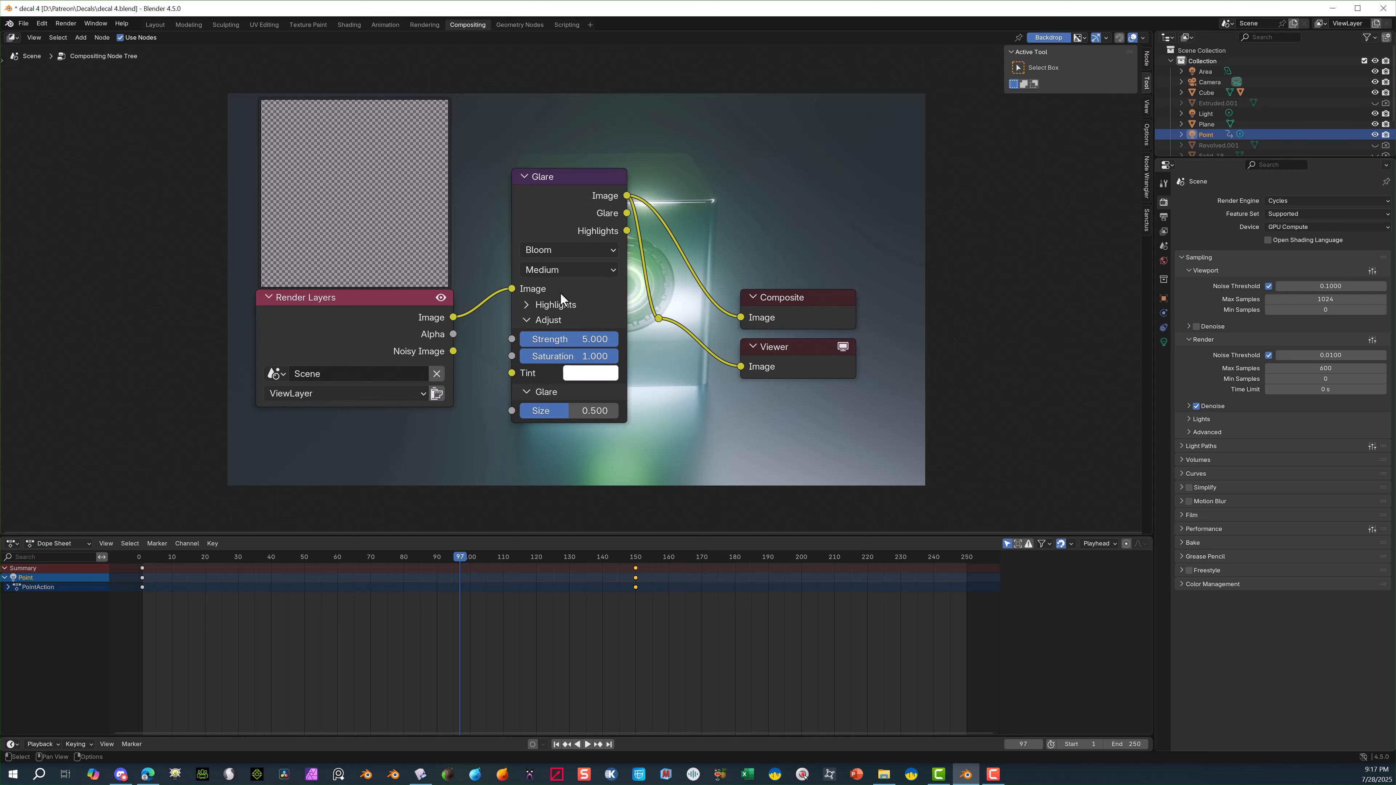
left_click_drag(571, 338, 538, 342)
left_click_drag(563, 407, 546, 408)
left_click(570, 255)
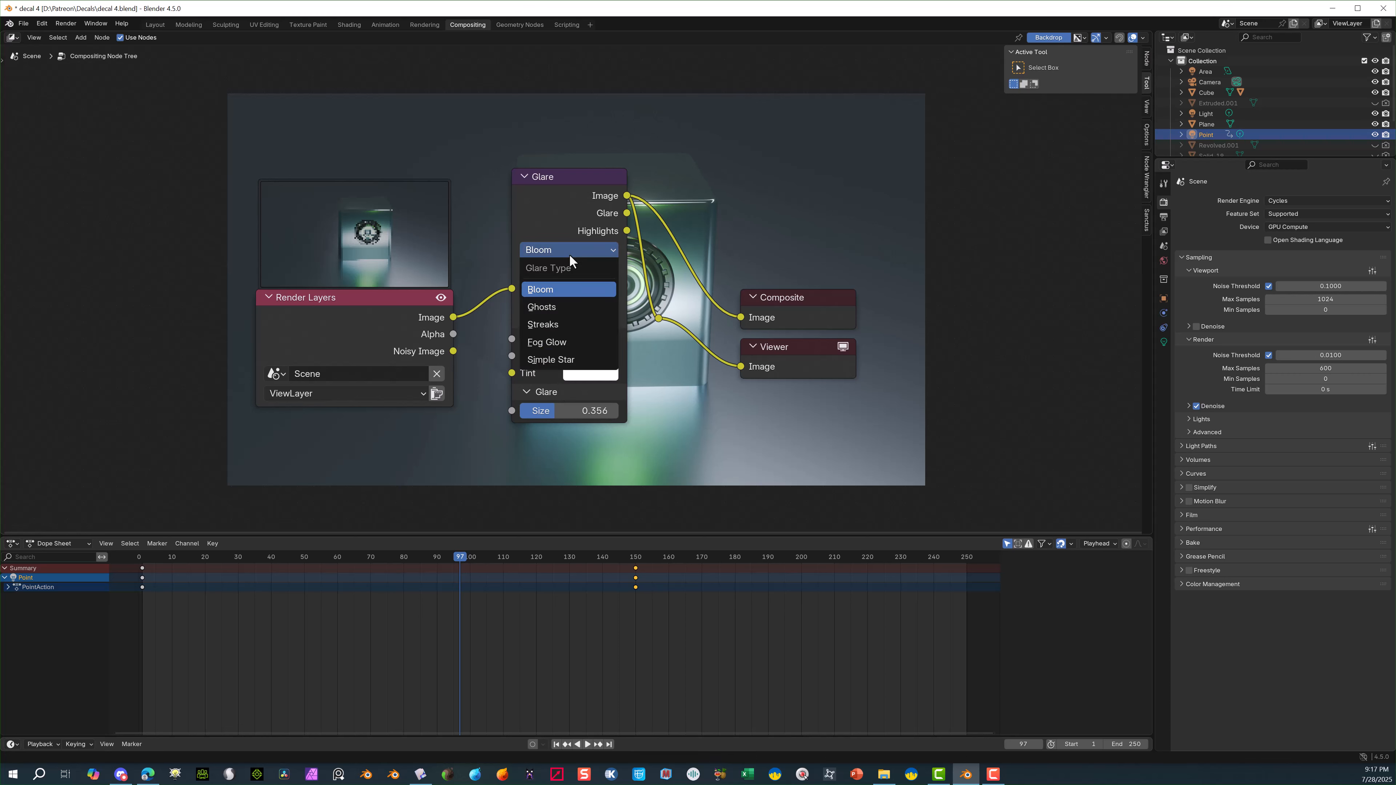
left_click(558, 323)
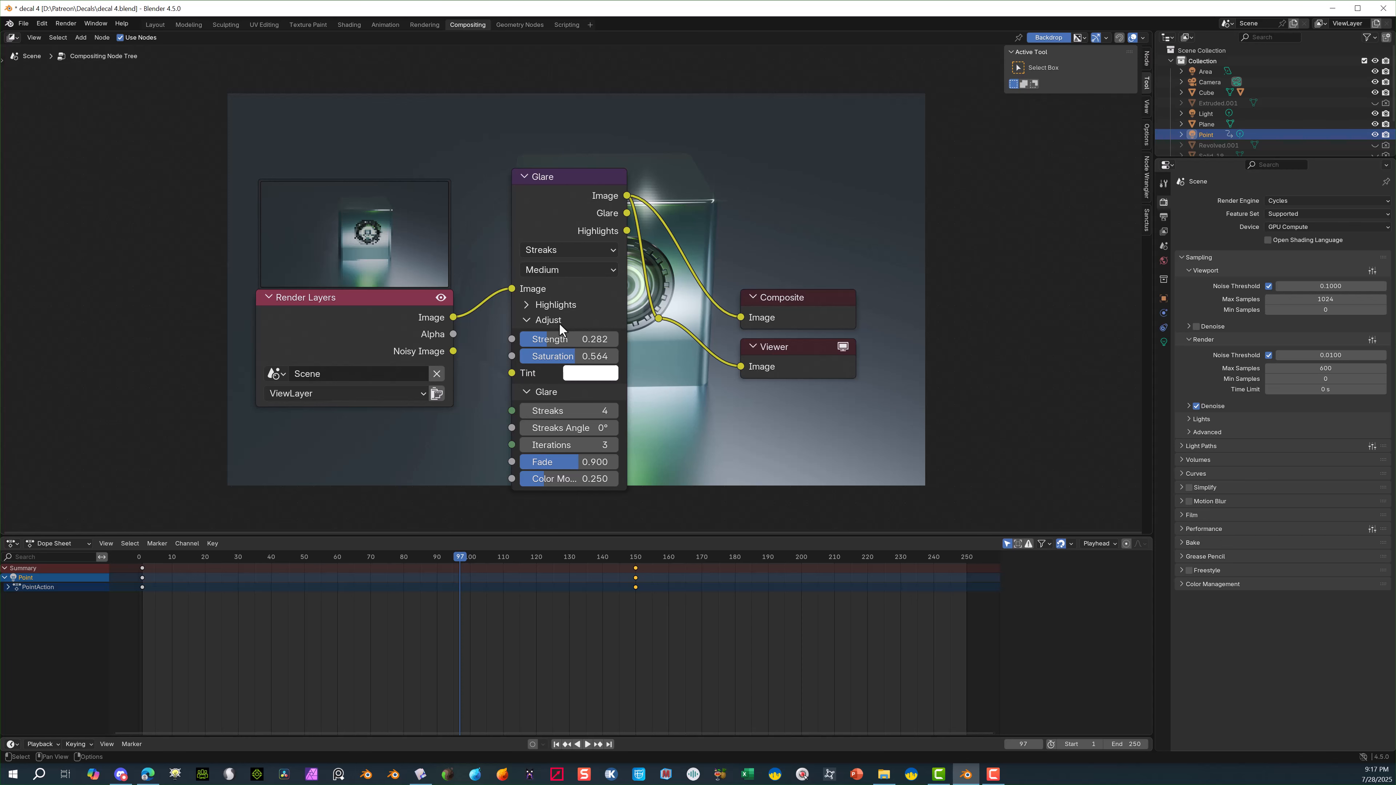